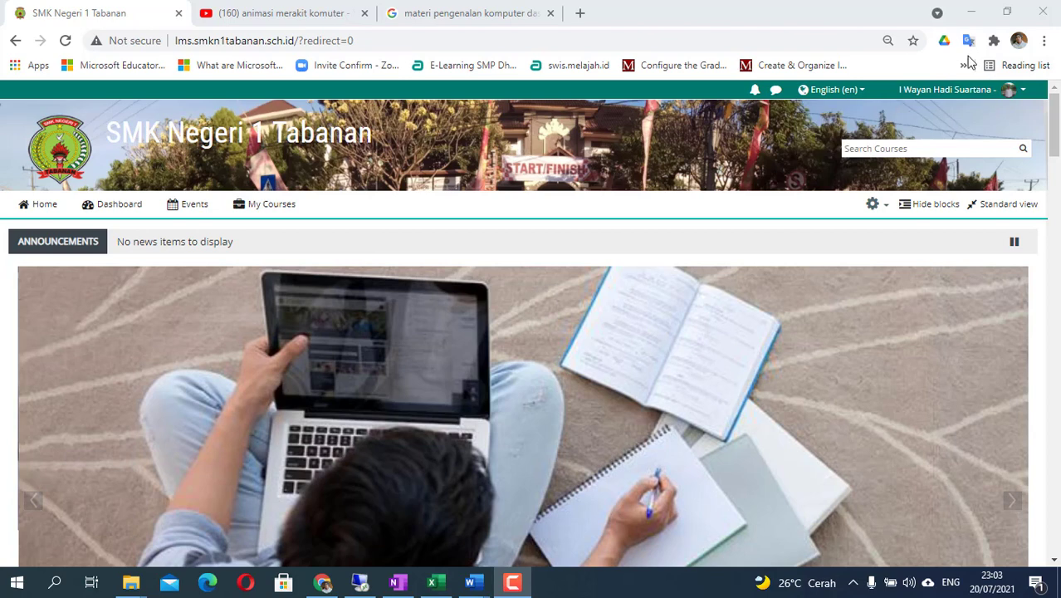
- Open the 2122-X-Kompuer dan Jaringan KJD course from the My Courses list
mouse_move(279, 209)
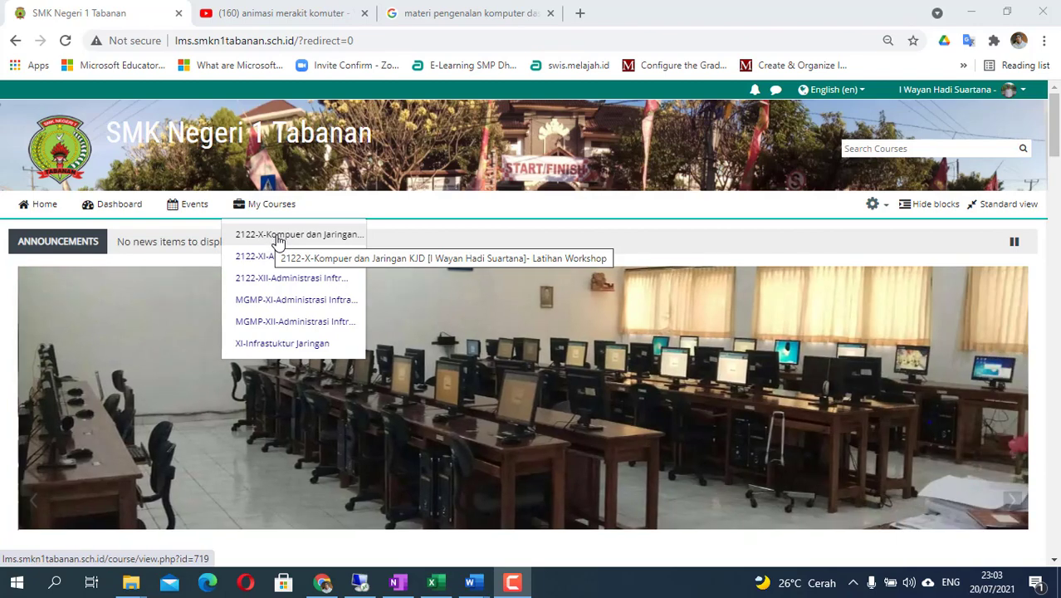
click(278, 239)
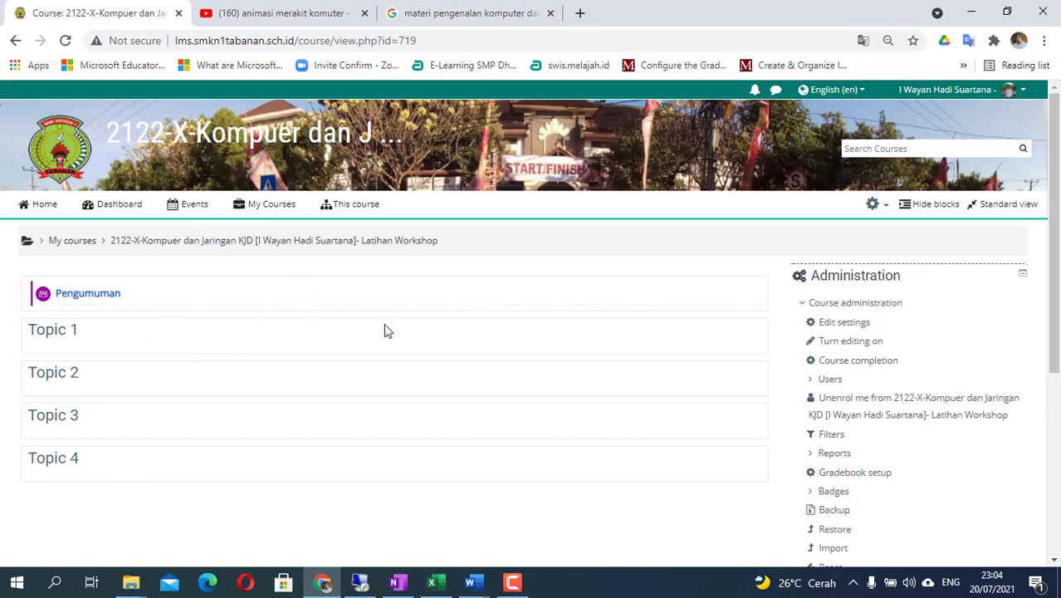
- Keep the interface language as English (en) and turn editing on for the course
click(884, 207)
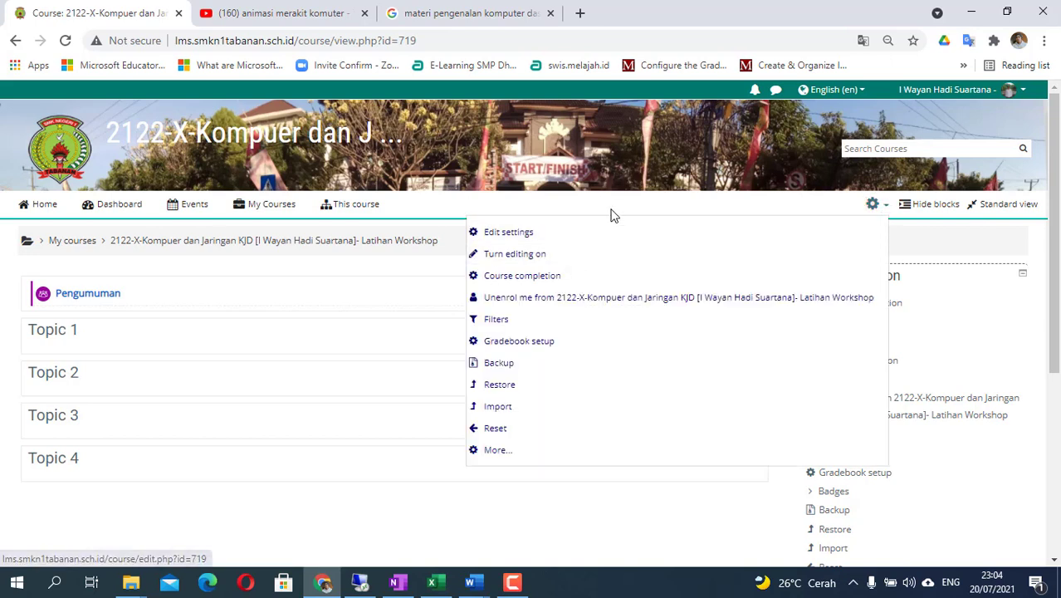
click(861, 90)
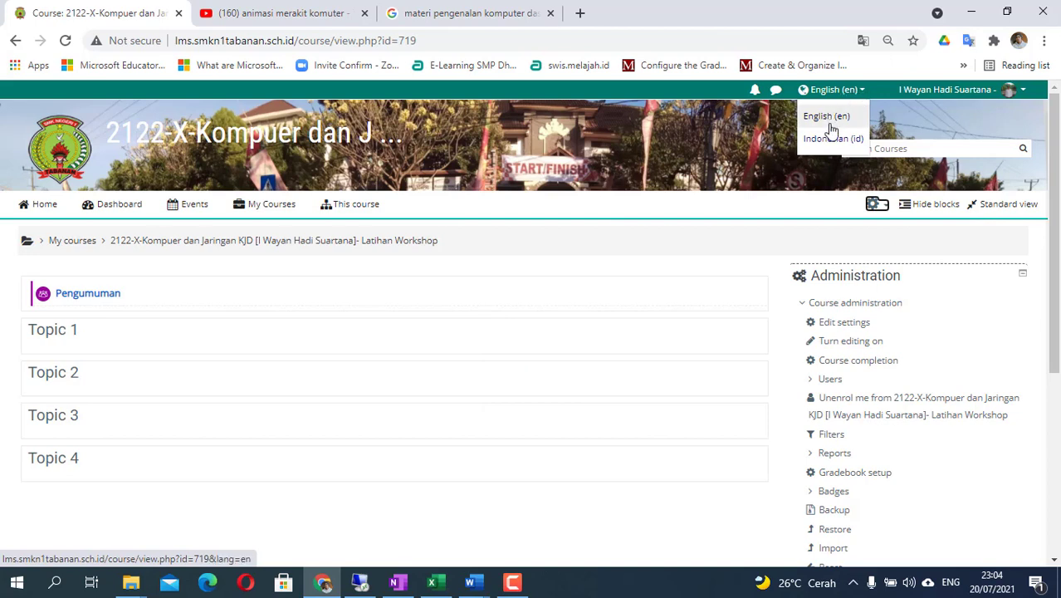
click(841, 117)
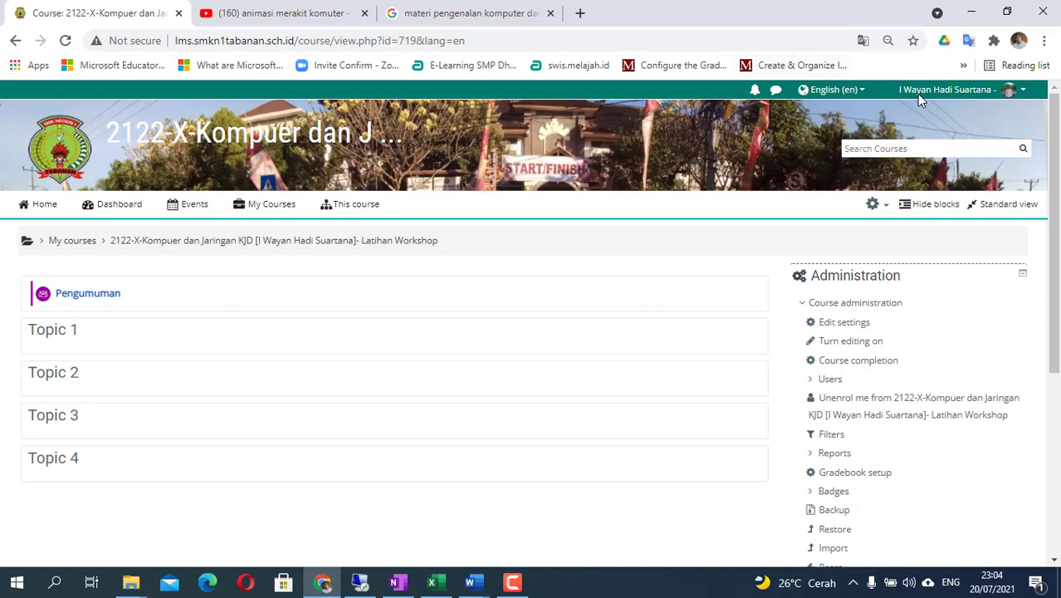
click(881, 209)
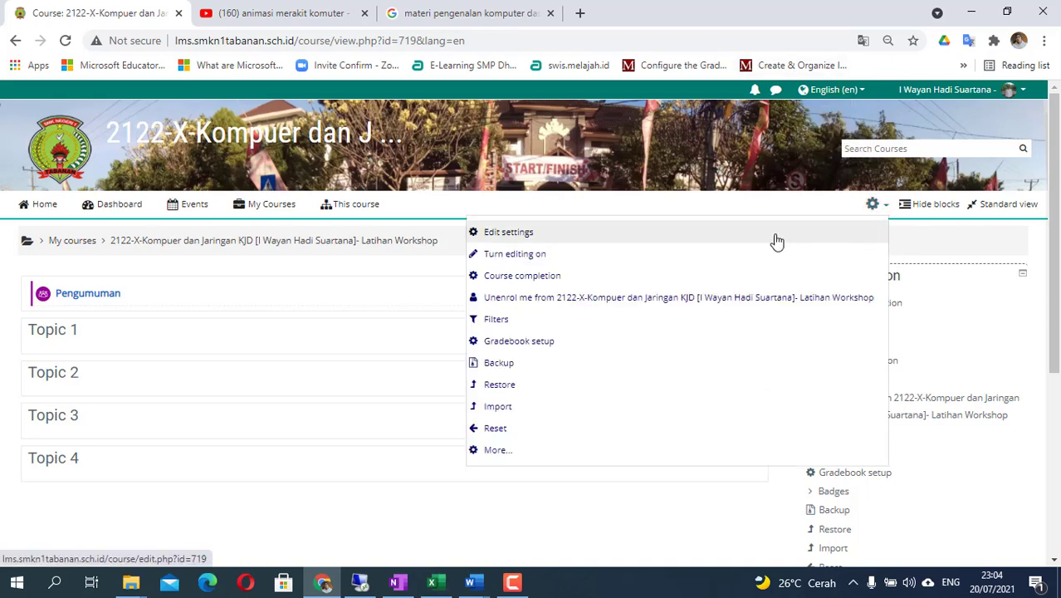
click(666, 263)
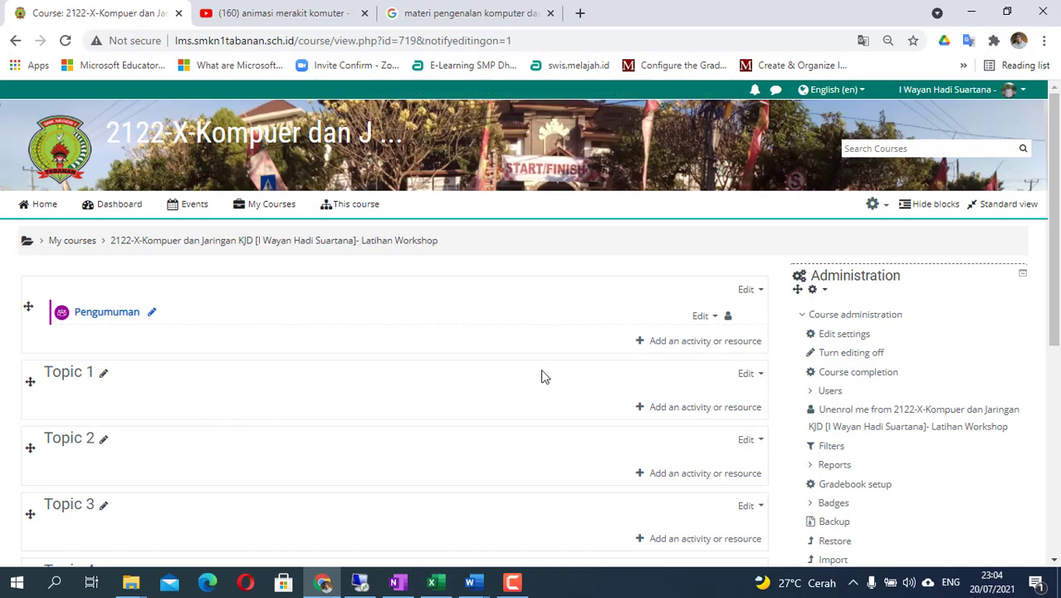
- Start renaming Topic 1, then abandon it to show the open Word documents
scroll(442, 355, down, 1)
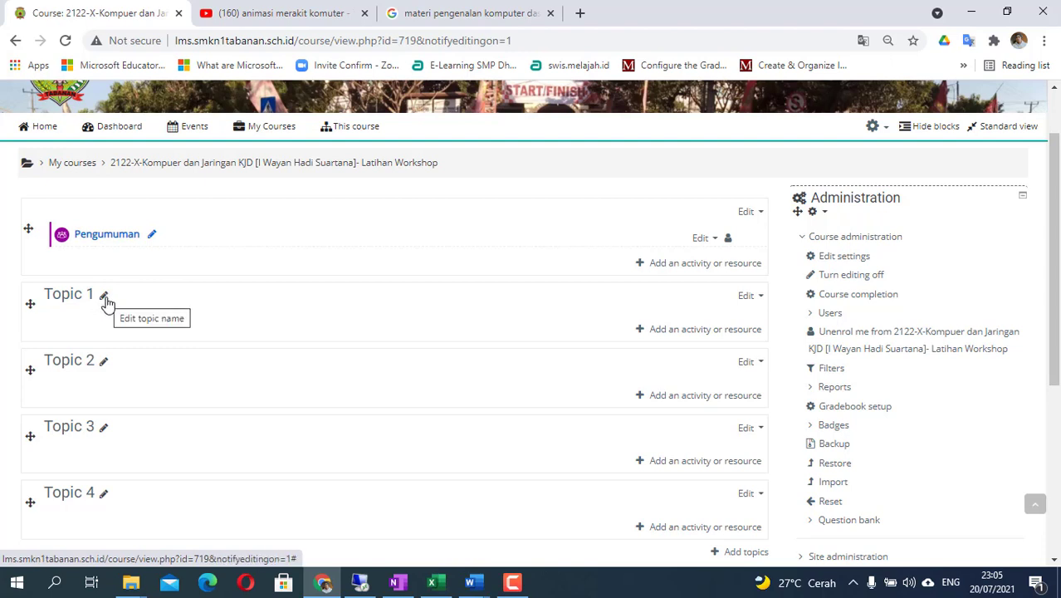
click(104, 298)
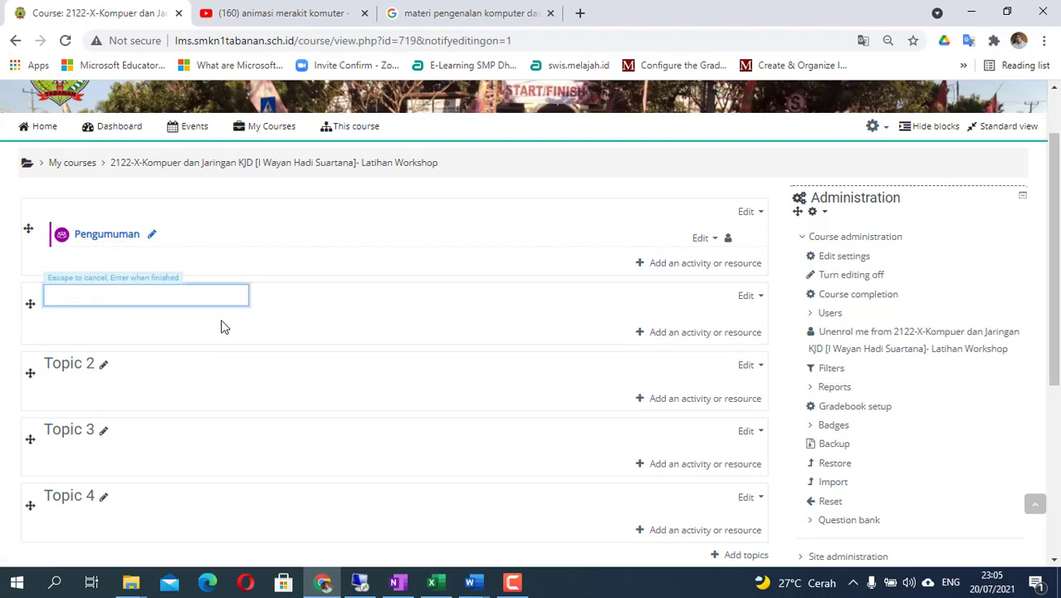
click(473, 585)
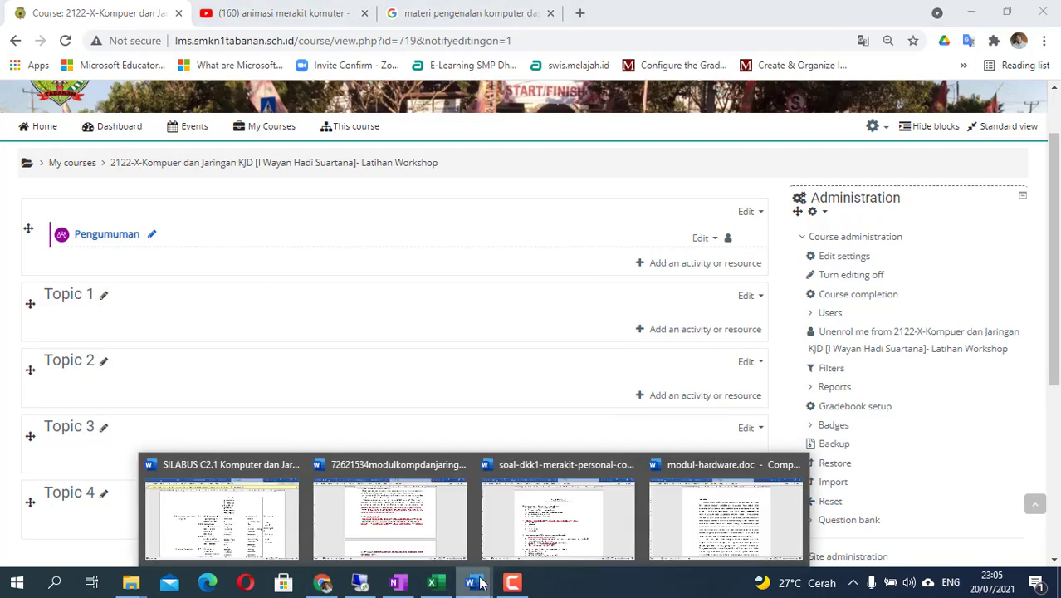
- Bring up SILABUS C2.1 in Word and select the K3LH competency text
click(223, 515)
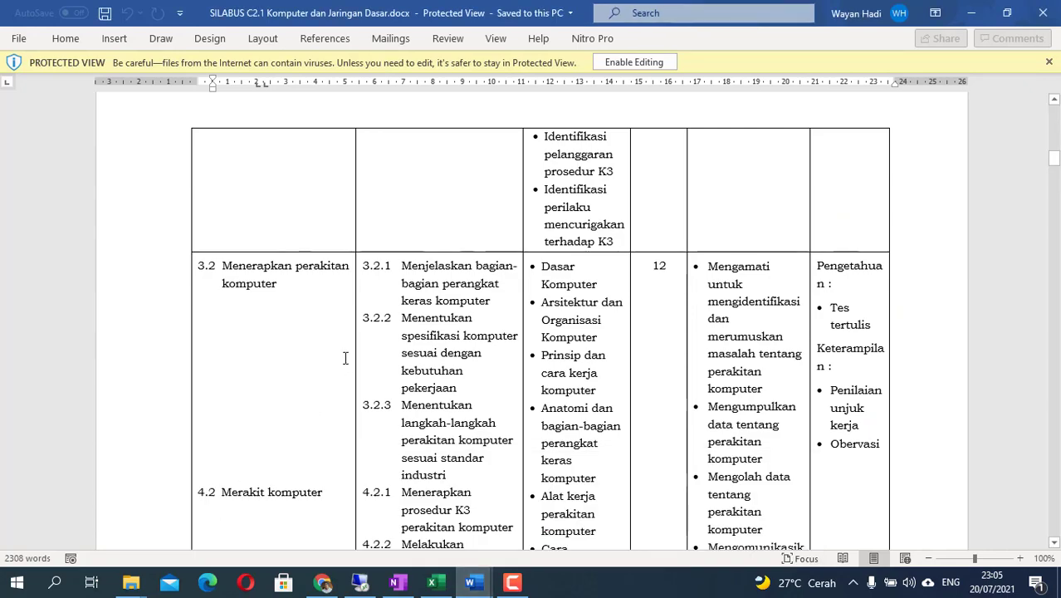
scroll(349, 345, up, 4)
scroll(349, 345, up, 10)
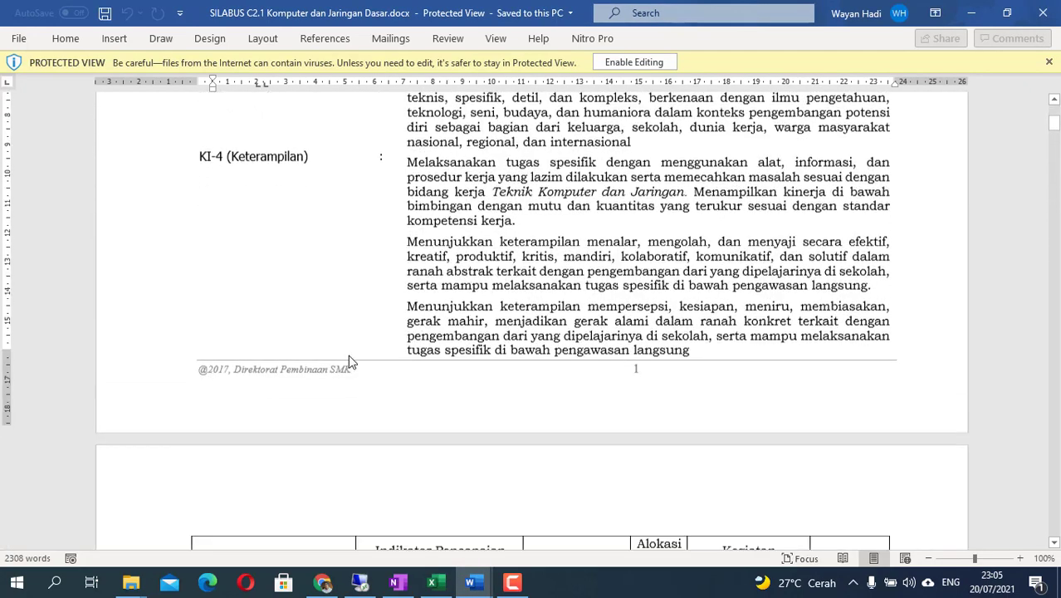
scroll(350, 355, down, 2)
scroll(351, 355, down, 3)
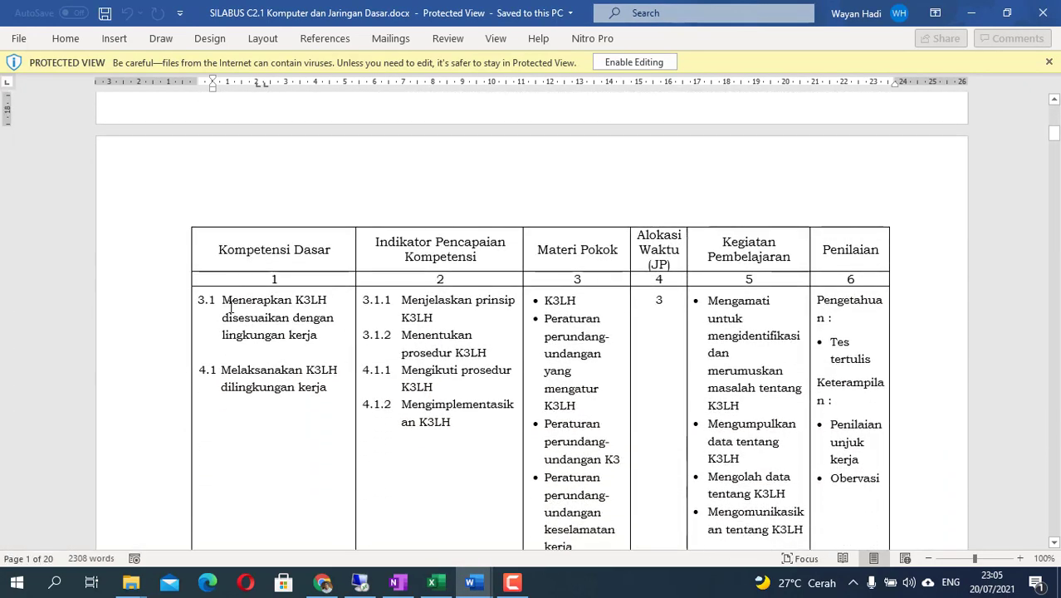
drag(226, 300, 322, 336)
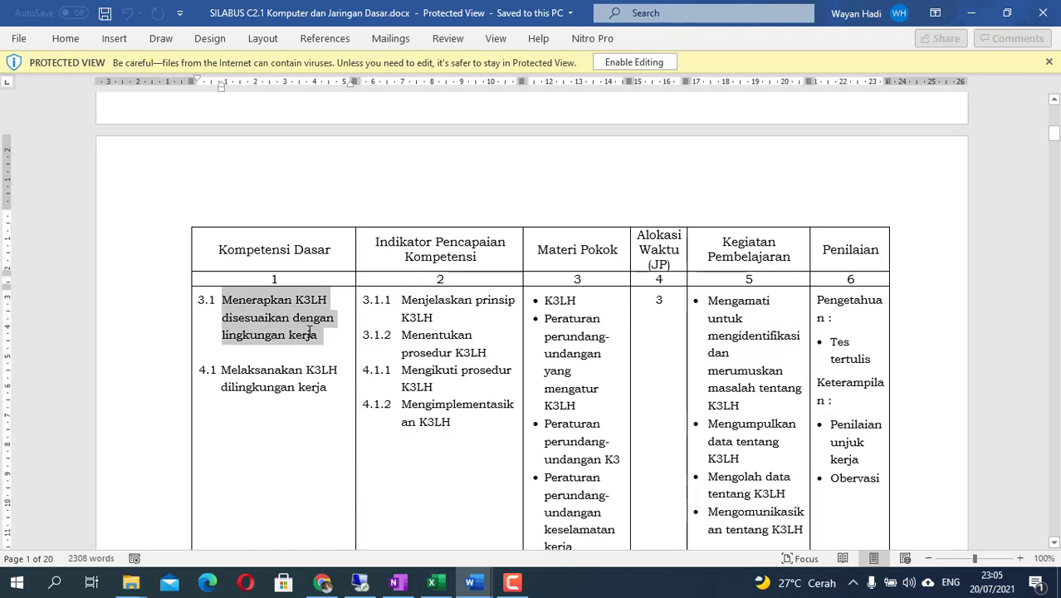
- Select the computer-assembly competency text, review the syllabus, and return to Moodle
scroll(334, 387, down, 2)
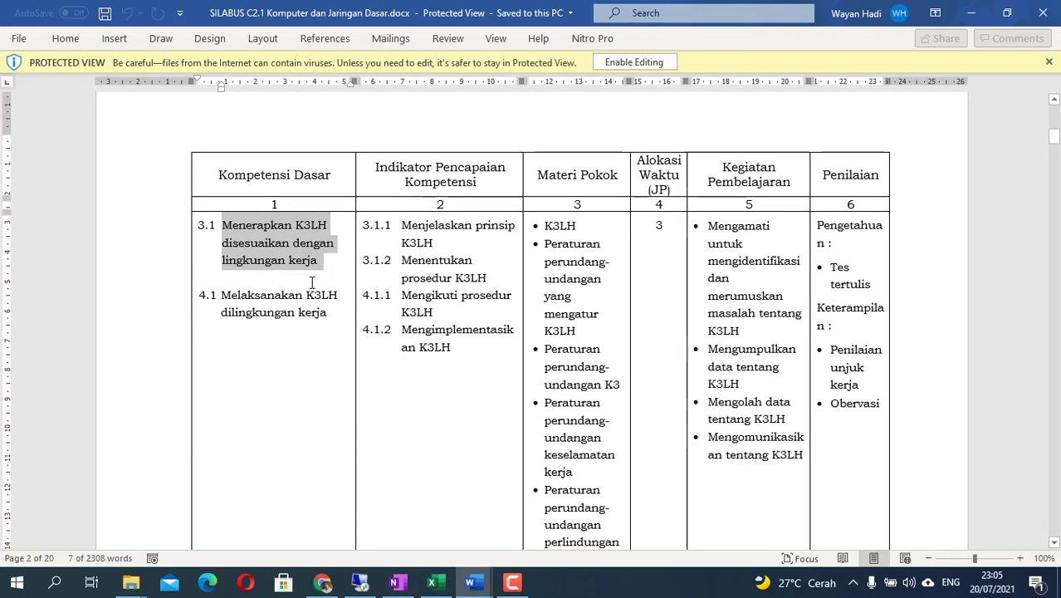
scroll(314, 286, down, 10)
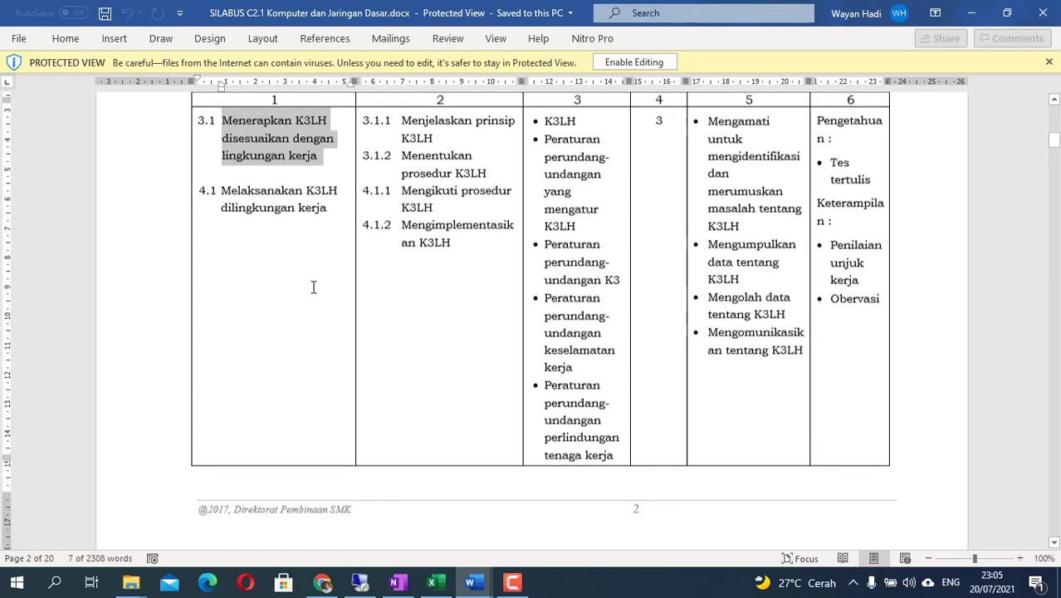
scroll(314, 289, down, 5)
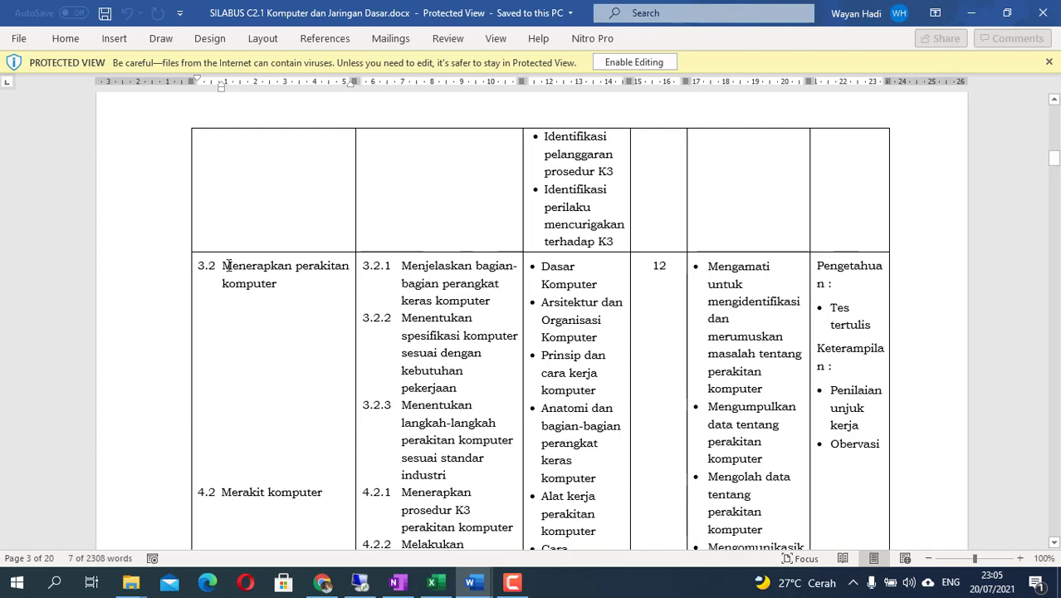
drag(222, 265, 277, 284)
scroll(289, 314, up, 12)
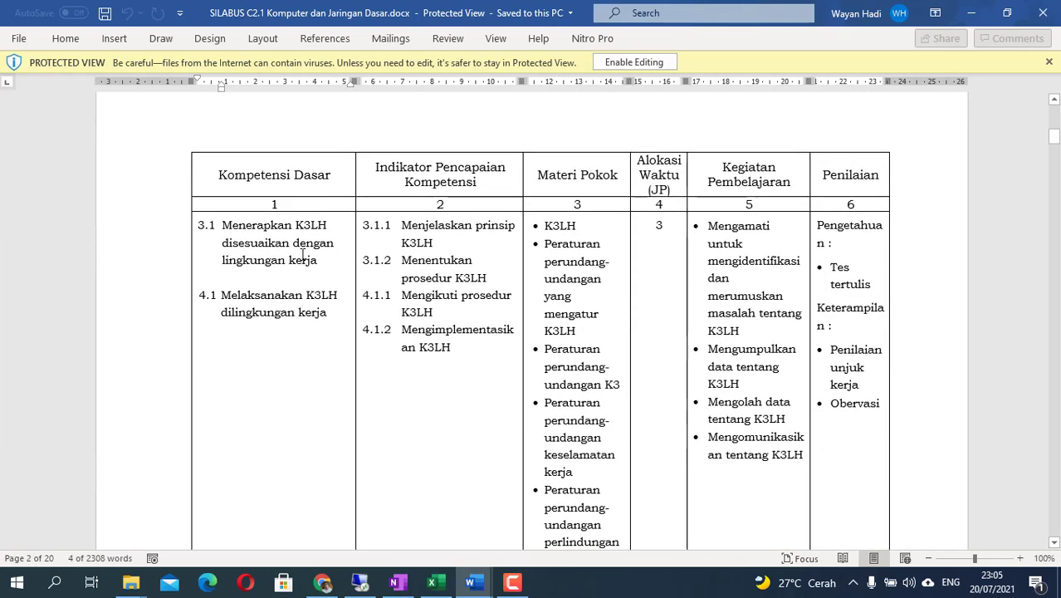
scroll(314, 328, down, 12)
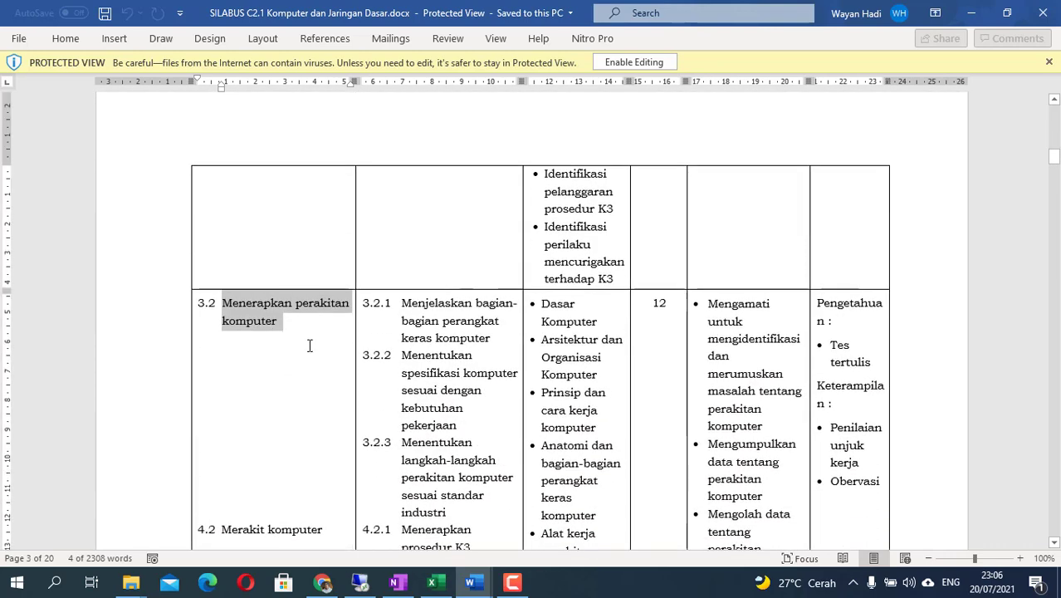
scroll(312, 342, up, 10)
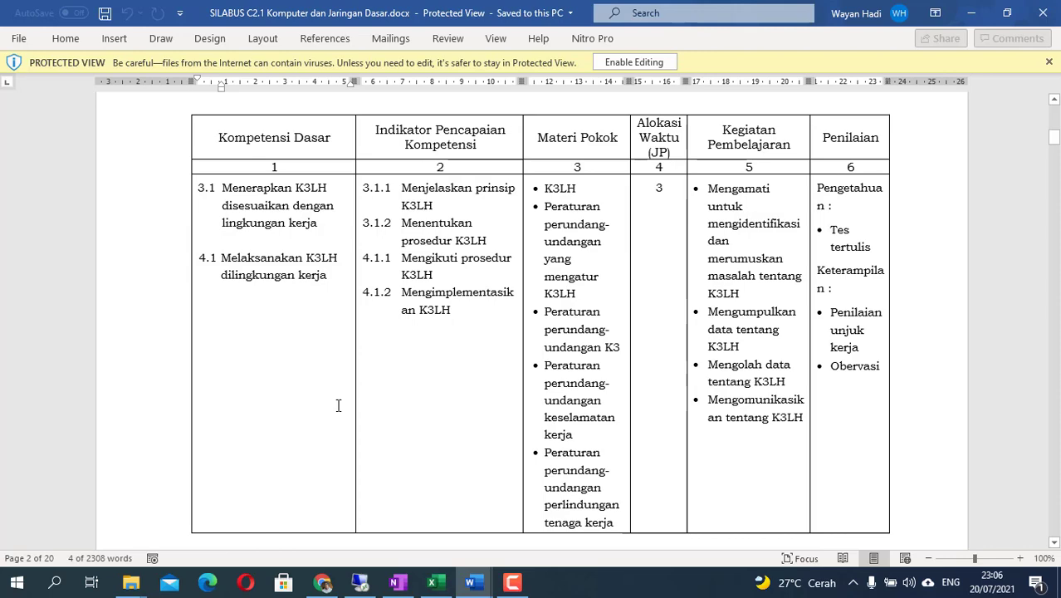
scroll(338, 405, down, 10)
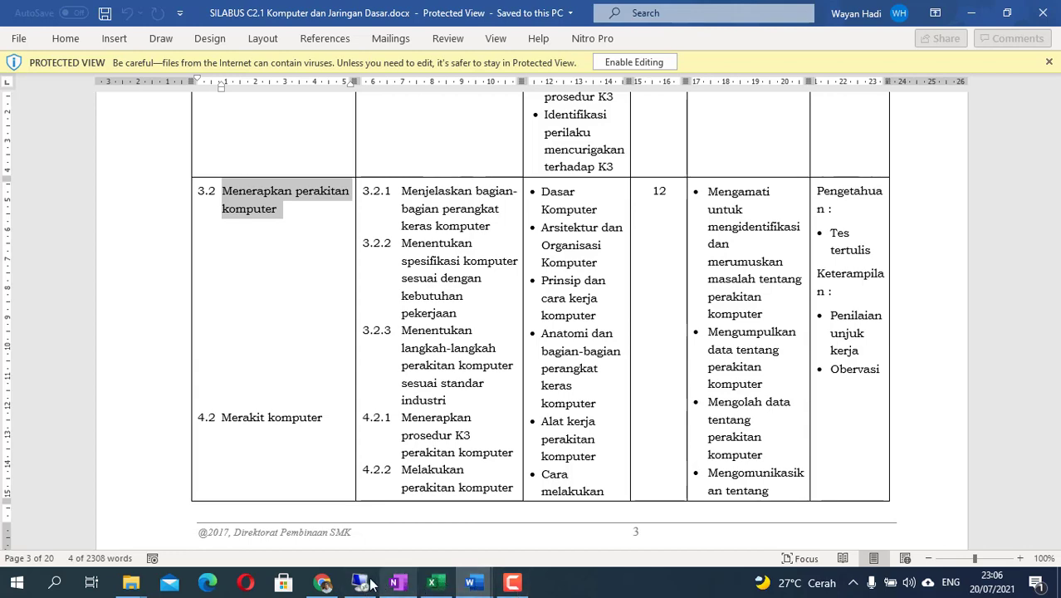
click(336, 587)
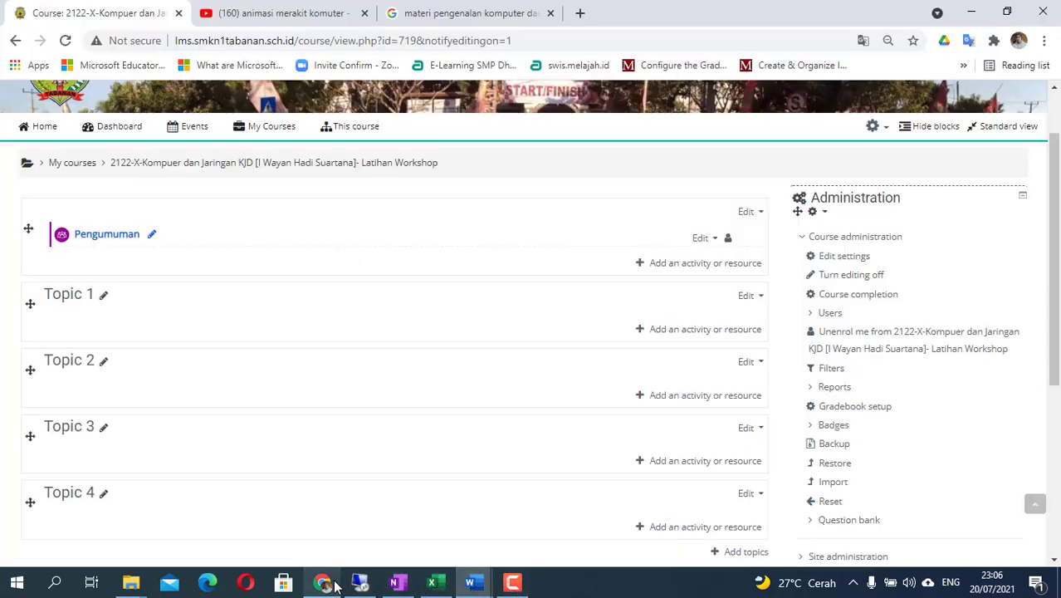
- Rename Topic 1 to 'Pertemuan 1 (K3LH dan Penerapan Perakitan Komputer)', checking the Word syllabus
click(102, 304)
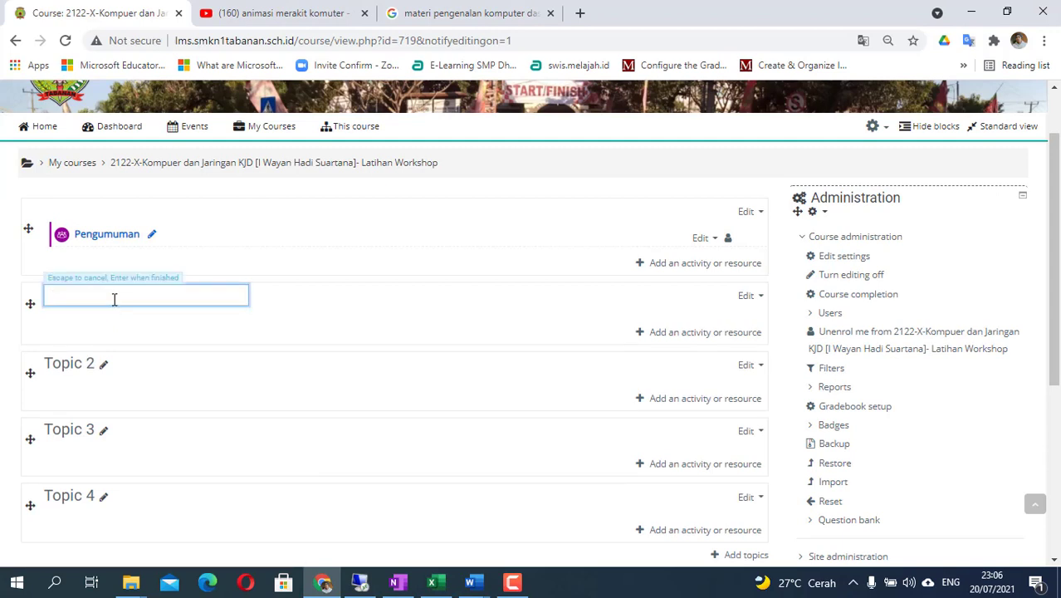
text(Pertemuan 1 (K3LH dan)
key(alt+Tab)
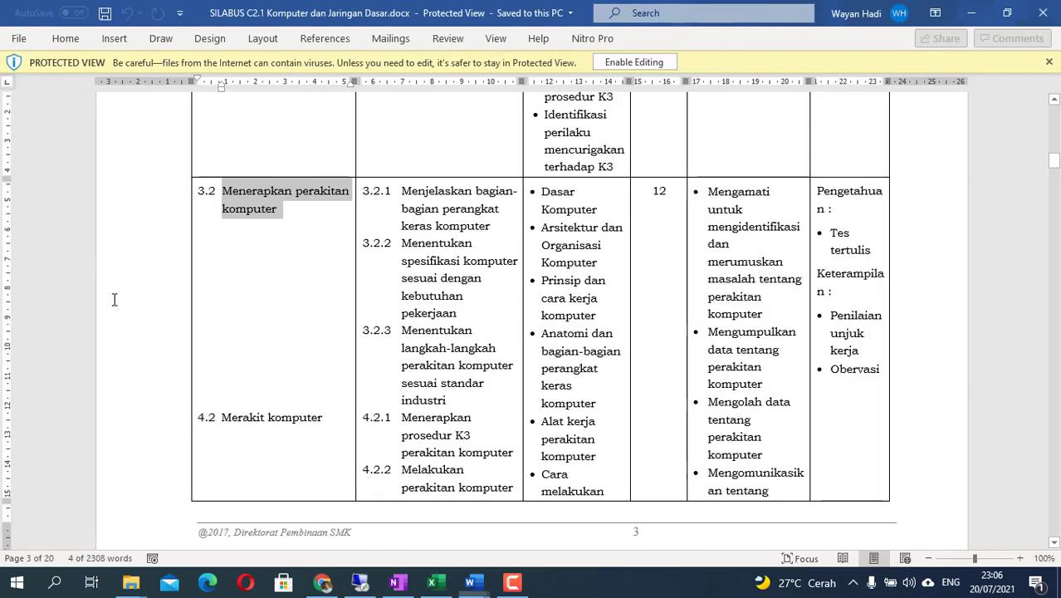
key(alt+Tab)
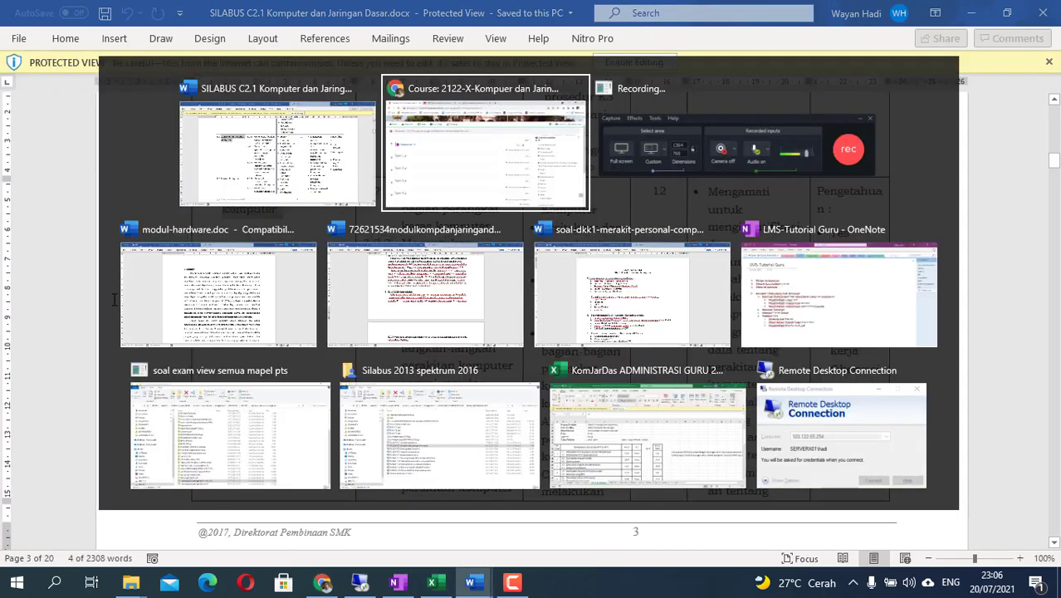
click(105, 300)
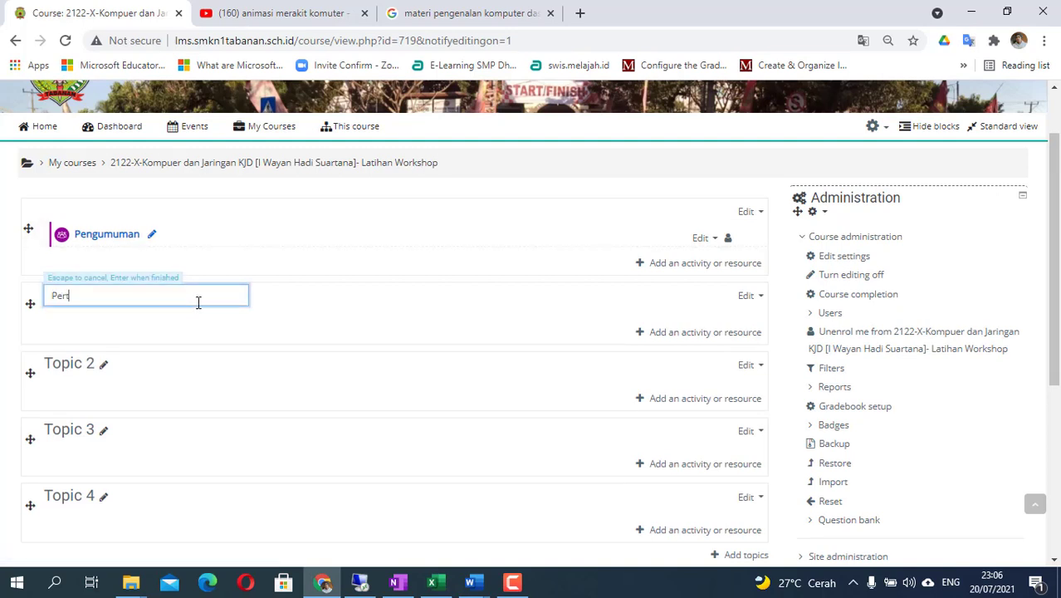
text(Pertemuan)
text(1 (K3LH dan Penerapa)
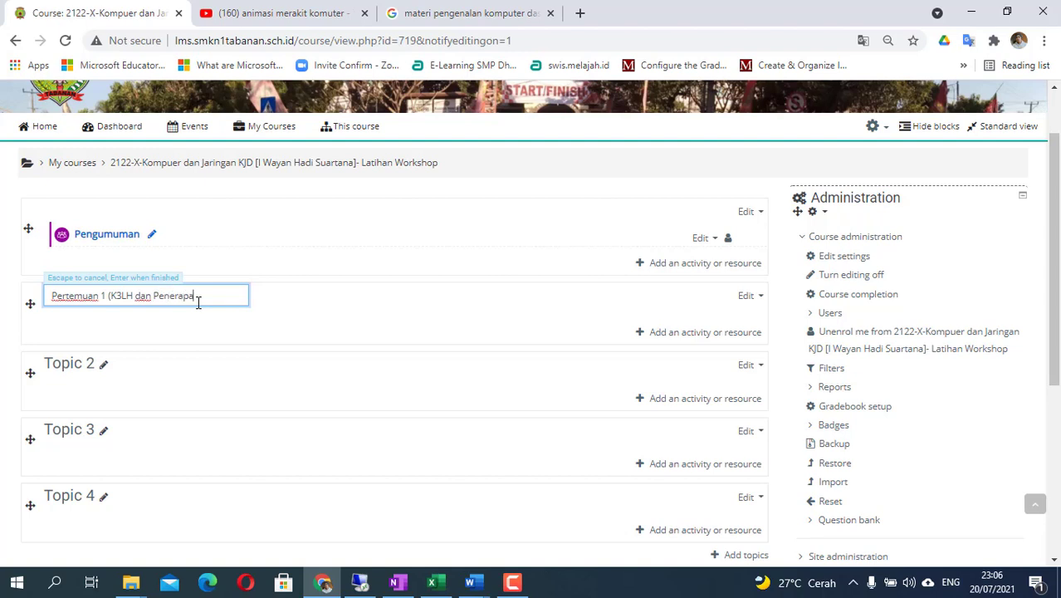
text(n Perakitan Komputer)
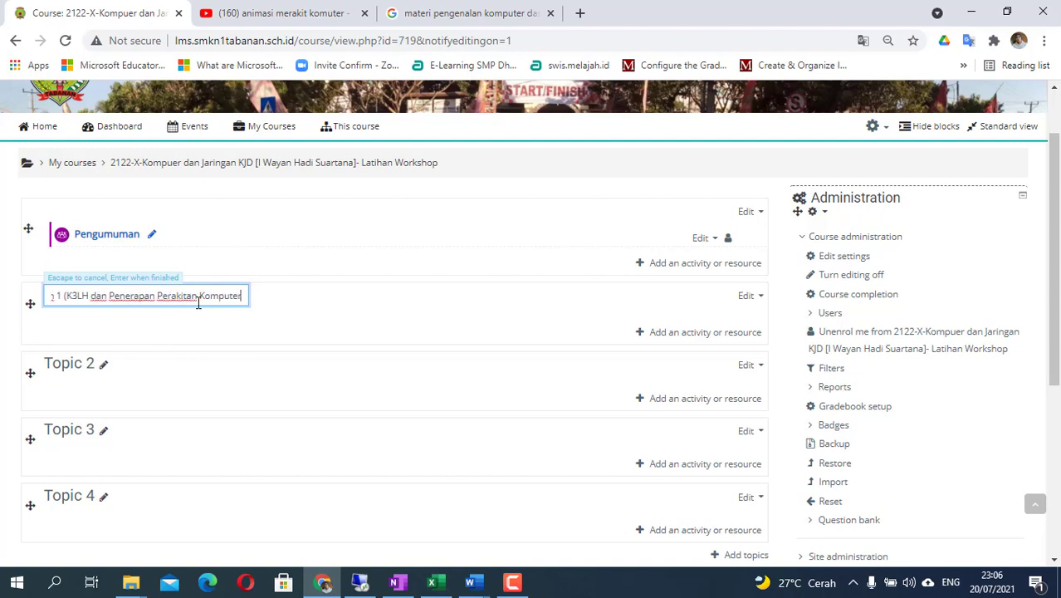
text())
key(Return)
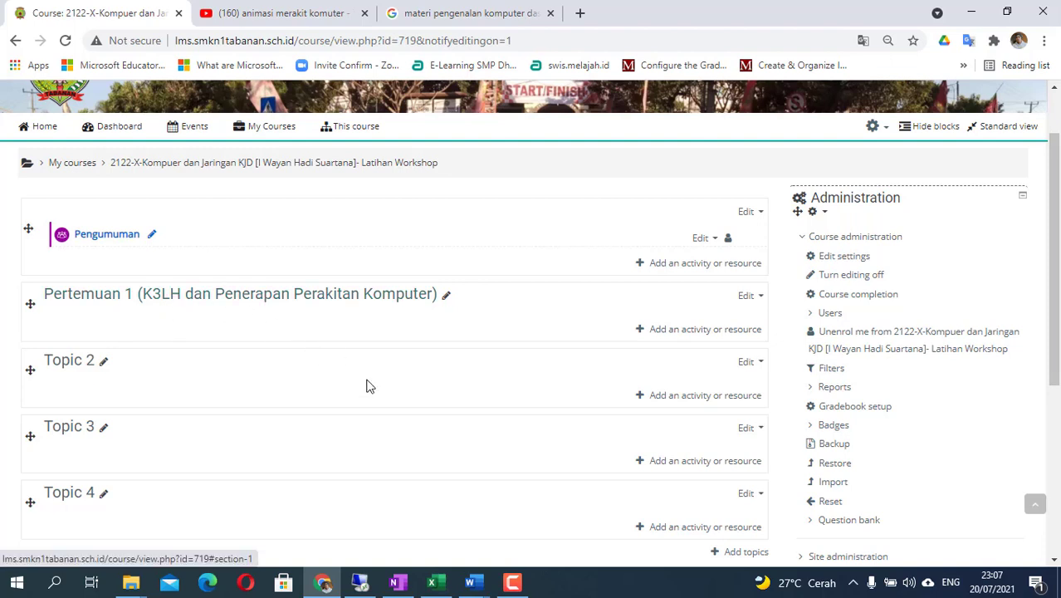
- Bring up the LMS-Tutorial Guru notes in OneNote and append '1' to heading D
click(396, 584)
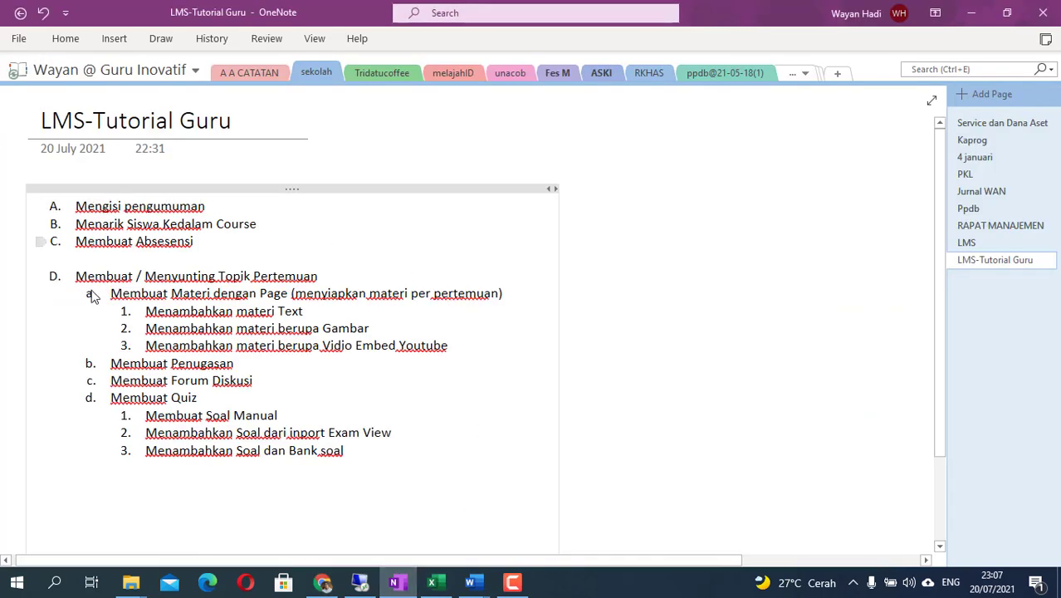
drag(75, 276, 324, 279)
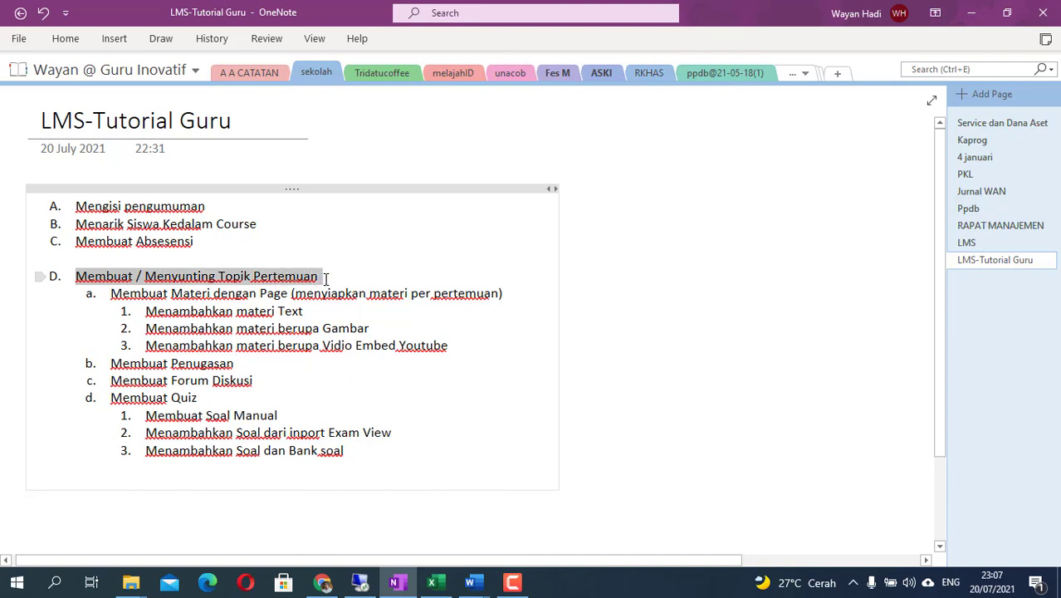
click(348, 311)
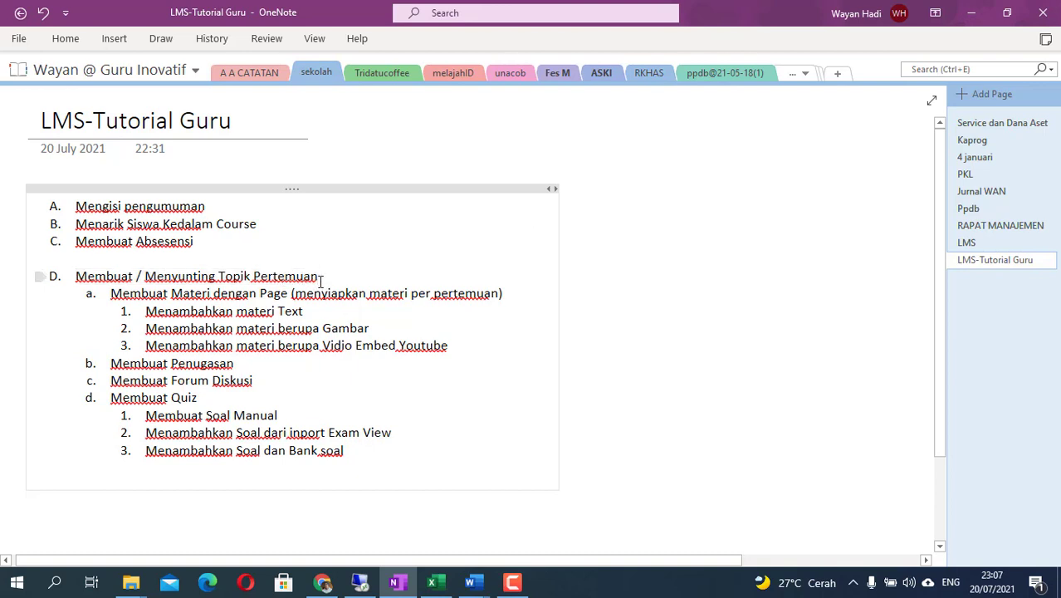
text(1)
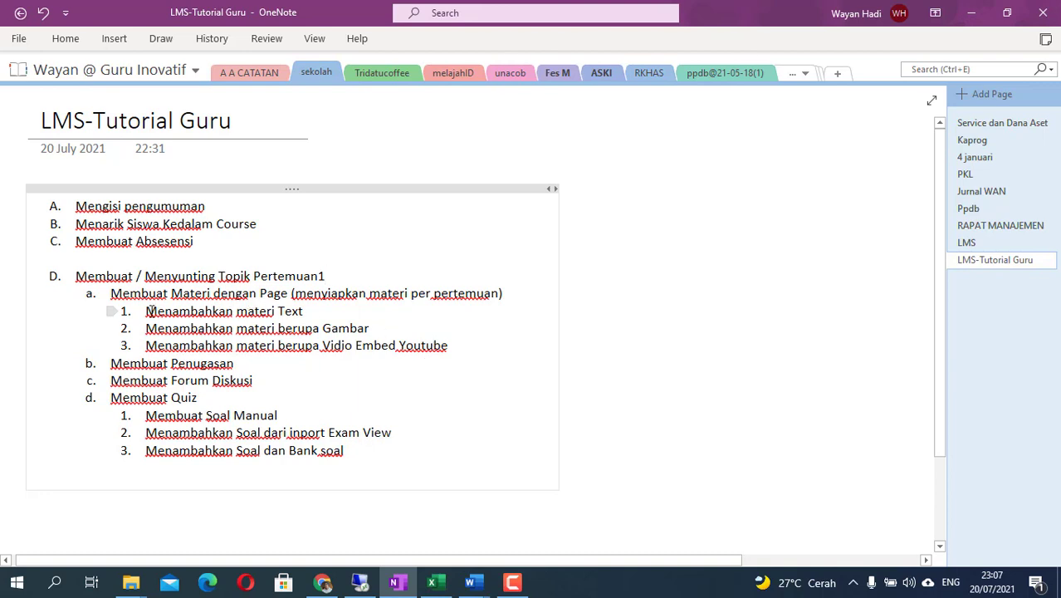
- Read through outline items a–d: Page, Penugasan, Forum Diskusi and Quiz
drag(112, 293, 375, 336)
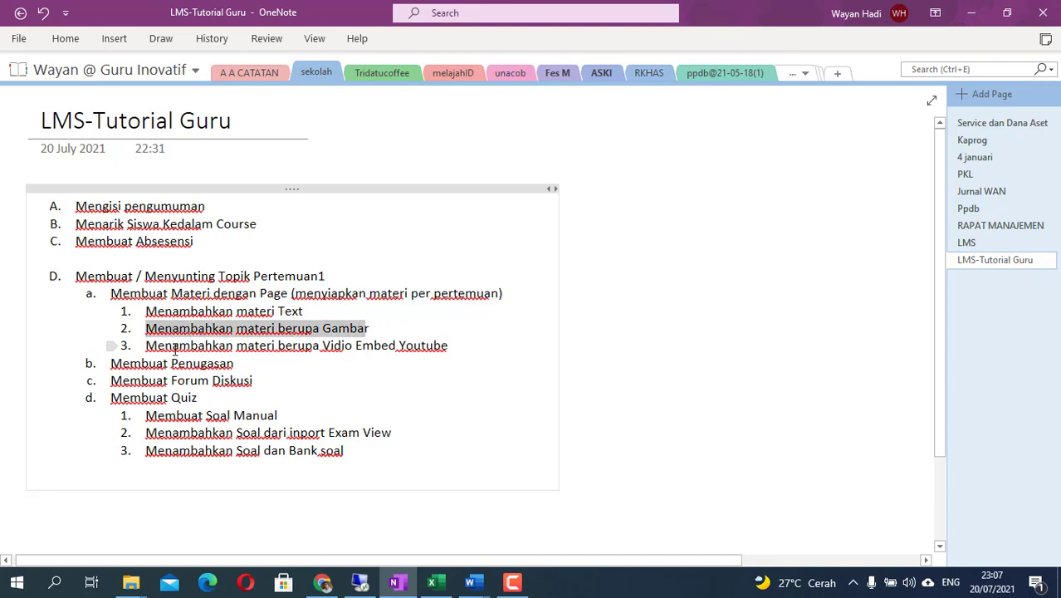
drag(186, 352, 455, 347)
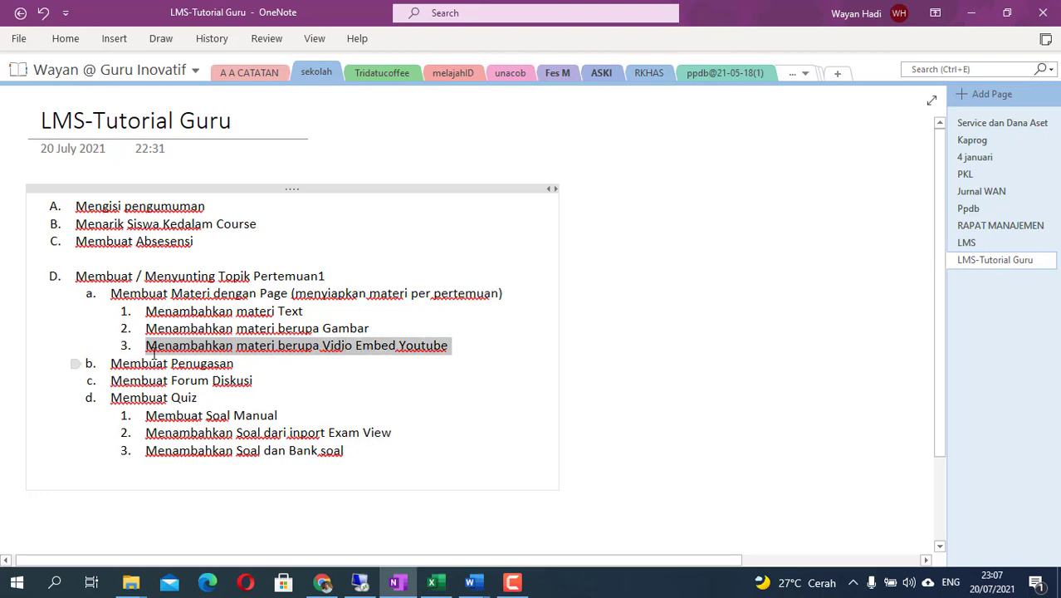
drag(112, 366, 239, 365)
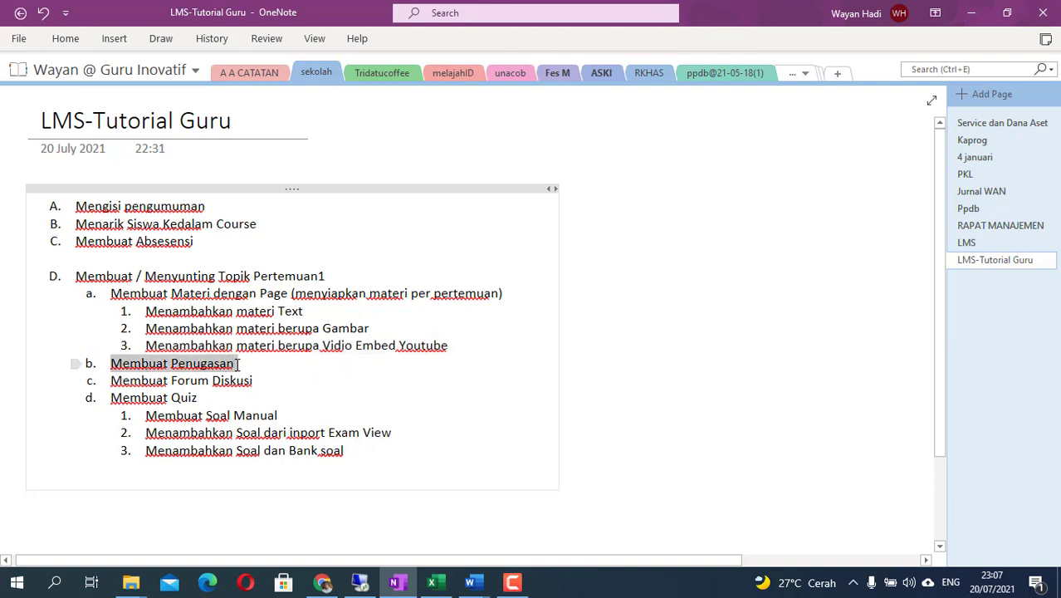
click(308, 382)
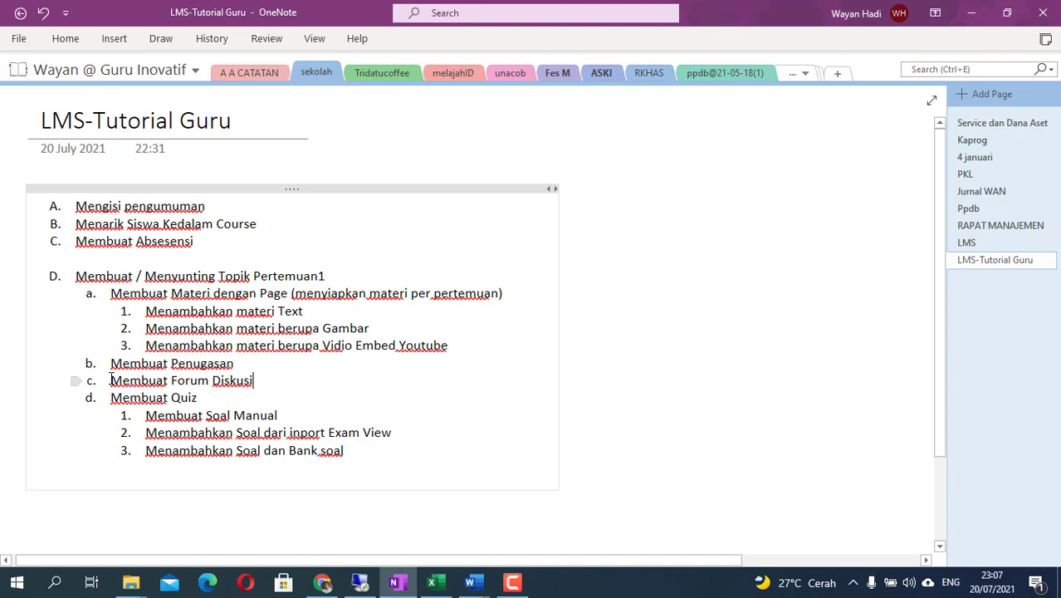
drag(111, 380, 251, 387)
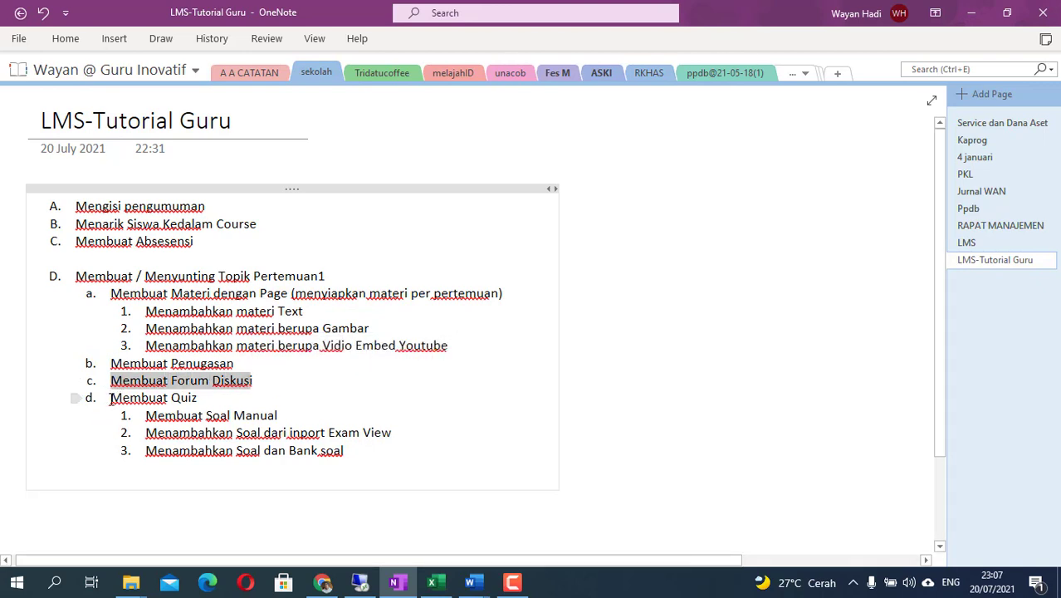
drag(110, 397, 198, 399)
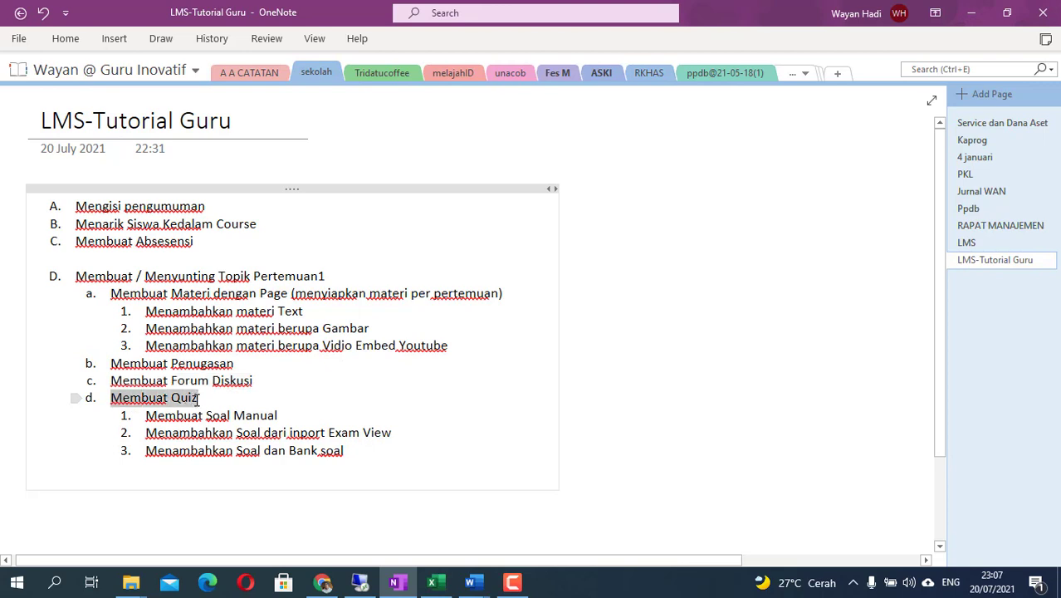
click(321, 416)
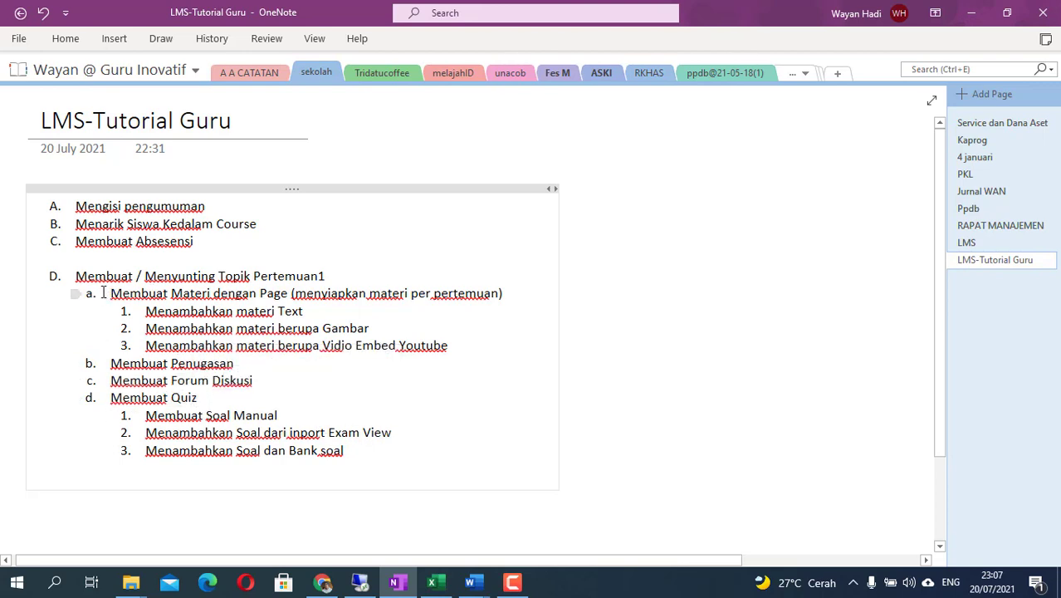
- Reselect items a to d individually and then as one block
drag(111, 295, 191, 295)
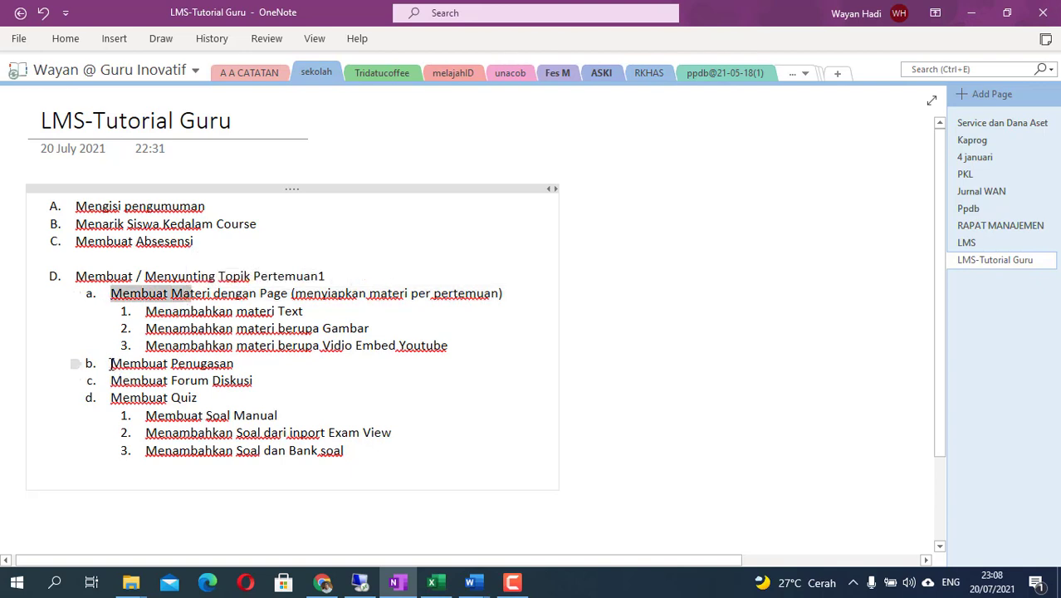
drag(111, 363, 235, 365)
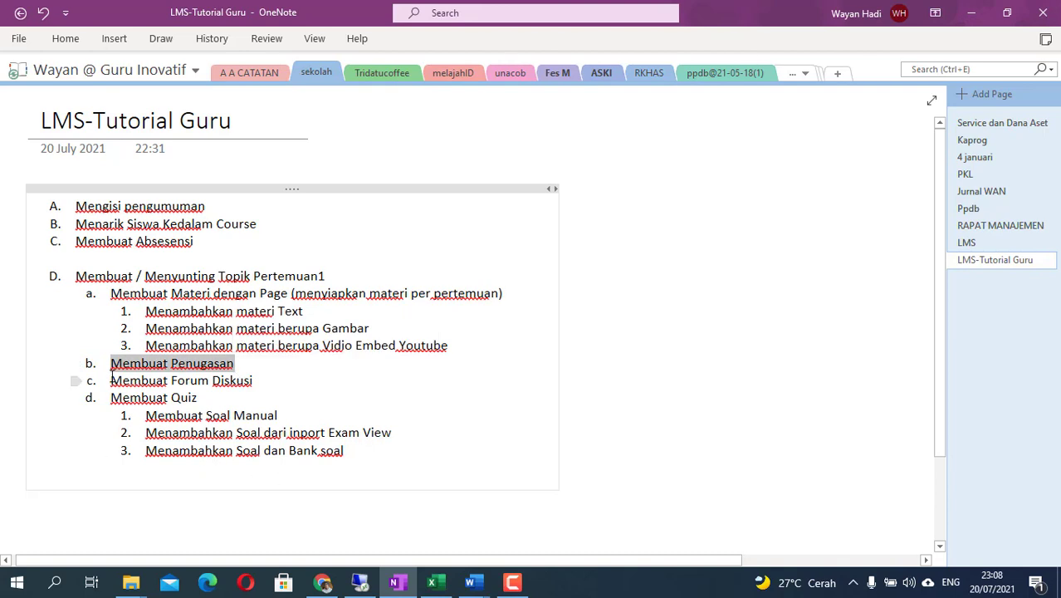
drag(111, 380, 253, 382)
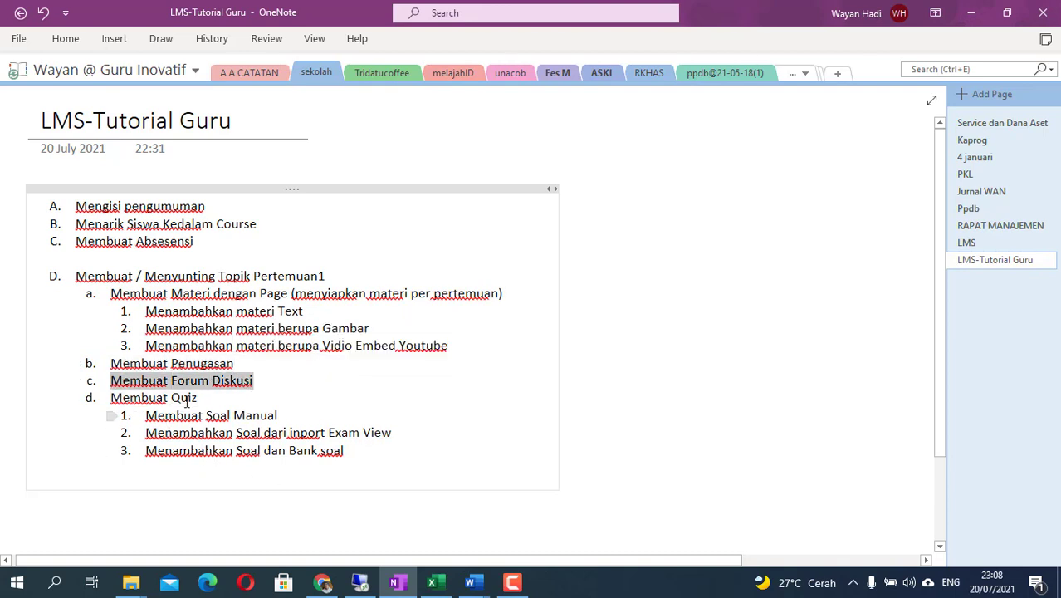
click(341, 494)
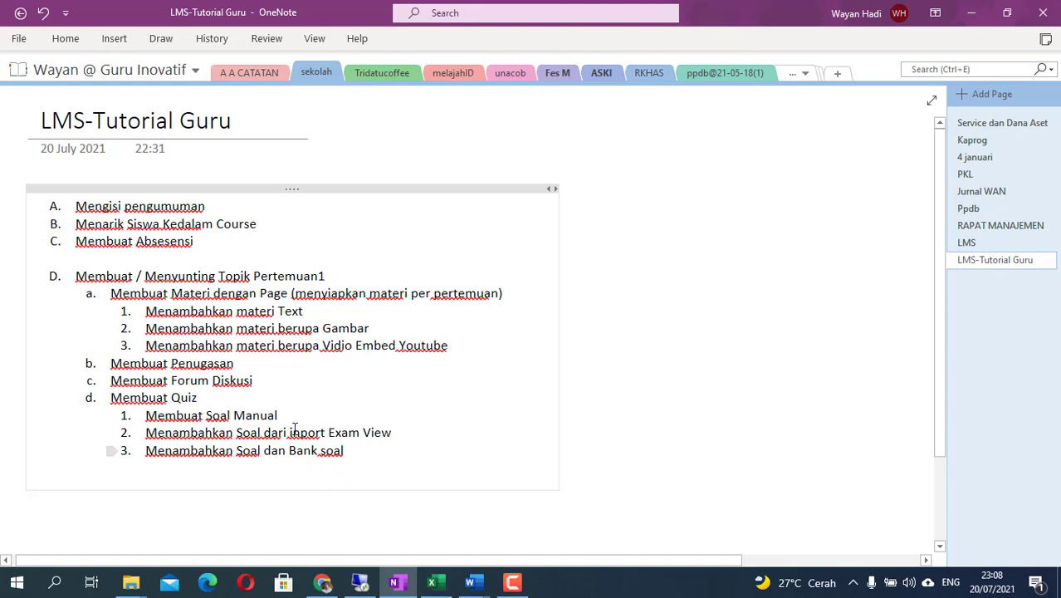
drag(347, 450, 113, 286)
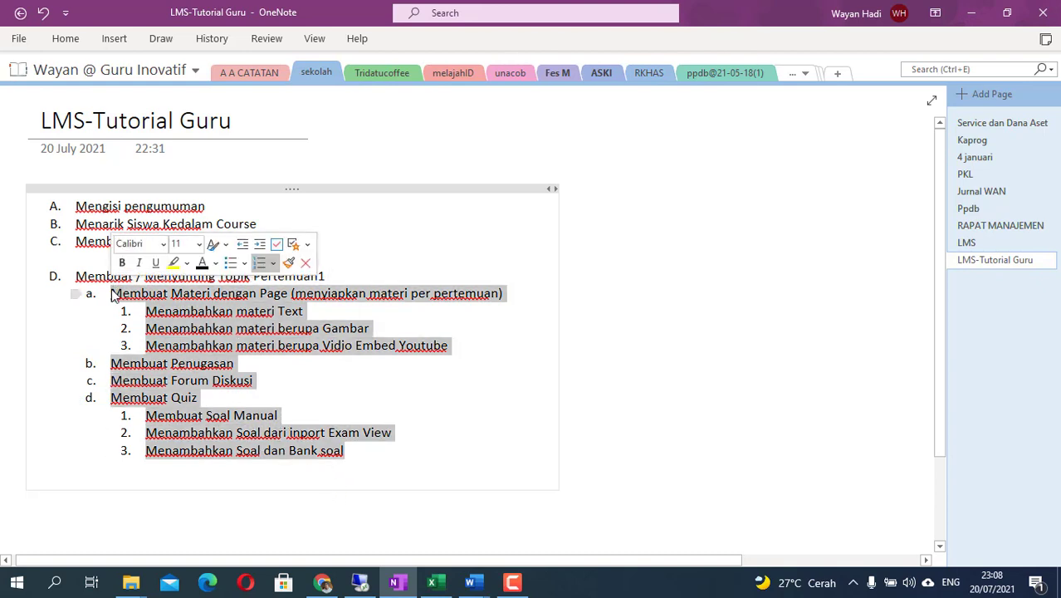
click(326, 387)
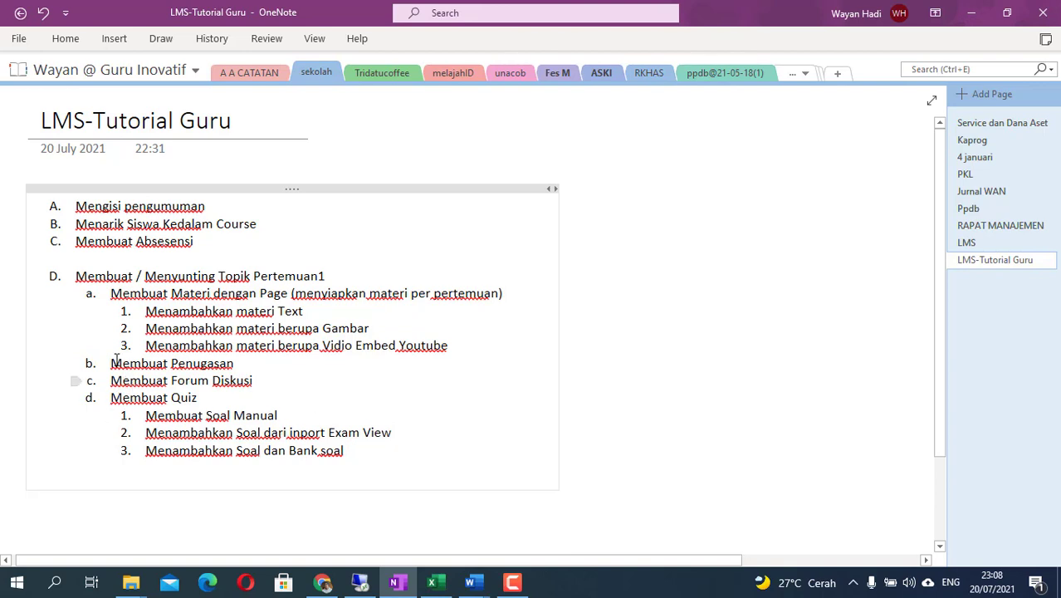
- Step through items a–d and select the whole D section through Bank soal
click(125, 293)
click(150, 362)
click(258, 387)
click(190, 398)
drag(367, 455, 77, 286)
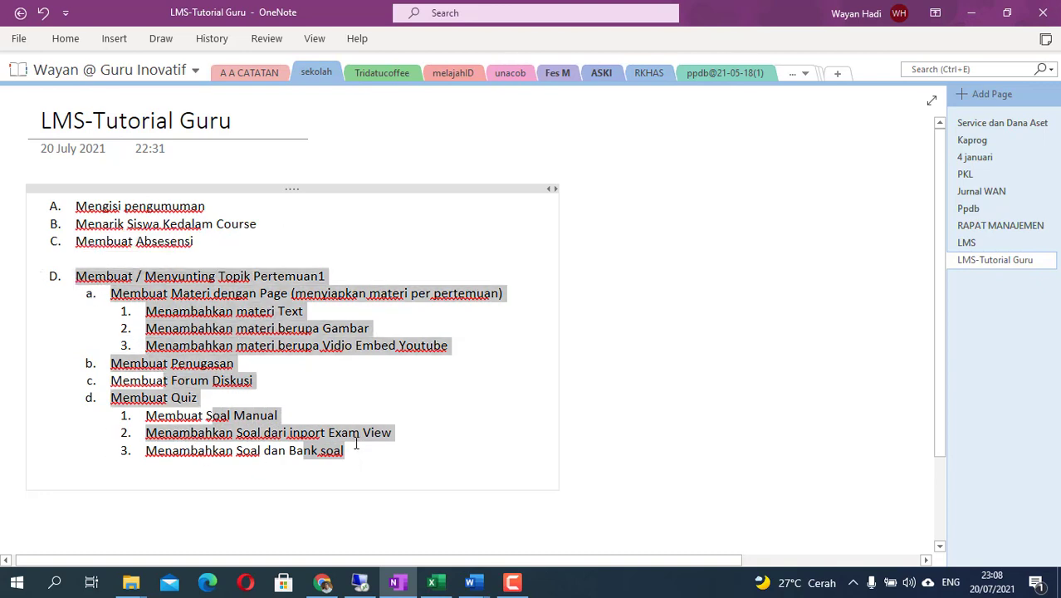
click(309, 386)
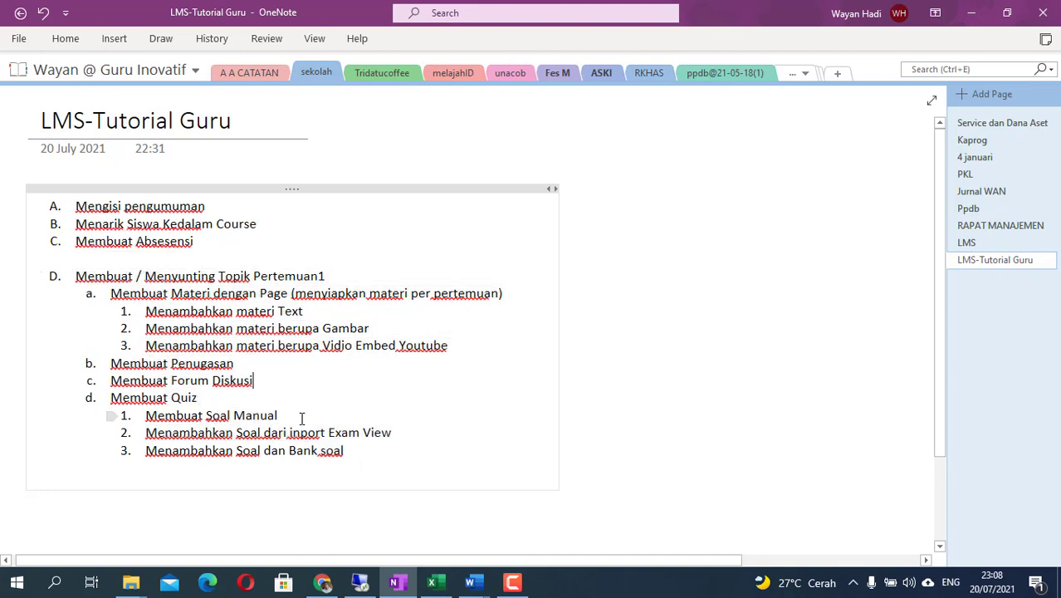
- Review lines A–C and add an extra empty line above heading D
drag(75, 203, 205, 209)
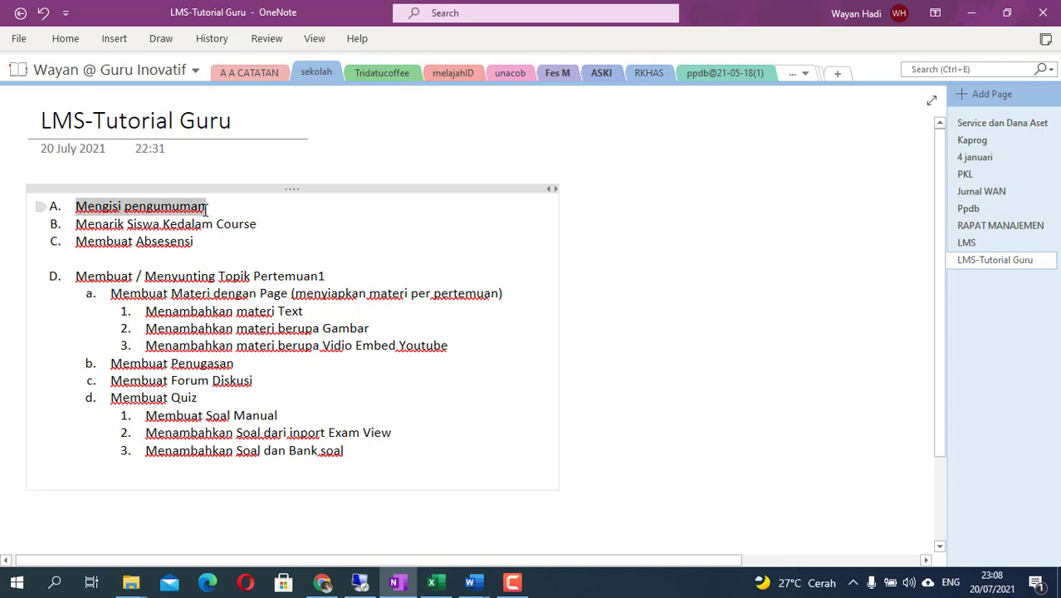
drag(92, 227, 255, 226)
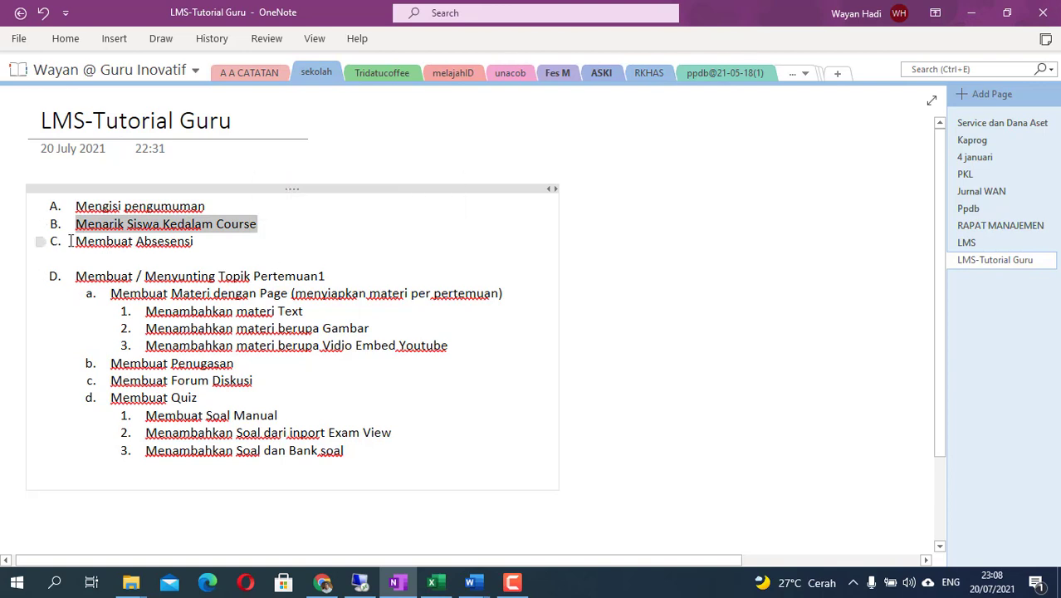
drag(73, 240, 193, 242)
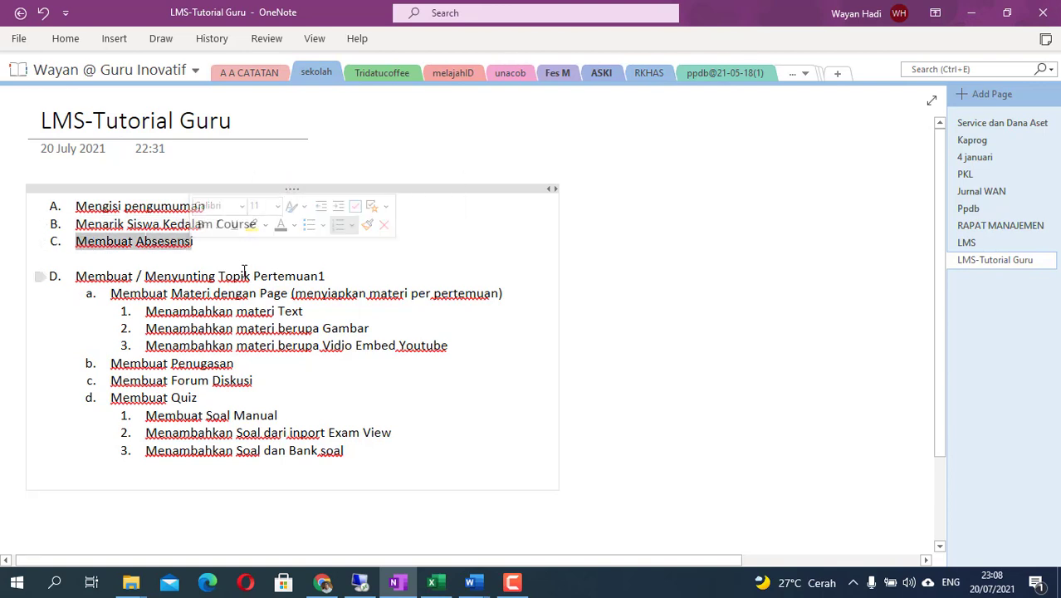
click(205, 256)
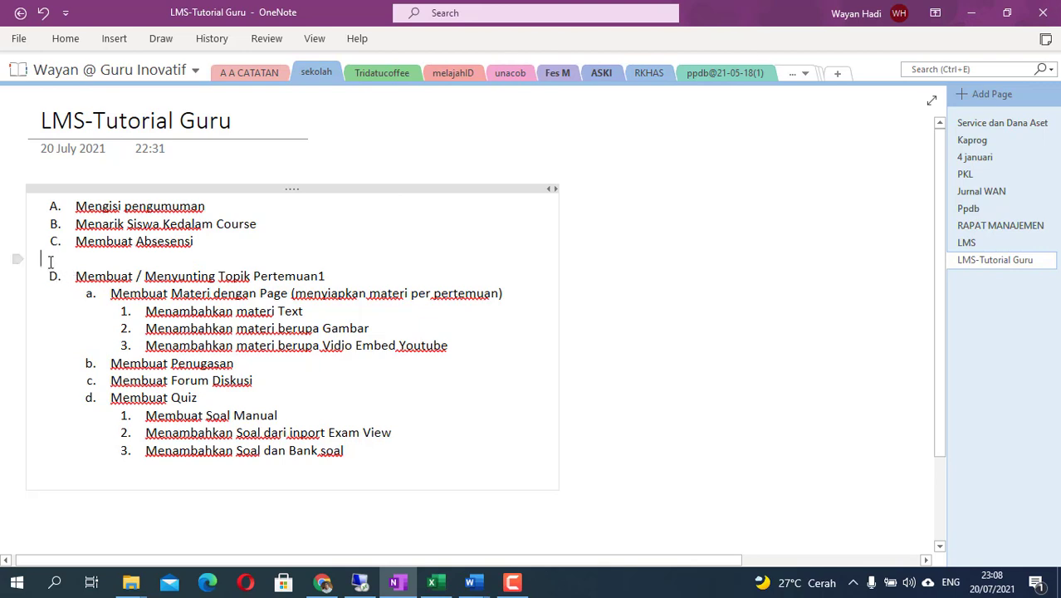
key(Return)
drag(49, 263, 390, 478)
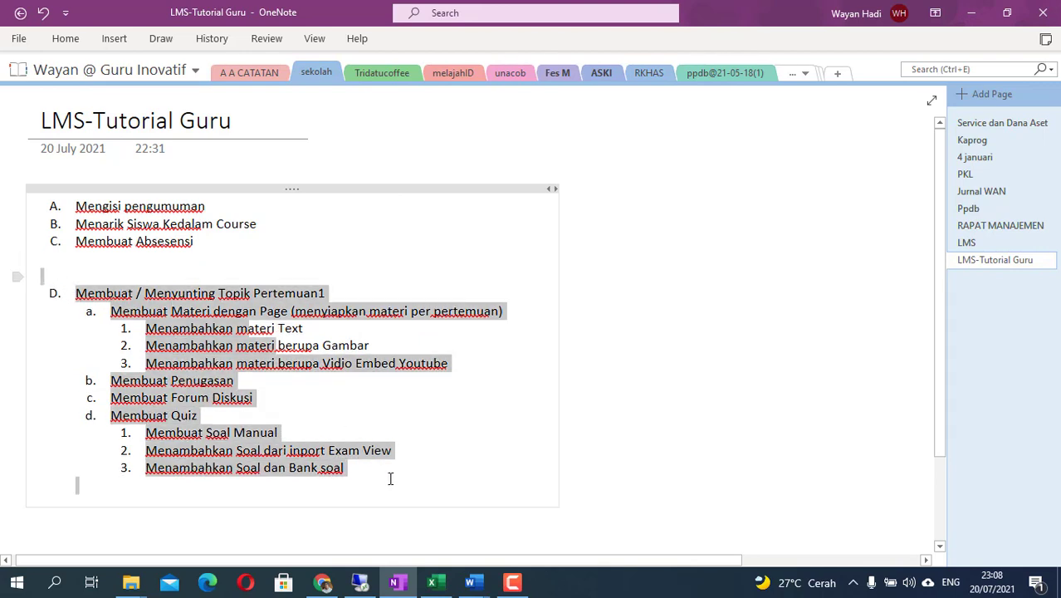
click(233, 253)
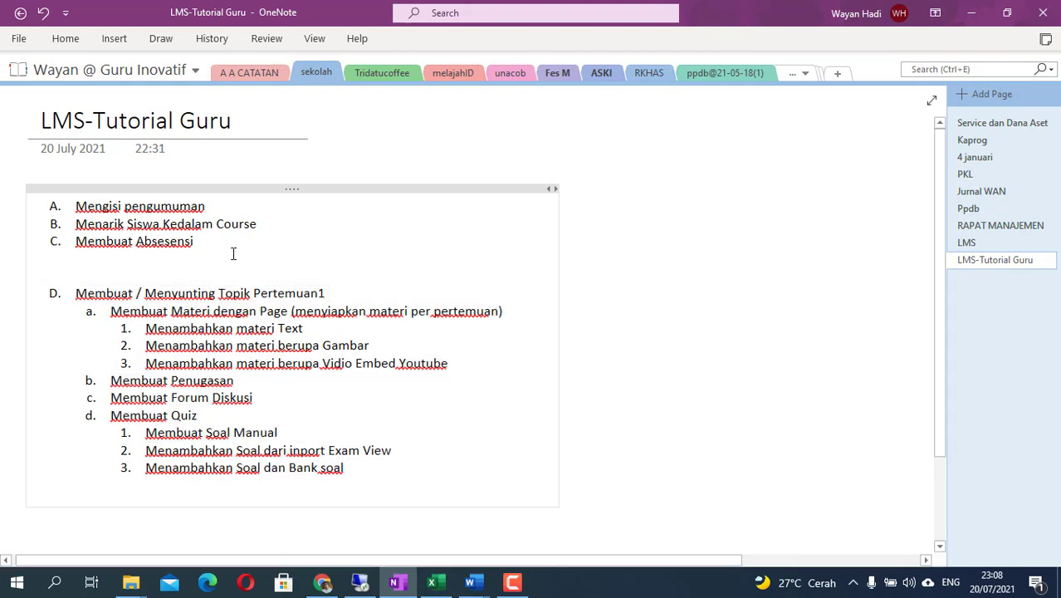
drag(233, 253, 66, 201)
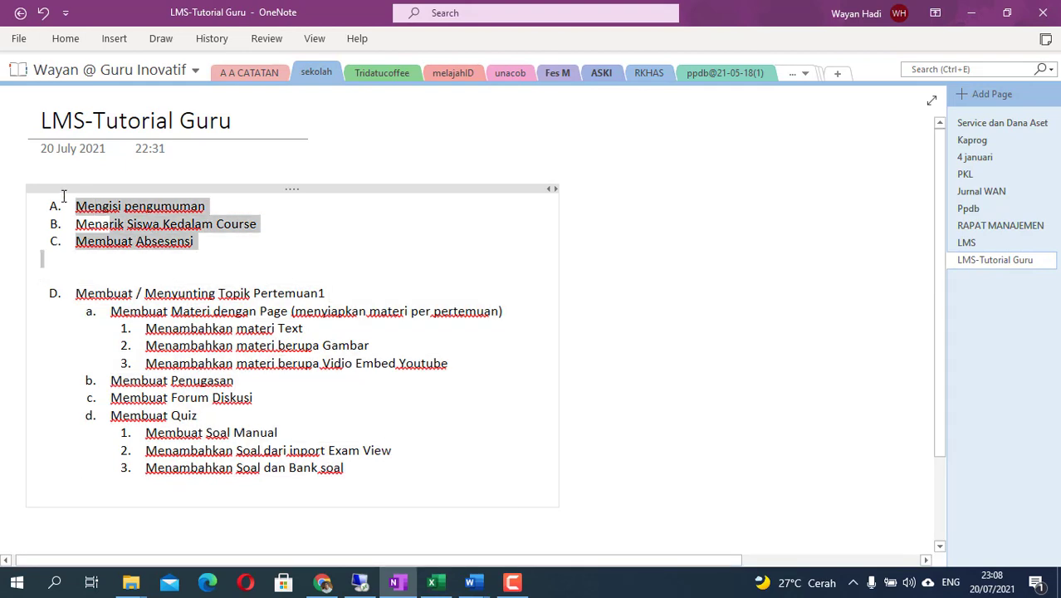
click(336, 257)
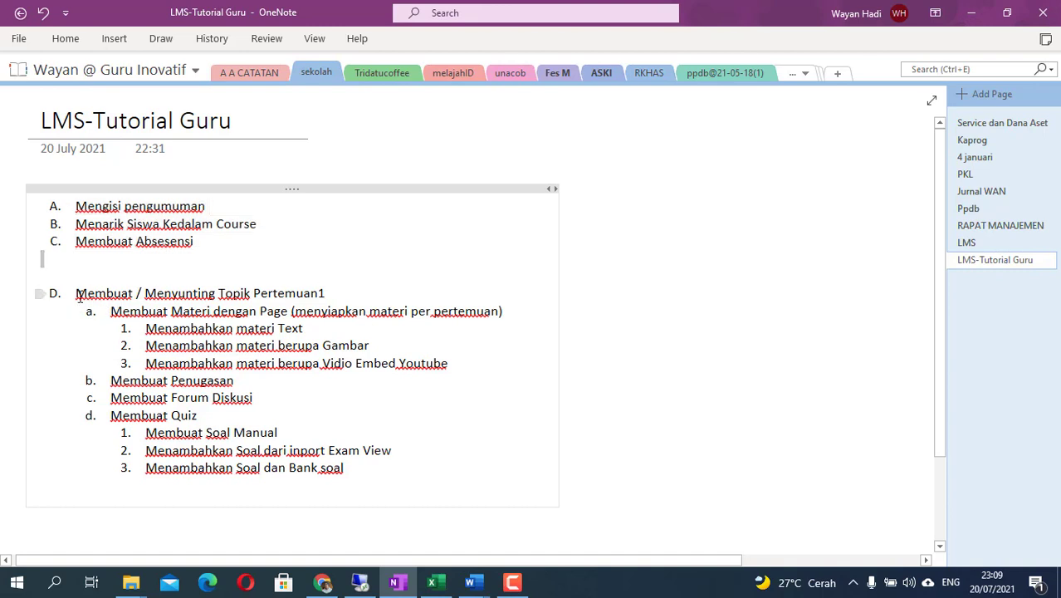
- Highlight heading D and item a 'Membuat Materi dengan Page', then return to Moodle
drag(75, 293, 334, 292)
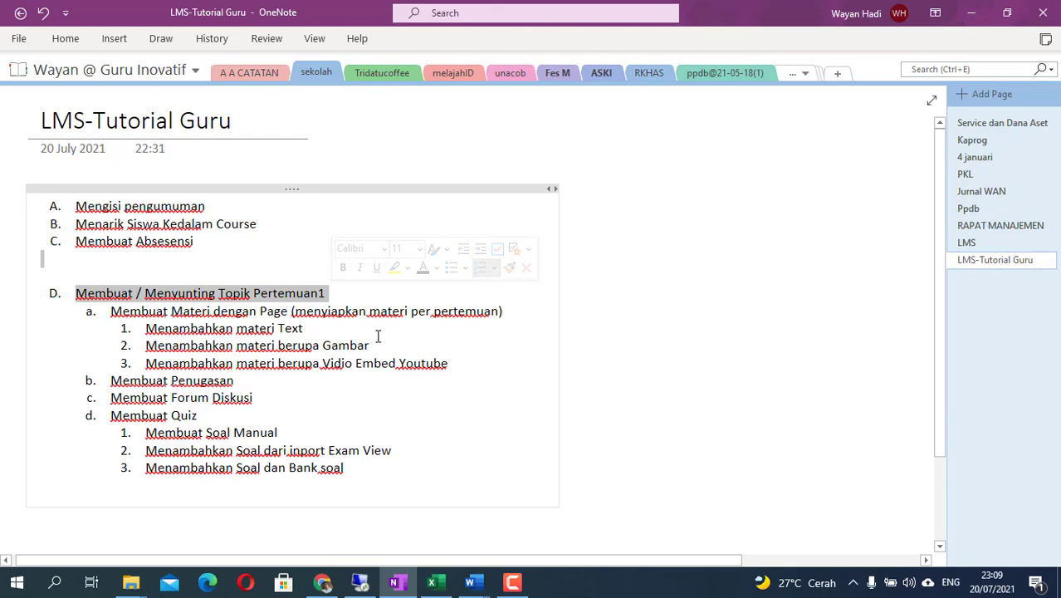
key(alt+Tab)
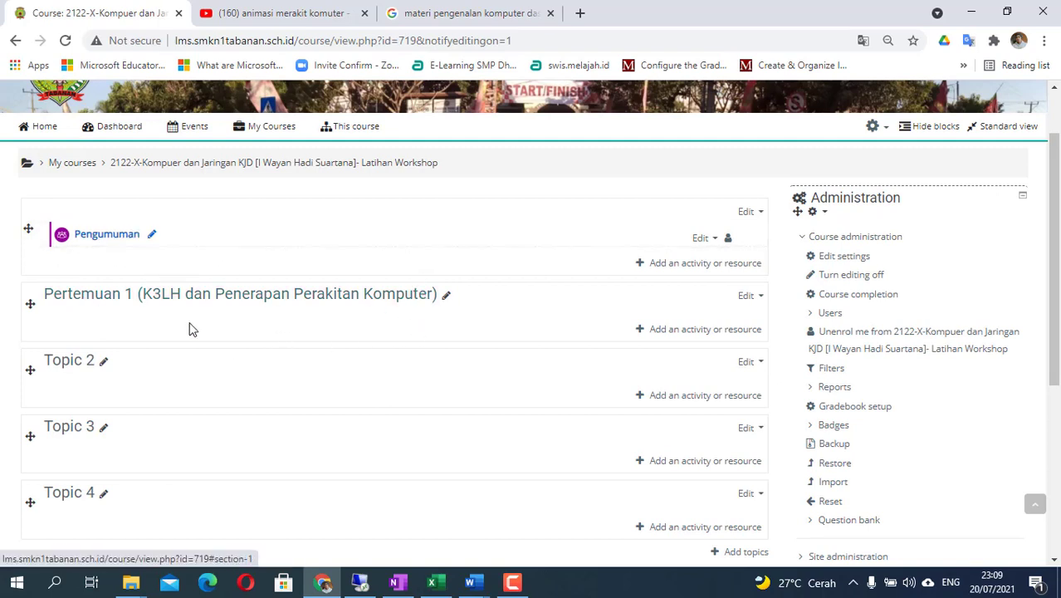
key(alt+Tab)
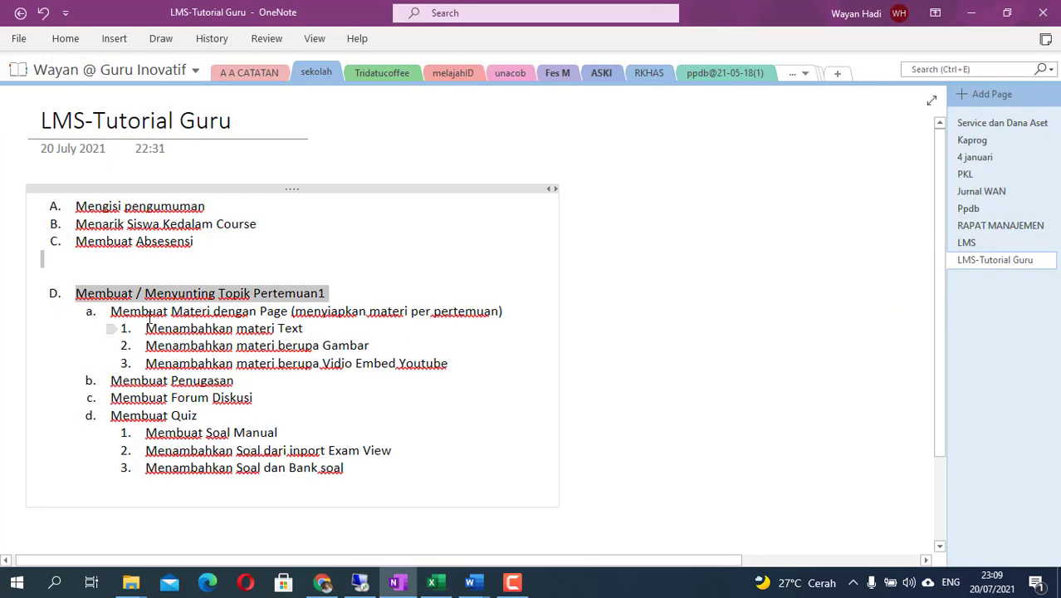
drag(111, 311, 504, 317)
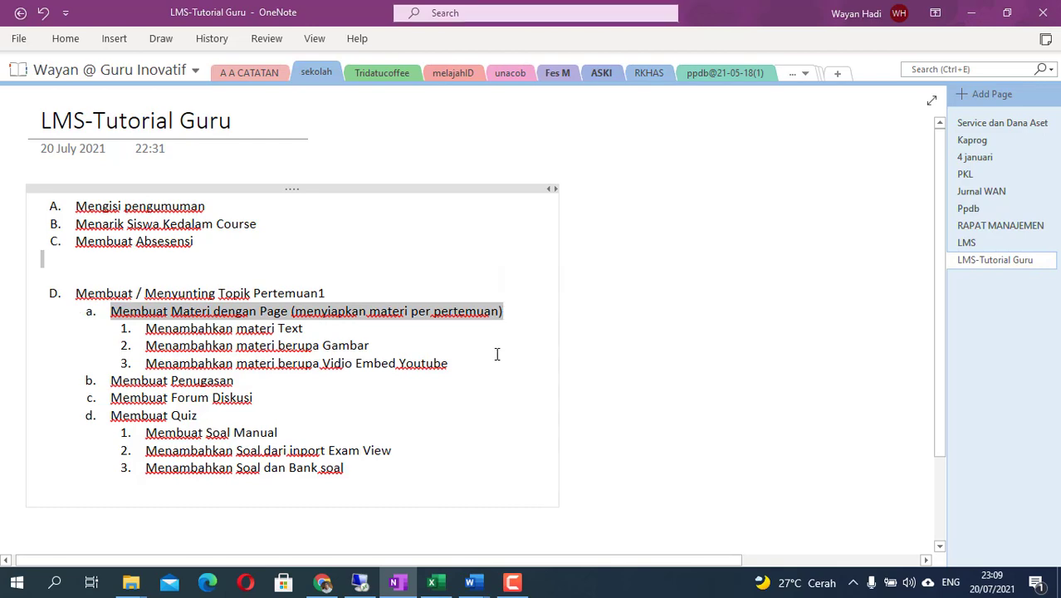
key(alt+Tab)
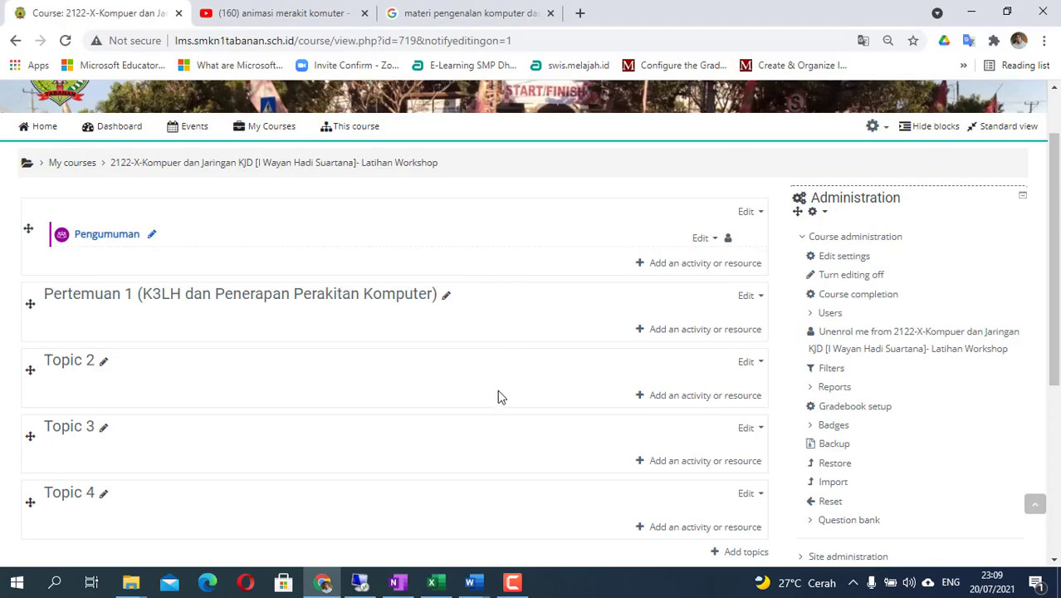
- Pick Page from the Resources in Pertemuan 1's activity chooser and create it
click(663, 333)
scroll(166, 254, down, 3)
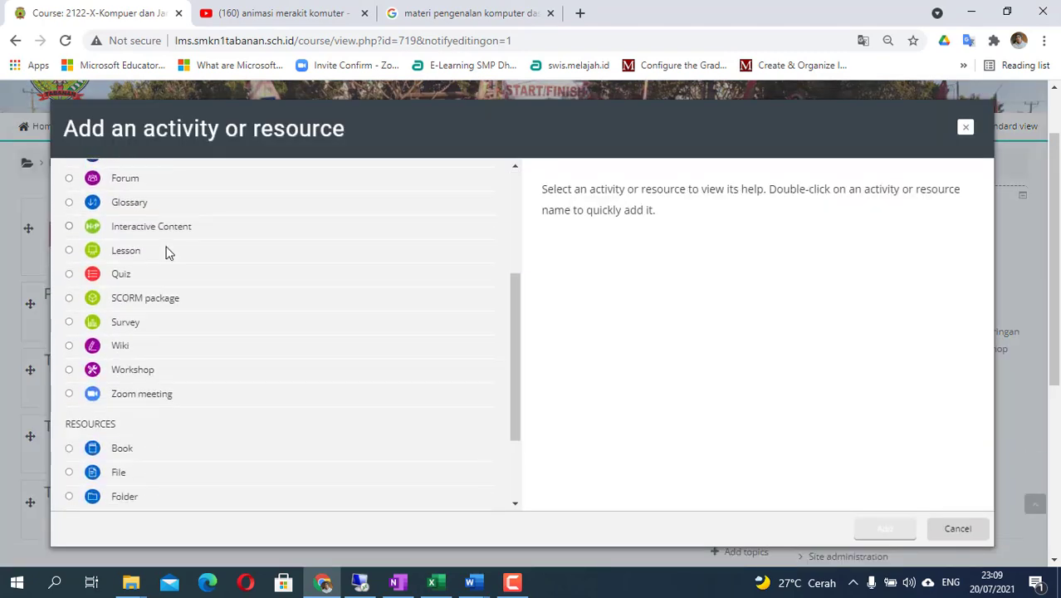
scroll(123, 422, down, 1)
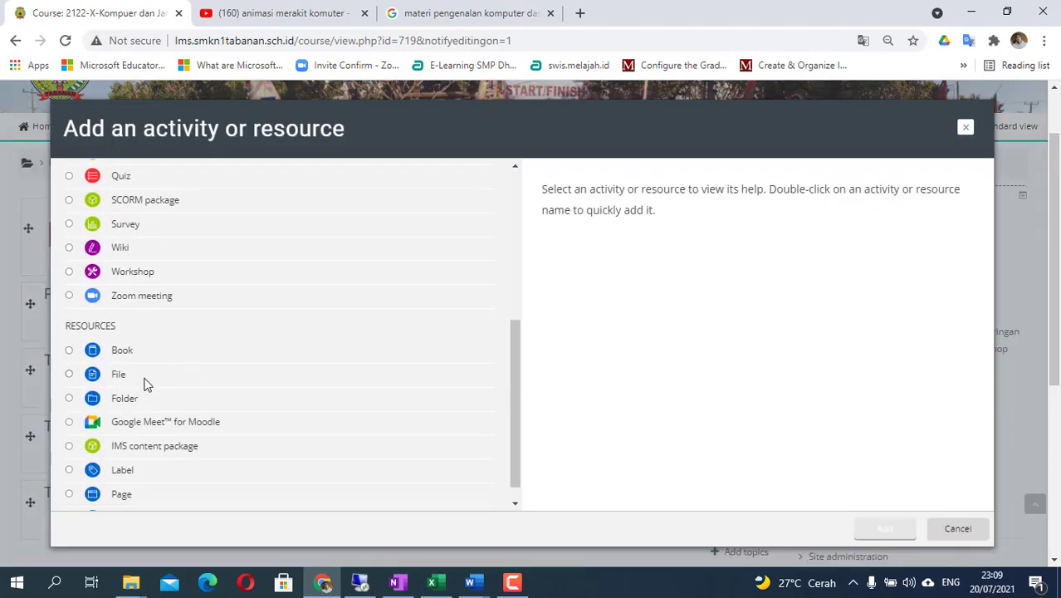
click(93, 496)
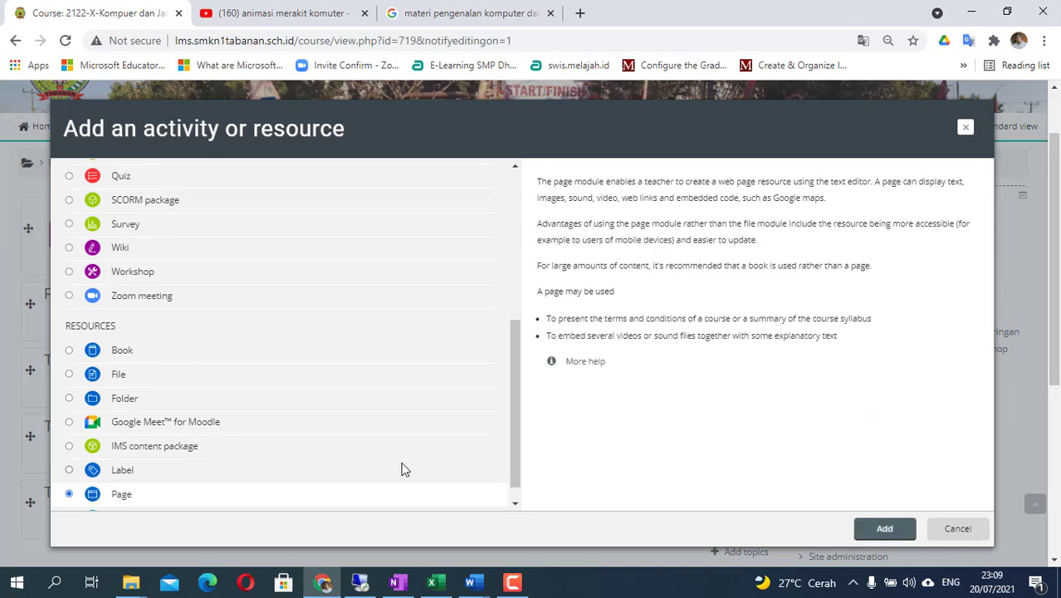
scroll(404, 470, down, 1)
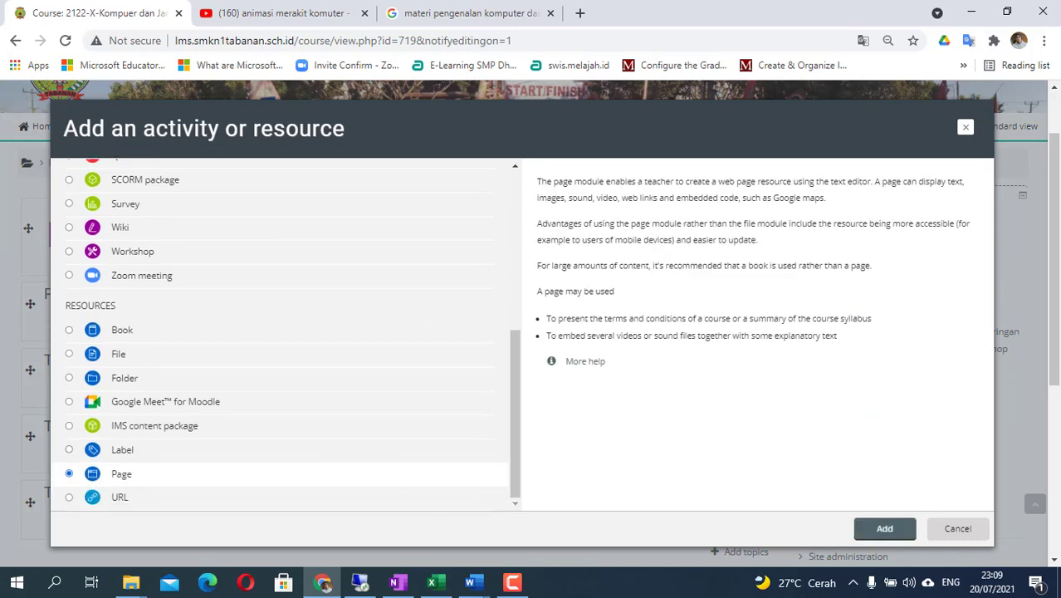
click(885, 532)
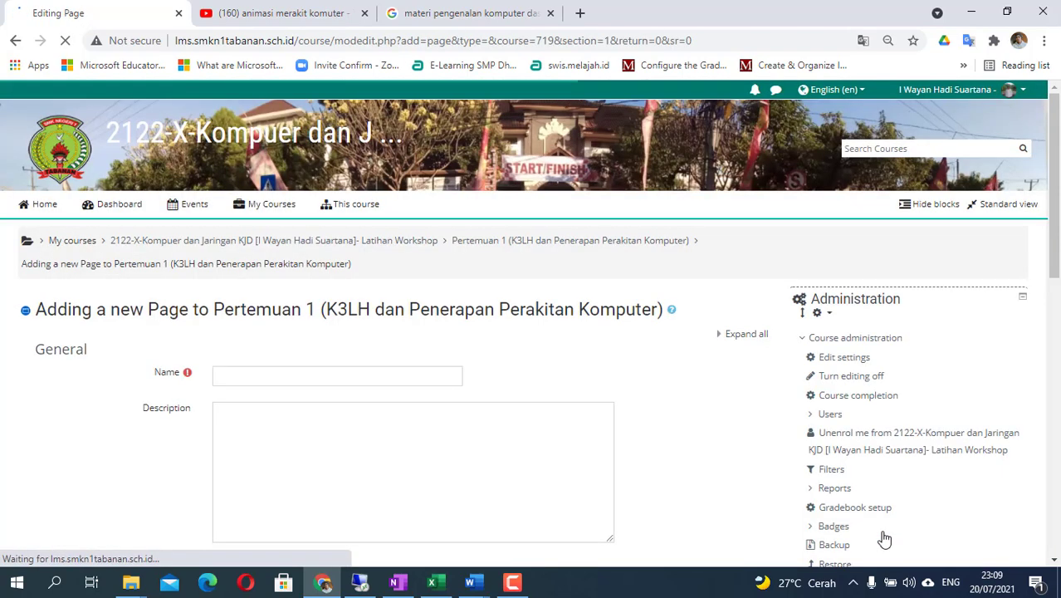
scroll(350, 422, down, 1)
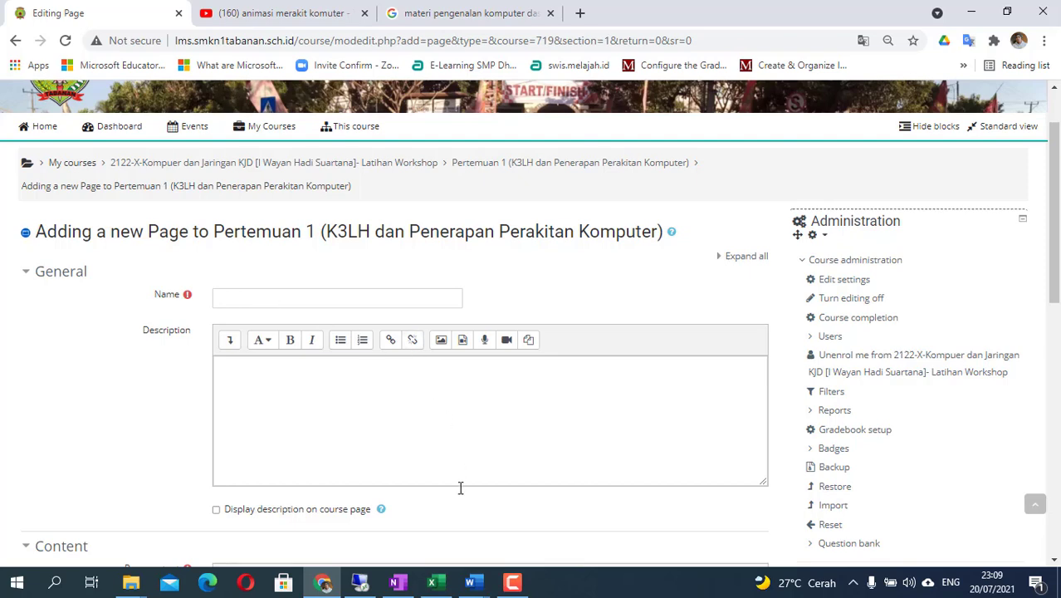
mouse_move(477, 586)
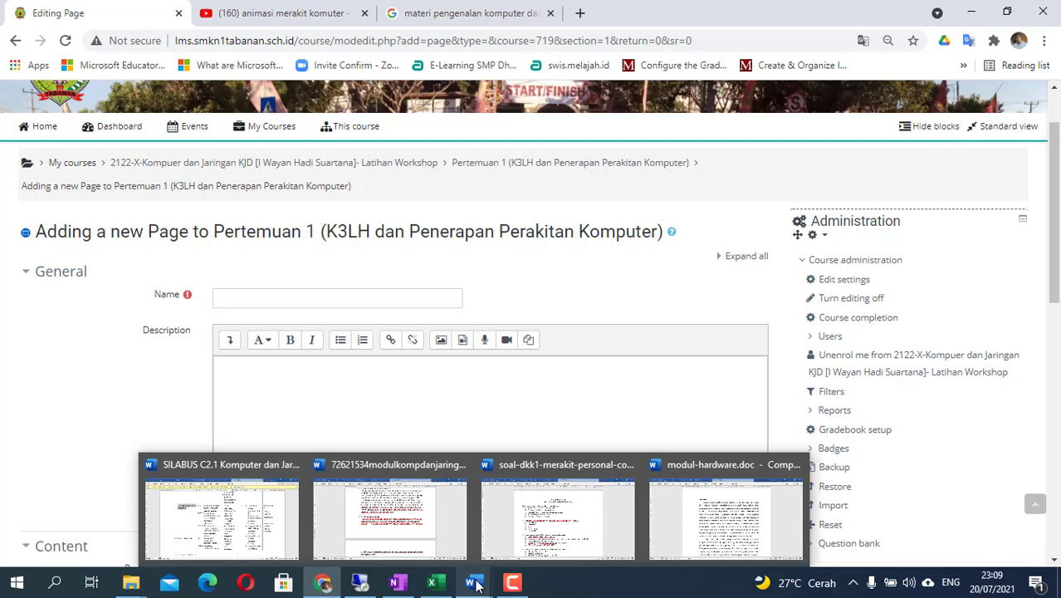
- Scroll through the networking module in Word, then go to the new page's Name field
click(403, 532)
scroll(476, 264, up, 2)
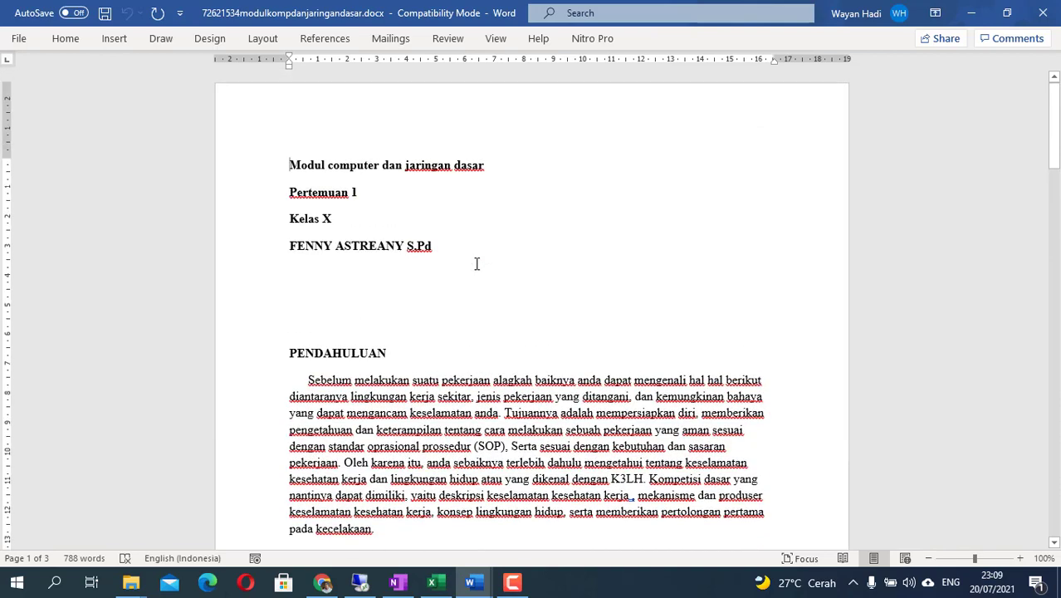
scroll(476, 264, down, 5)
scroll(474, 268, up, 4)
scroll(474, 268, down, 4)
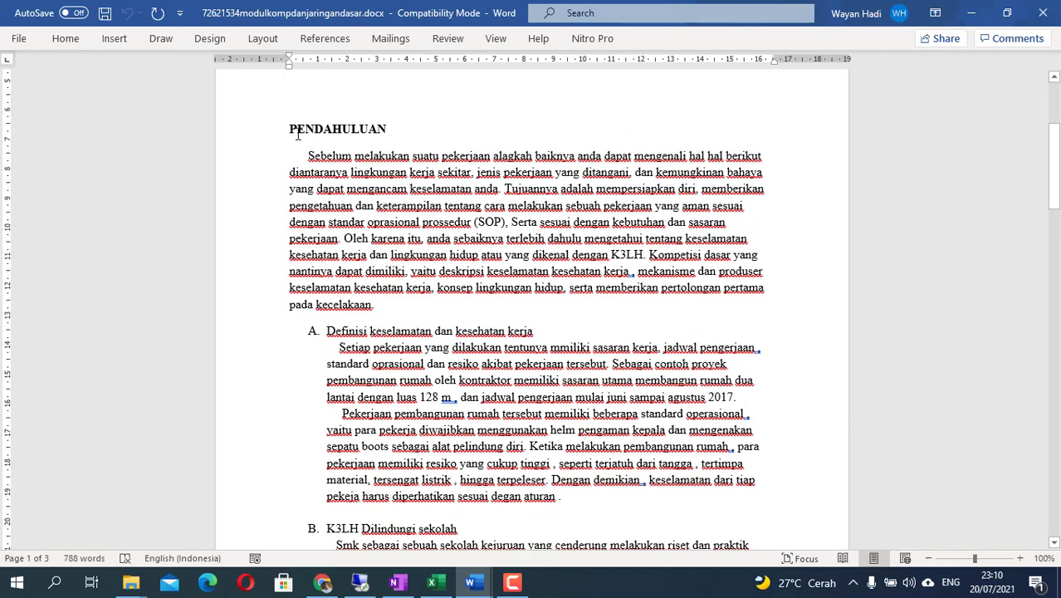
scroll(388, 297, down, 20)
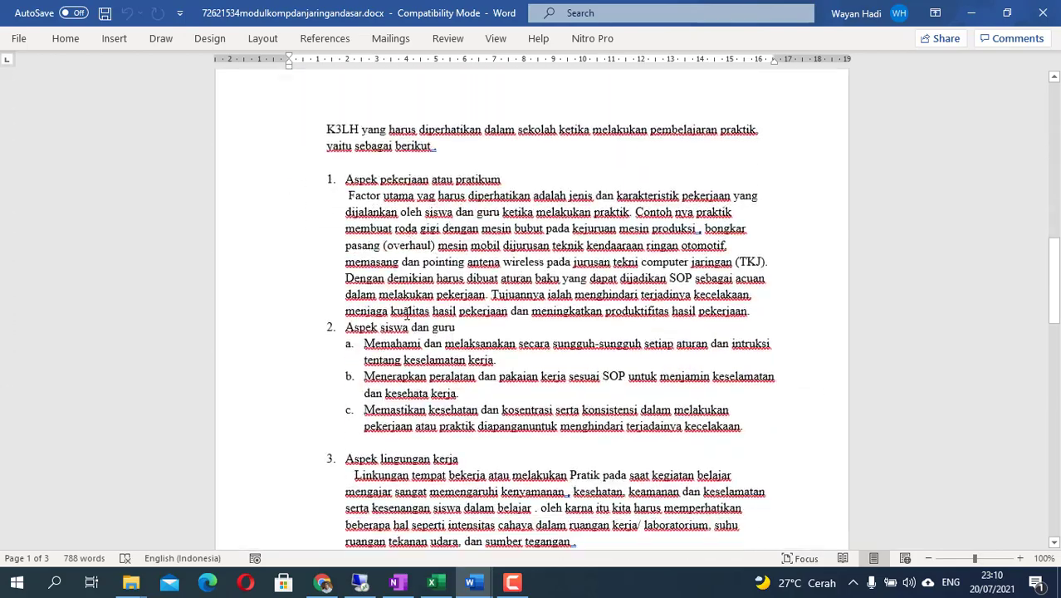
scroll(407, 320, down, 20)
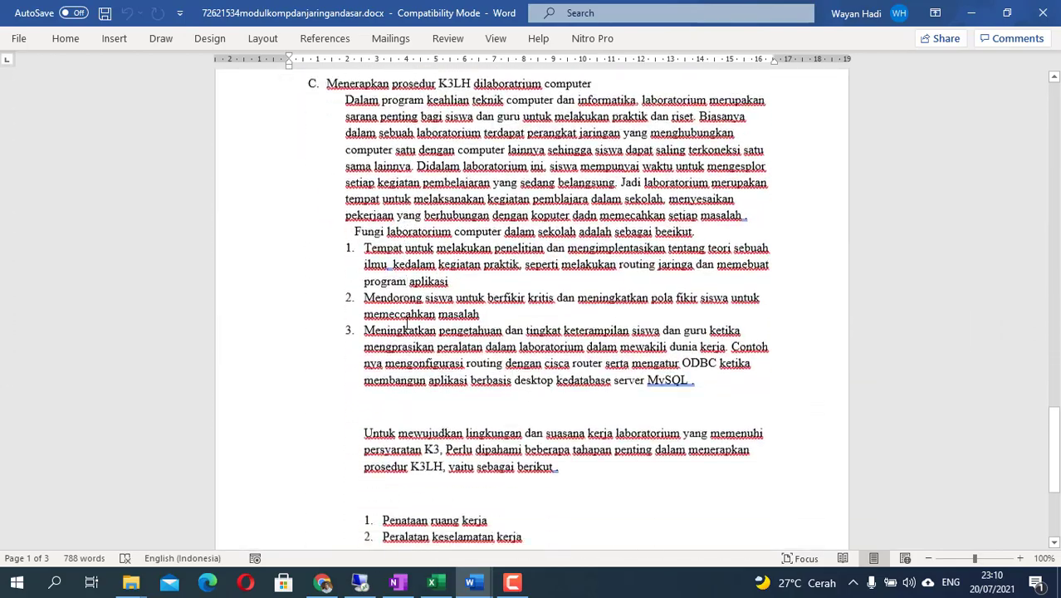
scroll(407, 322, up, 15)
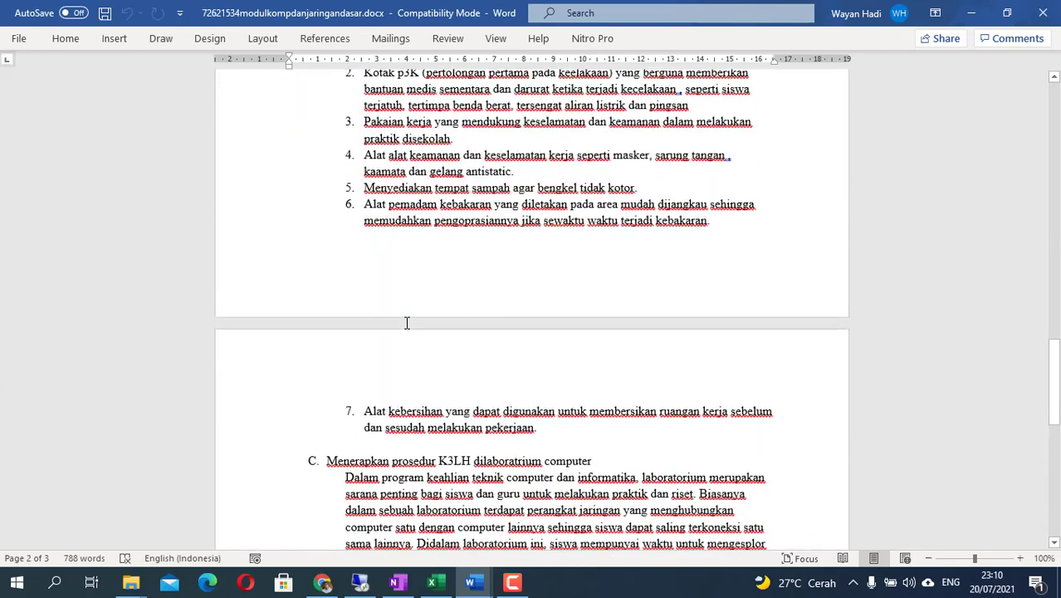
key(alt+Tab)
click(257, 297)
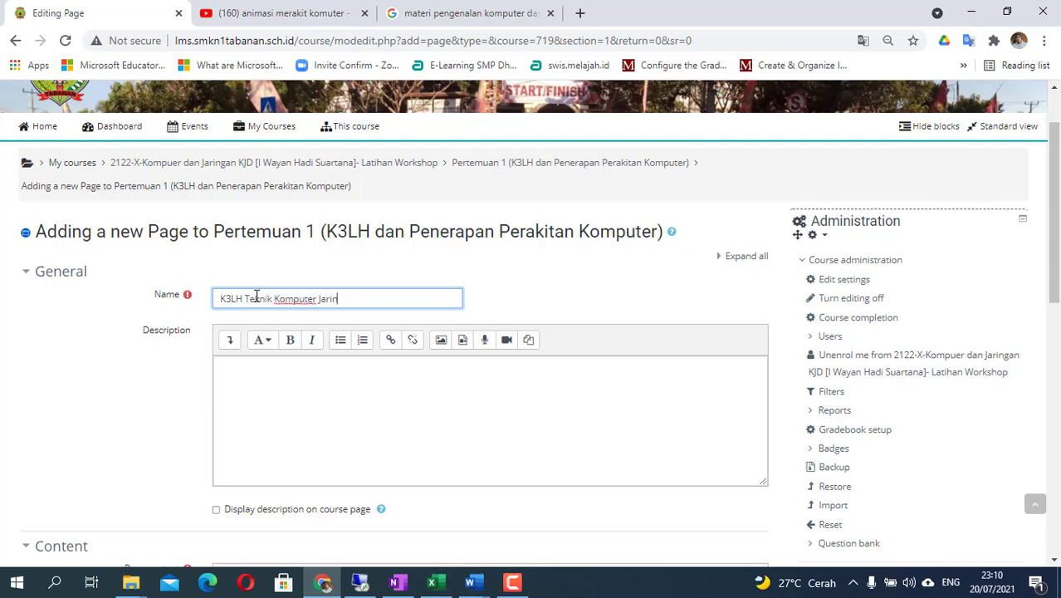
click(318, 298)
scroll(258, 402, down, 2)
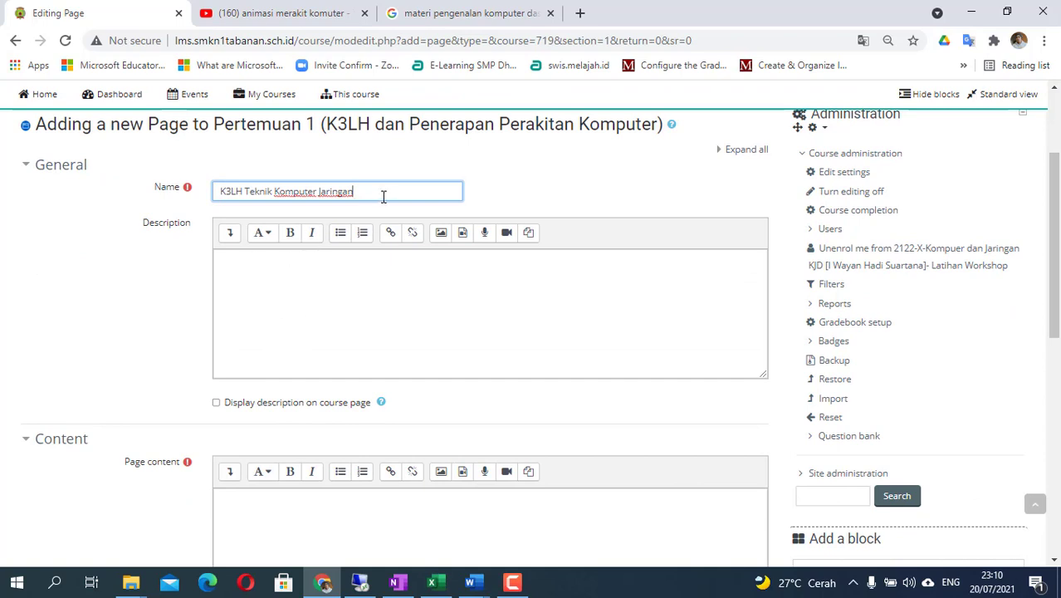
drag(383, 196, 220, 194)
key(ctrl+c)
click(251, 274)
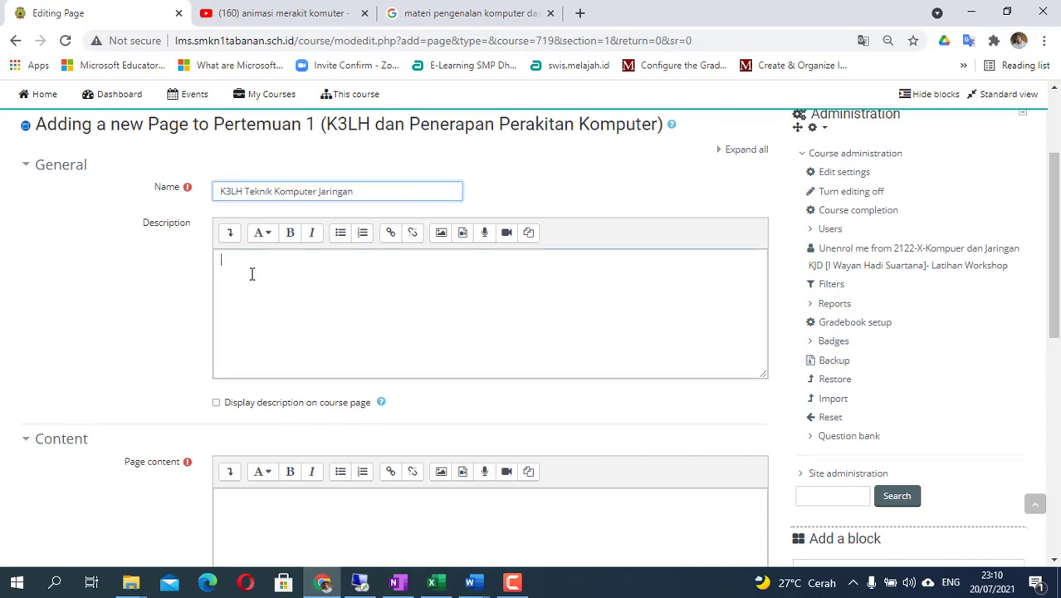
key(ctrl+v)
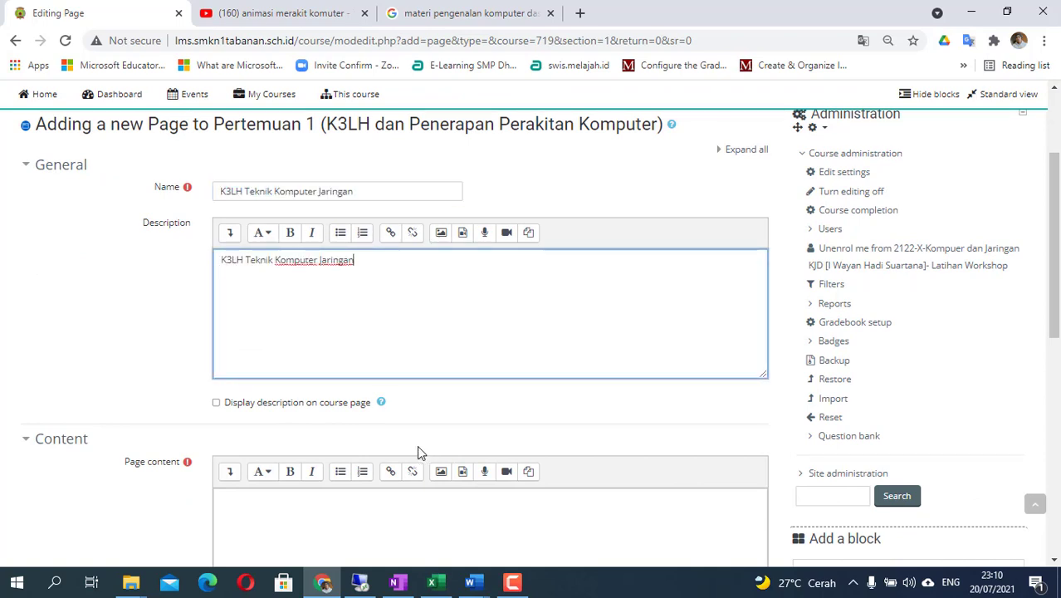
click(217, 405)
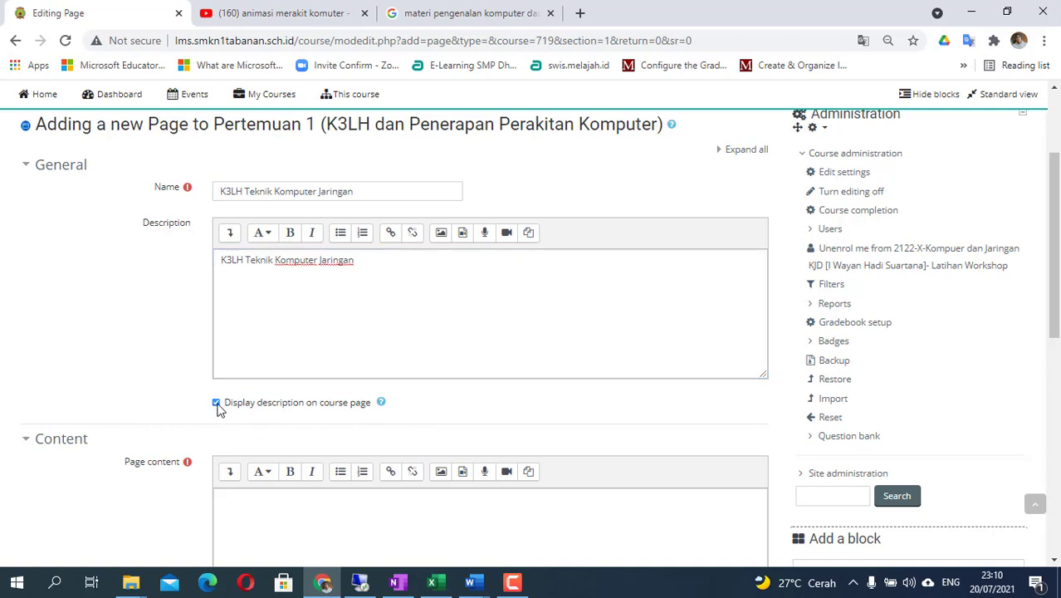
click(217, 404)
click(216, 405)
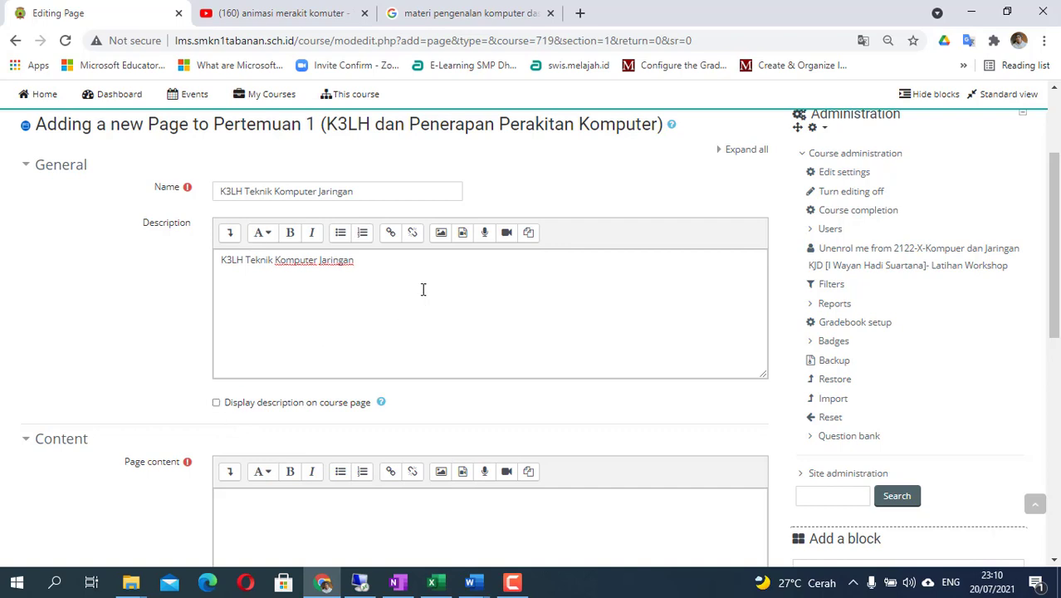
triple_click(289, 260)
key(BackSpace)
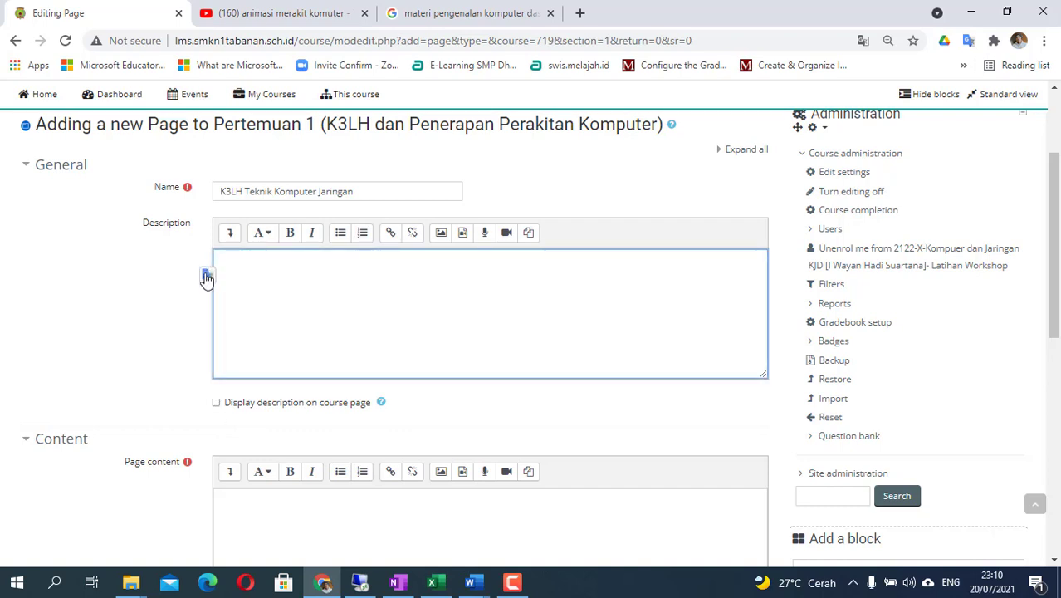
scroll(282, 343, down, 2)
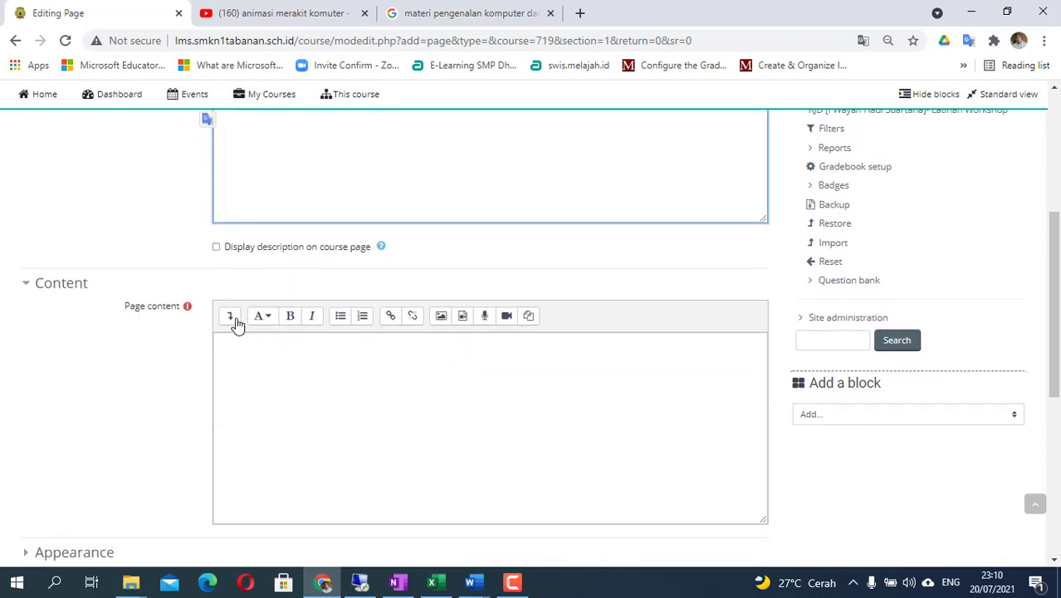
click(280, 446)
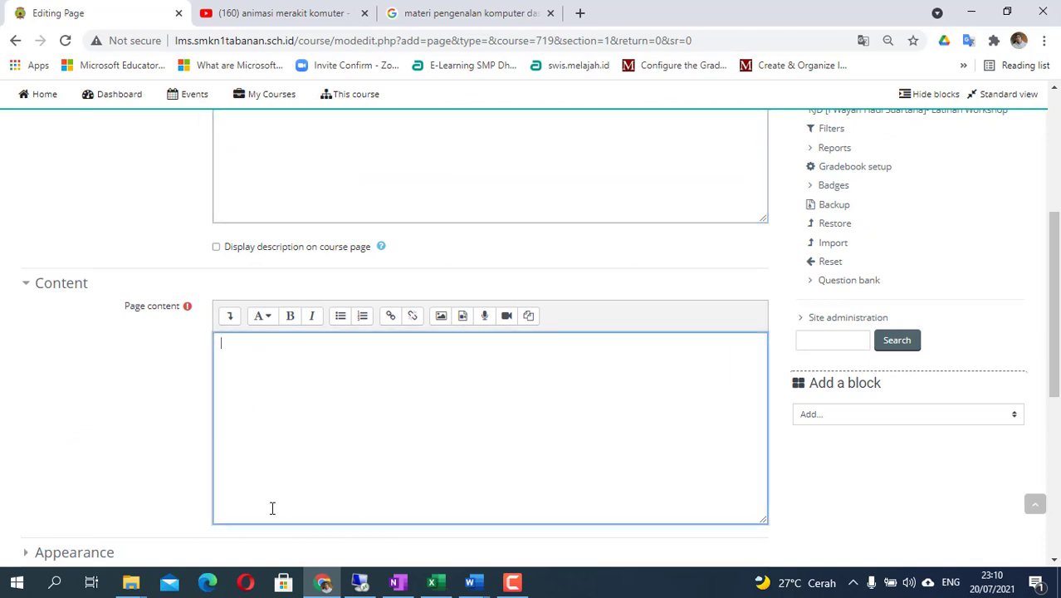
click(471, 582)
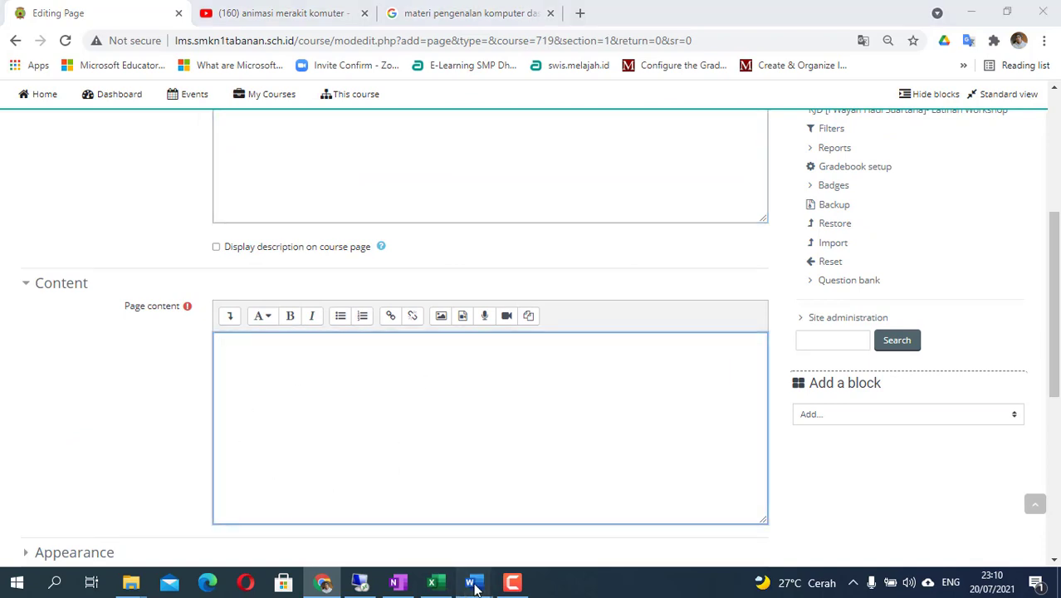
- Select all the networking module text in Word with Ctrl+A and copy it
click(388, 525)
scroll(430, 448, up, 15)
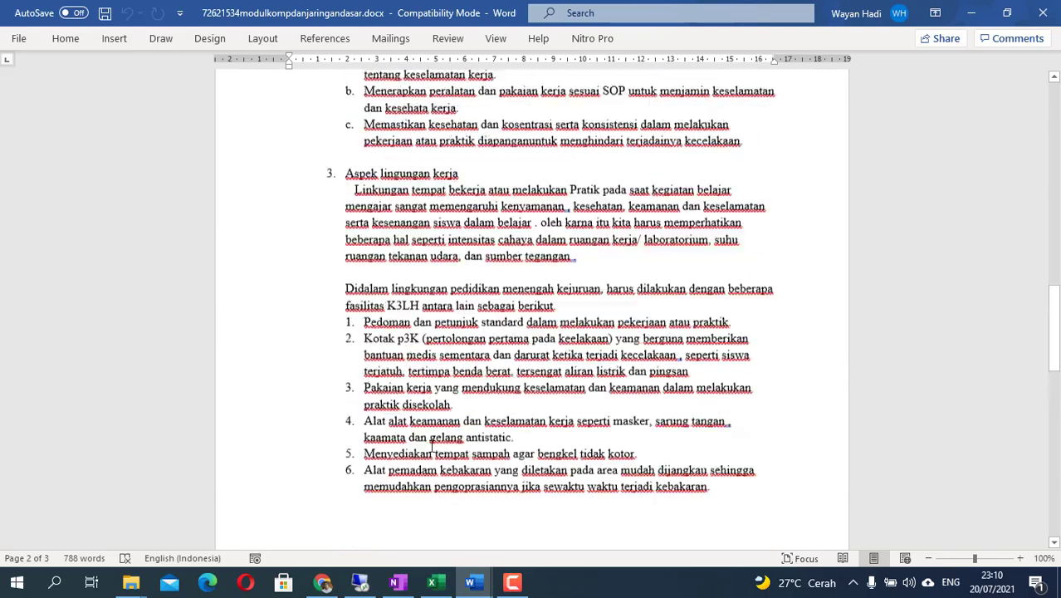
scroll(430, 448, up, 8)
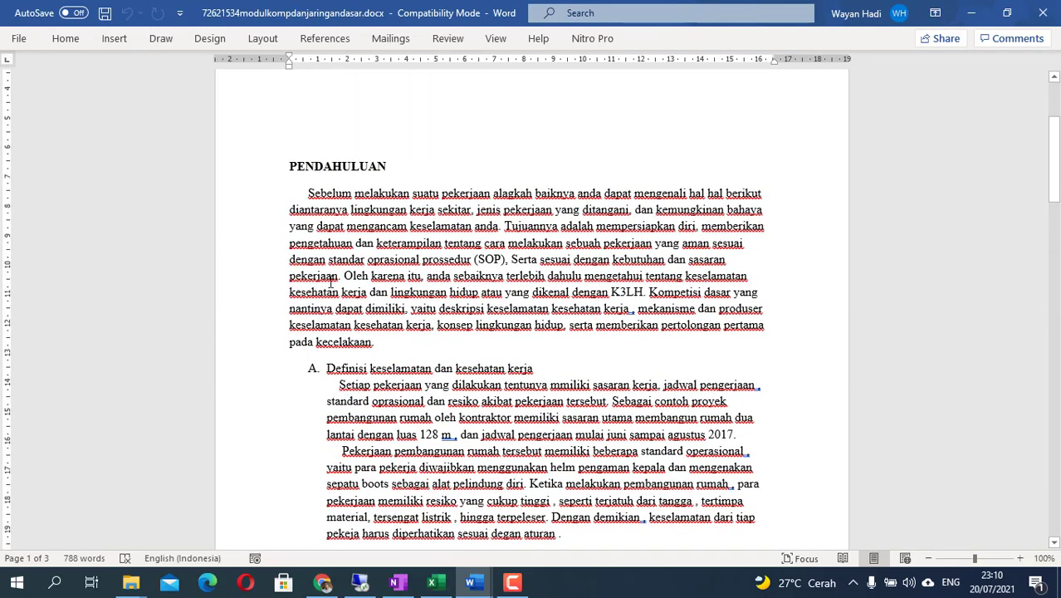
key(ctrl+a)
scroll(331, 282, down, 15)
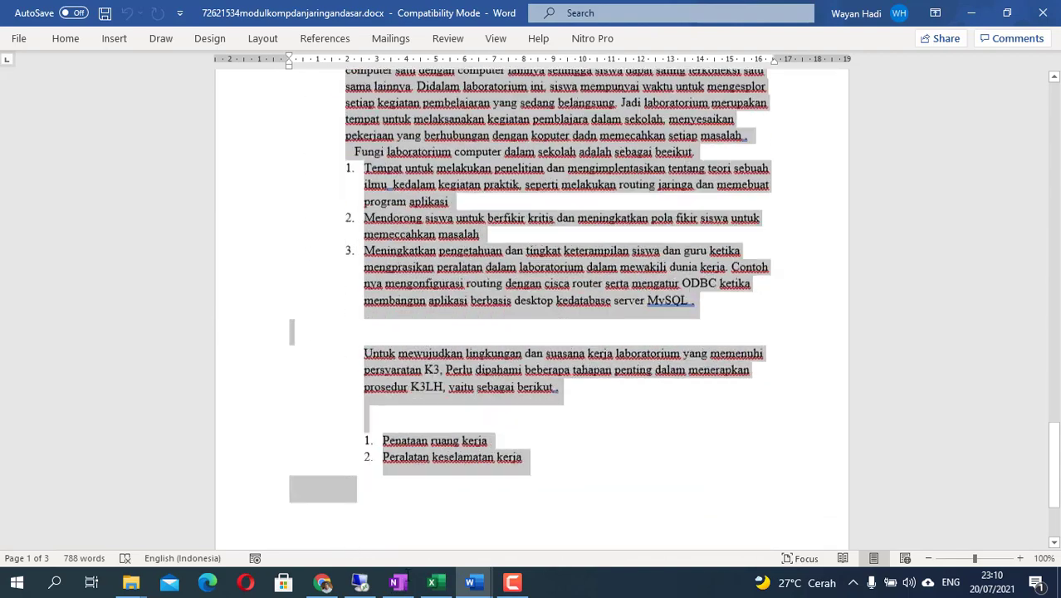
scroll(474, 375, down, 3)
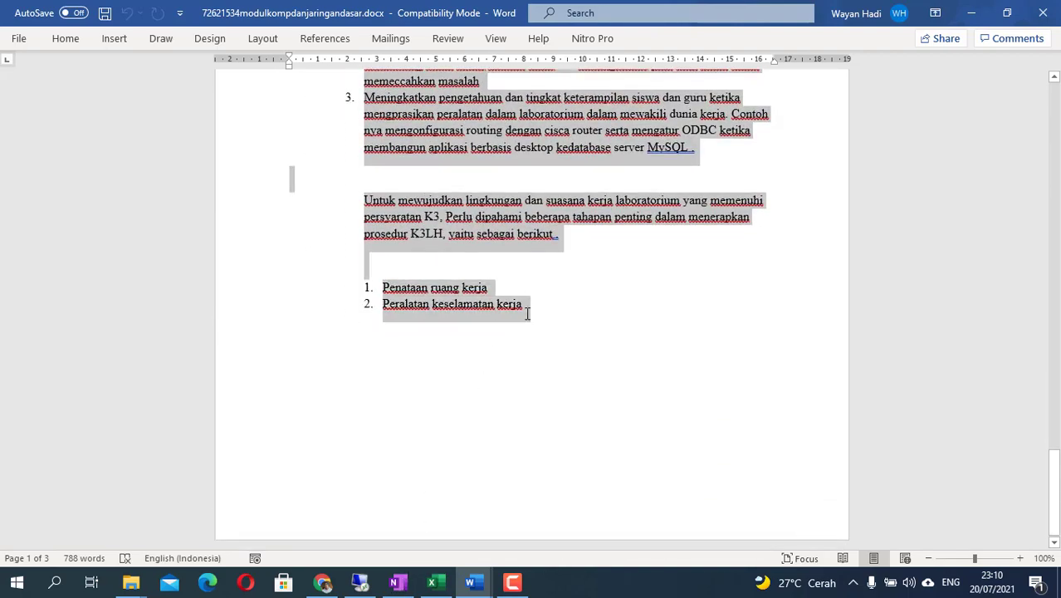
right_click(487, 224)
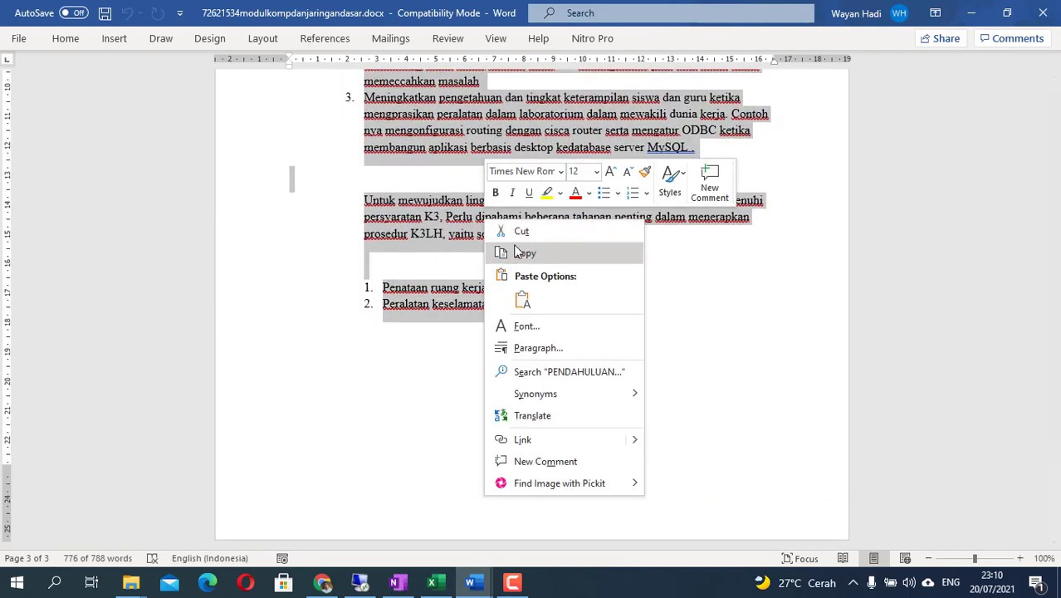
click(520, 251)
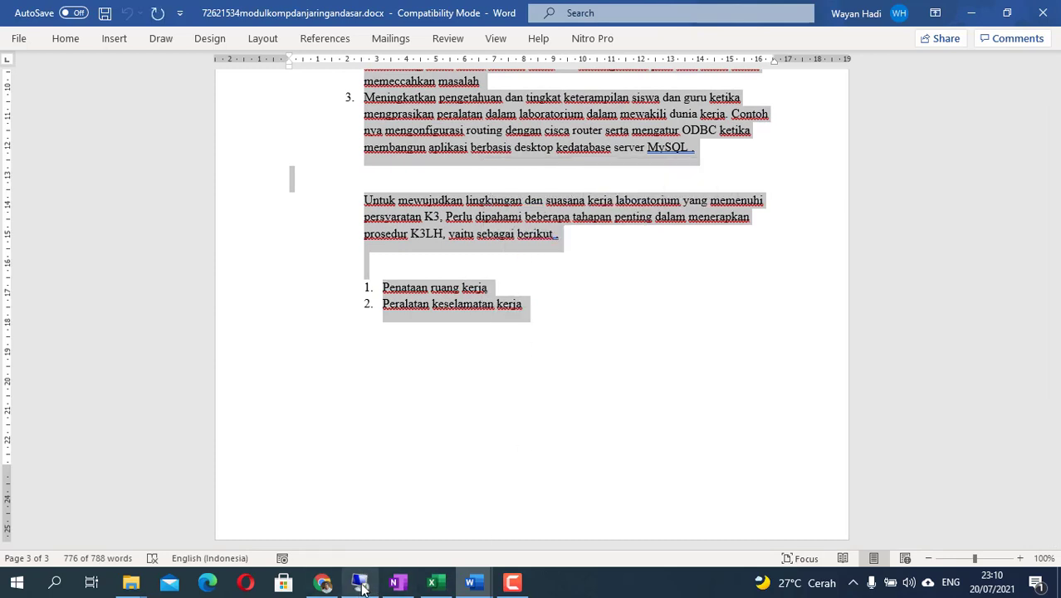
- Paste the copied Word module text into the new Page's content editor
click(324, 584)
click(251, 372)
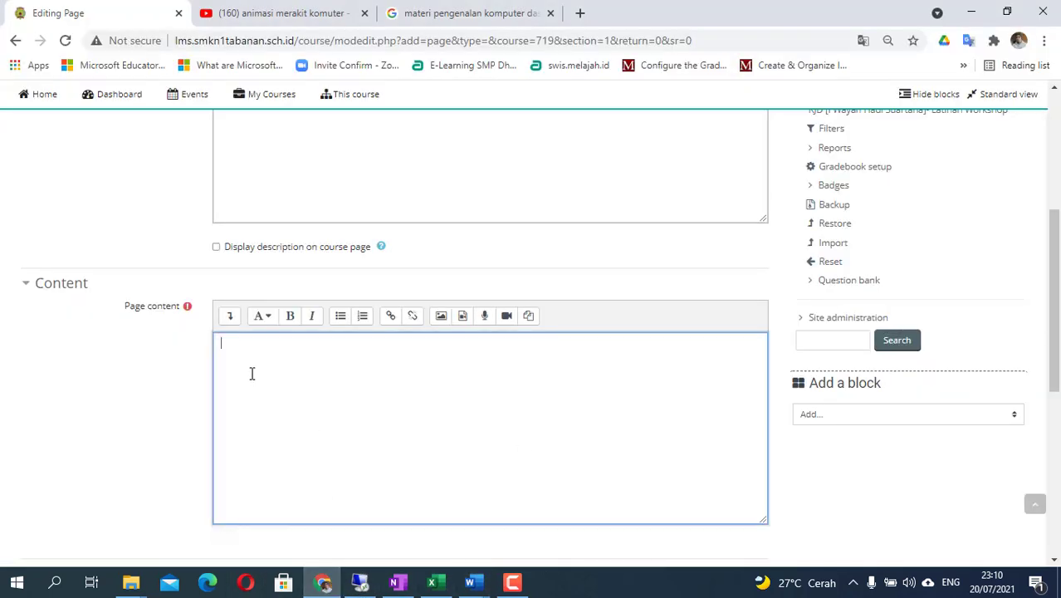
right_click(231, 351)
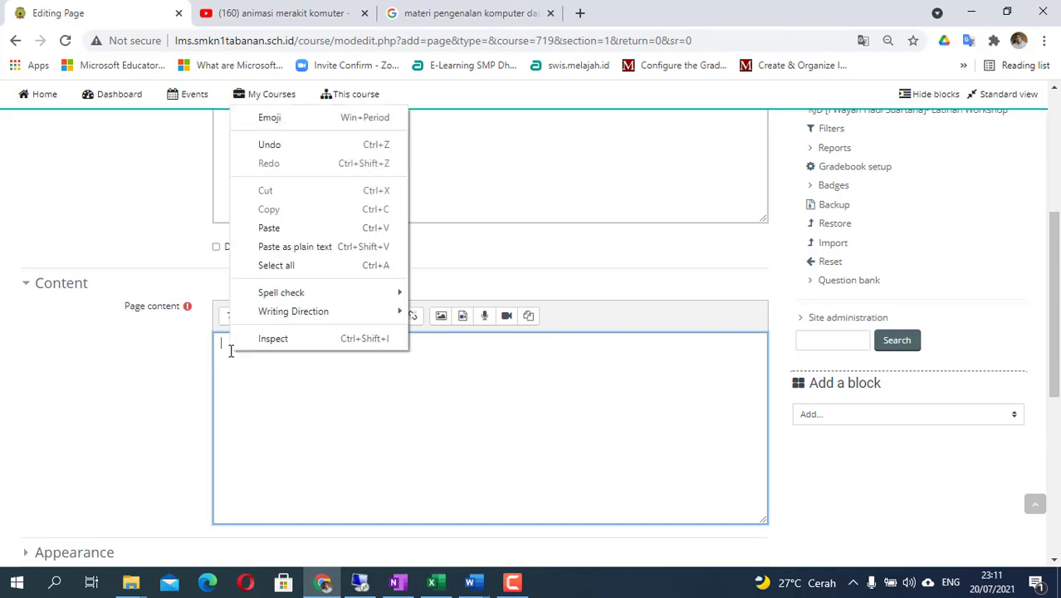
click(290, 229)
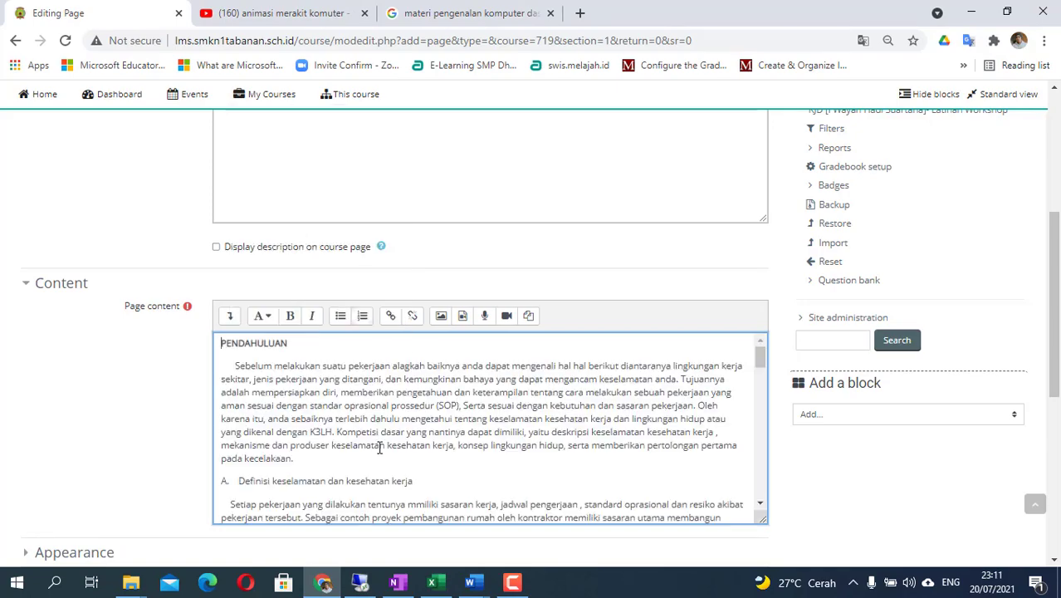
- Scroll through the page content to check the pasted sections A and B
scroll(375, 450, up, 3)
scroll(375, 449, down, 6)
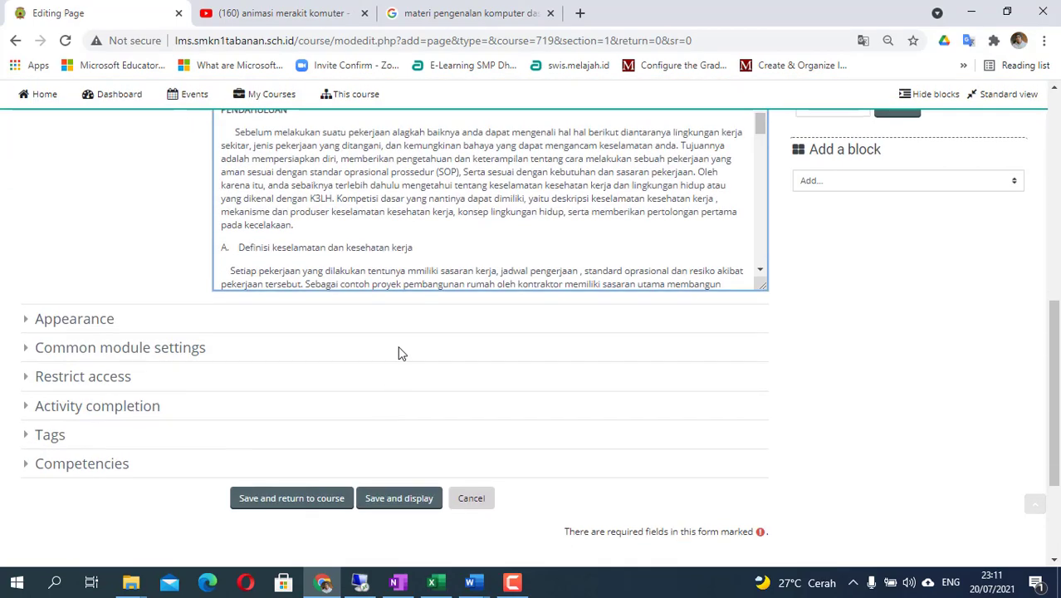
scroll(440, 201, down, 10)
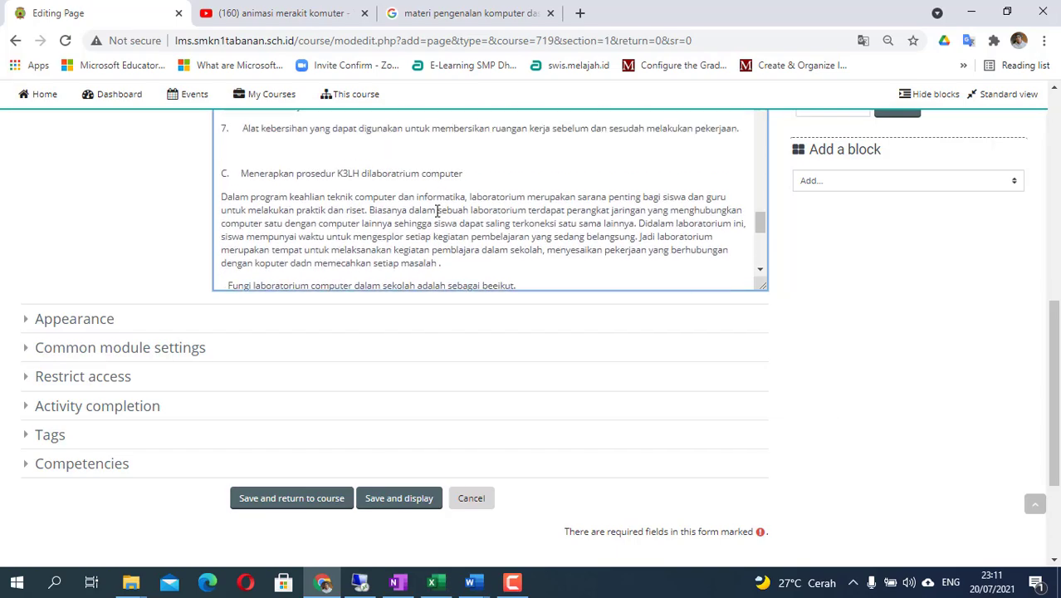
scroll(437, 211, down, 5)
scroll(432, 216, up, 15)
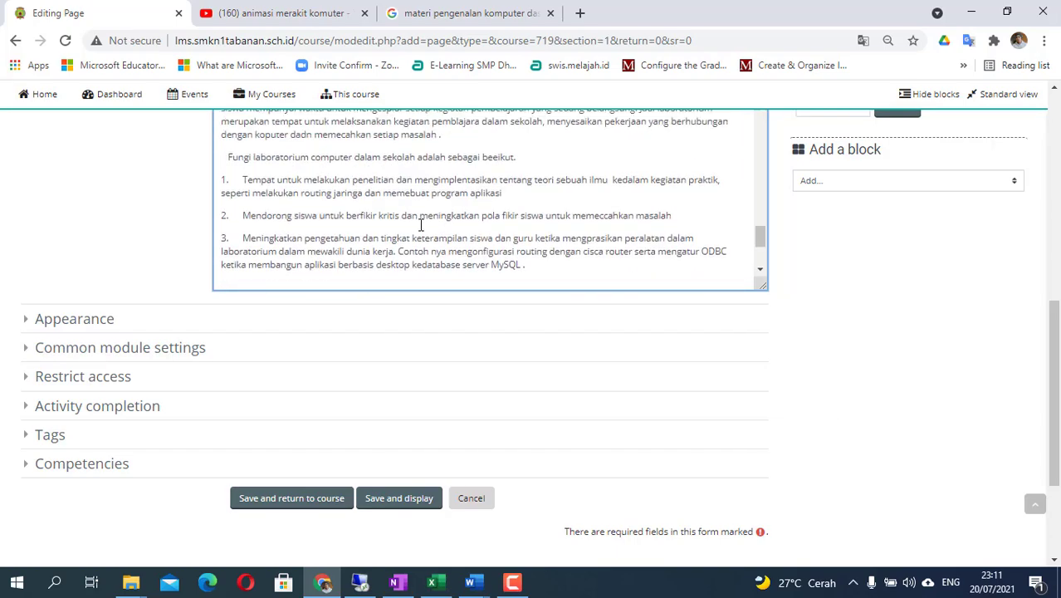
scroll(421, 225, up, 2)
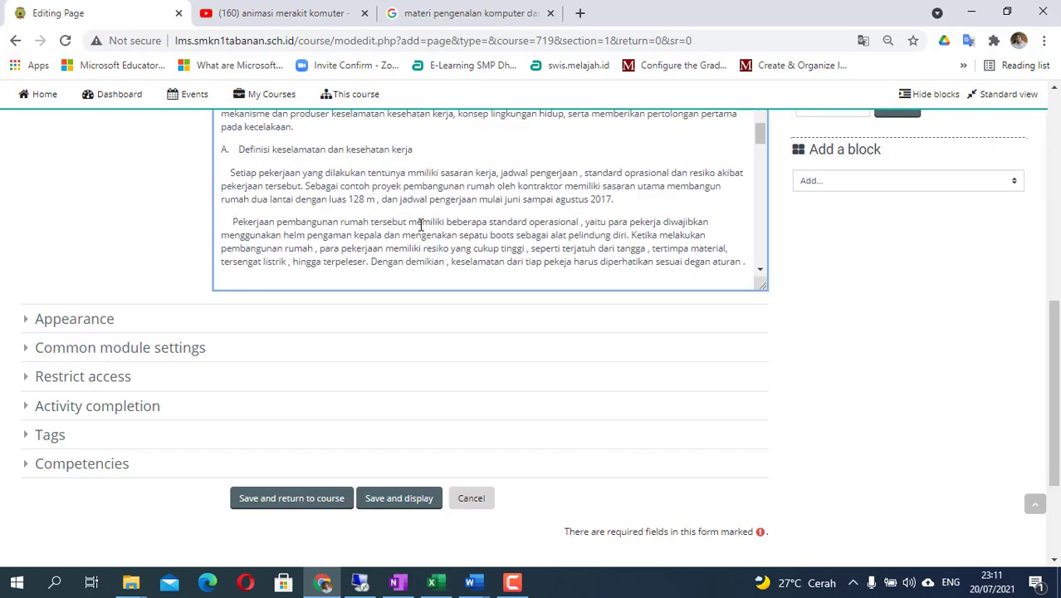
scroll(763, 166, up, 2)
scroll(762, 166, down, 4)
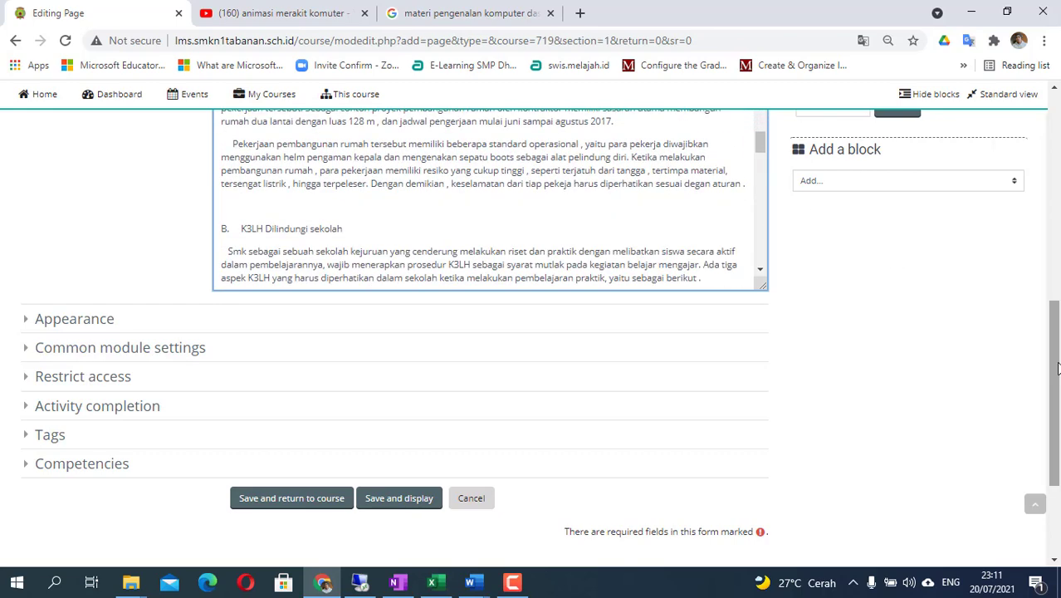
drag(1055, 368, 1058, 300)
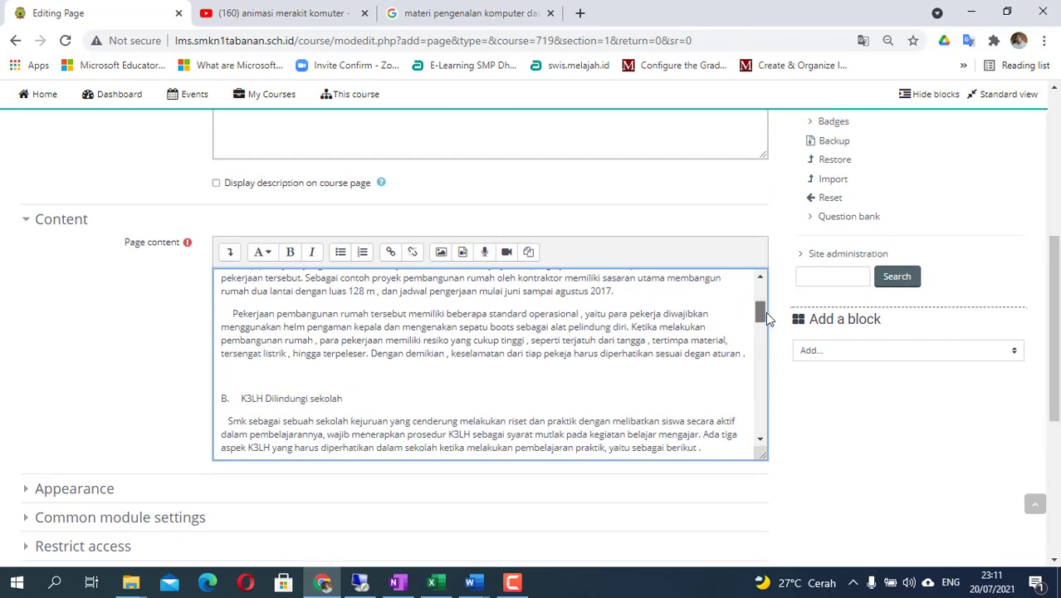
mouse_move(762, 313)
mouse_down()
mouse_move(771, 290)
mouse_move(775, 320)
mouse_up()
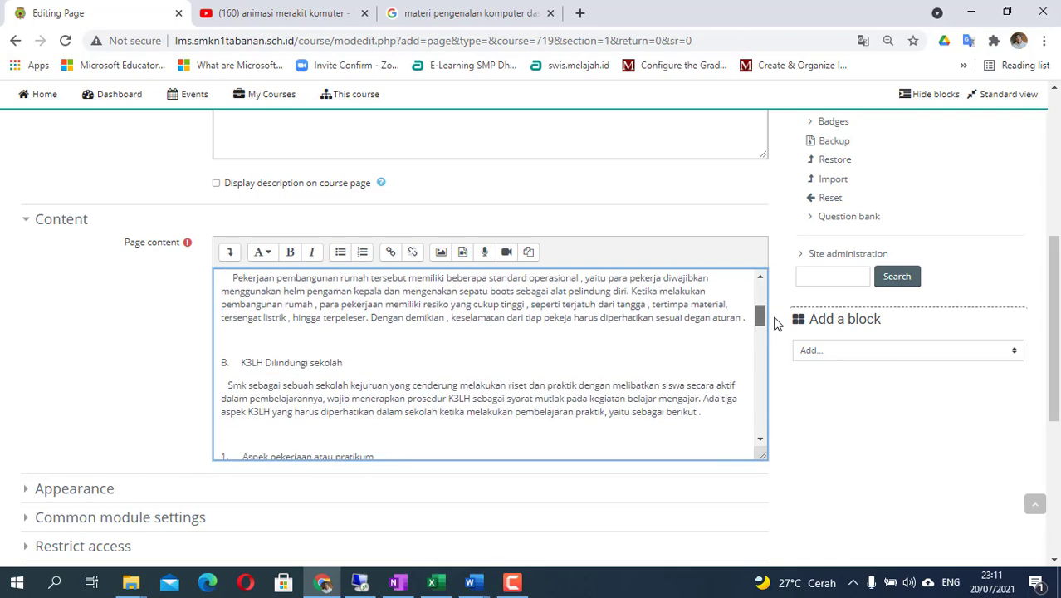
scroll(426, 366, up, 1)
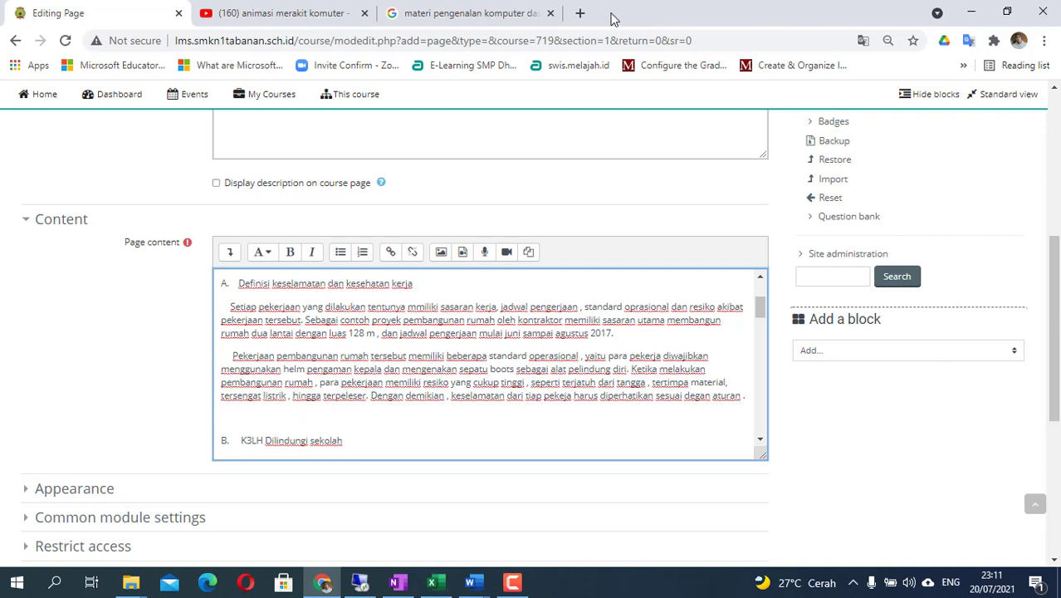
- Search Google for 'K3LH Teknik komputer jaringan' and show the image results
click(580, 13)
click(406, 40)
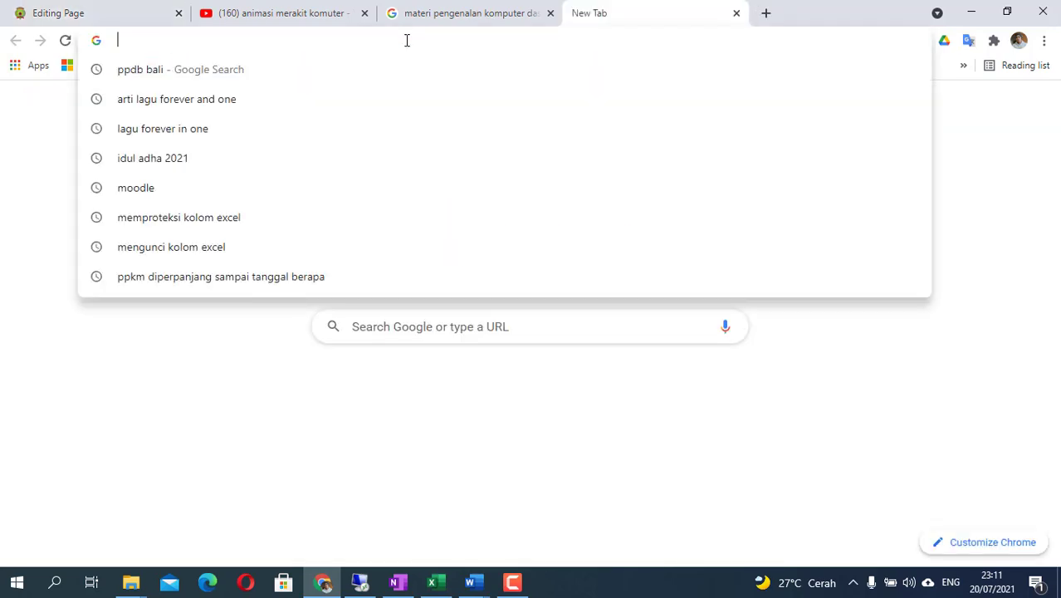
text(K#)
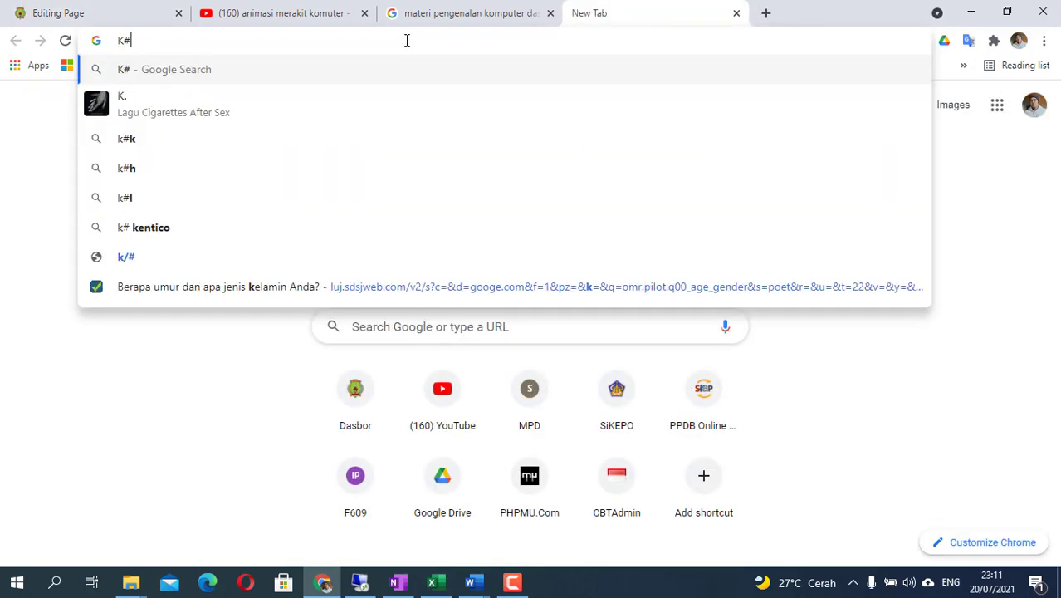
text(LH)
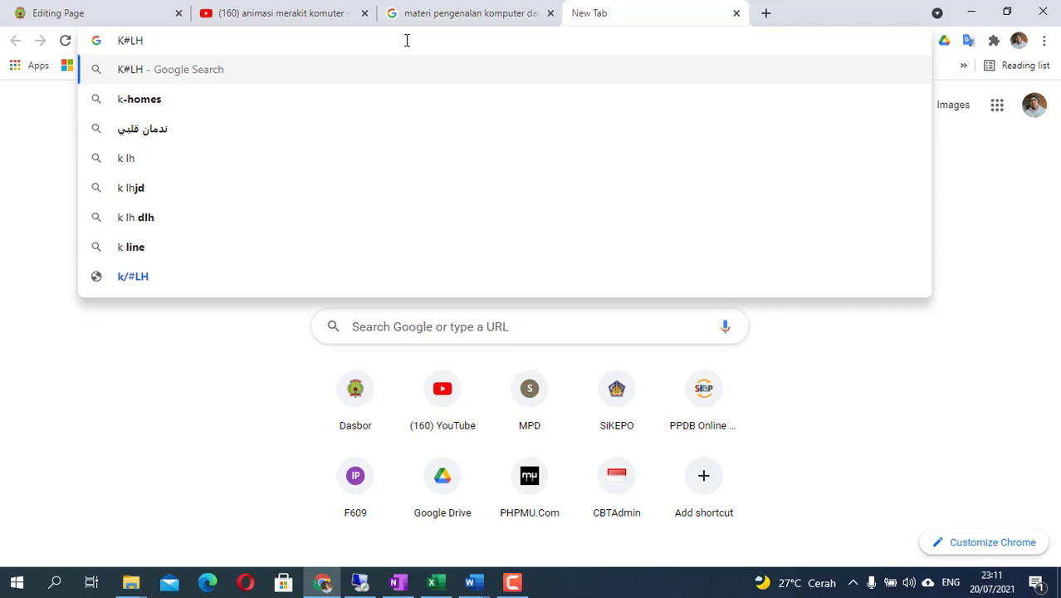
key(BackSpace)
key(BackSpace)
key(BackSpace)
text(3LH)
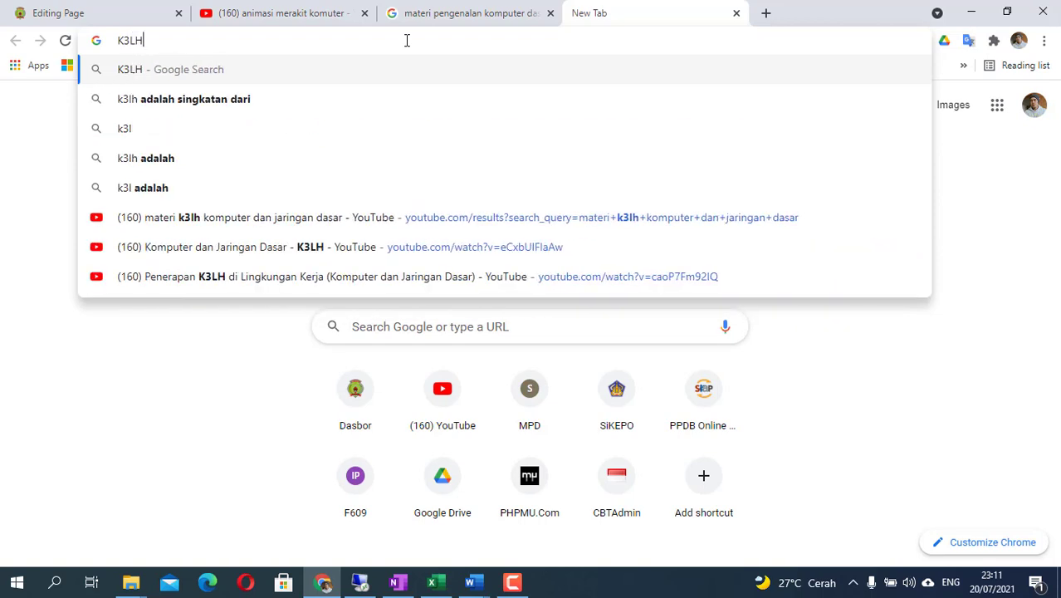
text( Teknik ko)
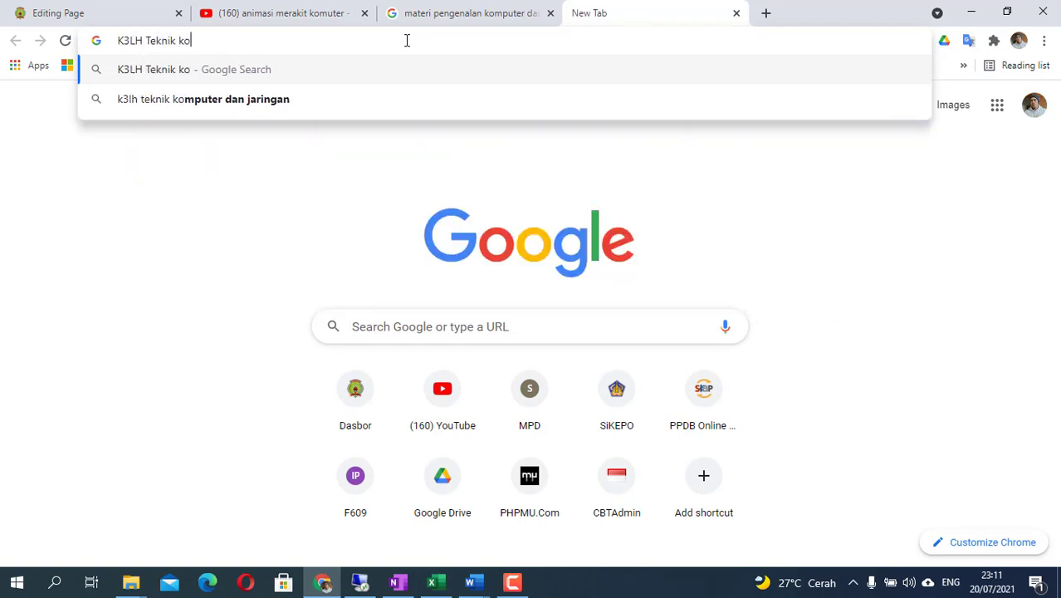
text(mputer jari)
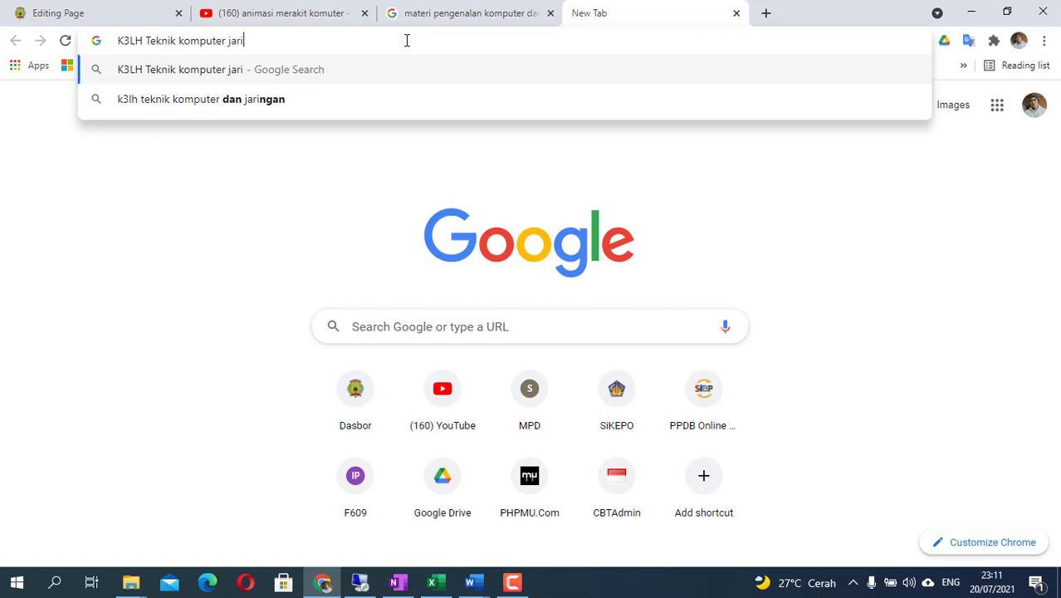
text(ngan)
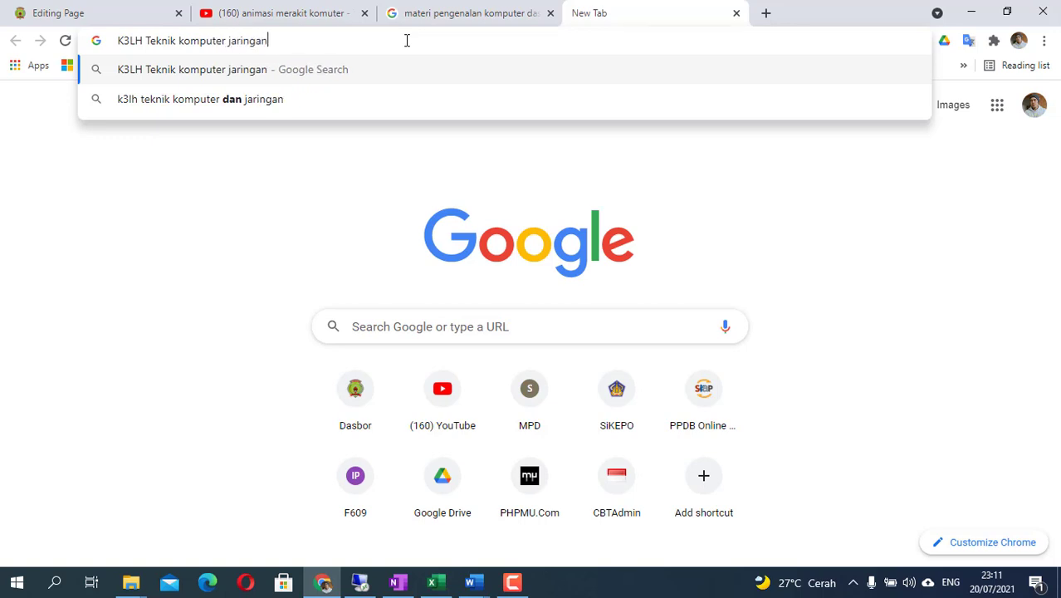
key(Return)
click(241, 167)
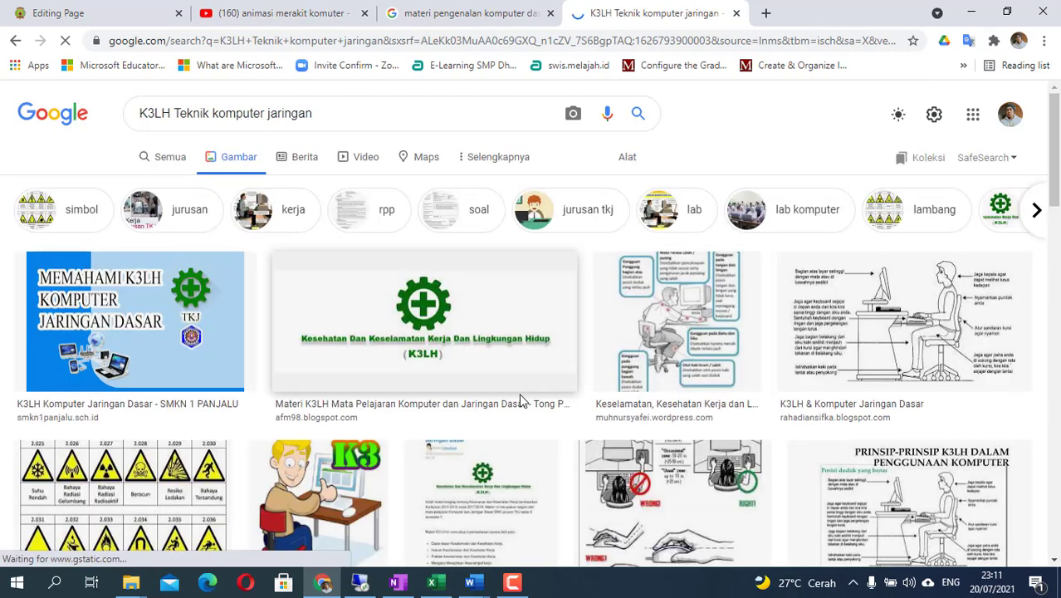
scroll(530, 381, down, 1)
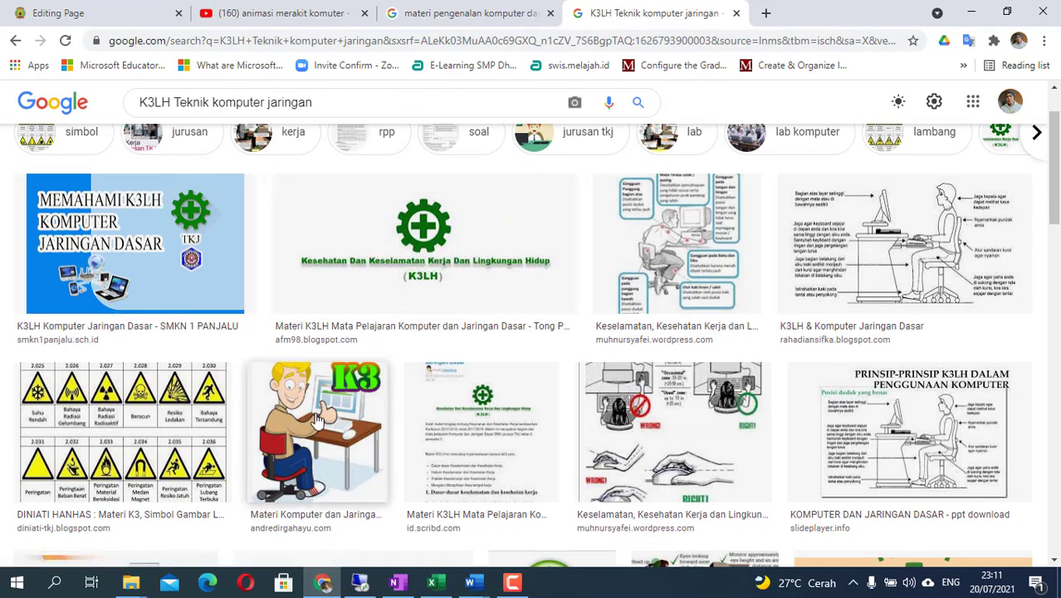
- Open the K3 computer-desk cartoon in the preview and copy the image
click(312, 428)
right_click(735, 283)
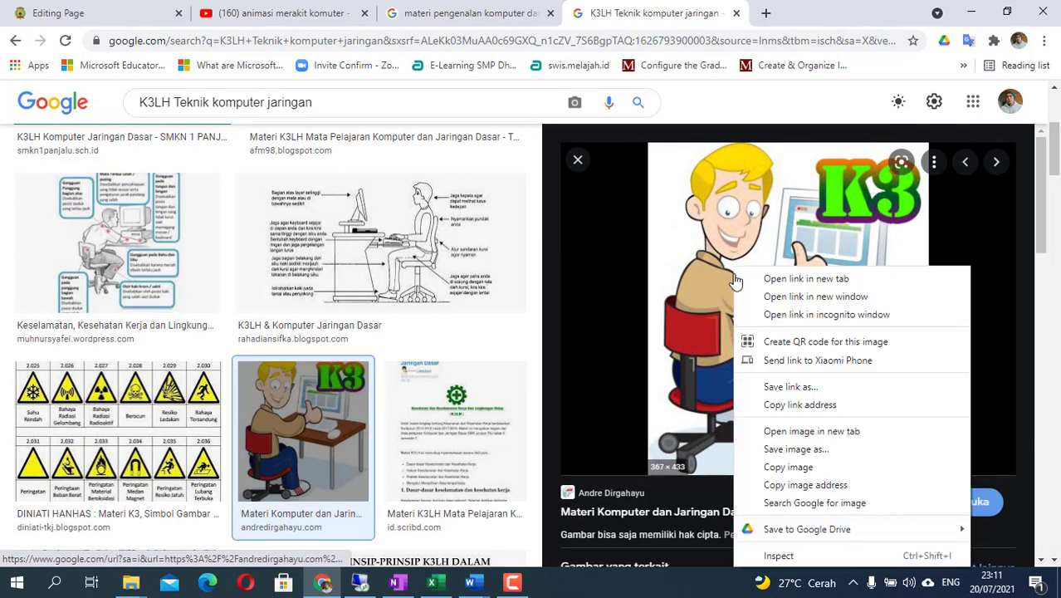
click(787, 467)
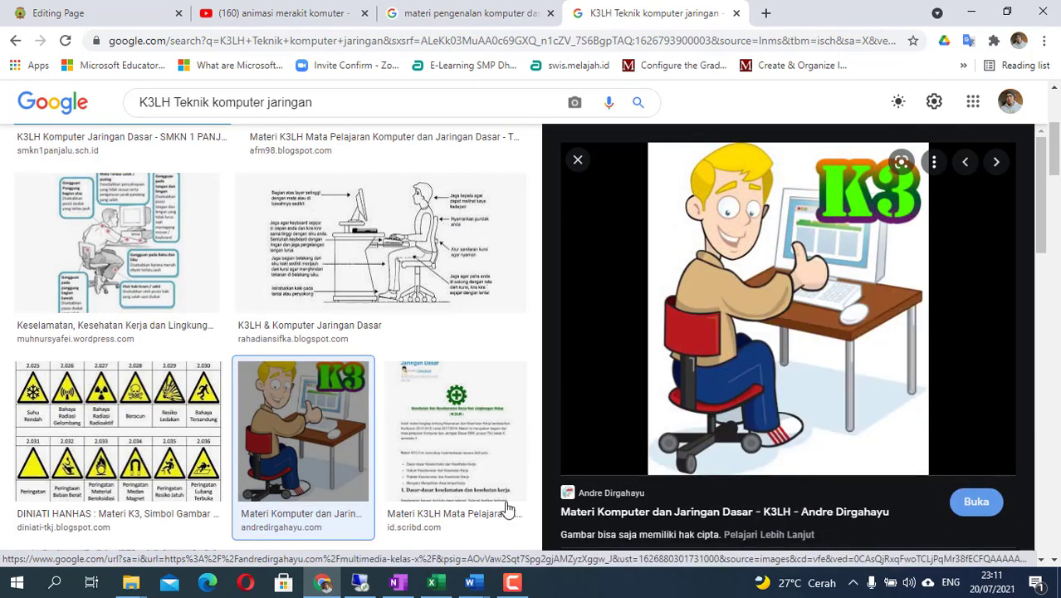
click(323, 583)
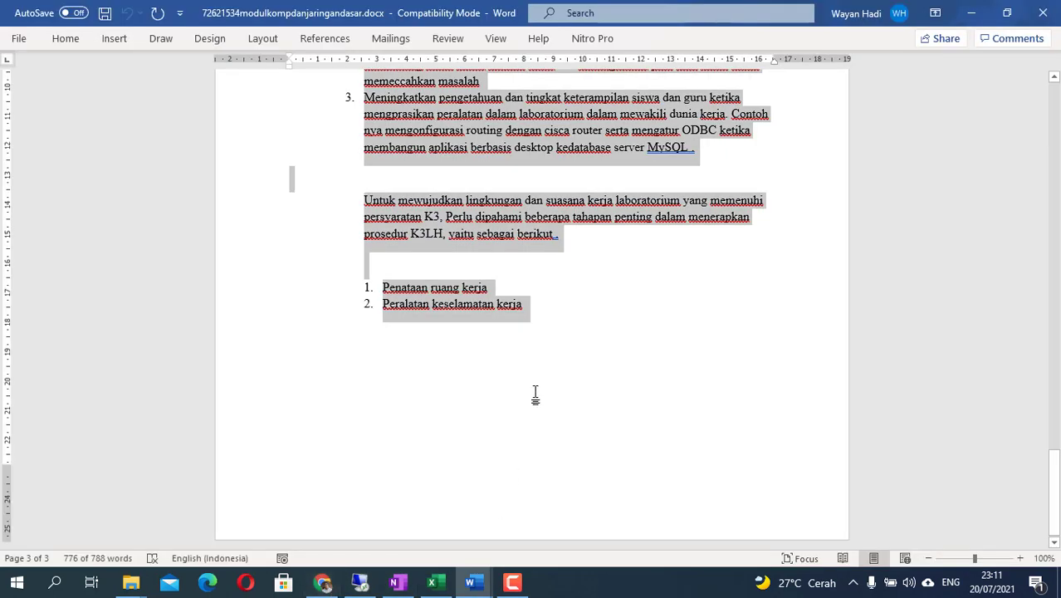
scroll(536, 397, up, 4)
click(324, 583)
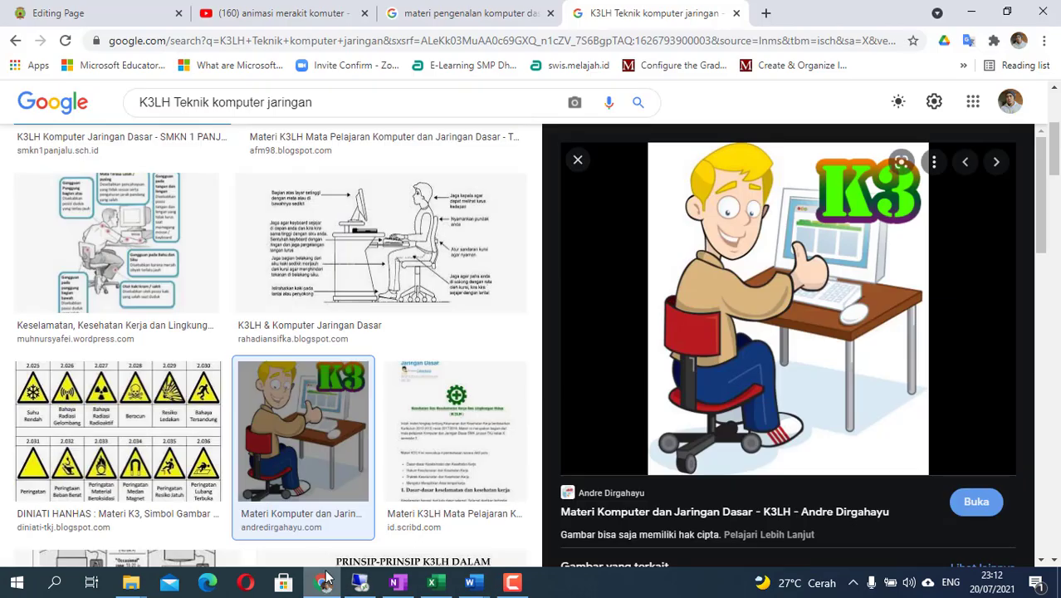
- Paste the copied K3 cartoon into the Moodle page content below the K3LH paragraphs
click(102, 14)
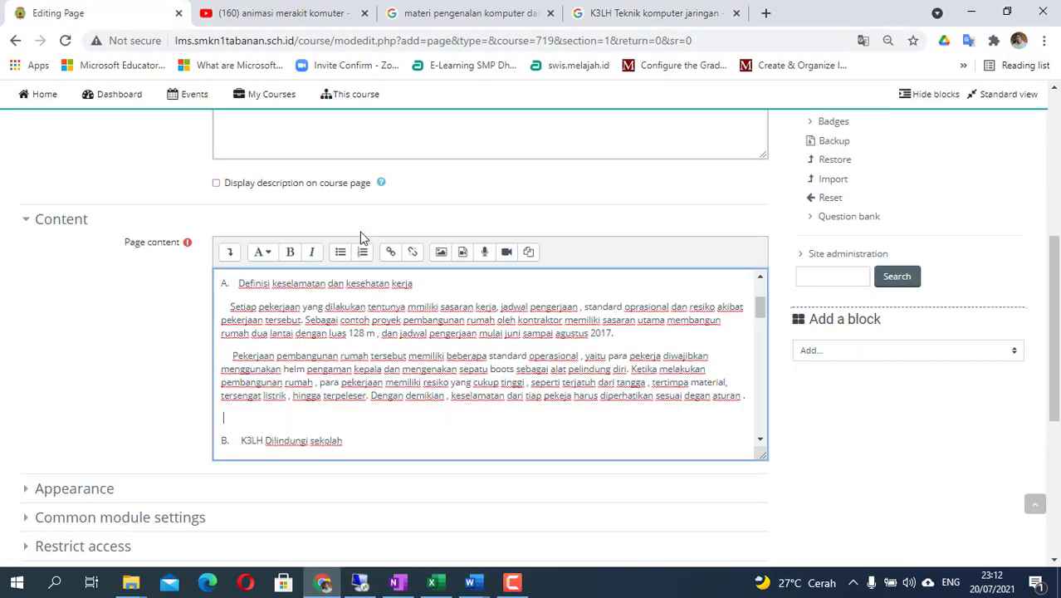
right_click(229, 418)
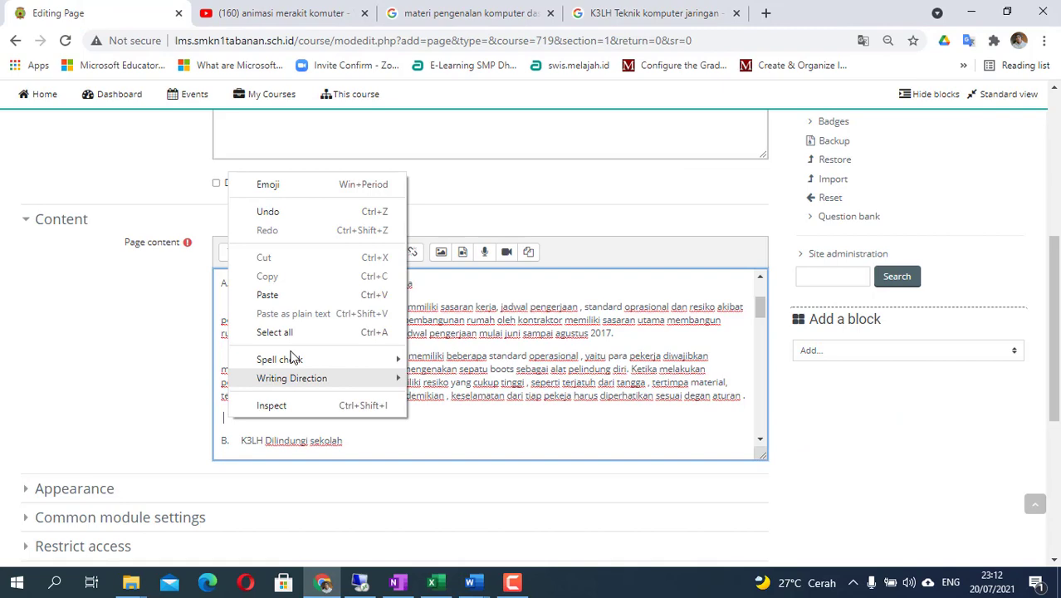
click(282, 292)
scroll(394, 438, down, 3)
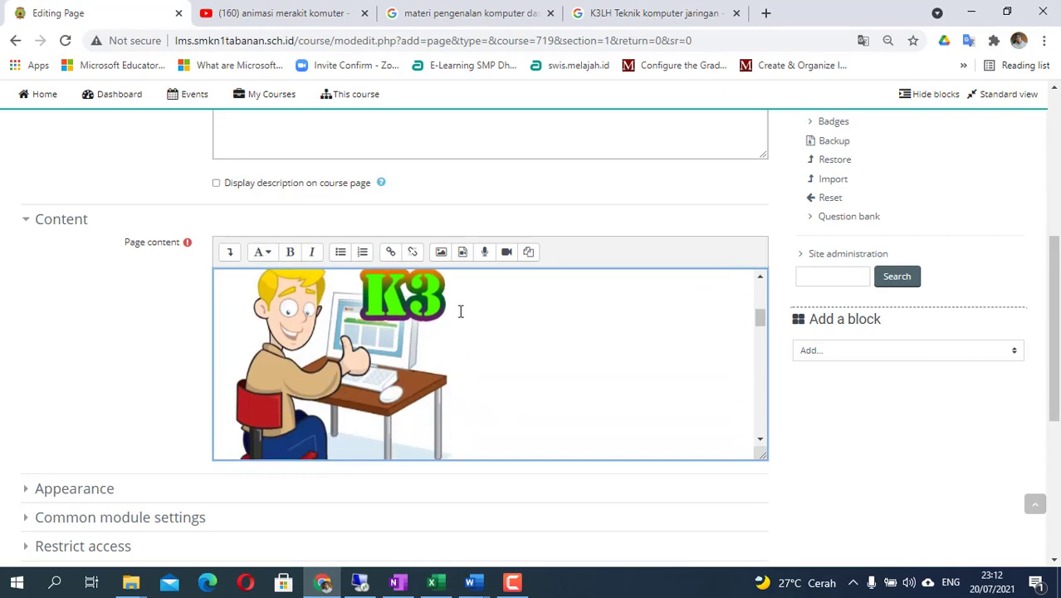
scroll(430, 384, down, 1)
scroll(432, 380, down, 3)
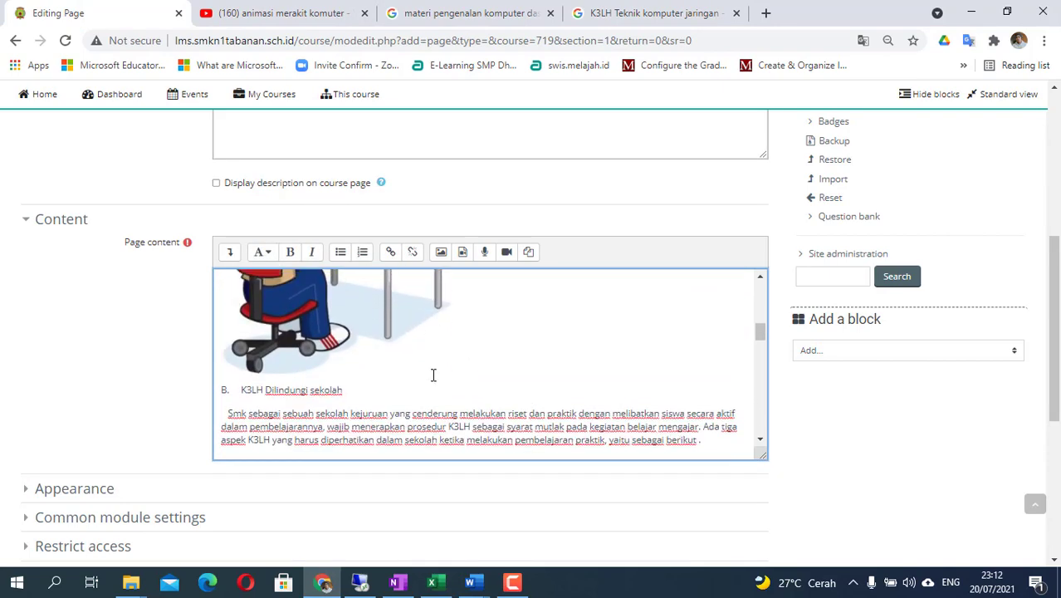
scroll(433, 375, up, 4)
scroll(433, 375, down, 2)
scroll(427, 386, up, 2)
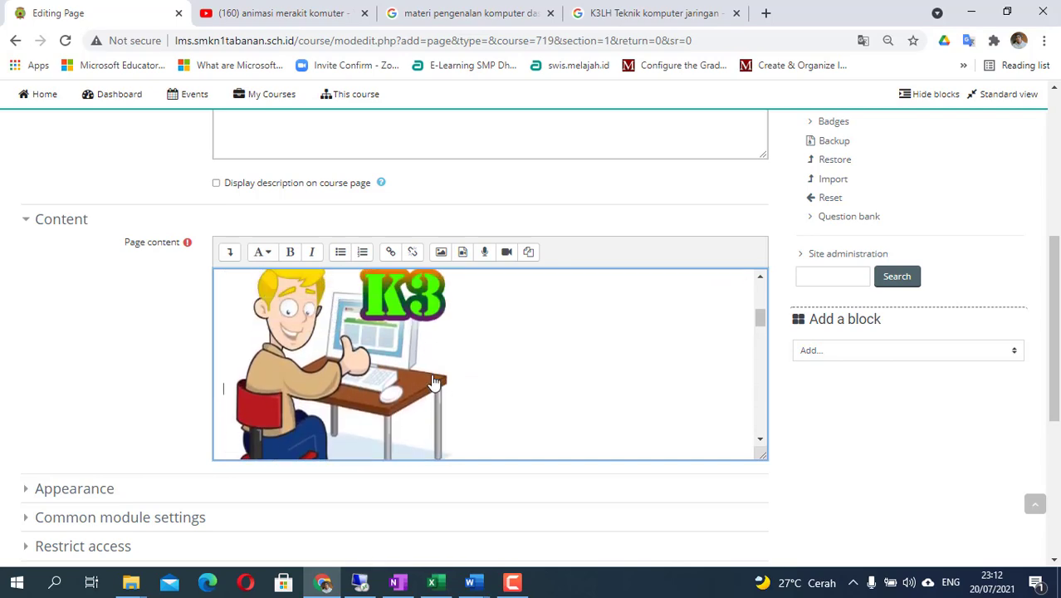
scroll(449, 384, down, 3)
scroll(430, 375, up, 6)
- Close the Image properties dialog without inserting anything and scroll down to the Save buttons
click(440, 252)
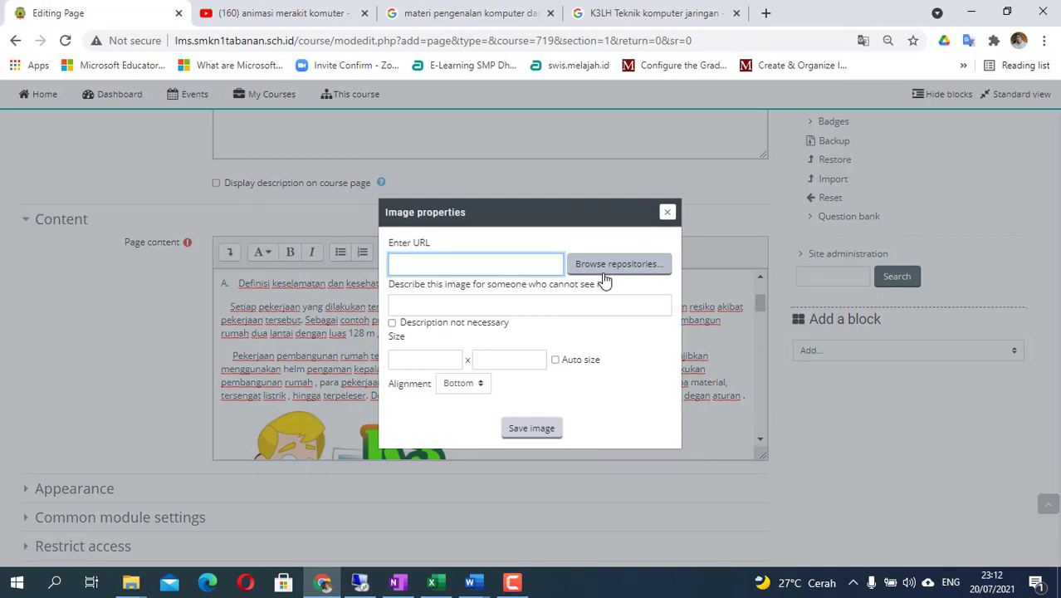
click(669, 213)
scroll(383, 418, down, 1)
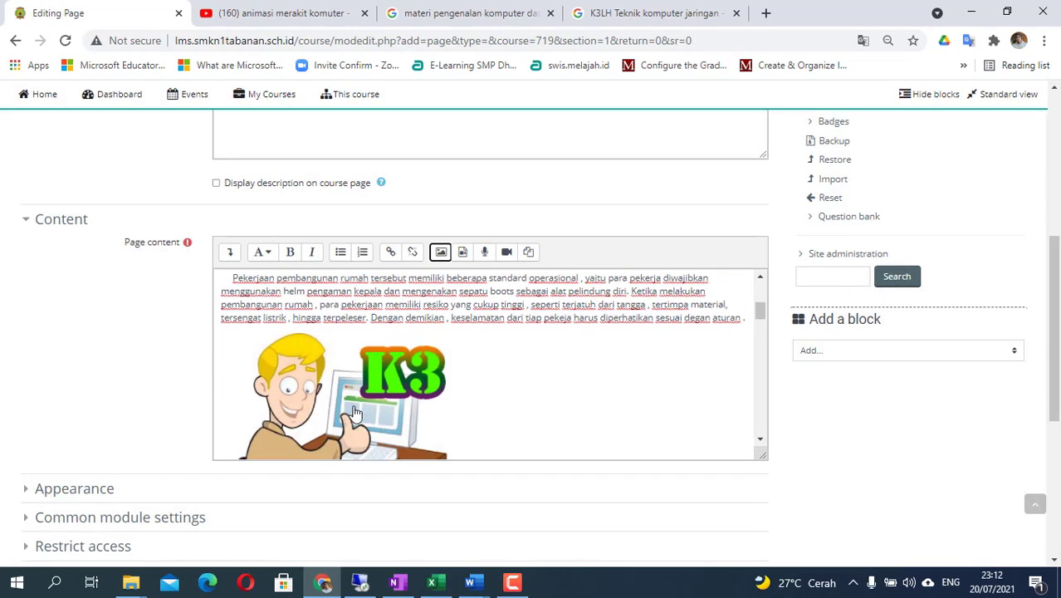
scroll(382, 411, down, 5)
scroll(377, 363, down, 8)
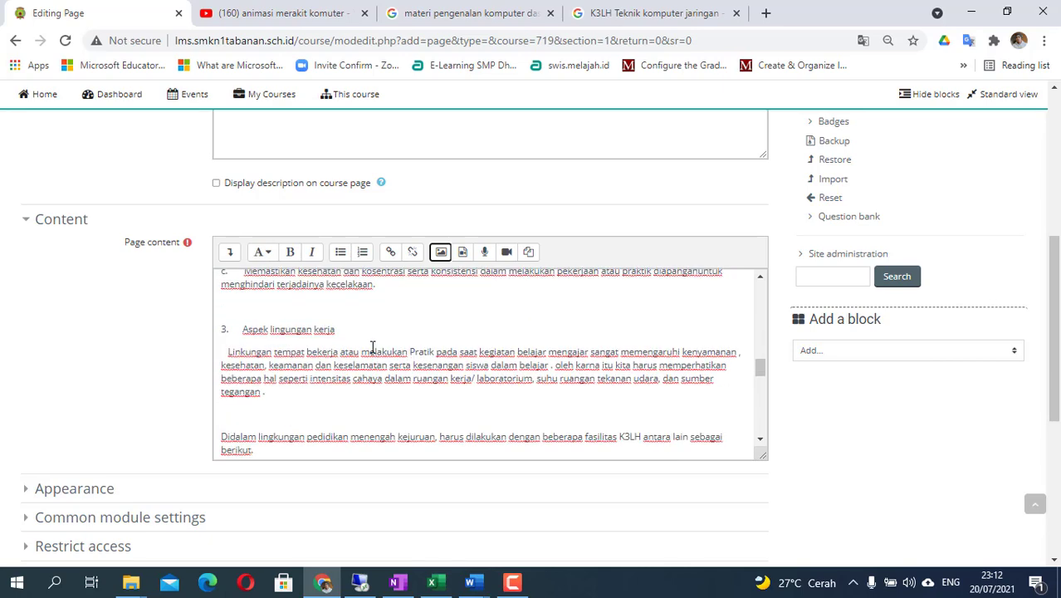
scroll(355, 376, down, 3)
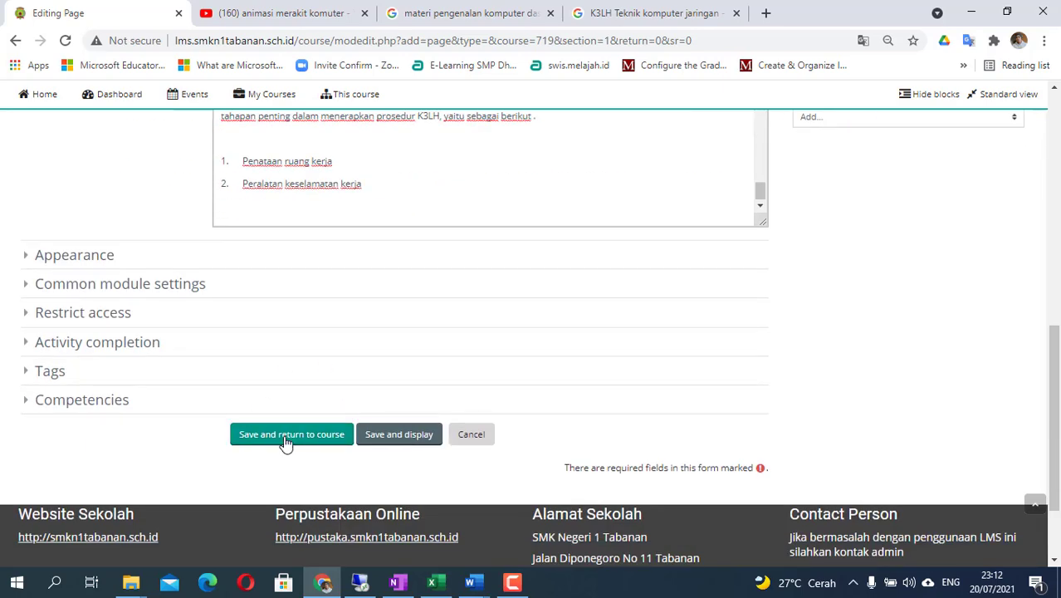
- Save the K3LH Teknik Komputer Jaringan page and return to the course
click(284, 434)
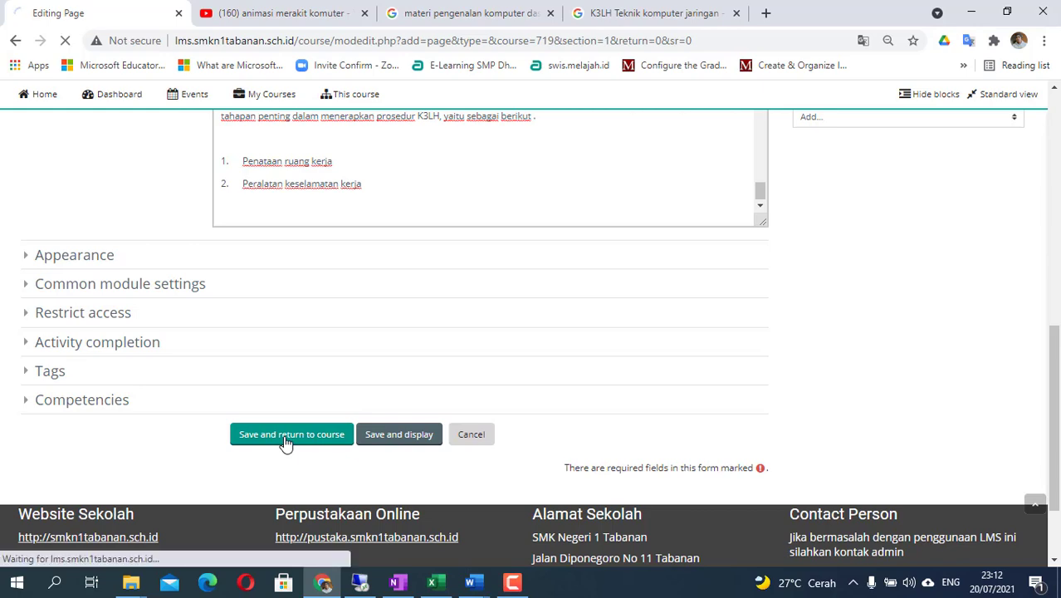
scroll(335, 337, up, 3)
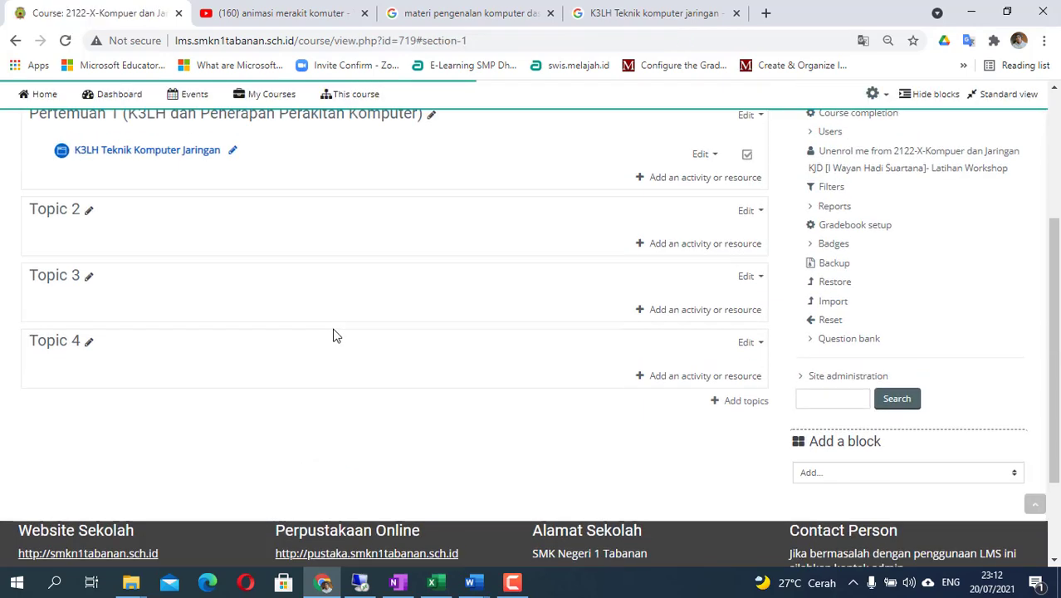
scroll(273, 299, down, 3)
scroll(272, 295, up, 4)
scroll(276, 299, up, 1)
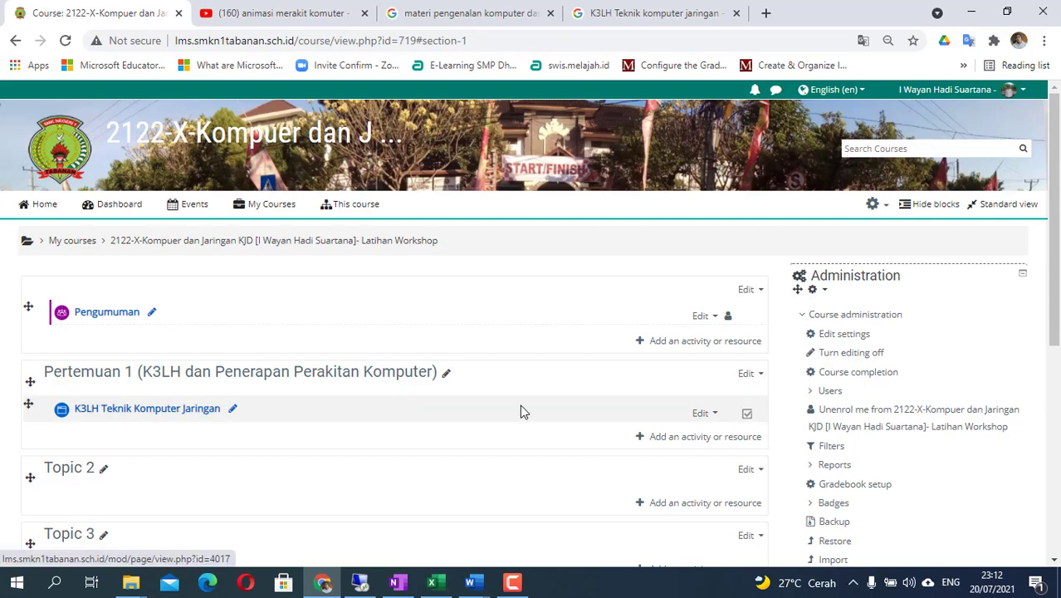
- Reopen the K3LH Teknik Komputer Jaringan page's settings via its Edit menu
click(714, 415)
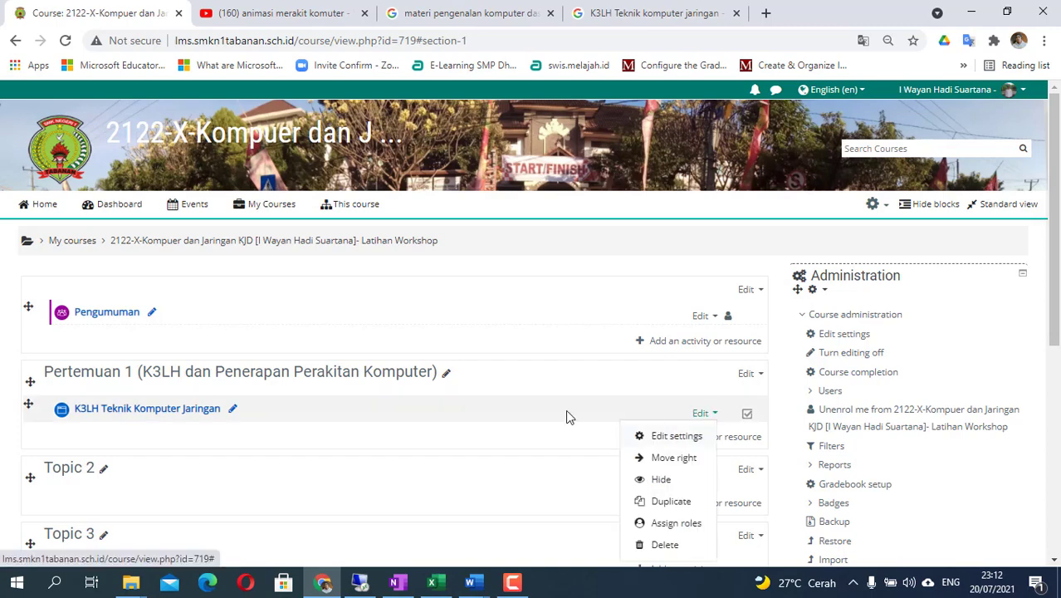
scroll(439, 403, down, 1)
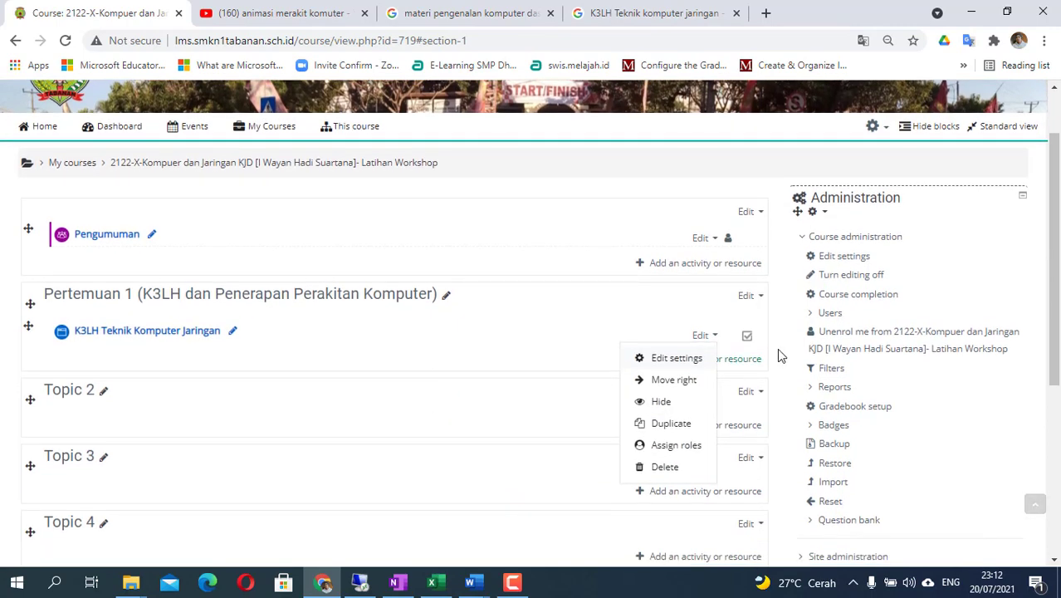
click(671, 364)
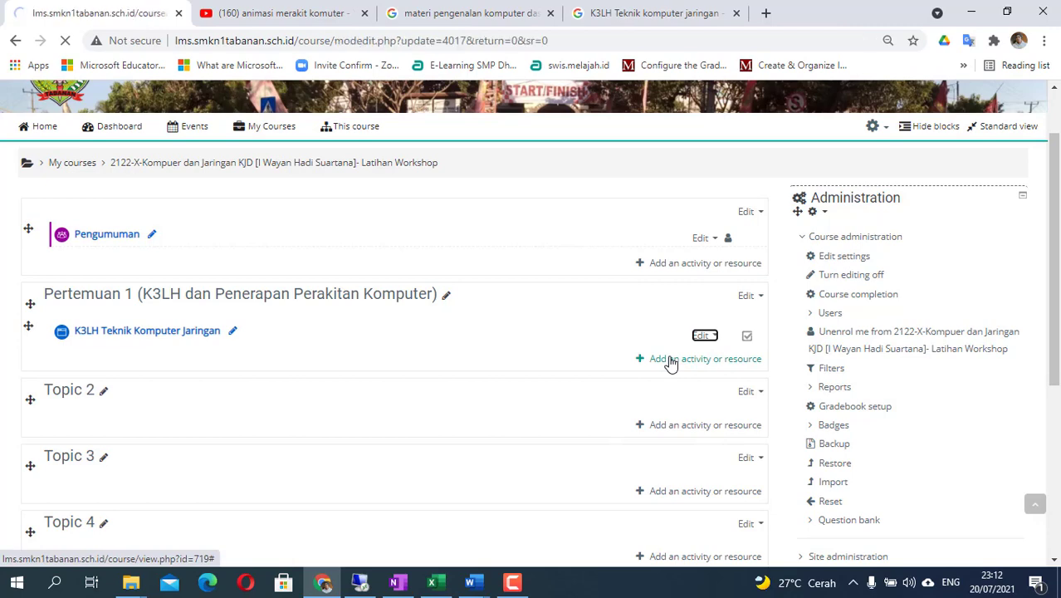
scroll(491, 389, down, 7)
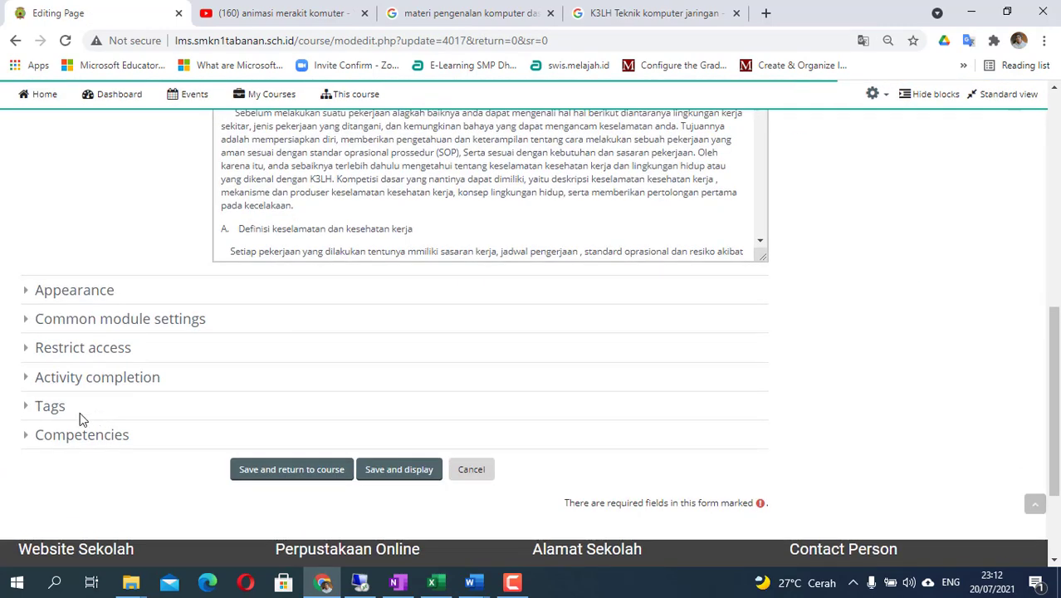
- Set Completion tracking to 'Show activity as complete when conditions are met', keeping 'Student must view' ticked
click(27, 381)
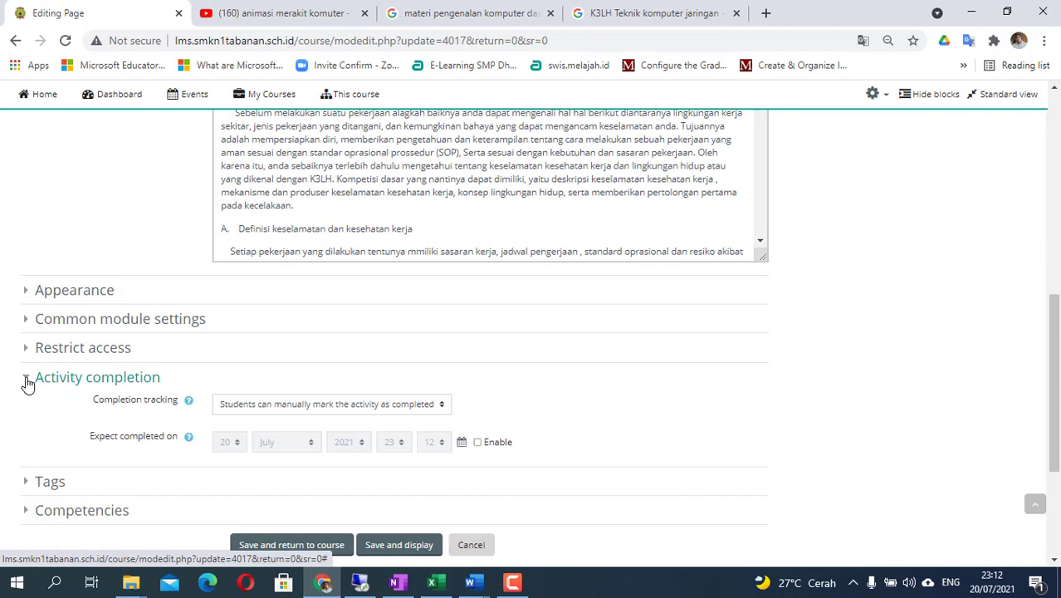
click(388, 407)
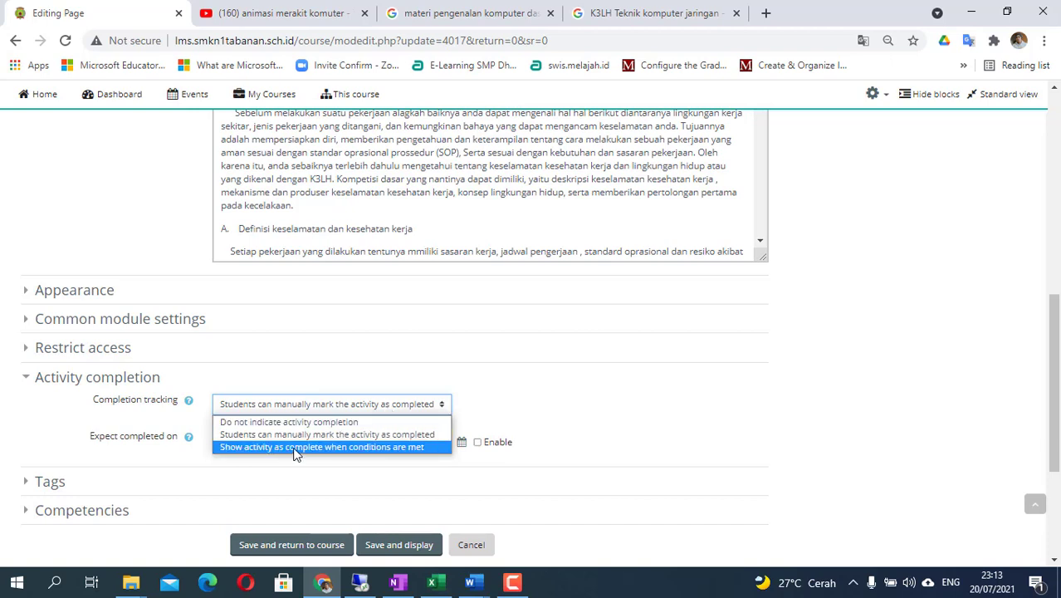
click(391, 449)
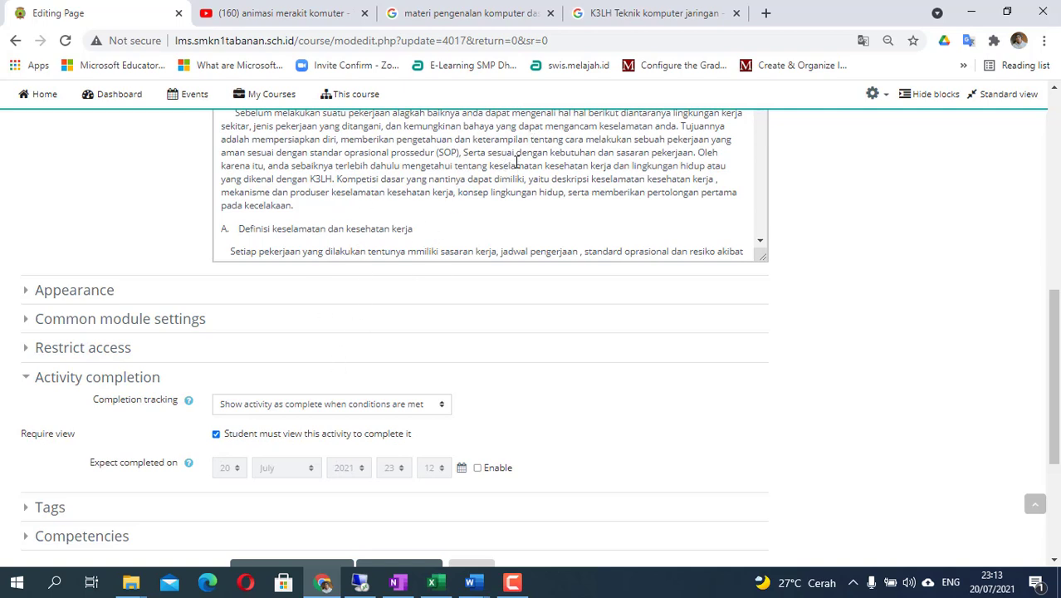
scroll(425, 324, down, 2)
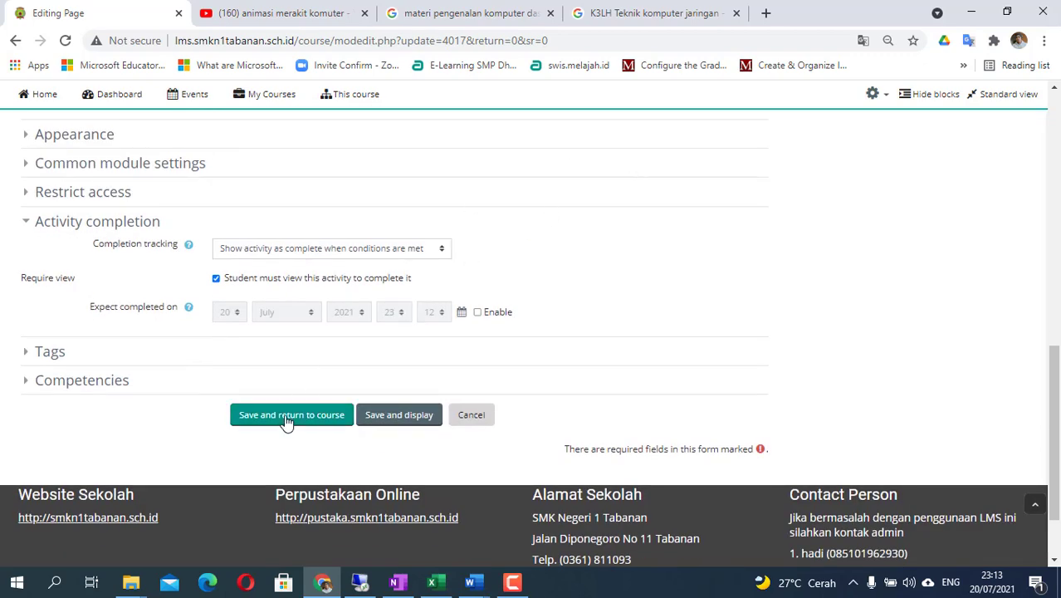
- Save the K3LH completion settings, then add a new Page resource to Pertemuan 1
click(299, 423)
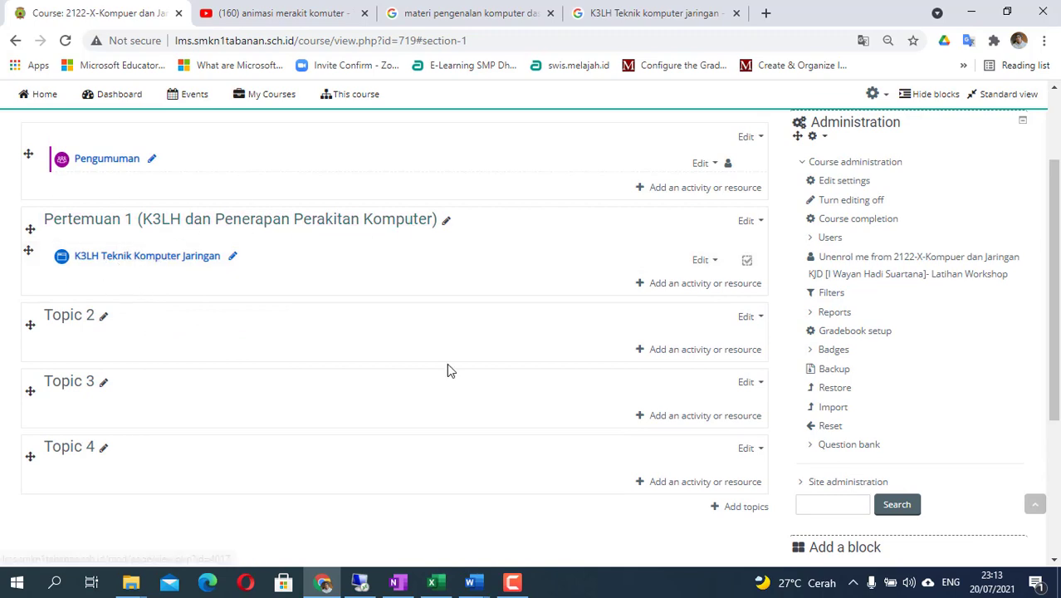
click(662, 286)
scroll(166, 363, down, 5)
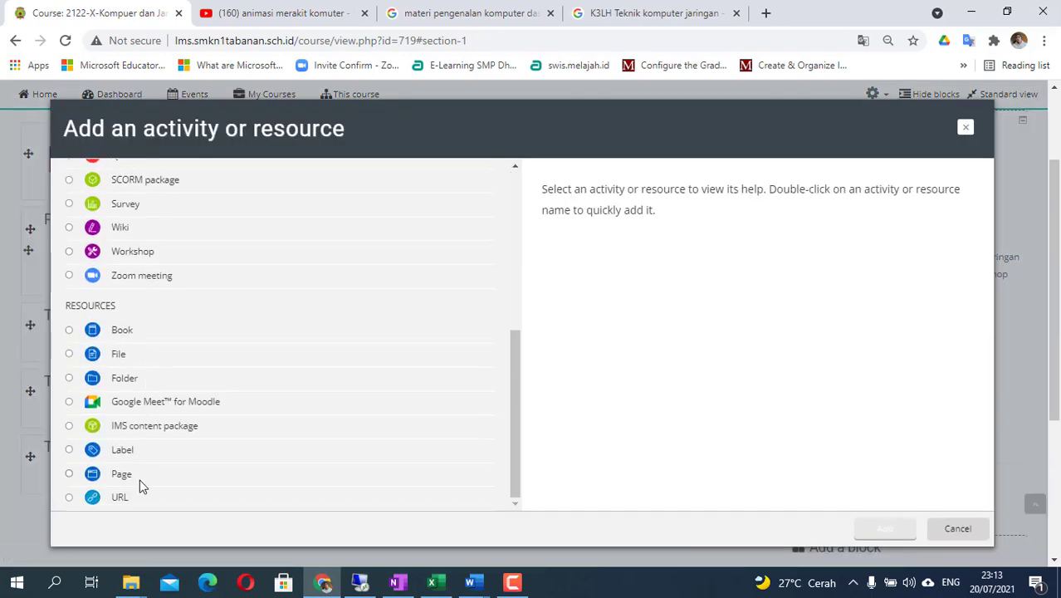
scroll(140, 479, down, 2)
click(126, 322)
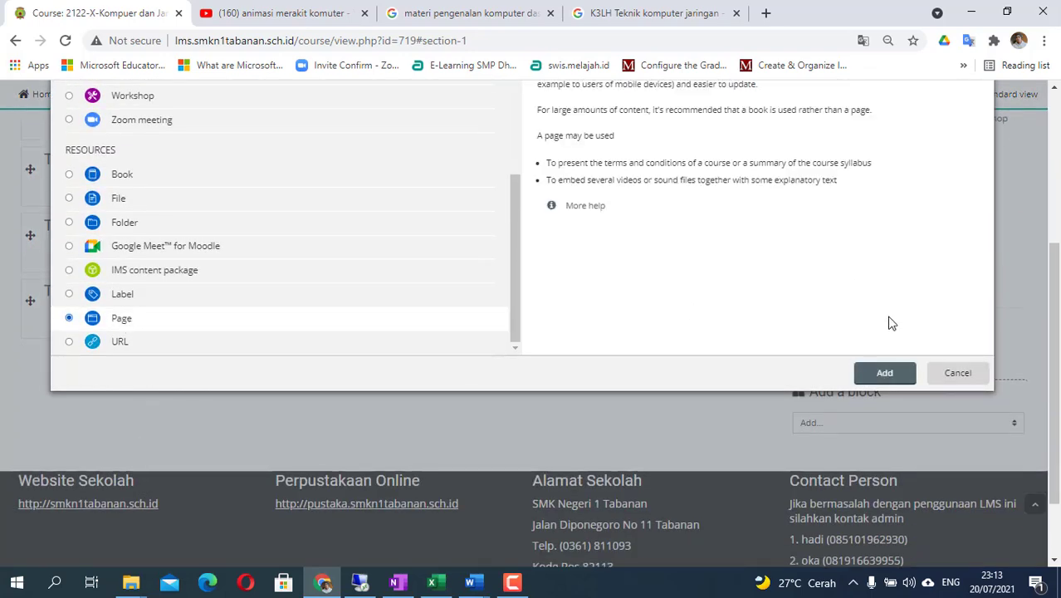
click(883, 376)
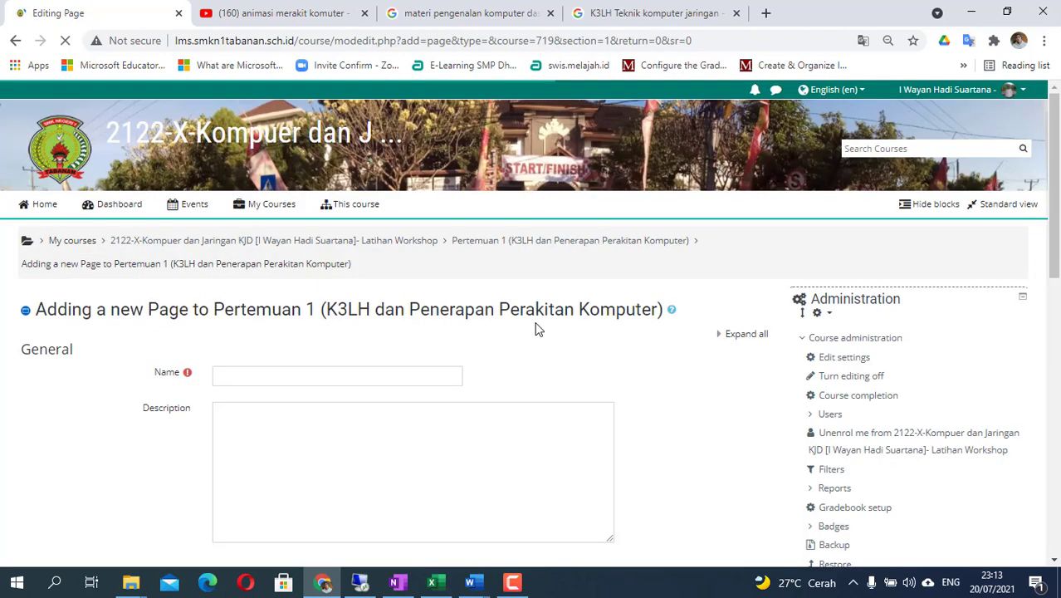
click(478, 586)
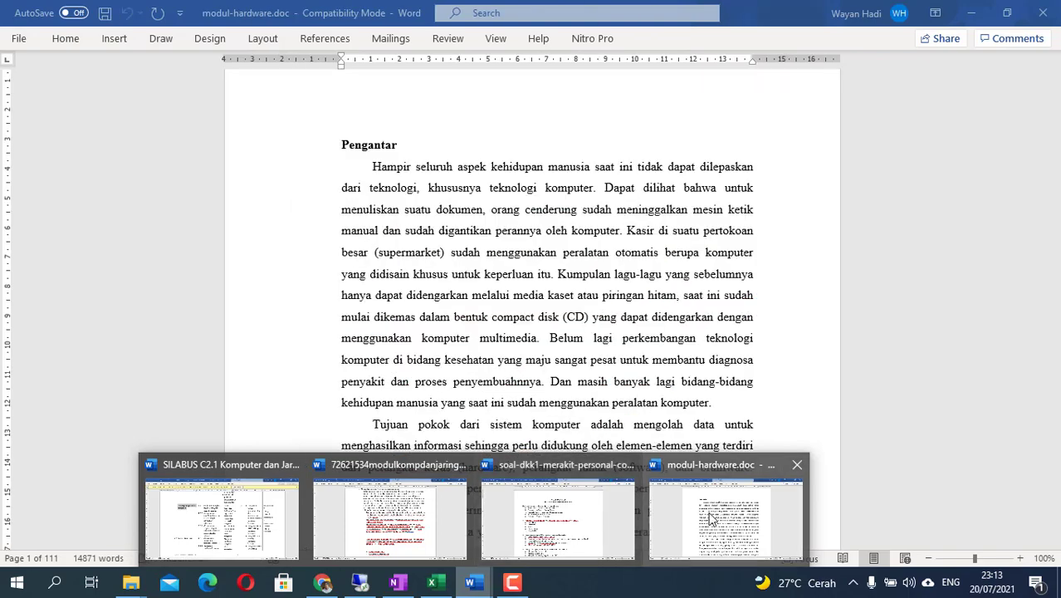
- Scroll through modul-hardware.doc back up to its 'Pengenalan Komputer' title
click(727, 519)
scroll(478, 274, up, 3)
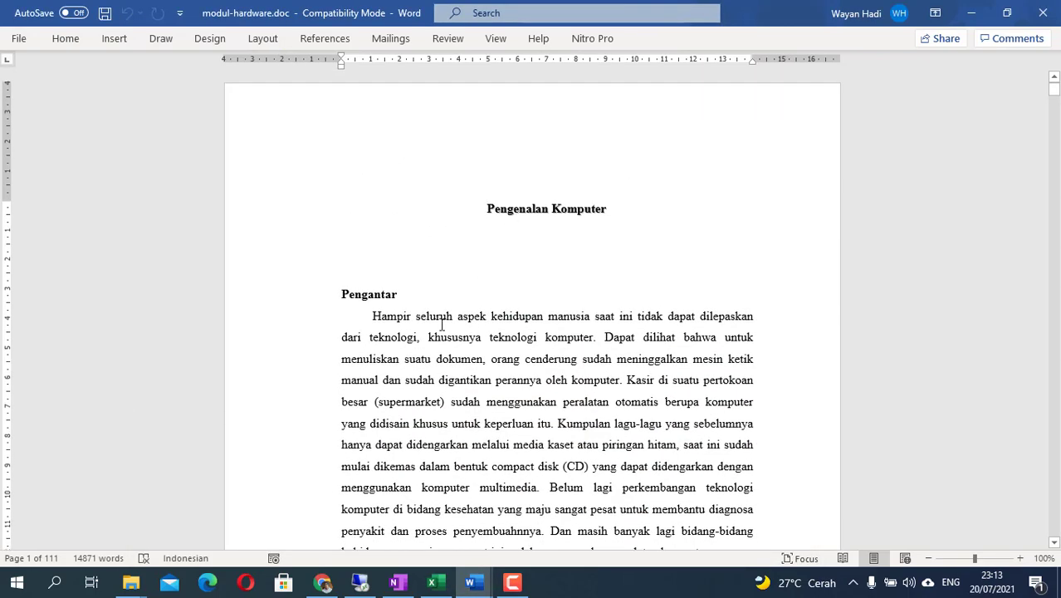
scroll(548, 294, down, 20)
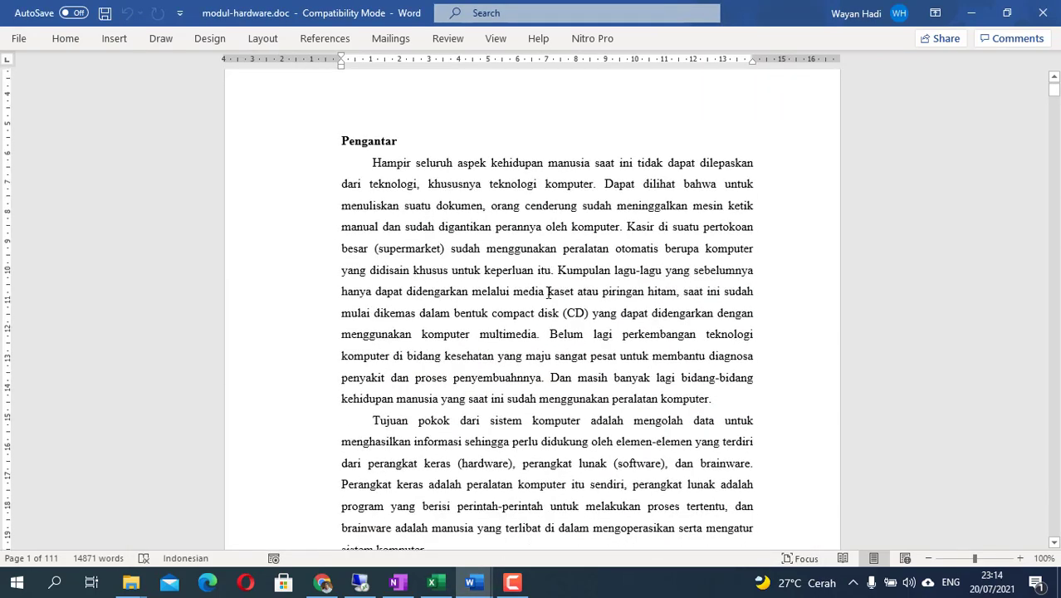
scroll(555, 296, down, 18)
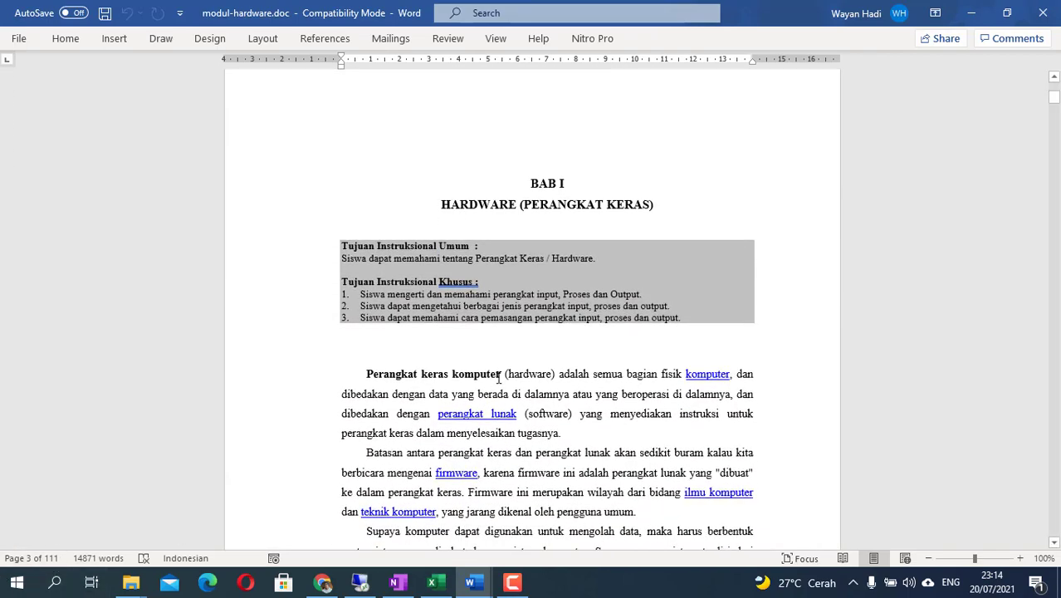
scroll(514, 385, down, 20)
scroll(513, 386, down, 20)
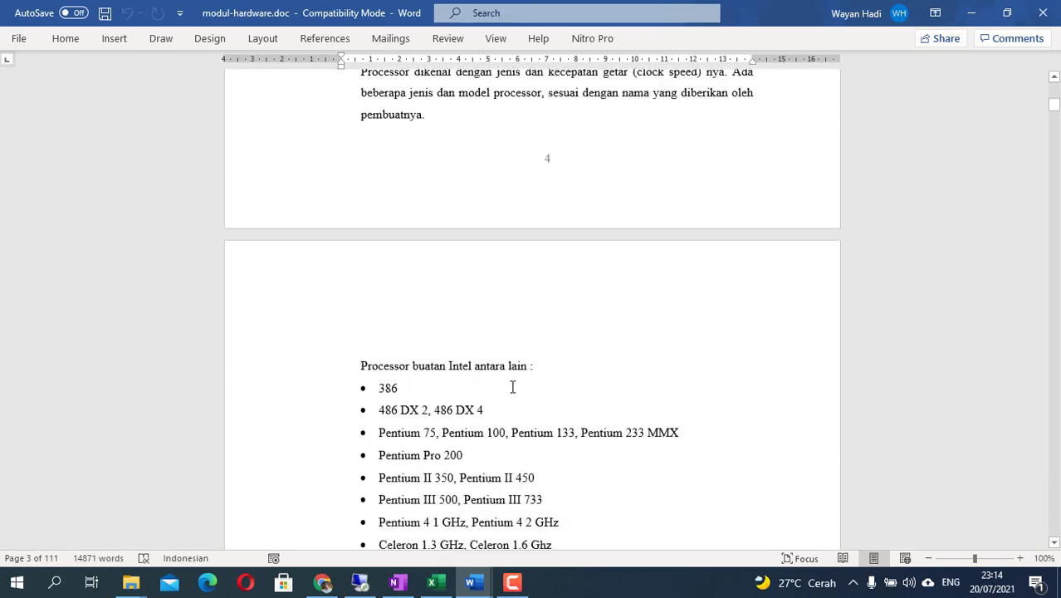
scroll(513, 387, down, 15)
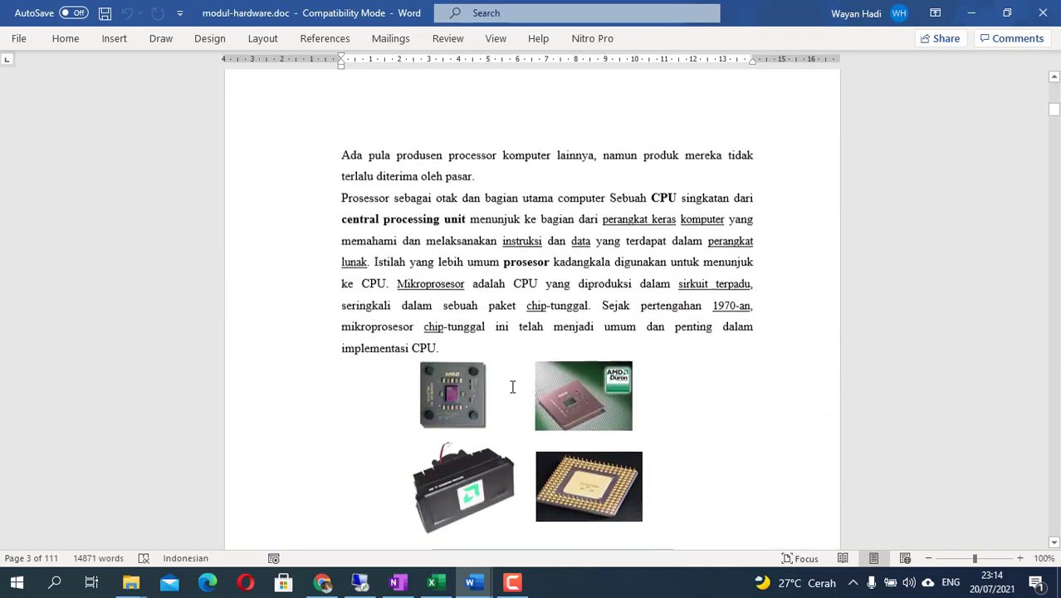
scroll(513, 387, down, 5)
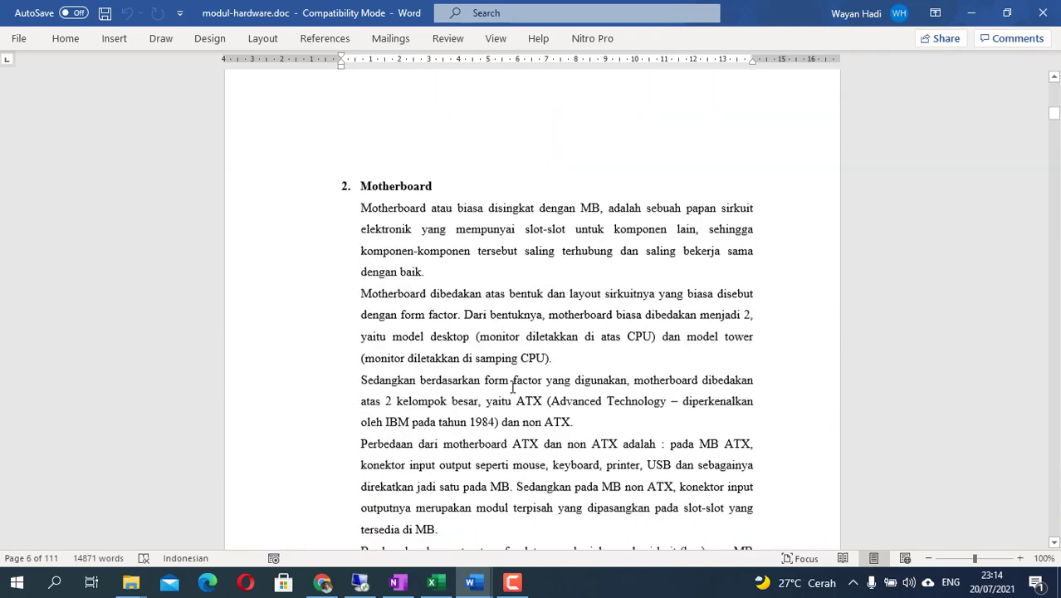
scroll(512, 379, up, 2)
scroll(936, 214, down, 1)
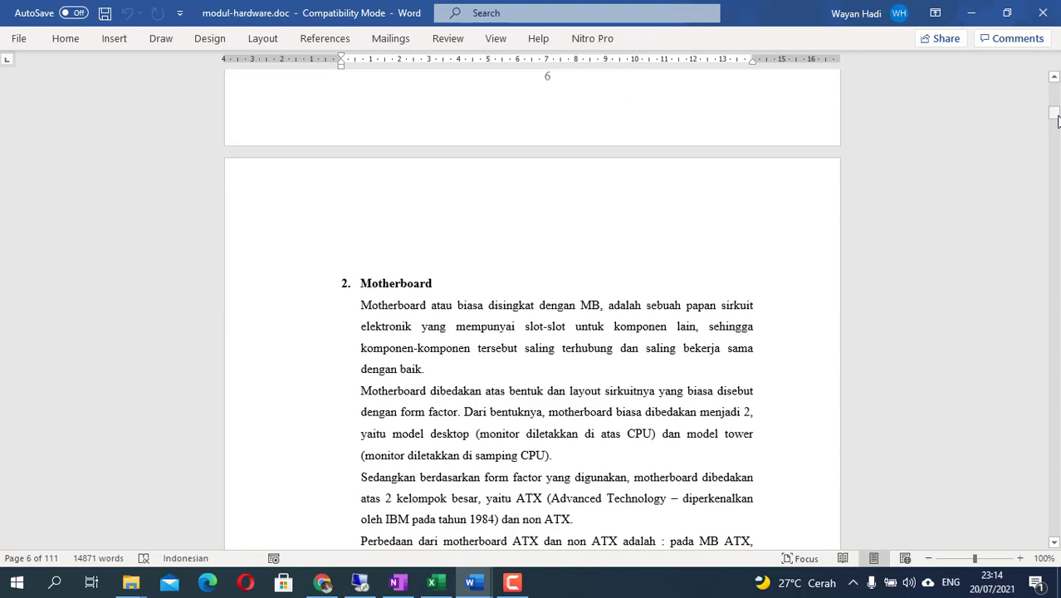
drag(1055, 116, 1056, 123)
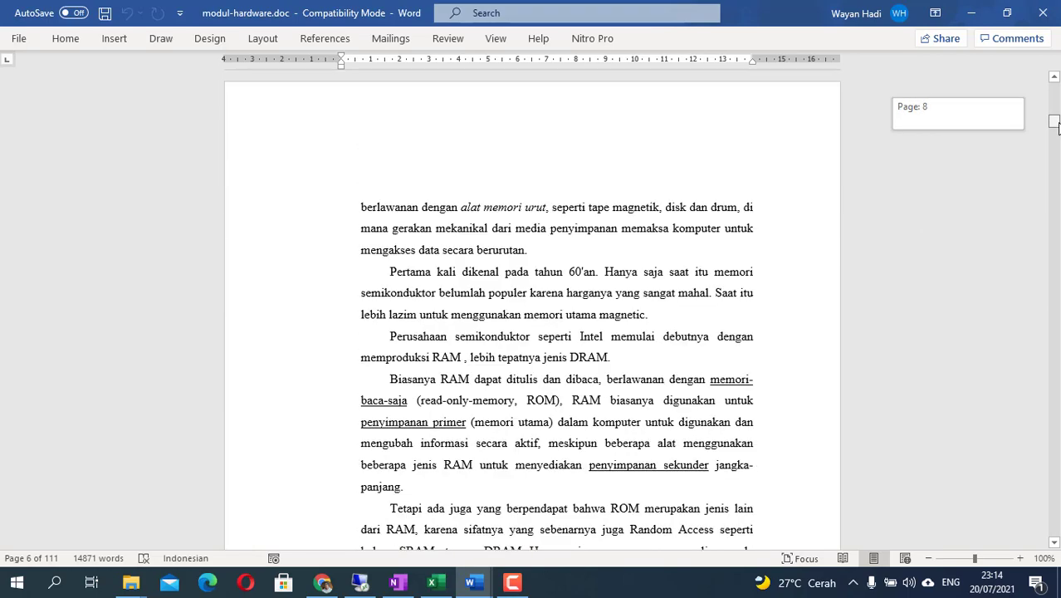
scroll(526, 370, down, 15)
scroll(527, 371, down, 14)
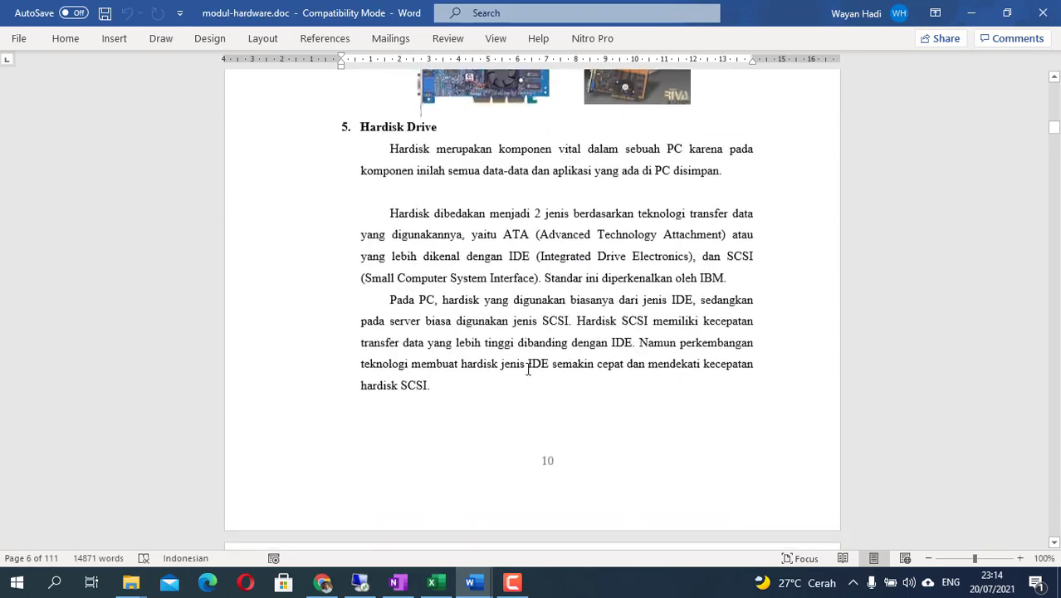
scroll(448, 299, down, 14)
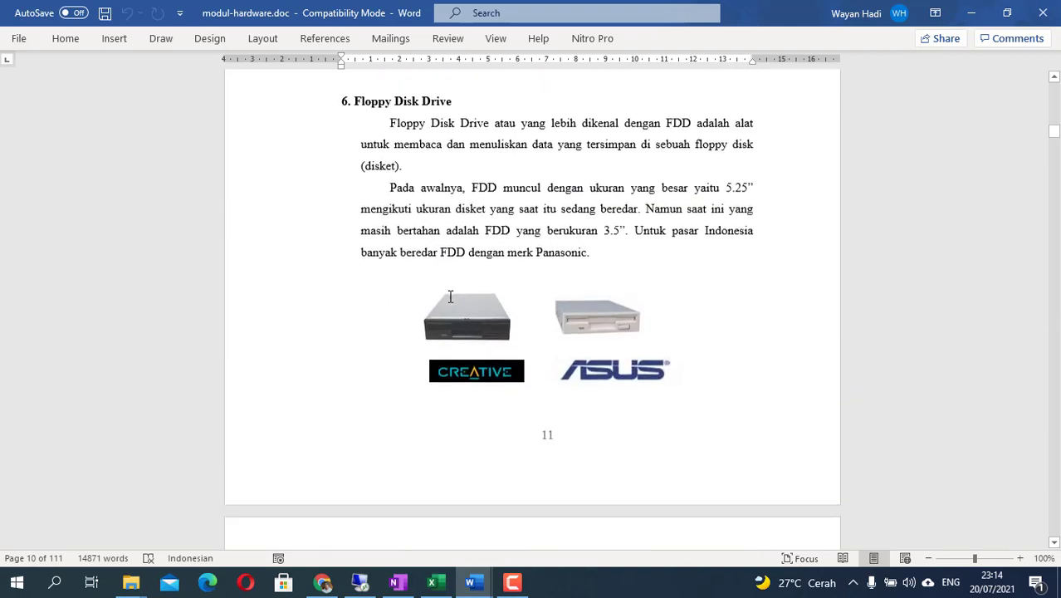
scroll(451, 299, down, 14)
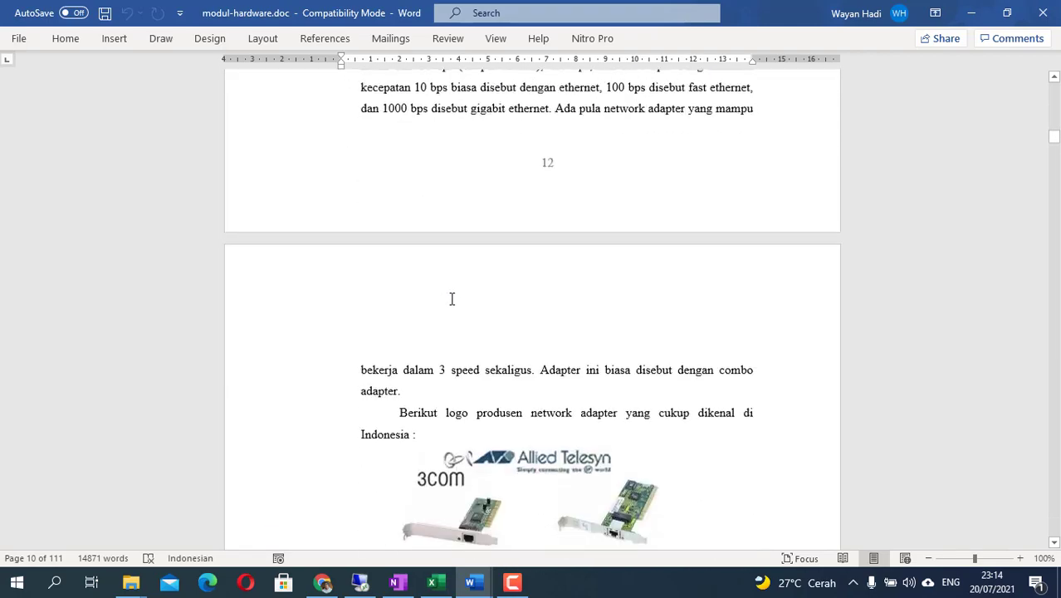
scroll(451, 299, down, 14)
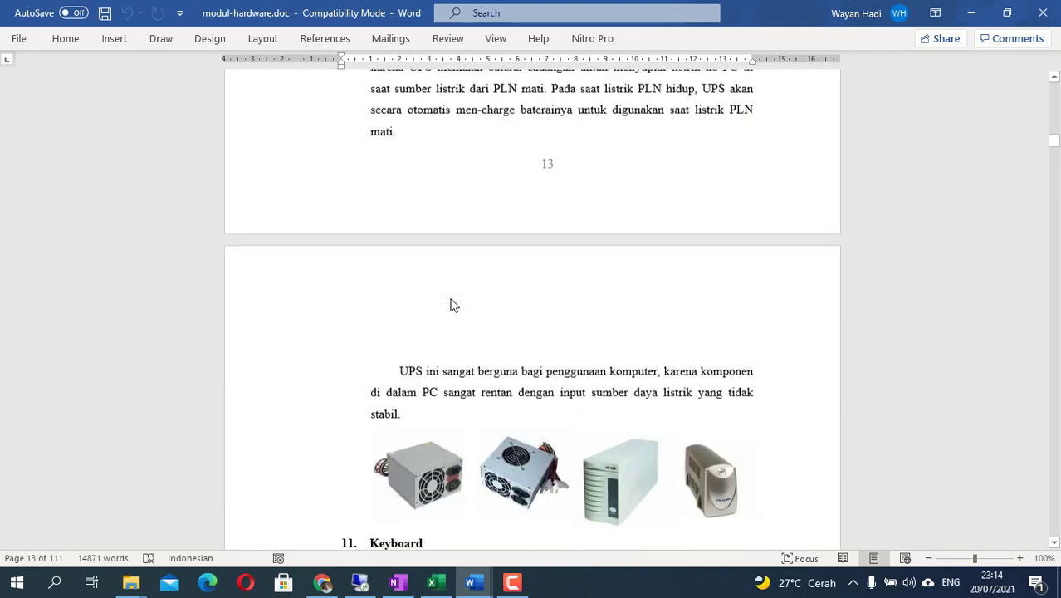
scroll(451, 298, down, 15)
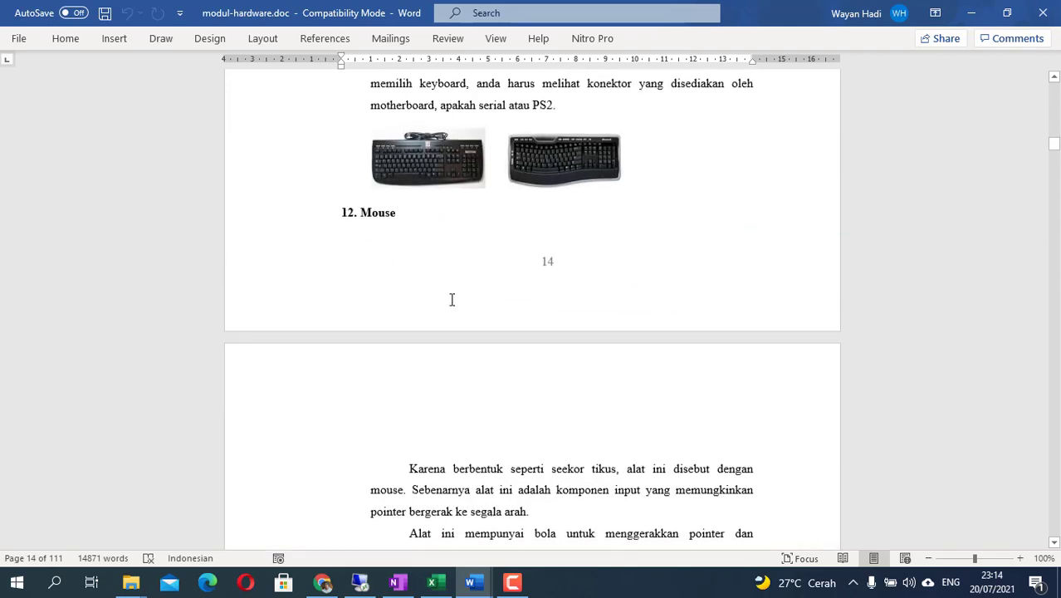
scroll(454, 304, down, 15)
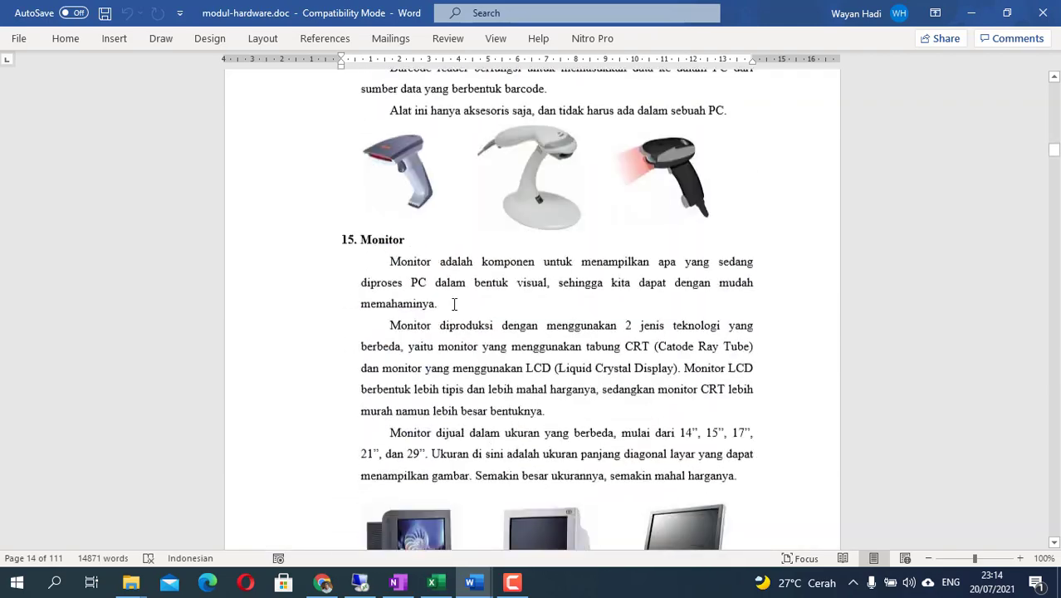
scroll(454, 304, down, 11)
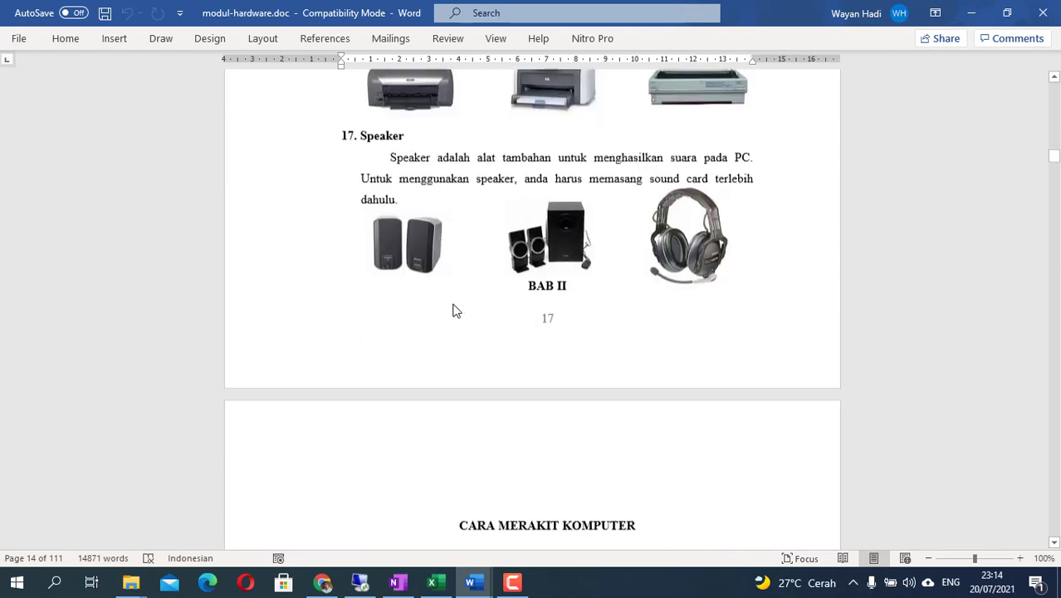
scroll(455, 304, up, 3)
scroll(455, 304, up, 5)
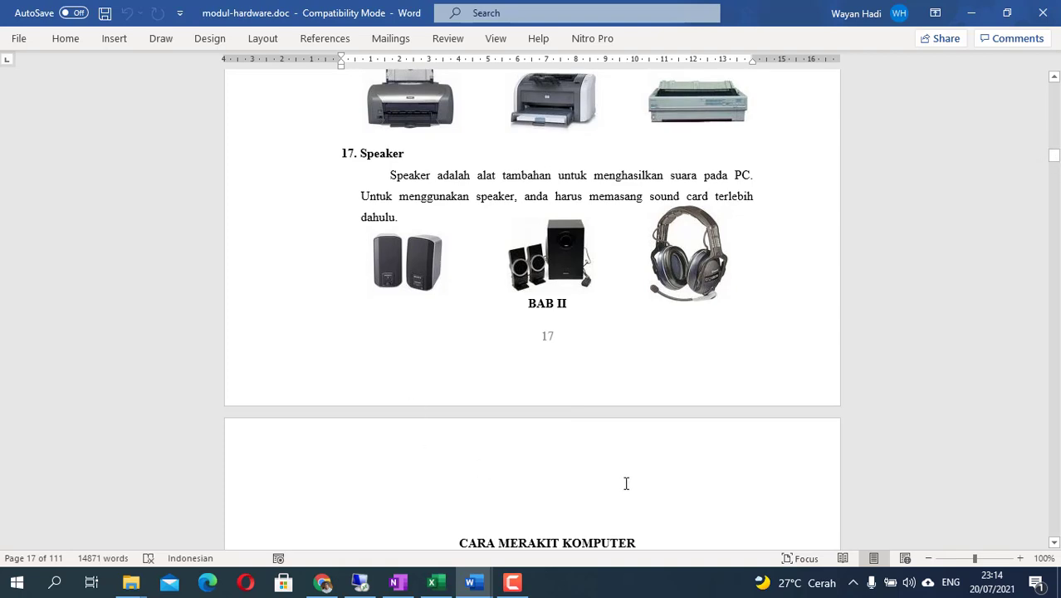
drag(1055, 156, 1055, 83)
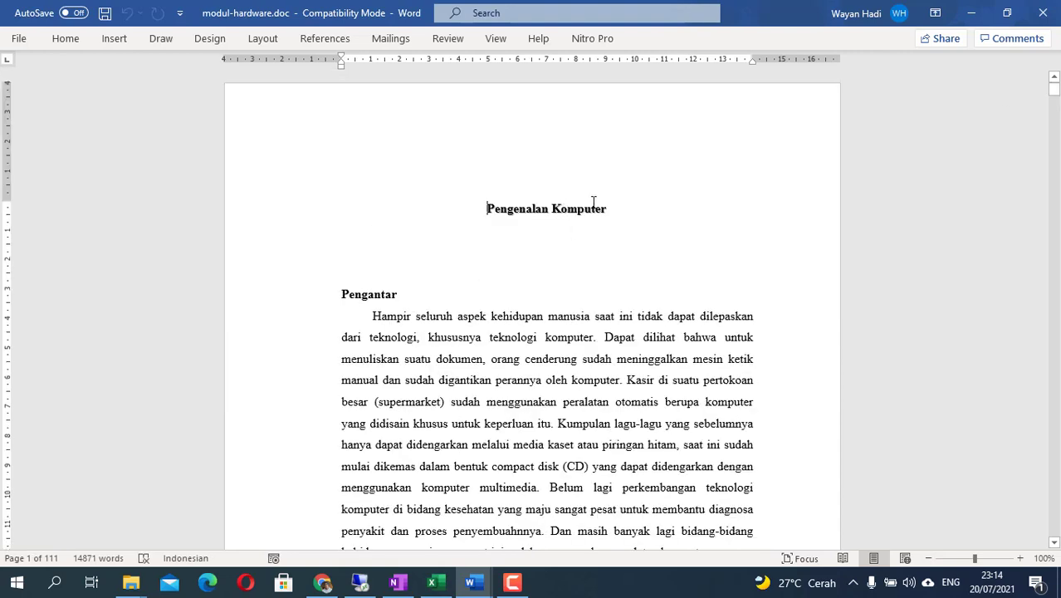
- Copy the 'Pengenalan Komputer' title into the new Moodle page's Name field
triple_click(501, 217)
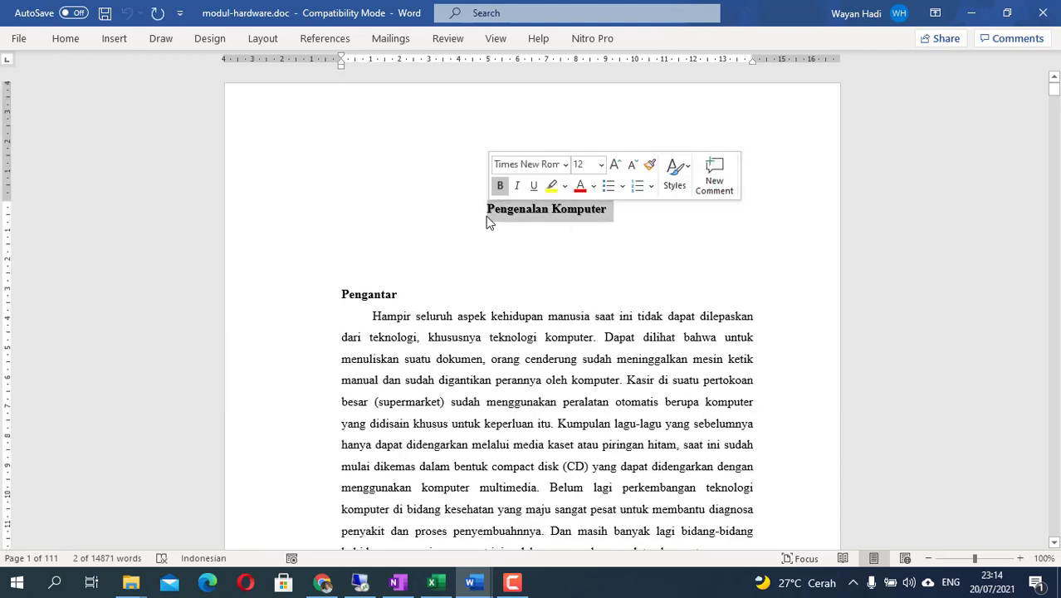
right_click(506, 218)
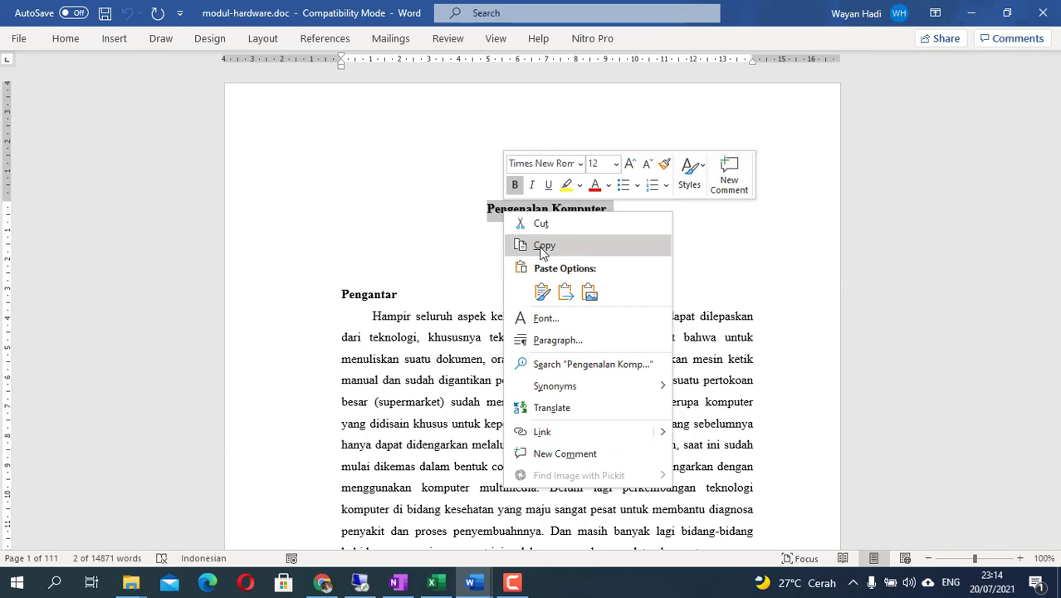
click(542, 244)
click(322, 582)
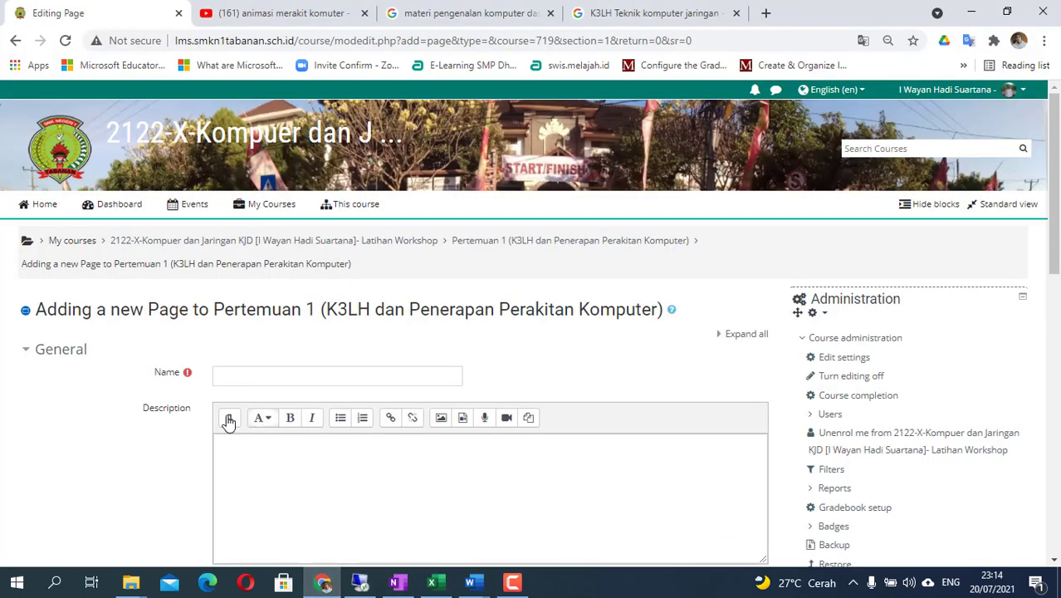
click(238, 376)
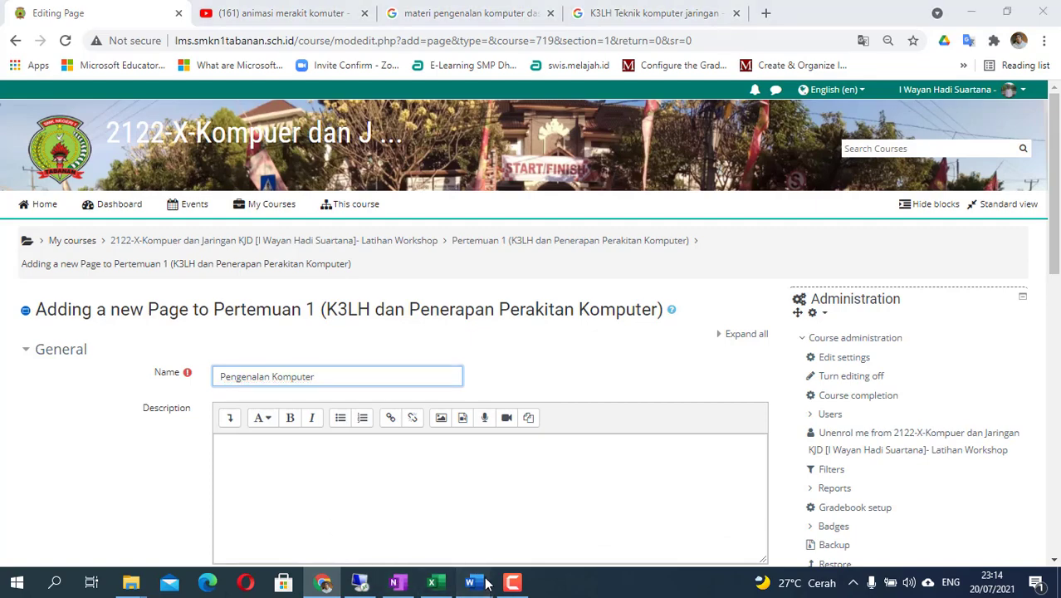
mouse_move(470, 583)
click(723, 510)
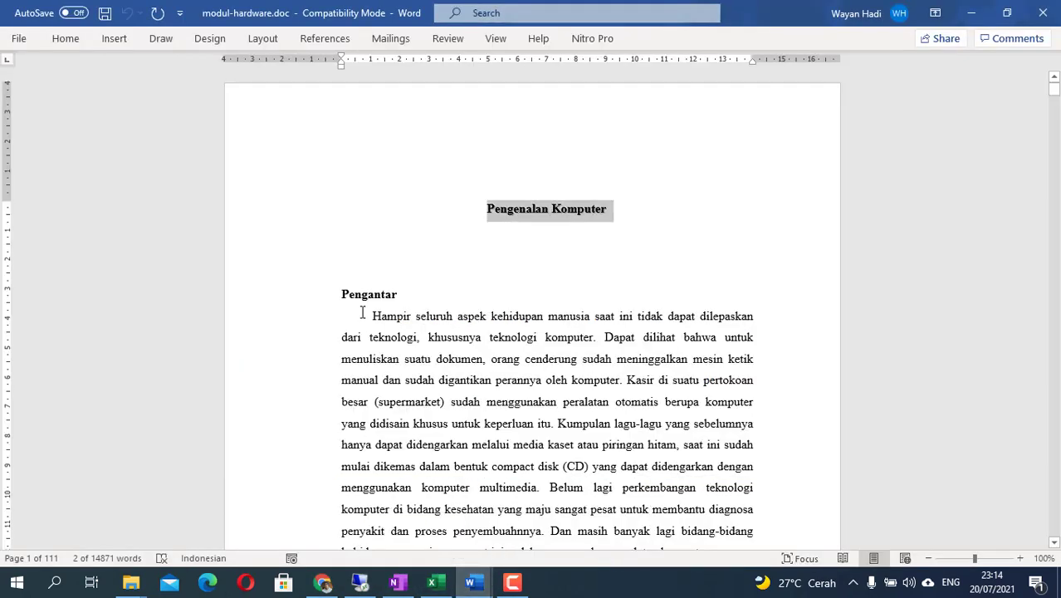
- Select the Word introduction text from 'Pengantar' to just before BAB I
drag(341, 294, 510, 124)
drag(363, 246, 367, 172)
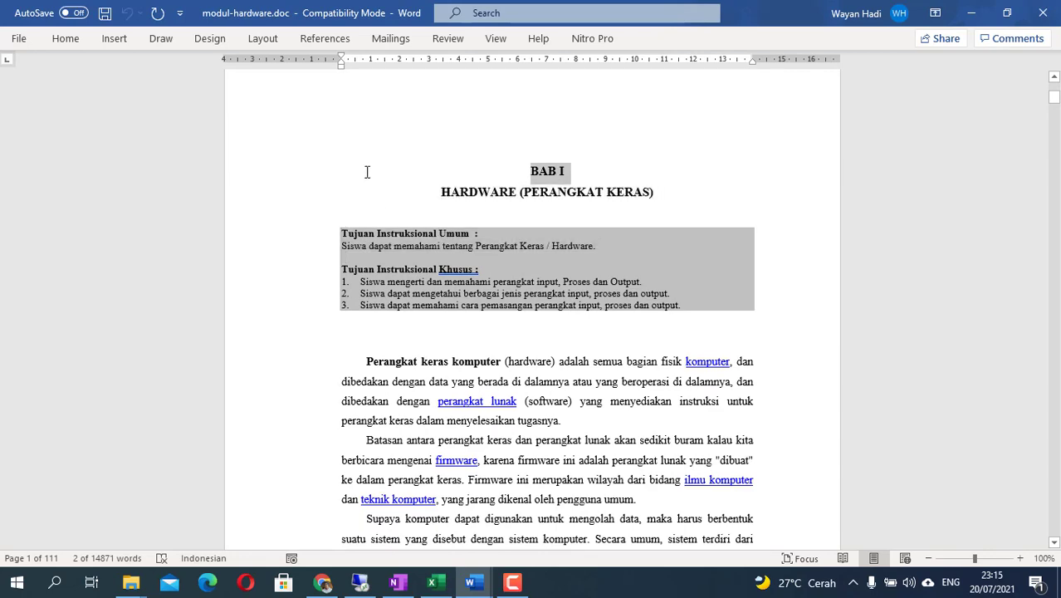
scroll(507, 339, up, 17)
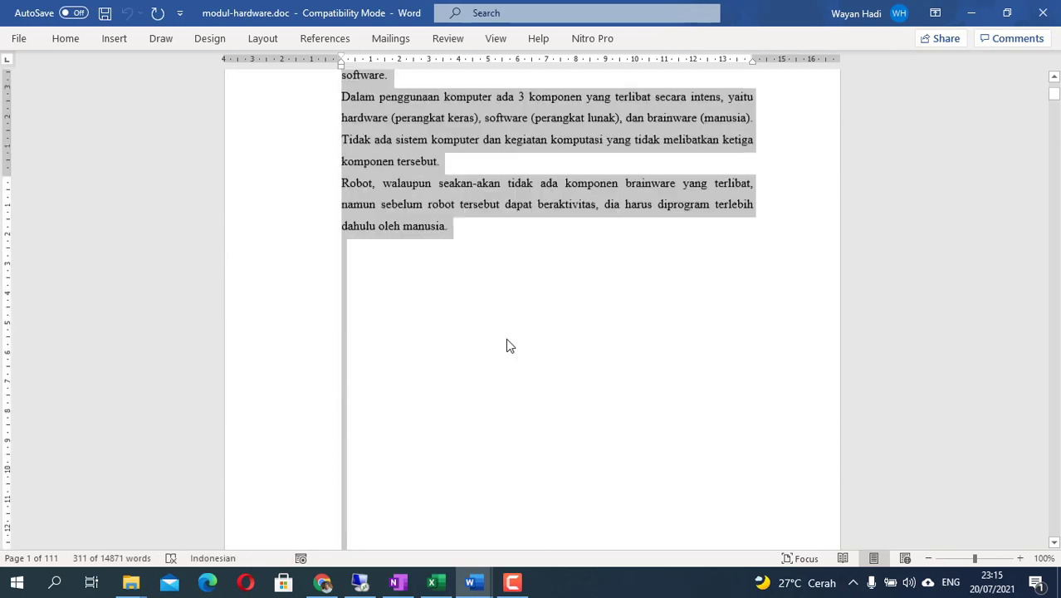
scroll(505, 338, up, 1)
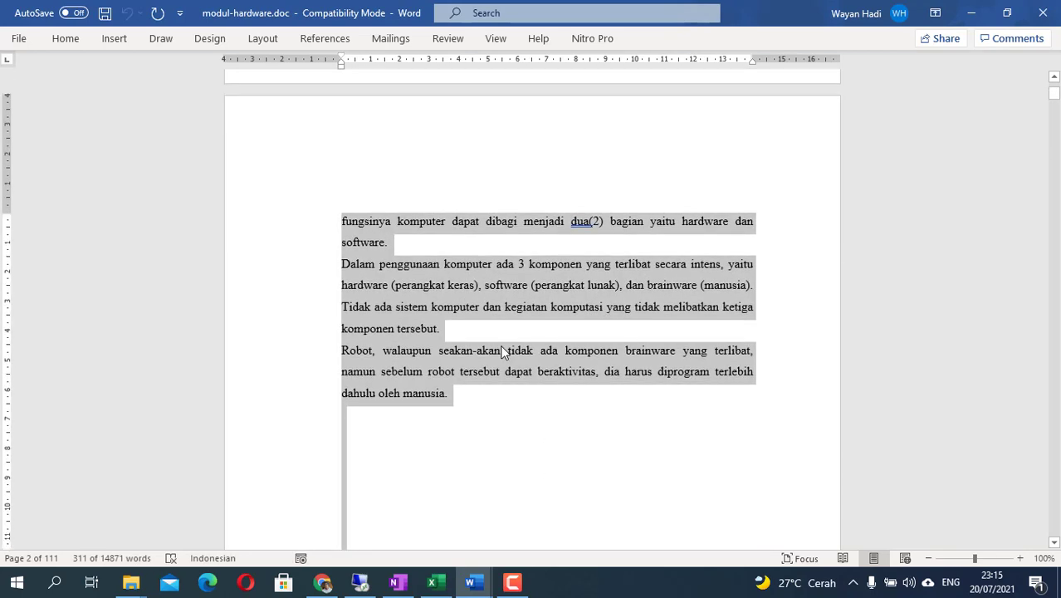
scroll(502, 352, down, 15)
scroll(502, 349, up, 5)
scroll(502, 350, down, 4)
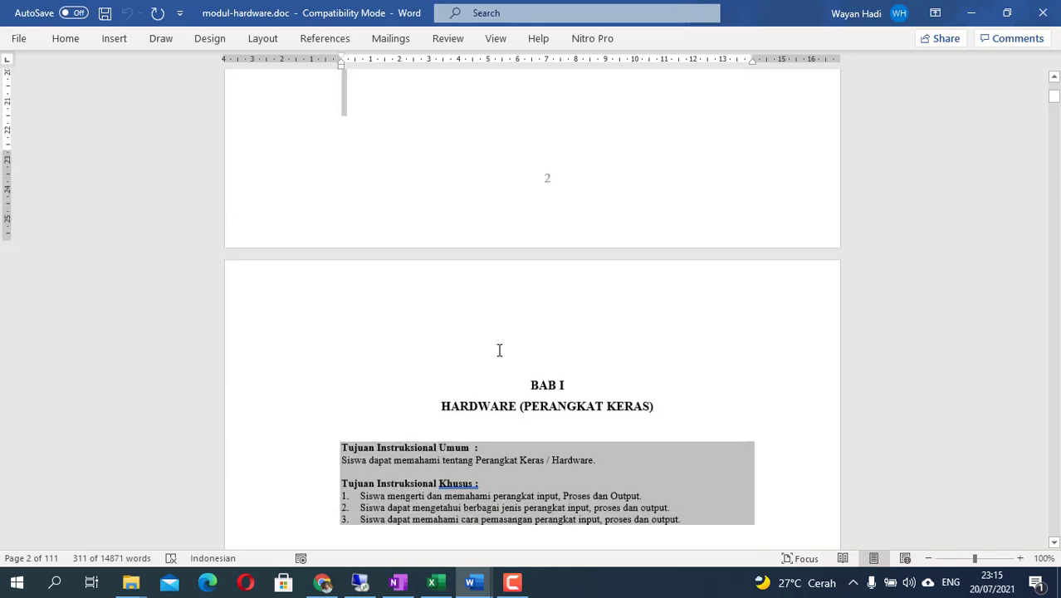
scroll(500, 353, up, 5)
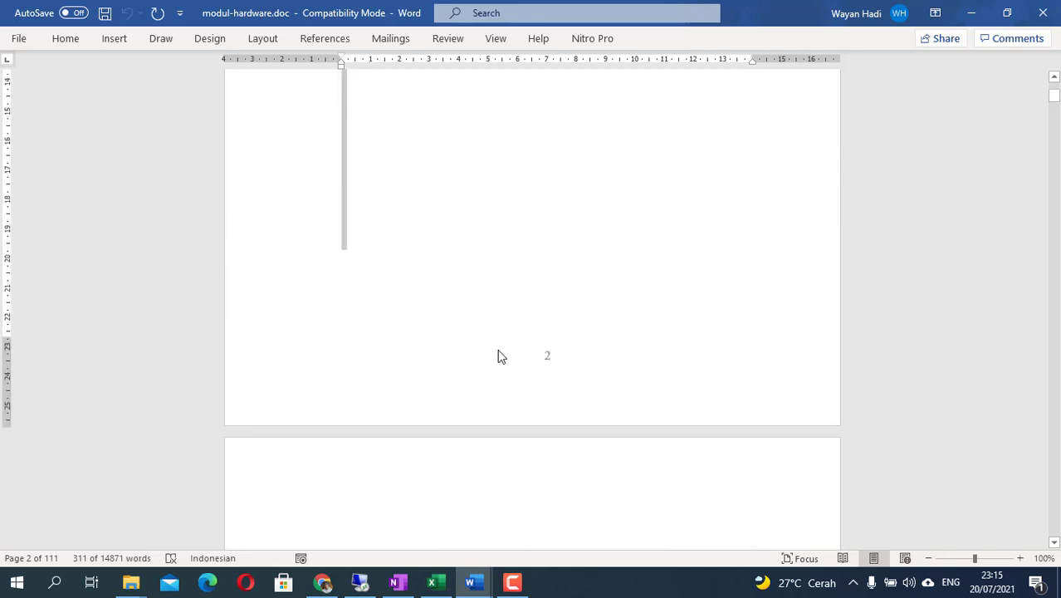
scroll(498, 355, up, 15)
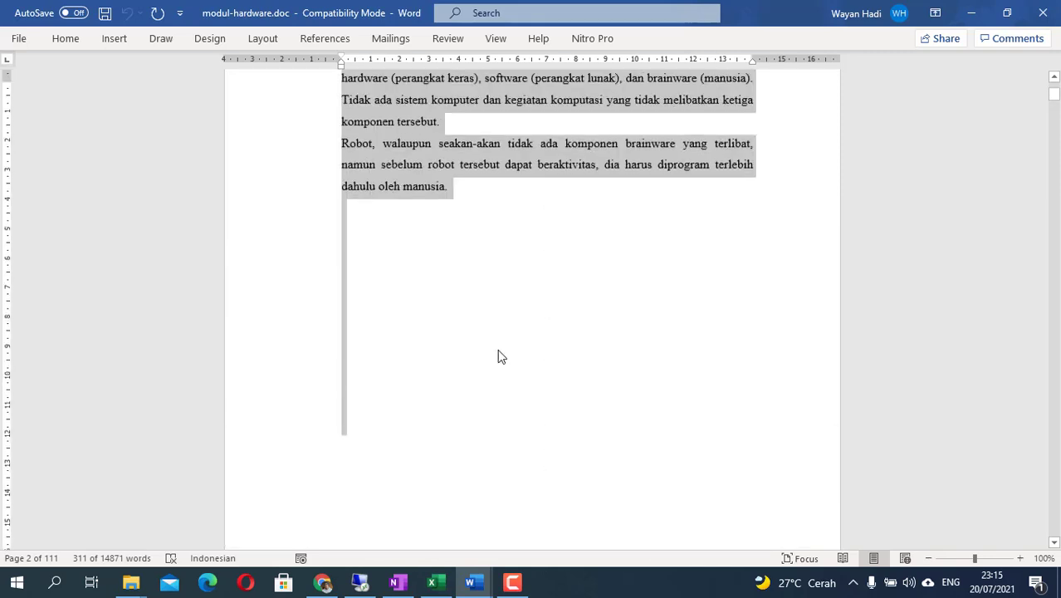
scroll(495, 353, down, 7)
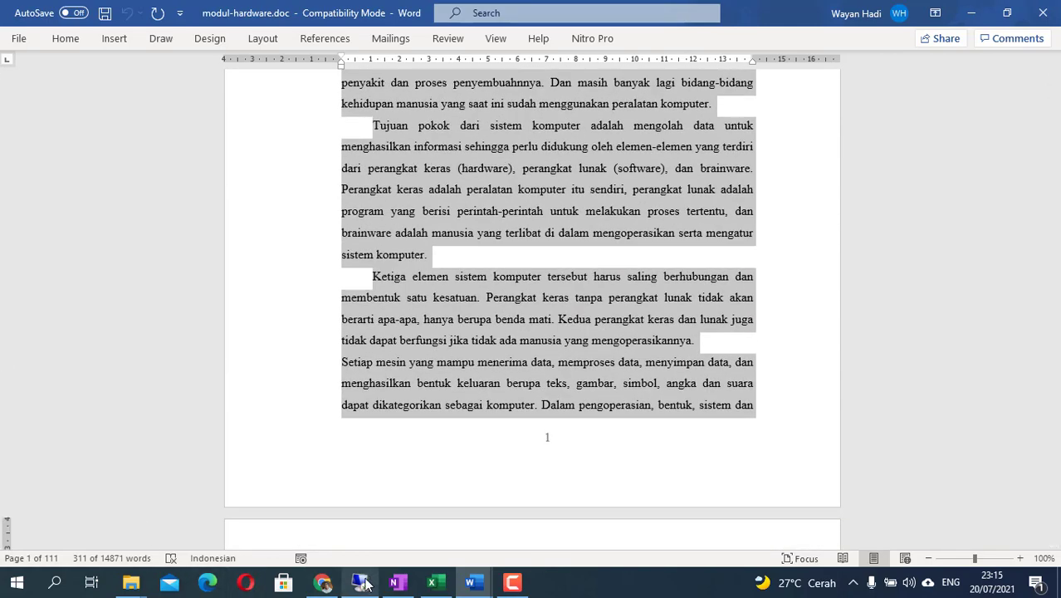
- Place the caret in Moodle's Page content editor, then copy the selected introduction in Word
mouse_move(351, 586)
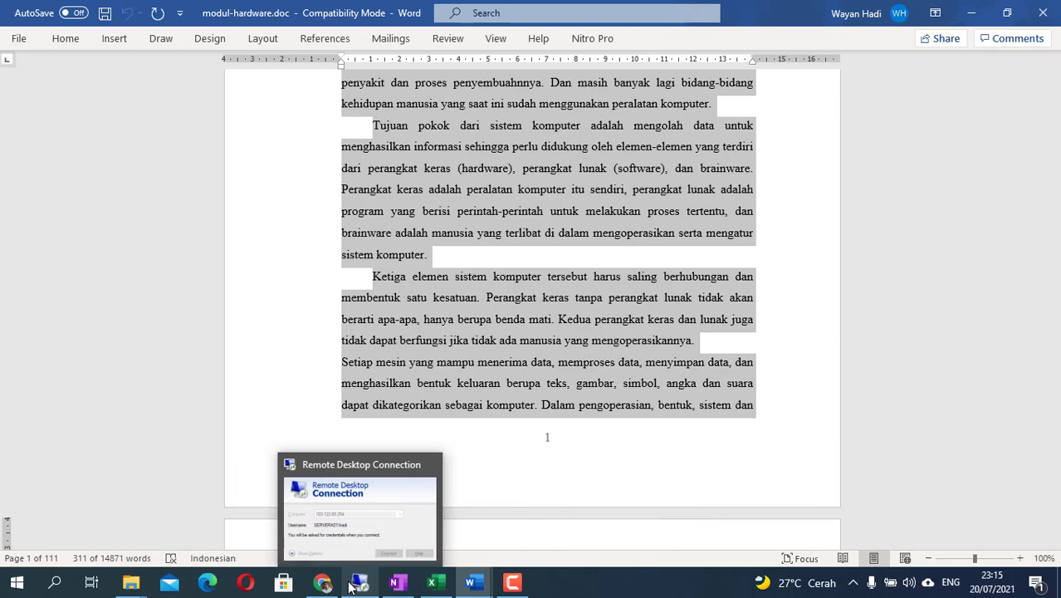
click(322, 548)
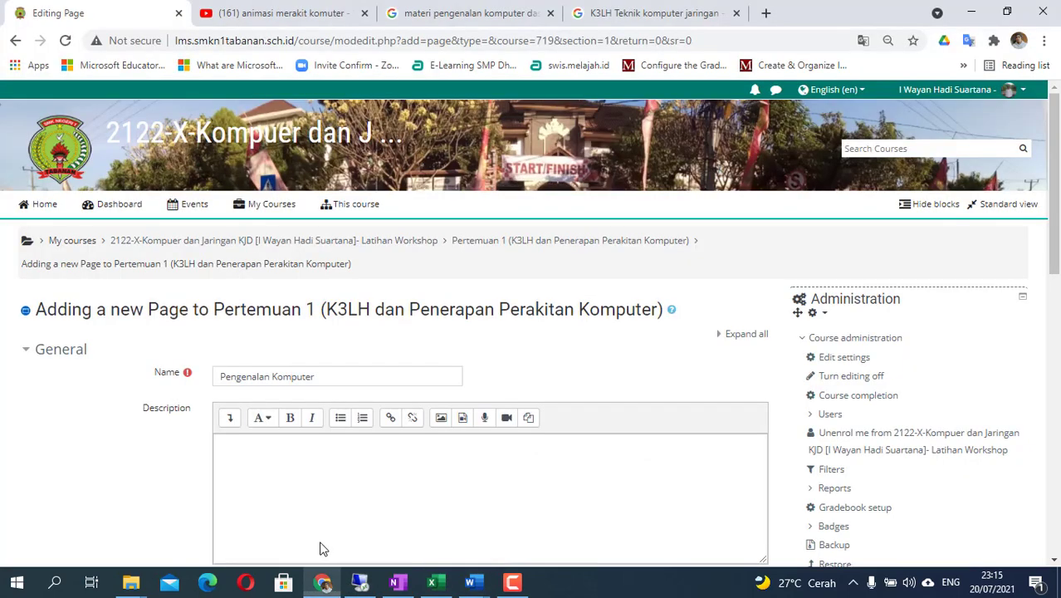
click(249, 469)
scroll(253, 478, down, 5)
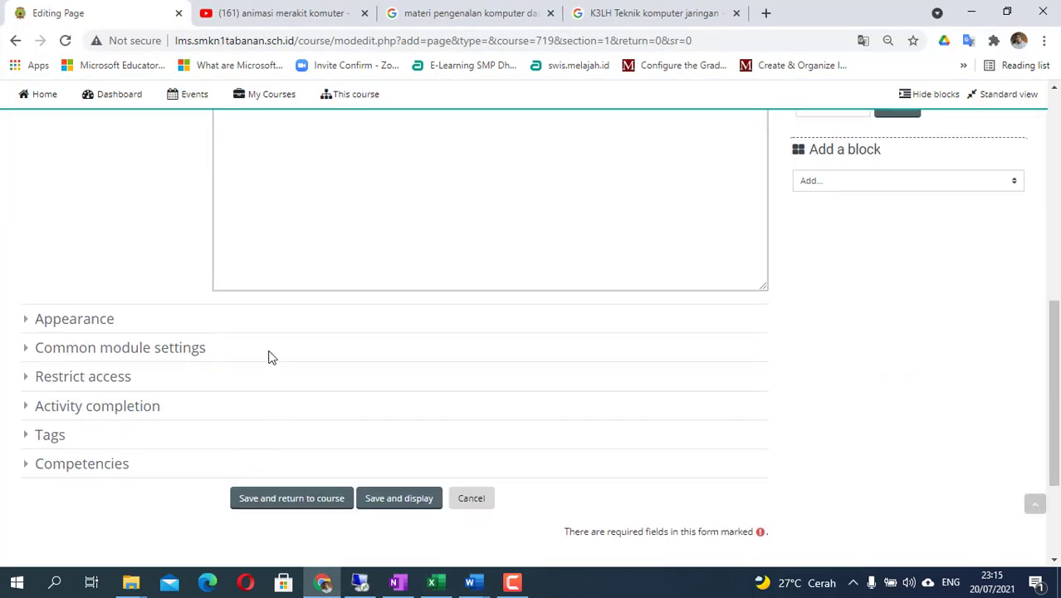
scroll(267, 356, up, 3)
click(264, 368)
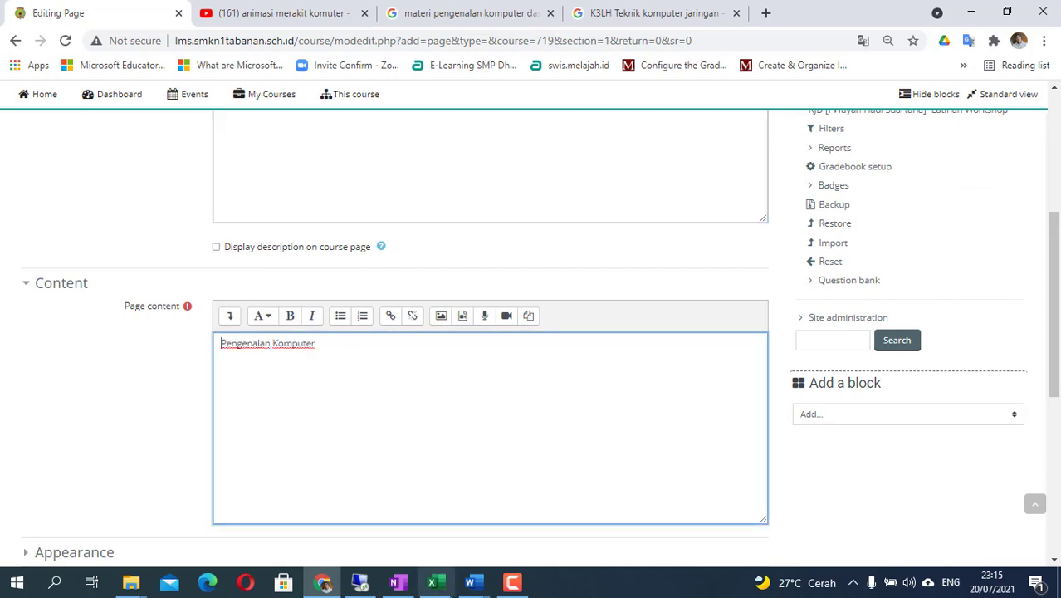
mouse_move(470, 583)
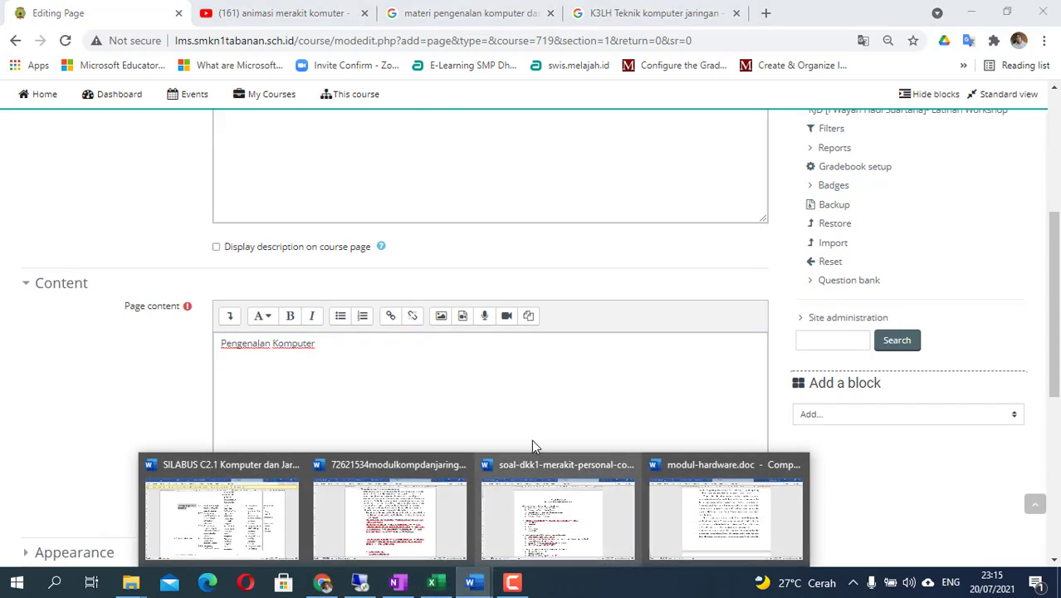
click(719, 508)
right_click(463, 183)
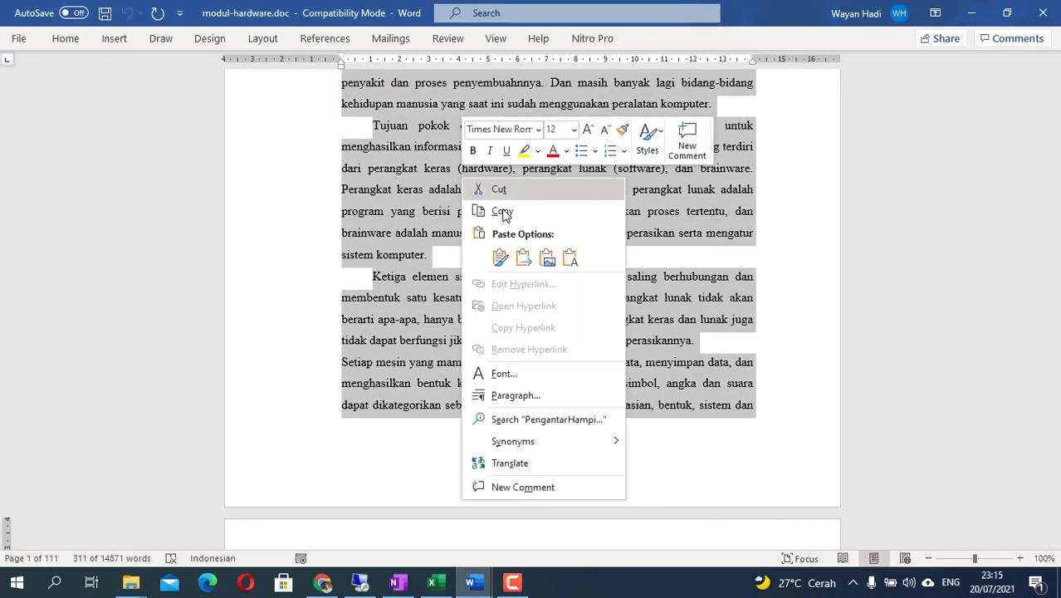
click(501, 212)
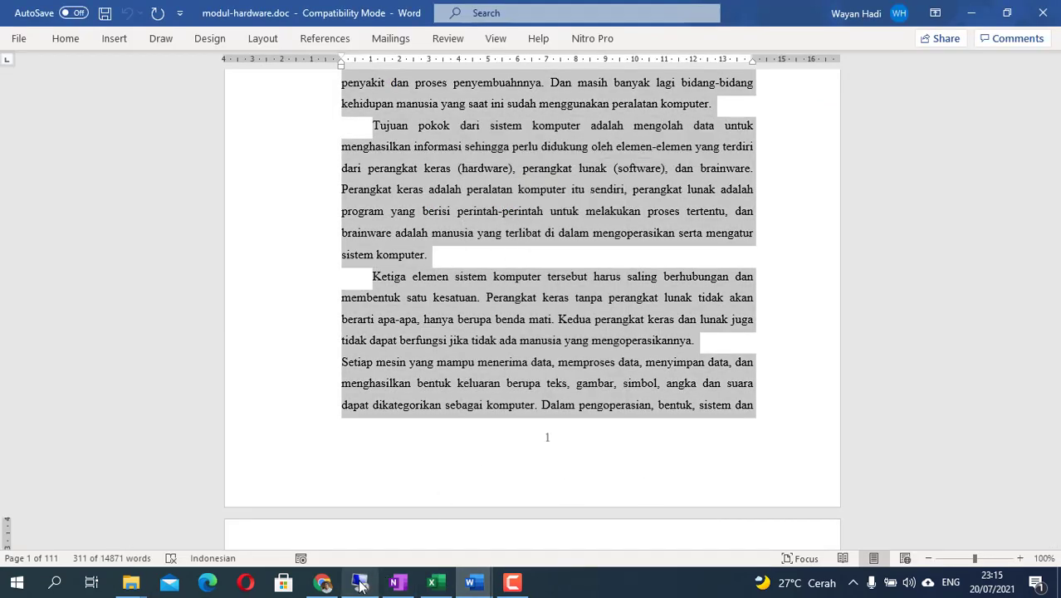
click(325, 580)
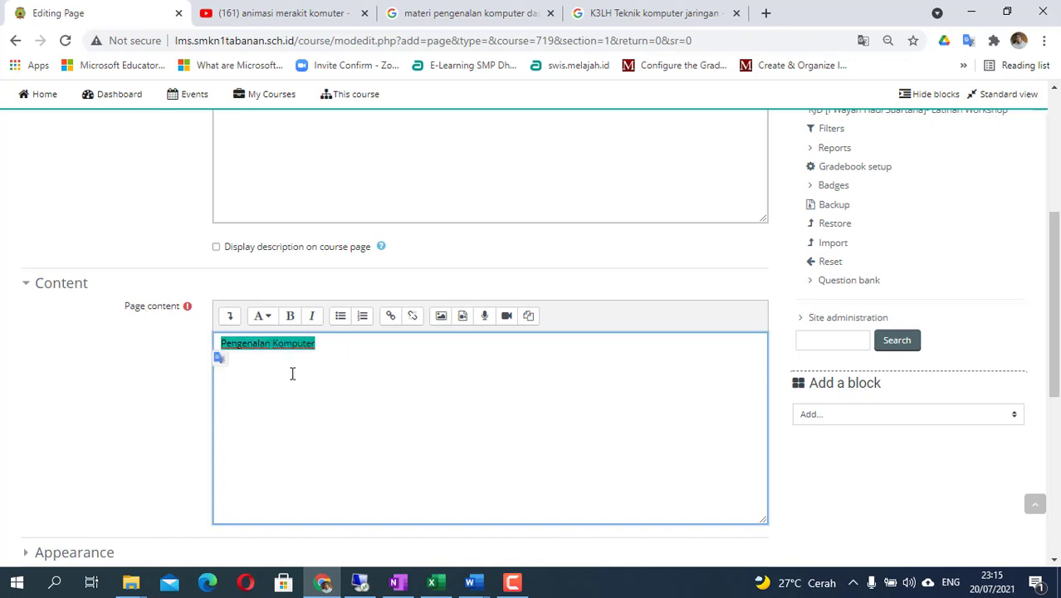
- Paste the Pengantar introduction into the Pengenalan Komputer page content and save it to the course
right_click(251, 339)
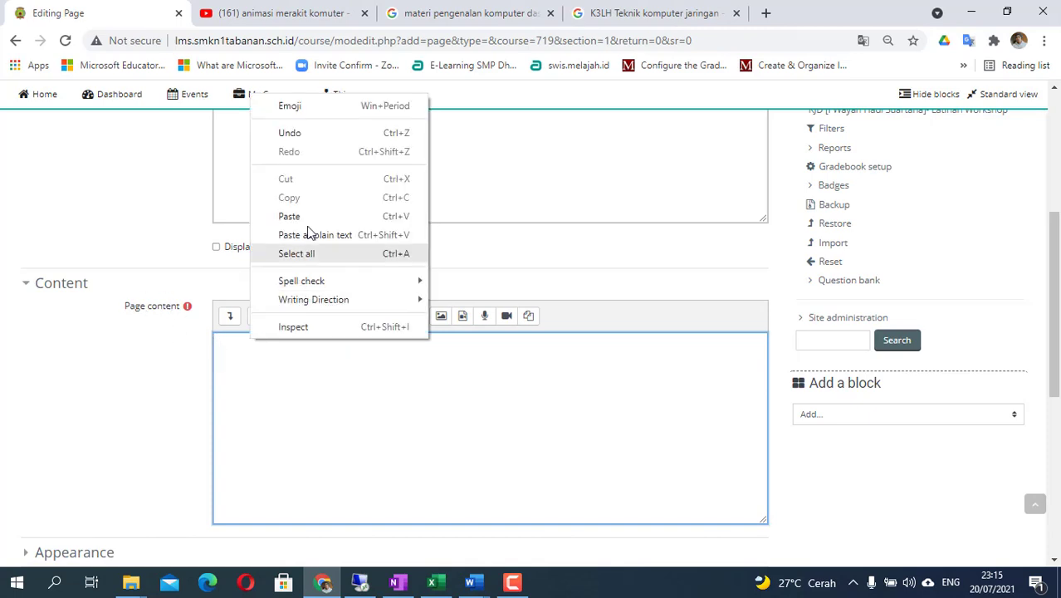
click(291, 216)
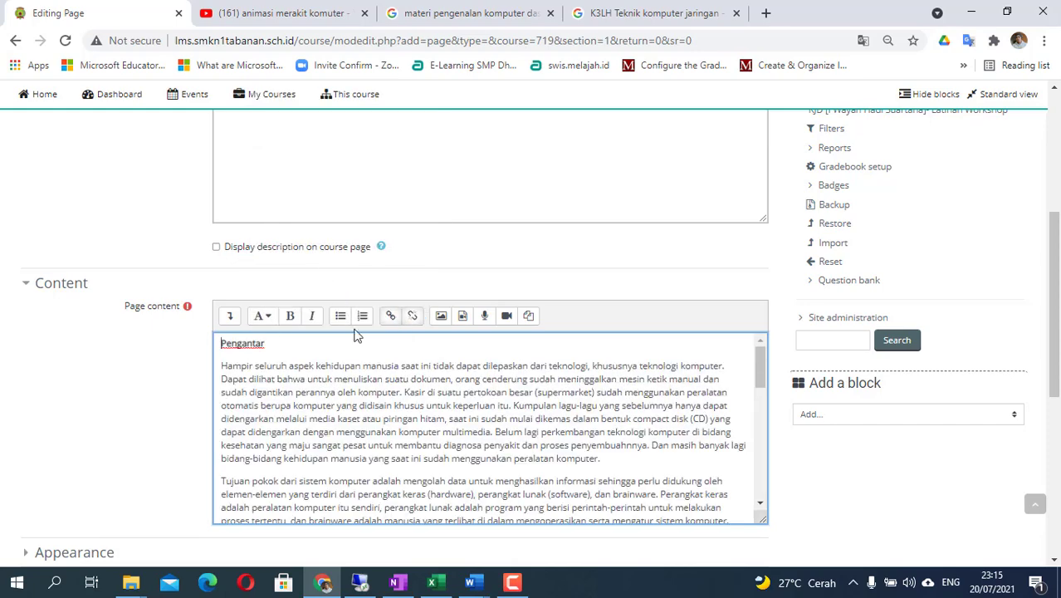
scroll(387, 414, down, 10)
scroll(391, 407, up, 6)
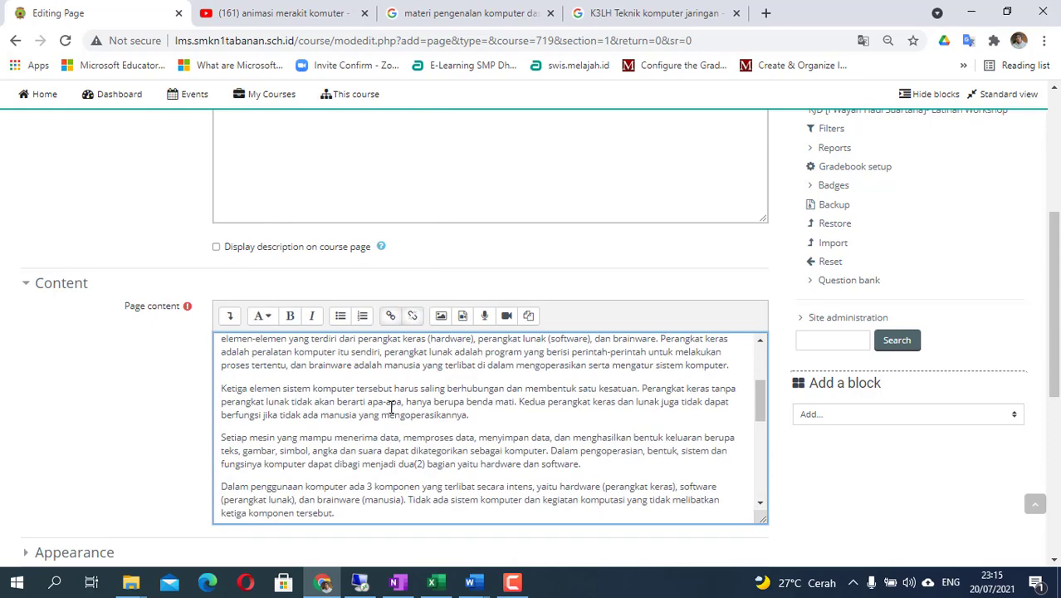
scroll(145, 423, down, 4)
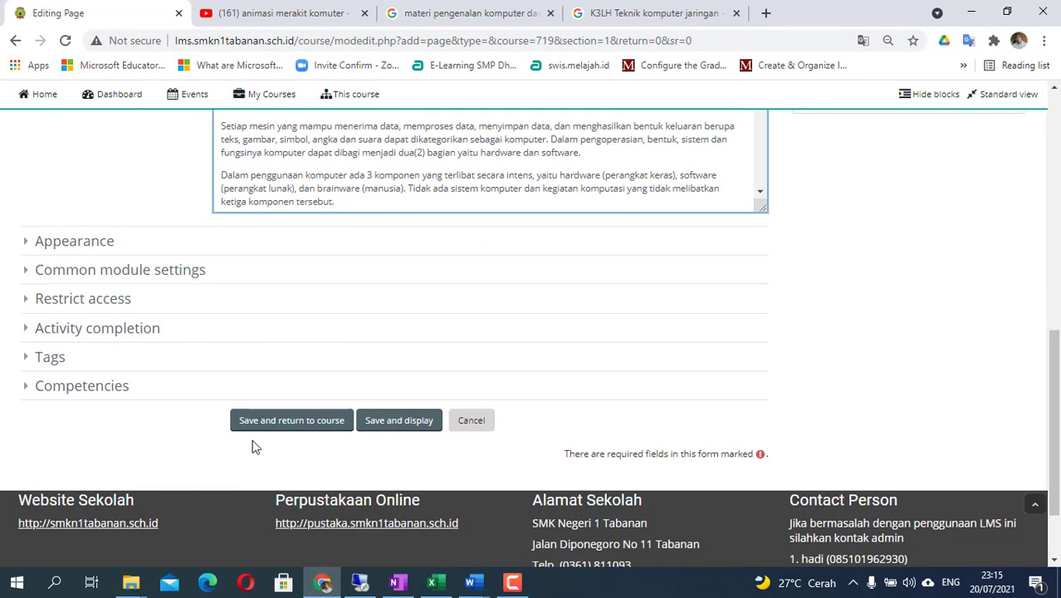
click(278, 424)
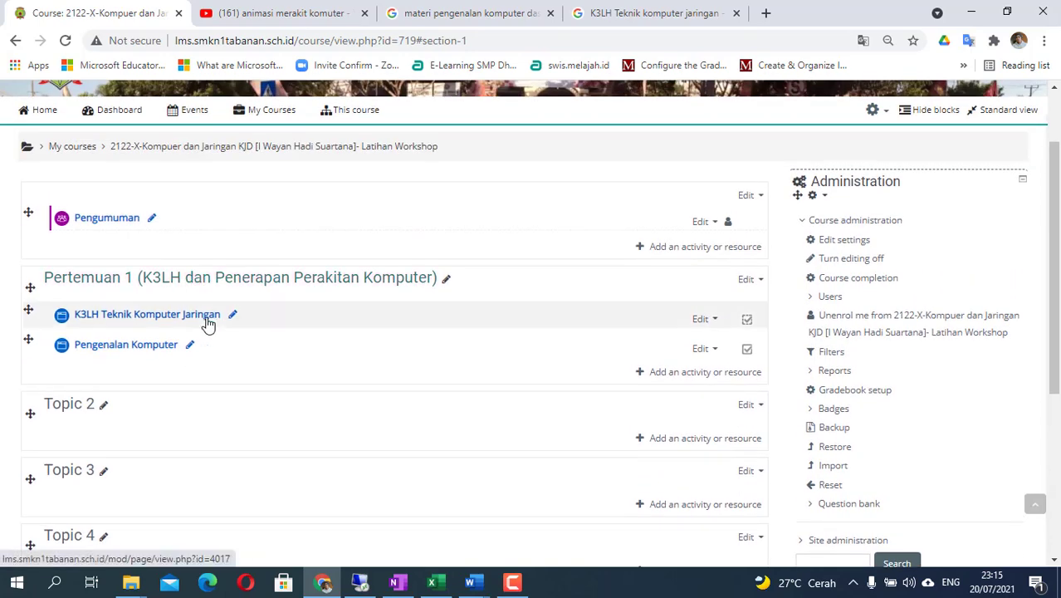
- Choose Page under Resources in Pertemuan 1's activity chooser and add it
click(674, 376)
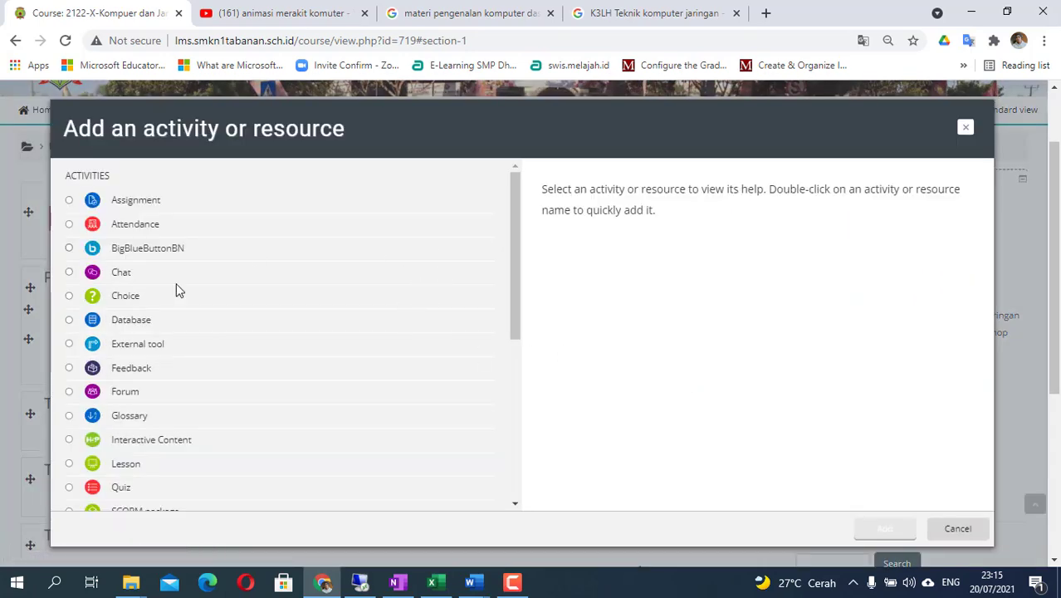
scroll(137, 464, down, 4)
click(125, 475)
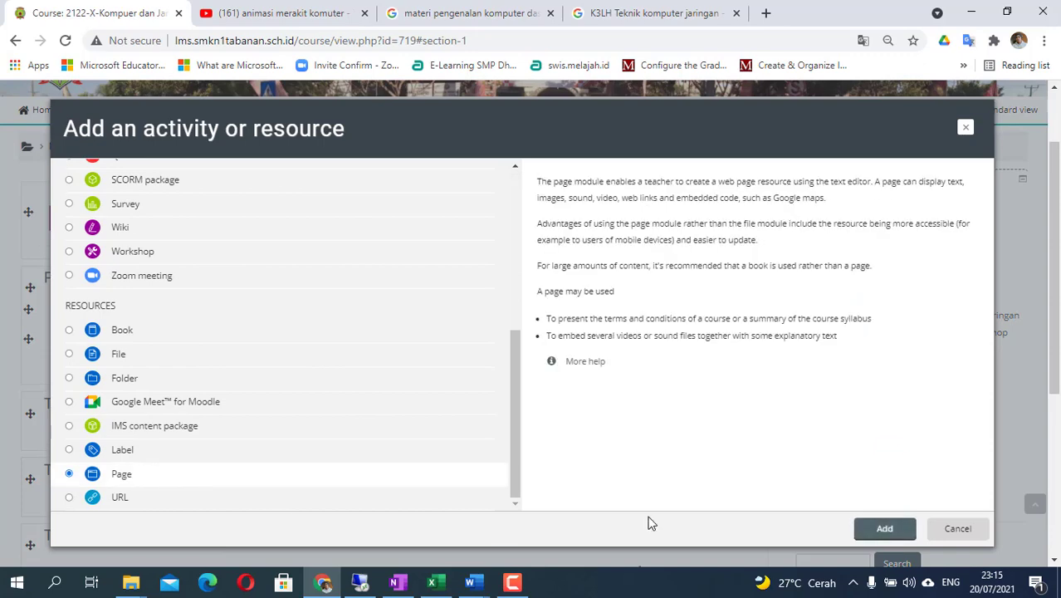
click(884, 530)
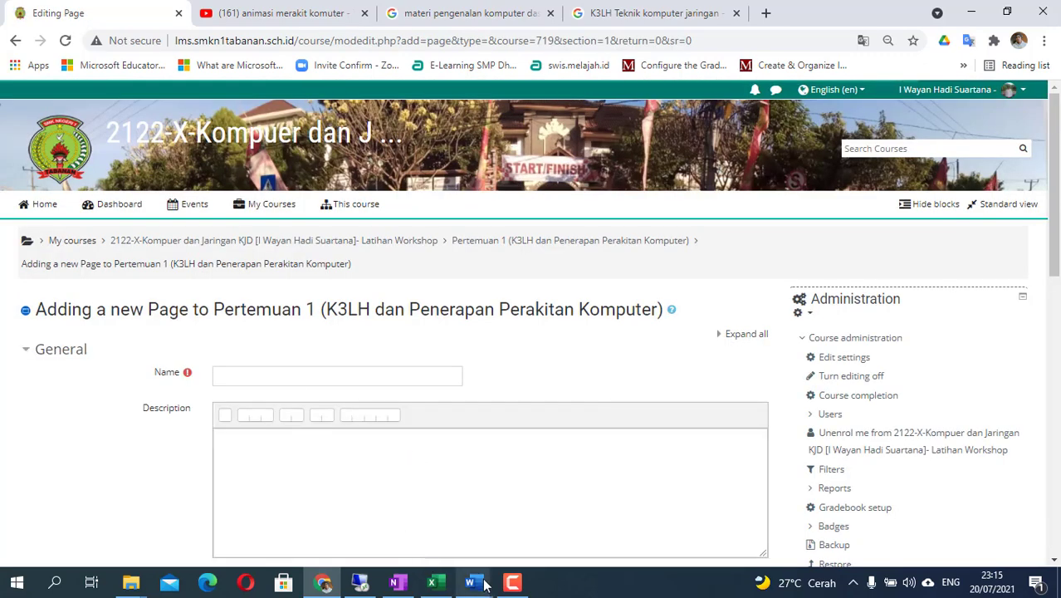
- Copy the 'HARDWARE (PERANGKAT KERAS)' heading from modul-hardware.doc
mouse_move(486, 585)
click(722, 522)
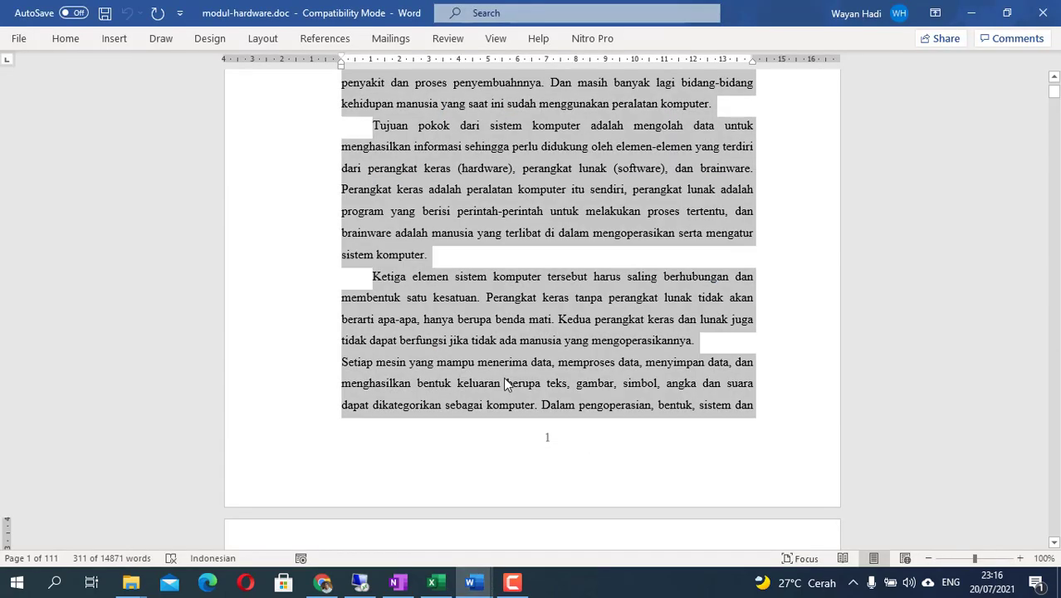
scroll(483, 415, down, 15)
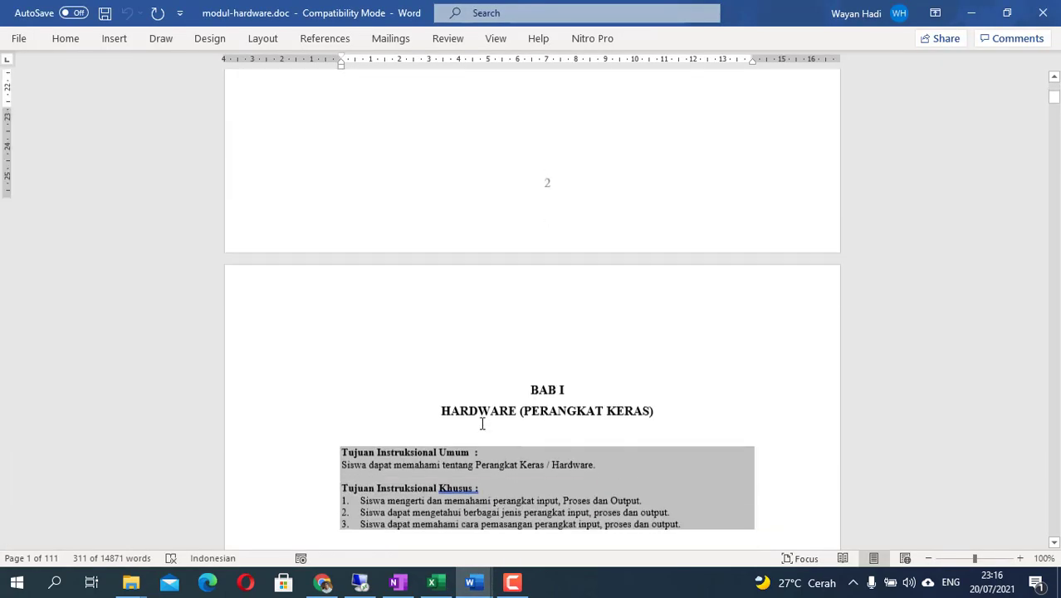
scroll(482, 423, down, 1)
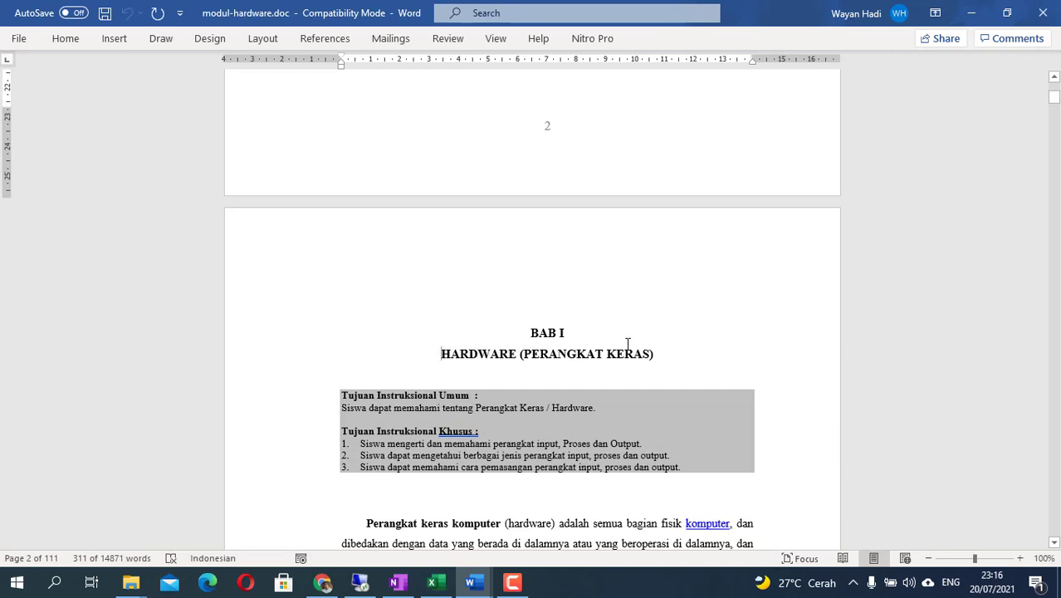
shift+click(655, 357)
right_click(589, 360)
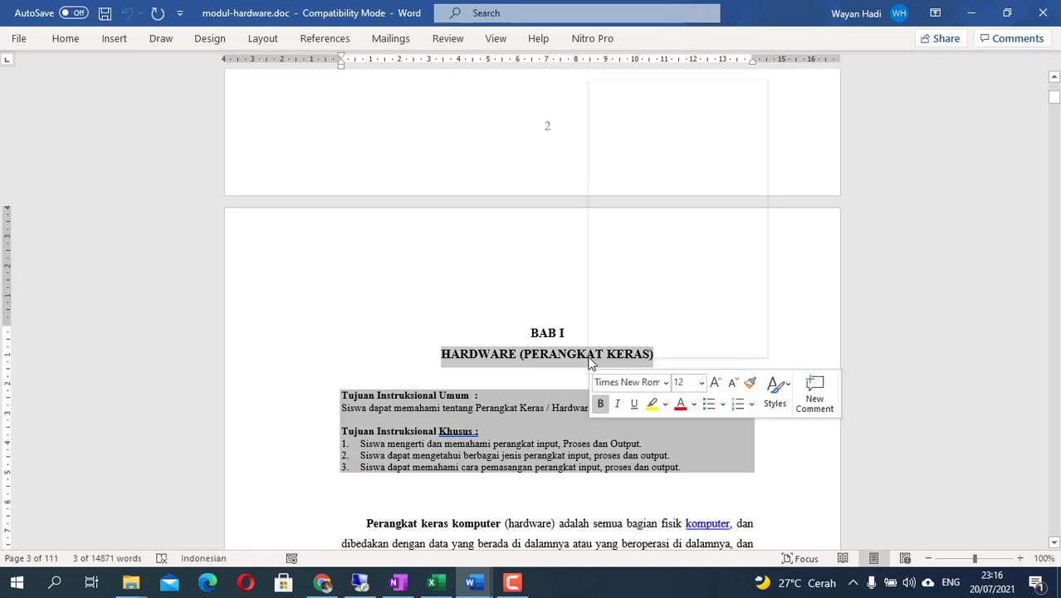
click(630, 117)
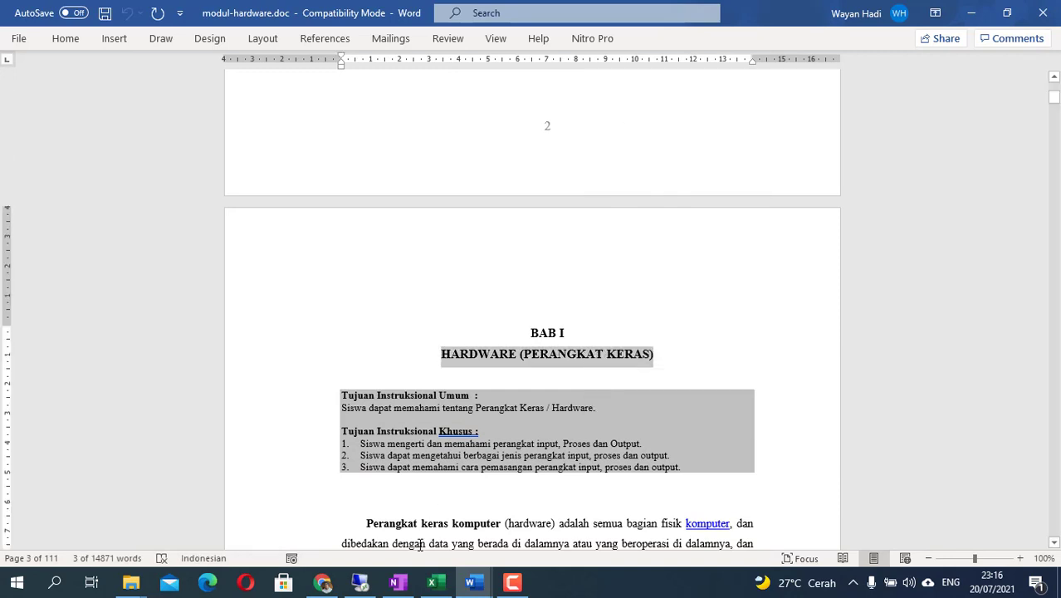
- Paste 'HARDWARE (PERANGKAT KERAS)' as the new Moodle page's name and go back to modul-hardware.doc
click(322, 584)
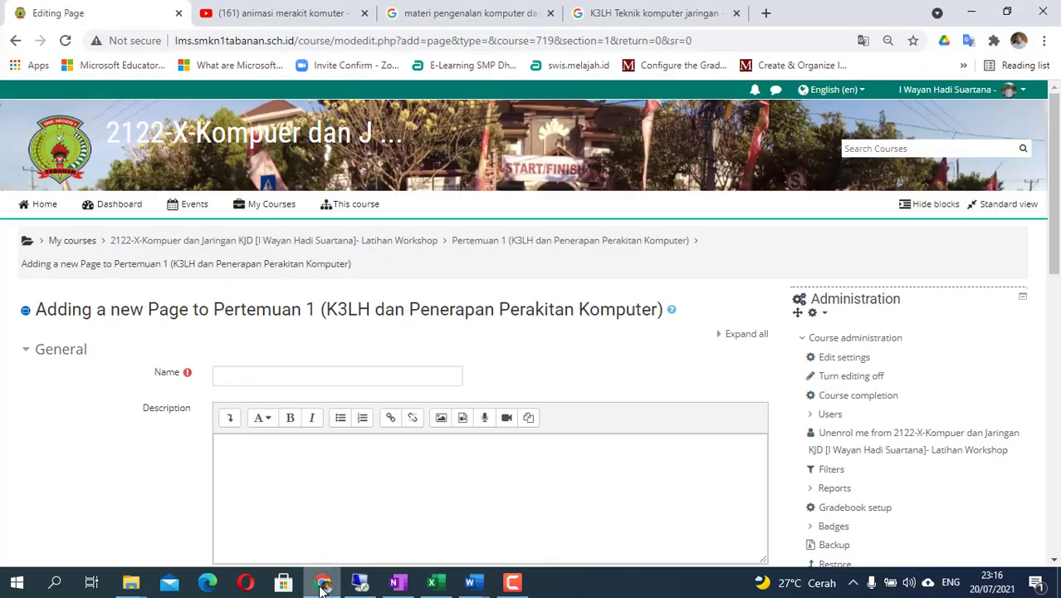
right_click(273, 378)
click(322, 255)
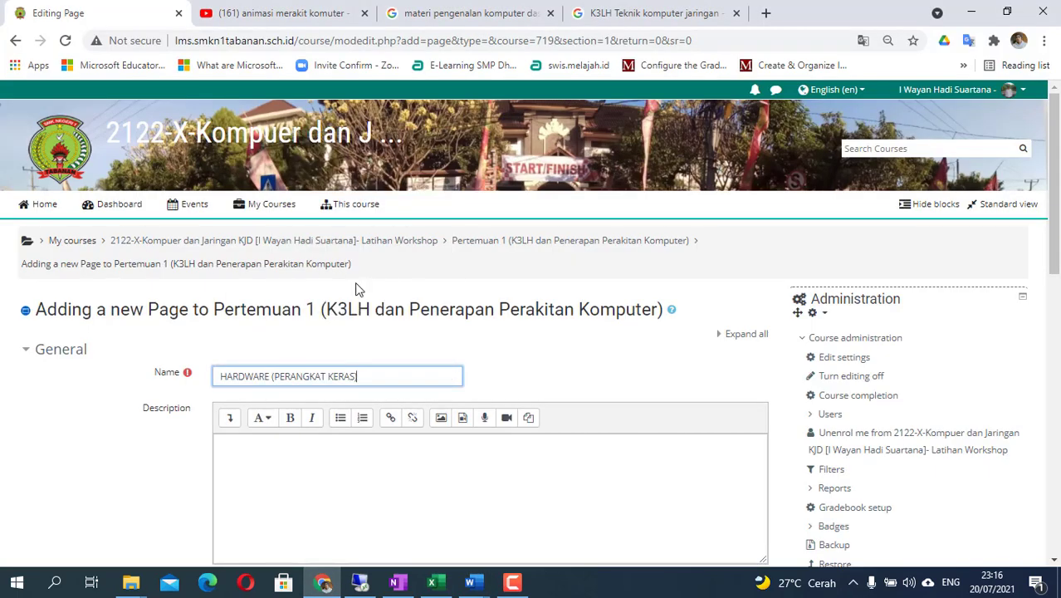
click(470, 583)
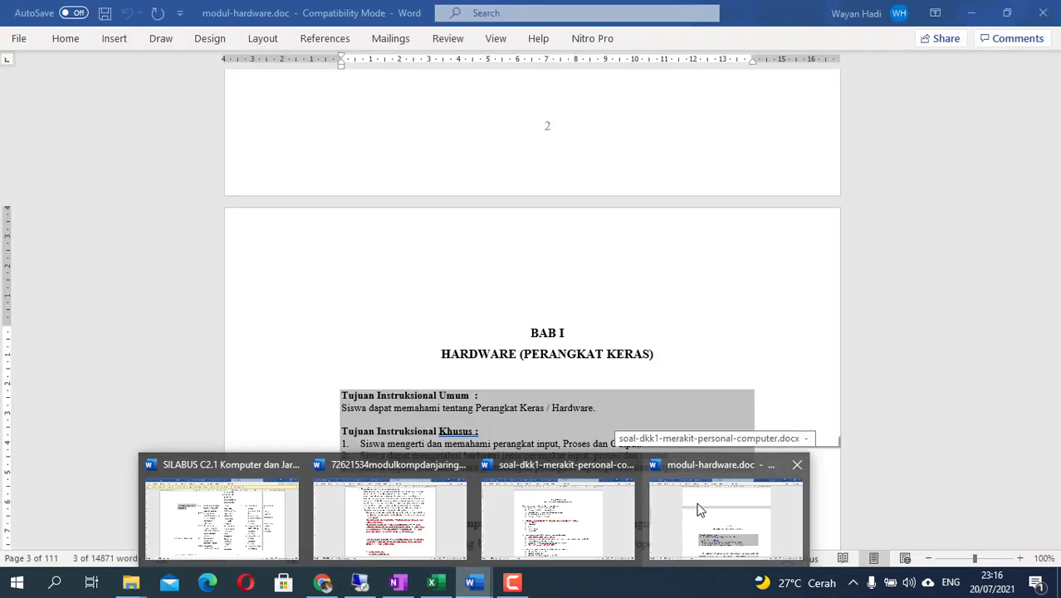
click(699, 510)
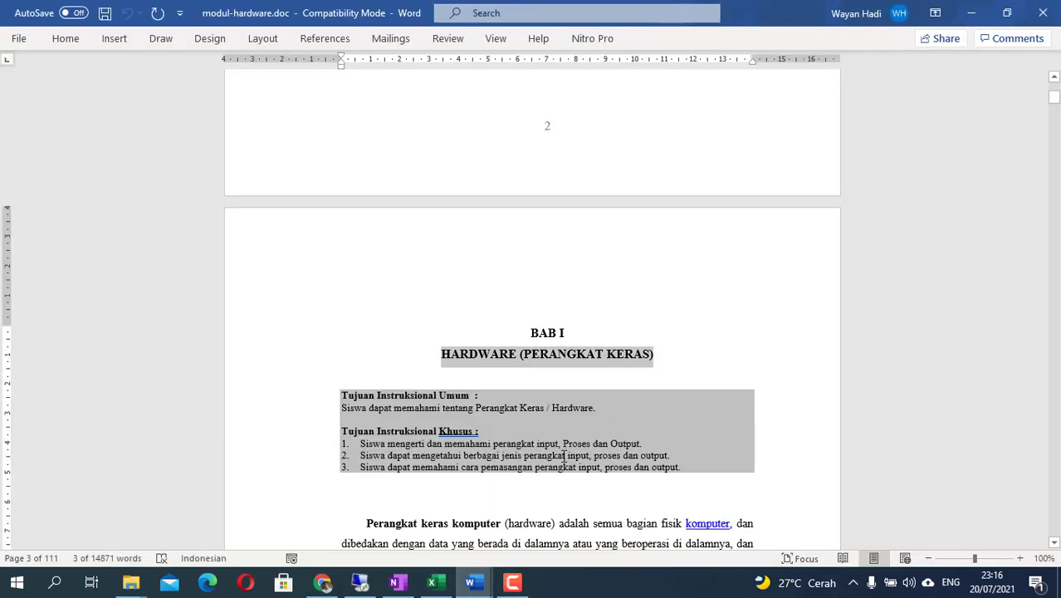
- Page through the Word module to find where the BAB I chapter ends
scroll(458, 449, down, 2)
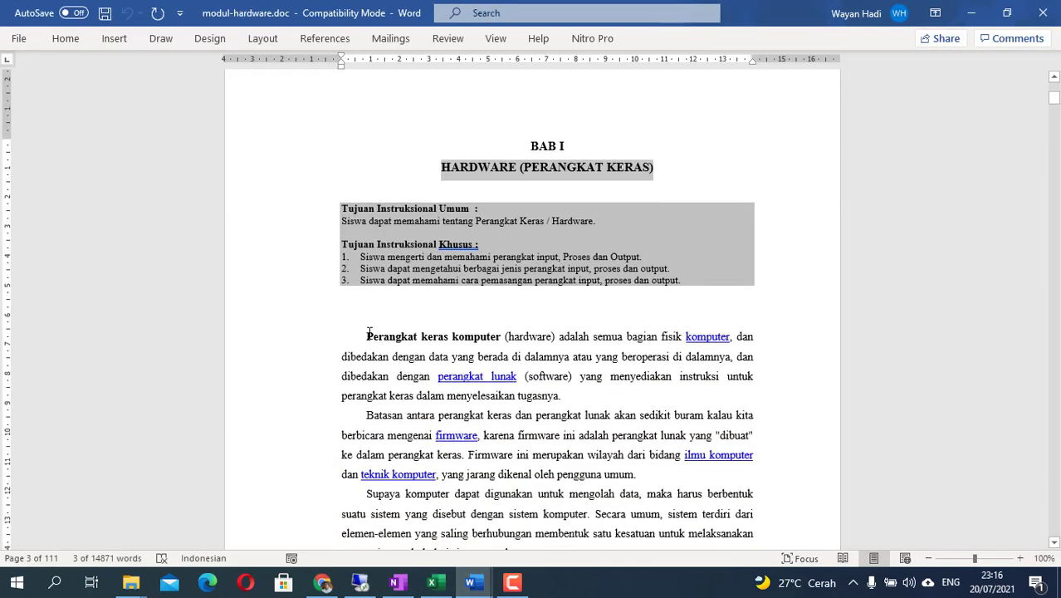
drag(367, 341, 465, 481)
scroll(670, 273, down, 15)
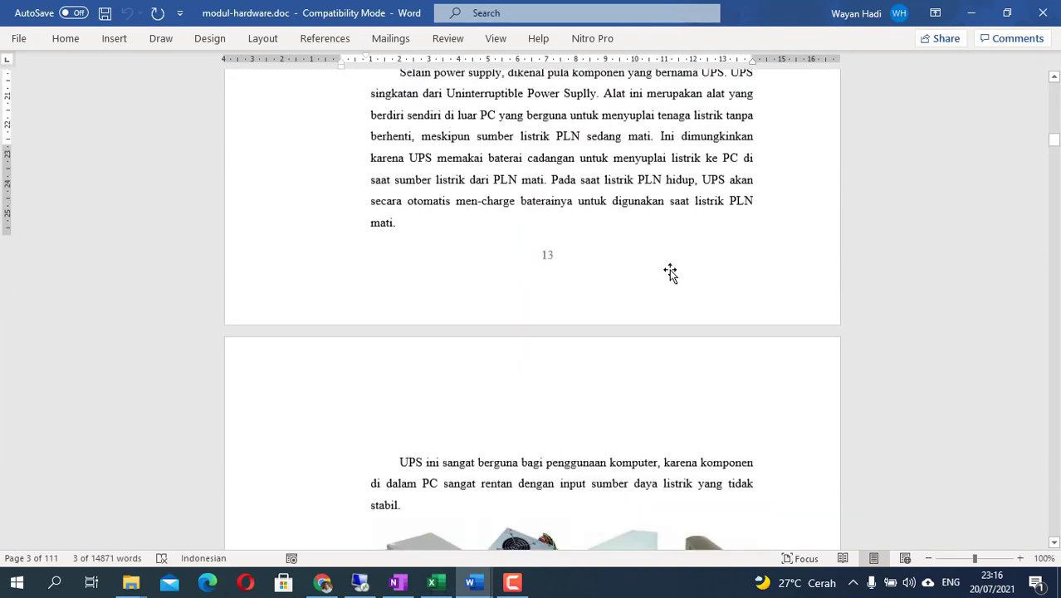
scroll(872, 140, down, 15)
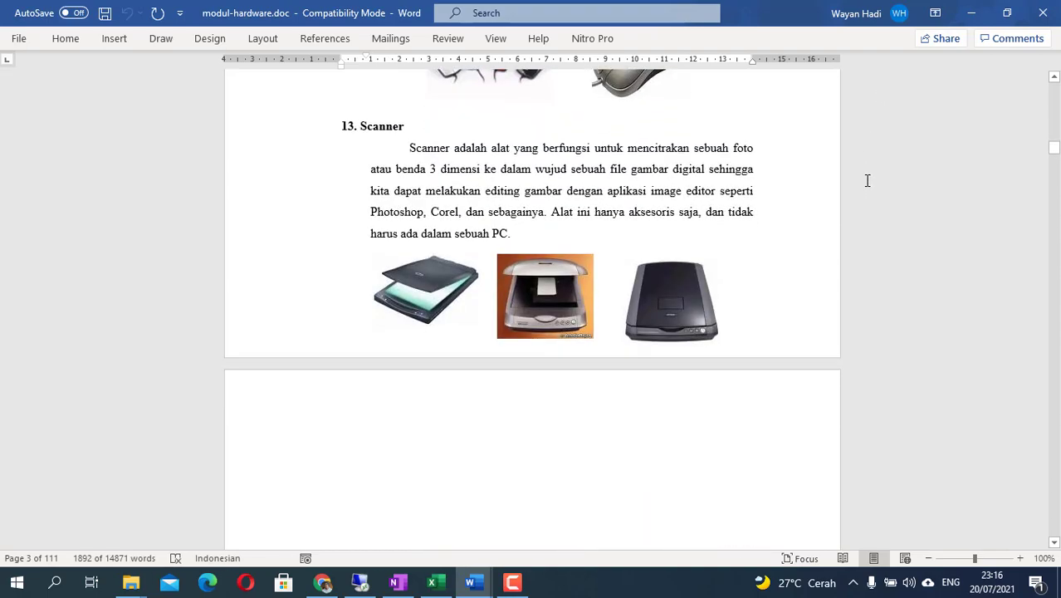
click(867, 178)
scroll(867, 180, down, 20)
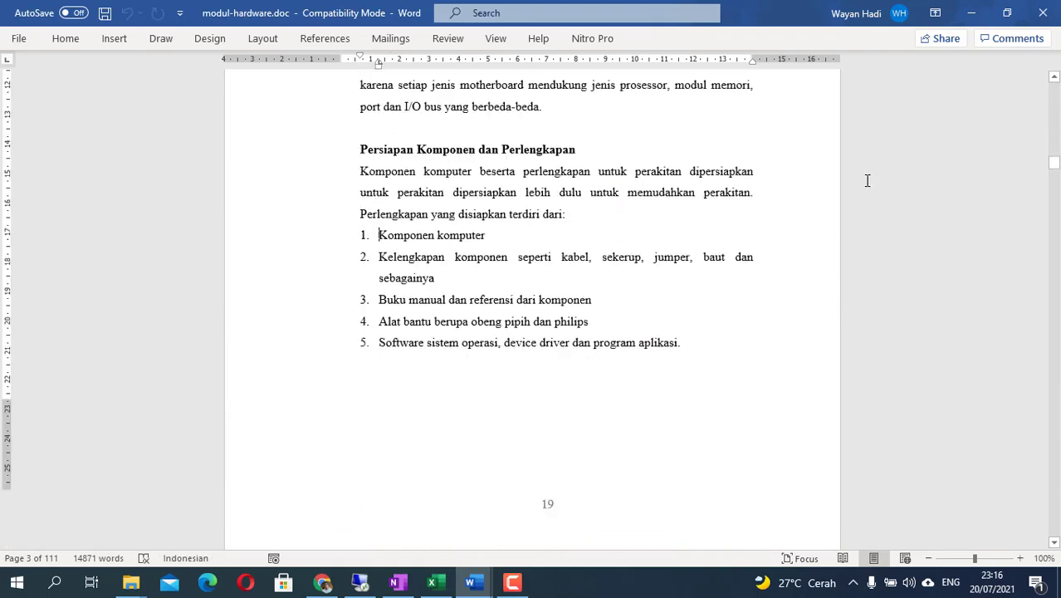
key(Page_Down)
key(Page_Down)
key(Page_Down)
key(Page_Down)
key(Page_Down)
key(Page_Down)
key(Page_Down)
key(Page_Down)
key(Page_Down)
key(Page_Down)
key(Page_Down)
key(Page_Down)
key(Page_Down)
key(Page_Down)
key(Page_Down)
key(Page_Down)
key(Page_Down)
key(Page_Down)
key(Page_Down)
key(Page_Down)
key(Page_Down)
key(Page_Down)
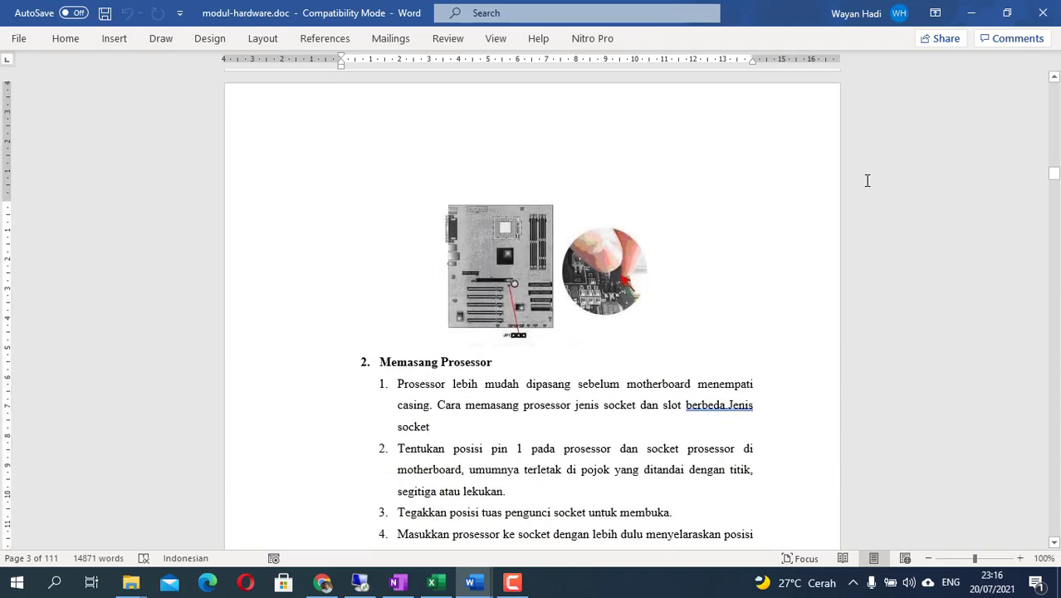
key(Page_Down)
key(Page_Down)
key(Page_Down)
key(Page_Down)
key(Page_Down)
key(Page_Down)
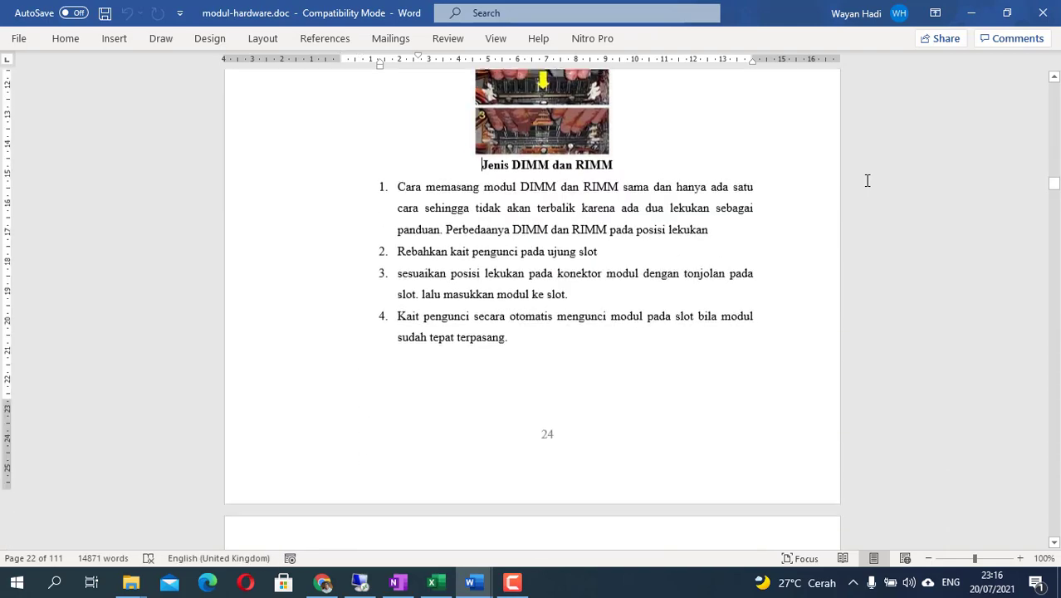
key(Page_Down)
key(Page_Down)
key(Page_Down)
key(Page_Down)
key(Page_Down)
key(Page_Down)
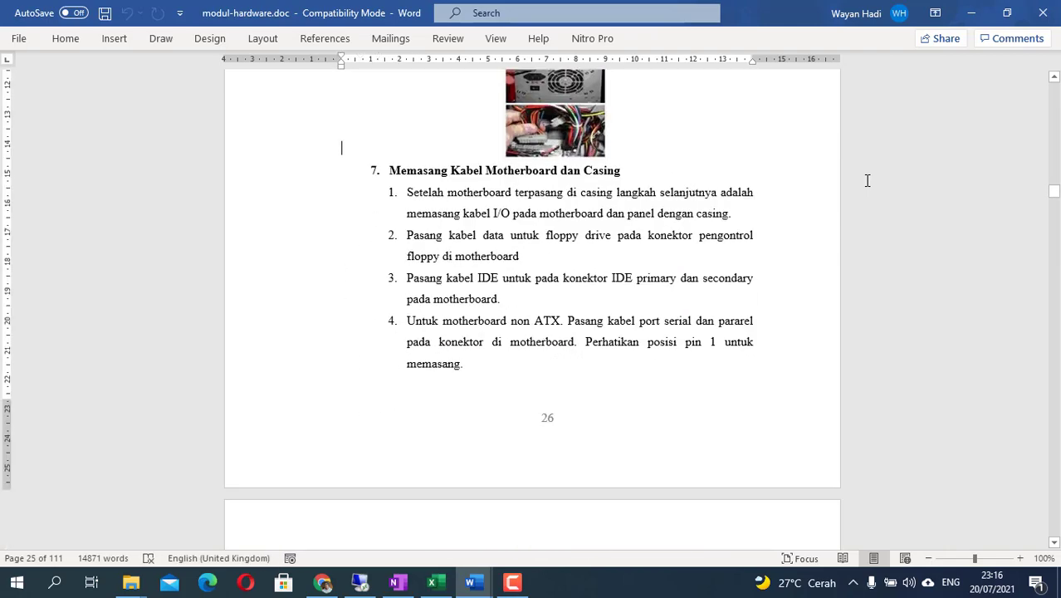
key(Page_Down)
key(Page_Down)
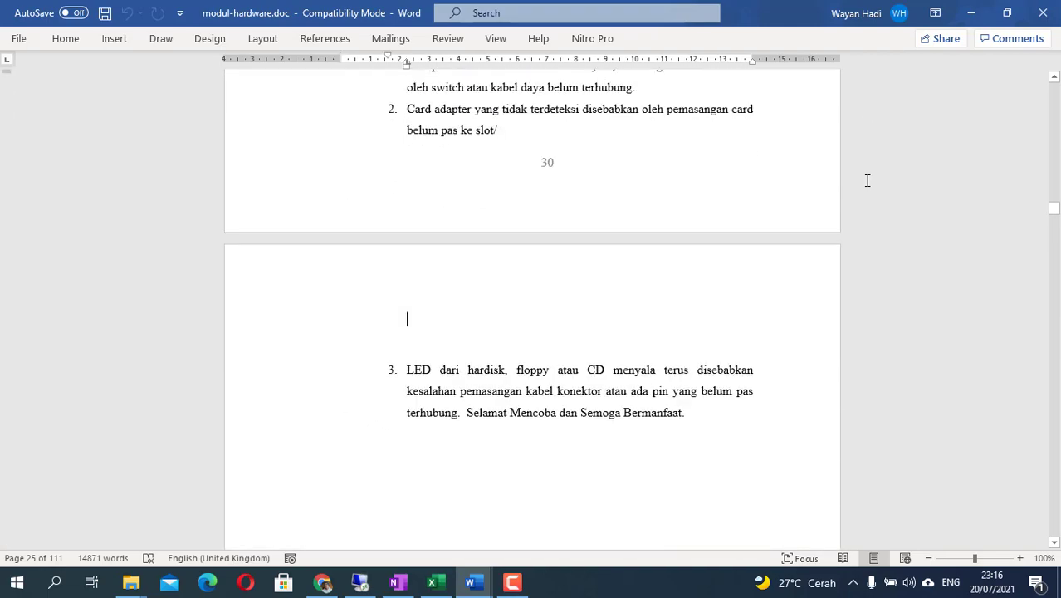
key(Page_Up)
key(Page_Up)
key(Page_Up)
key(Page_Up)
key(Page_Up)
key(Page_Up)
key(Page_Up)
key(Page_Up)
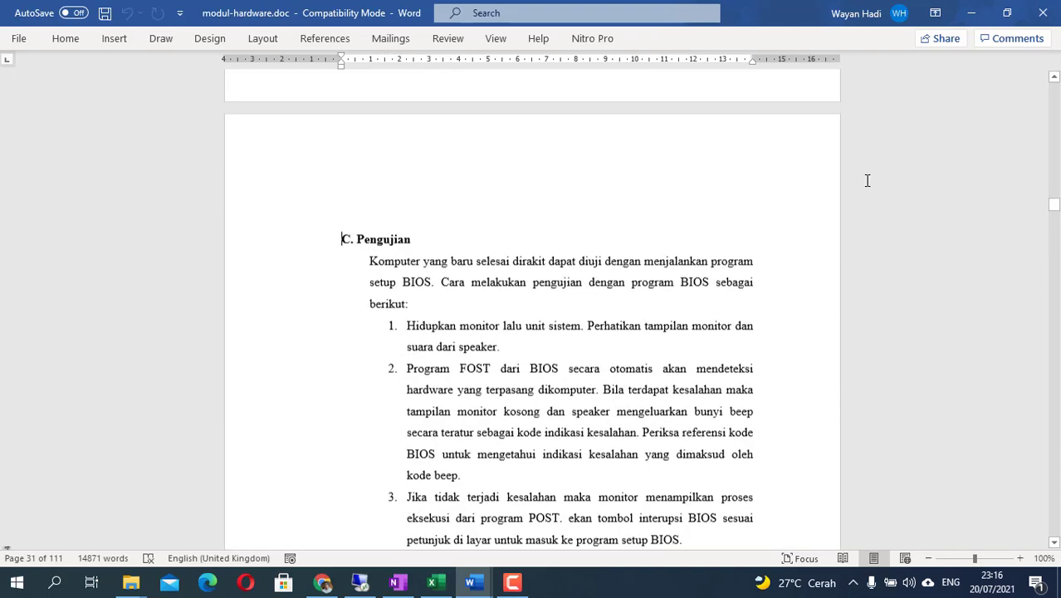
key(Page_Up)
key(Page_Up)
key(Page_Up)
key(Page_Up)
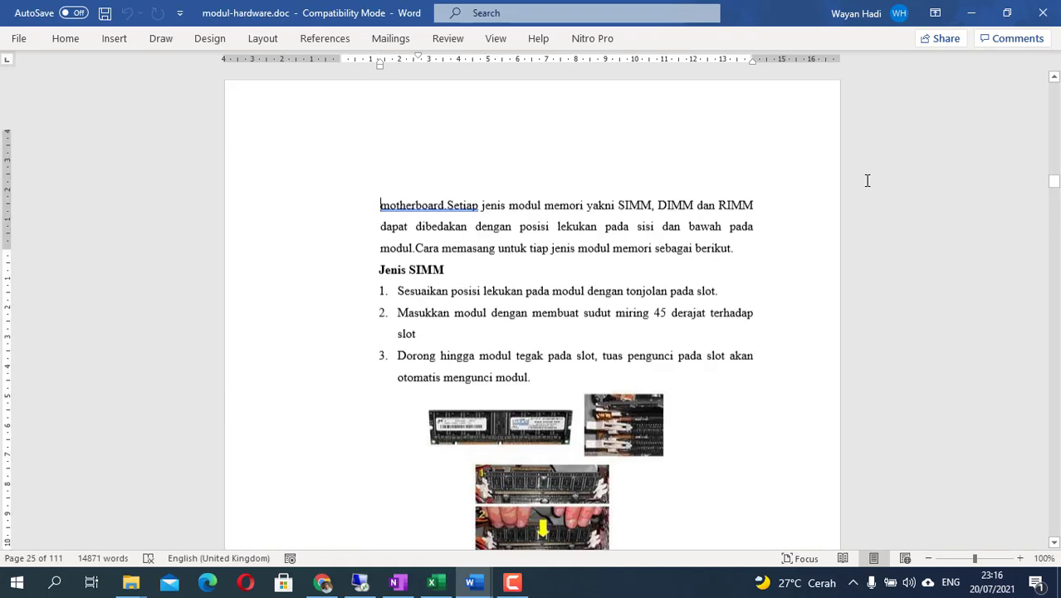
key(Page_Up)
key(Page_Up)
key(Page_Up)
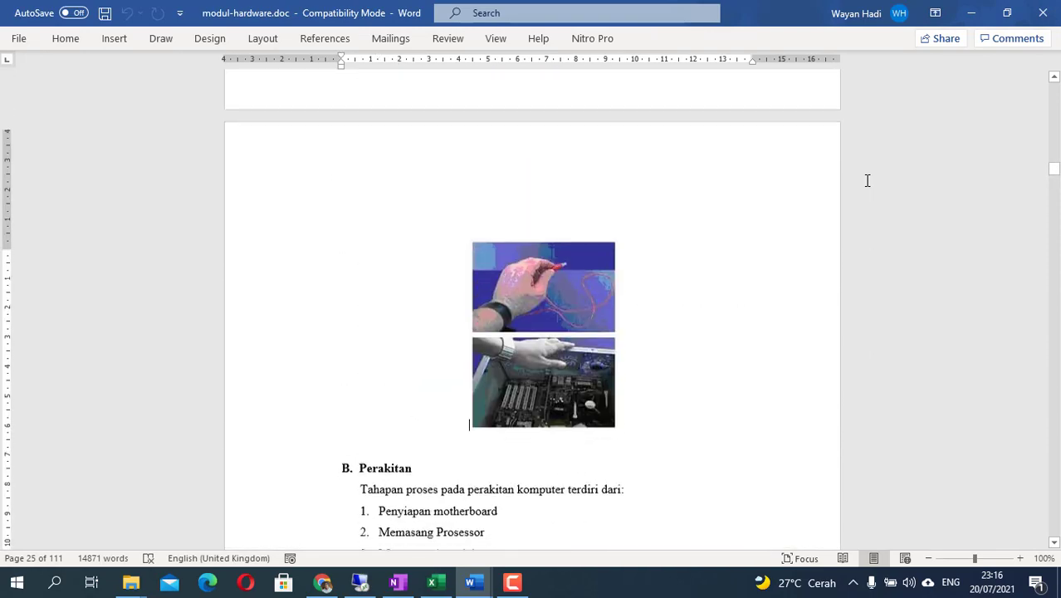
key(Page_Up)
key(Page_Up)
key(Page_Up)
key(Page_Up)
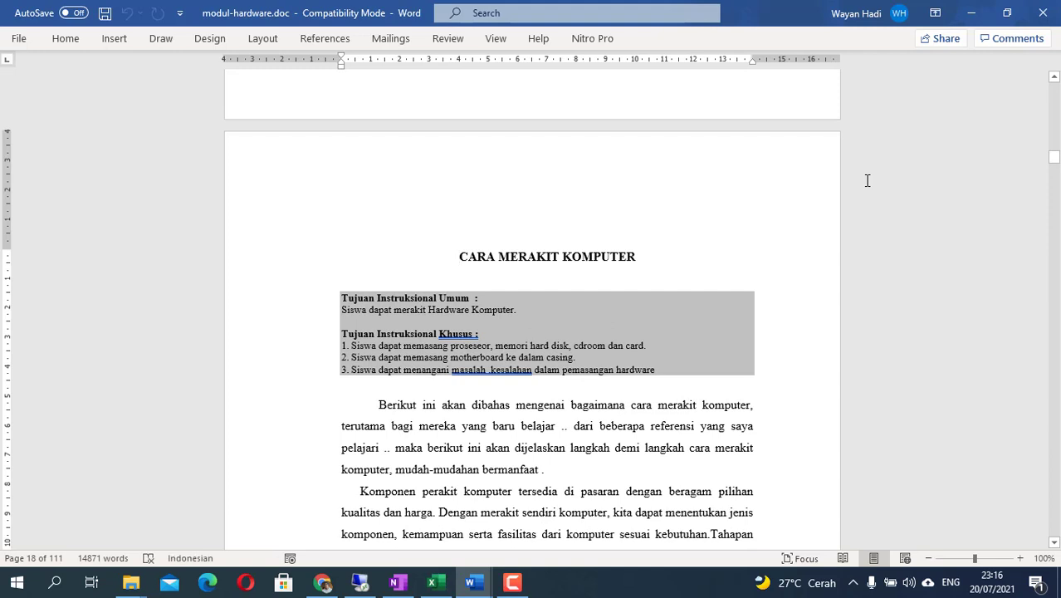
key(Page_Up)
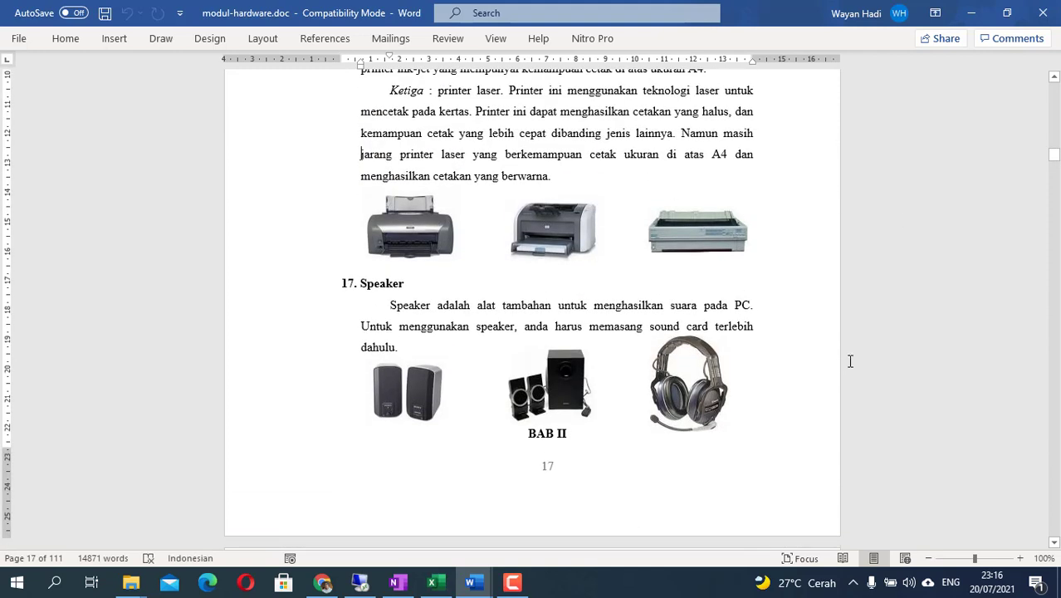
- Try a selection from the printer text down to BAB II, then clear it
shift+click(592, 436)
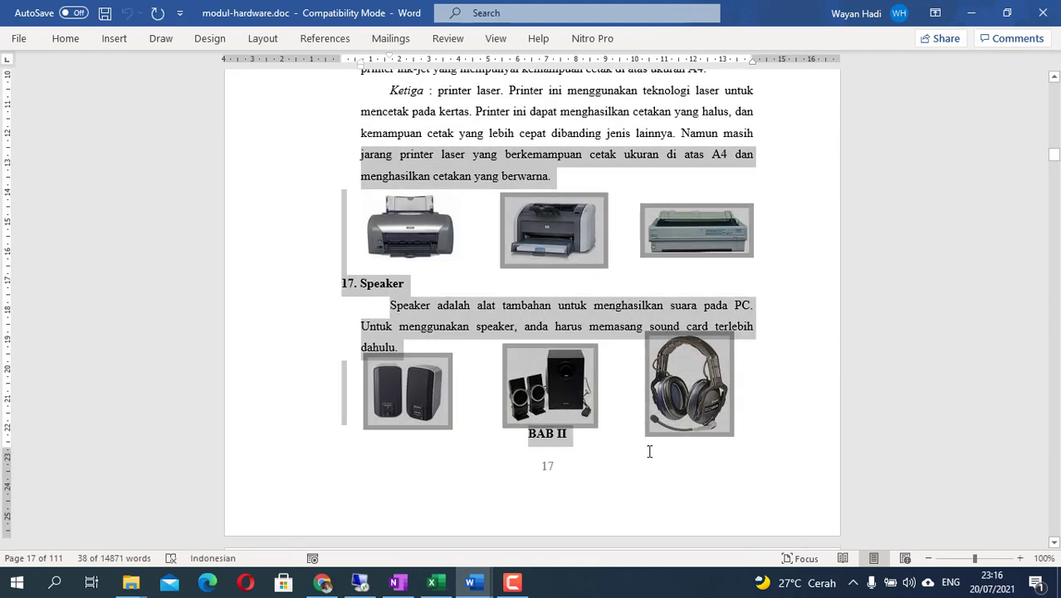
scroll(556, 239, up, 3)
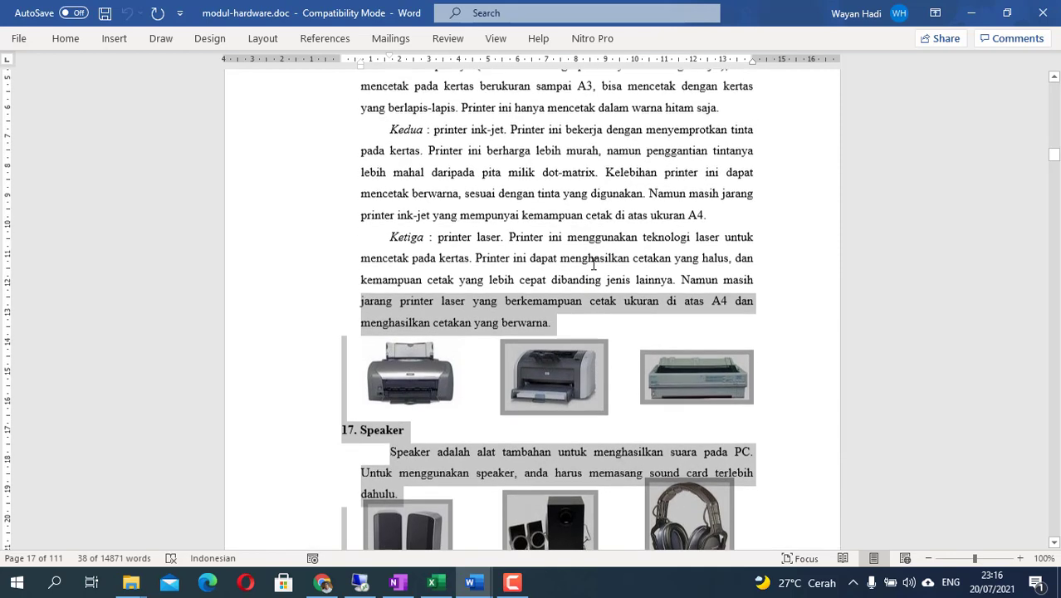
scroll(628, 308, down, 4)
click(735, 356)
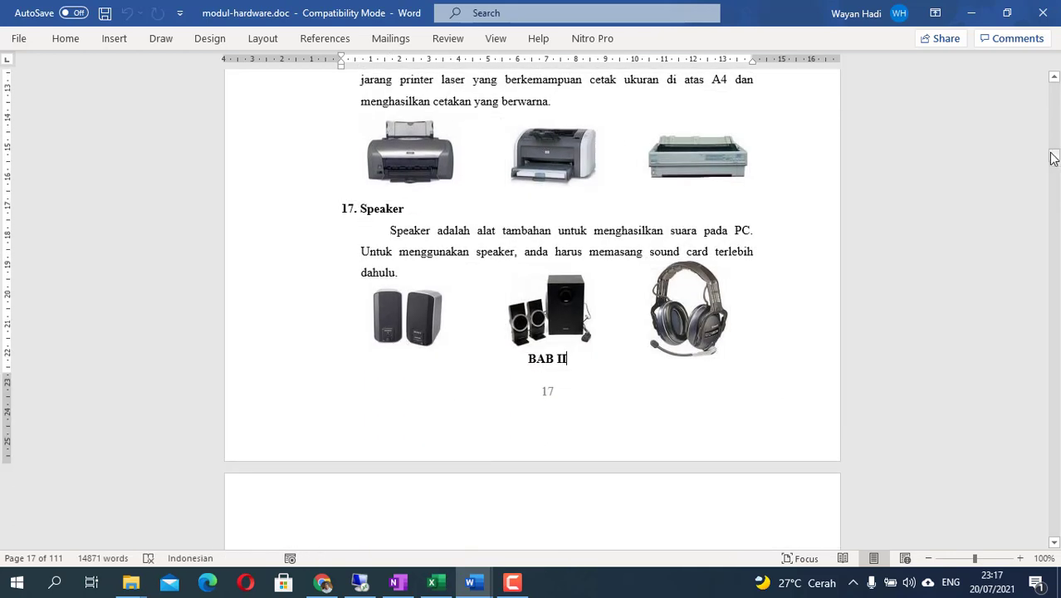
drag(1053, 158, 1053, 116)
scroll(737, 228, up, 3)
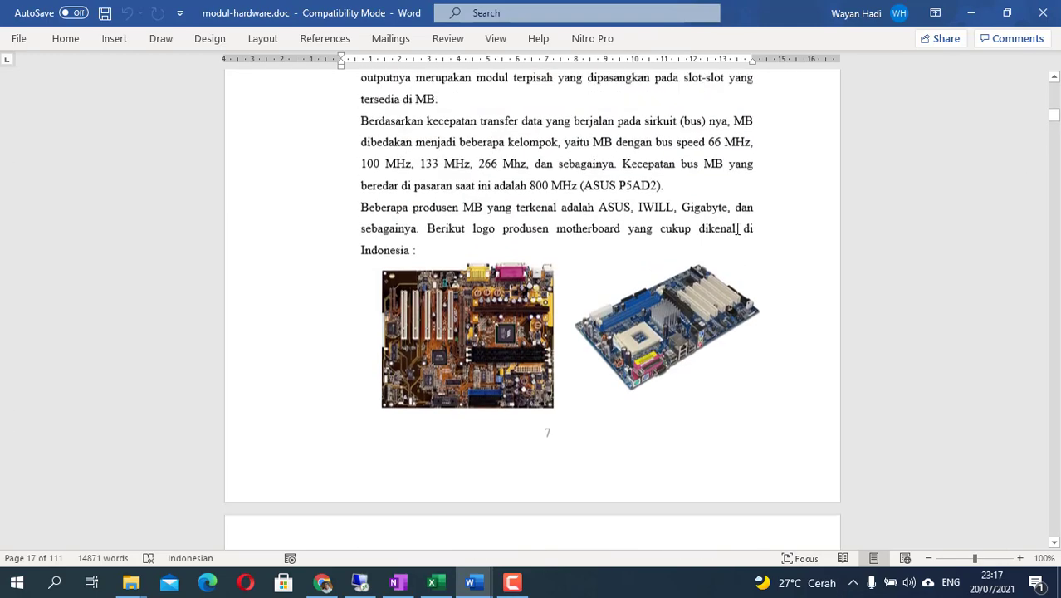
scroll(736, 225, down, 15)
scroll(735, 222, up, 4)
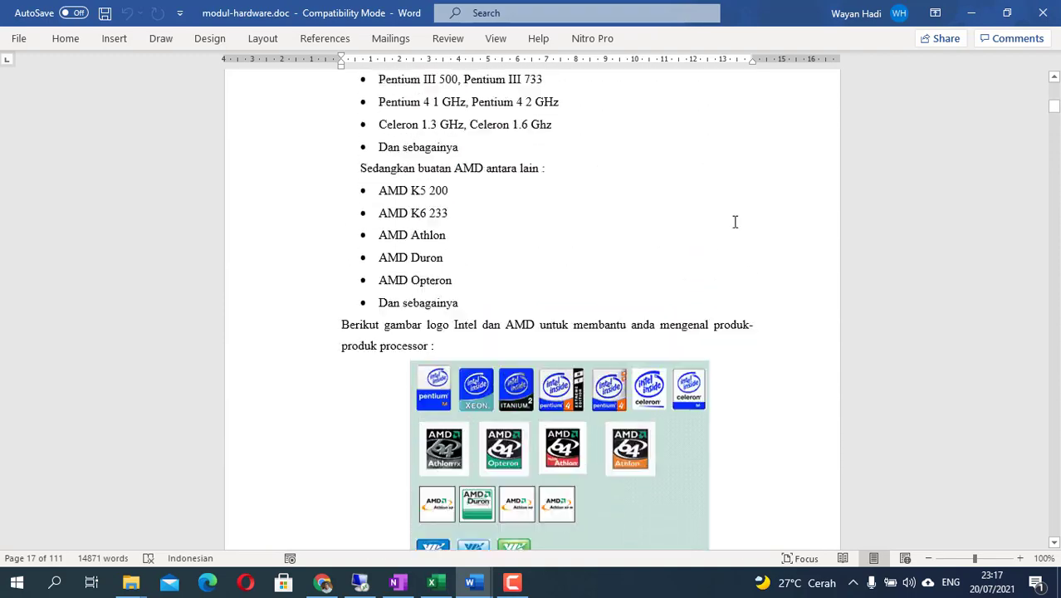
scroll(735, 222, up, 20)
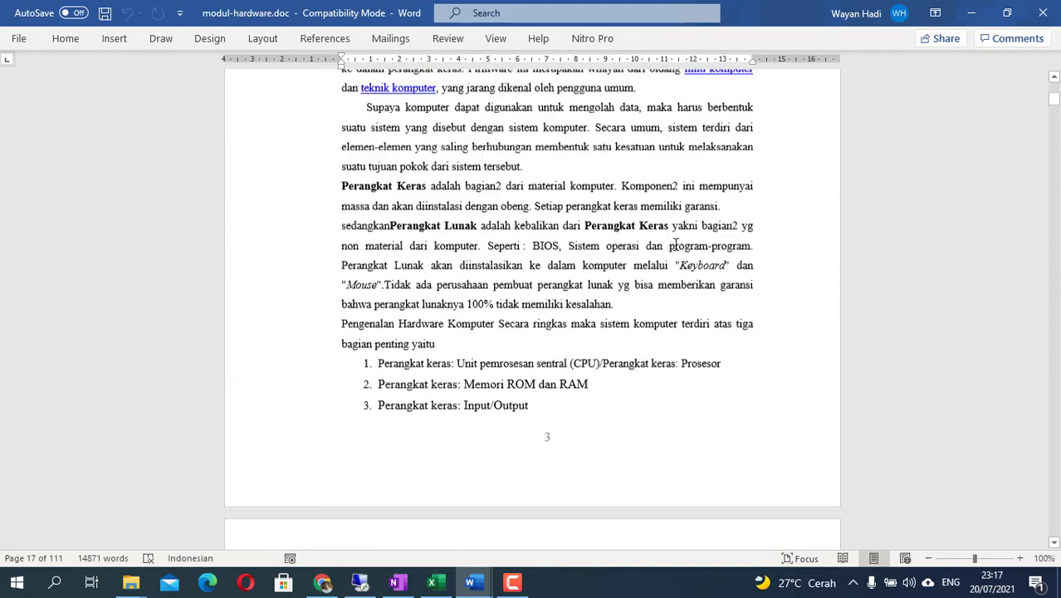
scroll(675, 243, up, 9)
scroll(625, 254, down, 3)
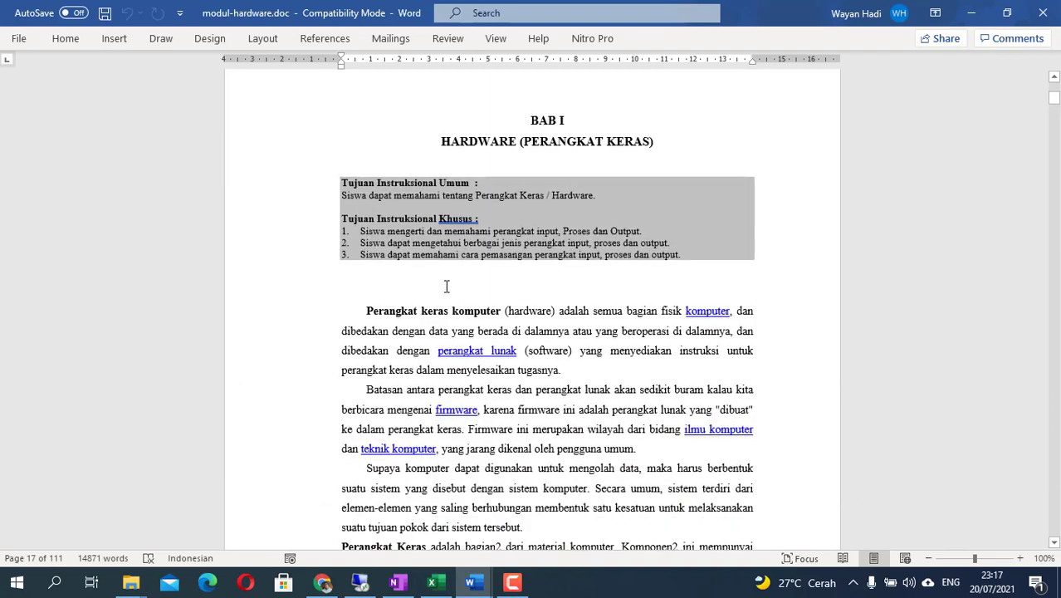
- Copy the BAB I text from 'Perangkat keras komputer' onward and return to the Moodle Page form
shift+click(367, 311)
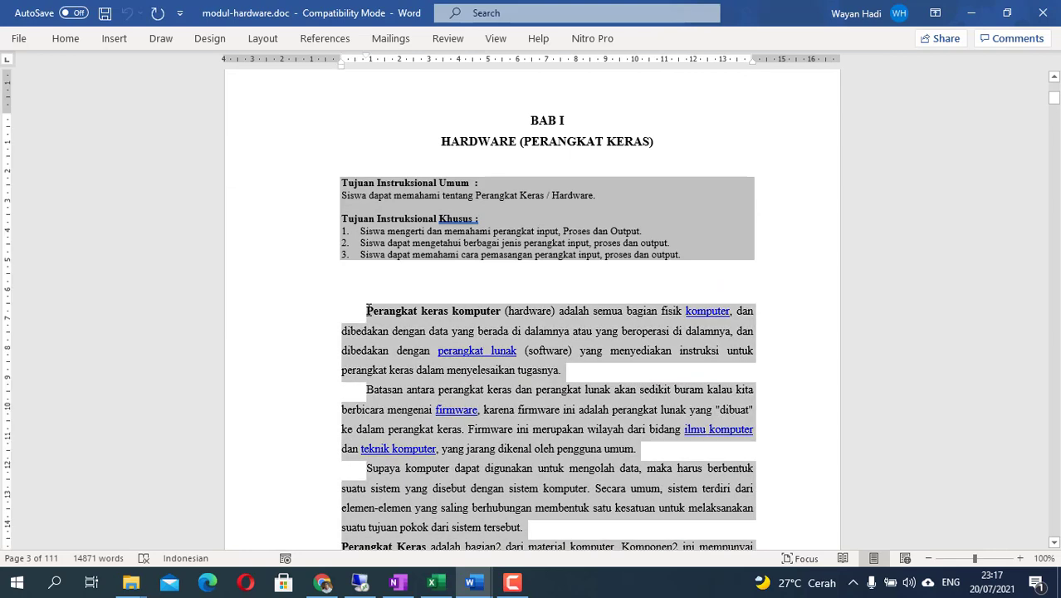
right_click(478, 330)
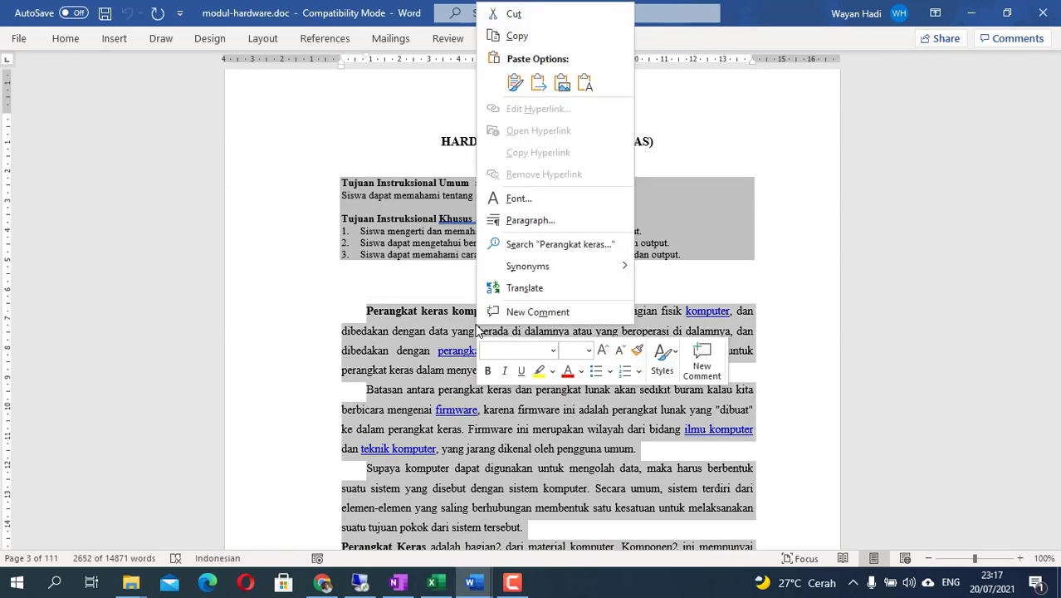
click(517, 36)
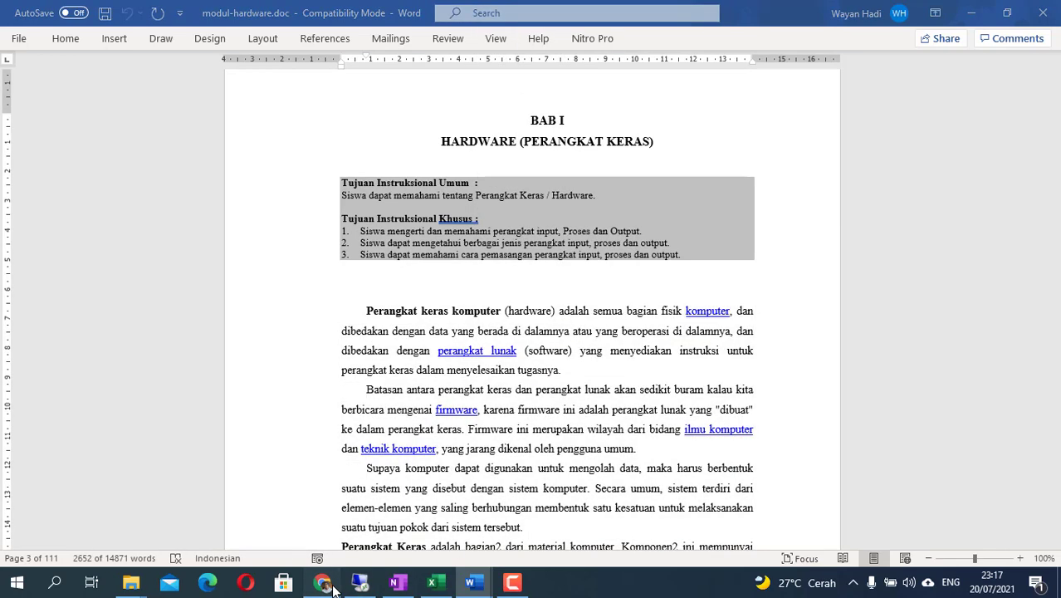
click(322, 583)
click(274, 466)
scroll(275, 466, down, 6)
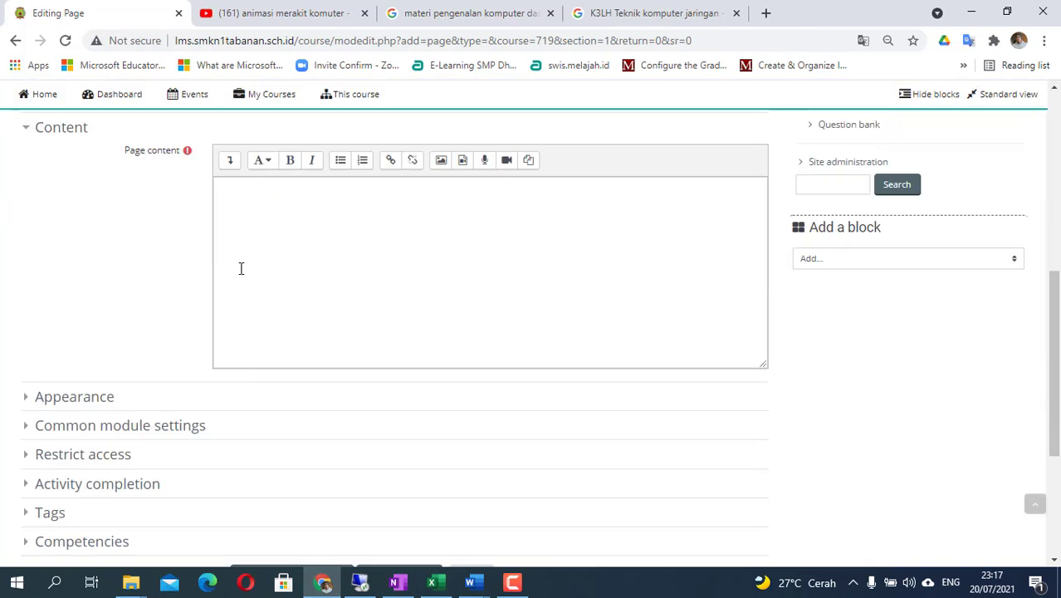
- Paste the copied BAB I hardware chapter into the Page content editor
scroll(239, 267, up, 2)
click(245, 343)
right_click(245, 343)
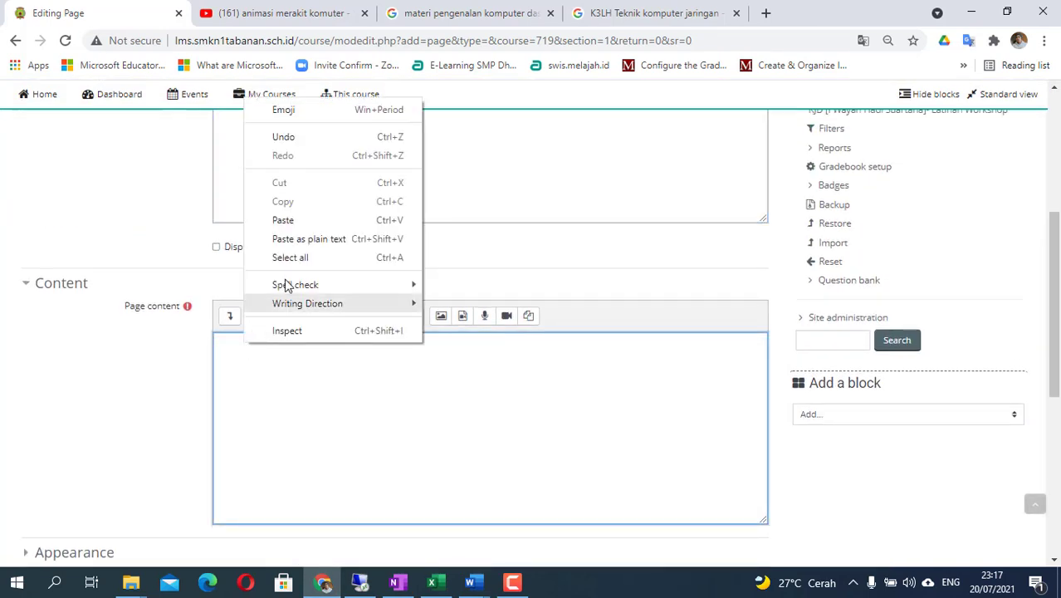
click(283, 220)
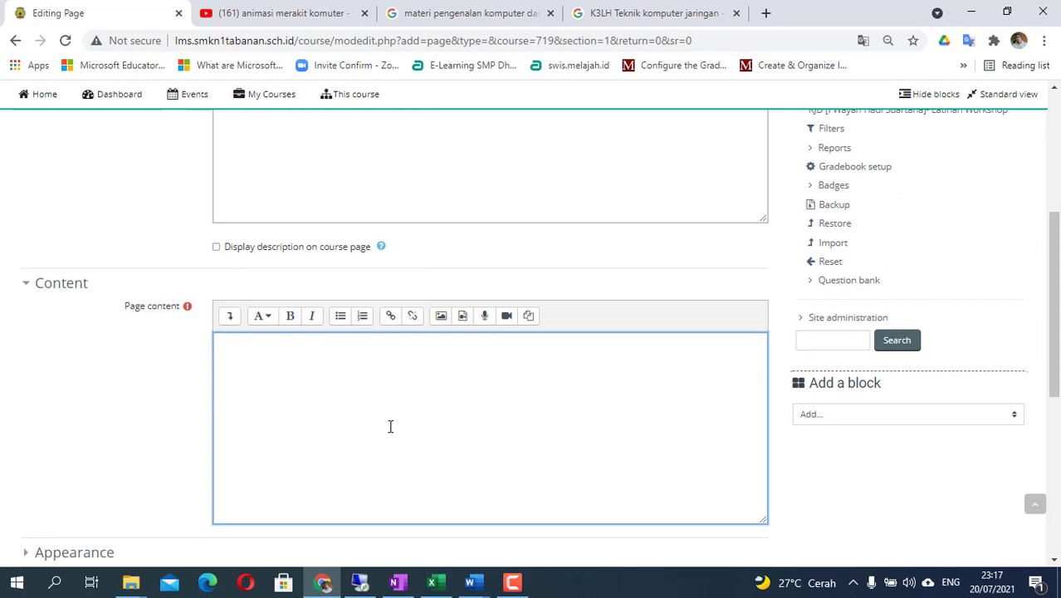
- Scroll through the pasted text covering RAM, ROM and Intel and AMD processors
scroll(362, 432, down, 10)
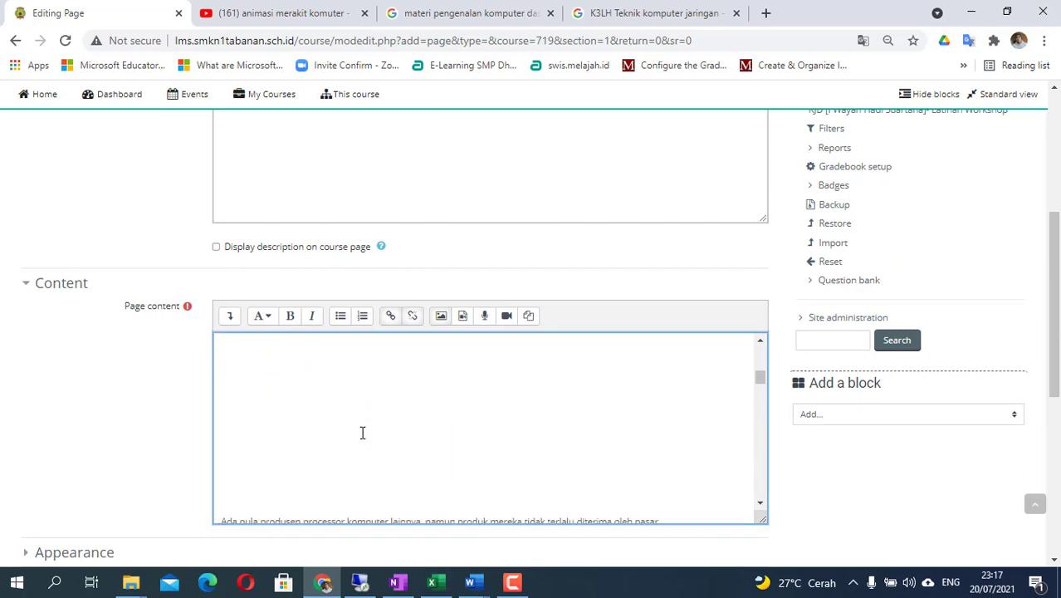
scroll(362, 433, down, 4)
scroll(381, 392, down, 5)
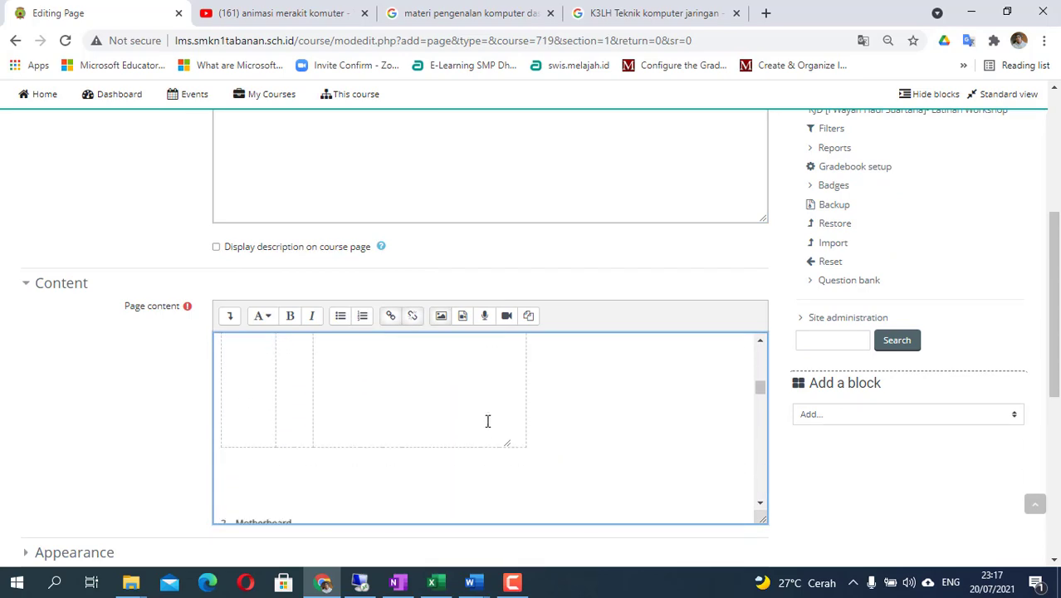
scroll(381, 423, down, 8)
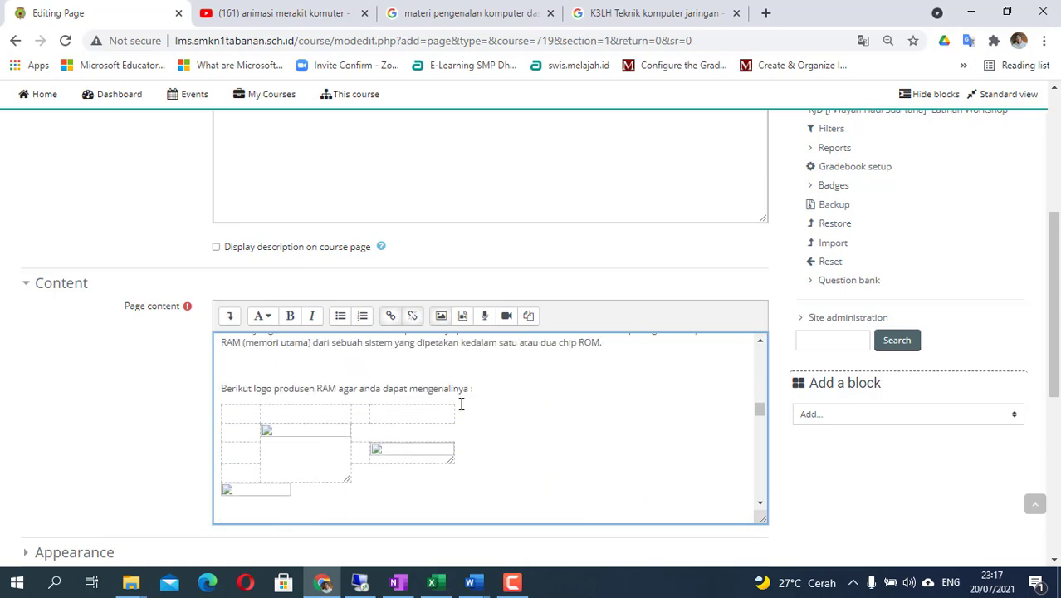
scroll(441, 410, up, 1)
drag(761, 412, 770, 349)
scroll(539, 401, down, 5)
scroll(537, 401, down, 5)
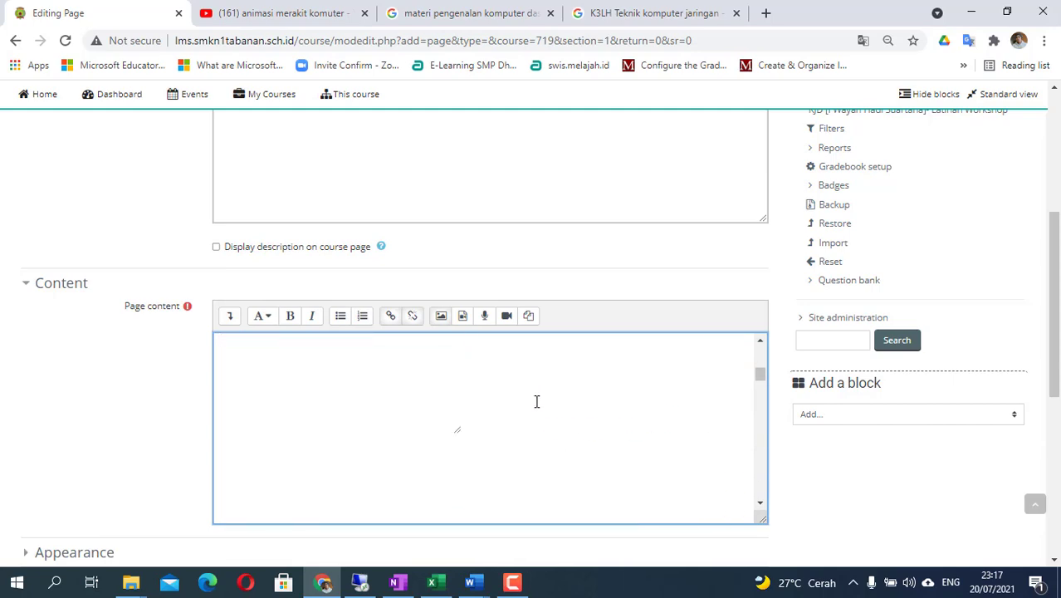
scroll(534, 403, down, 3)
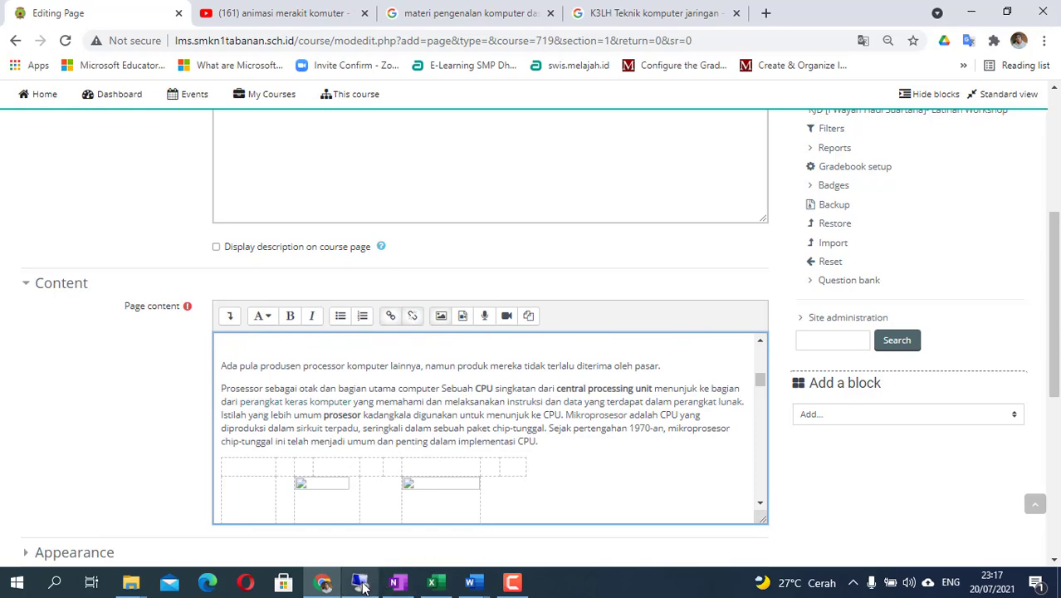
- Check the processor logo image in modul-hardware.doc in Word
click(470, 581)
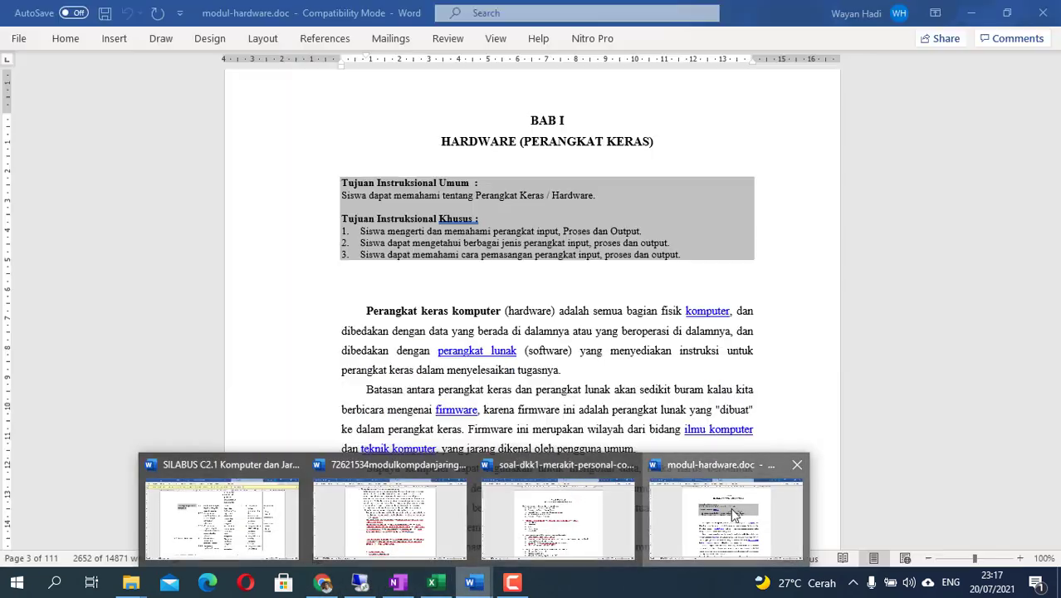
click(727, 519)
scroll(469, 341, down, 10)
scroll(468, 342, down, 15)
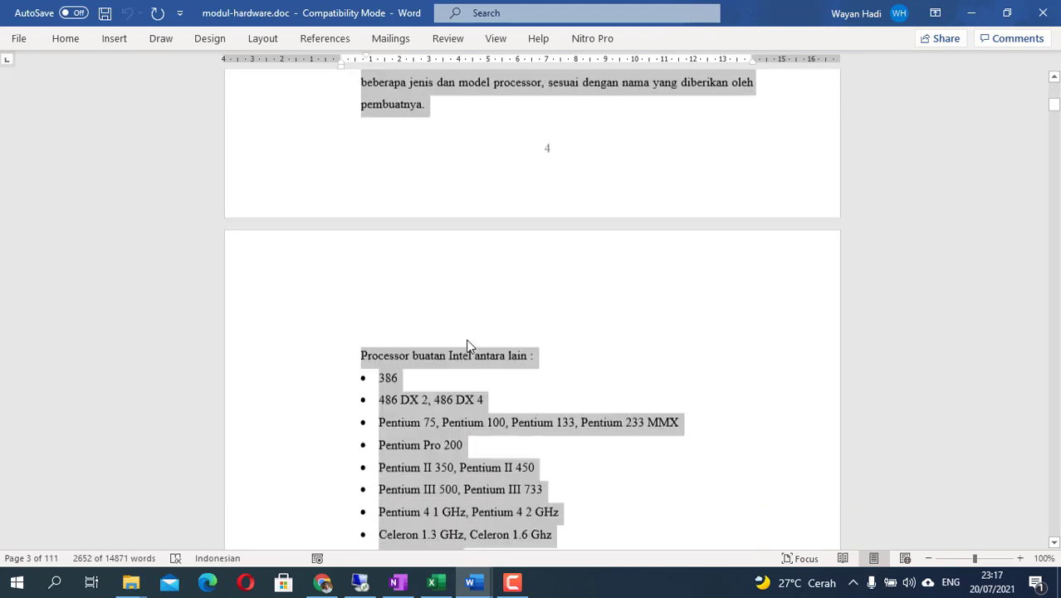
click(738, 300)
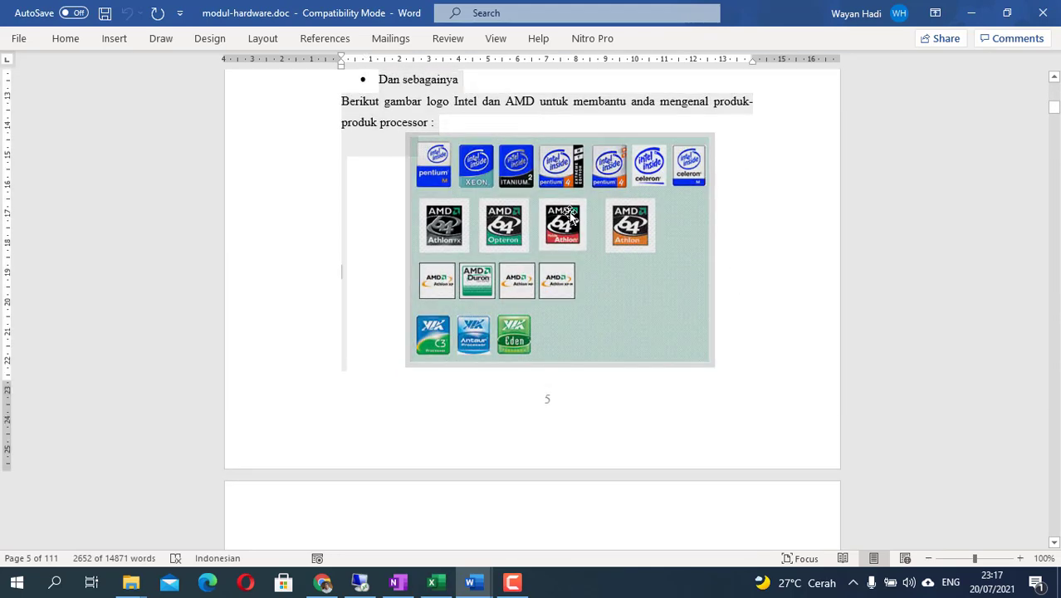
scroll(496, 248, up, 1)
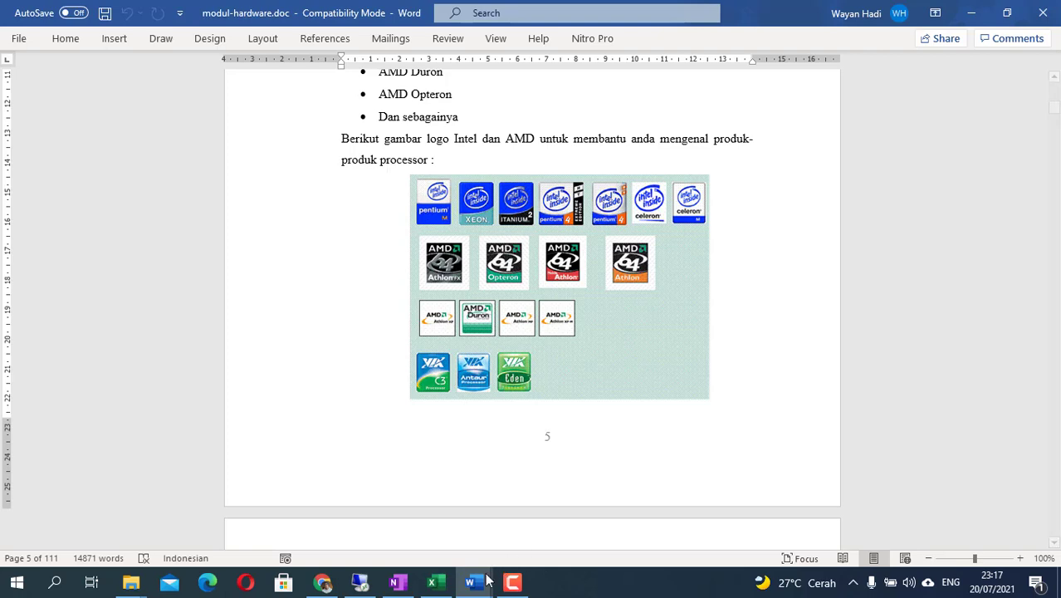
- Delete the broken image placeholder in Moodle's Page content, then bring modul-hardware.doc back
click(336, 584)
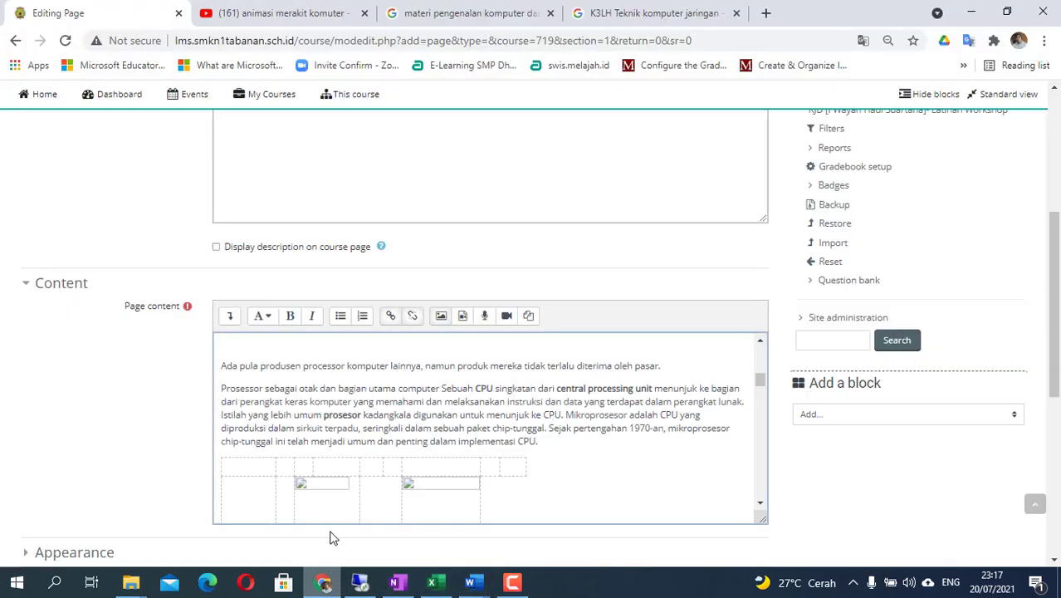
scroll(355, 431, up, 3)
scroll(358, 433, down, 3)
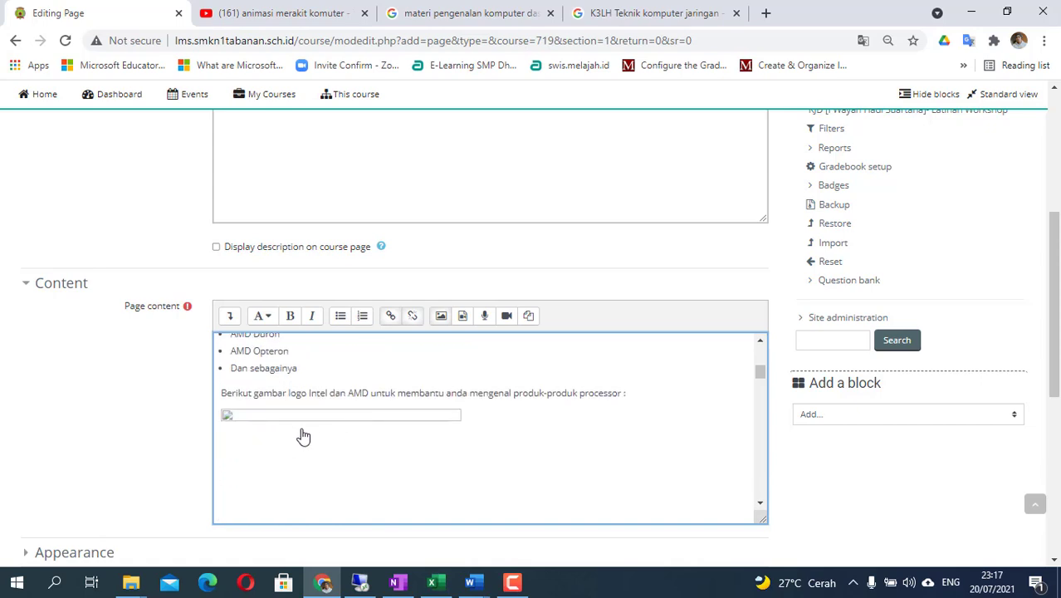
click(470, 404)
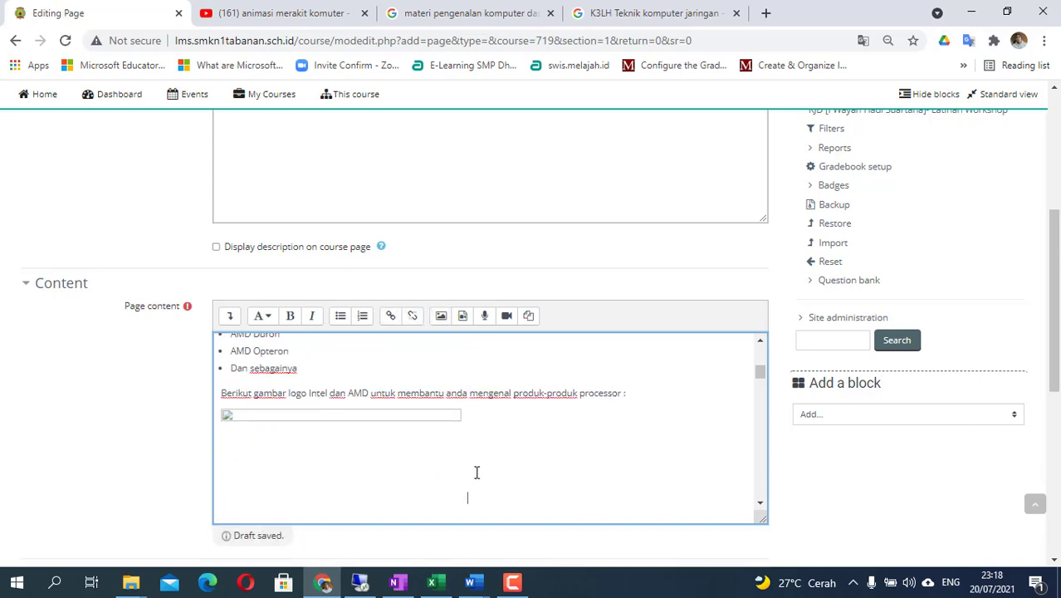
key(BackSpace)
key(BackSpace)
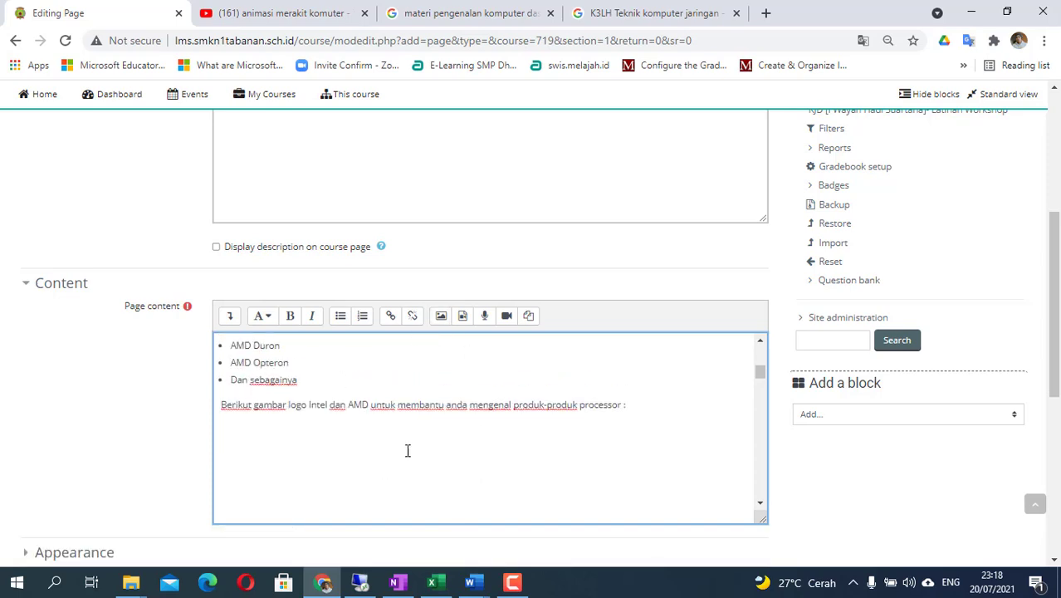
click(470, 582)
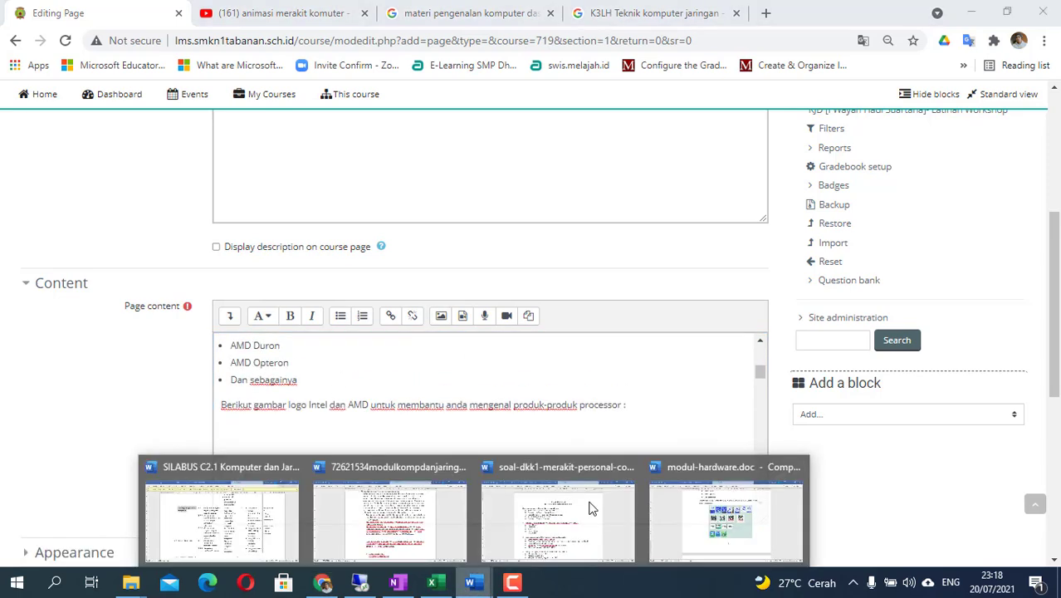
click(750, 506)
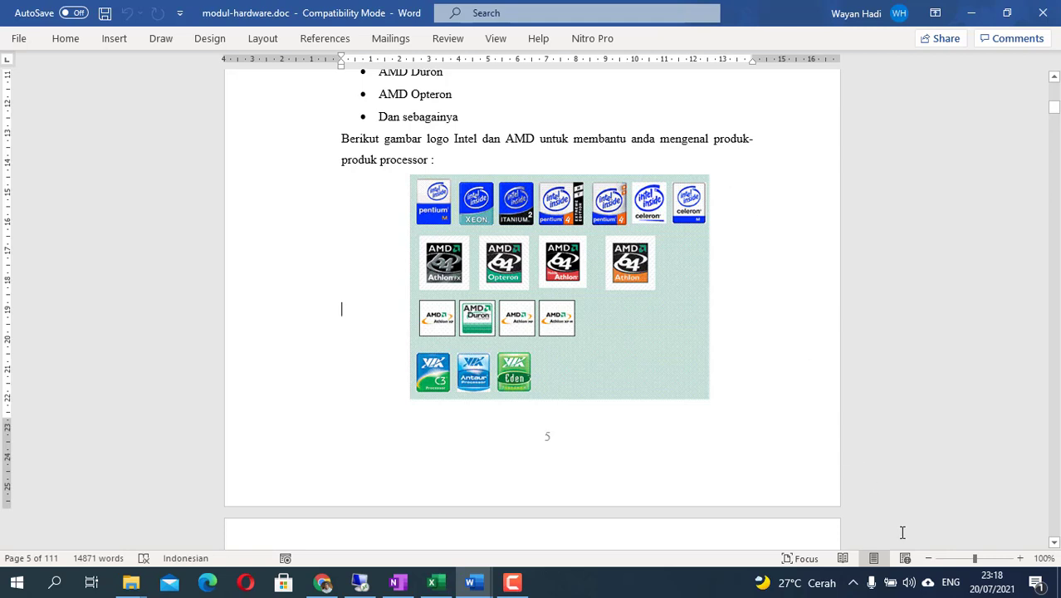
- Capture the Intel, AMD and VIA logo picture on page 5 with Lightshot and copy it
click(853, 582)
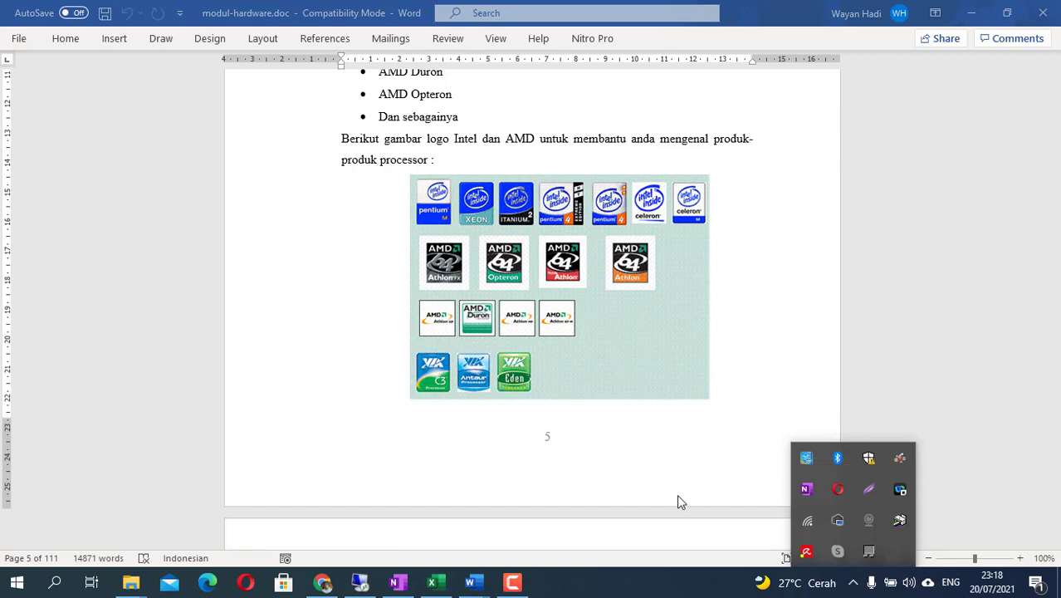
click(869, 490)
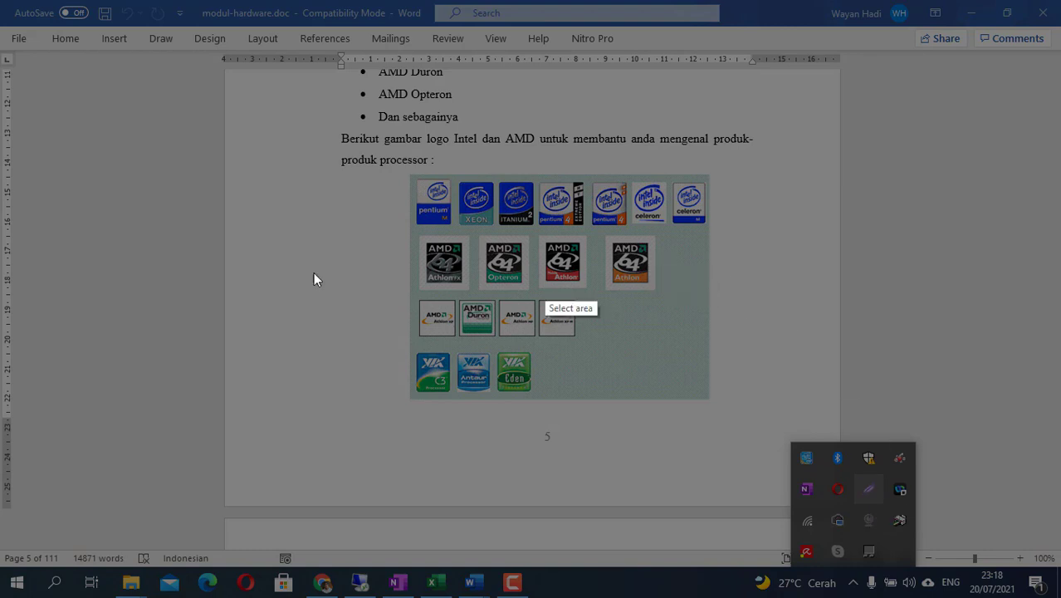
mouse_move(409, 173)
mouse_down()
mouse_move(626, 375)
mouse_move(709, 400)
mouse_up()
right_click(660, 353)
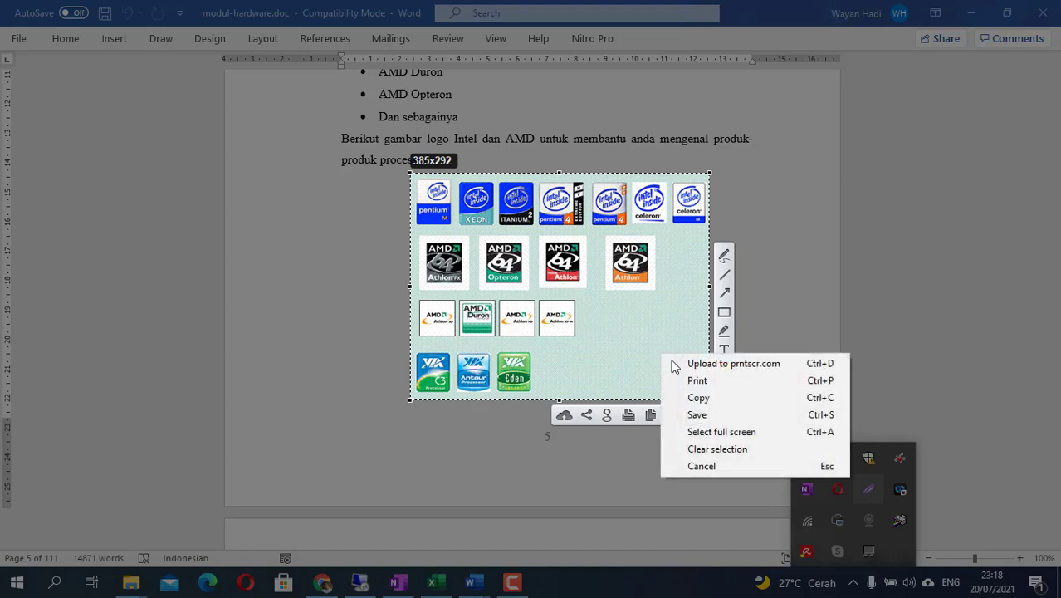
click(706, 405)
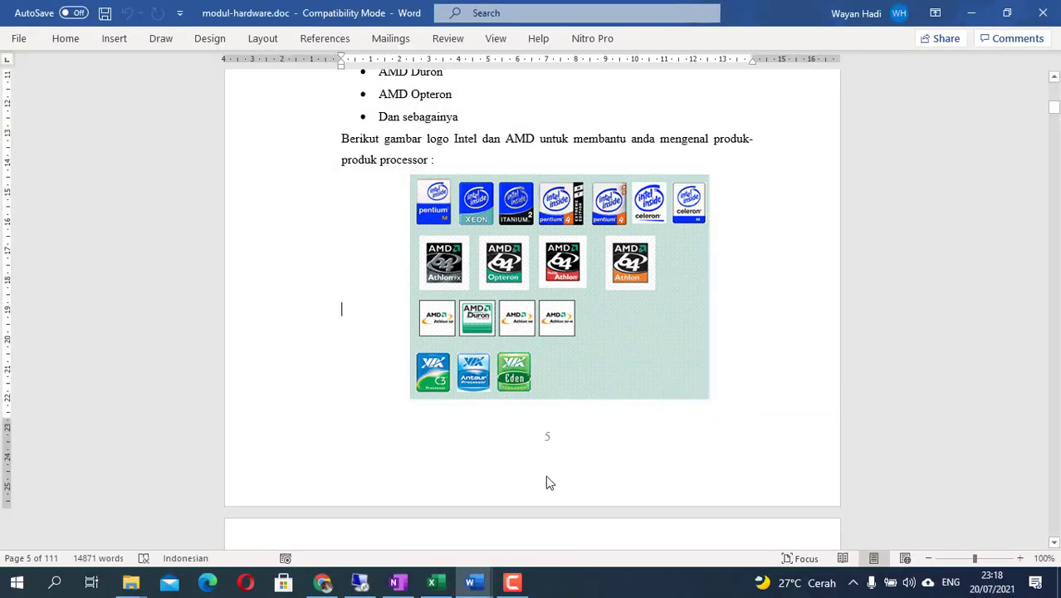
click(327, 586)
- Paste the processor logo picture below the Intel and AMD sentence and add a new line after it
click(425, 489)
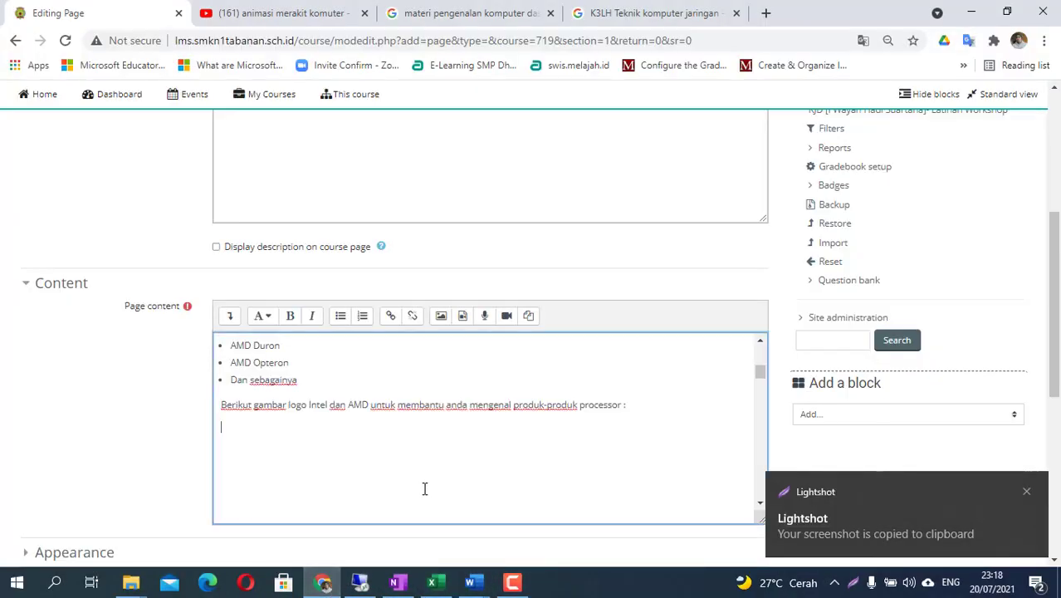
right_click(240, 430)
click(277, 306)
scroll(436, 475, down, 2)
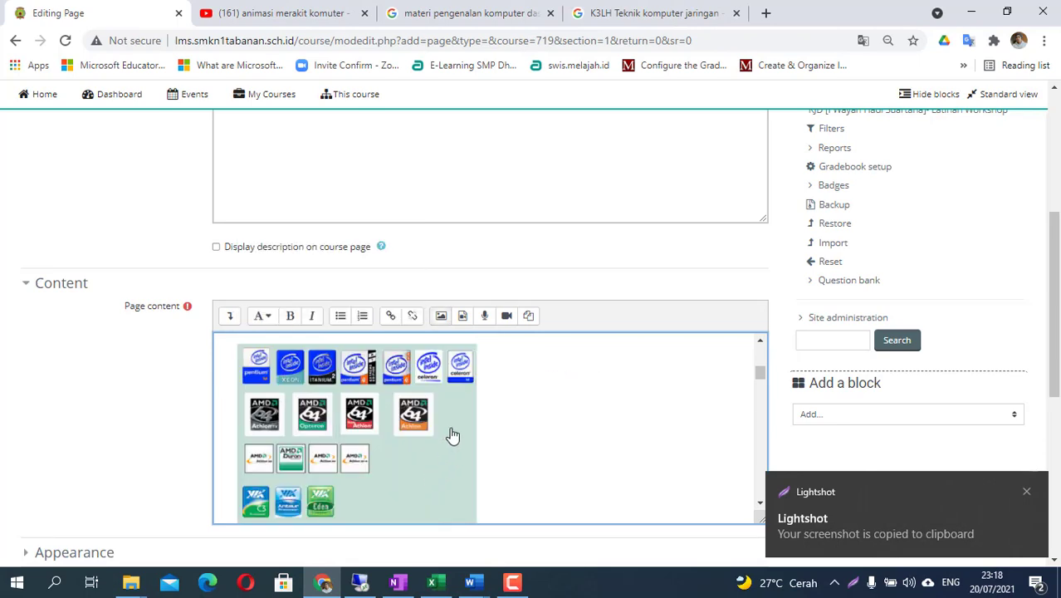
scroll(452, 436, up, 2)
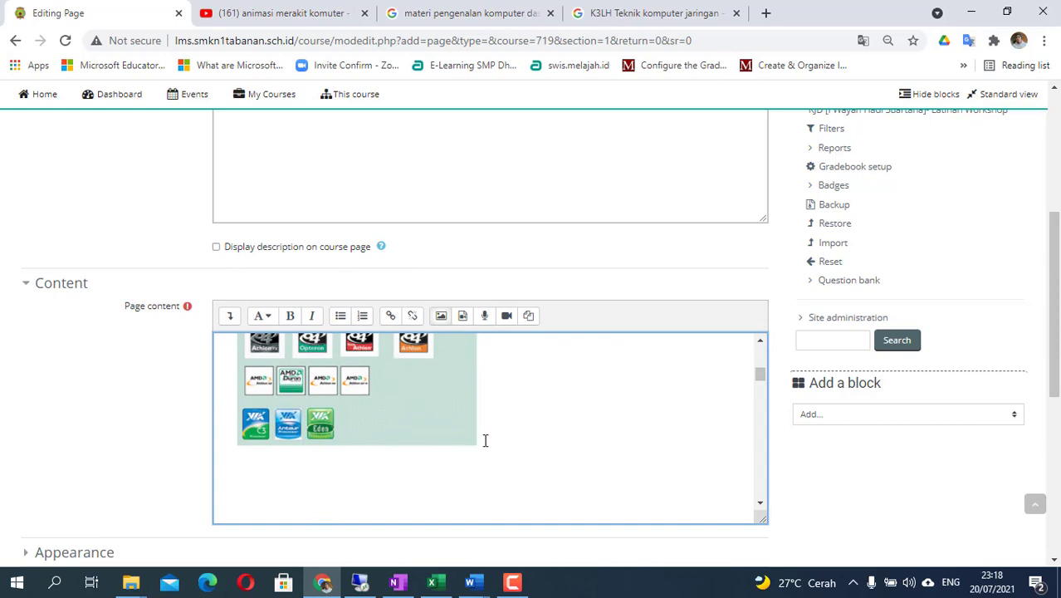
key(Return)
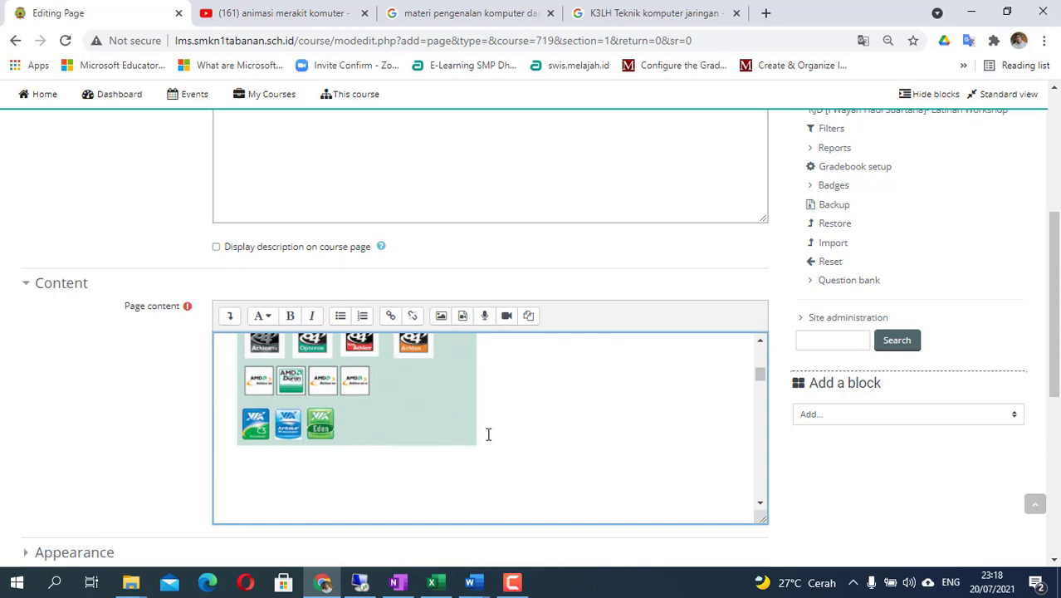
click(681, 15)
- Search Google Images for 'teknologi prosesor komputer'
click(440, 40)
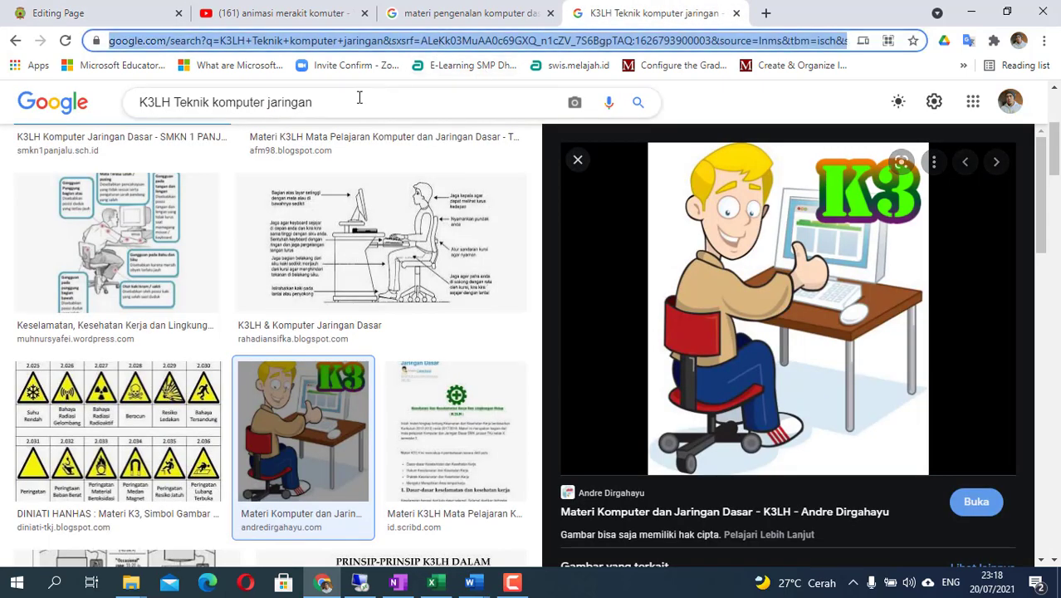
triple_click(236, 102)
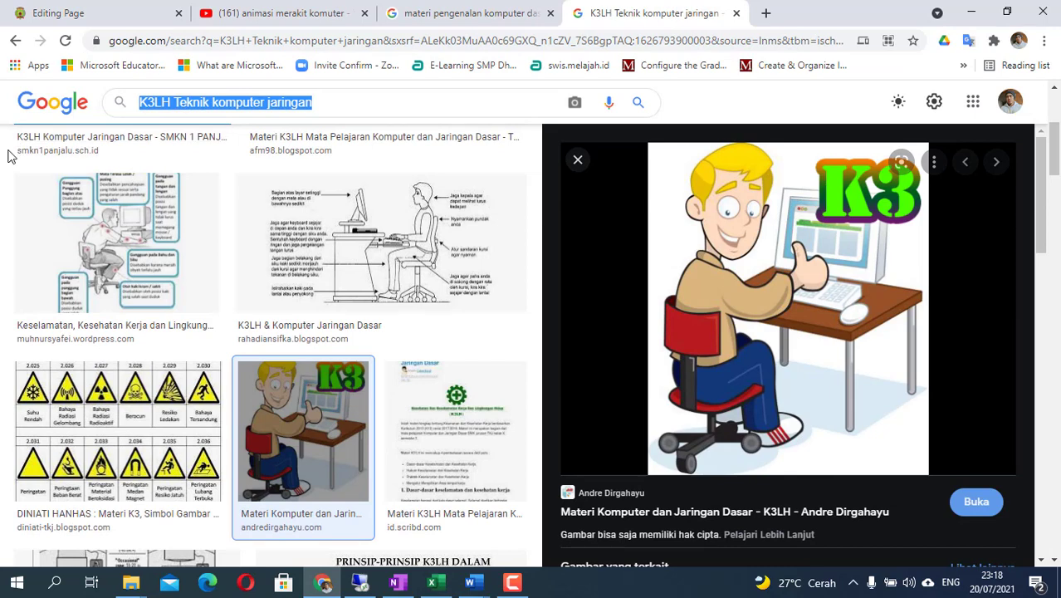
text(teknologi )
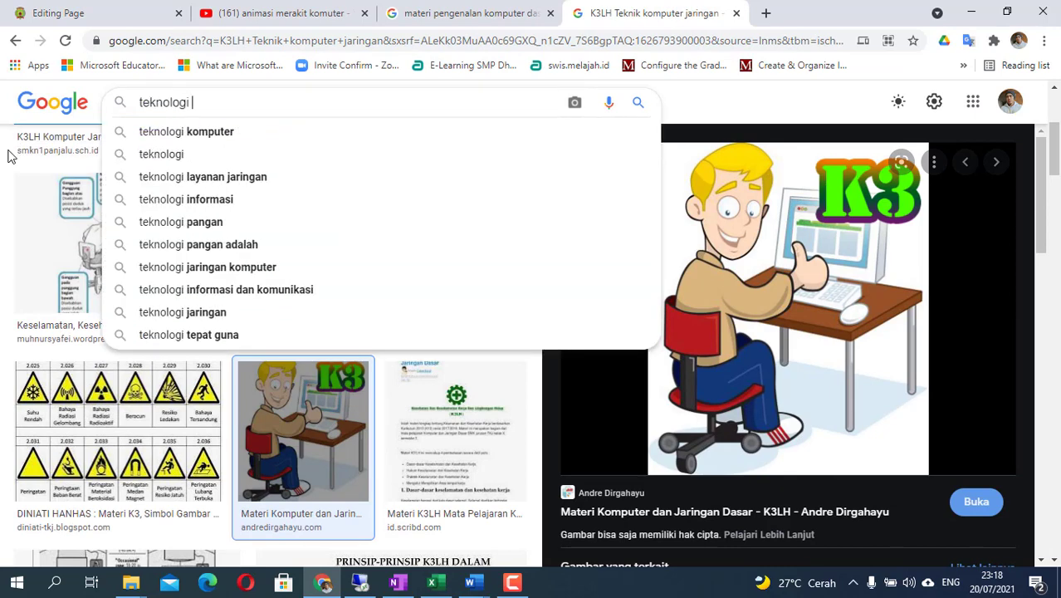
text(prosesor)
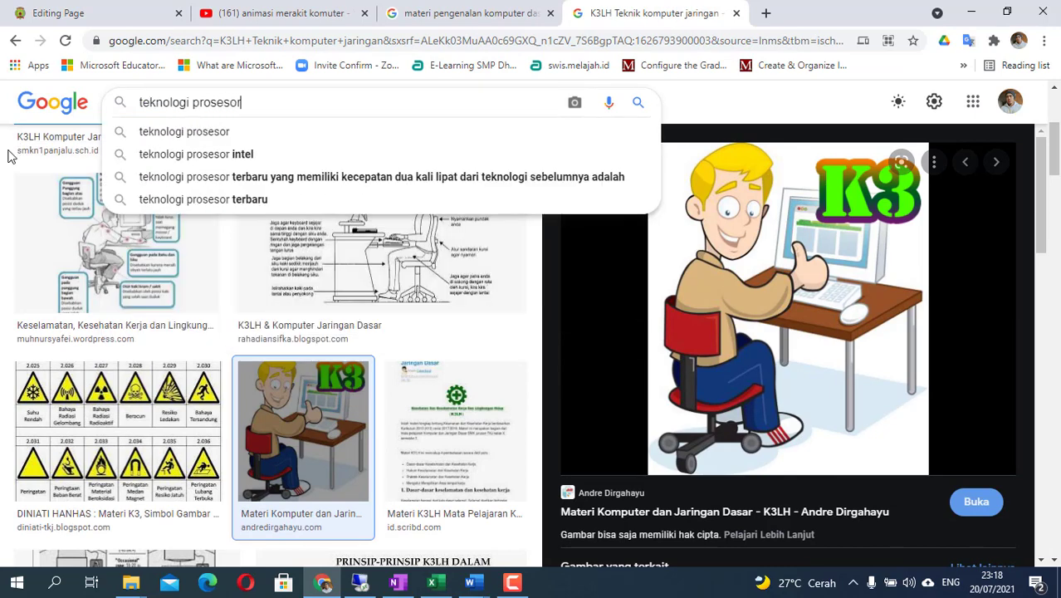
key(Down)
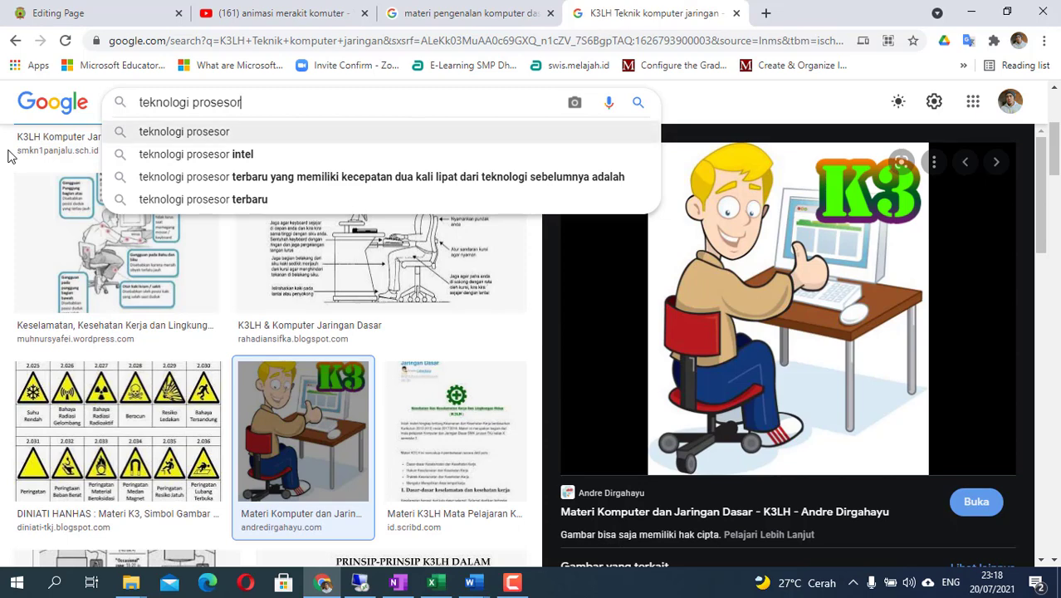
text(komputer)
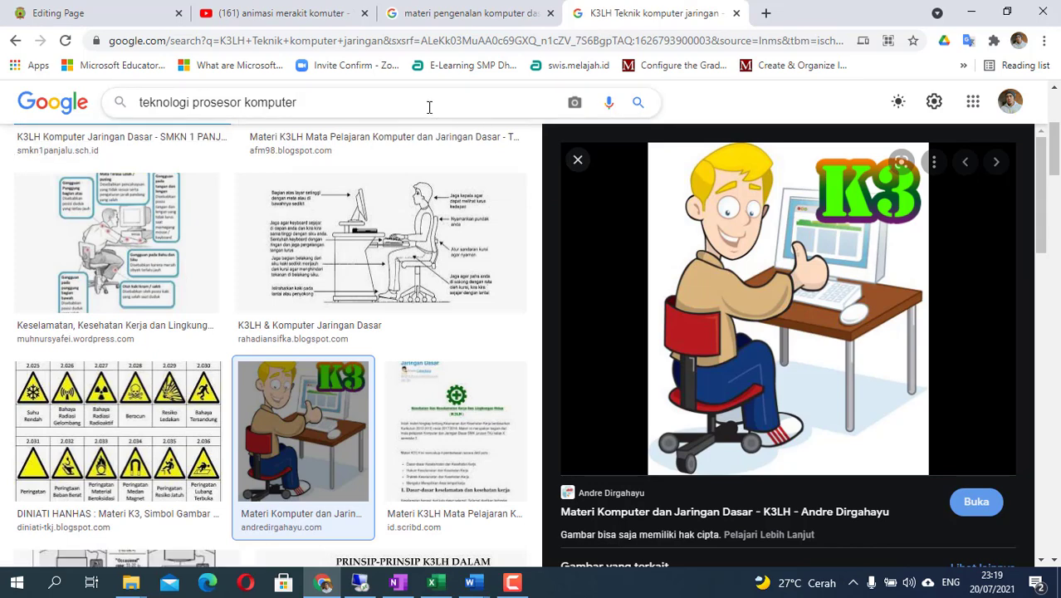
scroll(408, 150, up, 3)
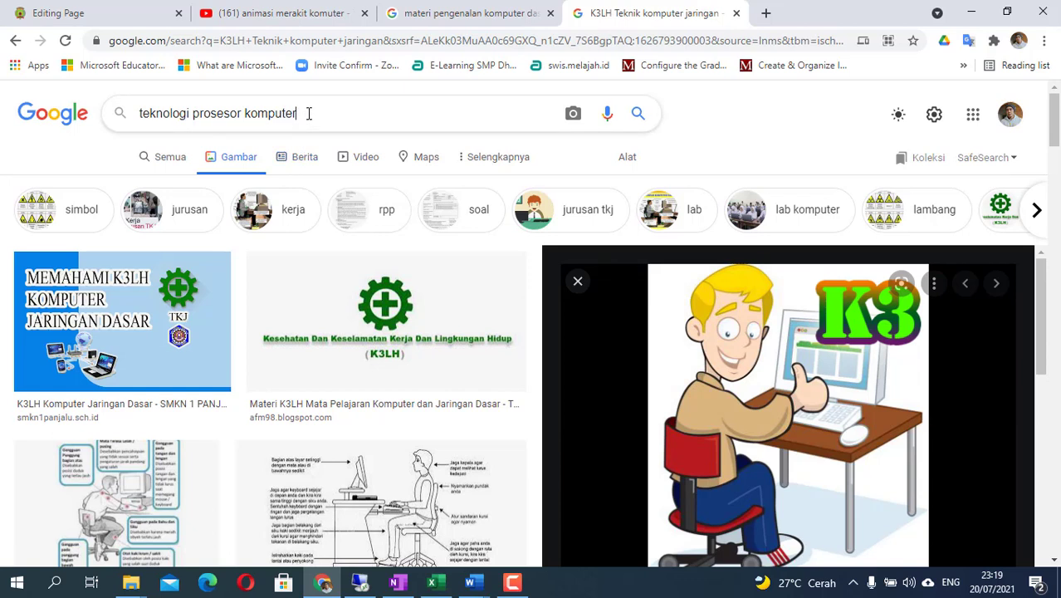
click(637, 116)
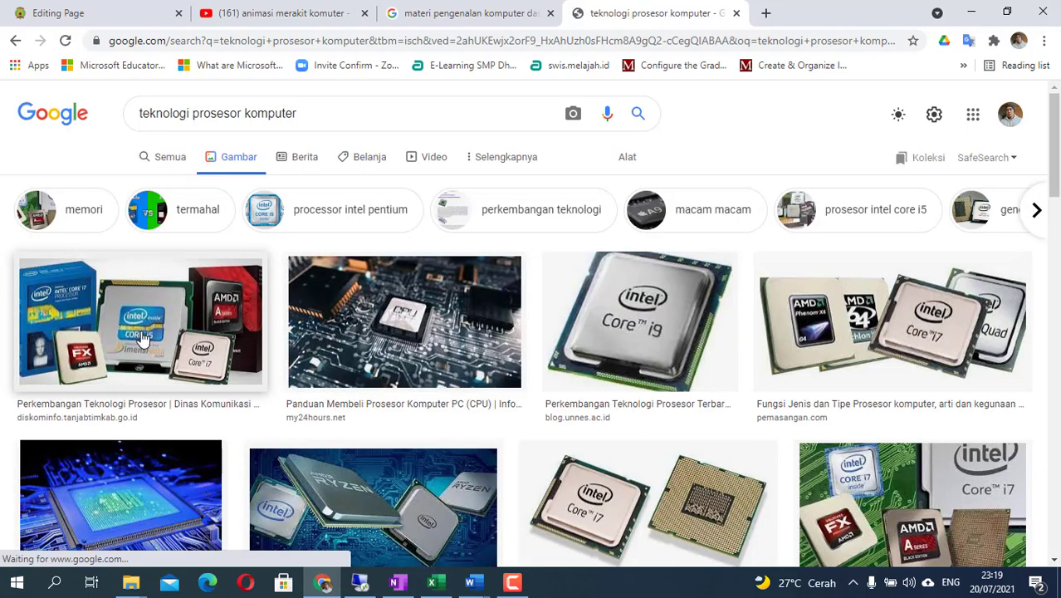
- Copy the first result, an Intel Core and AMD processor image
click(143, 337)
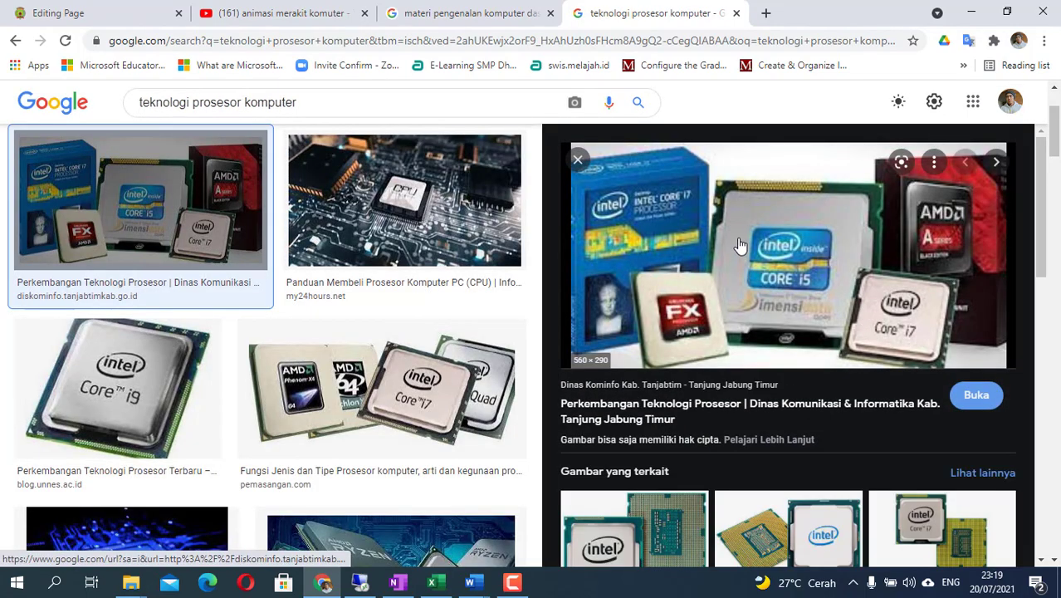
right_click(797, 240)
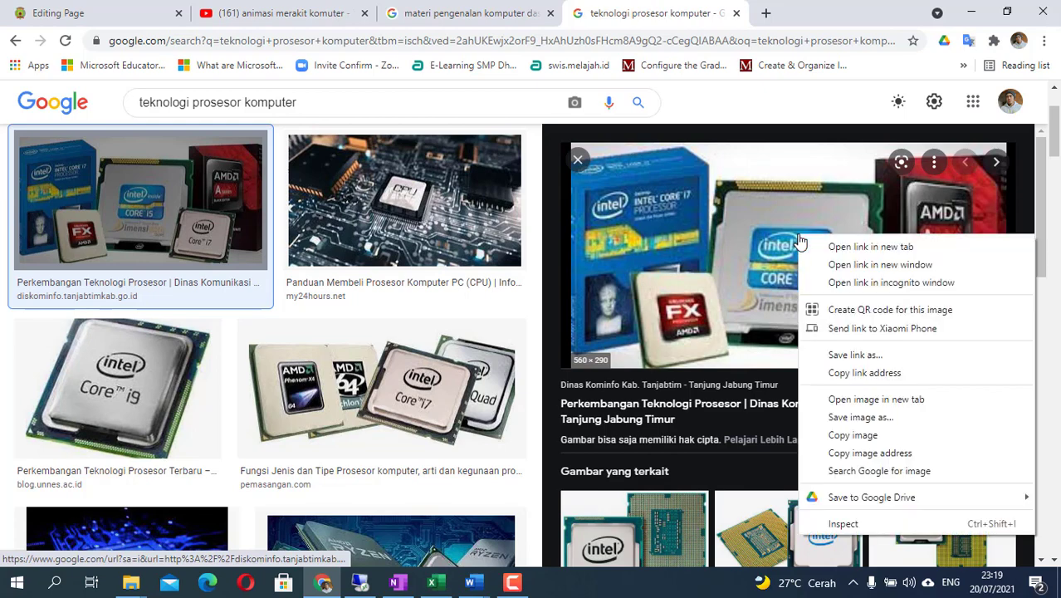
click(847, 435)
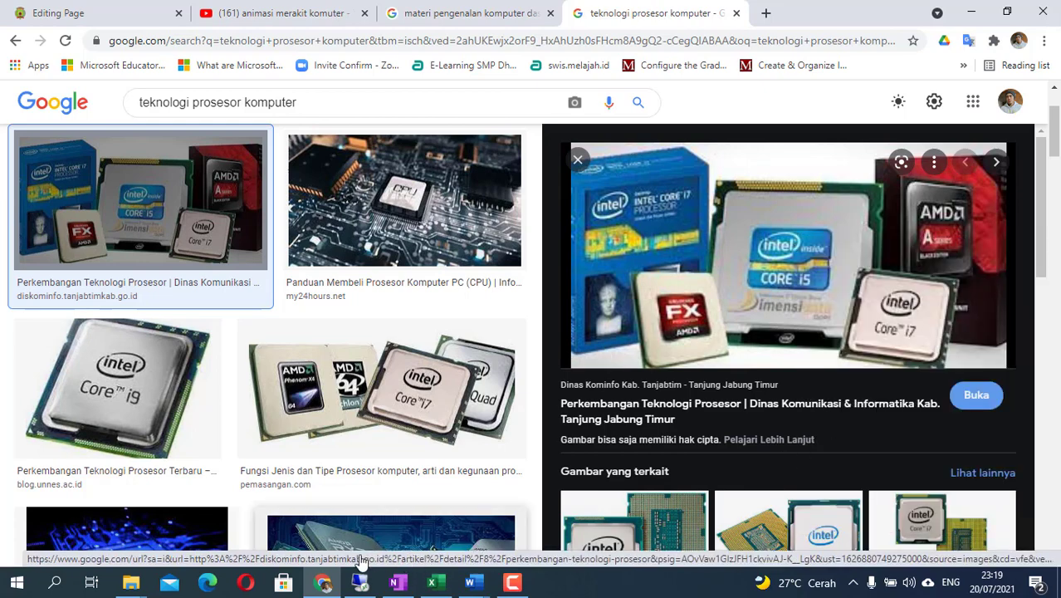
- Paste the processor image into the Moodle page content below the logos
click(90, 18)
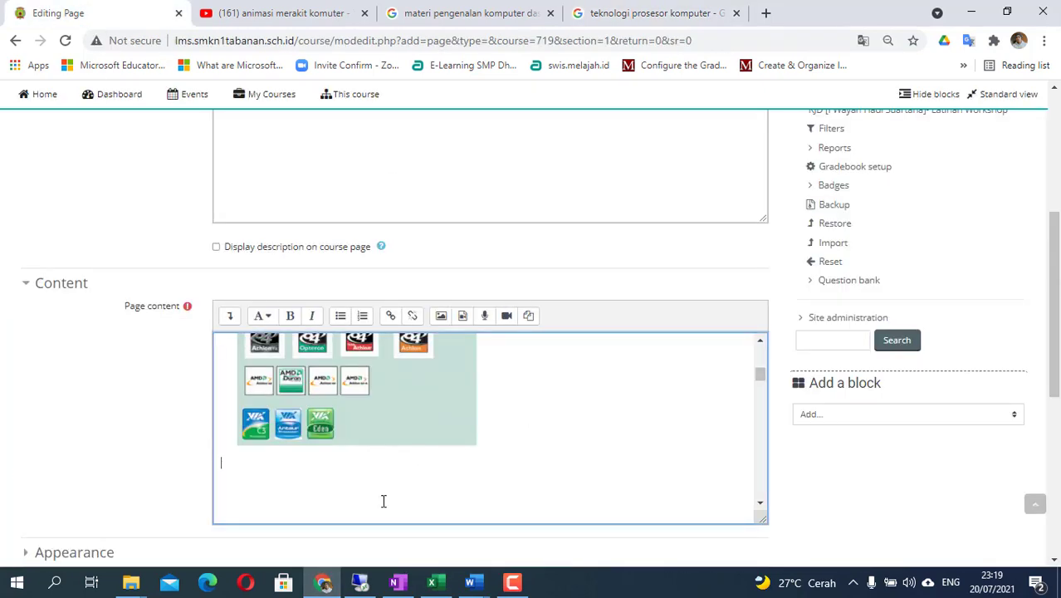
right_click(254, 464)
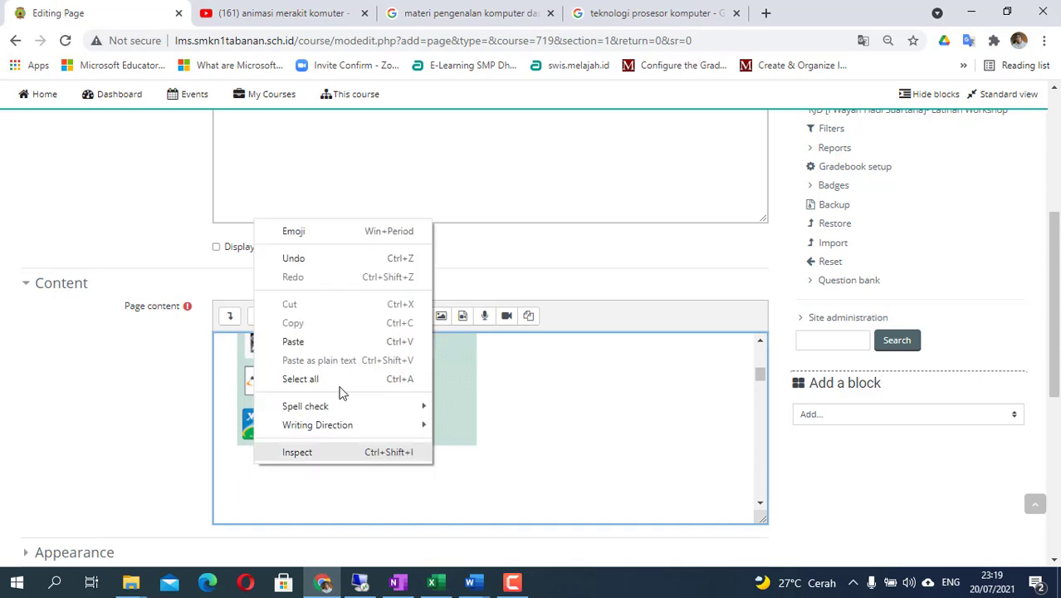
click(327, 340)
scroll(510, 446, down, 3)
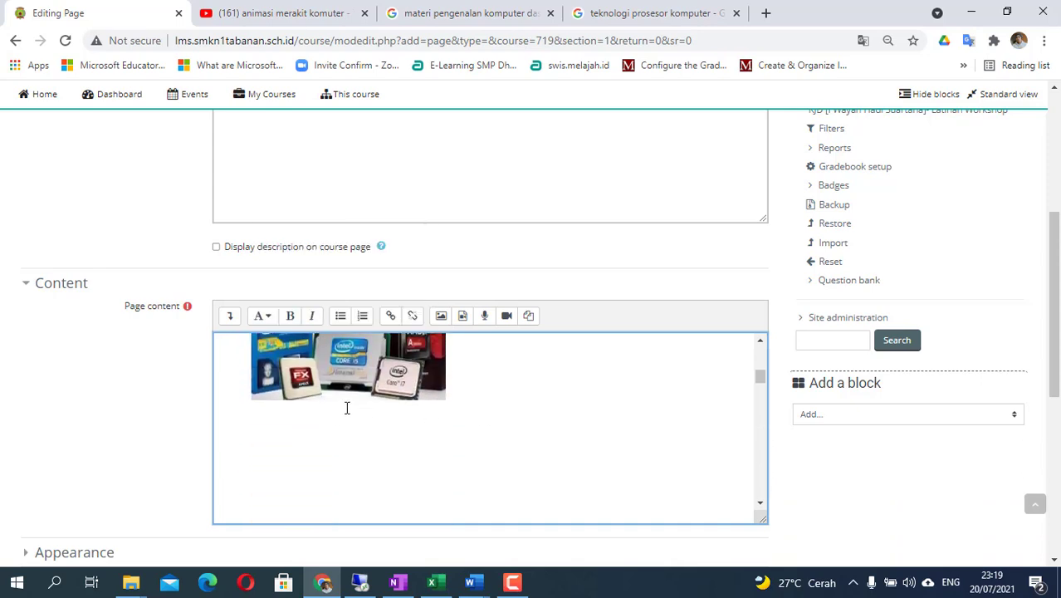
scroll(346, 408, up, 1)
scroll(360, 435, down, 5)
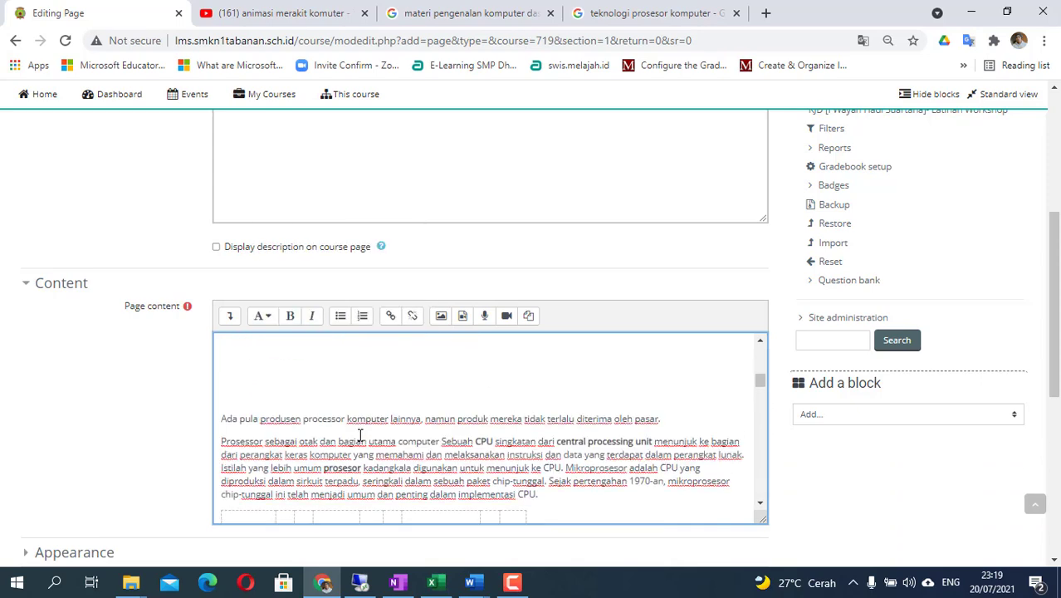
scroll(361, 435, up, 1)
scroll(361, 435, down, 3)
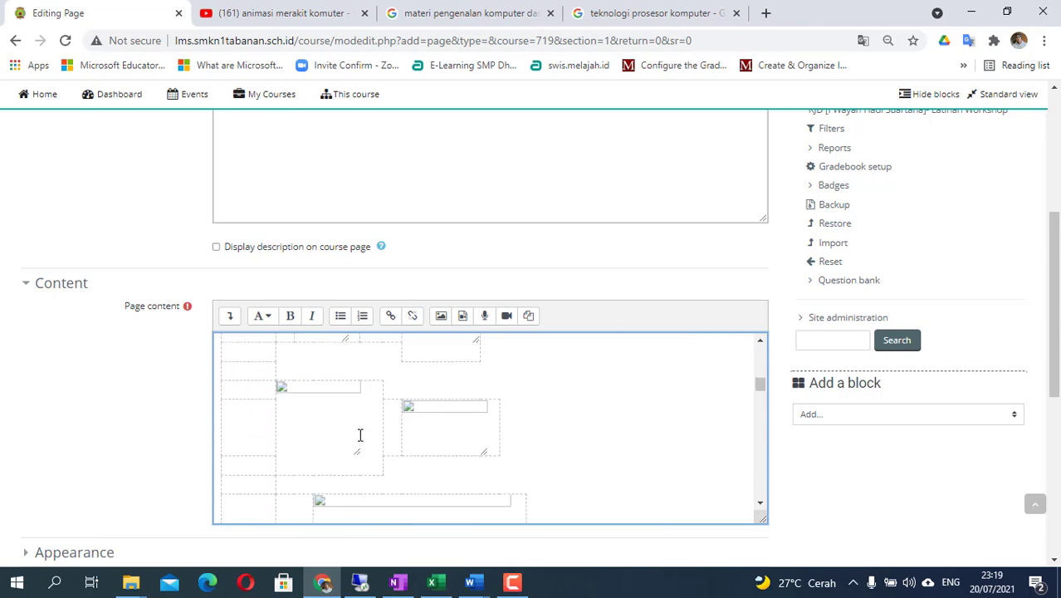
scroll(361, 435, up, 1)
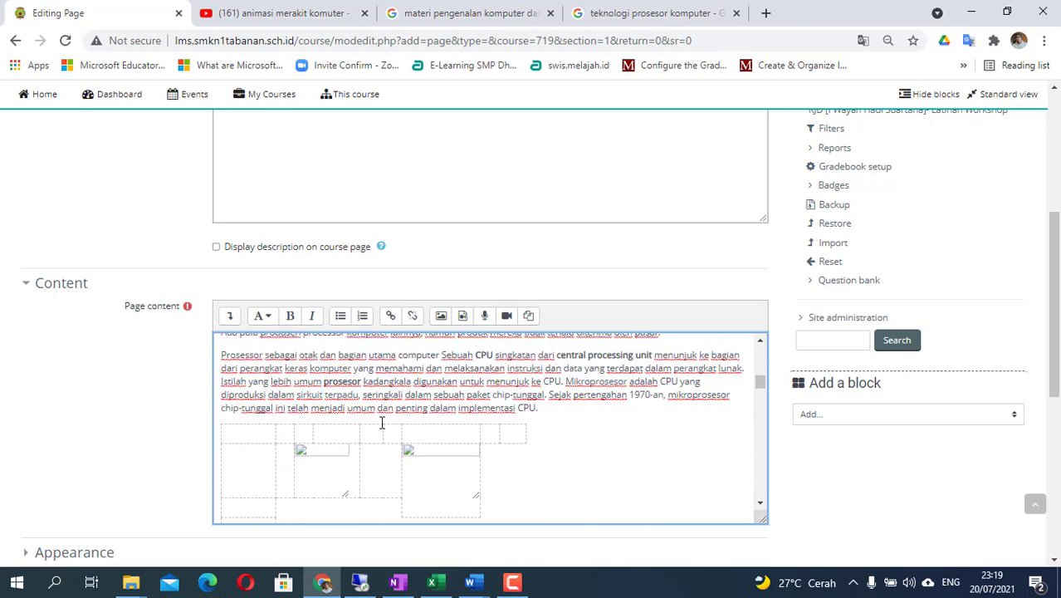
scroll(357, 498, down, 4)
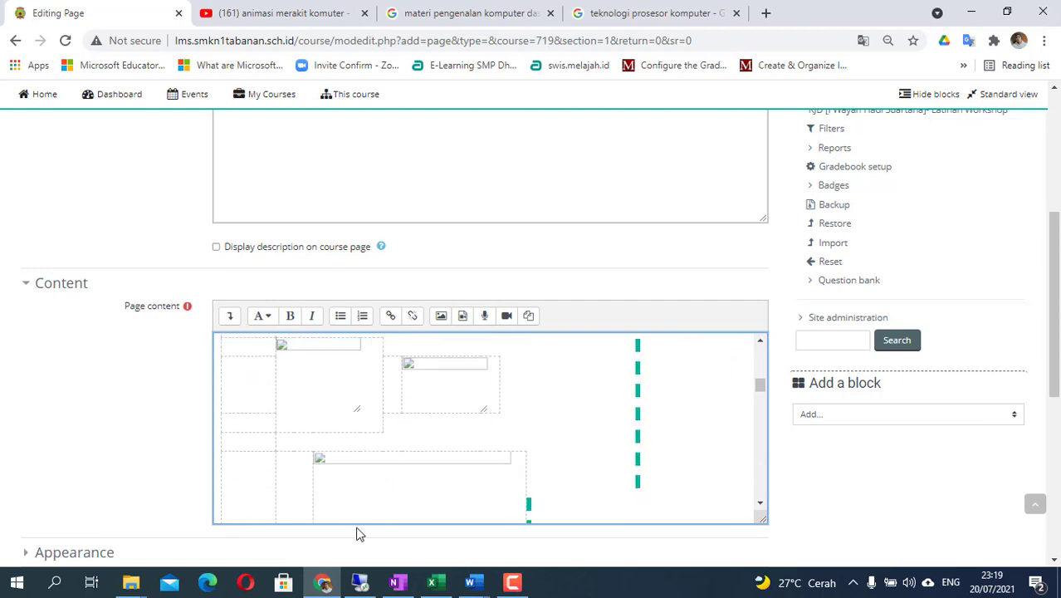
scroll(390, 497, down, 2)
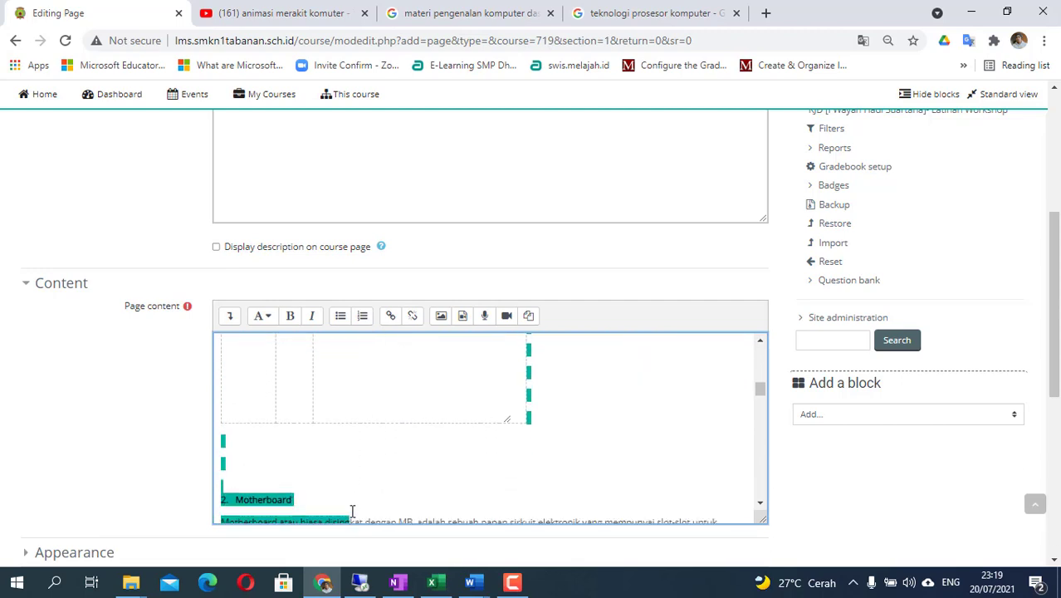
scroll(338, 448, up, 2)
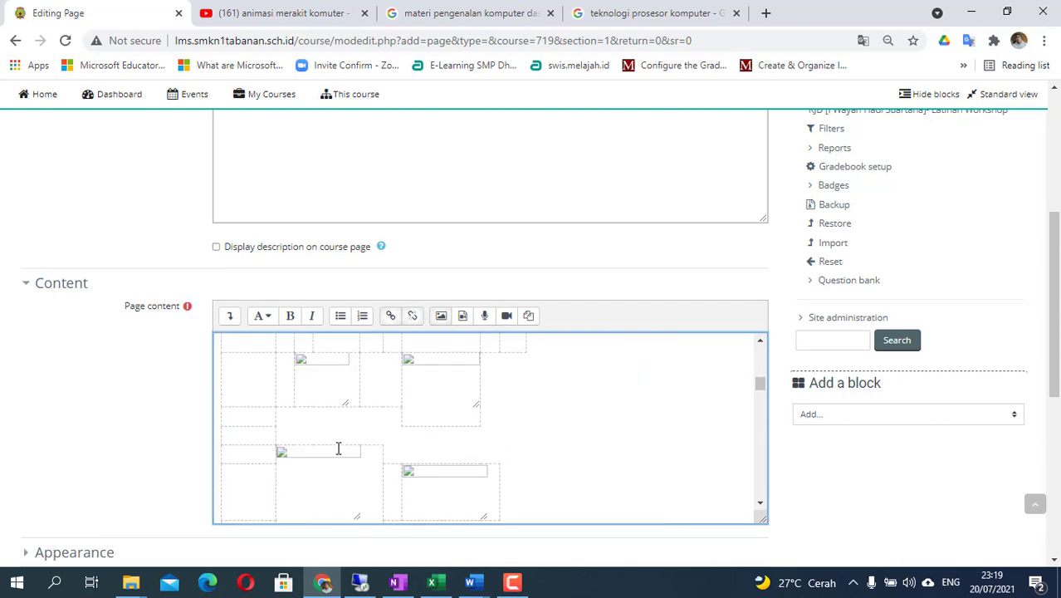
scroll(548, 465, down, 3)
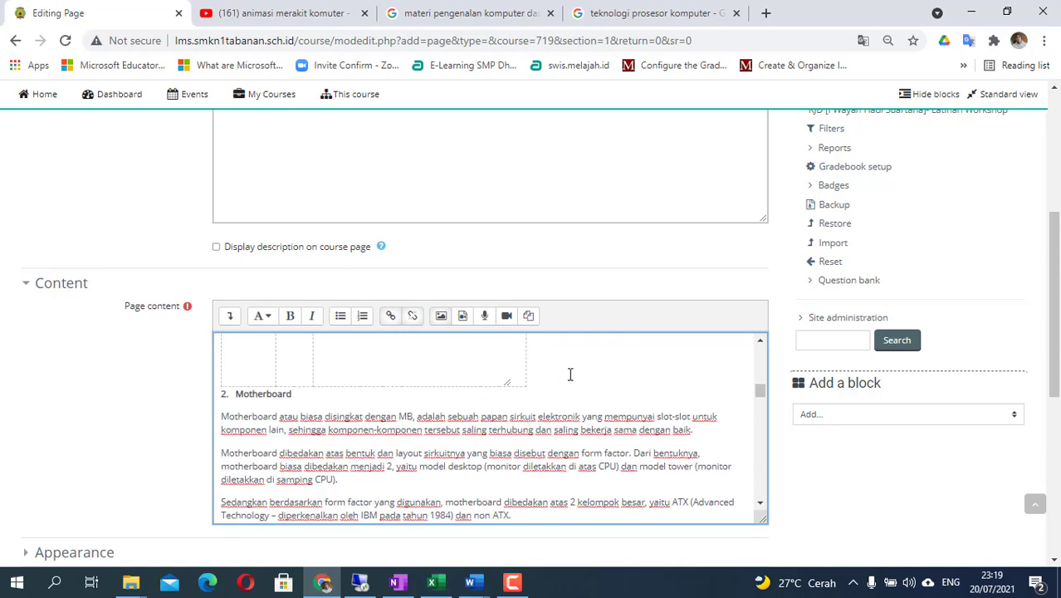
scroll(571, 375, up, 2)
scroll(570, 375, up, 3)
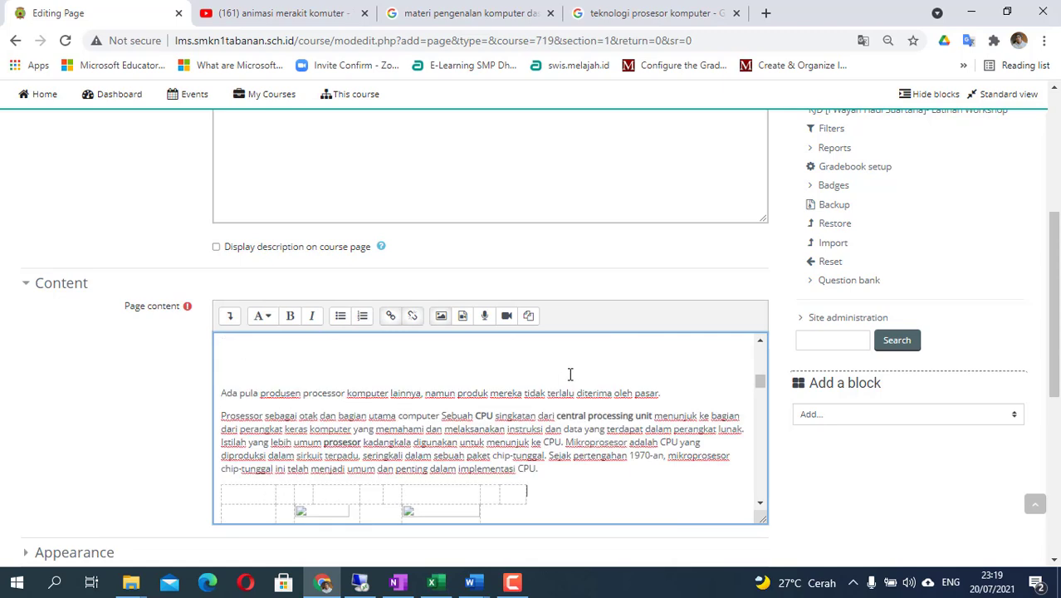
scroll(548, 382, down, 1)
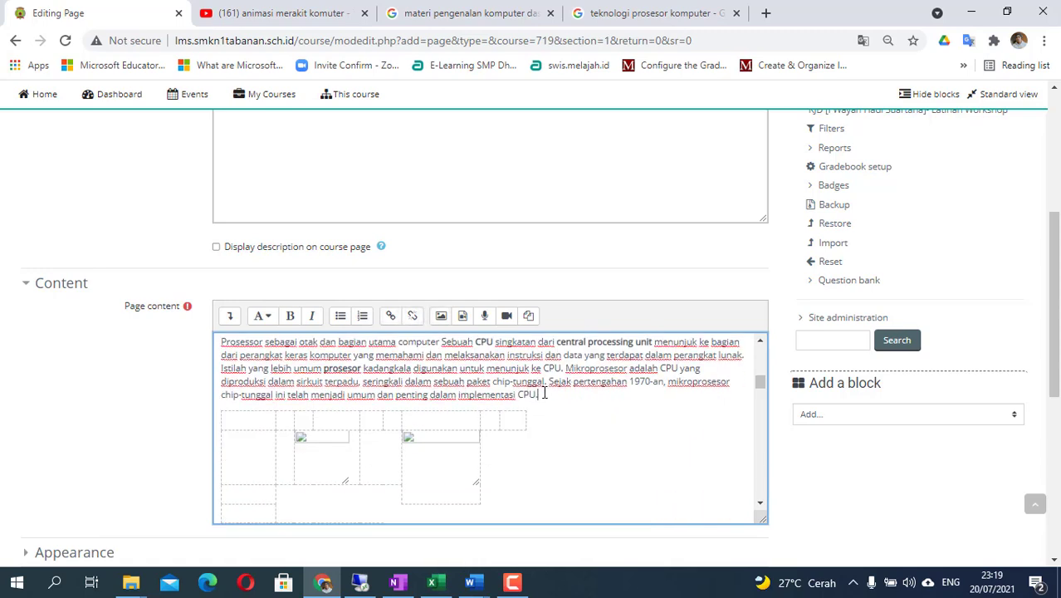
- Add empty lines after the CPU paragraph and delete the broken image table above '2. Motherboard'
key(Return)
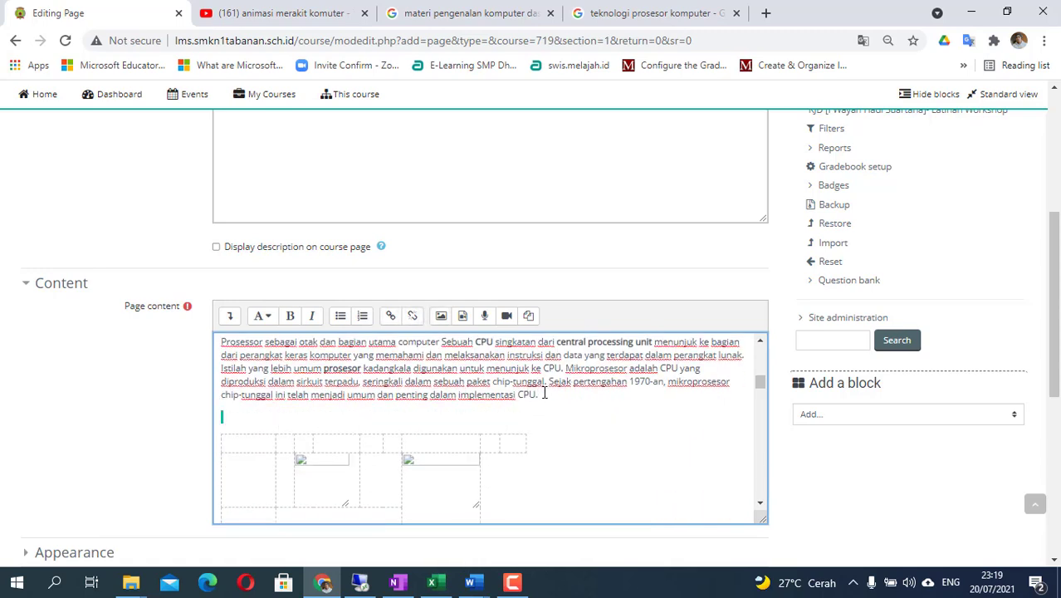
scroll(544, 394, down, 4)
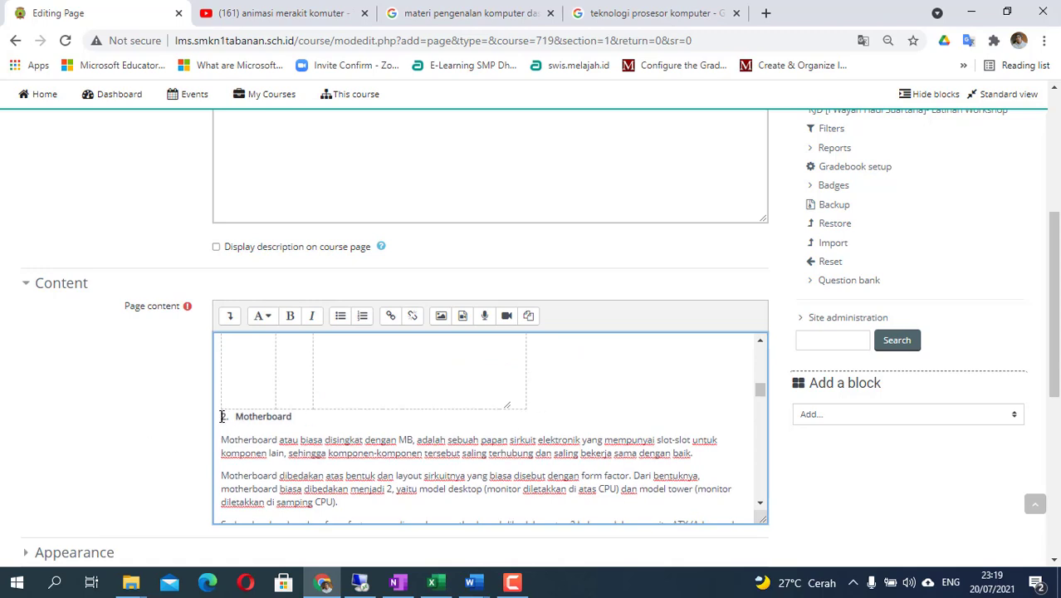
key(Return)
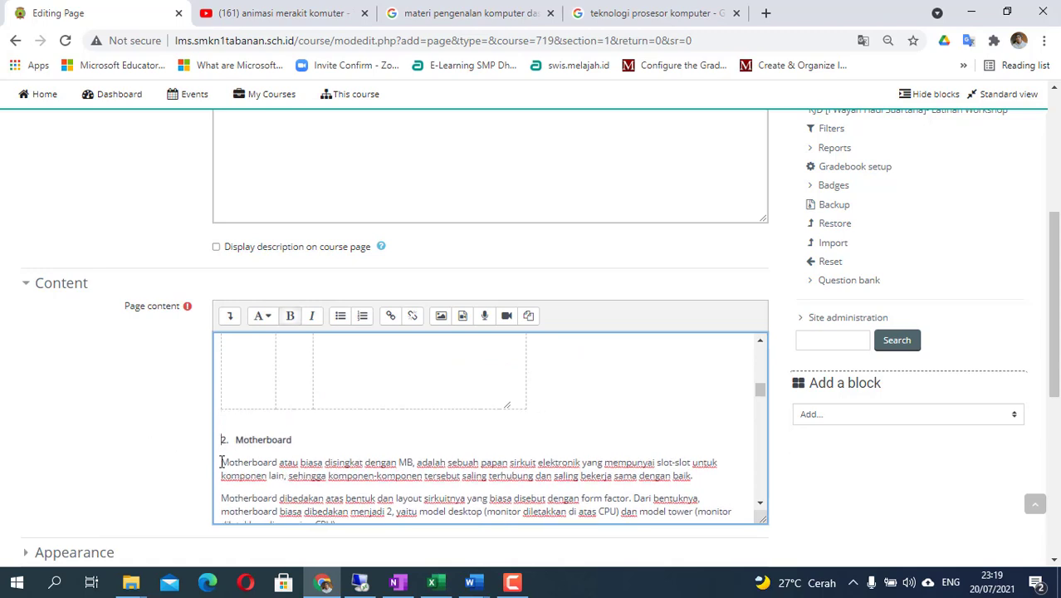
key(ctrl+v)
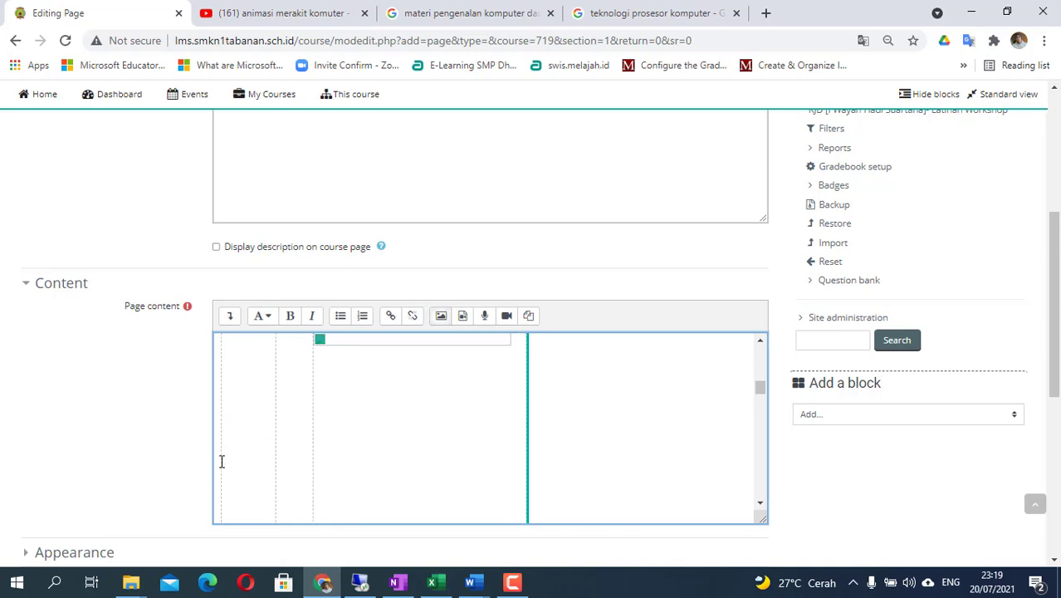
scroll(222, 461, up, 1)
scroll(221, 461, up, 1)
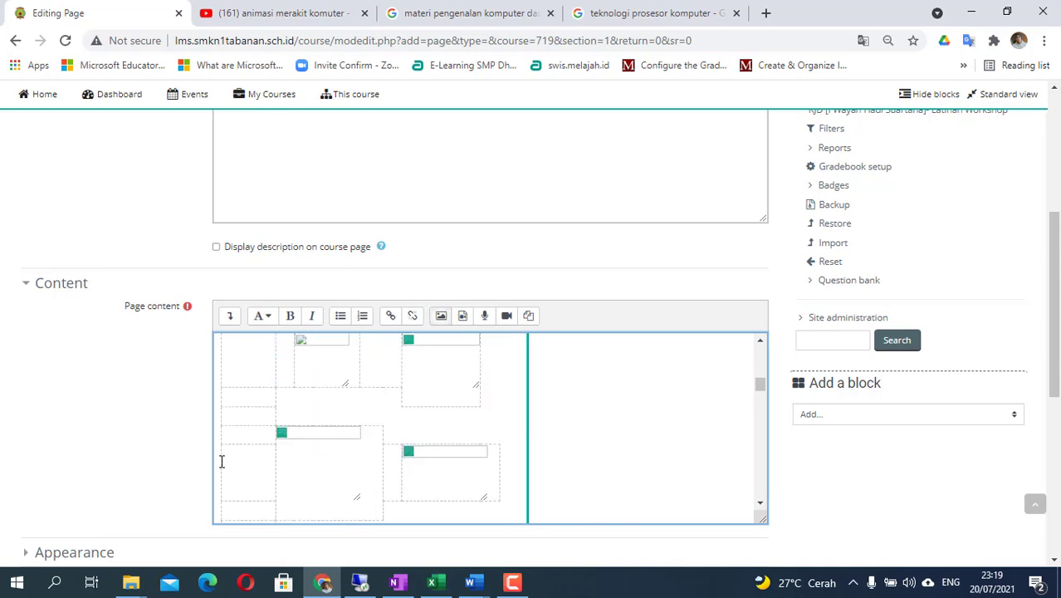
scroll(222, 462, up, 1)
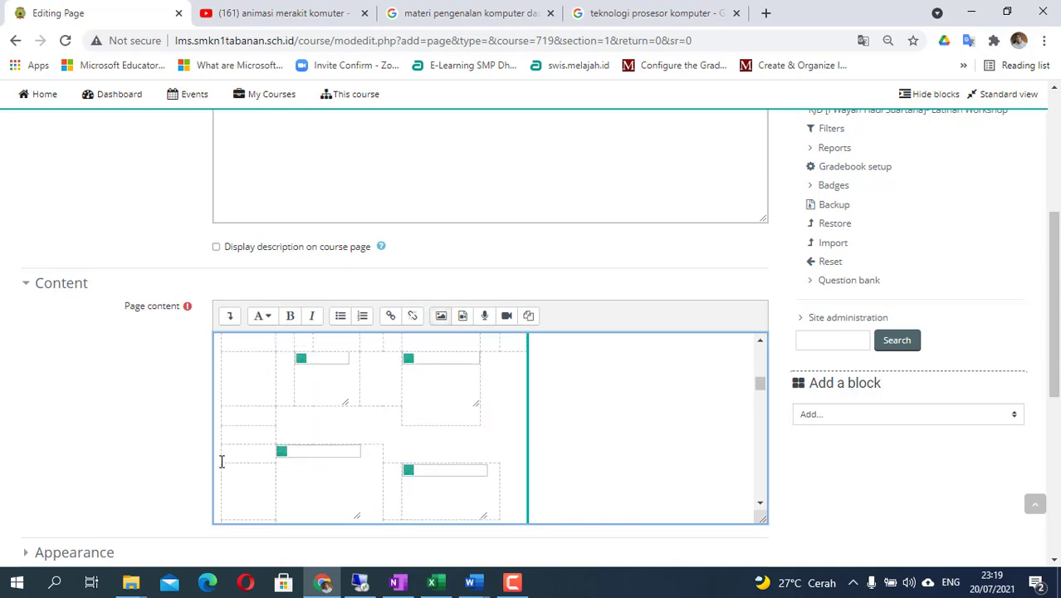
scroll(223, 464, up, 3)
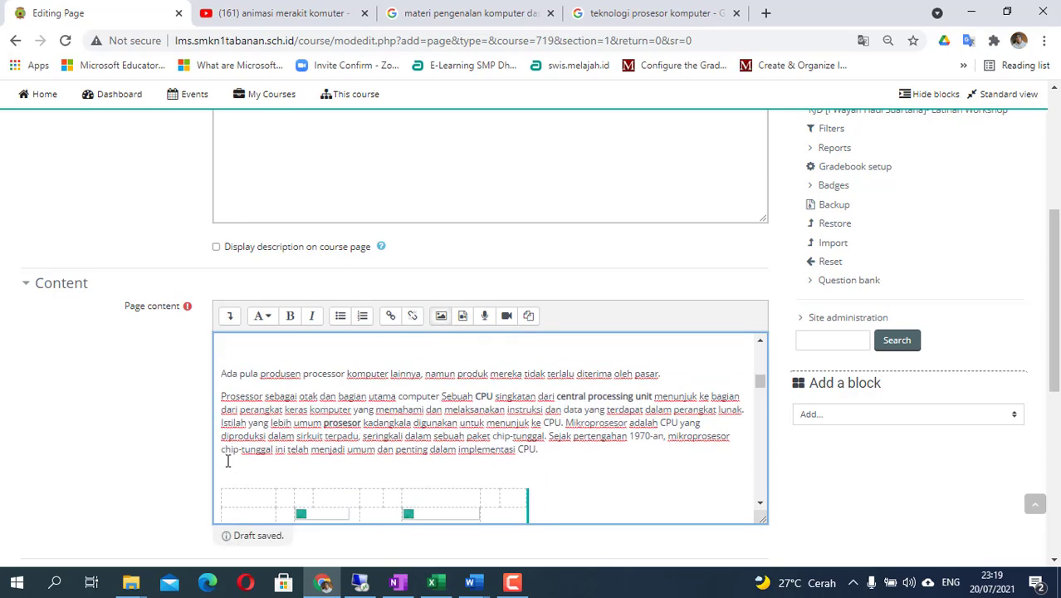
key(Delete)
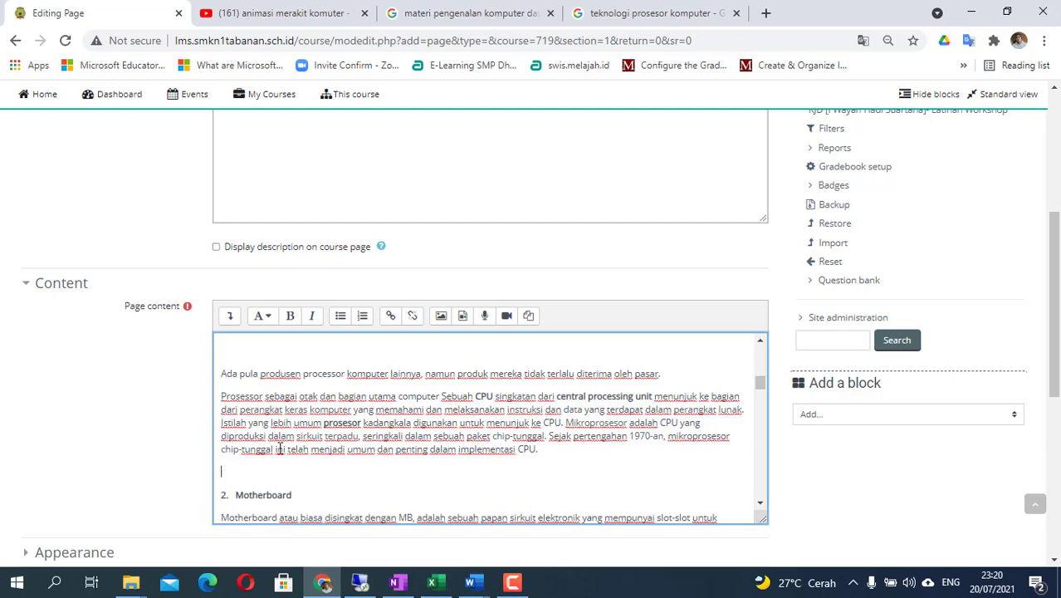
click(473, 583)
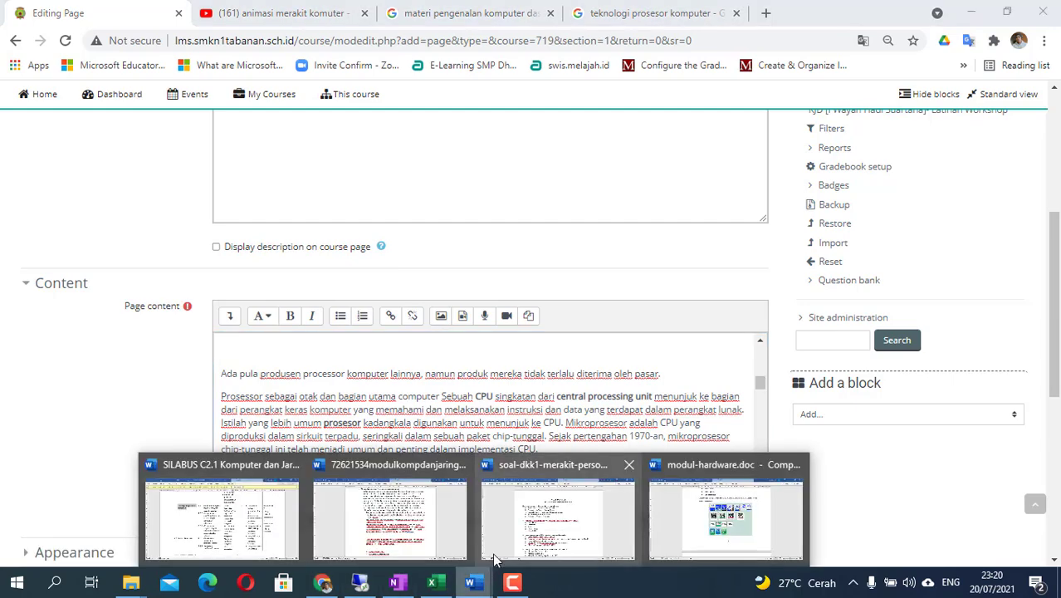
- Capture the AMD processor photos and CPU comparison table on page 6 with Lightshot and copy it
click(693, 523)
scroll(552, 353, down, 10)
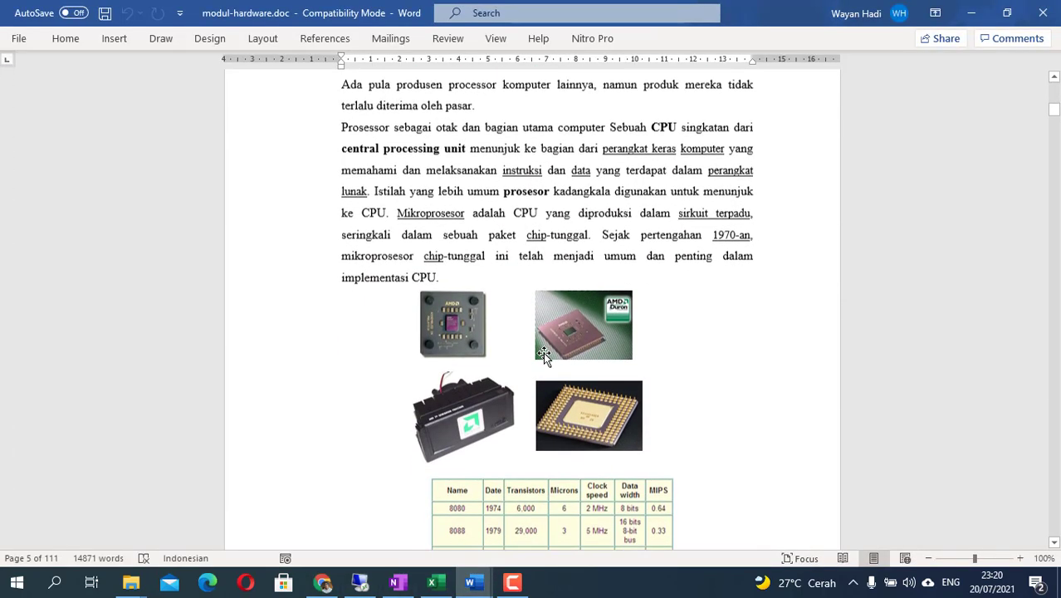
scroll(465, 320, down, 4)
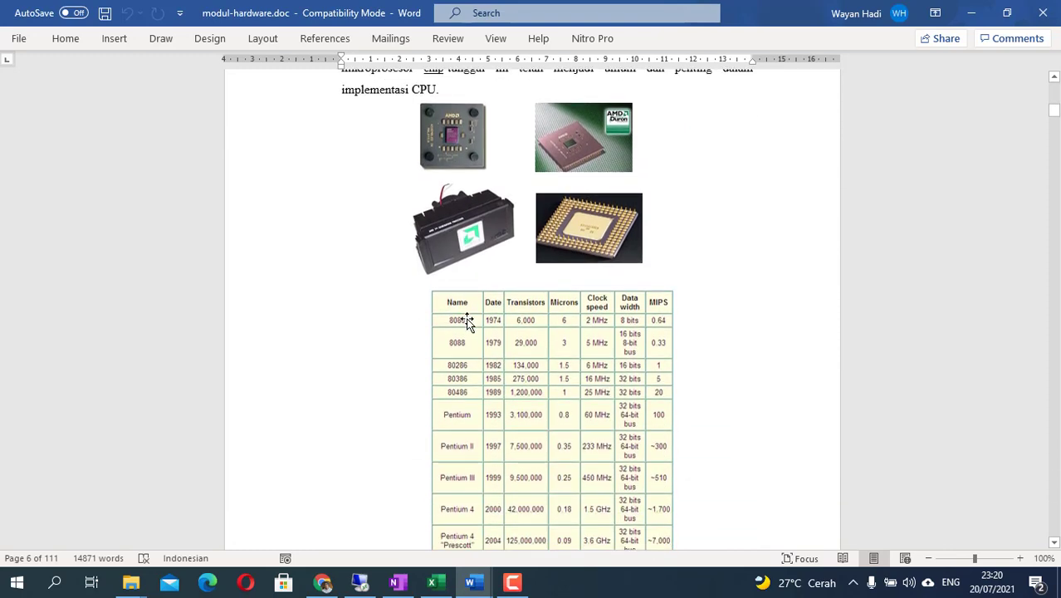
scroll(466, 322, down, 7)
scroll(530, 316, up, 4)
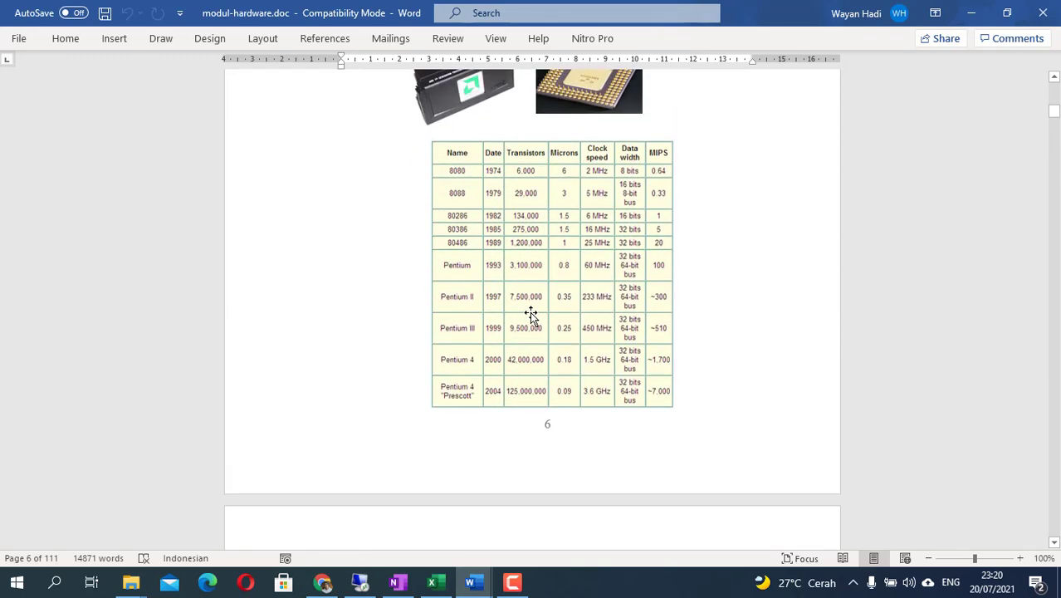
scroll(530, 311, up, 3)
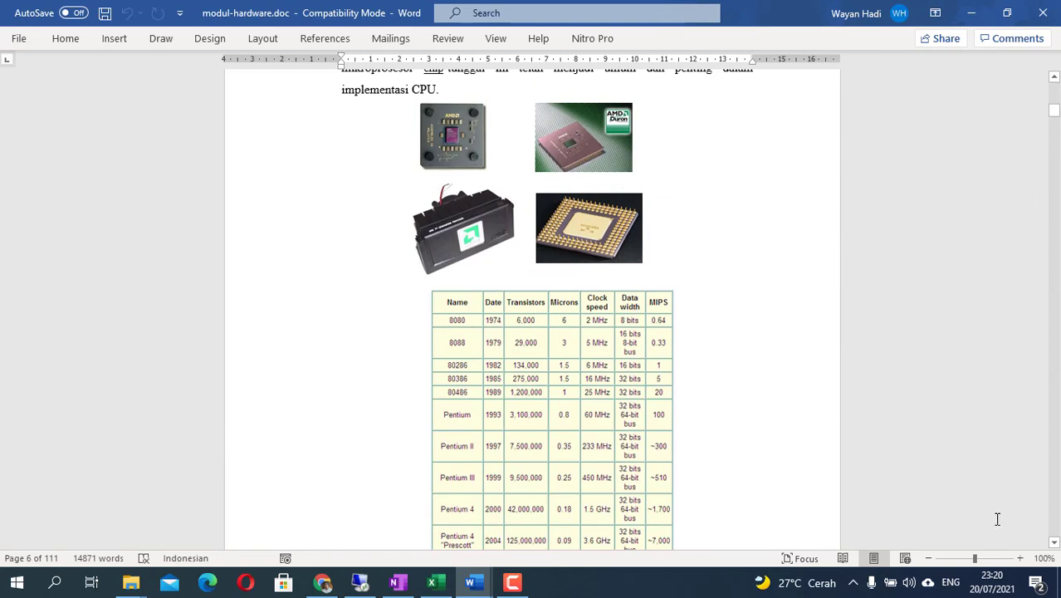
click(853, 582)
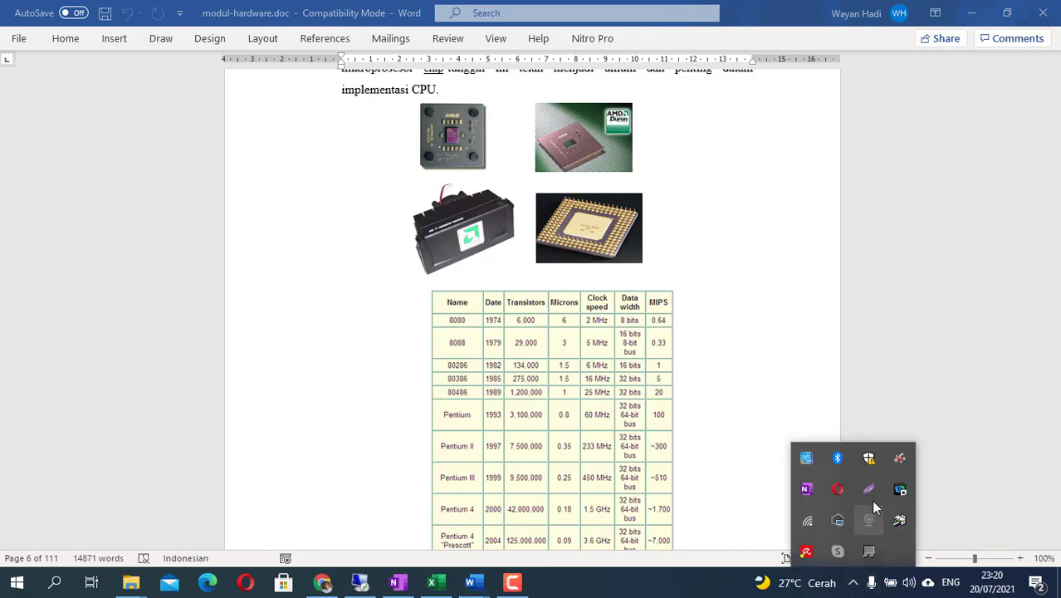
click(869, 488)
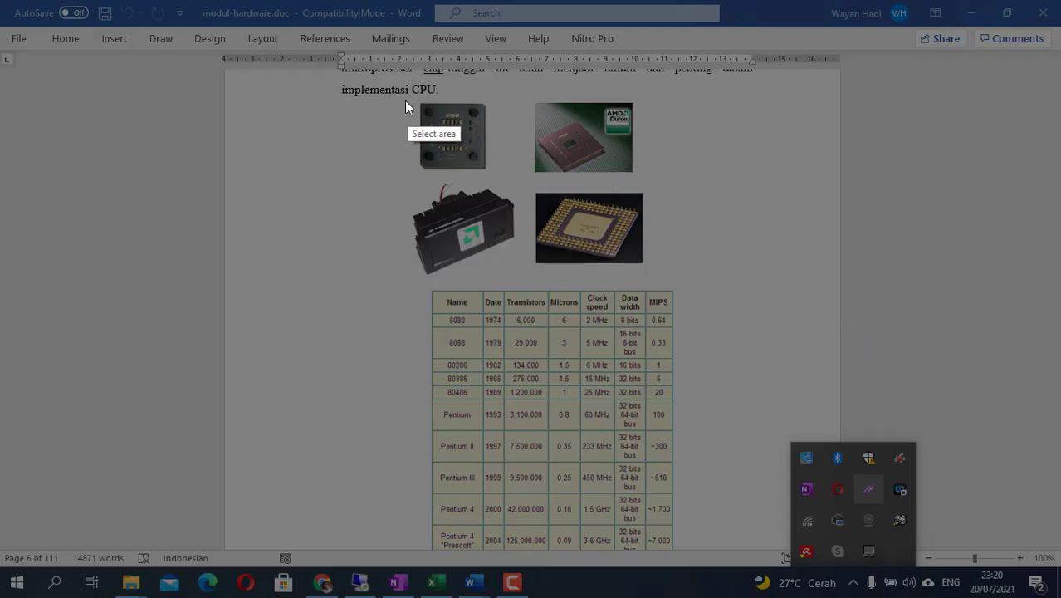
drag(399, 94, 693, 550)
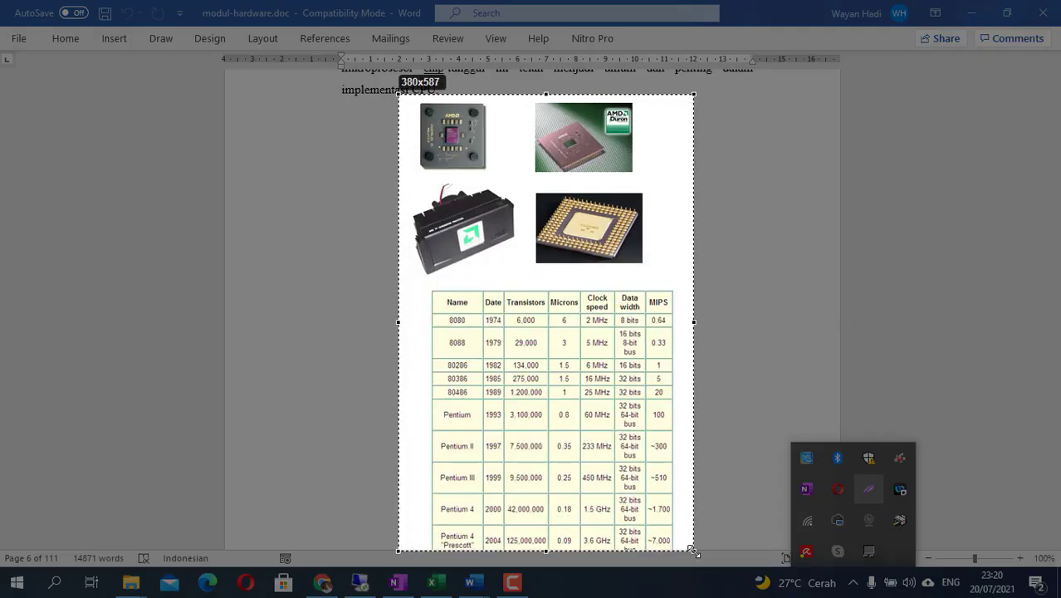
right_click(627, 439)
click(700, 484)
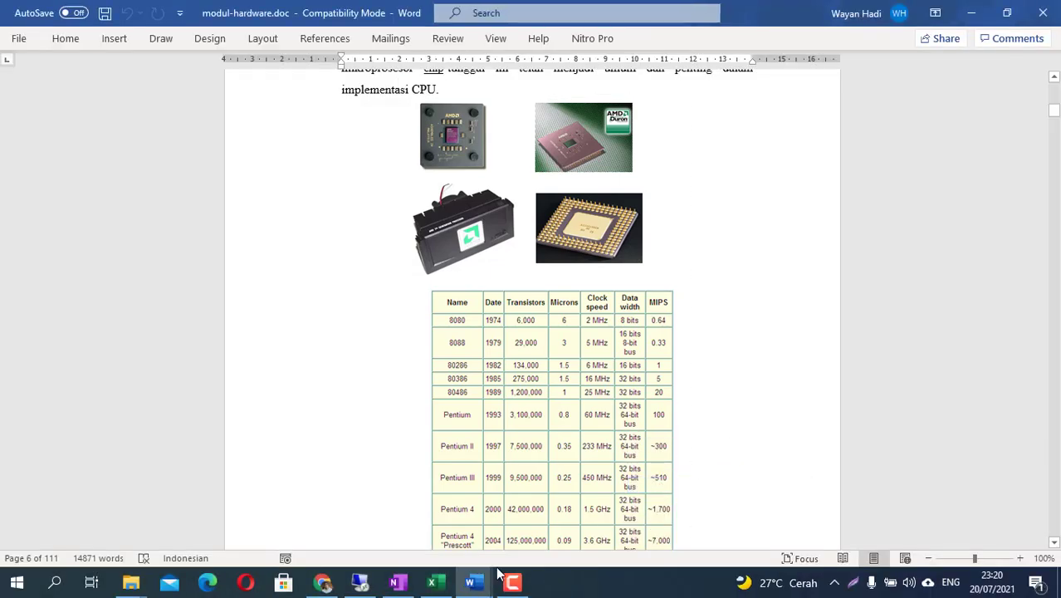
- Paste the processor photos and CPU table screenshot on the empty line above '2. Motherboard'
click(323, 582)
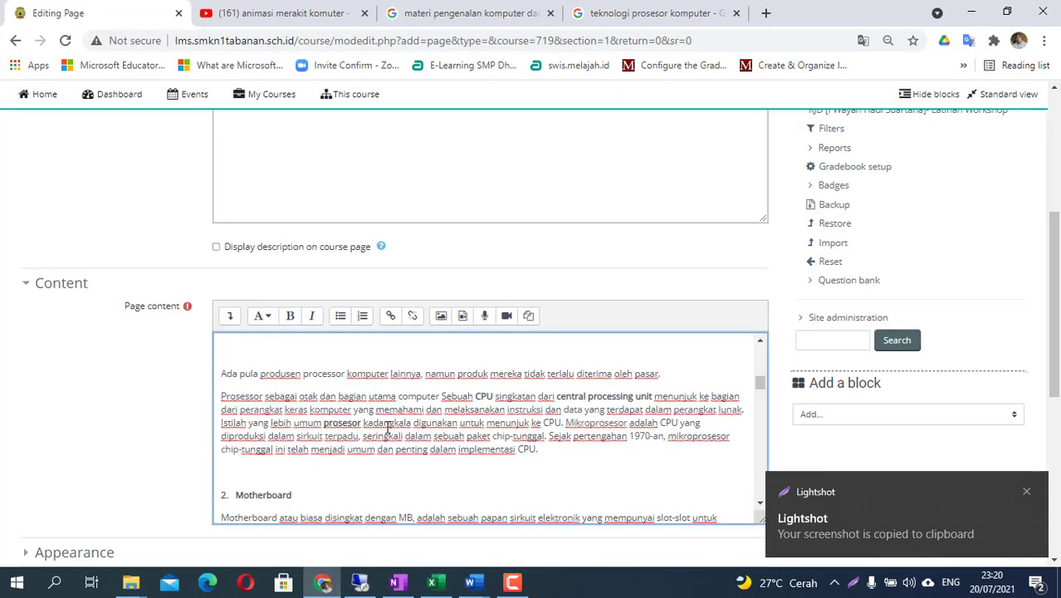
right_click(245, 472)
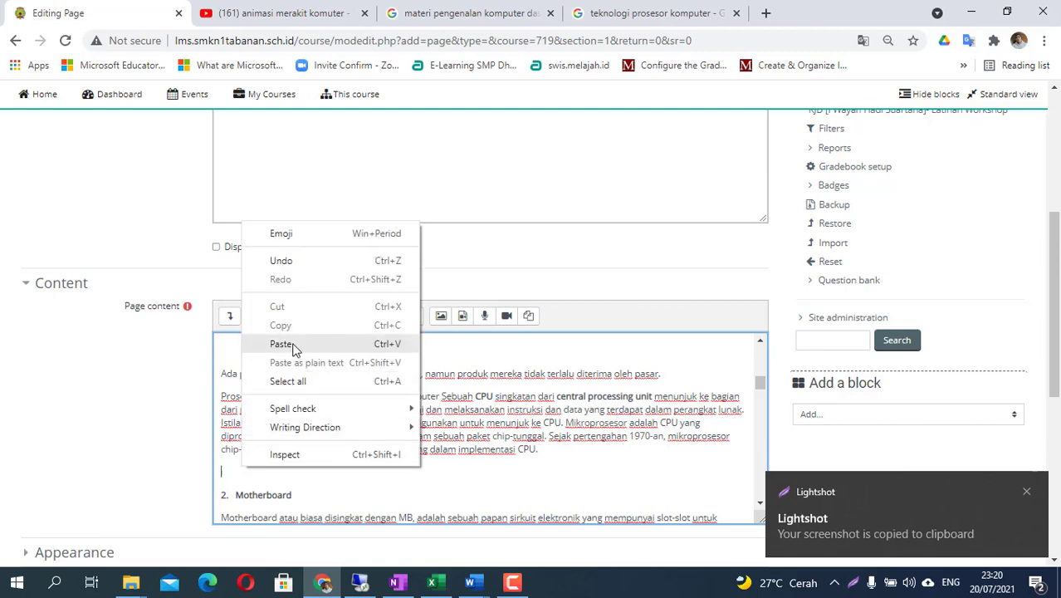
click(291, 345)
scroll(407, 474, down, 6)
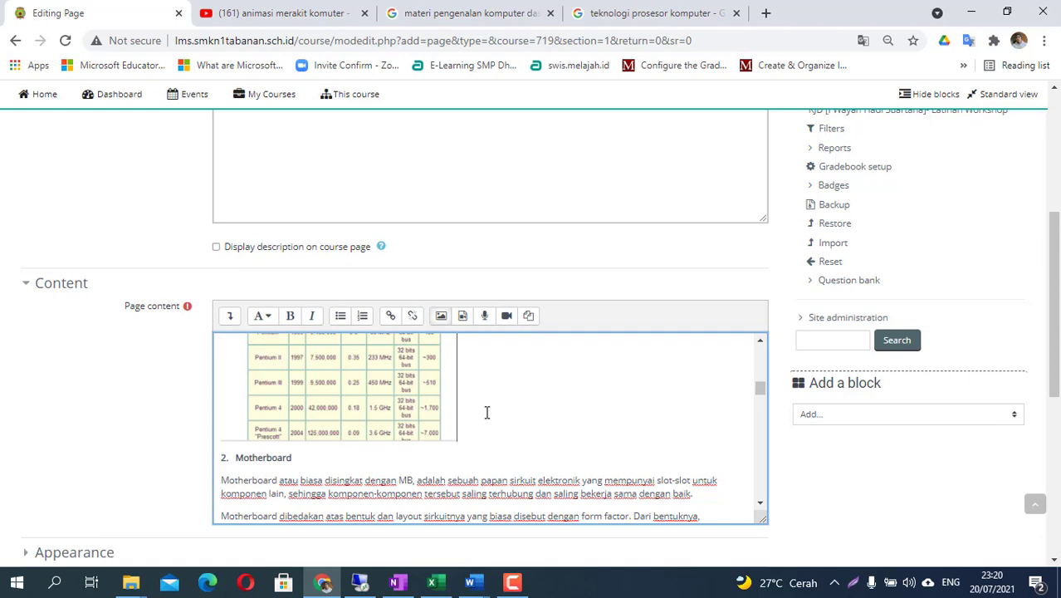
scroll(486, 413, down, 5)
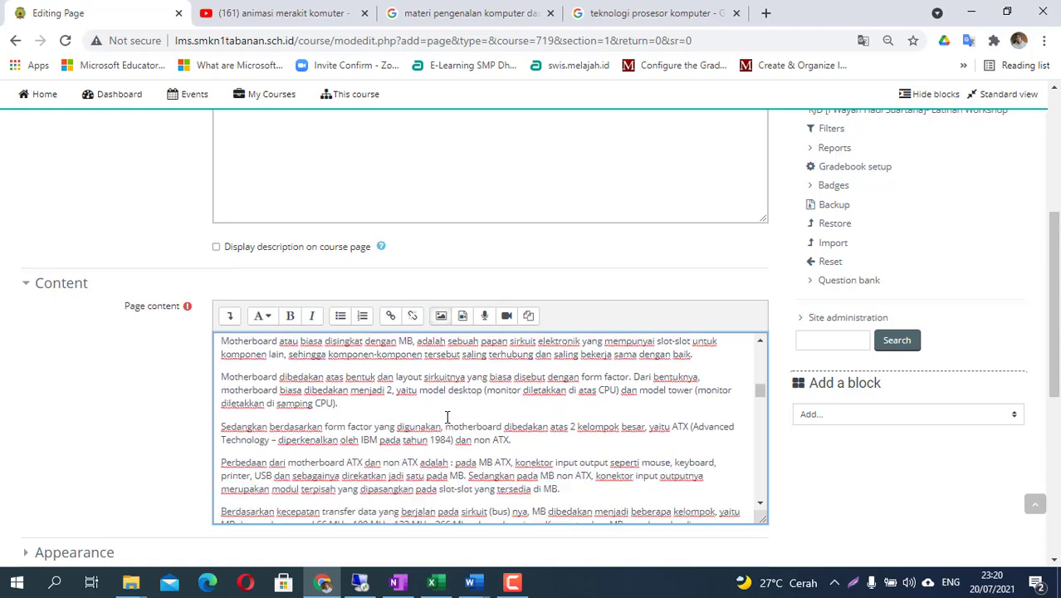
scroll(300, 401, up, 2)
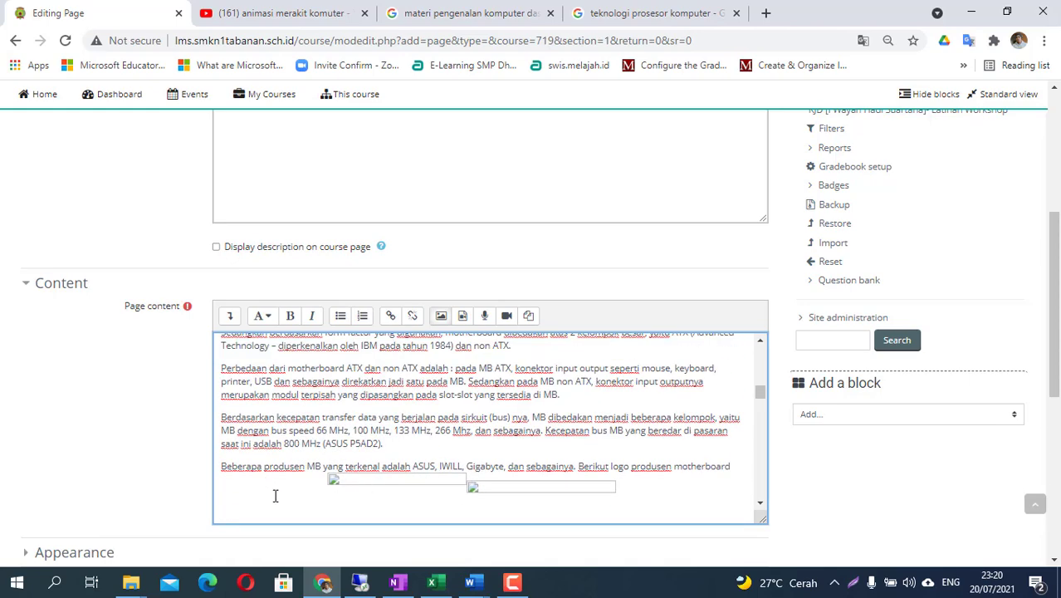
scroll(308, 465, down, 2)
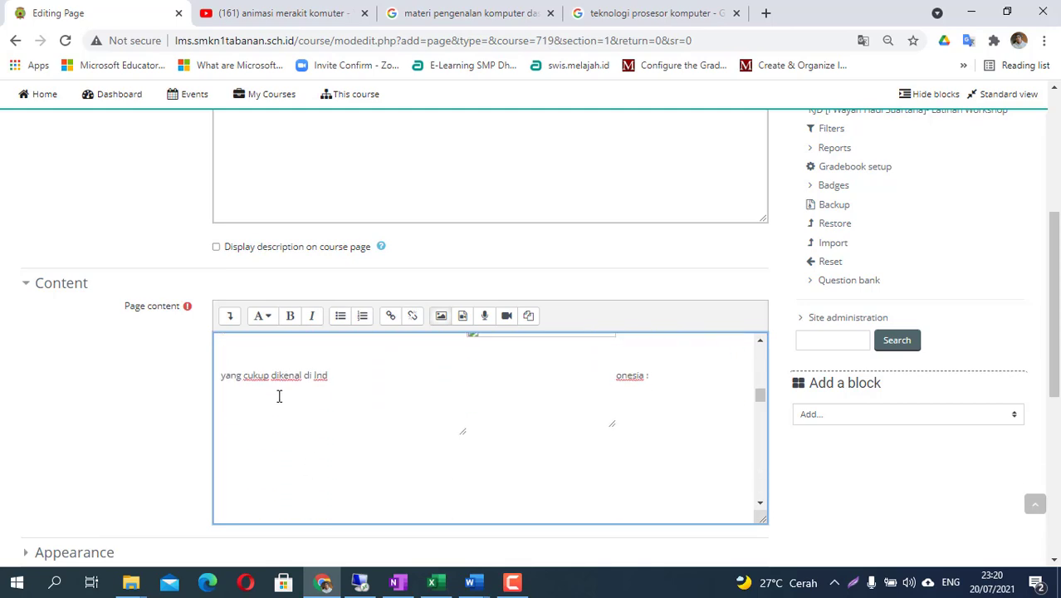
scroll(293, 413, down, 10)
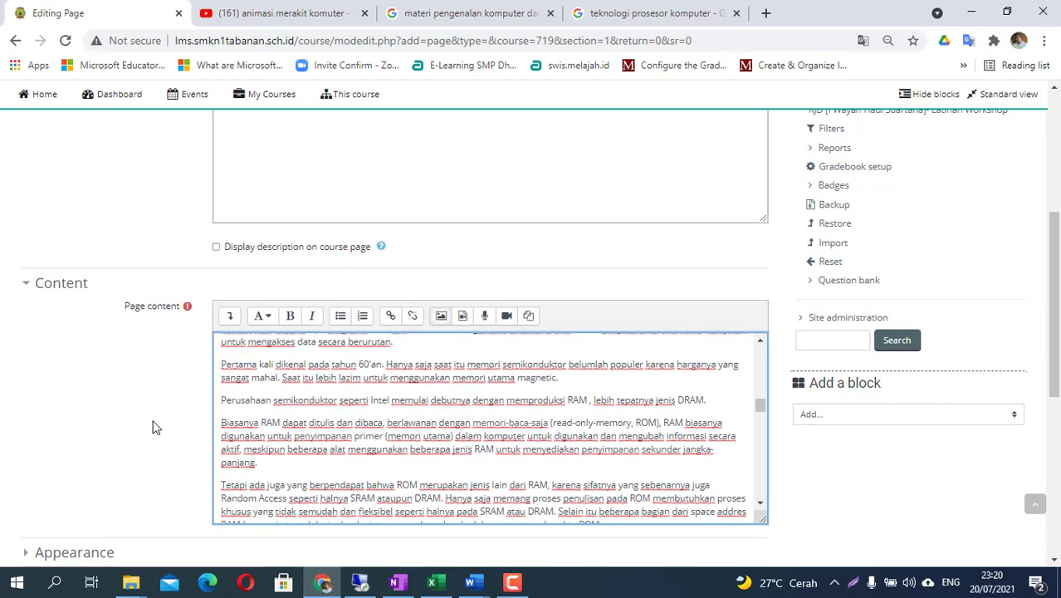
scroll(396, 184, down, 6)
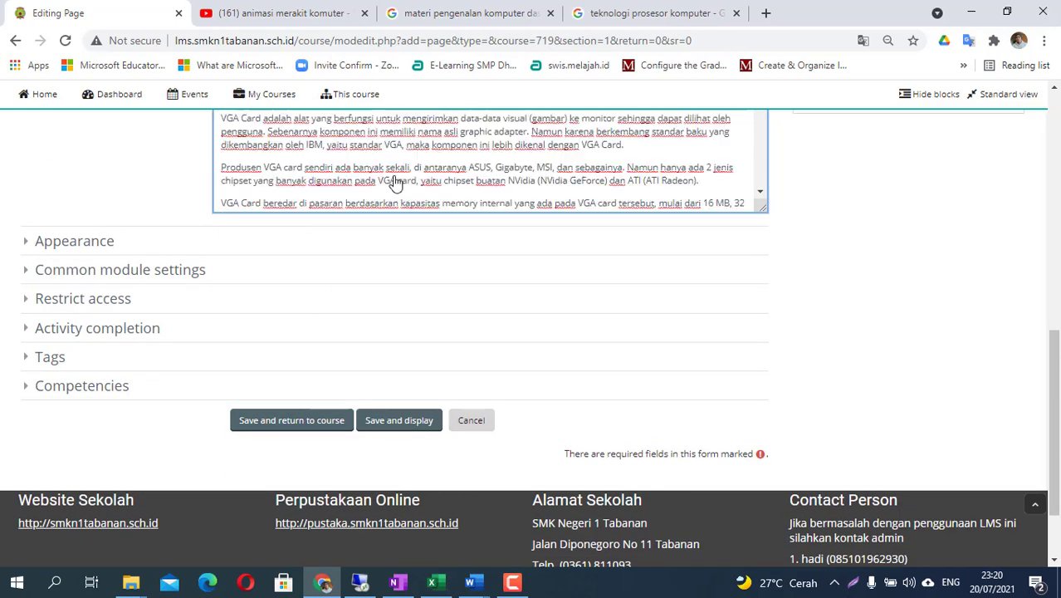
- Set completion to 'Show activity as complete when conditions are met' with view required, then save
drag(1054, 383, 1052, 338)
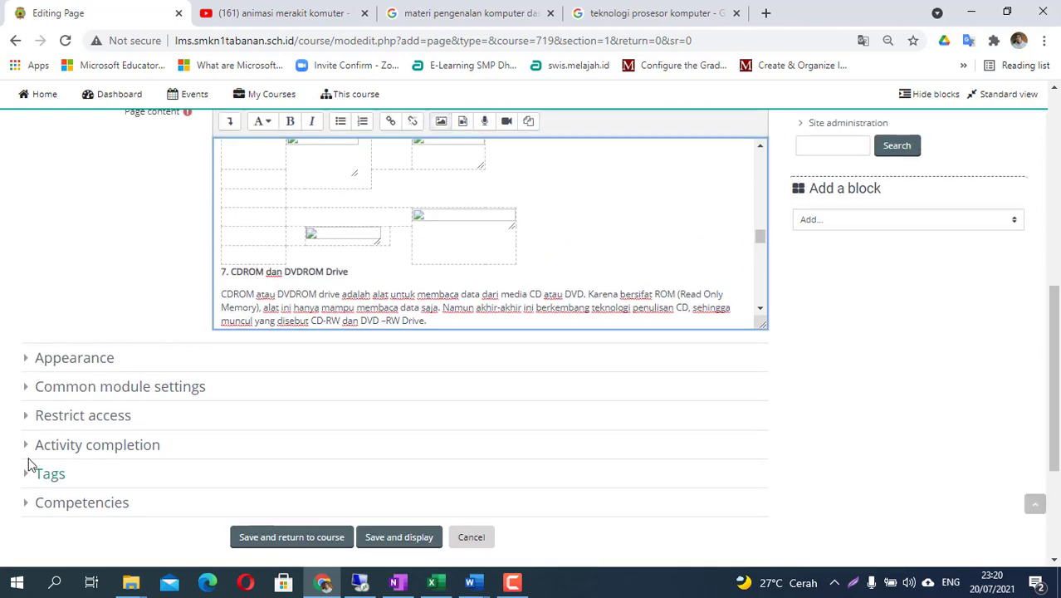
click(25, 450)
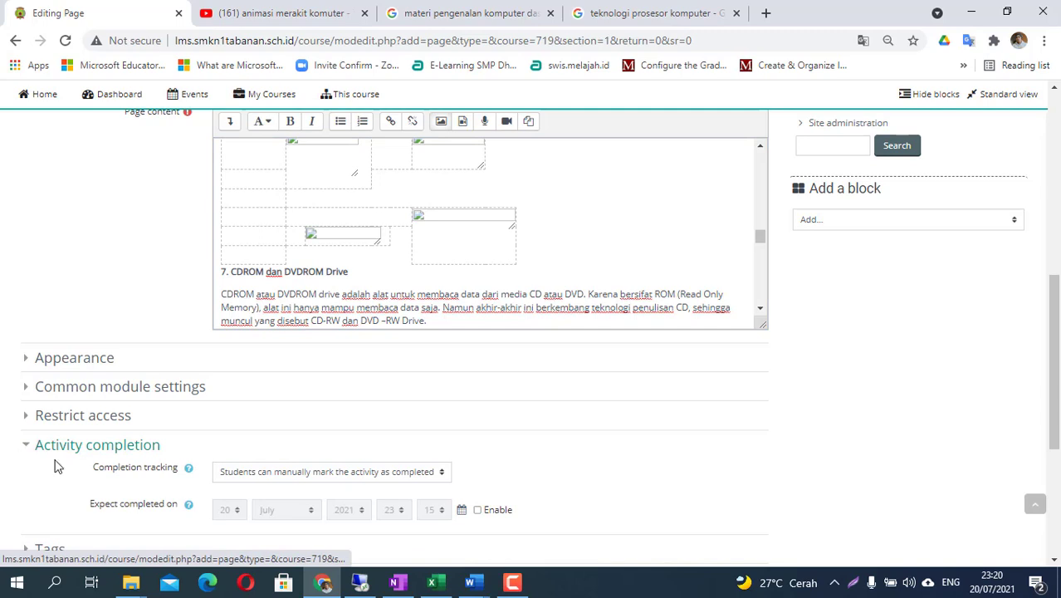
click(382, 472)
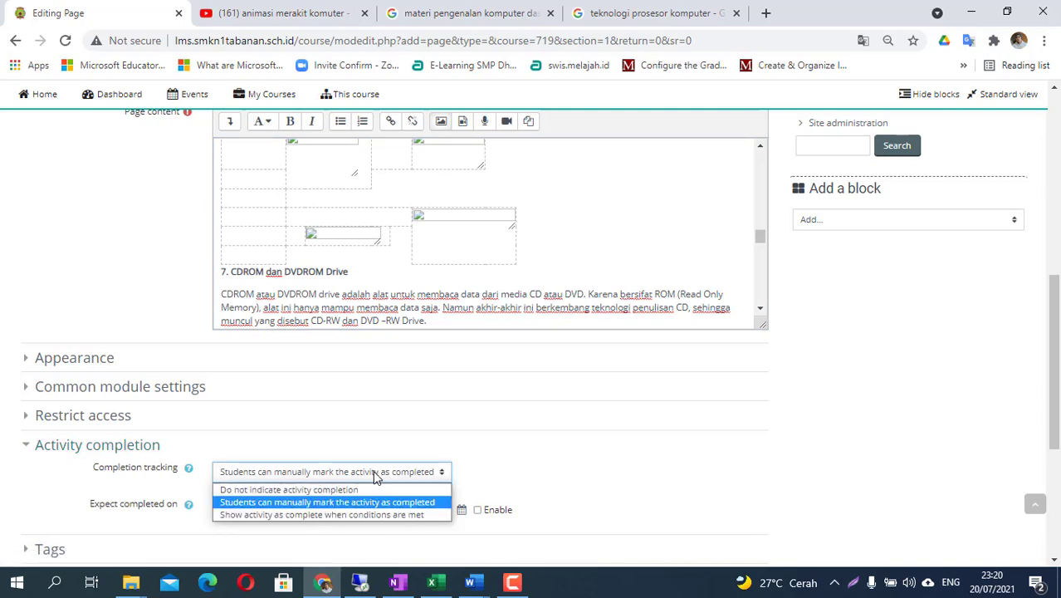
click(326, 515)
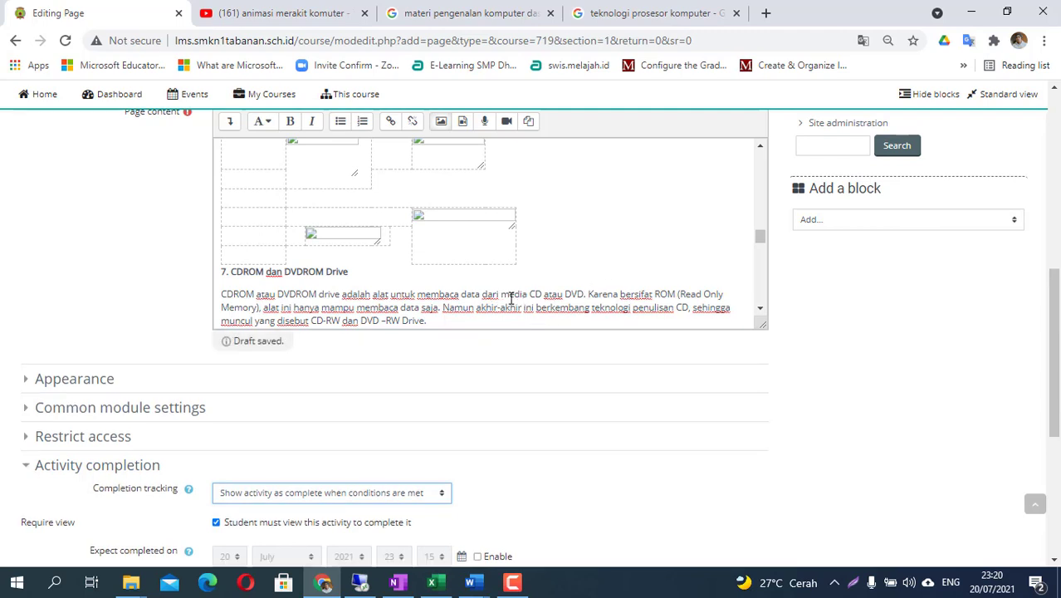
scroll(498, 316, down, 2)
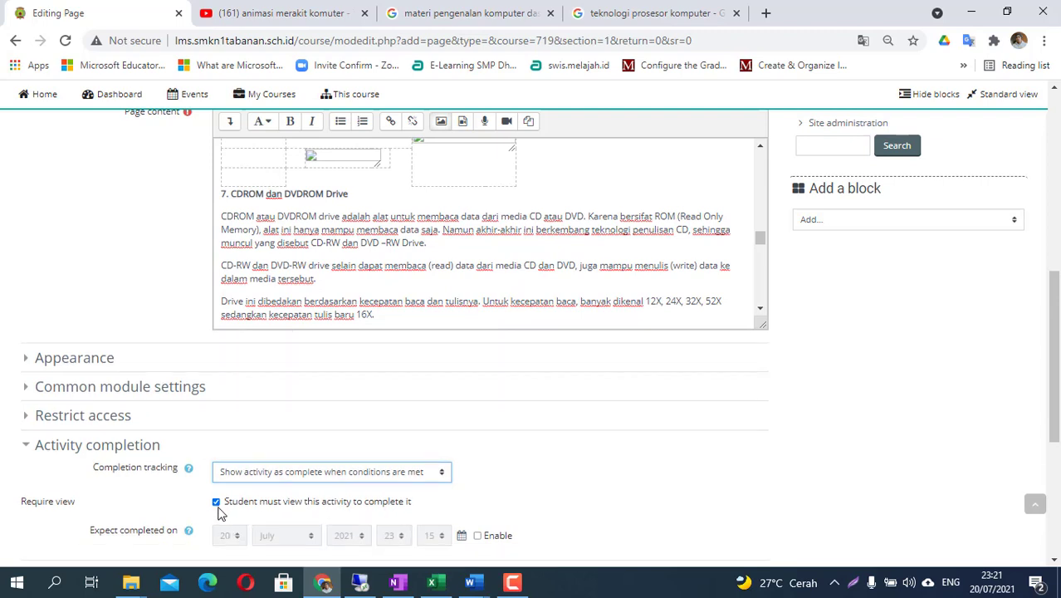
click(290, 471)
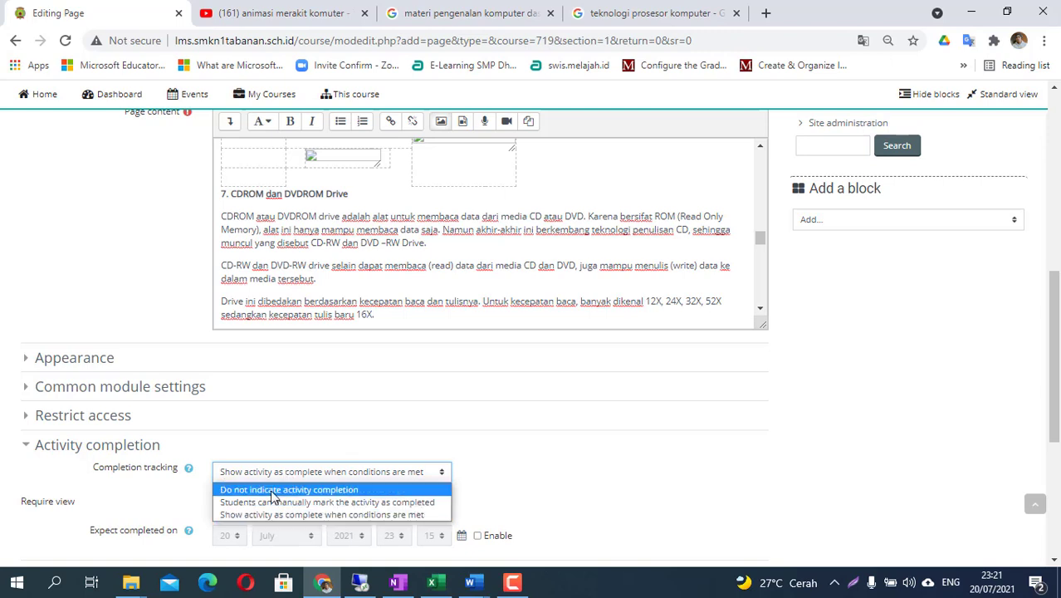
click(438, 514)
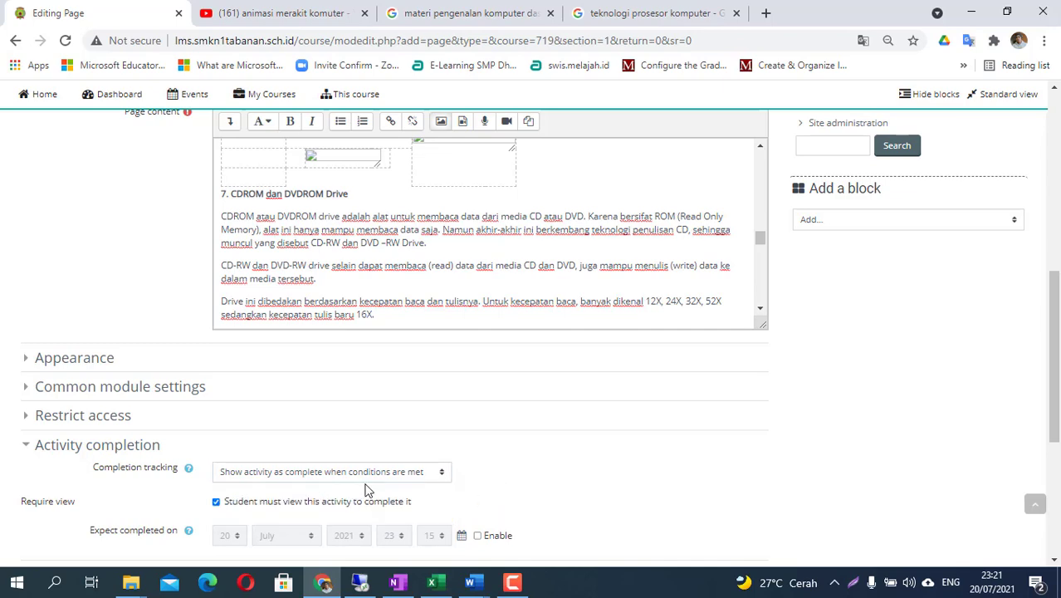
scroll(368, 490, down, 3)
click(282, 407)
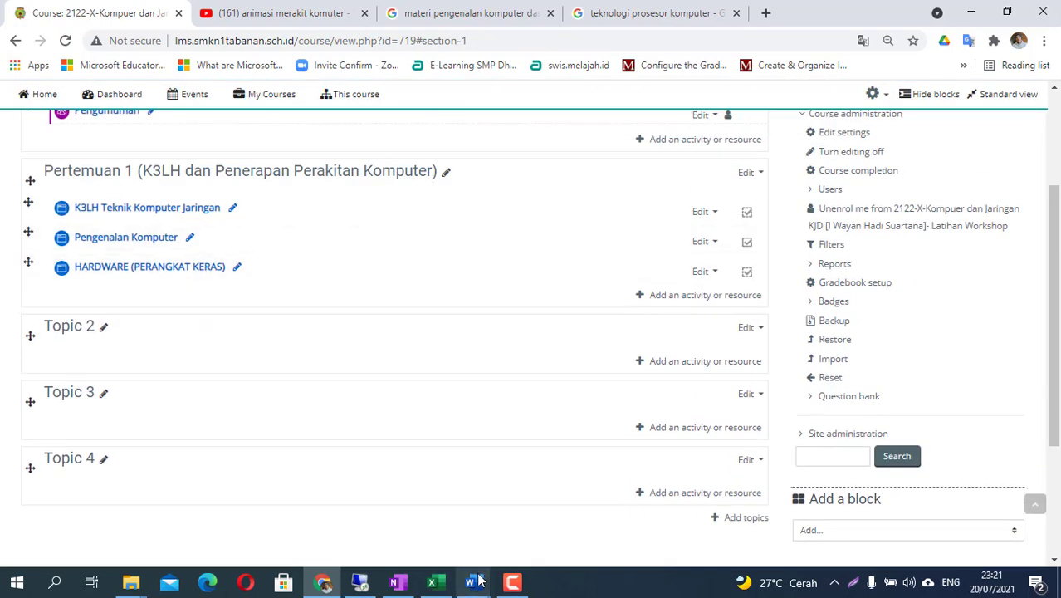
- Copy the 'CARA MERAKIT KOMPUTER' title from page 17 of modul-hardware.doc
mouse_move(470, 583)
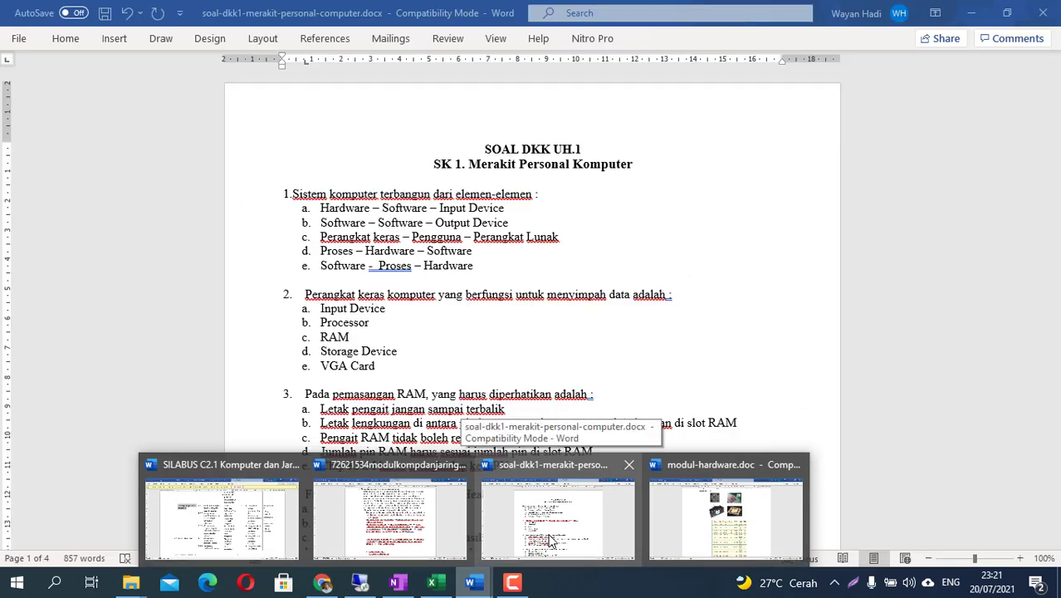
click(549, 535)
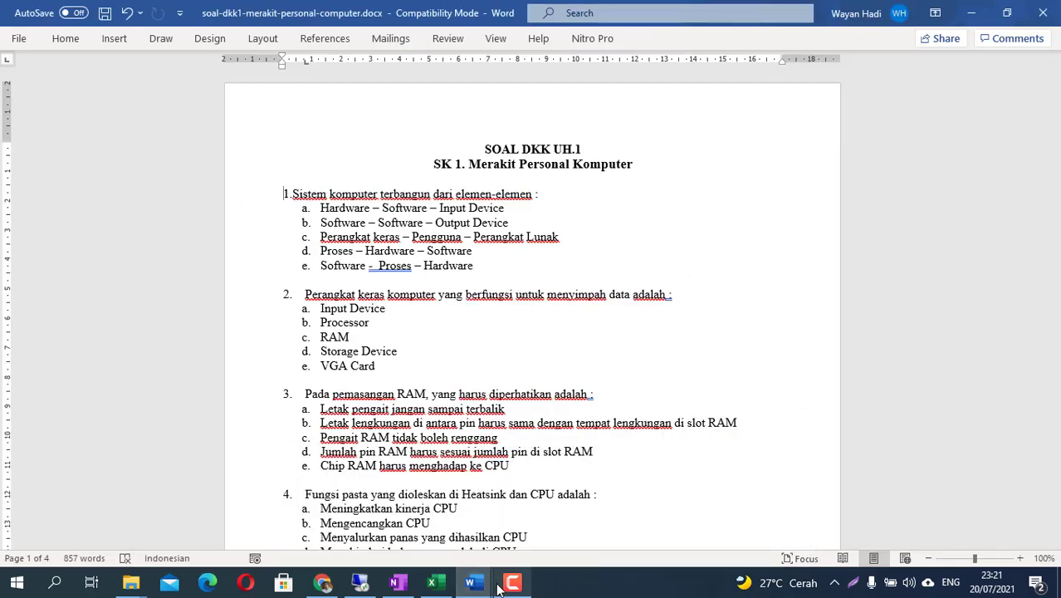
mouse_move(471, 583)
click(713, 513)
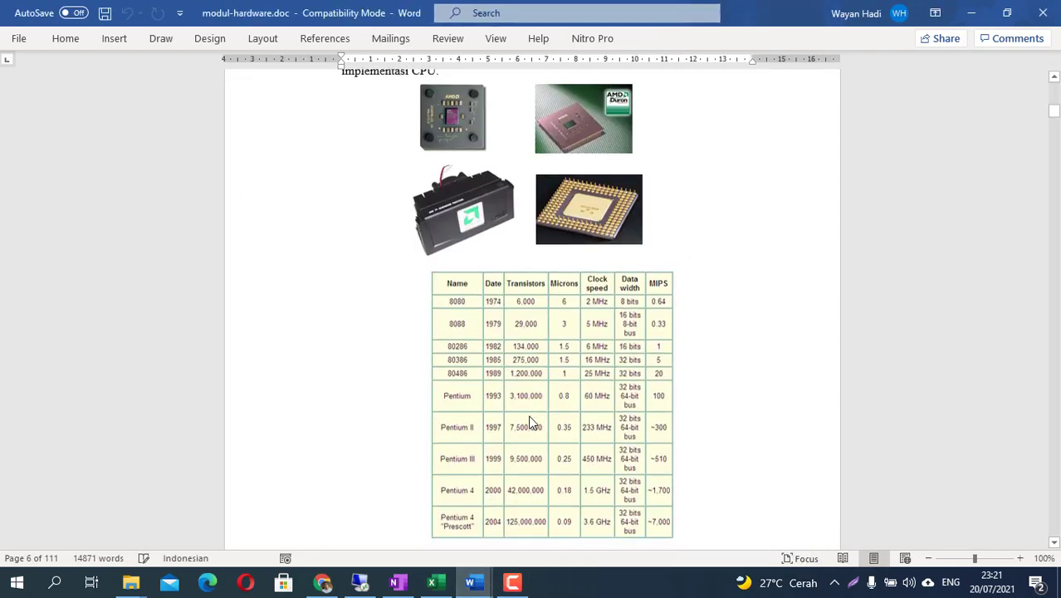
scroll(529, 421, down, 10)
drag(1058, 125, 1054, 157)
scroll(766, 290, down, 4)
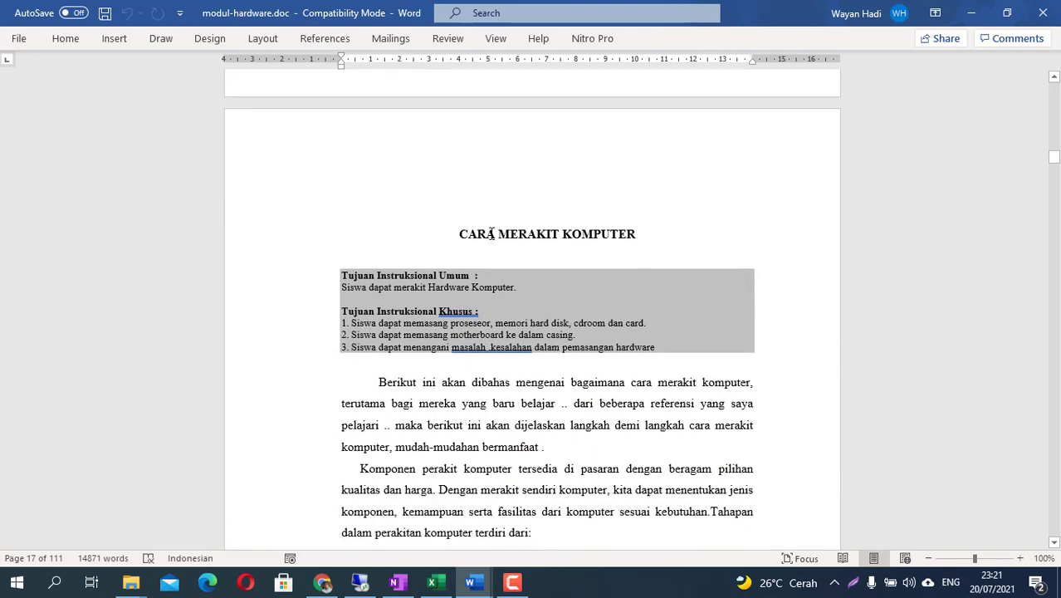
triple_click(582, 233)
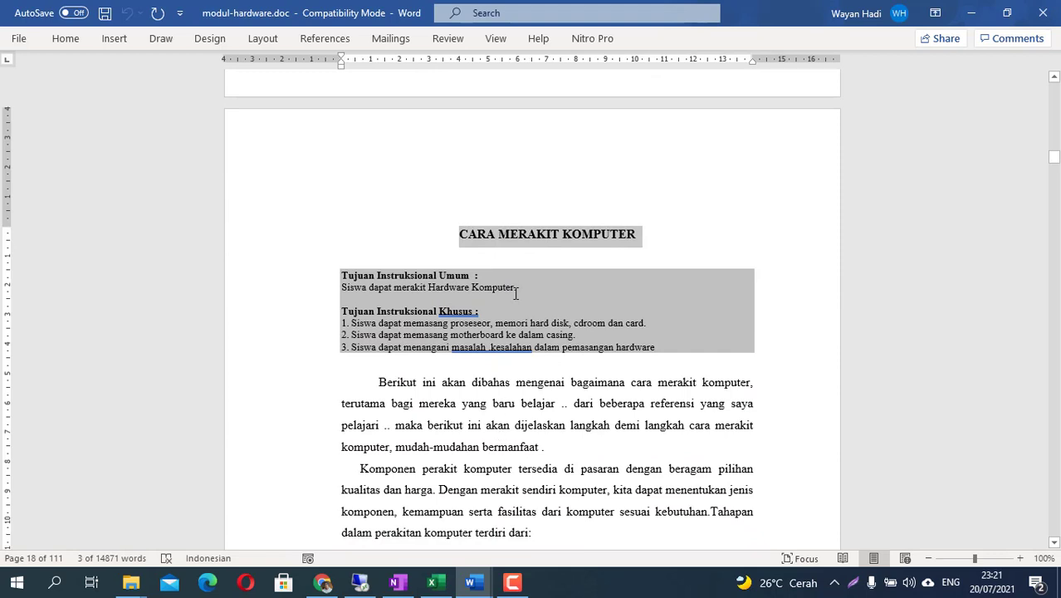
right_click(541, 236)
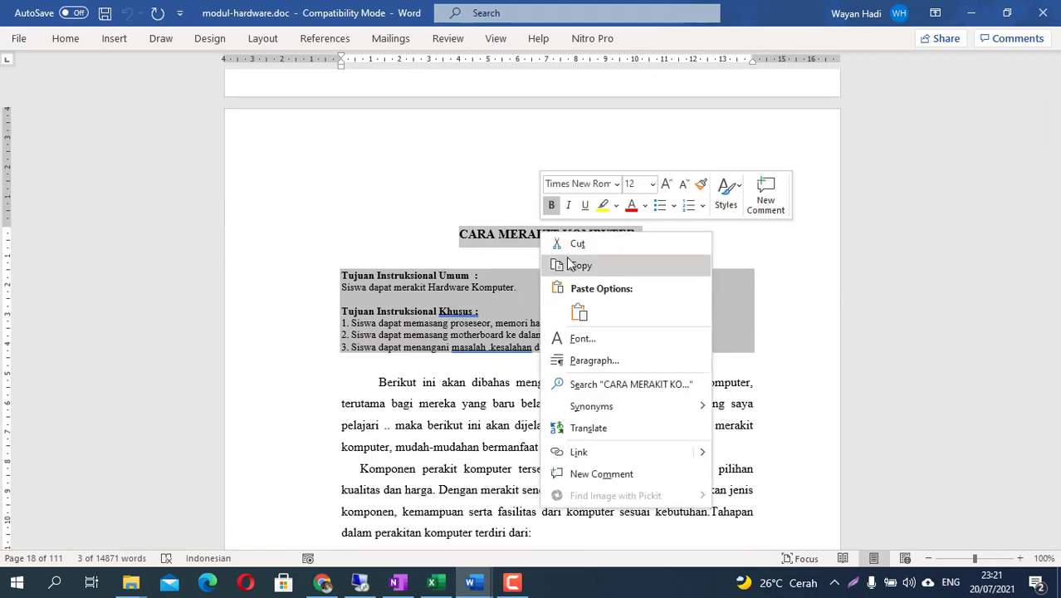
click(571, 264)
- Add a new Page resource to the Pertemuan 1 section
click(323, 584)
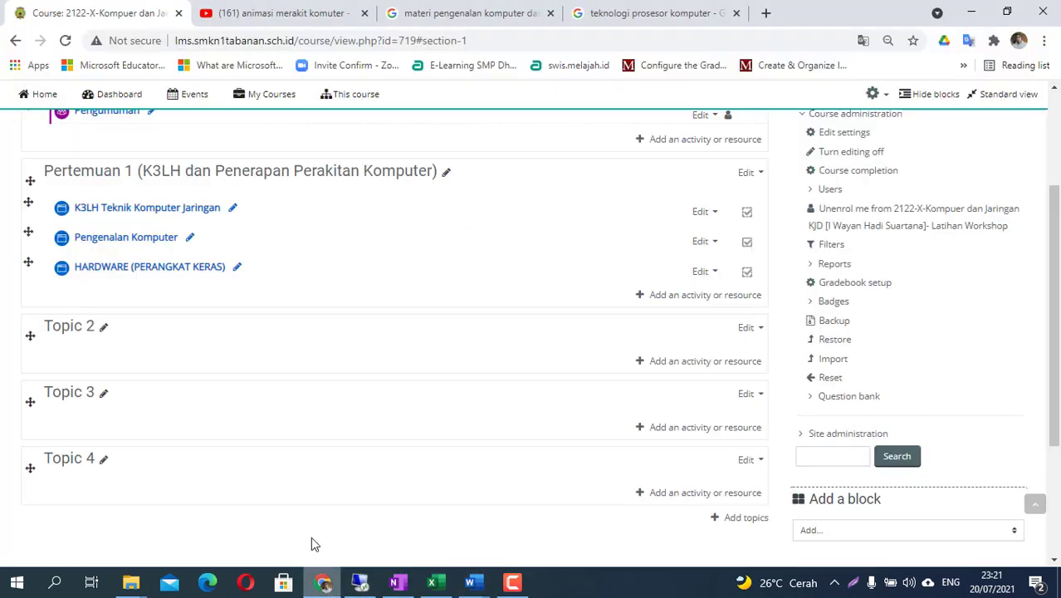
click(637, 301)
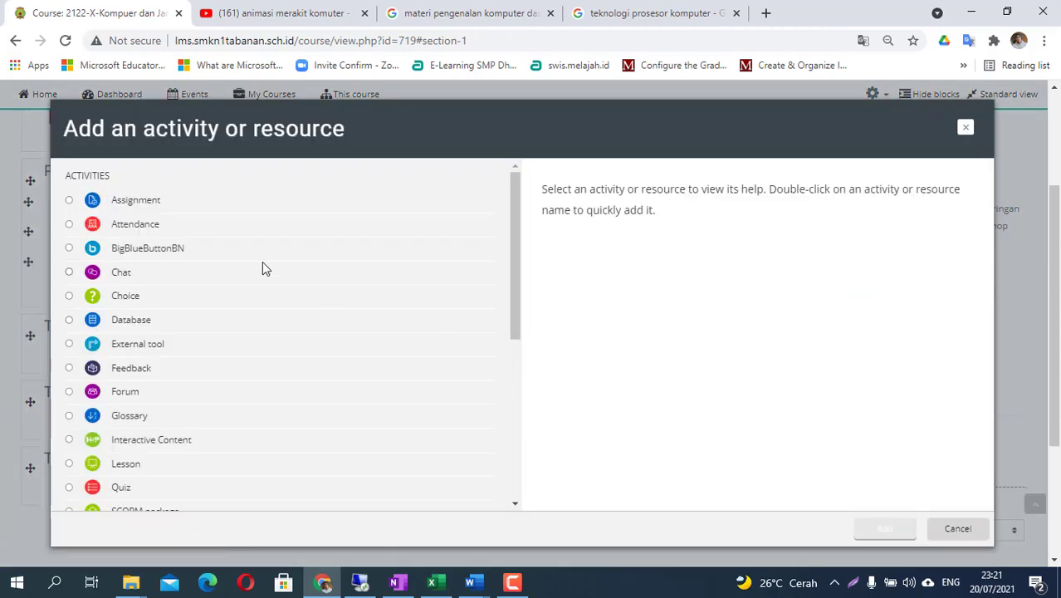
scroll(189, 461, down, 5)
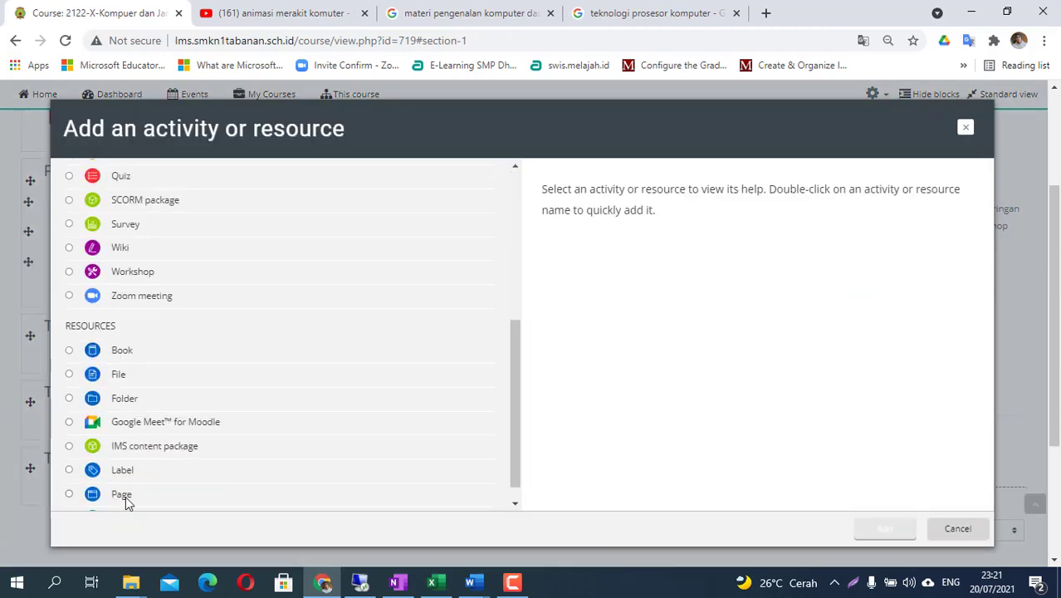
click(123, 497)
scroll(124, 506, down, 4)
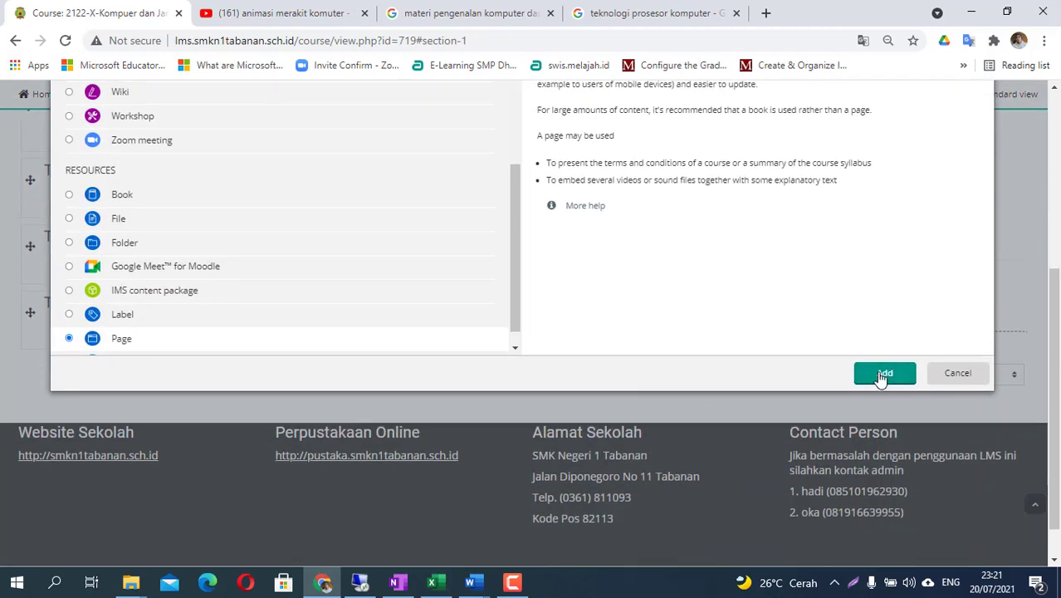
click(884, 375)
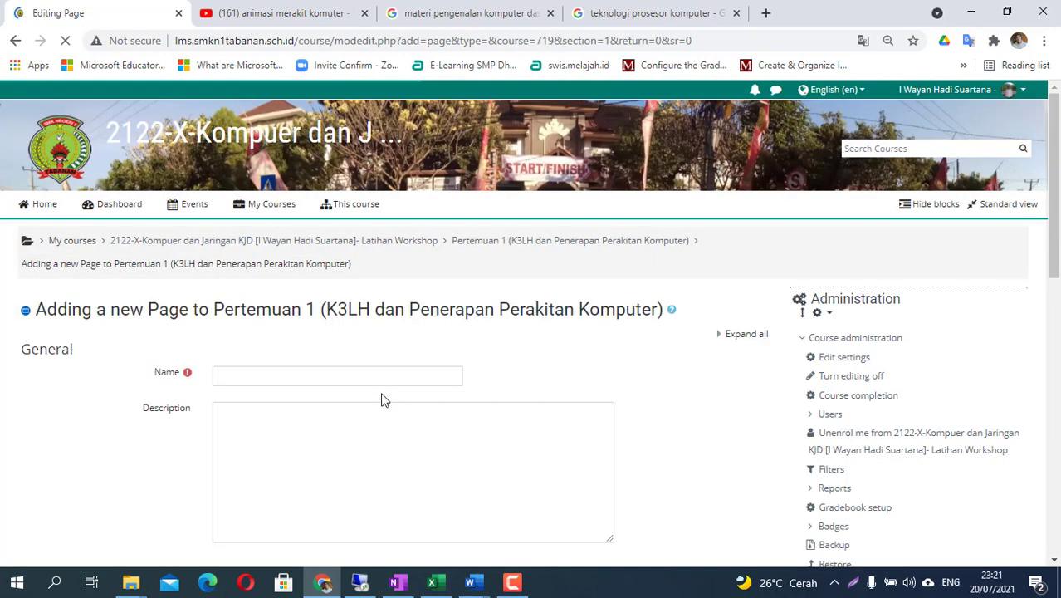
- Name the page 'CARA MERAKIT KOMPUTER' by pasting the copied title
click(276, 380)
key(ctrl+v)
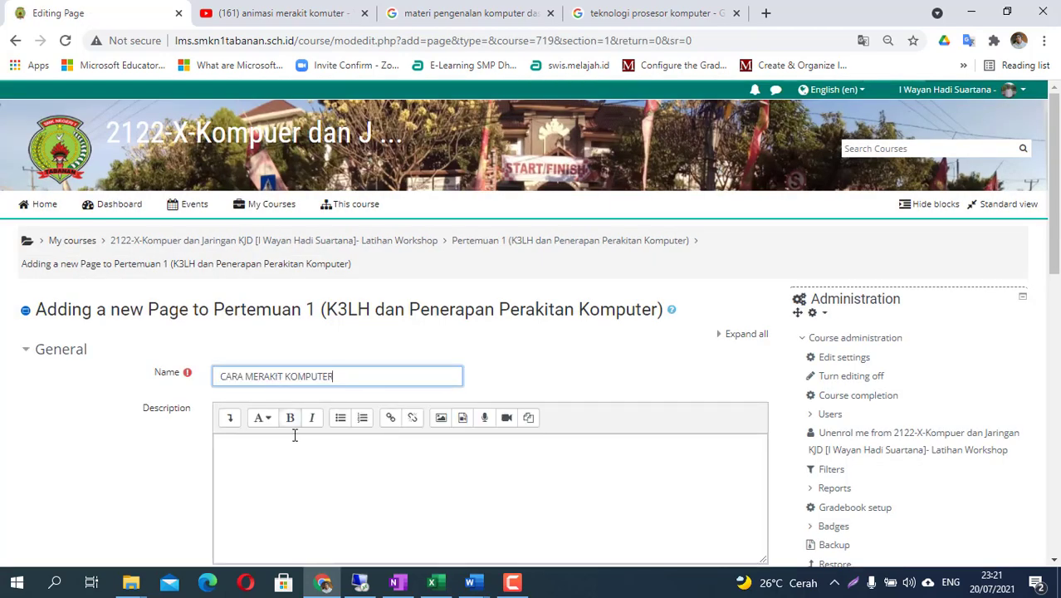
scroll(268, 462, down, 3)
click(253, 443)
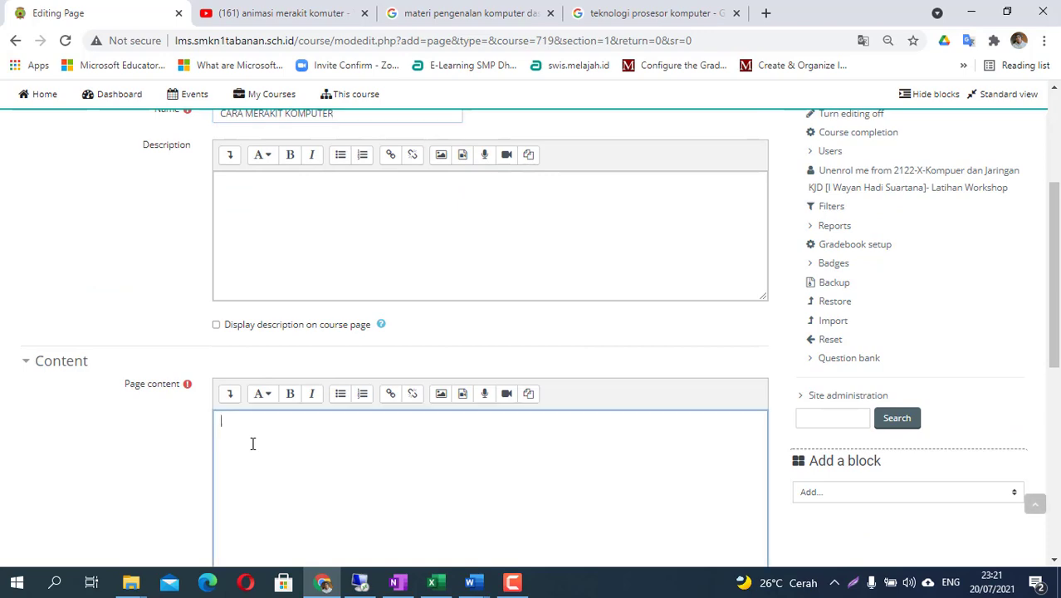
click(470, 582)
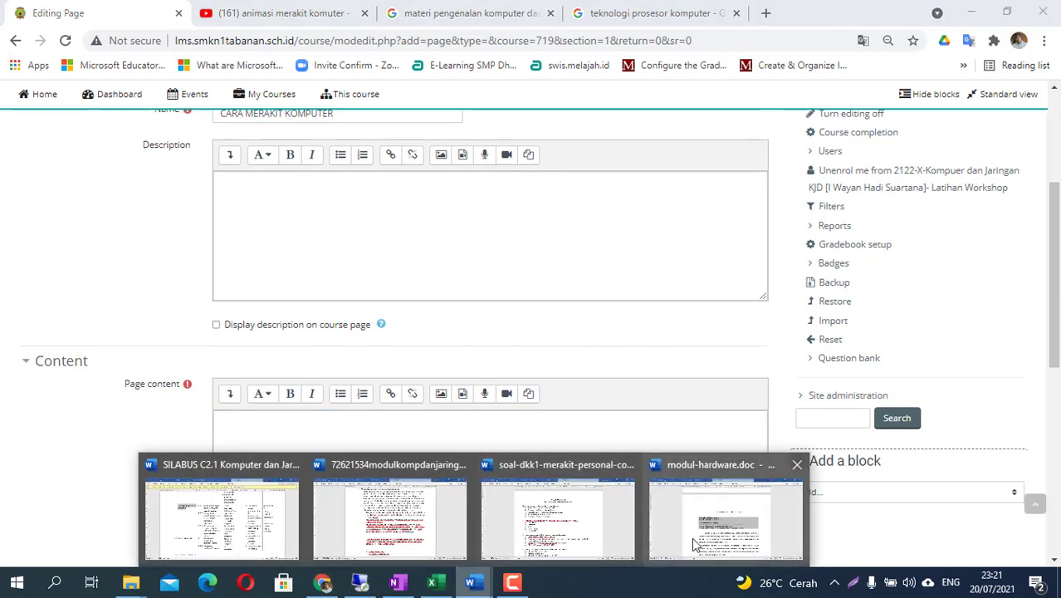
- Copy the CARA MERAKIT KOMPUTER text from 'Berikut ini' through item 5 of the equipment list
click(722, 519)
scroll(426, 375, down, 2)
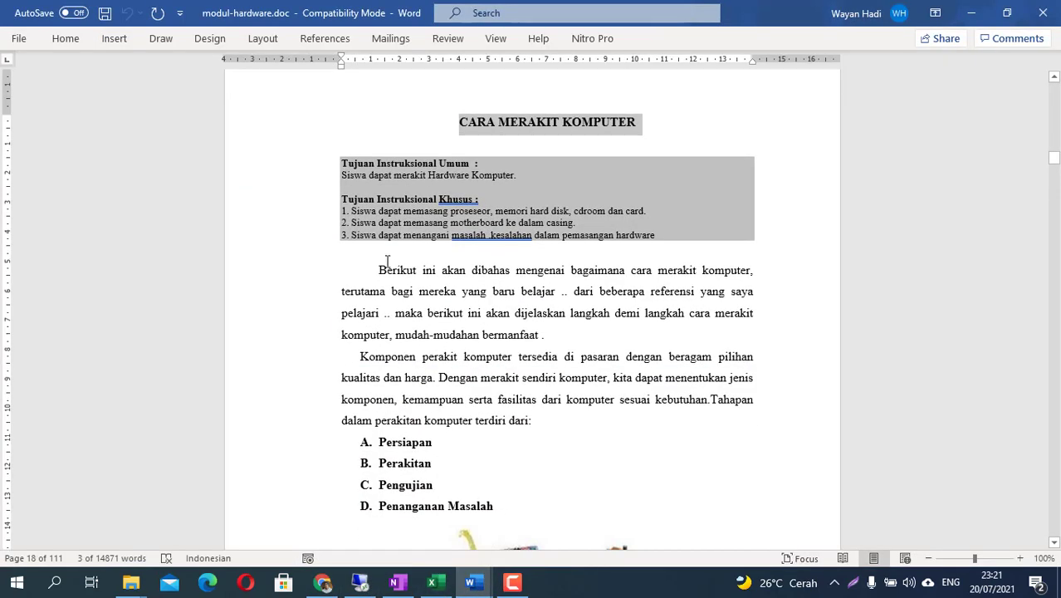
click(378, 270)
scroll(462, 417, down, 6)
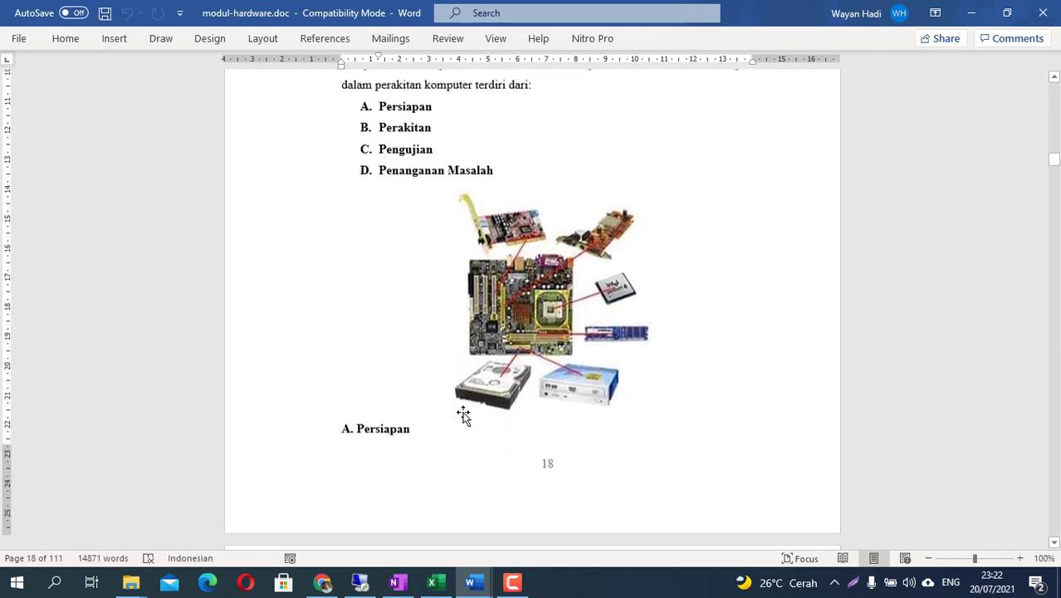
scroll(462, 417, up, 1)
scroll(463, 417, down, 12)
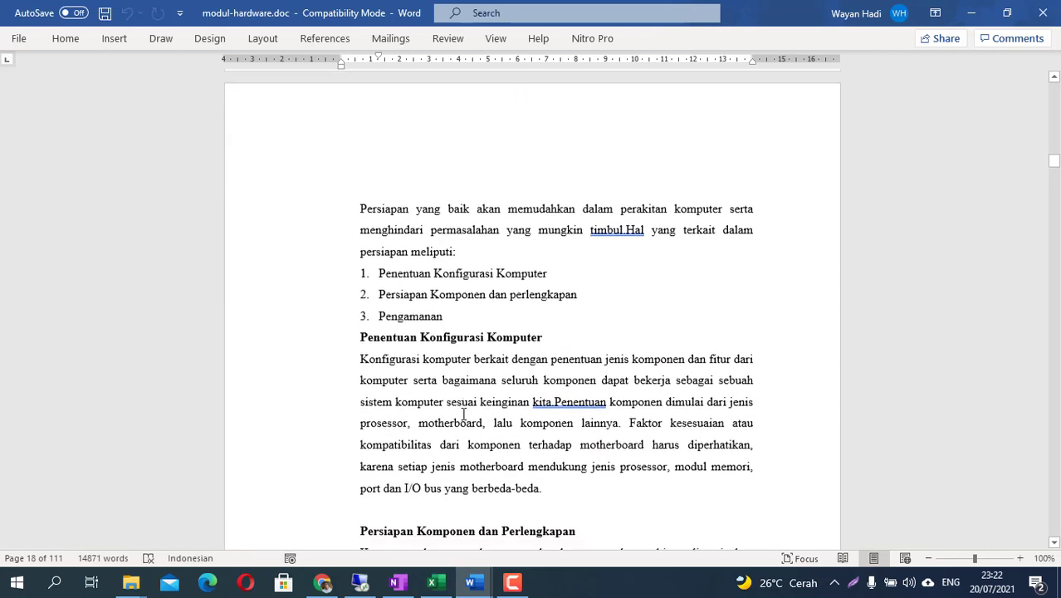
scroll(463, 413, down, 7)
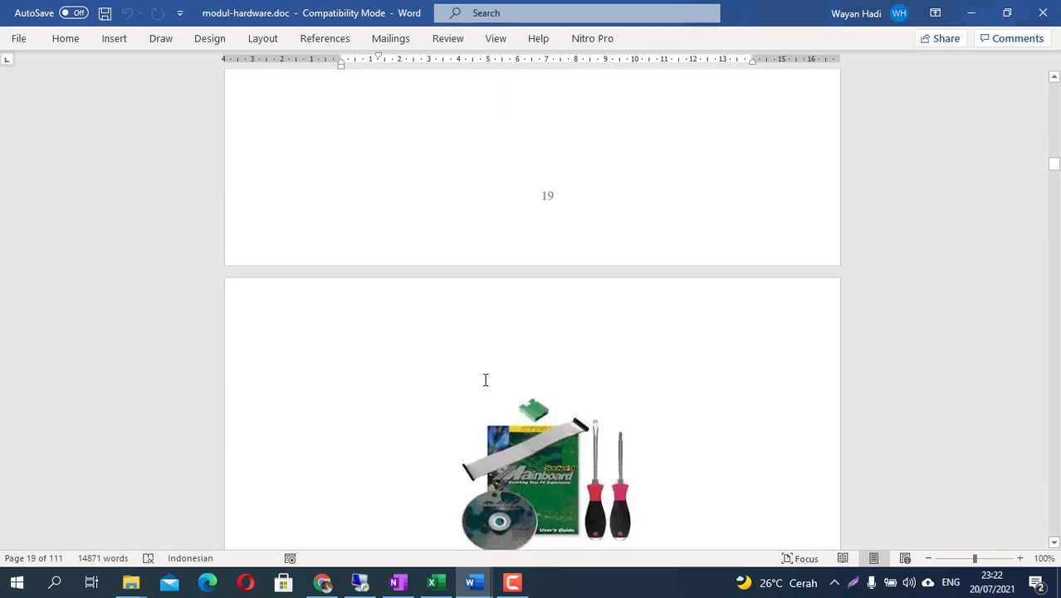
scroll(517, 394, up, 4)
shift+click(684, 325)
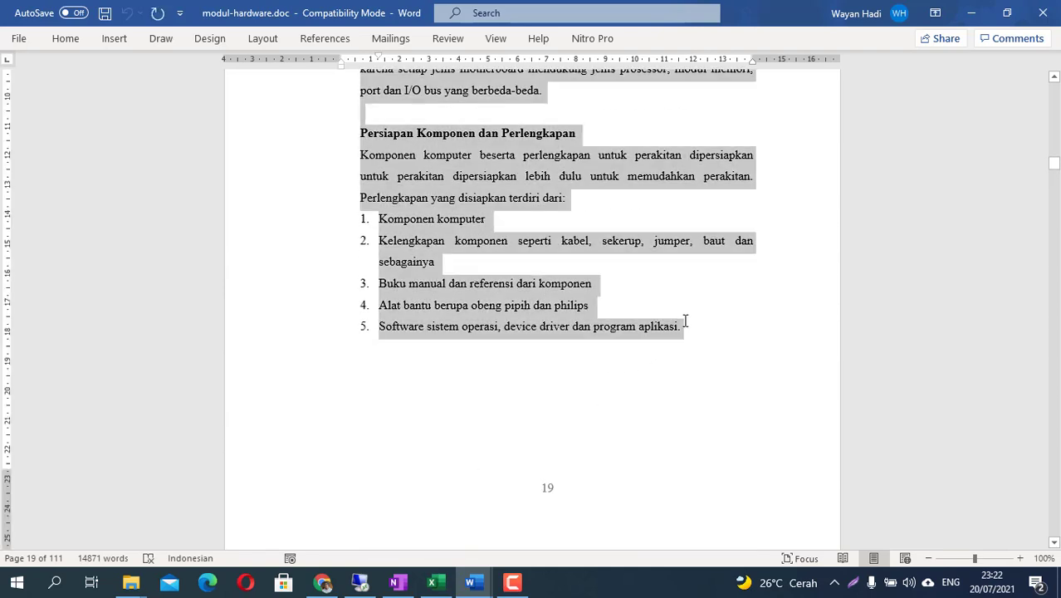
right_click(461, 178)
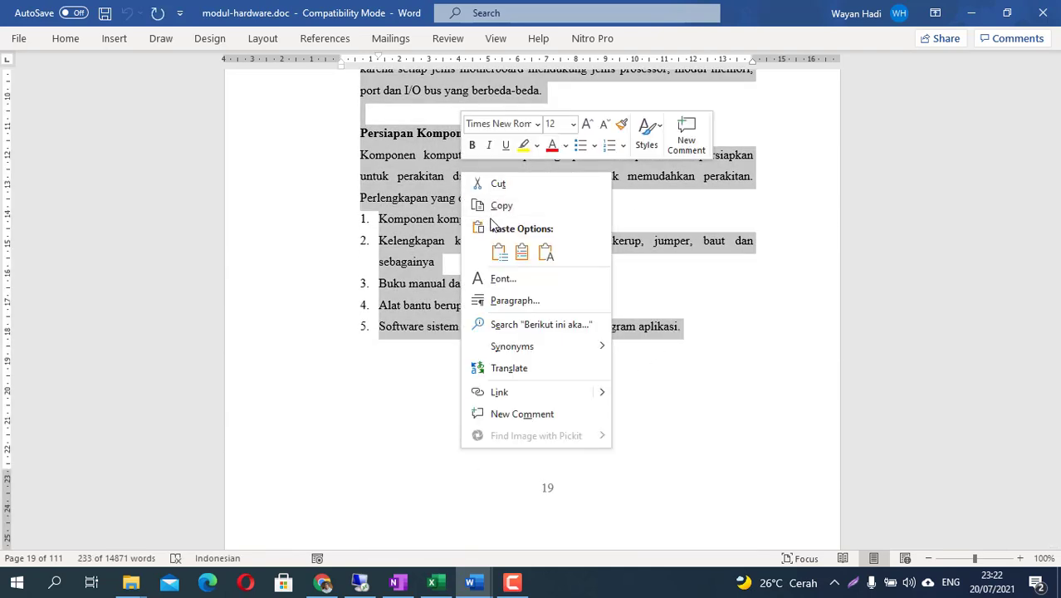
click(490, 206)
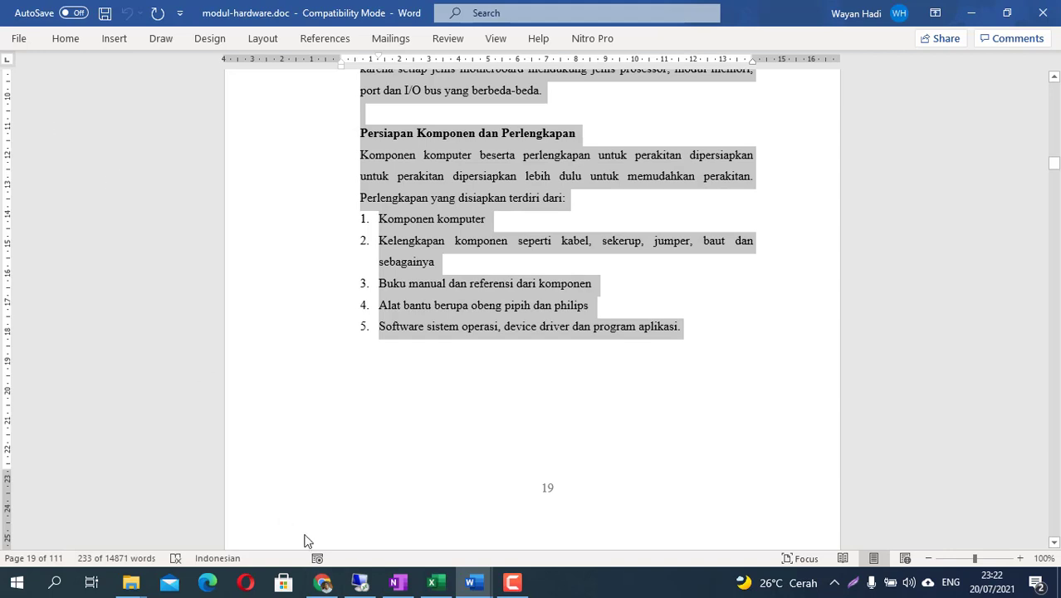
click(322, 582)
- Paste the copied computer-assembly text into the page content
right_click(262, 432)
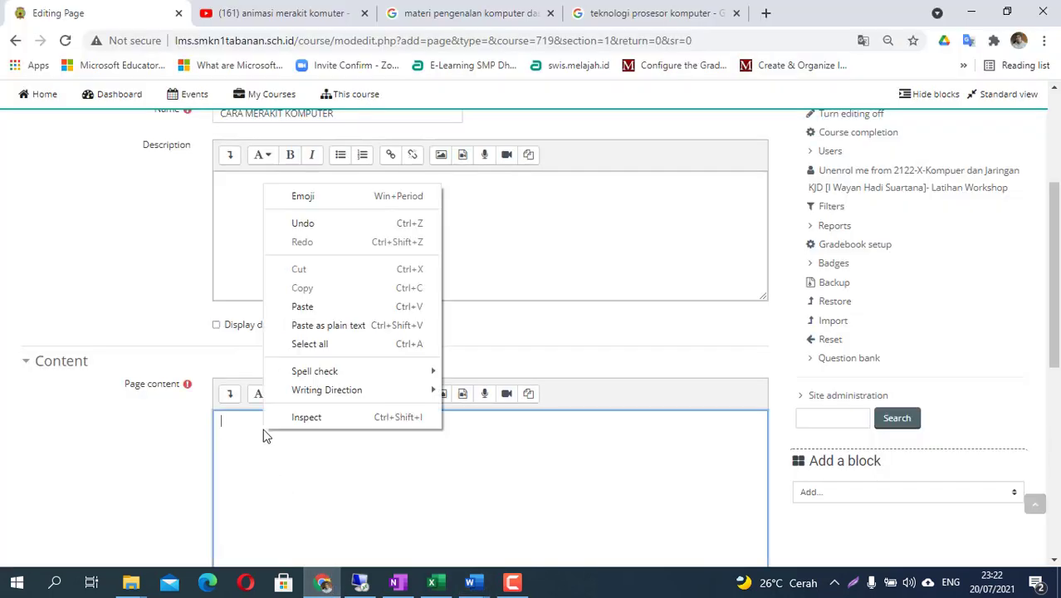
click(332, 305)
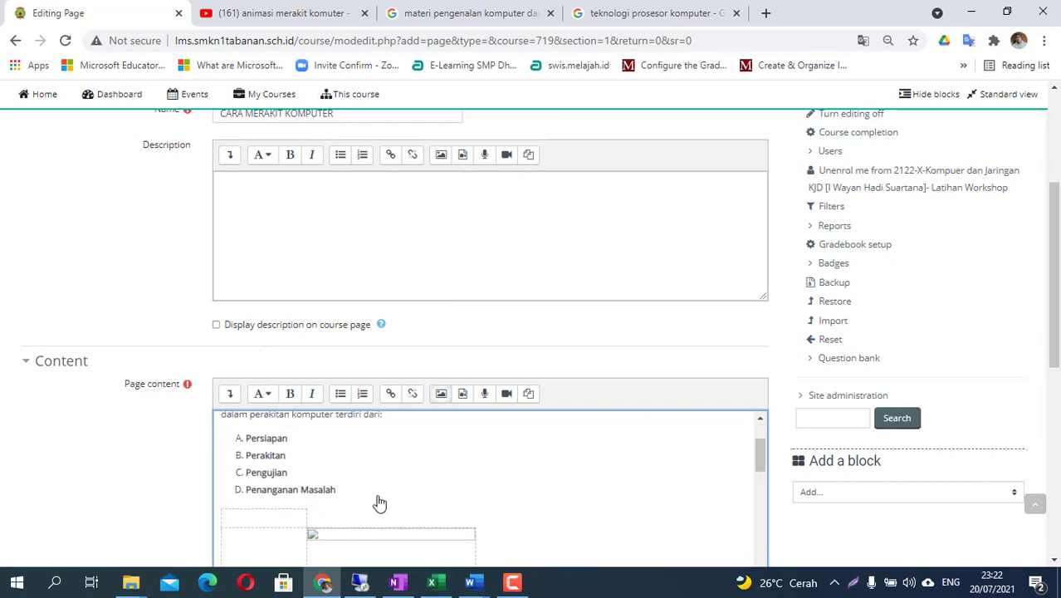
scroll(380, 503, down, 1)
scroll(1048, 333, down, 2)
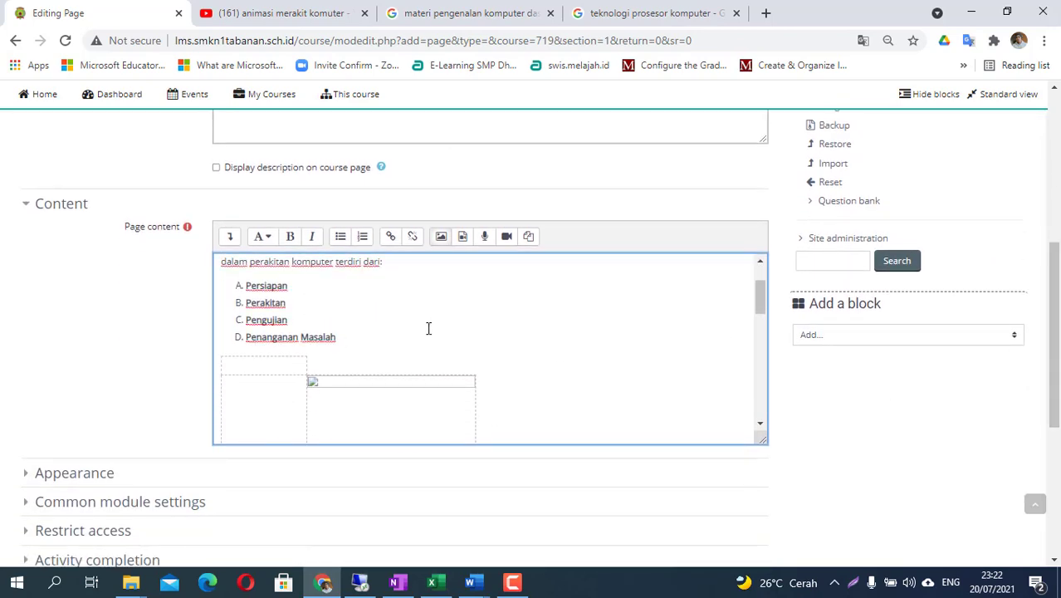
- Try adding a list item E after 'D. Penanganan Masalah', then remove it again
click(400, 340)
key(Return)
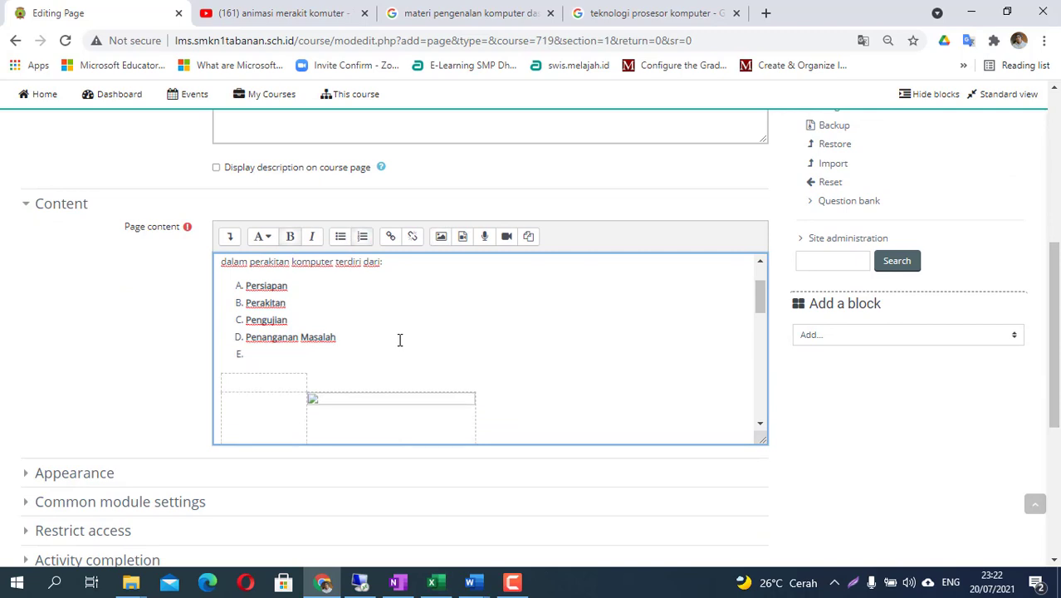
key(BackSpace)
key(Return)
key(BackSpace)
scroll(399, 340, down, 5)
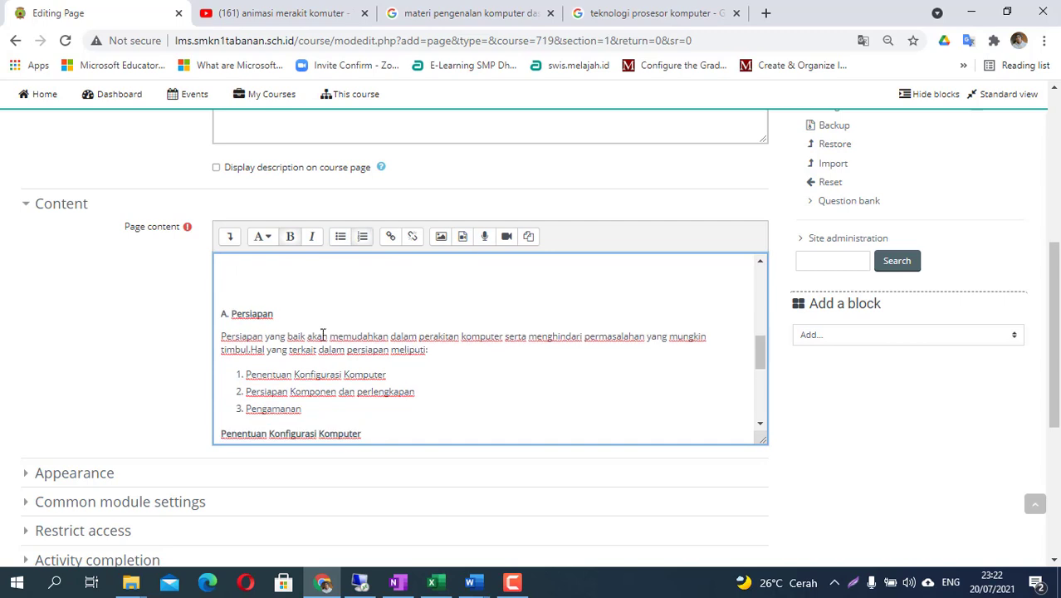
- Delete the empty image block above 'A. Persiapan'
click(232, 299)
key(BackSpace)
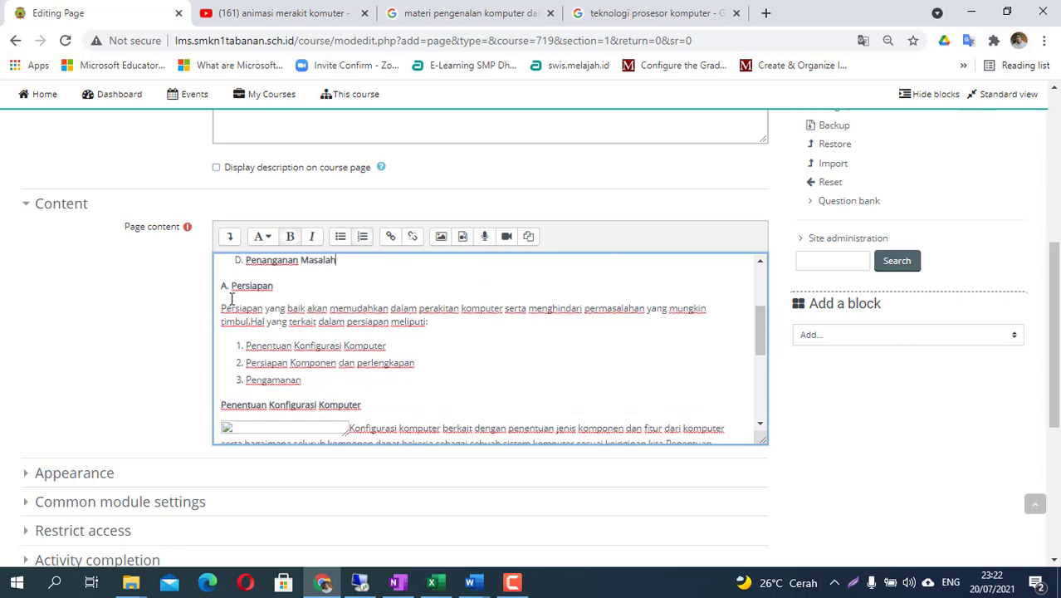
scroll(358, 365, up, 1)
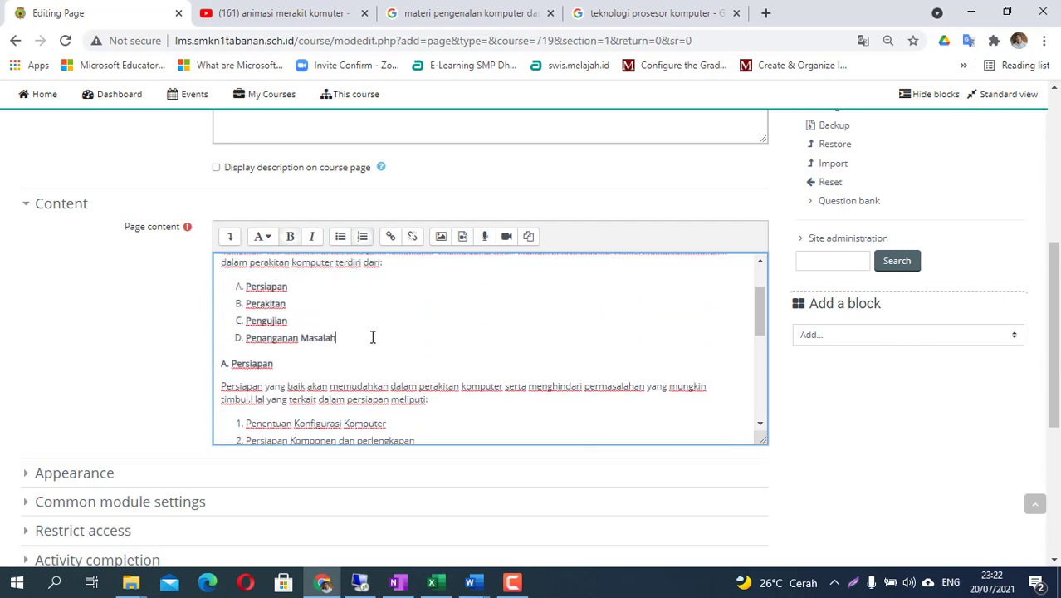
scroll(370, 340, up, 3)
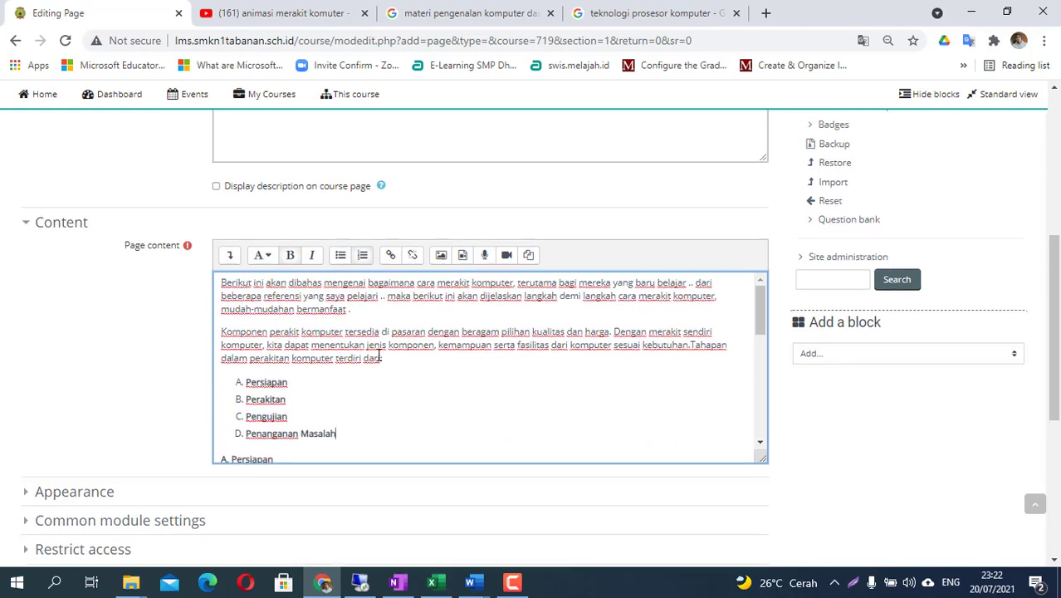
scroll(378, 355, down, 1)
scroll(378, 355, down, 3)
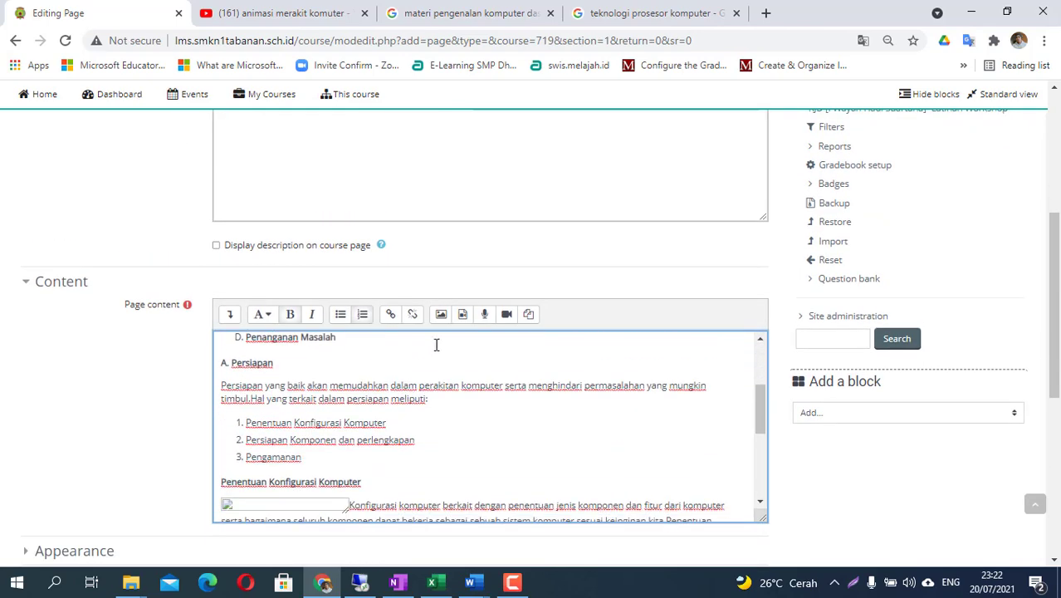
drag(1057, 303, 1059, 333)
drag(759, 314, 765, 276)
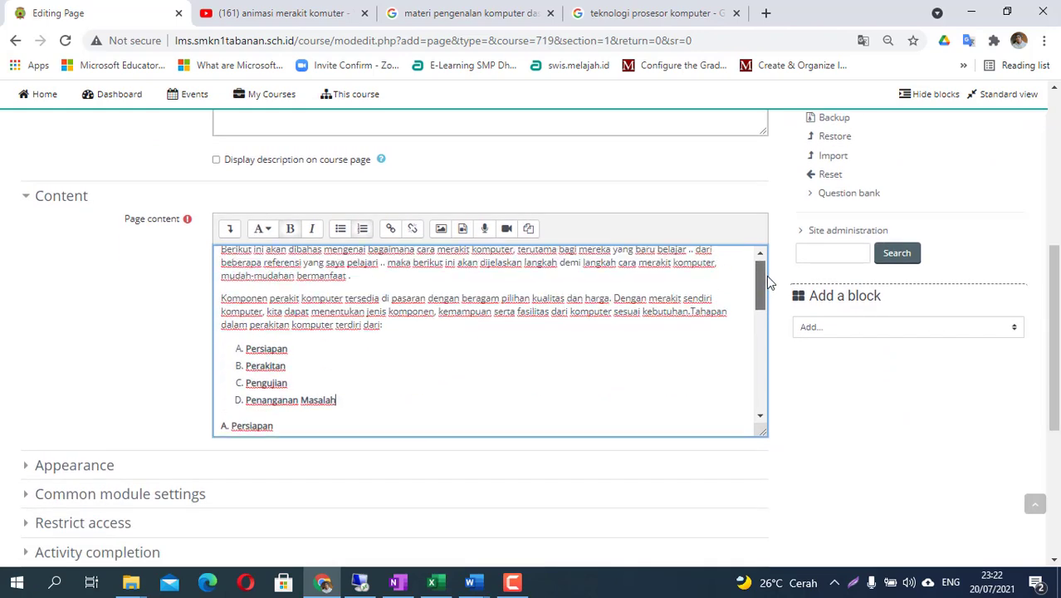
- Insert blank lines before the opening paragraph starting with 'Berikut'
scroll(385, 364, up, 1)
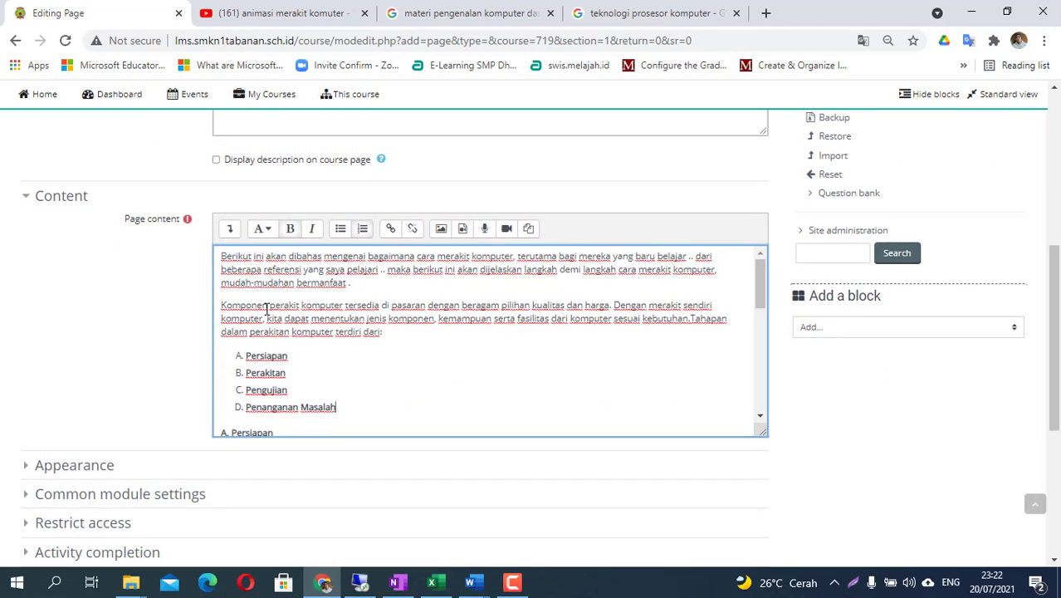
click(222, 259)
key(Return)
key(Return)
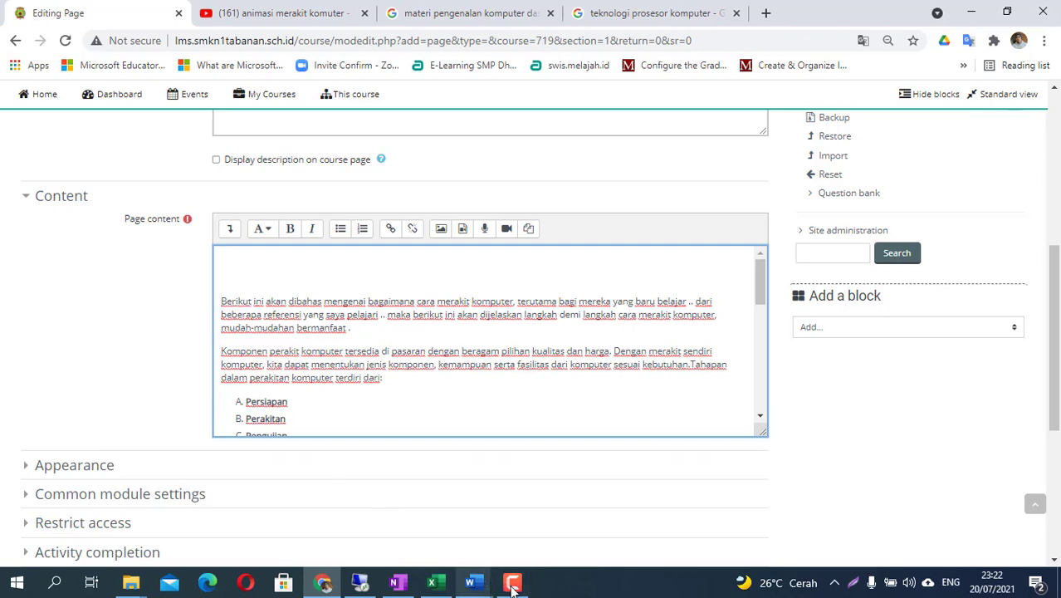
click(397, 582)
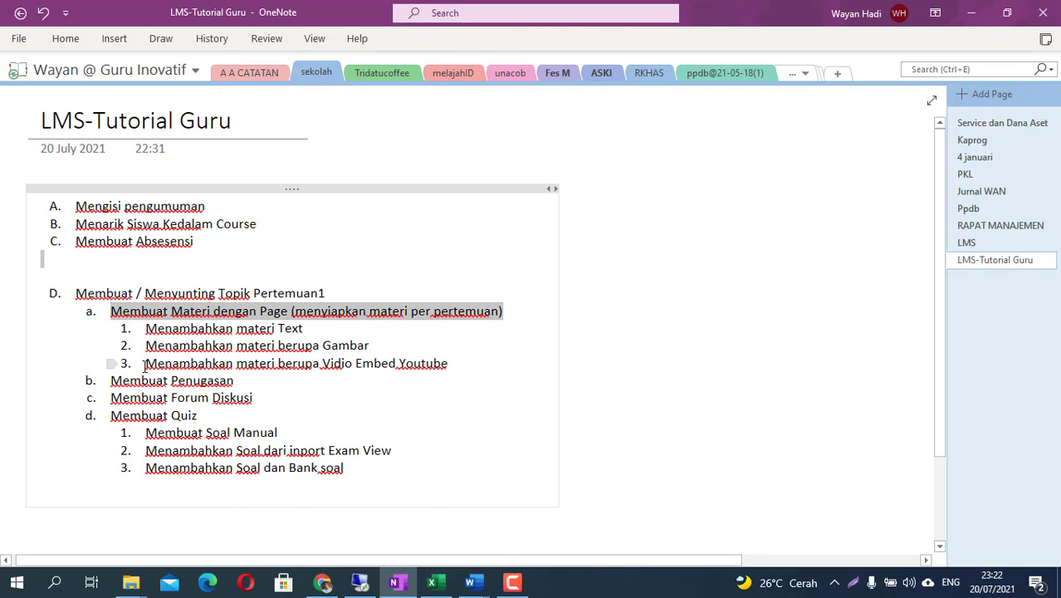
drag(144, 364, 442, 357)
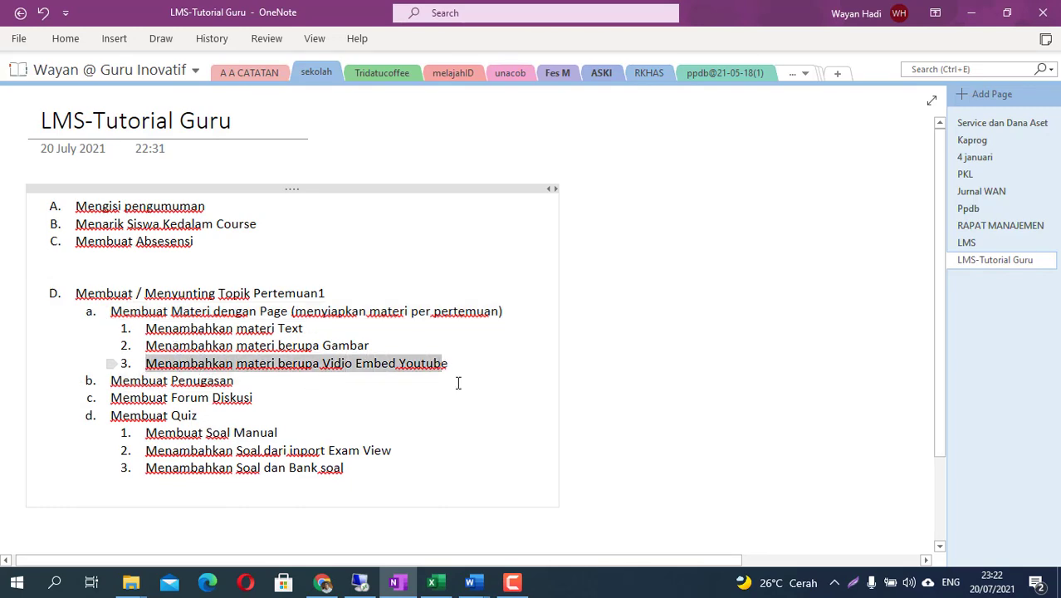
click(321, 582)
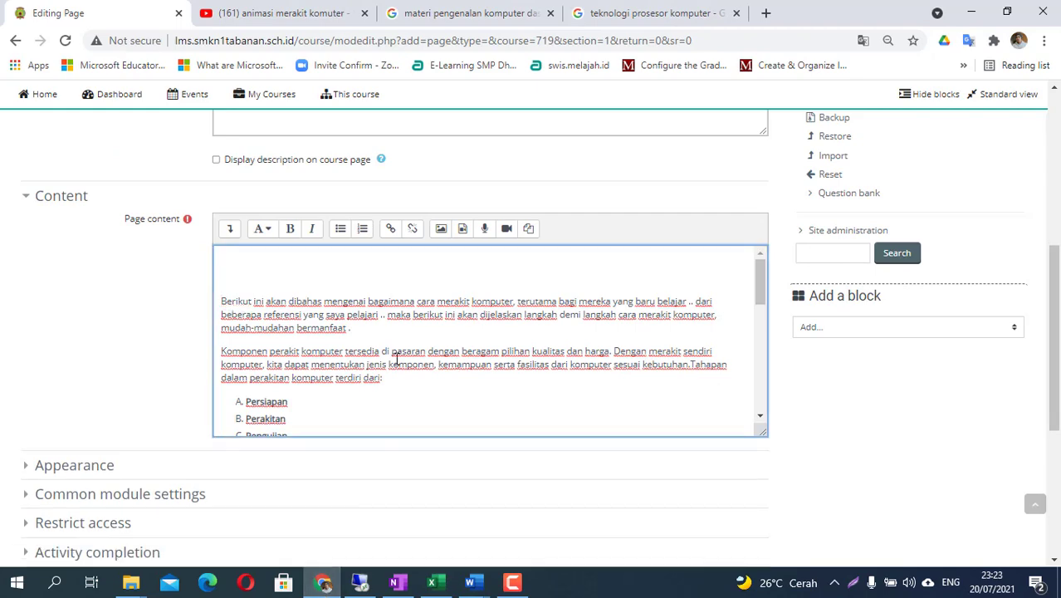
- Return to the YouTube results and place the cursor in the misspelled 'komuter' query word
click(269, 15)
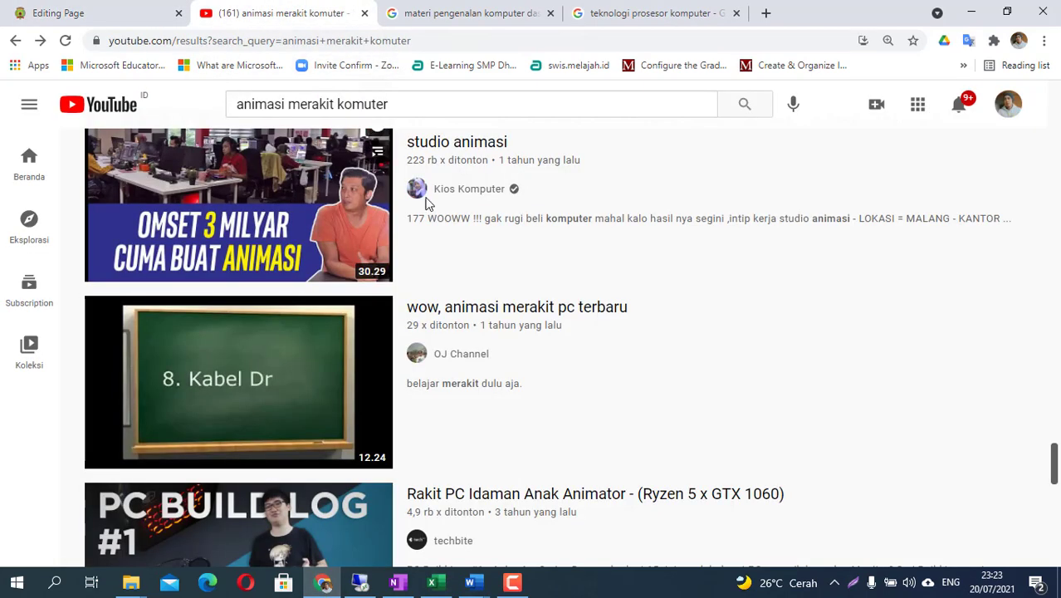
scroll(378, 291, up, 2)
scroll(378, 289, up, 5)
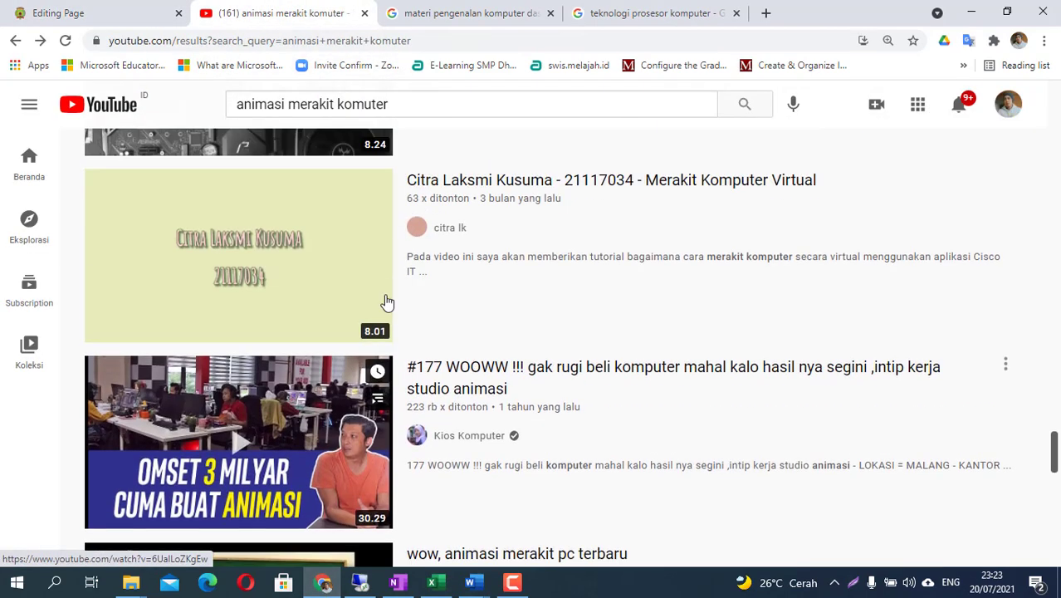
scroll(368, 260, up, 4)
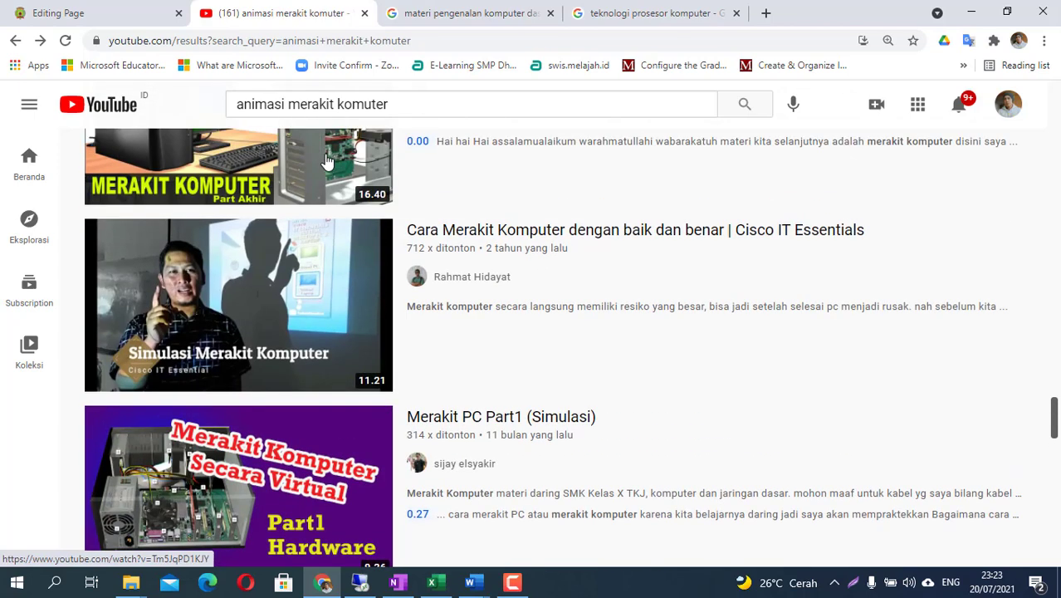
drag(288, 106, 408, 113)
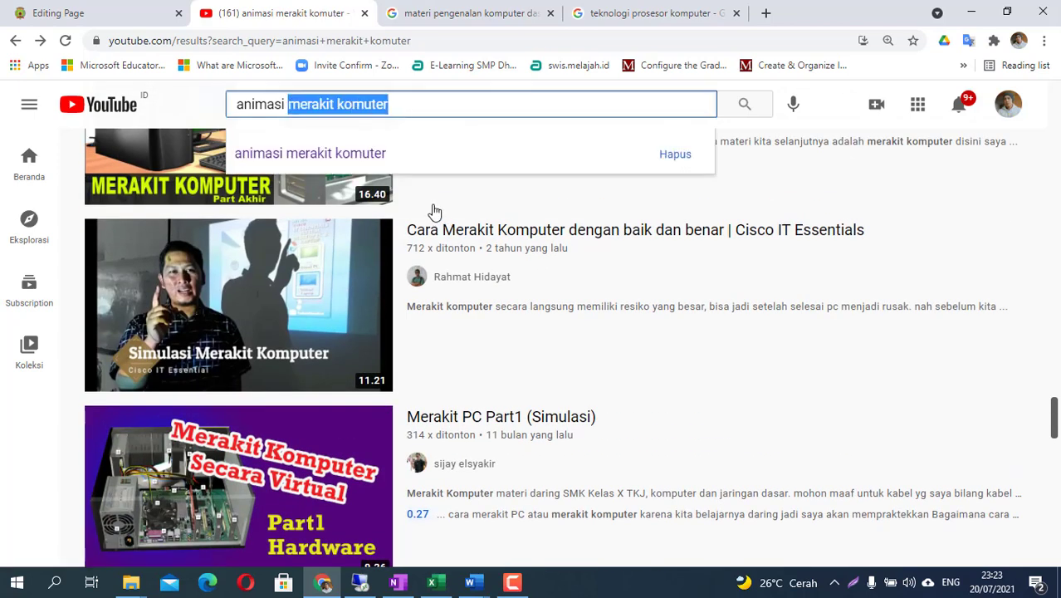
click(394, 106)
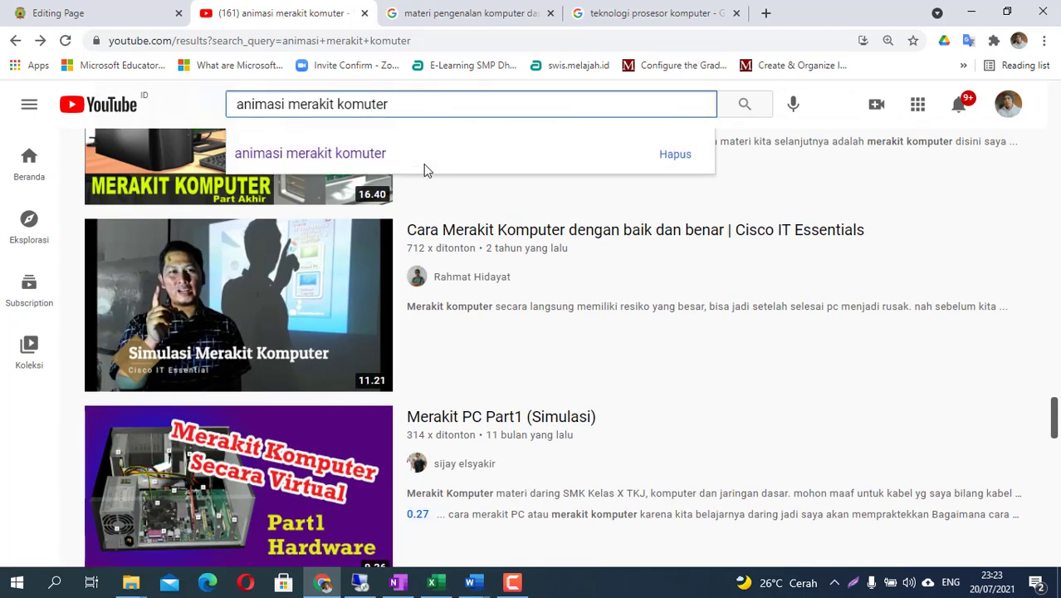
key(Left)
key(Left)
key(Left)
- Open the '[Animasi 3D Indonesia] TUTORIAL 3D PERAKITAN KOMPUTER' video from the results
scroll(369, 274, up, 5)
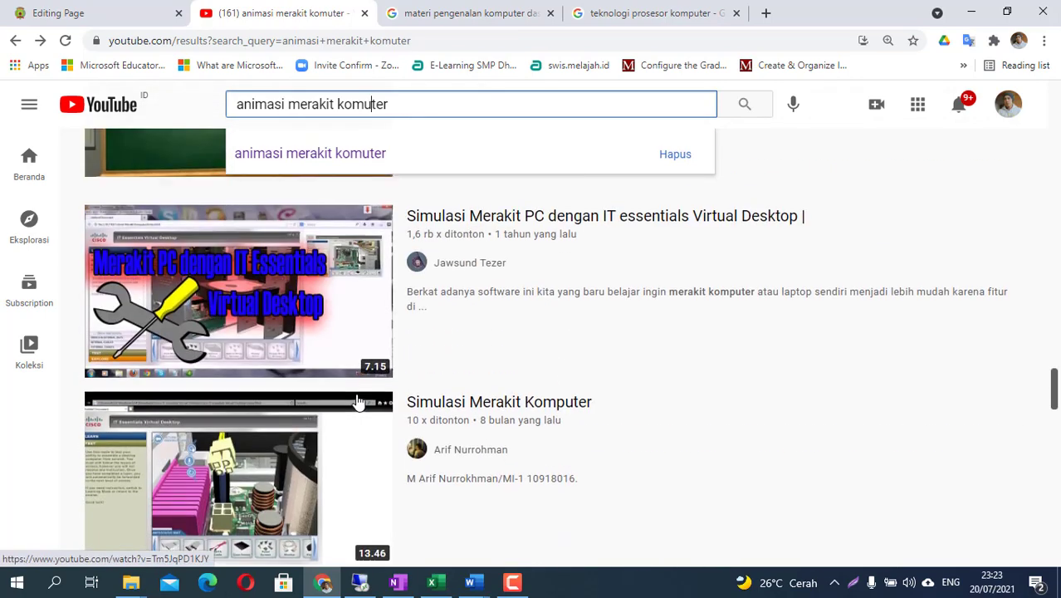
scroll(358, 402, up, 7)
scroll(358, 403, down, 1)
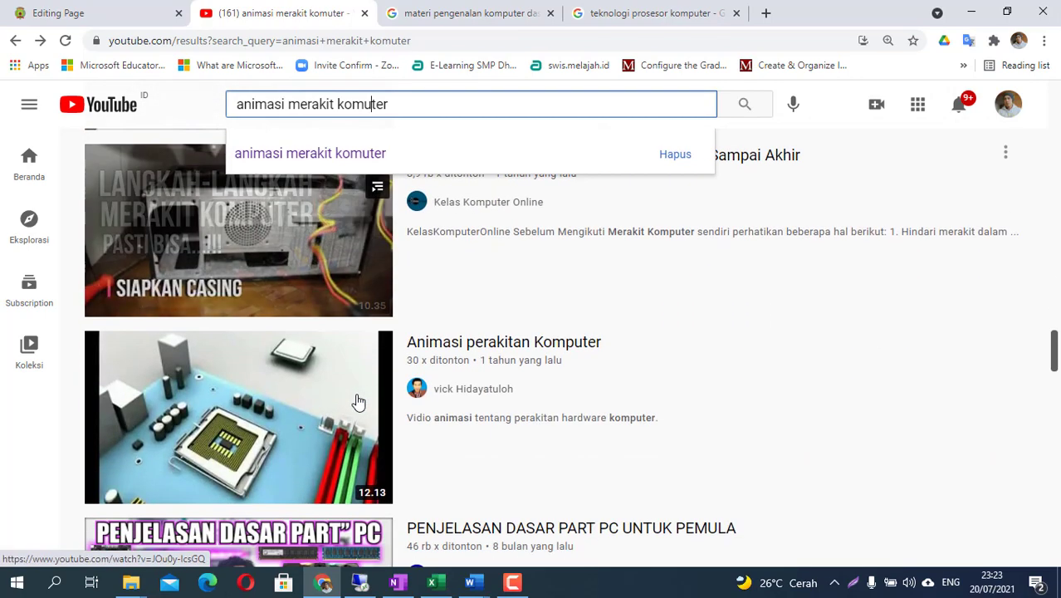
scroll(246, 451, up, 1)
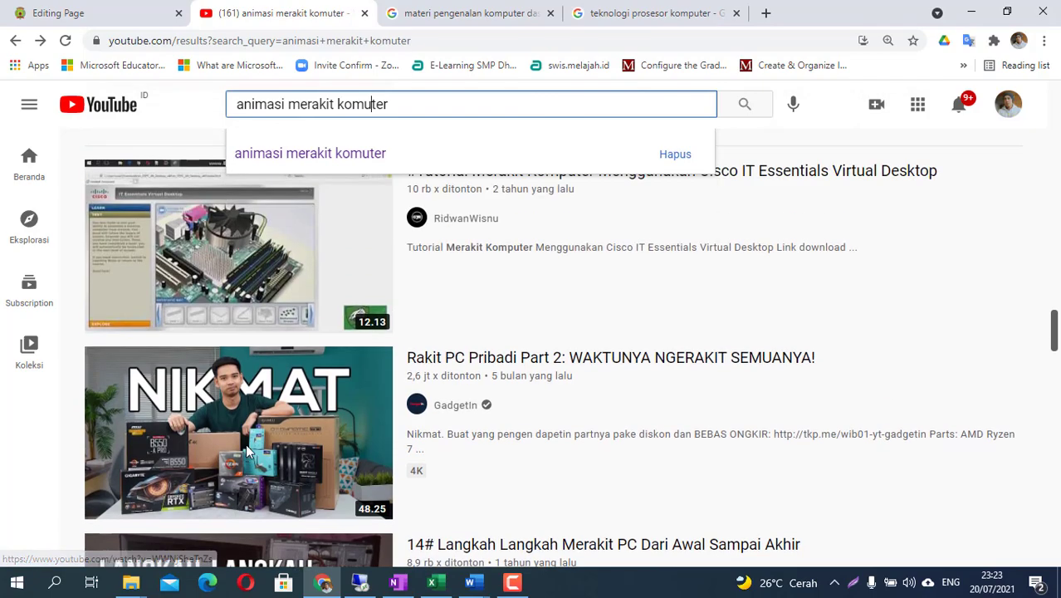
scroll(247, 449, up, 7)
scroll(250, 451, up, 15)
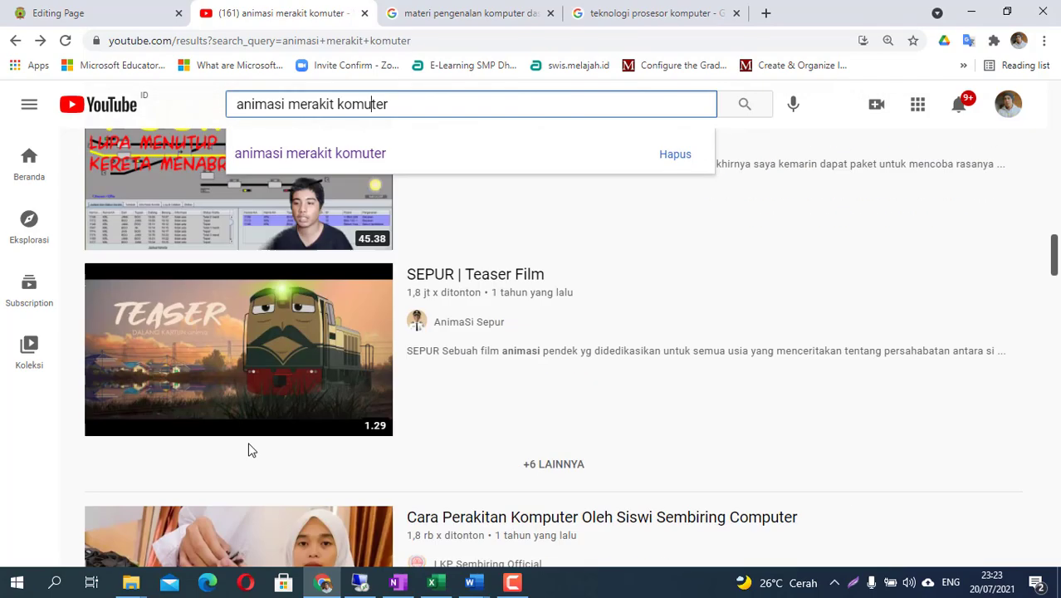
scroll(250, 451, up, 15)
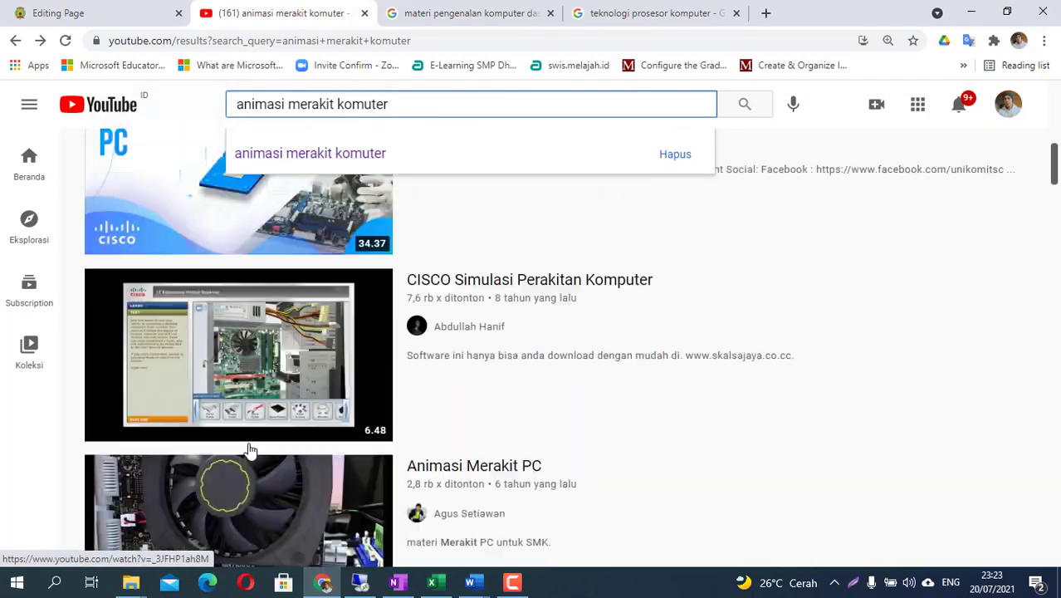
scroll(250, 451, up, 2)
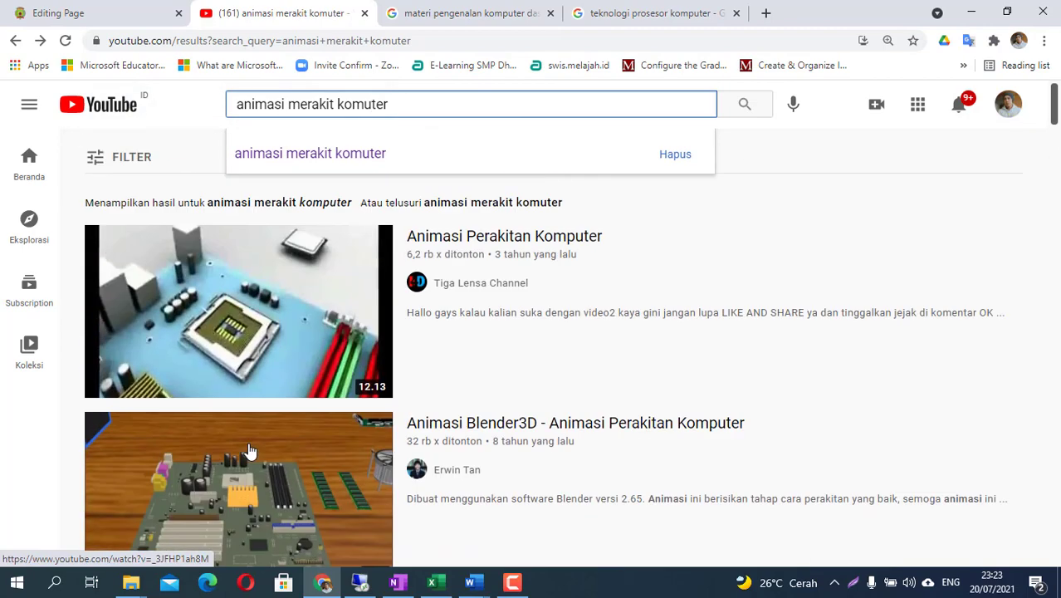
scroll(267, 402, down, 7)
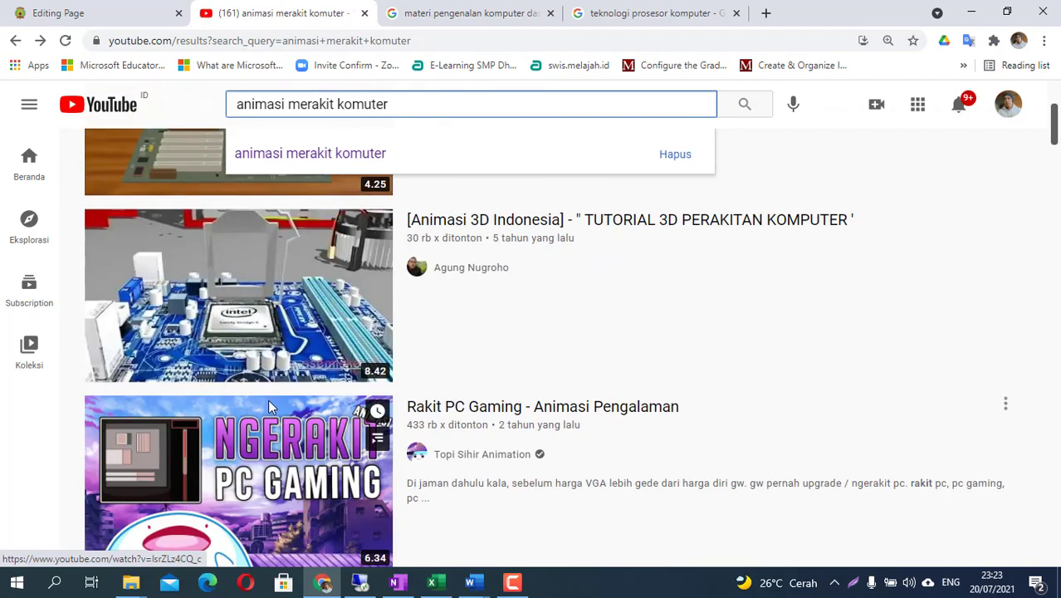
click(252, 323)
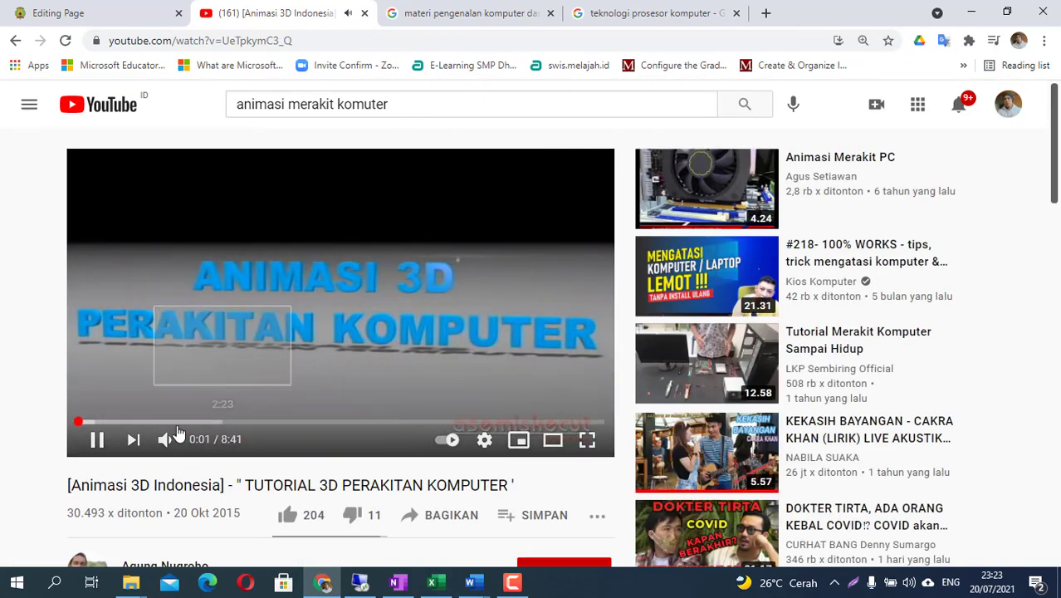
- Pause the video at 0:37, copy its embed code via 'Salin kode semat', and return to Moodle
click(114, 423)
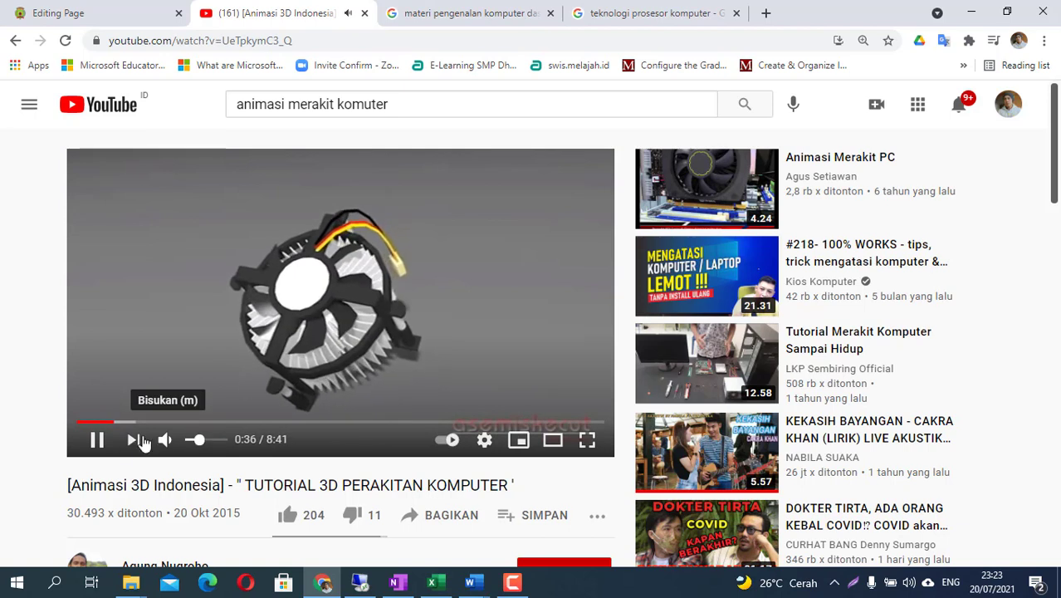
click(96, 439)
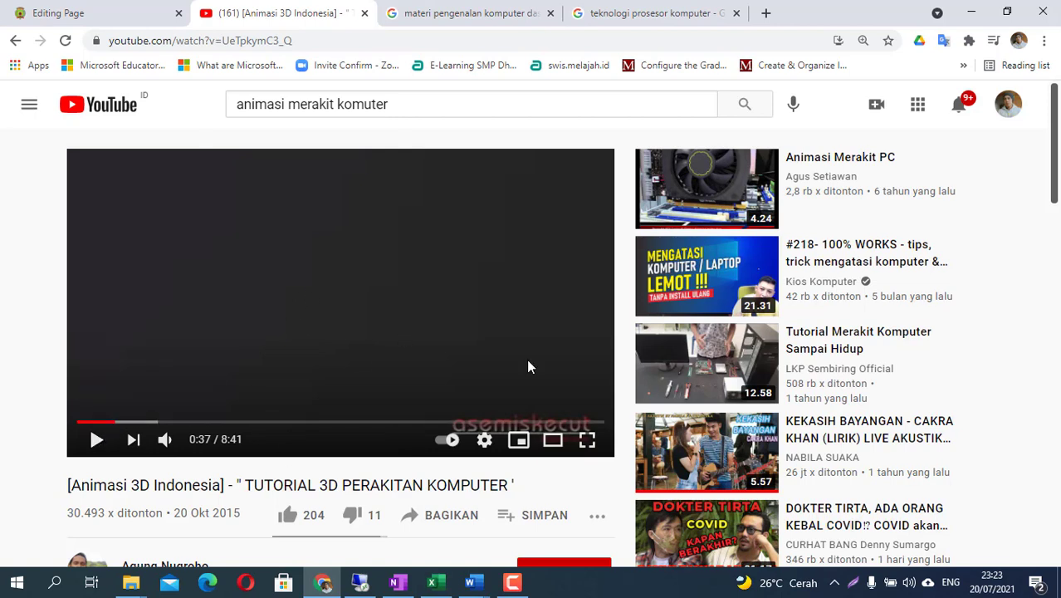
right_click(333, 280)
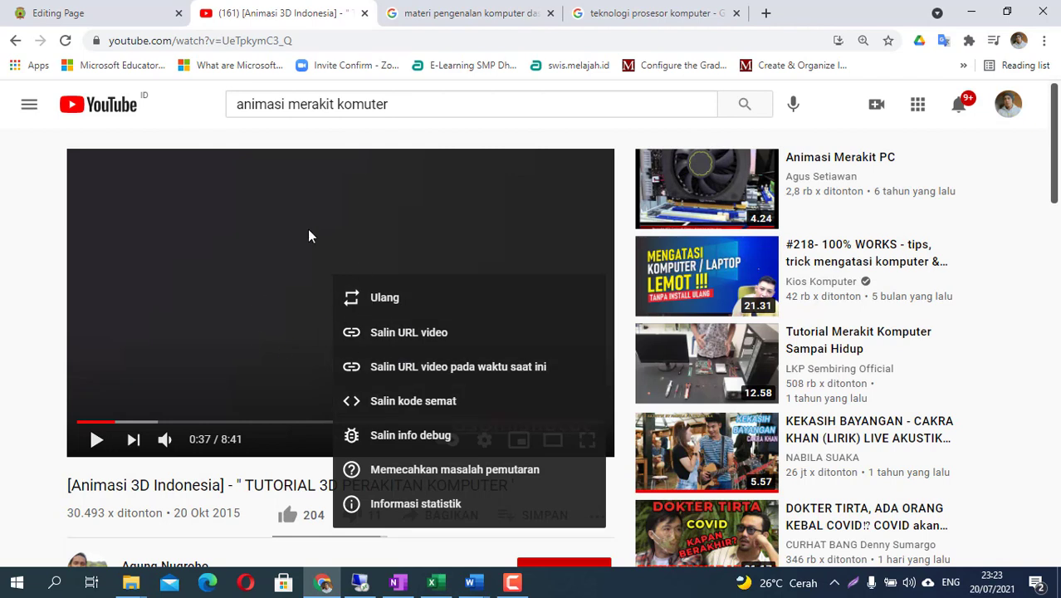
click(398, 406)
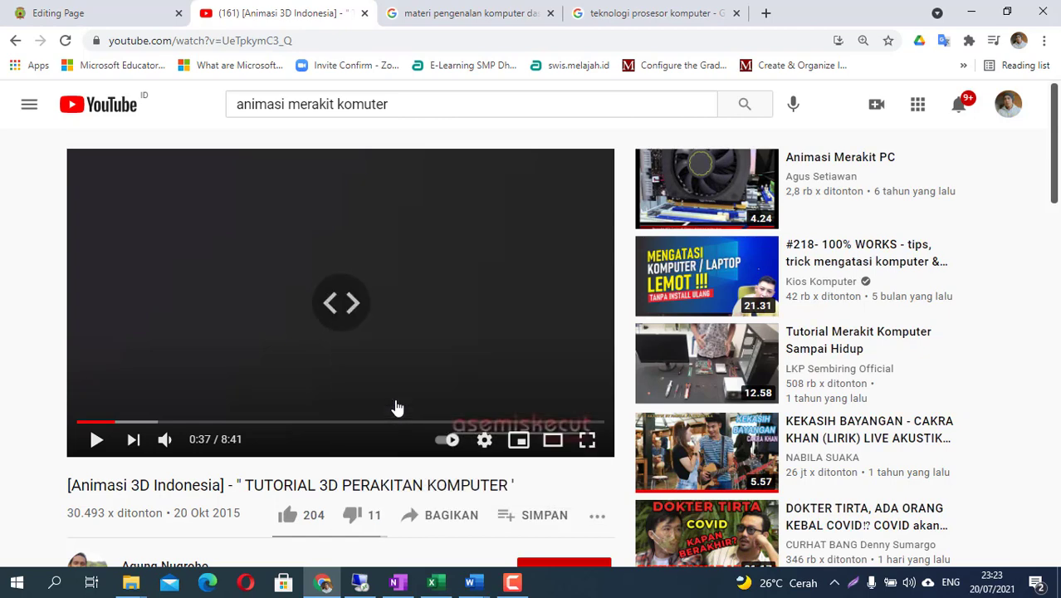
click(106, 19)
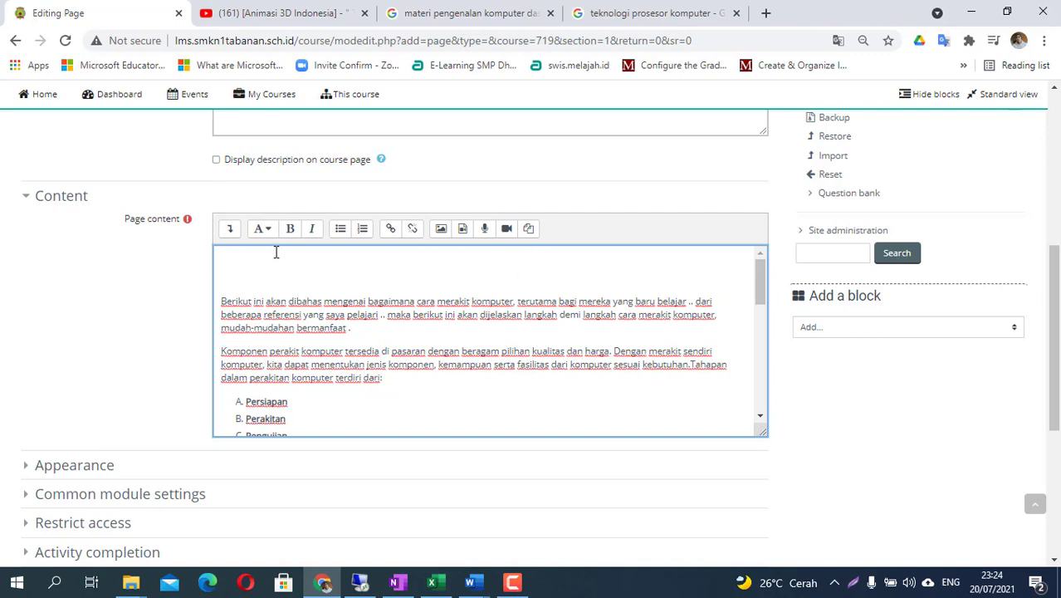
- Paste the YouTube iframe embed code as the first line of the HTML source, then return to visual view
click(231, 233)
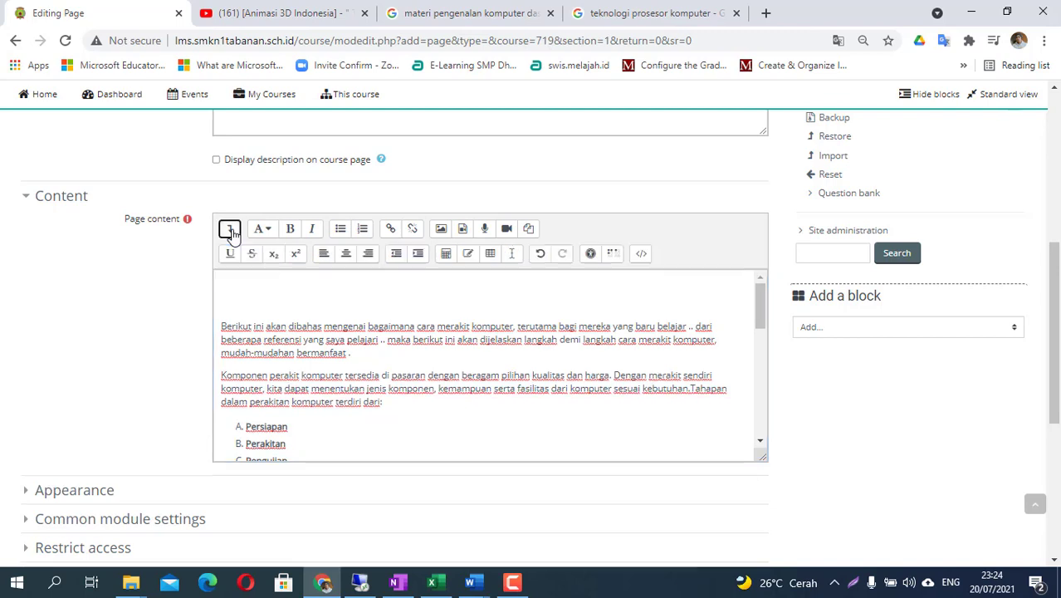
click(643, 256)
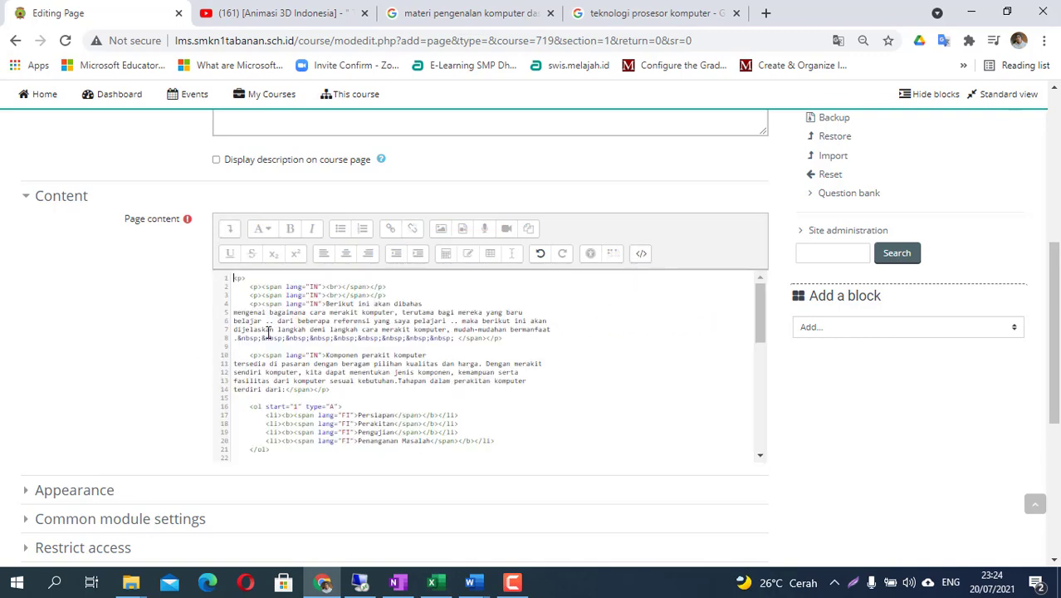
key(Return)
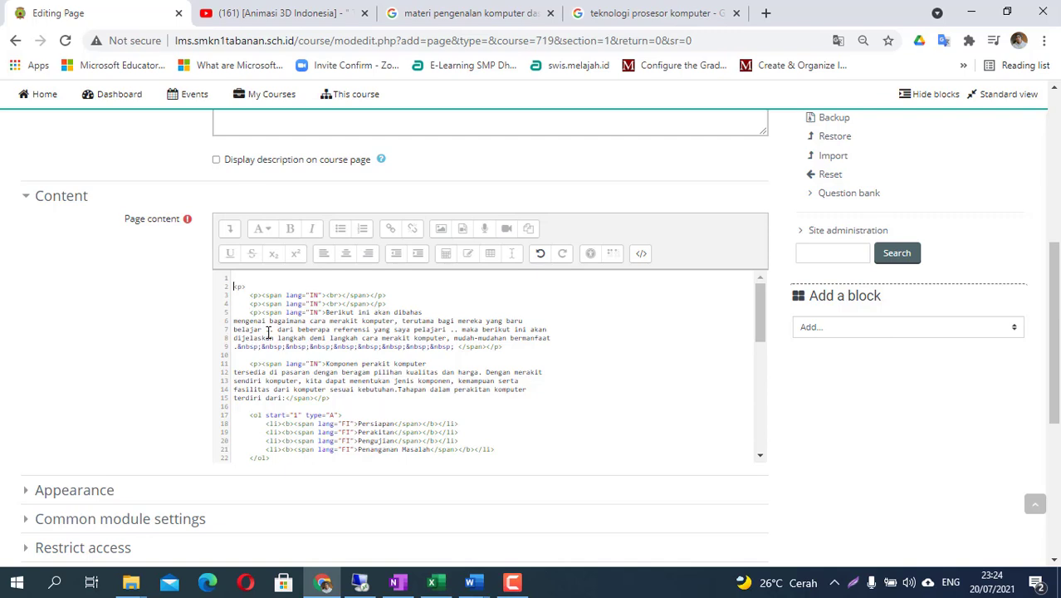
right_click(244, 276)
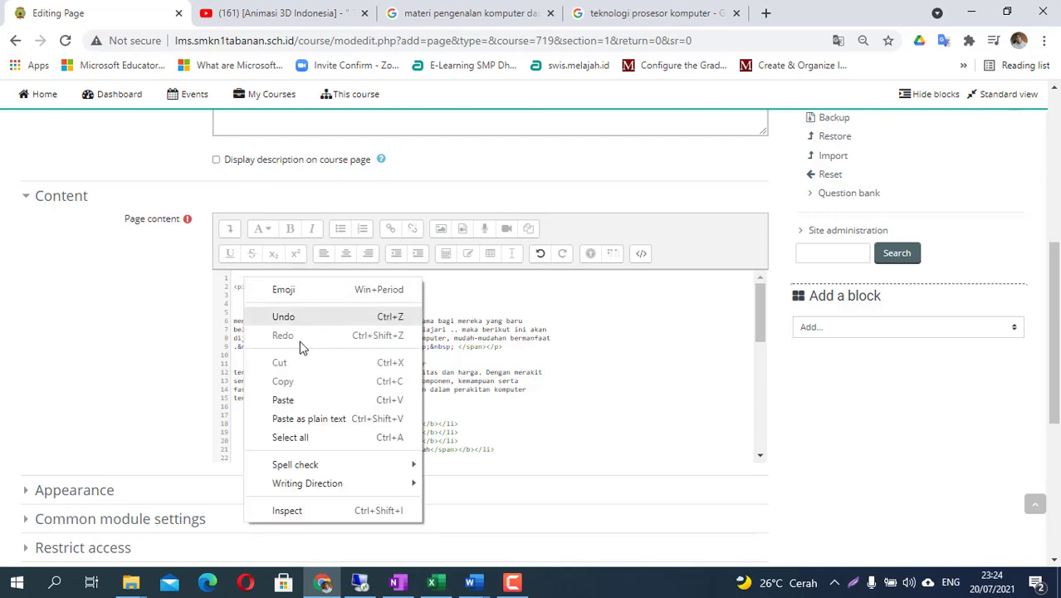
click(299, 399)
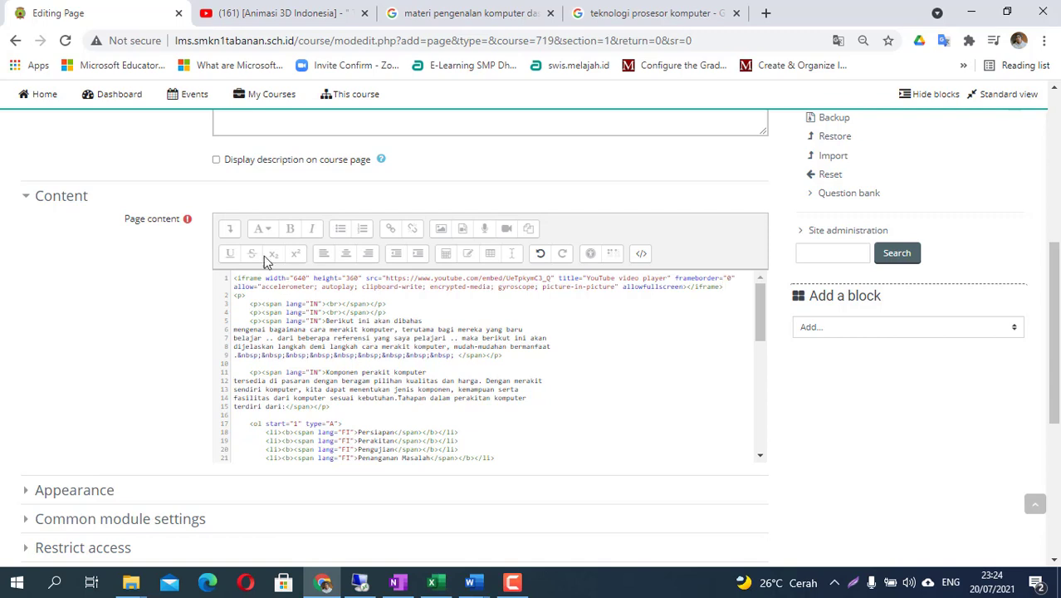
click(644, 256)
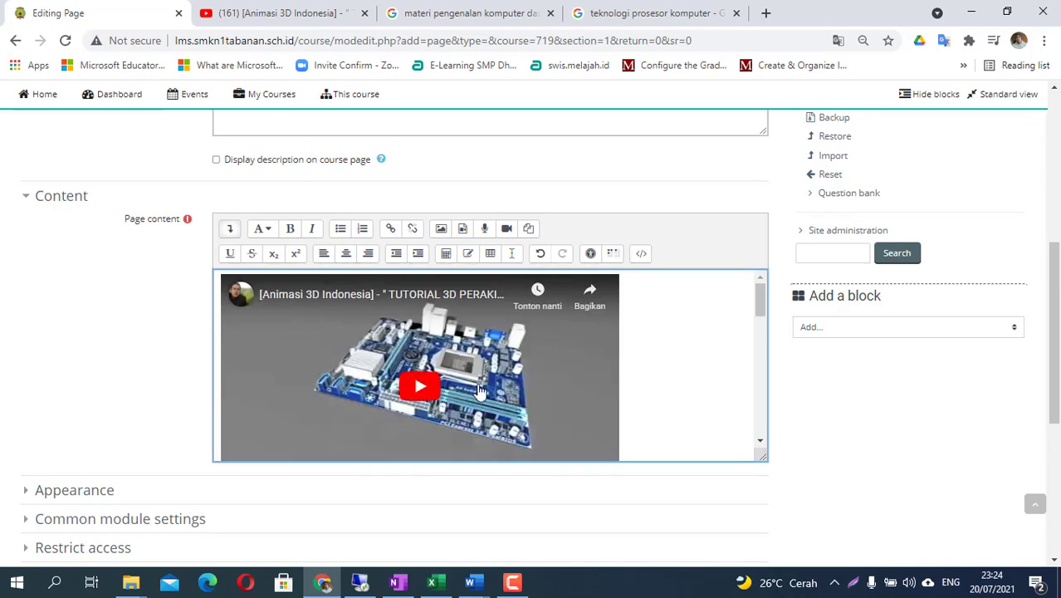
scroll(623, 344, down, 5)
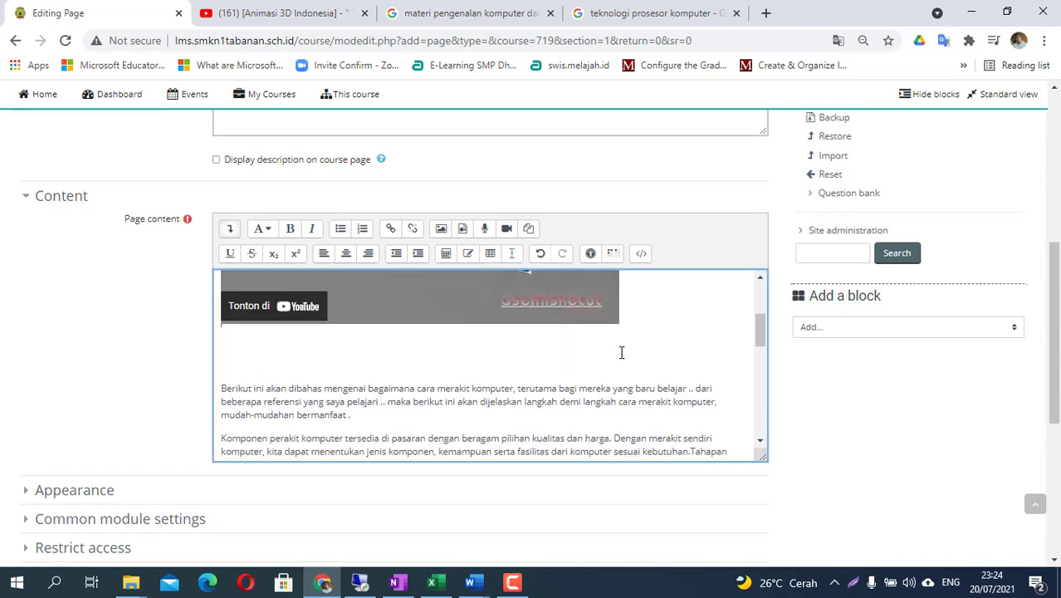
scroll(621, 352, down, 2)
scroll(619, 357, up, 5)
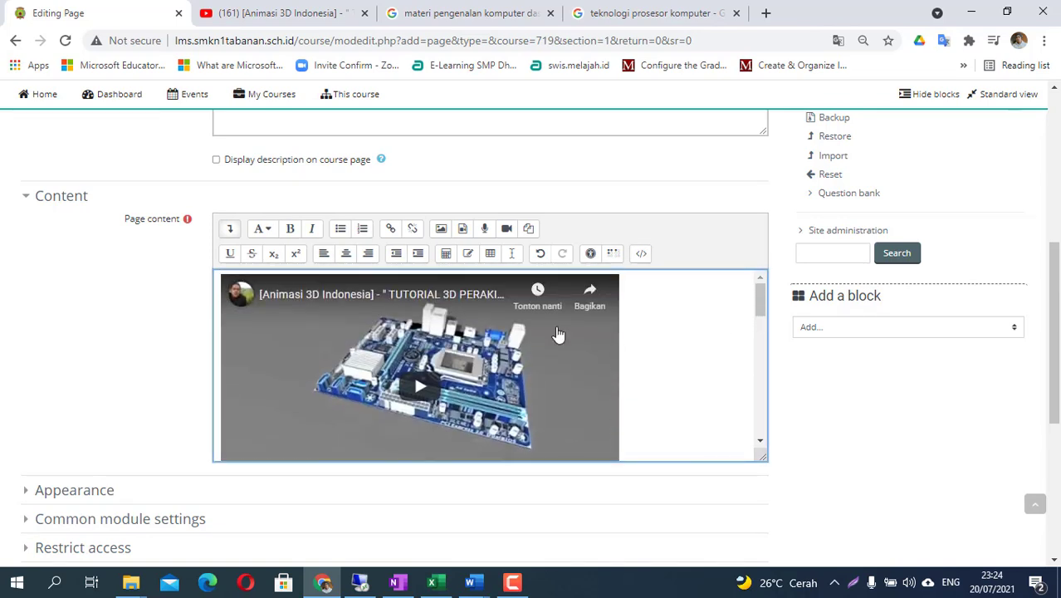
scroll(558, 334, down, 3)
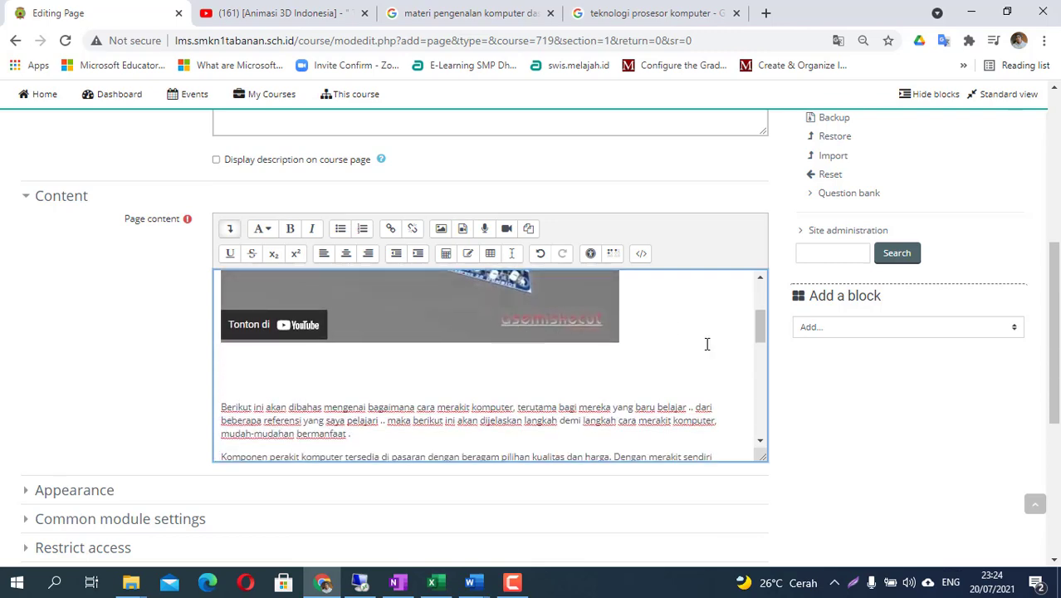
scroll(792, 353, down, 2)
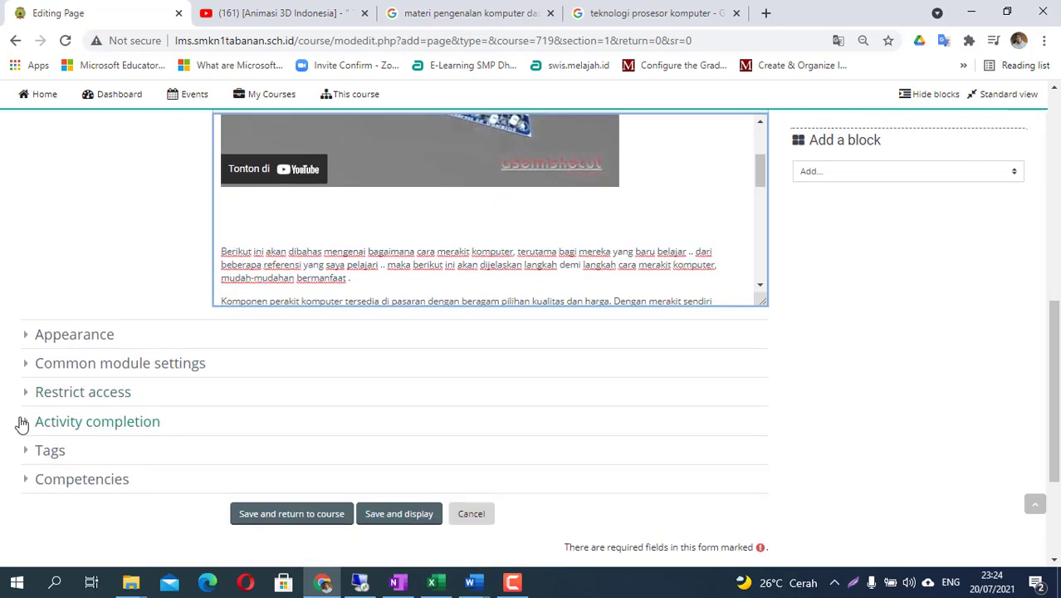
- Set completion to 'Show activity as complete when conditions are met' with view required, then save and return
click(22, 425)
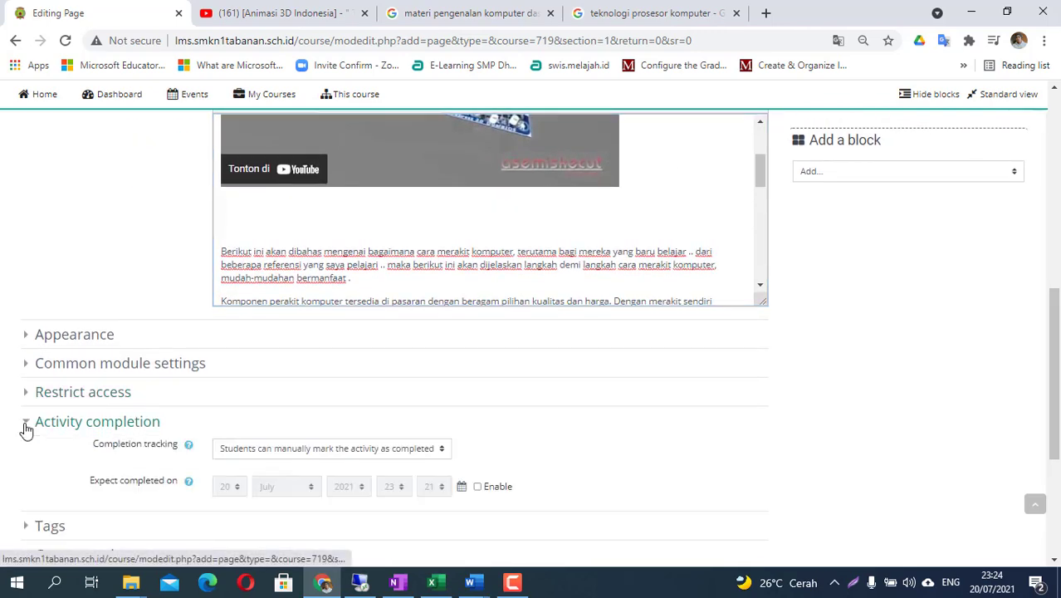
click(371, 451)
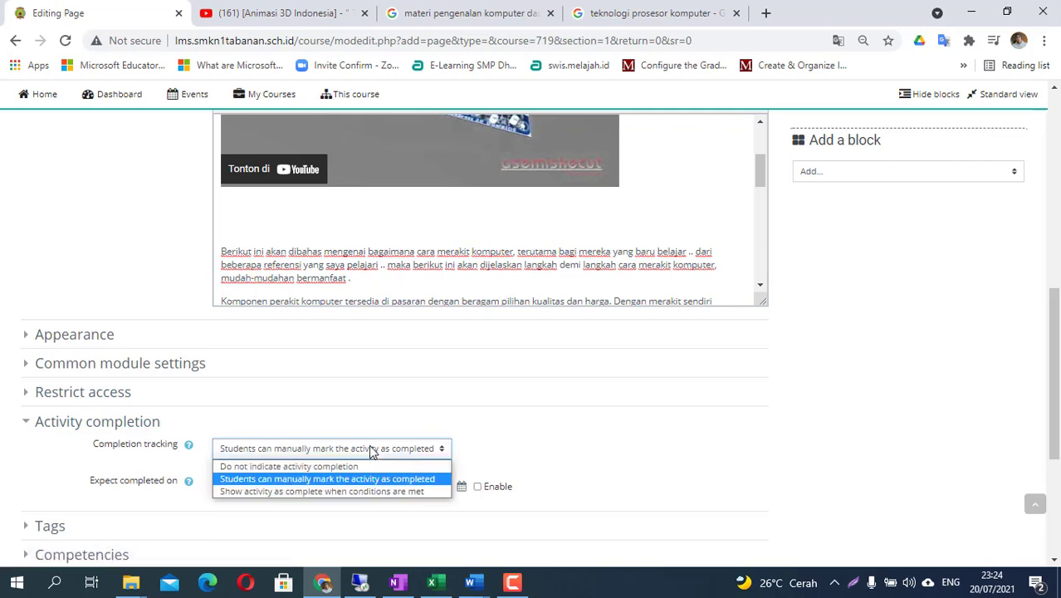
click(298, 515)
scroll(274, 490, down, 1)
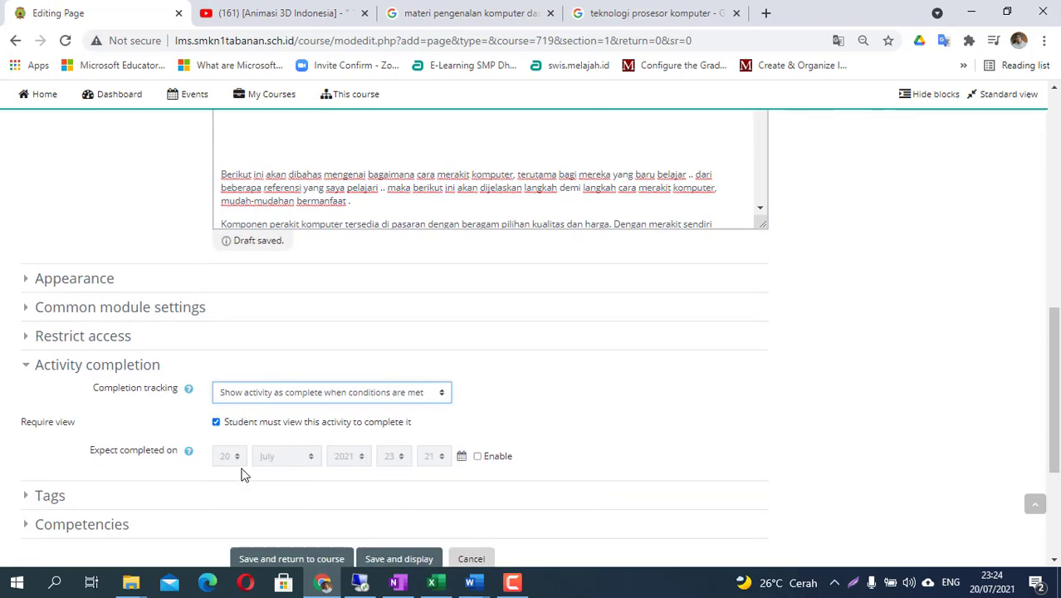
scroll(403, 394, down, 3)
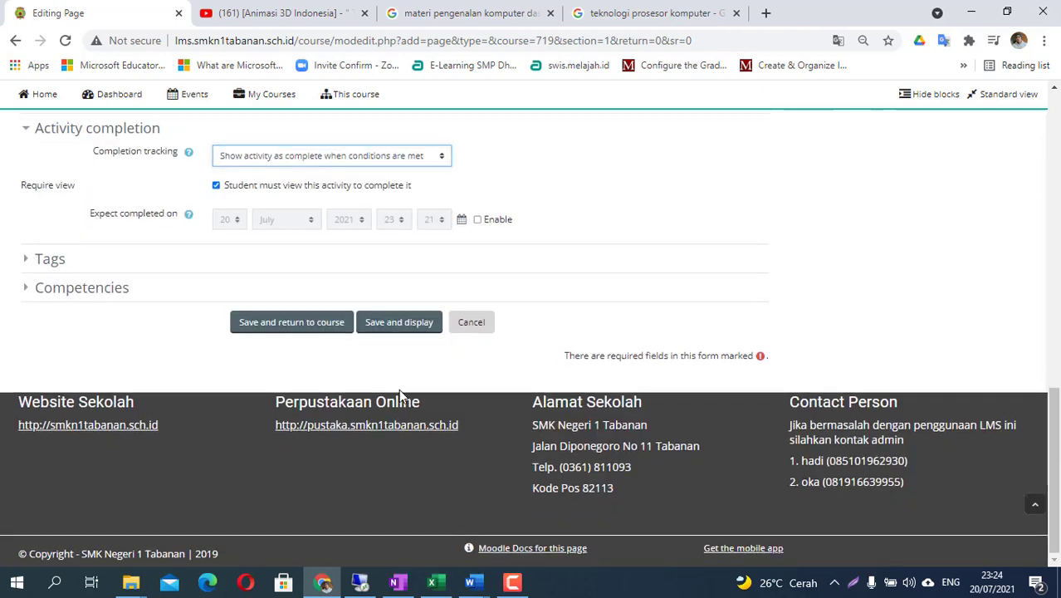
click(277, 326)
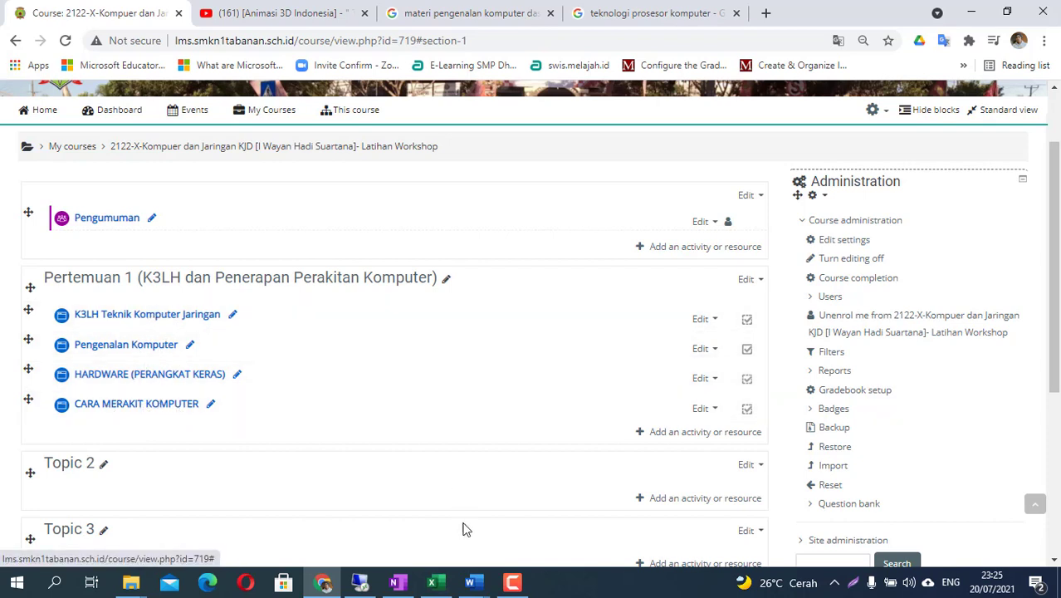
click(401, 583)
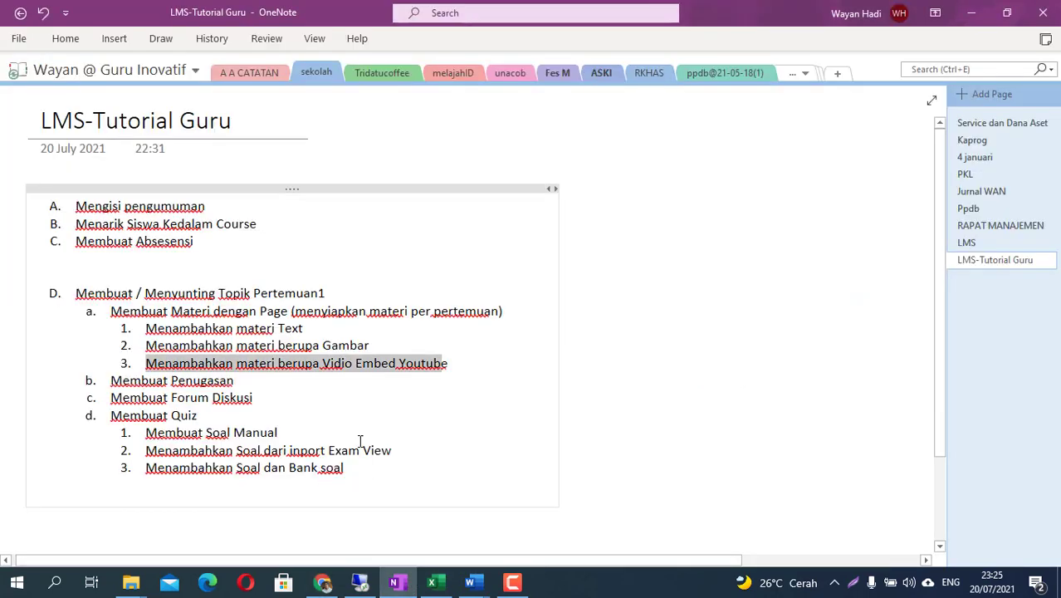
drag(109, 382, 235, 383)
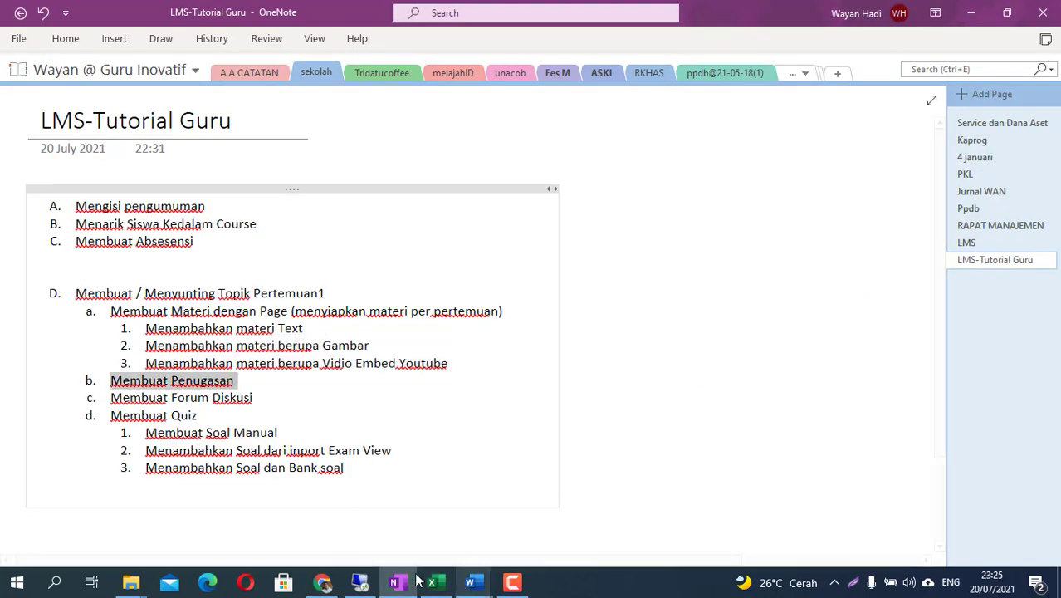
click(321, 582)
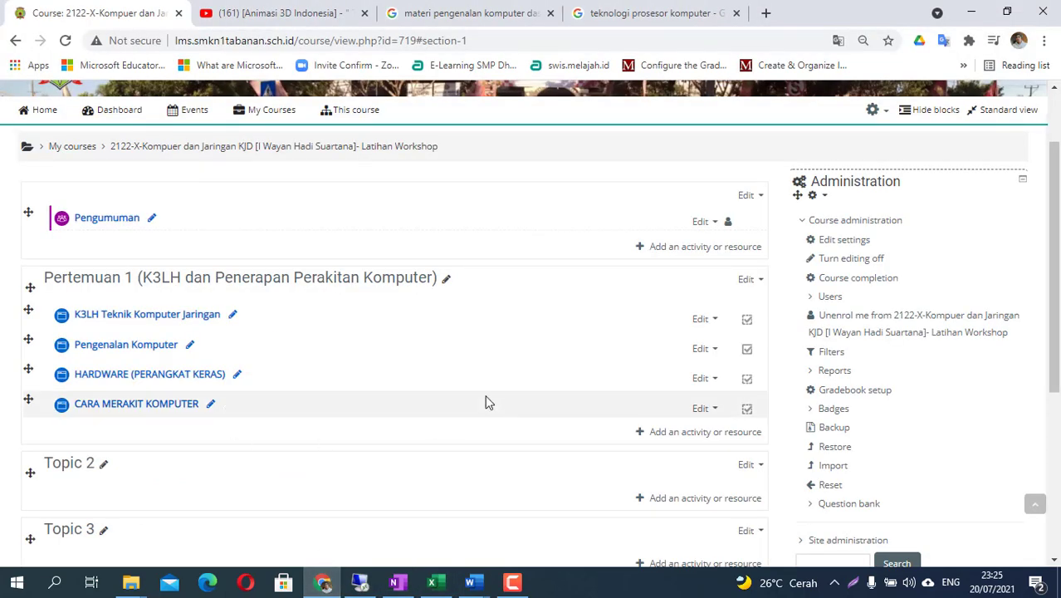
- Choose Assignment in Pertemuan 1's activity chooser and add it
click(683, 436)
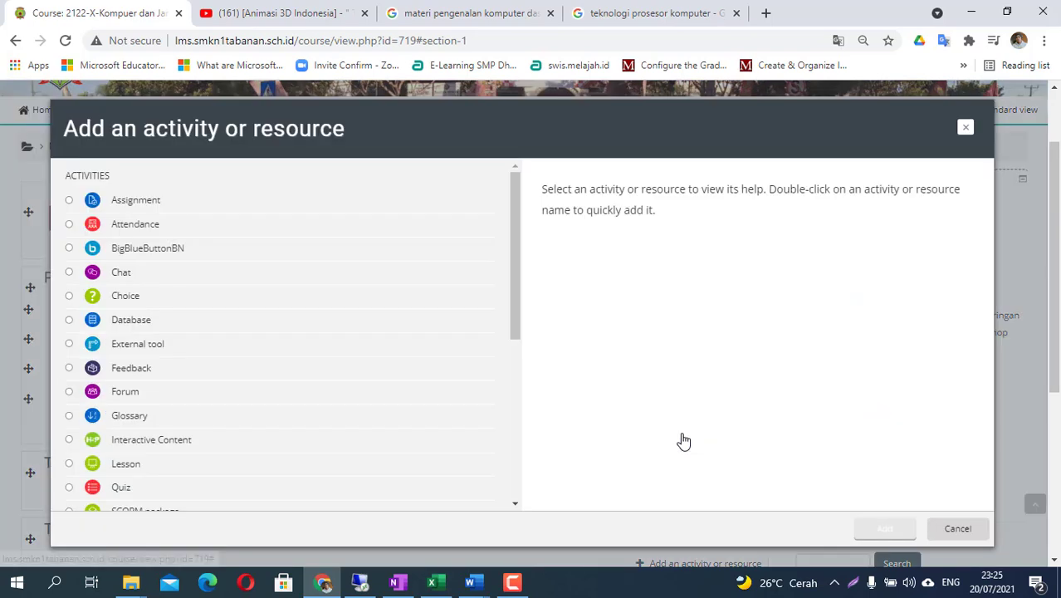
click(137, 202)
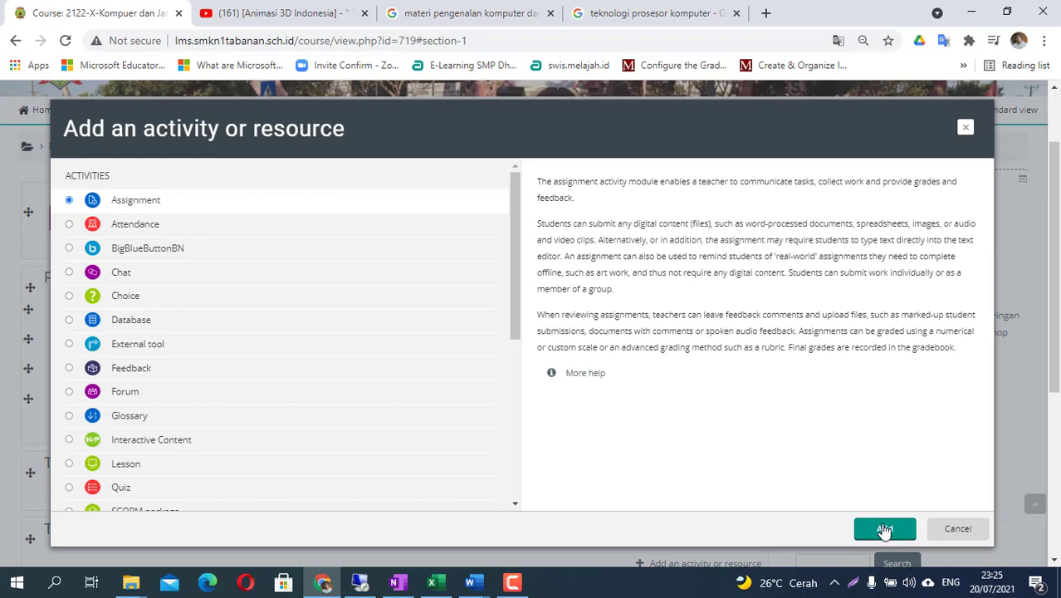
click(884, 529)
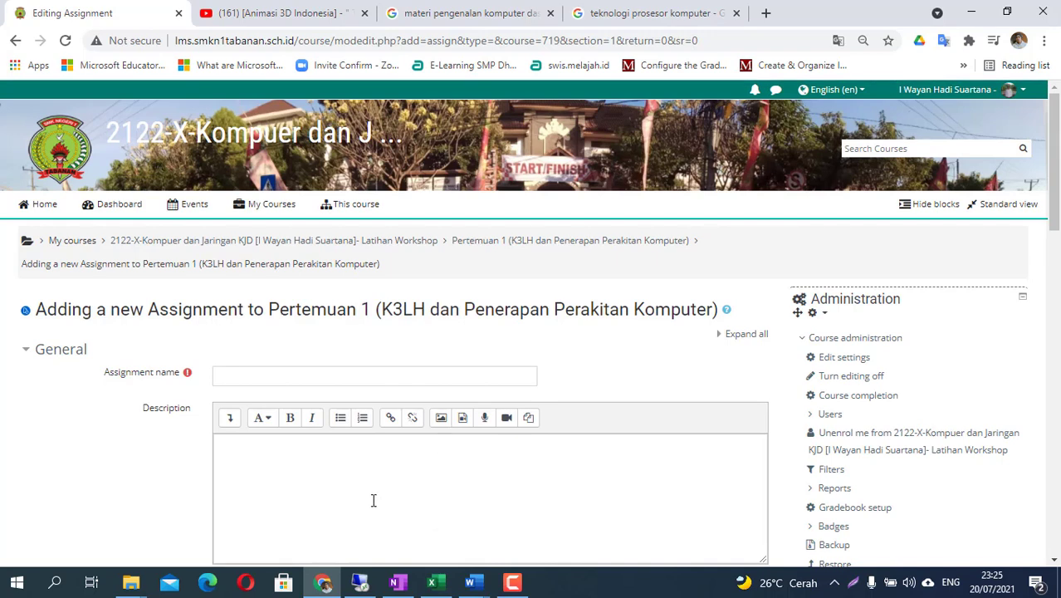
- Enter 'Tugas Pengenalan Awal Komputer' as the assignment name
click(257, 373)
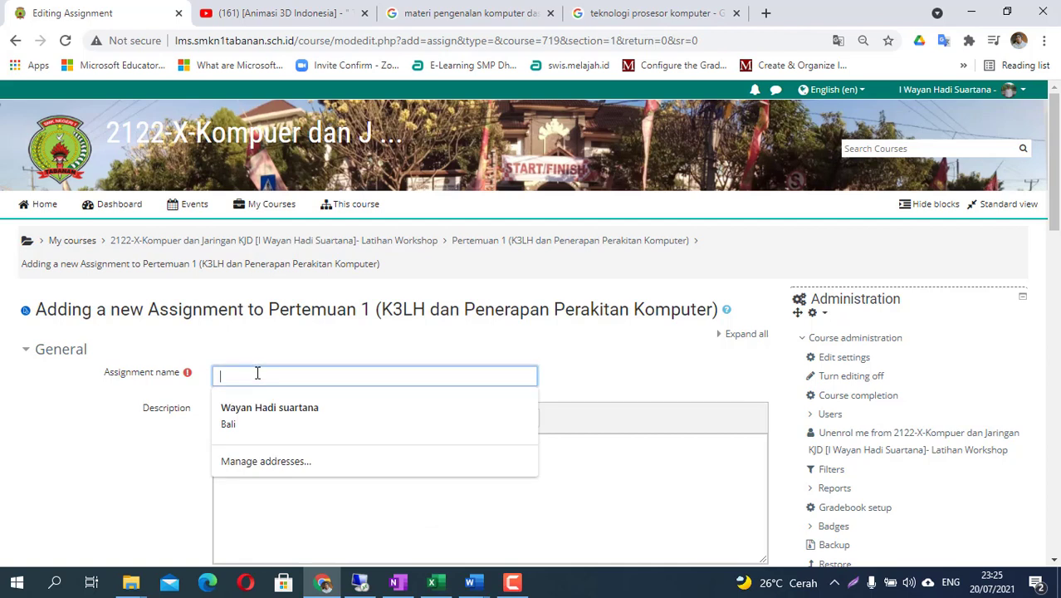
text(Pengenalan Awal Komputer)
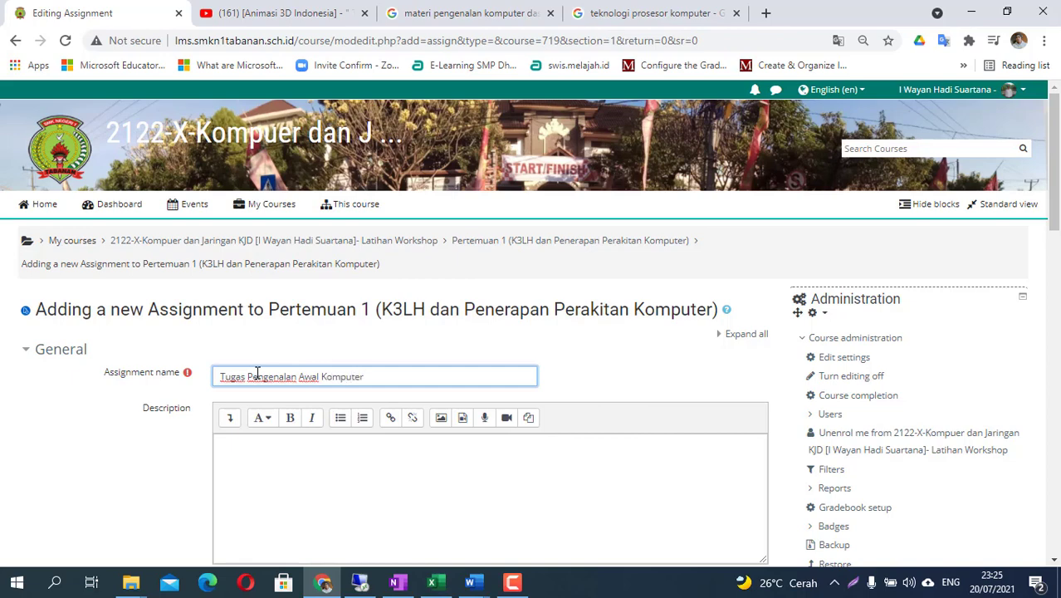
scroll(256, 393, down, 1)
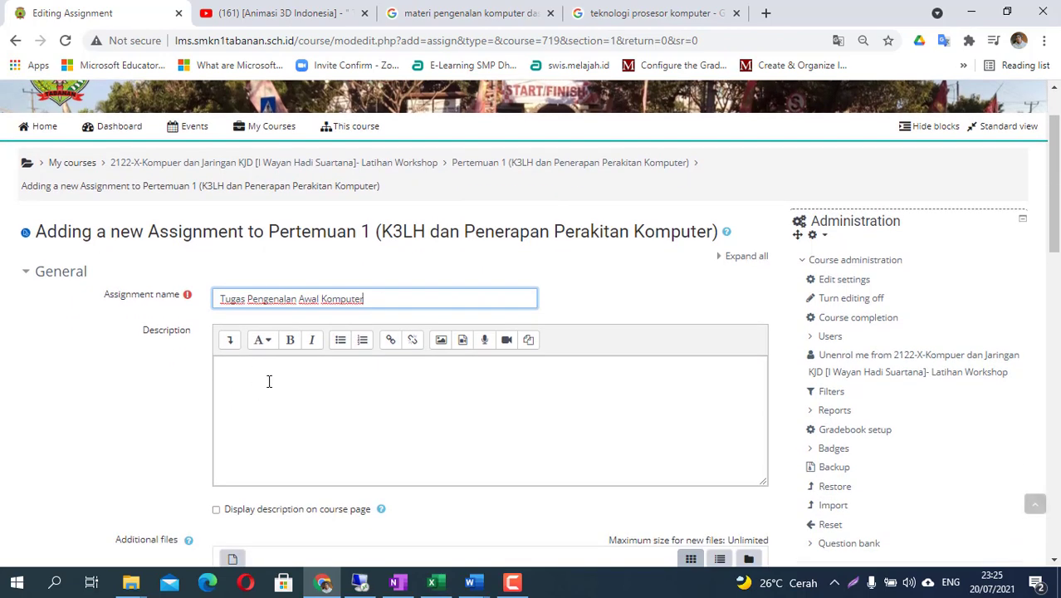
- Enable and then disable the Cut-off date, leaving no cut-off
click(268, 381)
scroll(272, 383, down, 2)
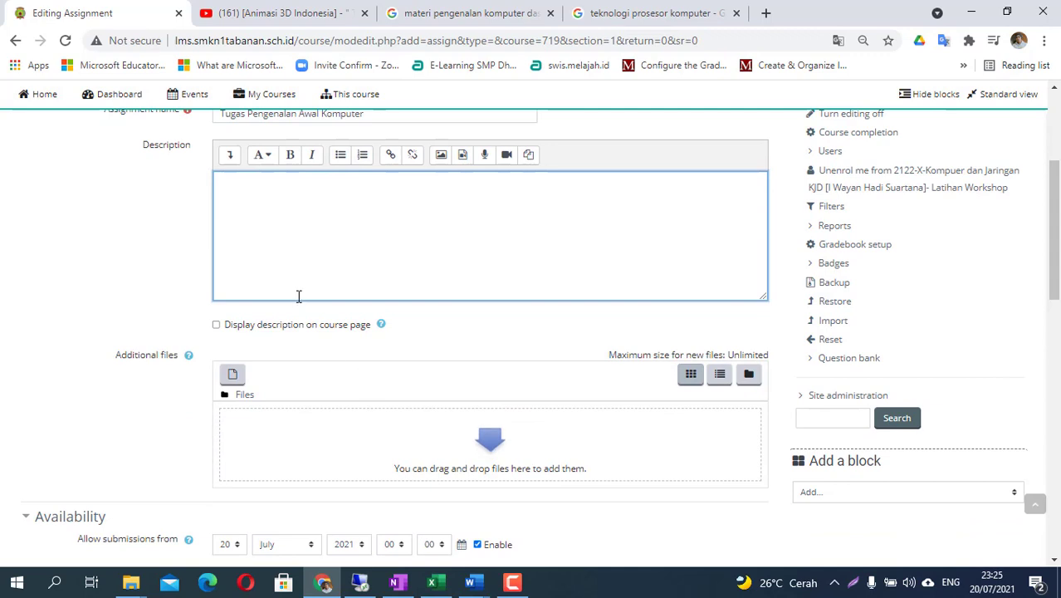
scroll(381, 347, down, 2)
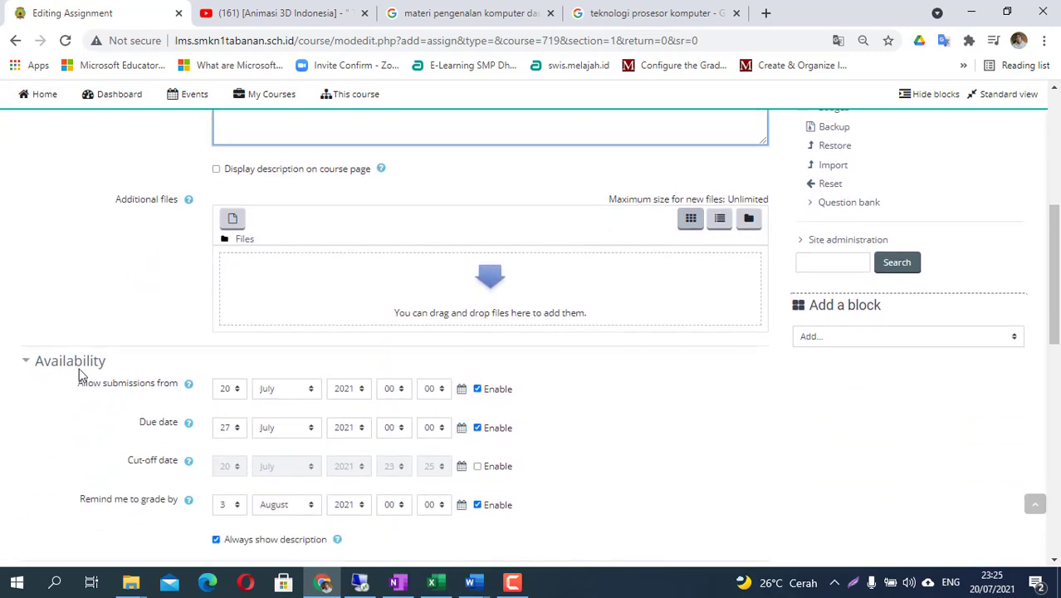
scroll(125, 371, down, 1)
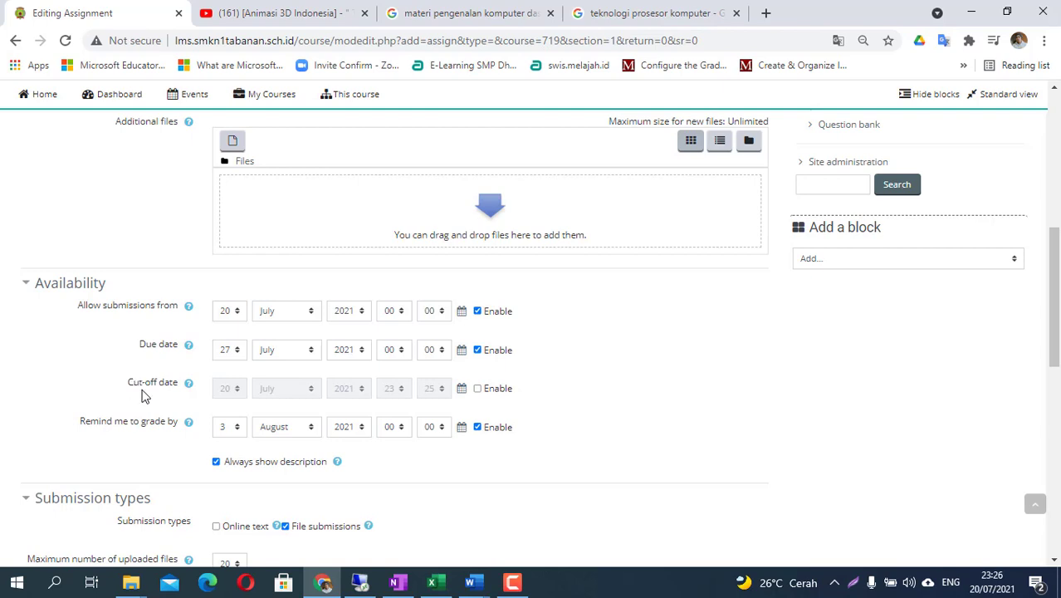
click(477, 389)
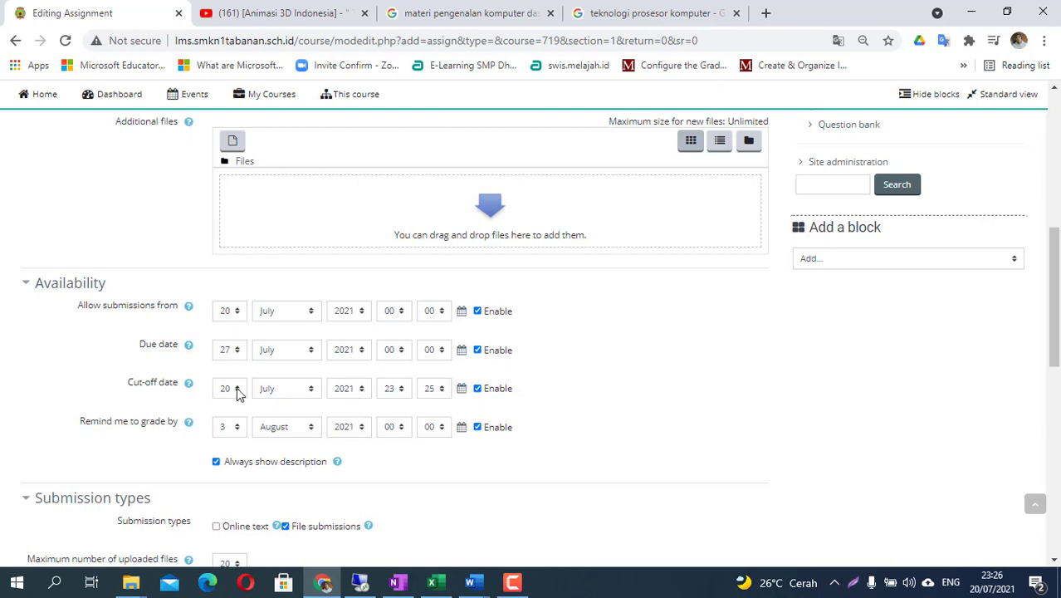
click(478, 388)
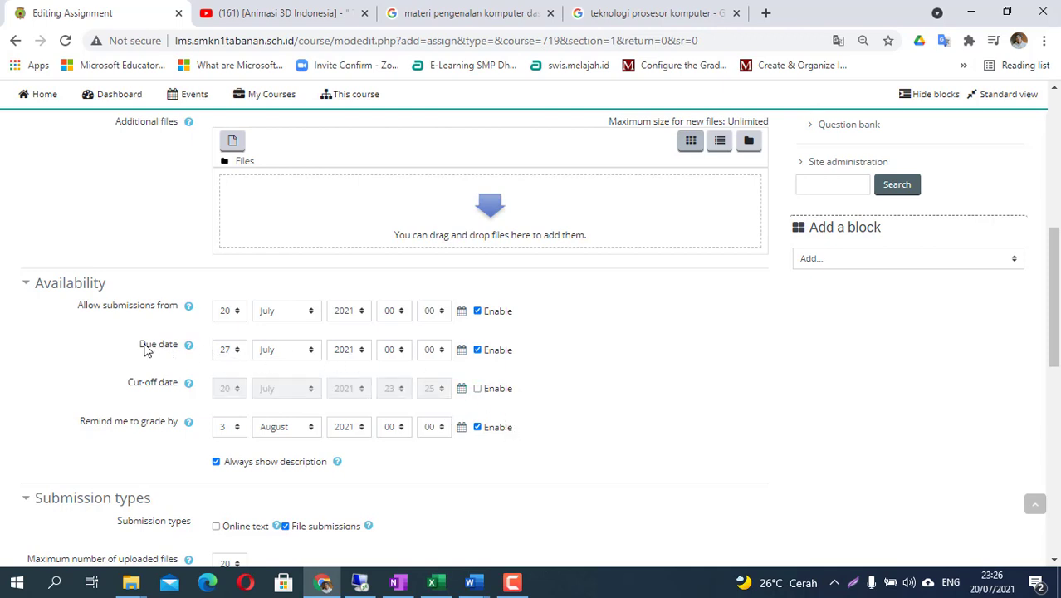
- Keep the due date at 27 July 2021 and submissions opening 20 July 2021
click(229, 352)
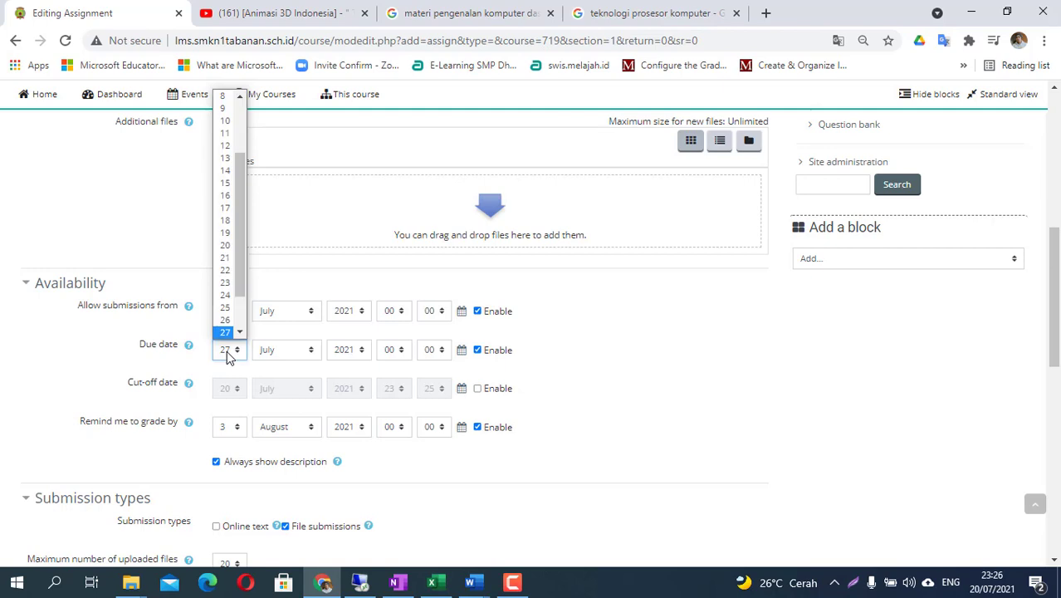
click(230, 352)
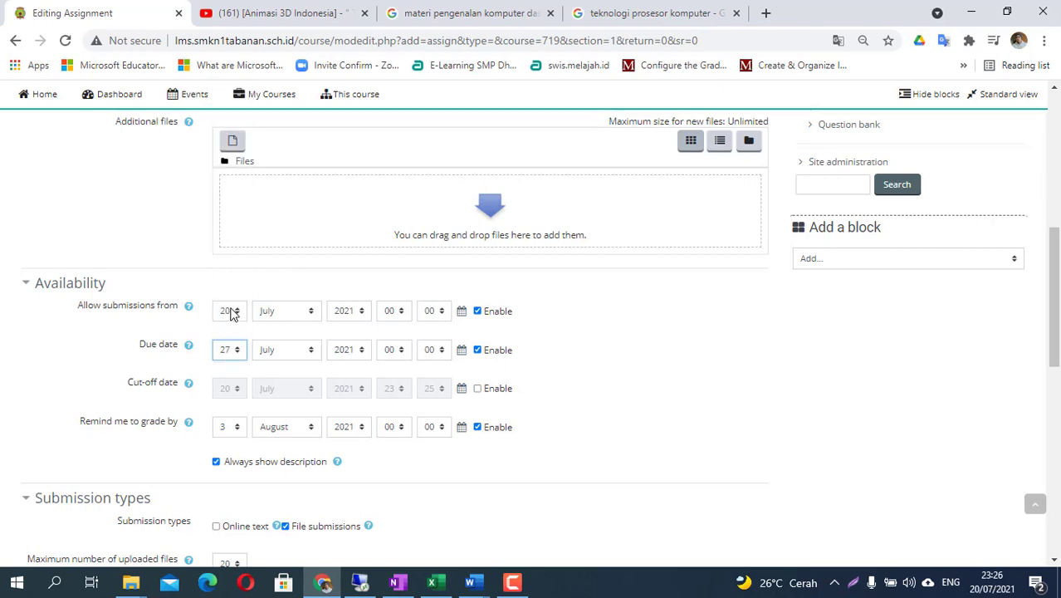
click(232, 312)
click(233, 312)
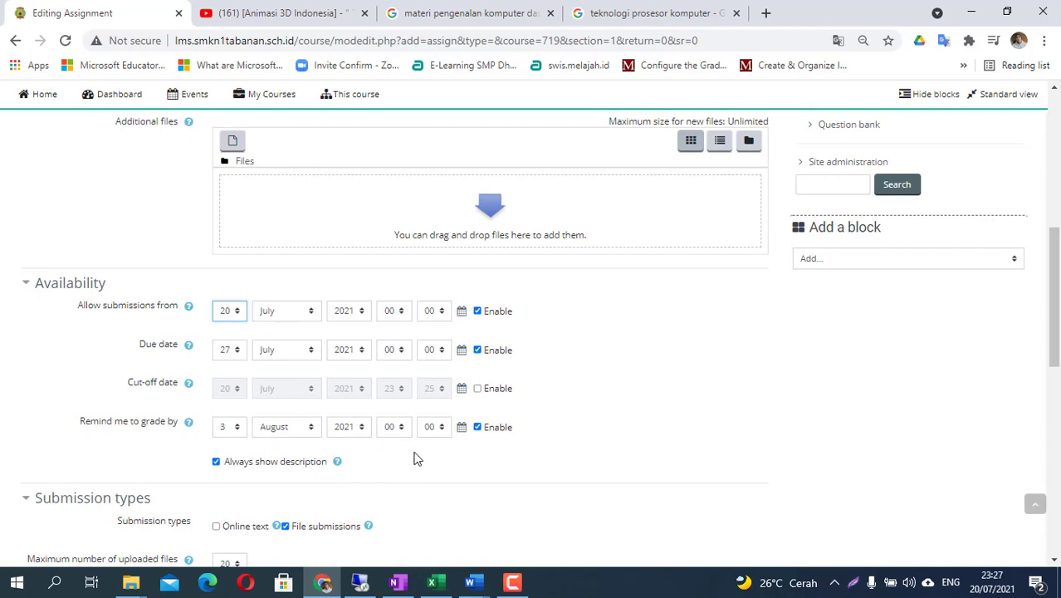
scroll(343, 362, down, 2)
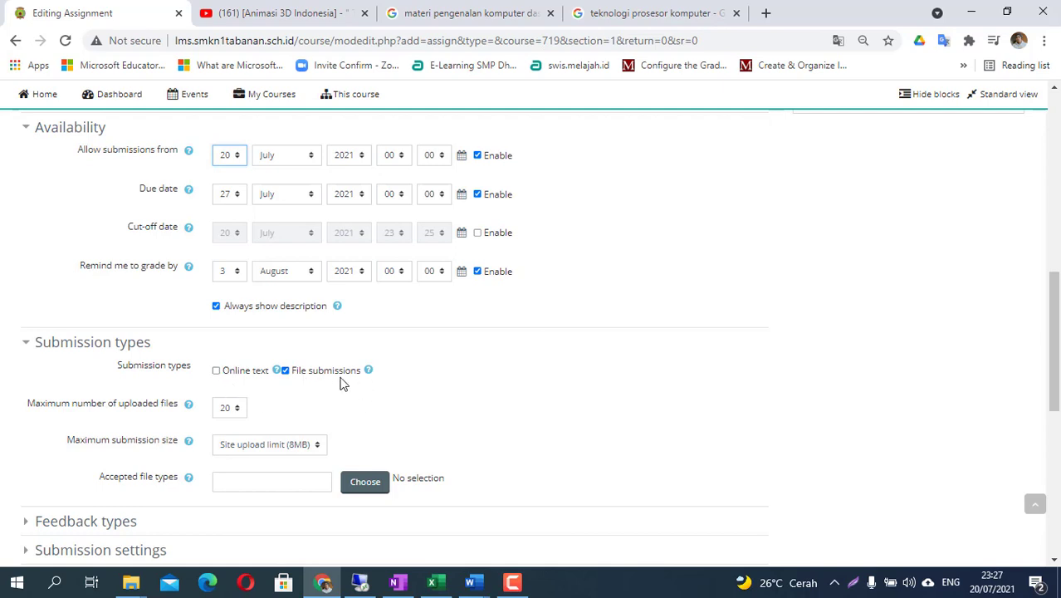
scroll(342, 382, down, 1)
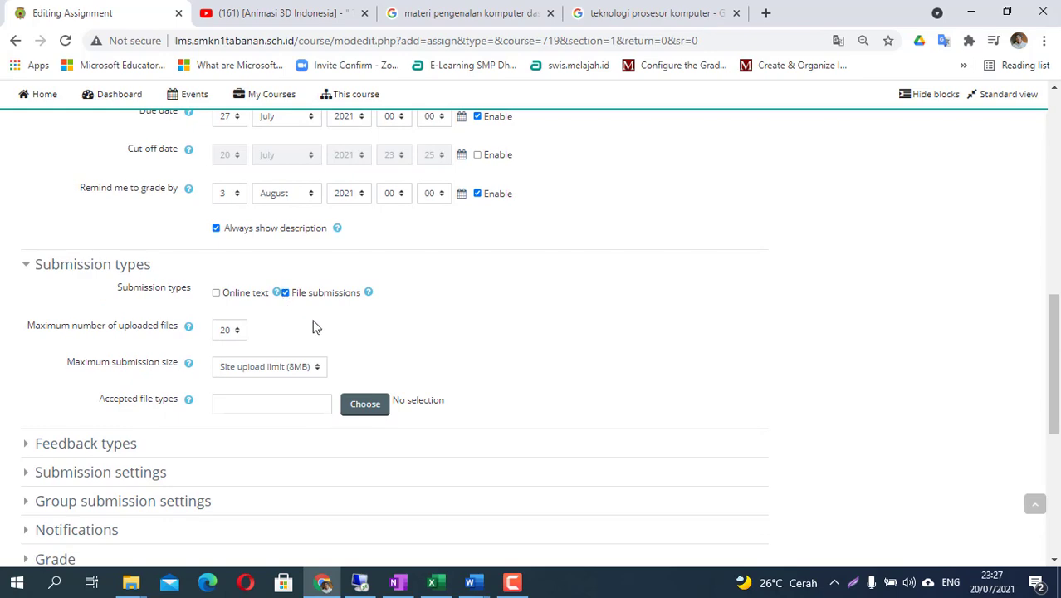
scroll(313, 325, up, 2)
scroll(313, 324, up, 2)
scroll(313, 325, down, 3)
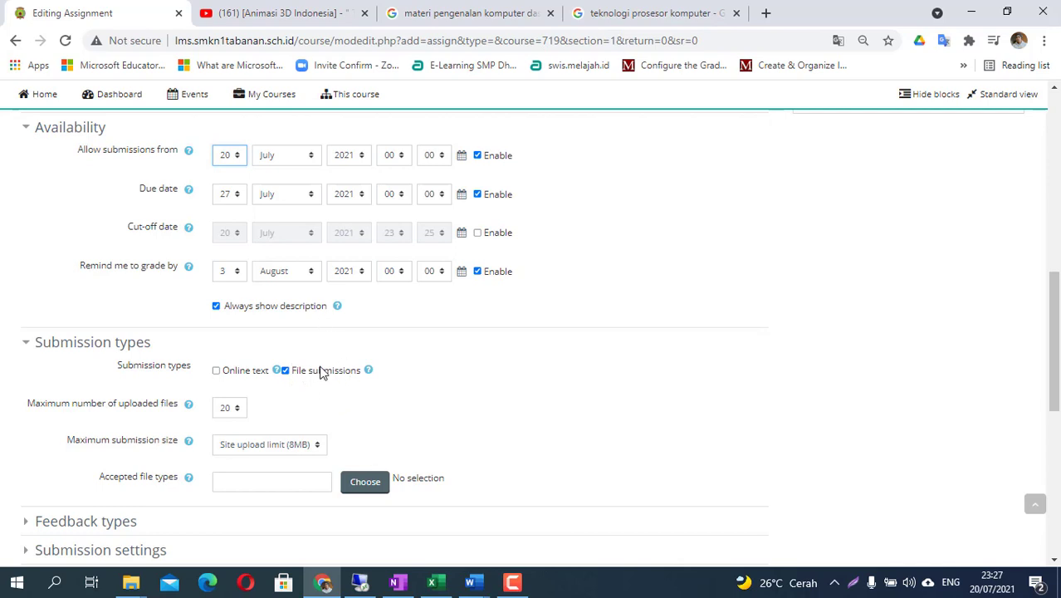
scroll(327, 382, up, 1)
scroll(329, 386, up, 6)
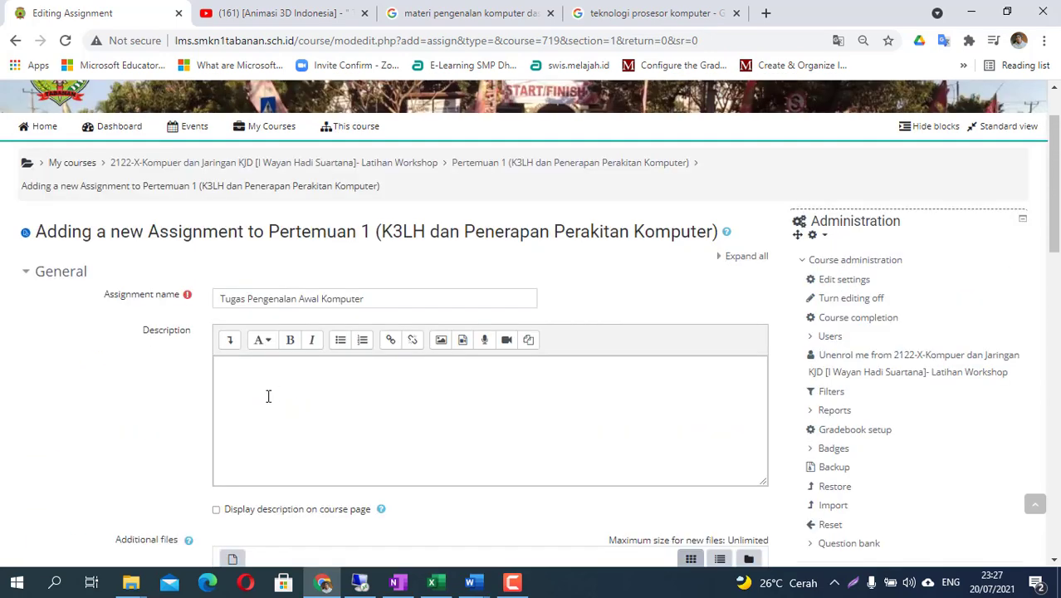
- Write the description 'sebutkan 5 perangkat komputer…hingga dapat berfungsi normal', changing 10 to 5
click(471, 421)
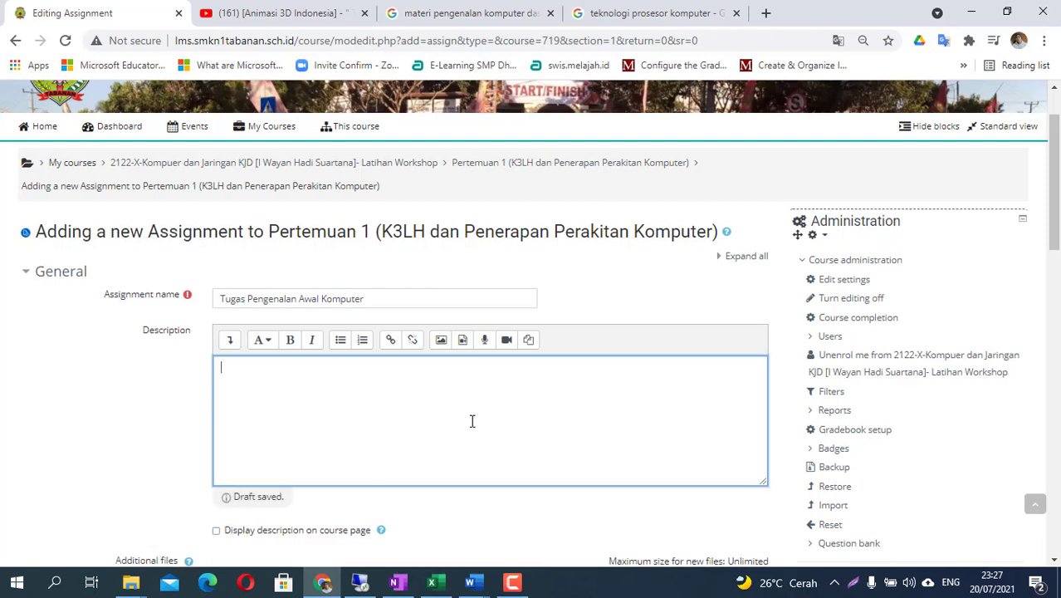
text(sebutkan 10 perang)
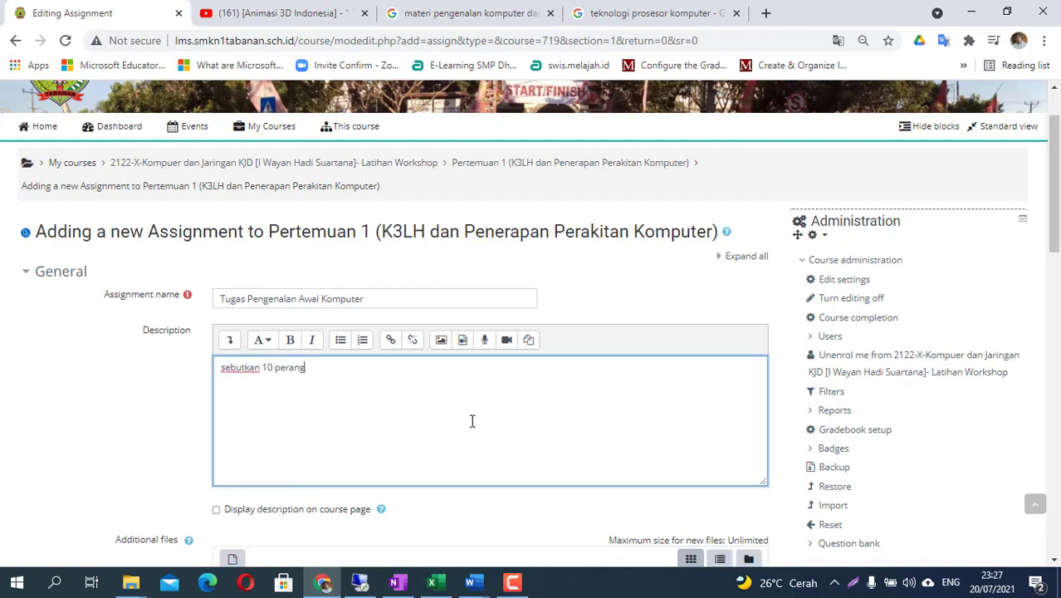
text(kat komputer y)
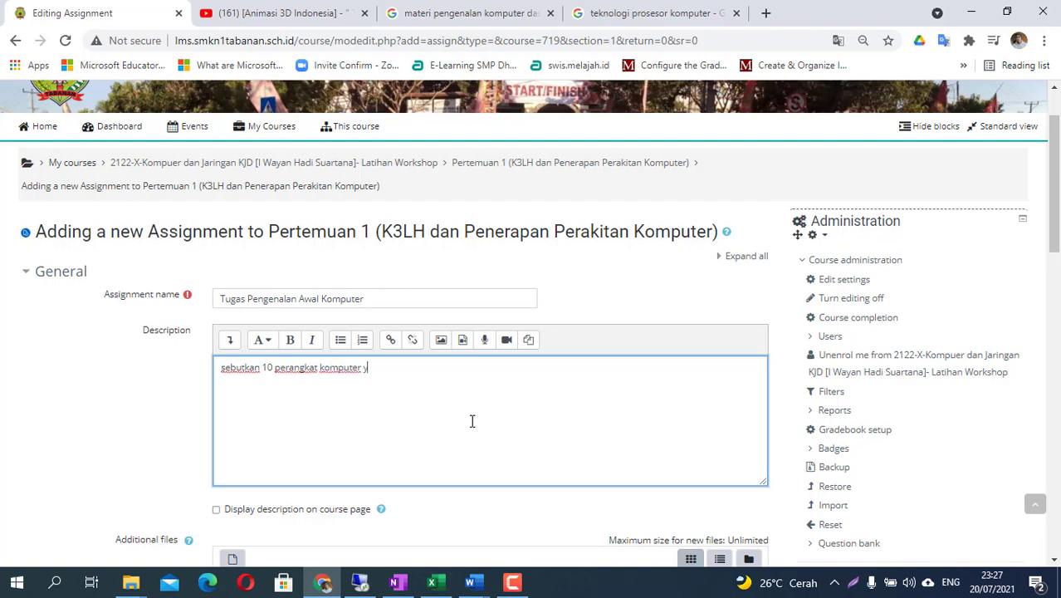
text(ang digunakan untuk )
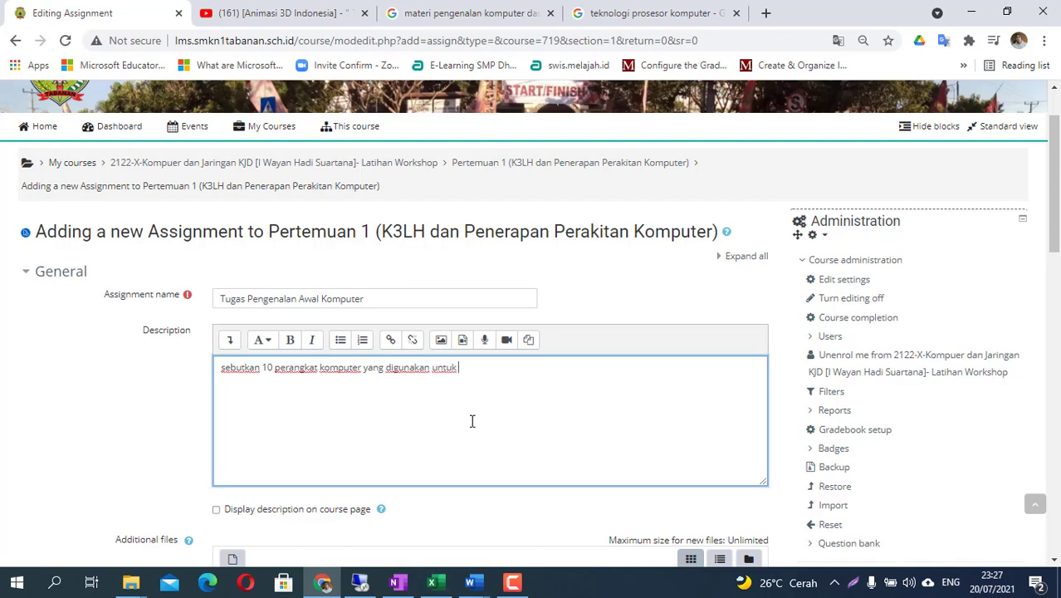
text(merakit sebuah kompuat)
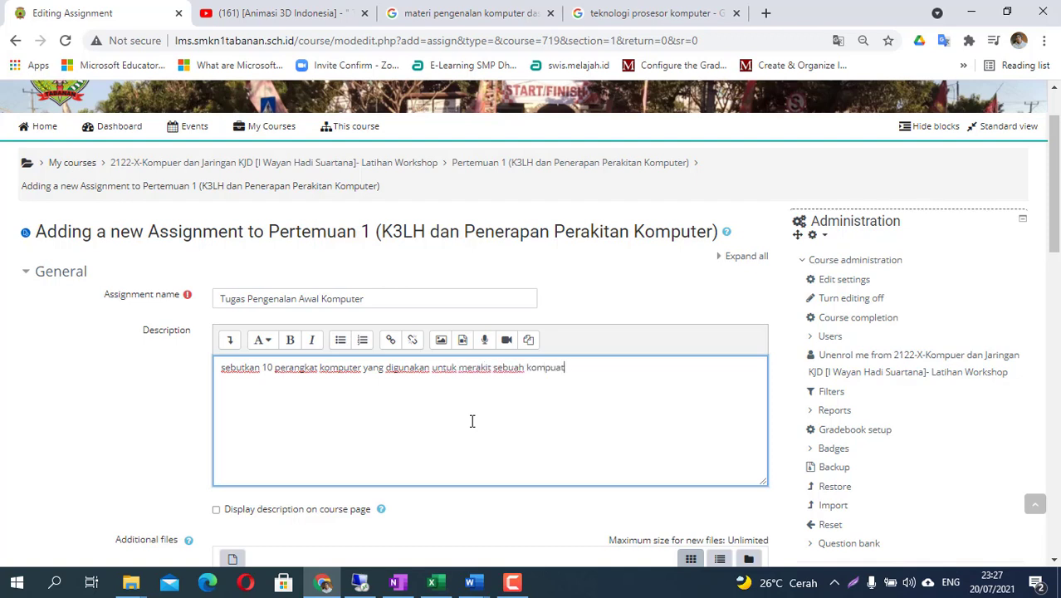
text(er hingga dapat ber)
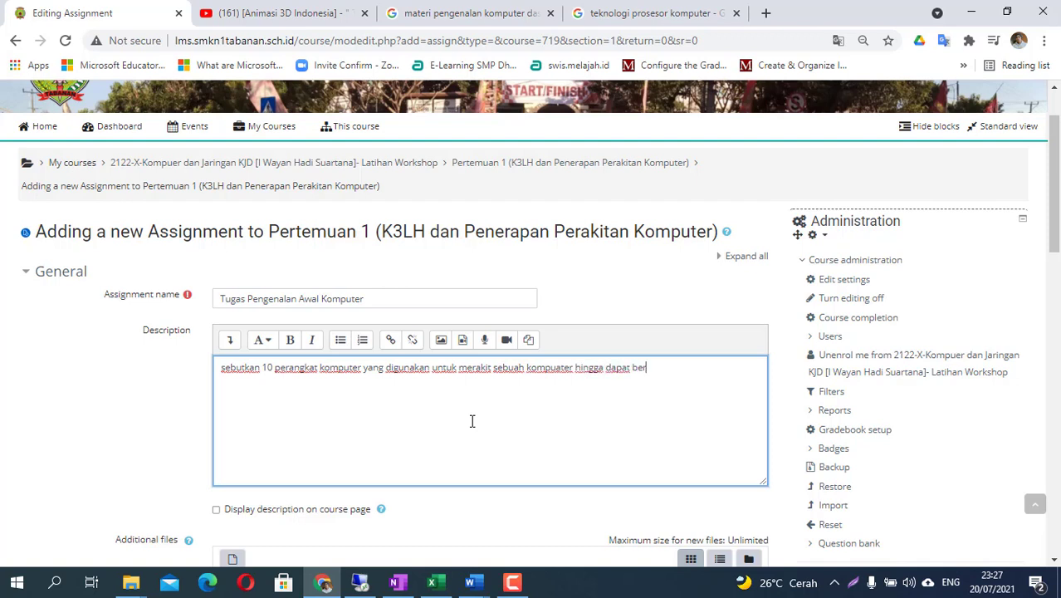
text(fungsi normal)
click(273, 368)
key(BackSpace)
key(BackSpace)
text(5)
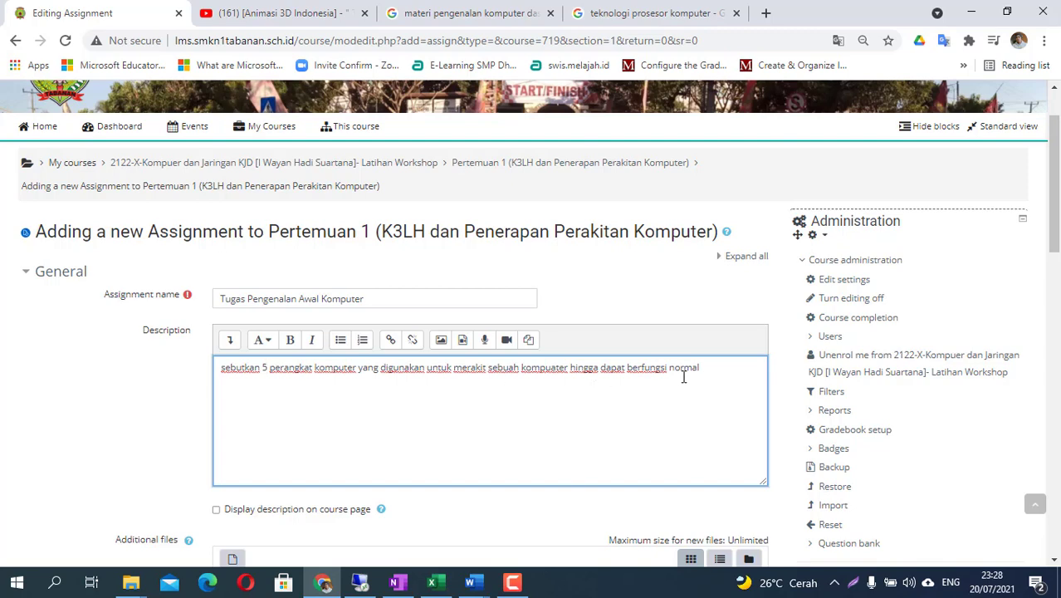
scroll(699, 372, down, 2)
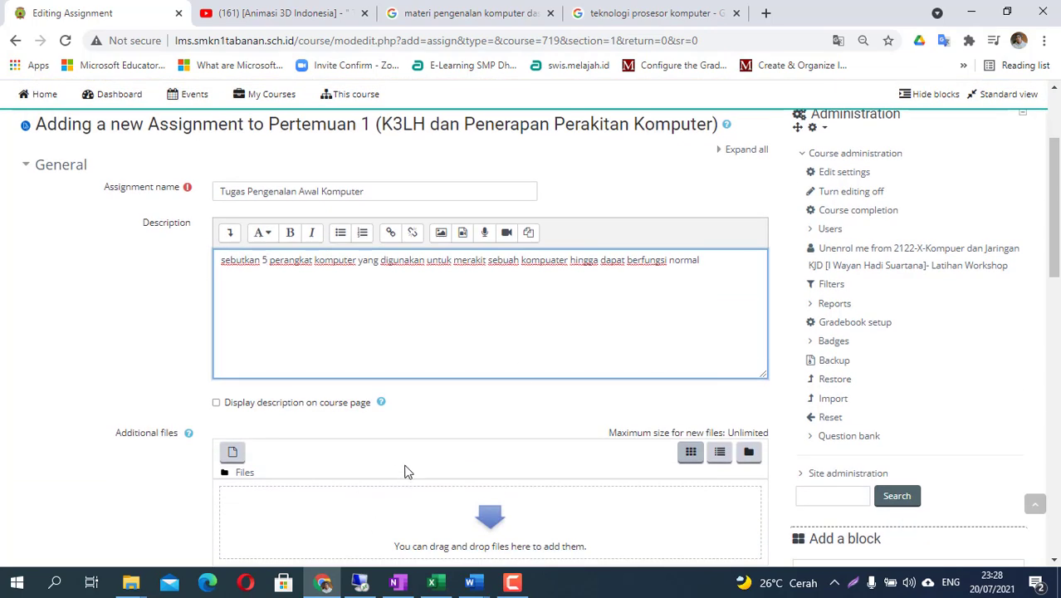
scroll(398, 462, down, 3)
- Turn on Online text submissions and turn off File submissions
scroll(310, 365, down, 5)
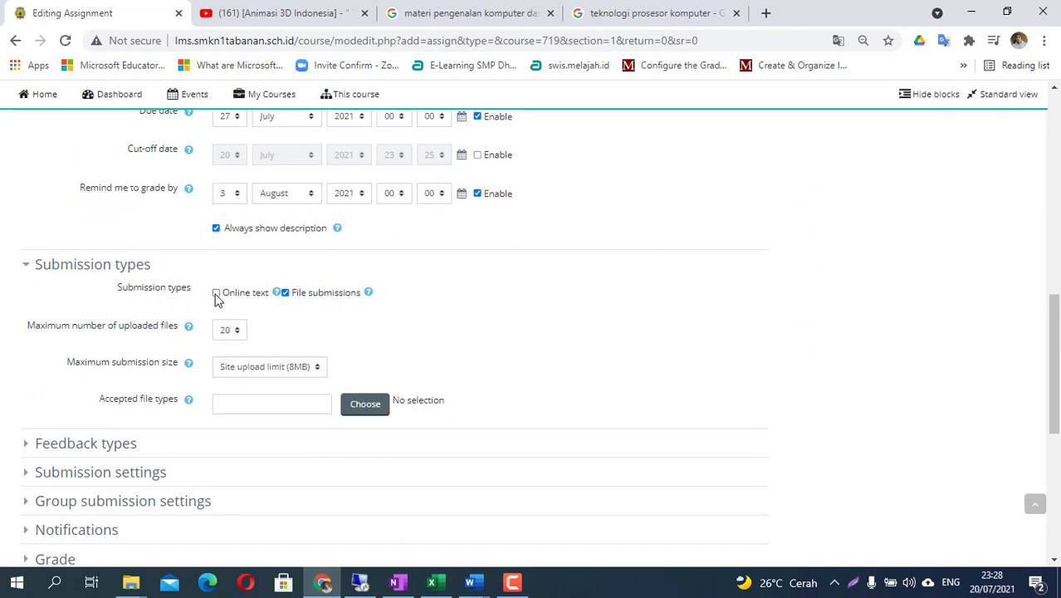
click(216, 294)
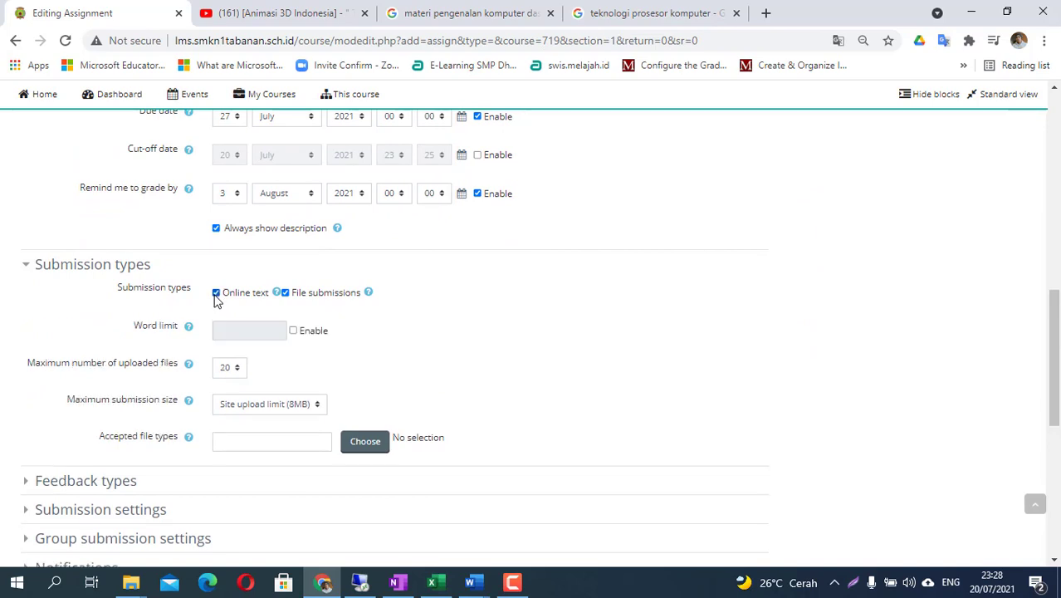
click(285, 292)
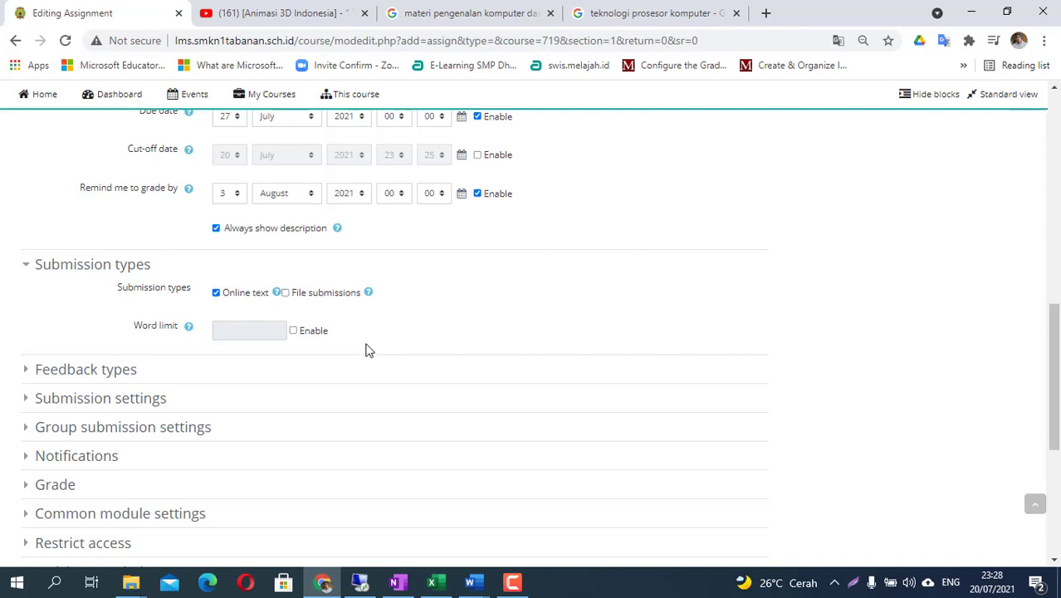
- Try a 500-word limit, then leave the word limit disabled
click(293, 332)
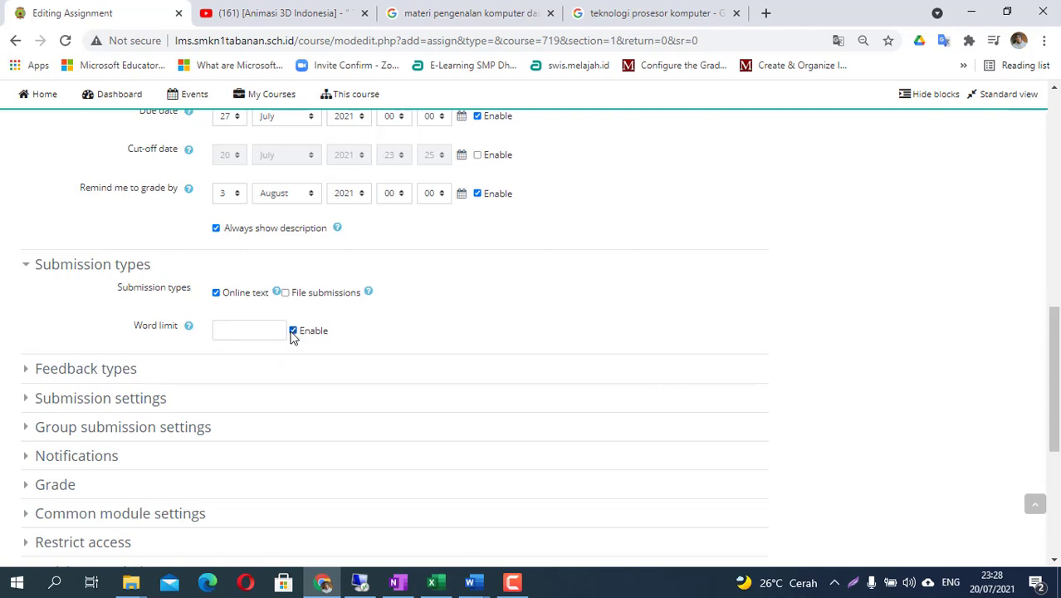
click(268, 335)
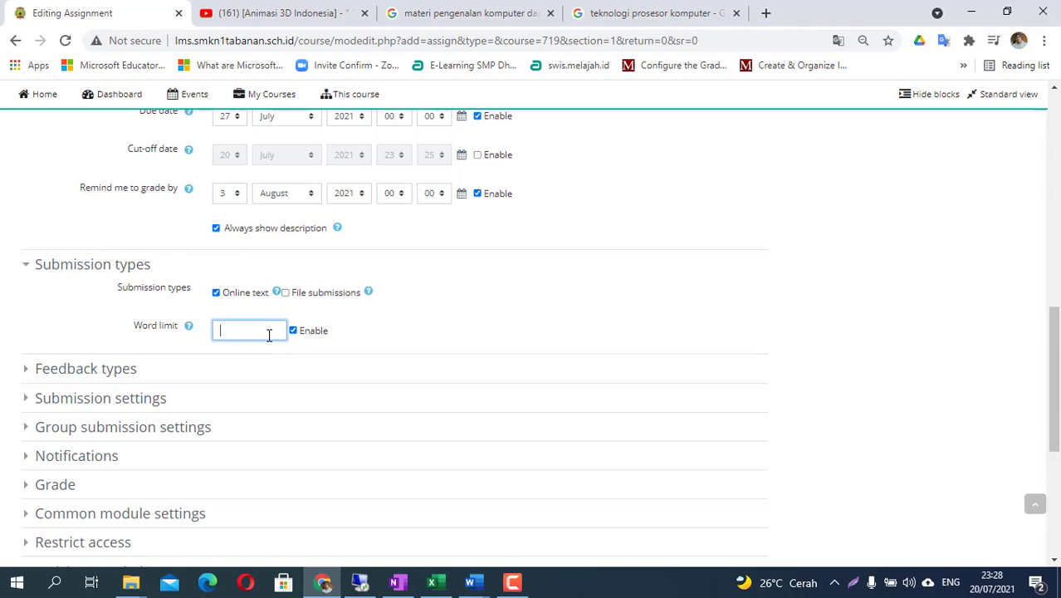
text(500)
click(293, 331)
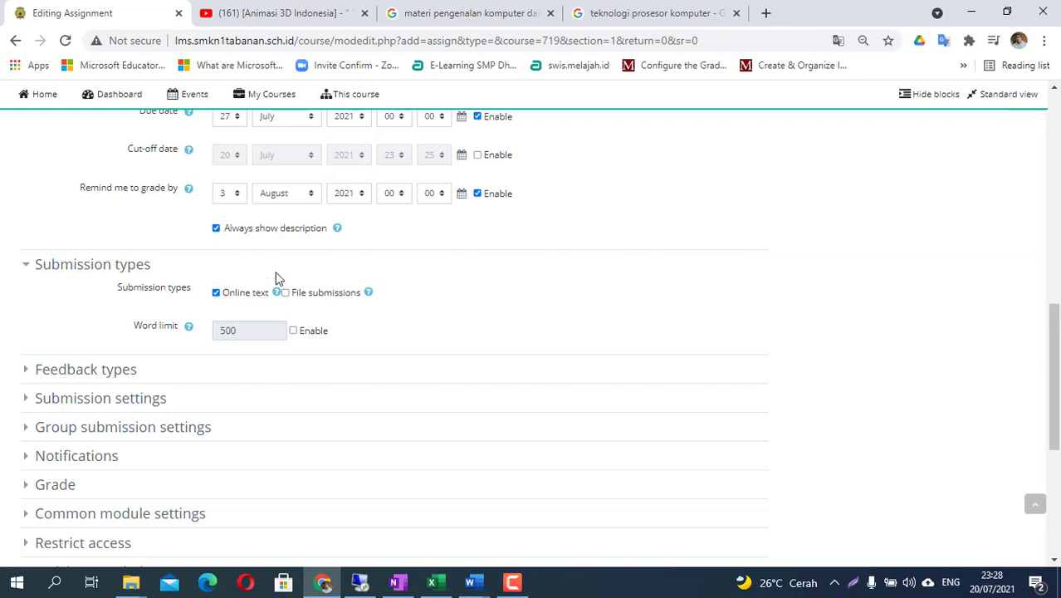
scroll(361, 352, up, 10)
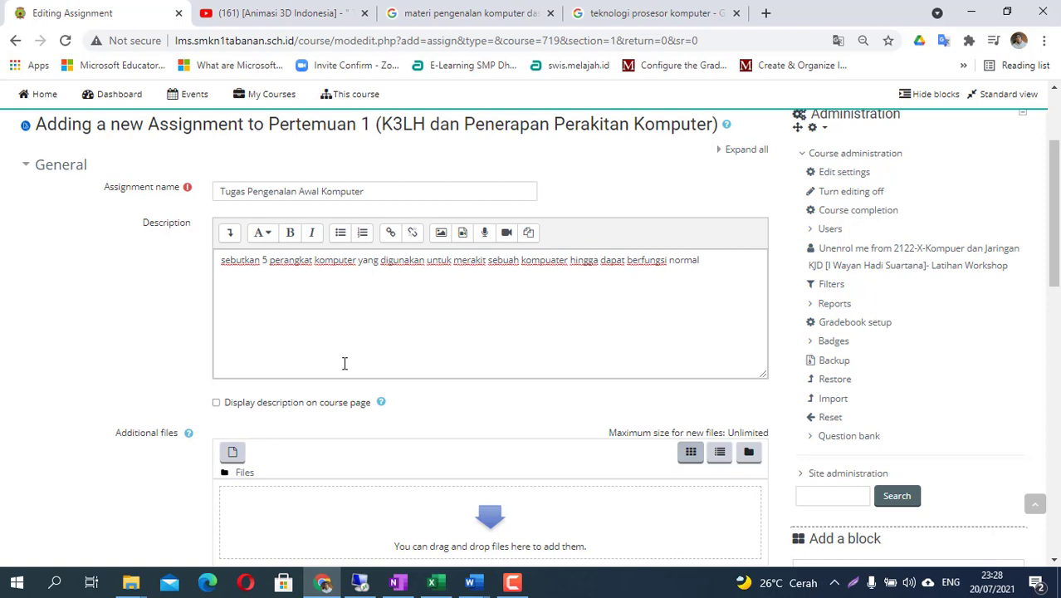
- Fix the 'kompuater' typo and add lines asking for pictures and explanations of each device, PDF only
click(720, 261)
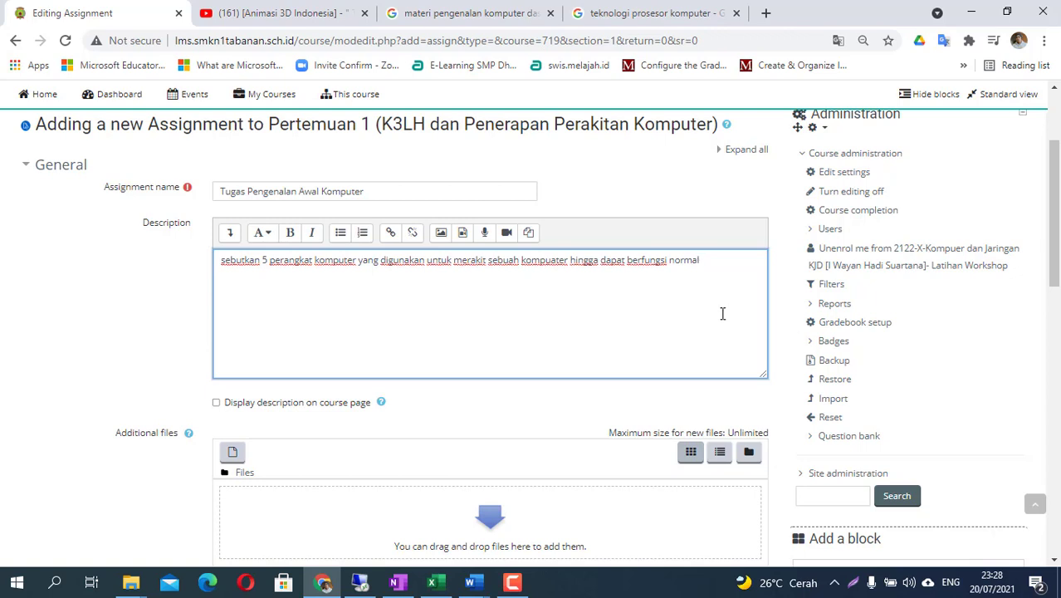
click(556, 267)
key(BackSpace)
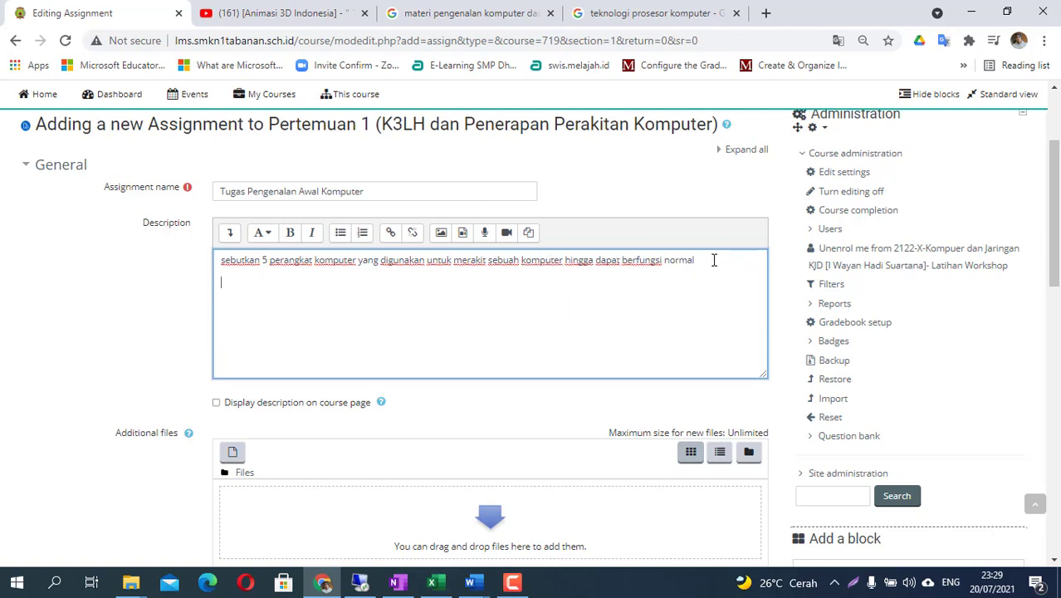
text(ertakan gam)
text(bar)
text( dan penjelasan)
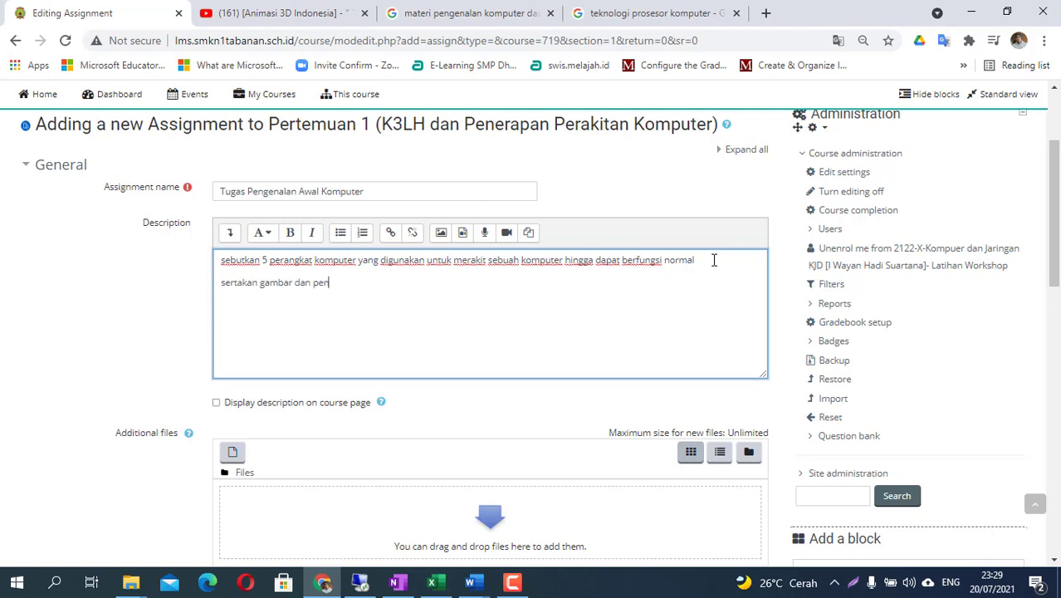
text( sin)
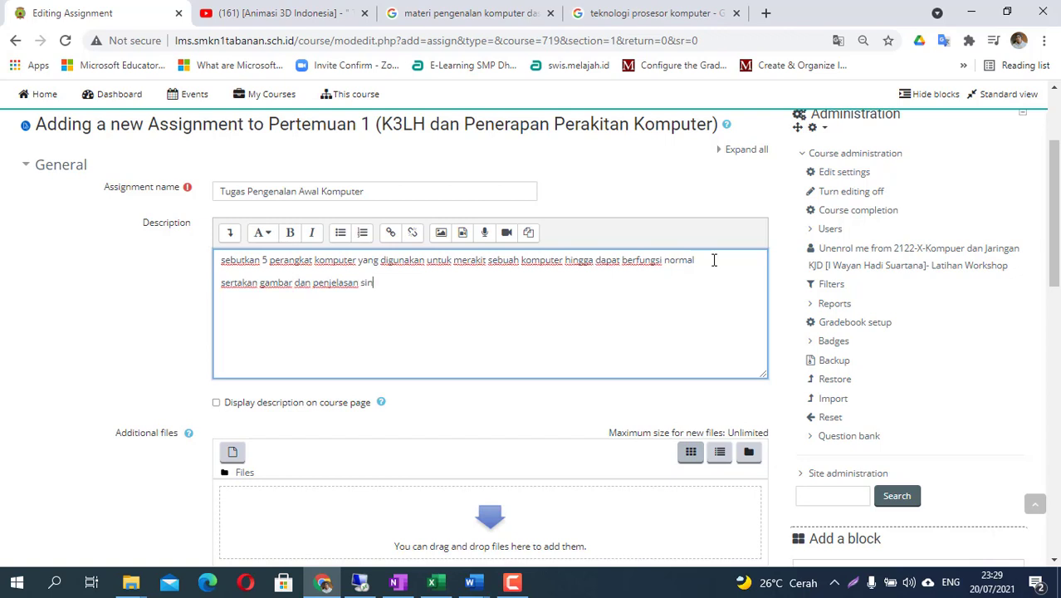
text(gkat masing masing per)
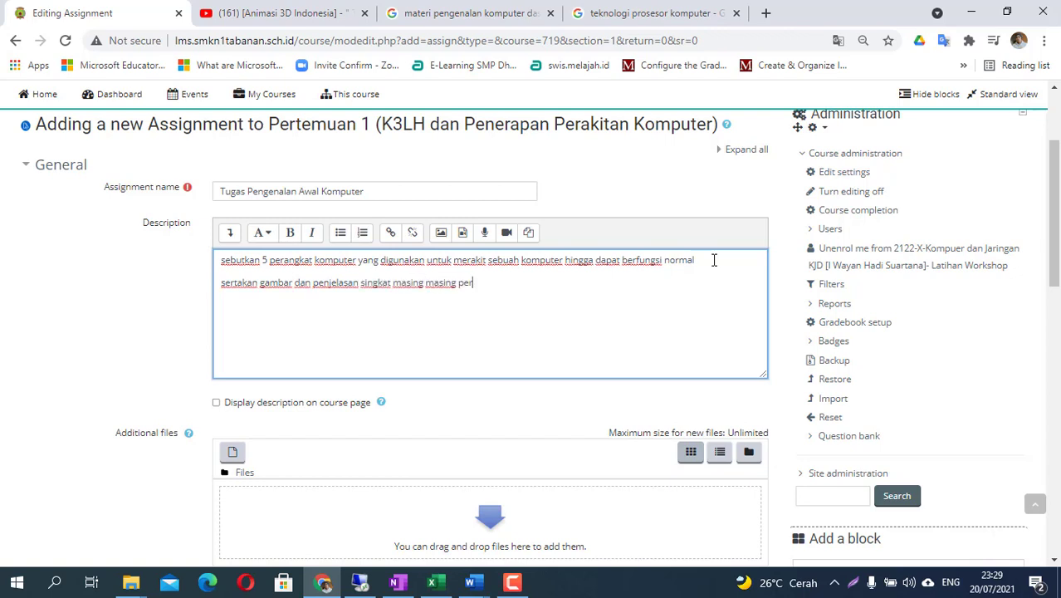
text(angk)
text(umpul)
text( tugas)
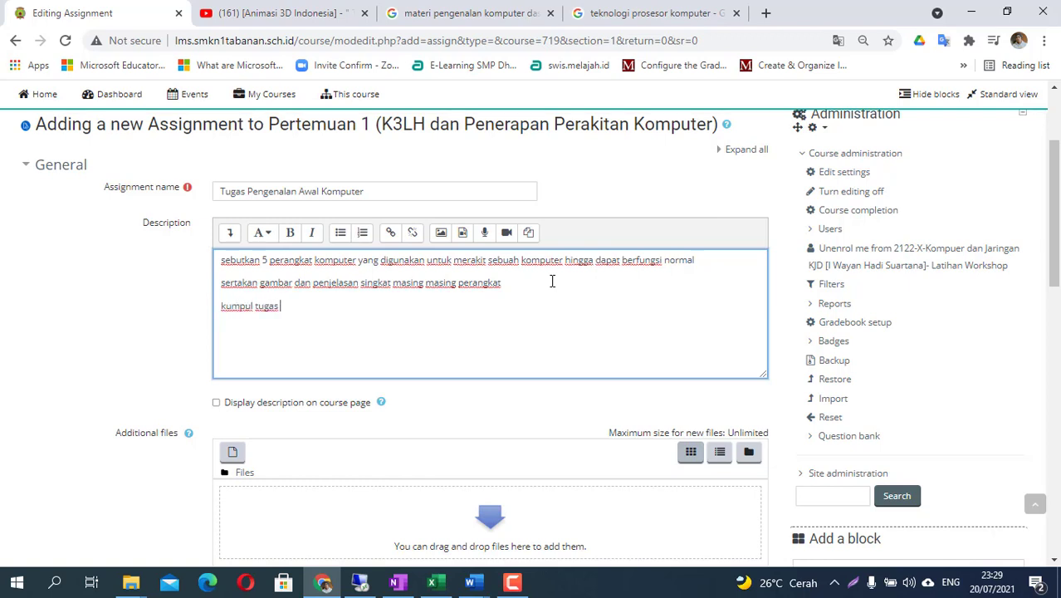
text( berupa file pdf, fi)
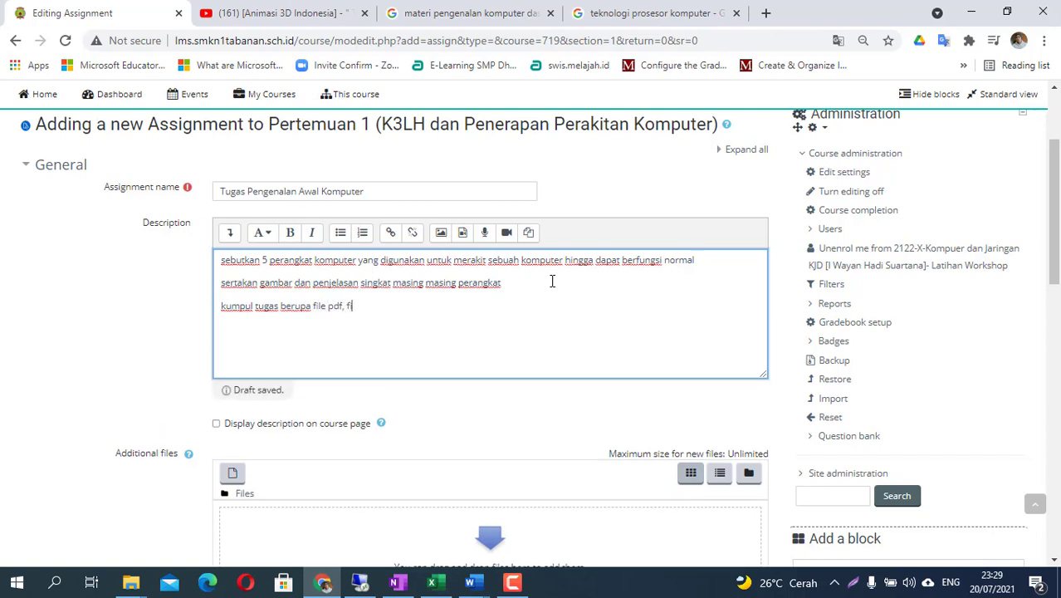
text(le yang lain tidak dit)
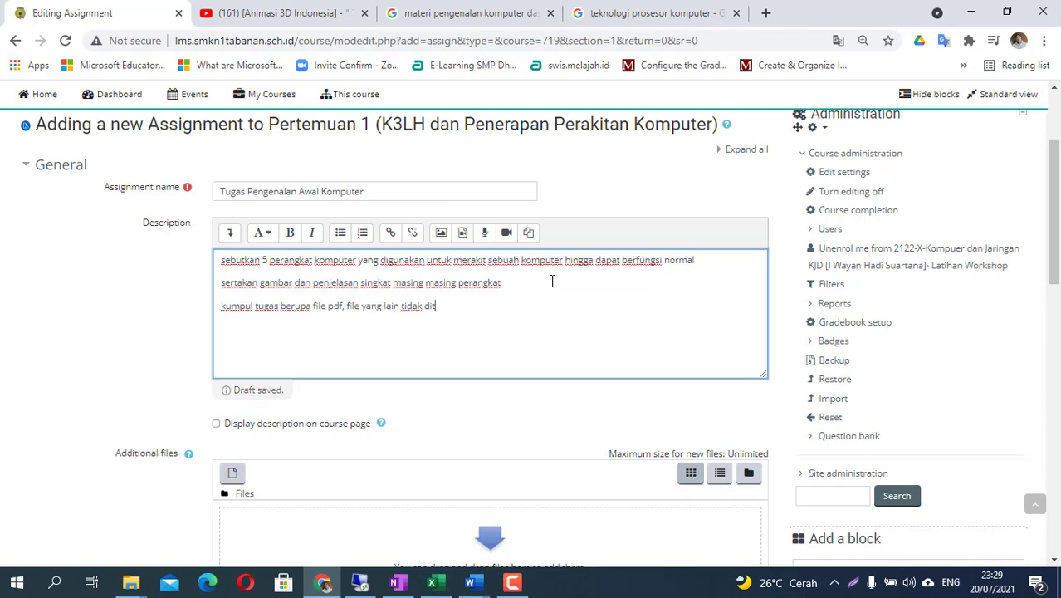
text(erima sistem)
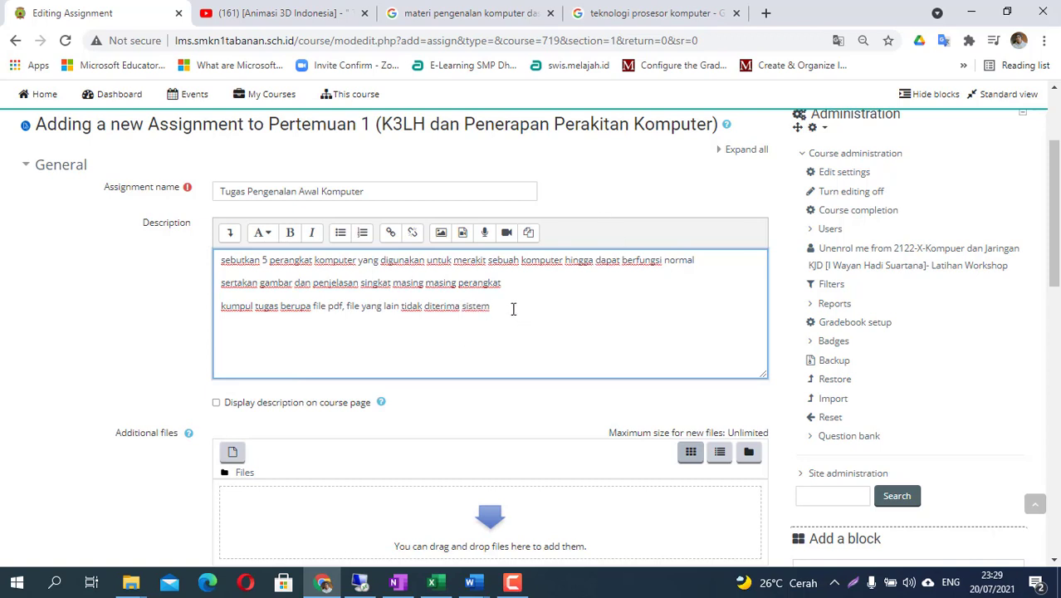
drag(312, 306, 363, 314)
scroll(390, 345, down, 5)
- Replace online text with file submissions, limited to 1 uploaded file of at most 2MB
scroll(386, 348, down, 3)
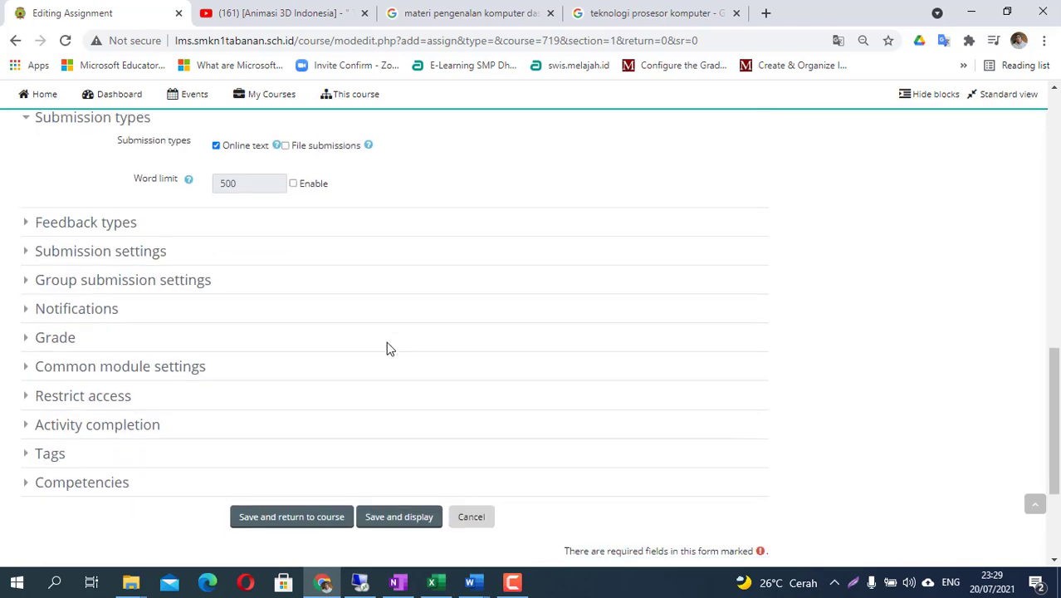
scroll(277, 303, up, 2)
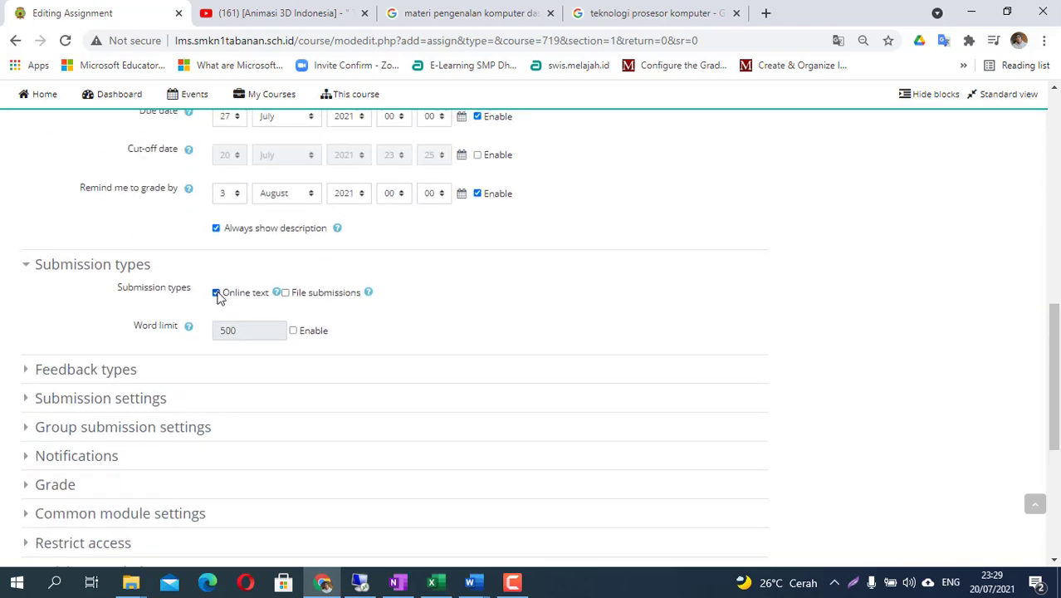
click(217, 294)
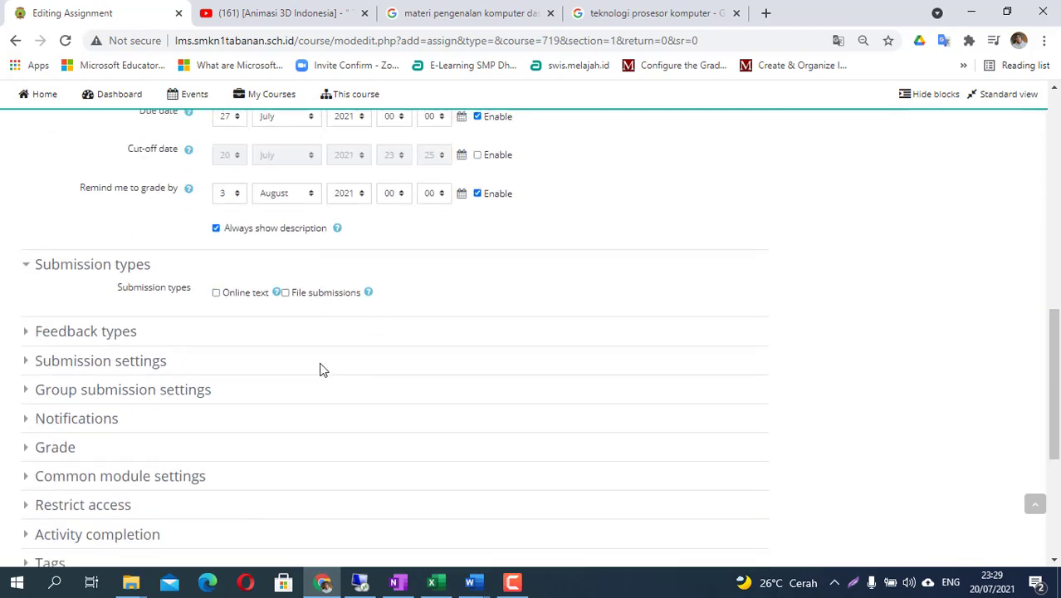
click(285, 295)
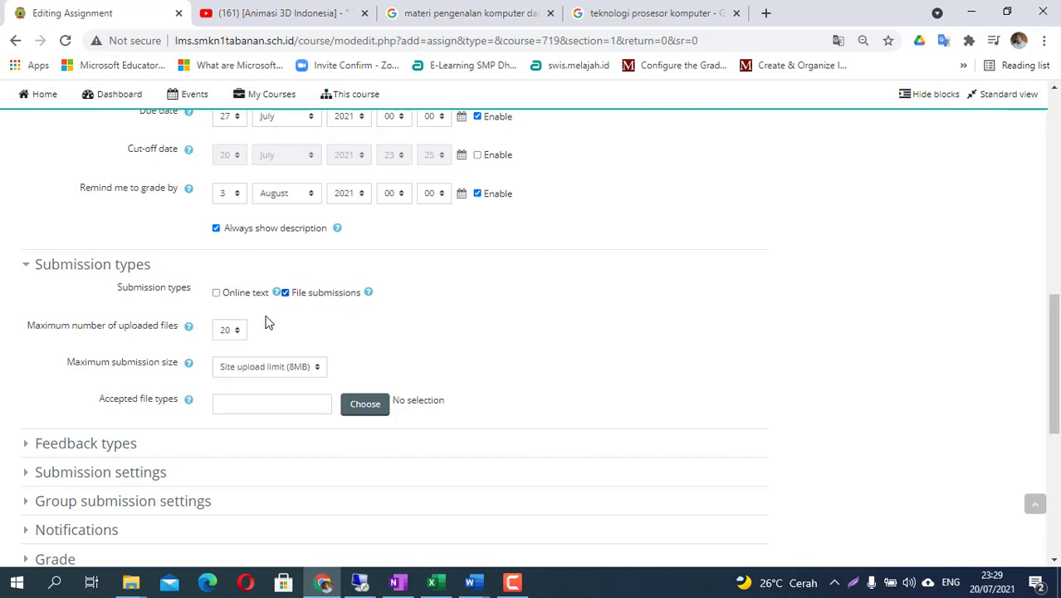
click(230, 331)
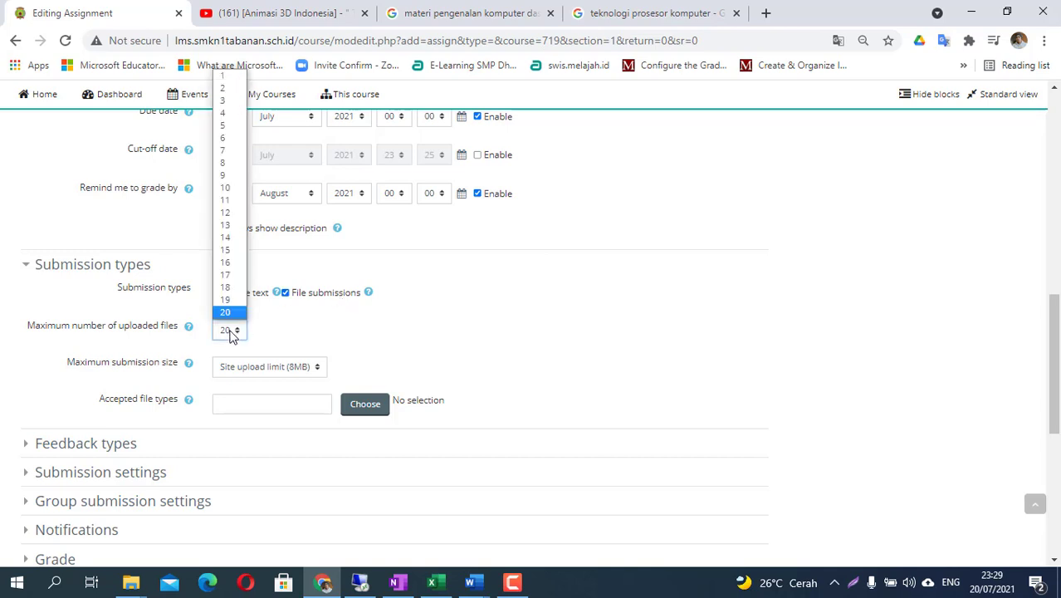
click(224, 75)
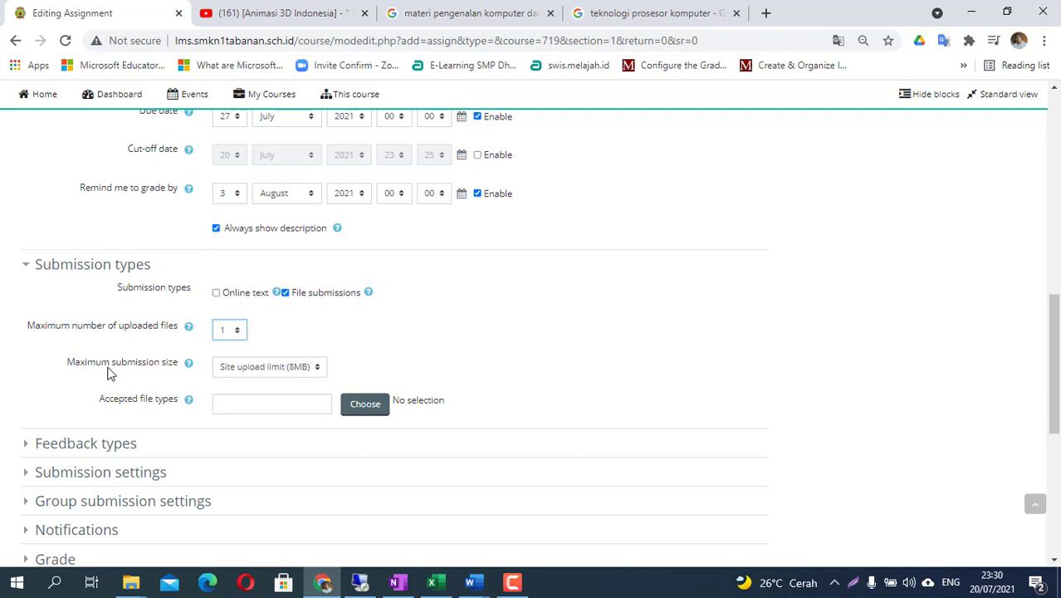
click(273, 368)
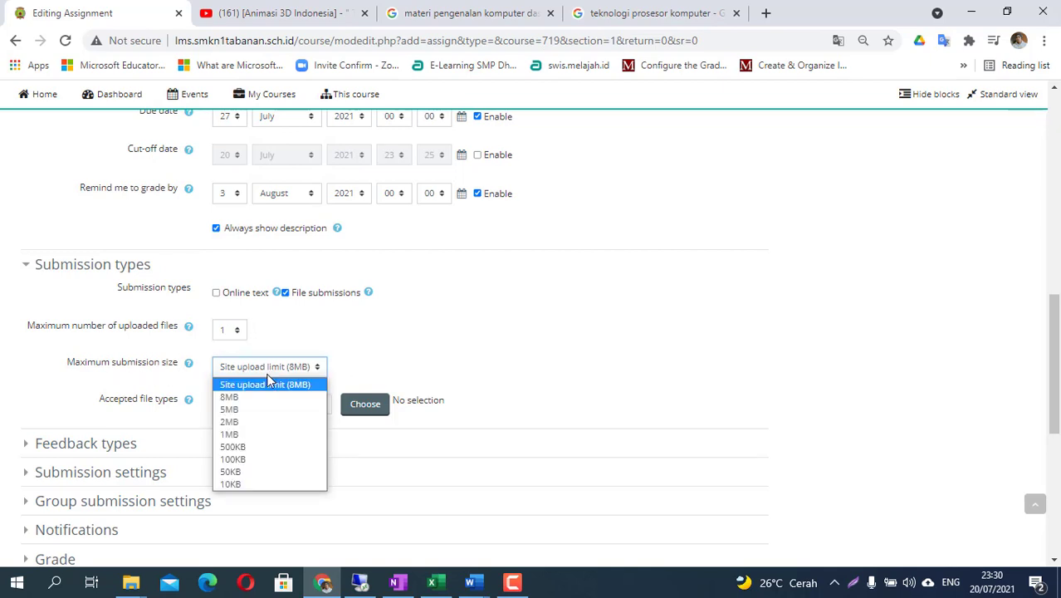
click(255, 424)
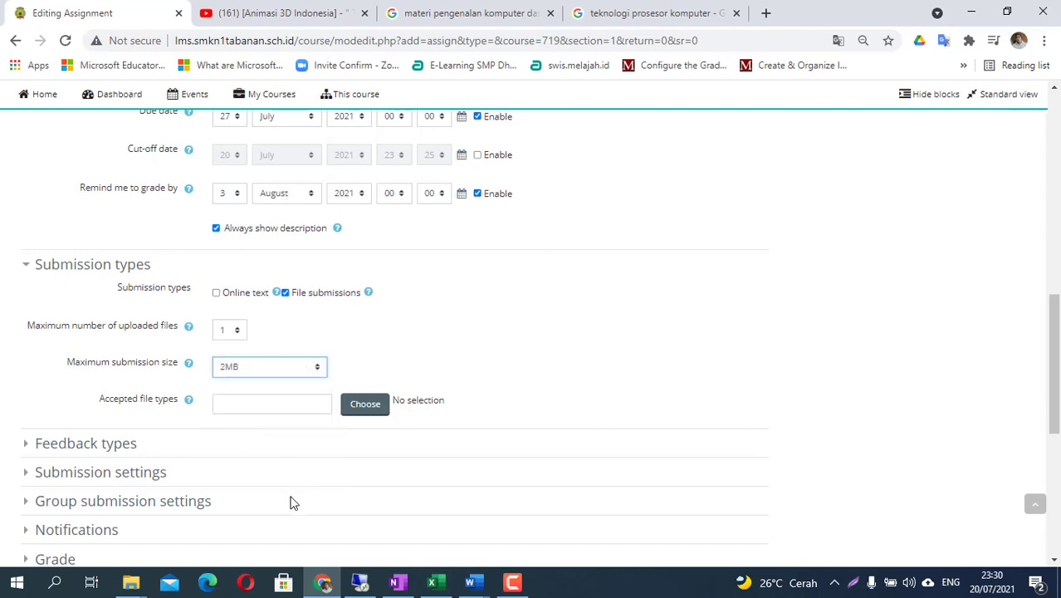
- Clear the description highlight and move down to the Accepted file types field
scroll(285, 502, down, 1)
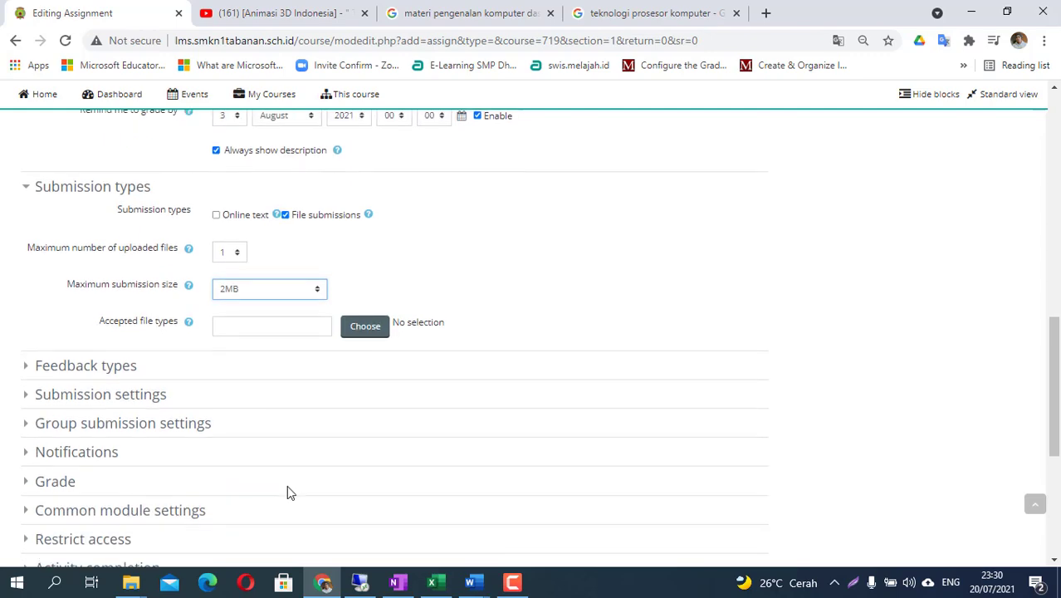
scroll(348, 333, up, 7)
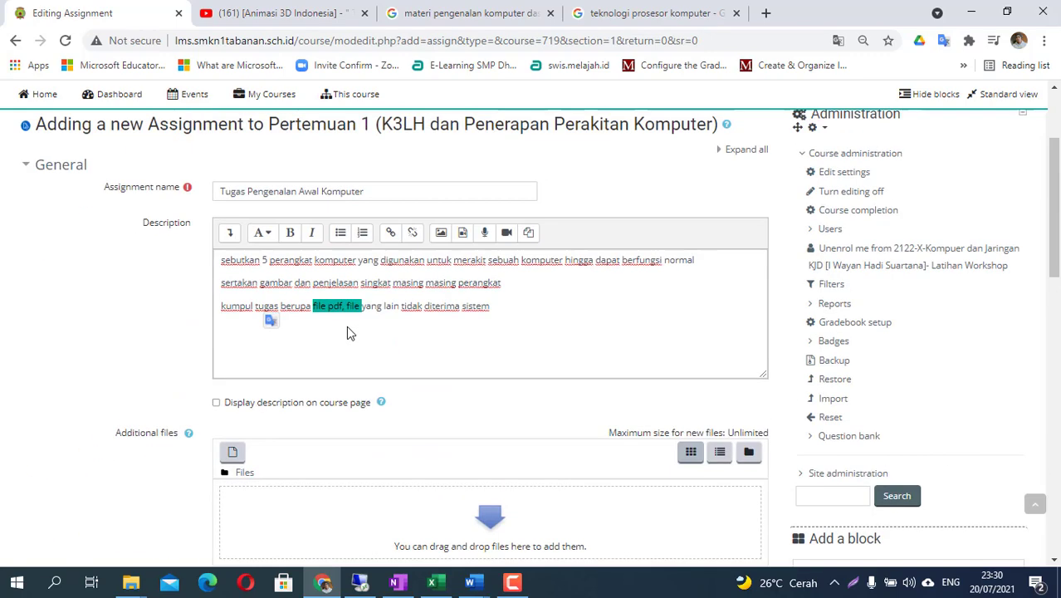
click(343, 328)
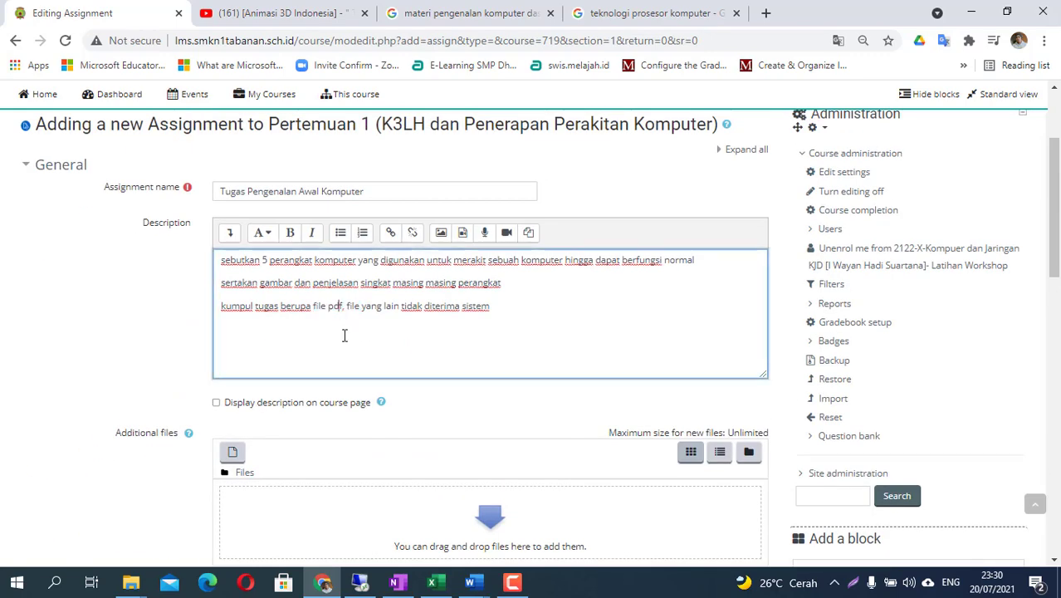
scroll(355, 402, down, 6)
scroll(355, 405, down, 2)
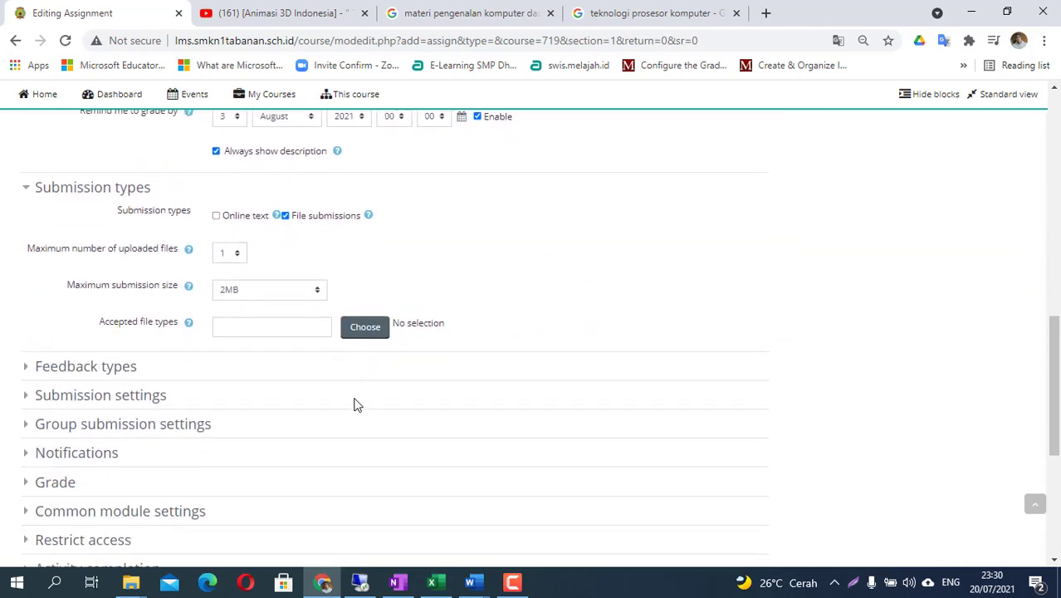
click(275, 330)
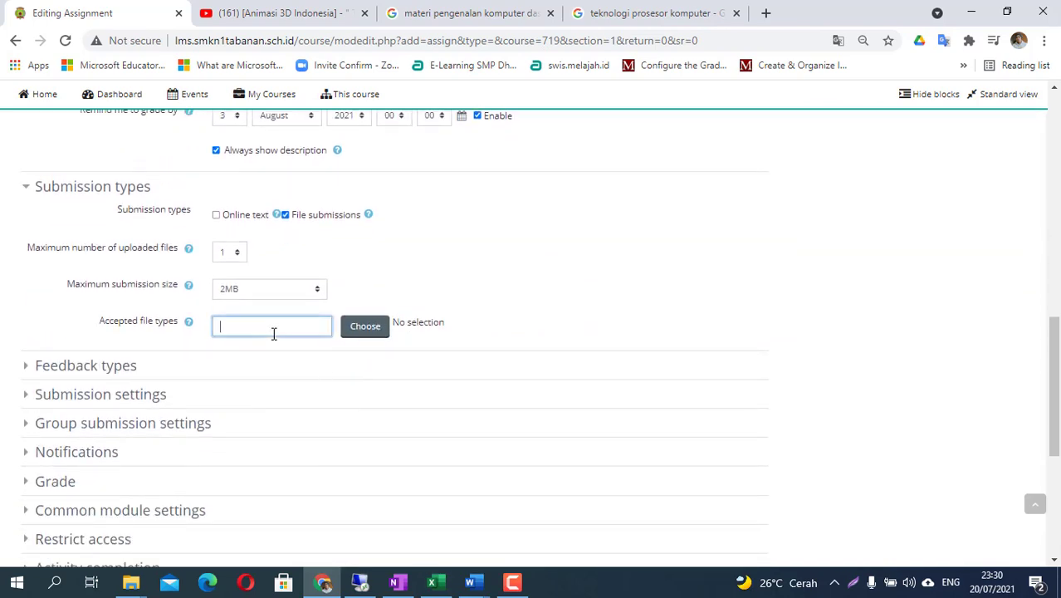
- Under Document files, pick PDF document (.pdf) as the only accepted file type and save the choice
click(371, 332)
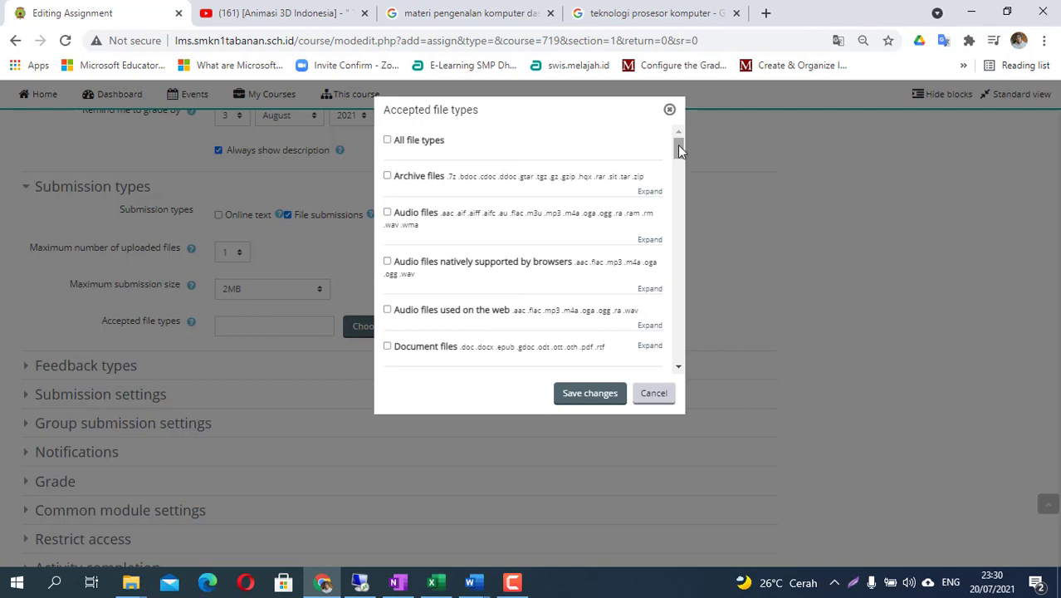
drag(677, 145, 677, 150)
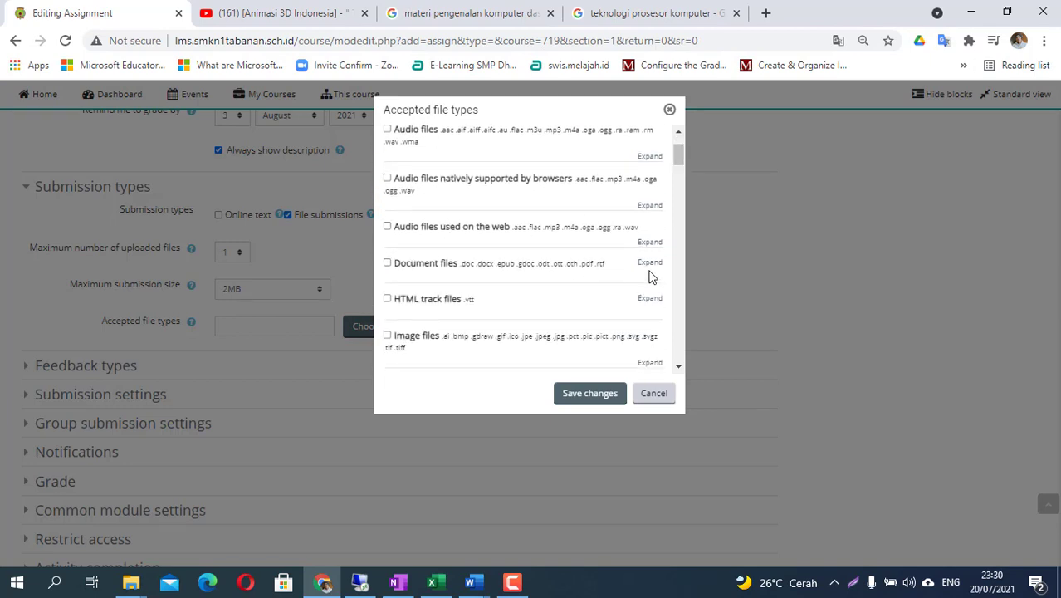
click(648, 263)
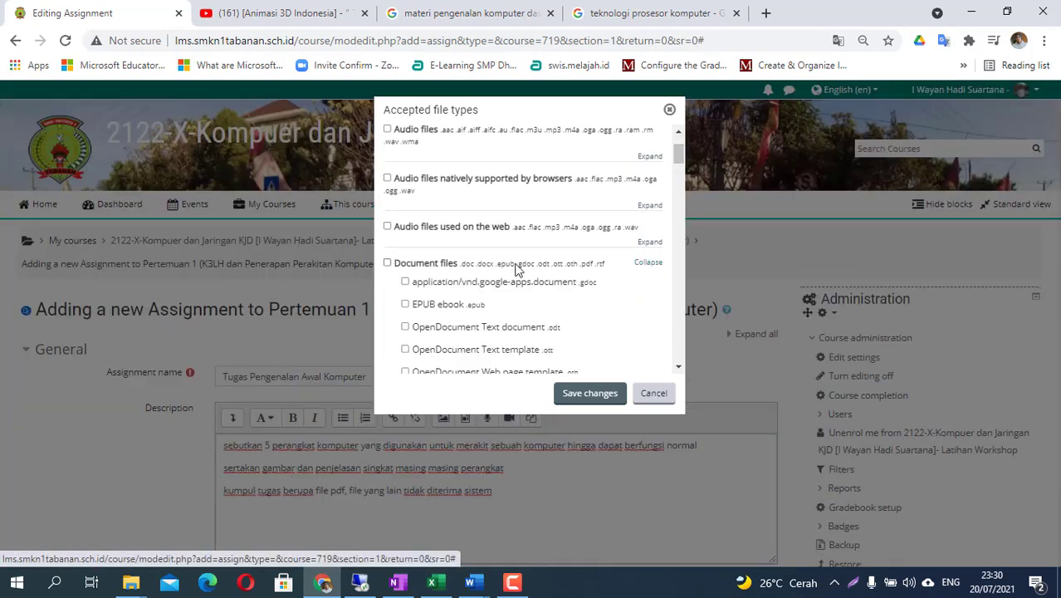
scroll(431, 266, down, 2)
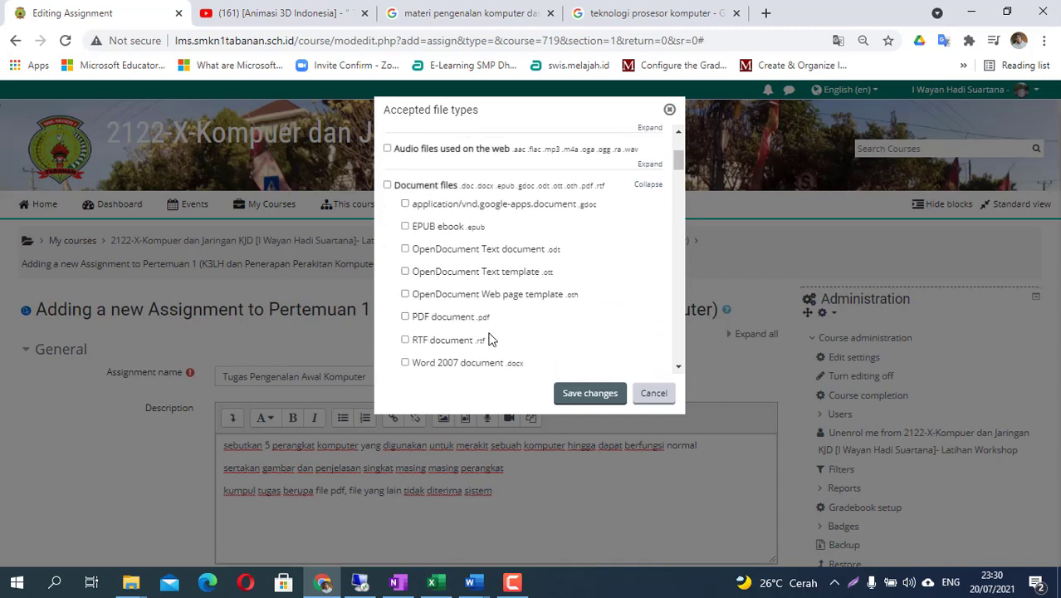
click(407, 318)
scroll(536, 312, down, 1)
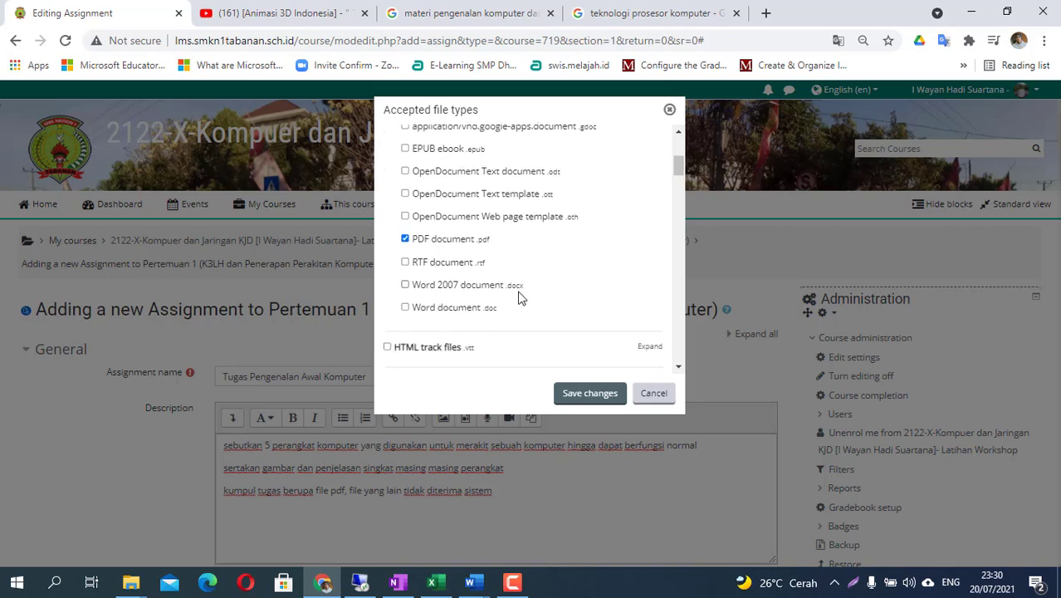
scroll(453, 282, up, 2)
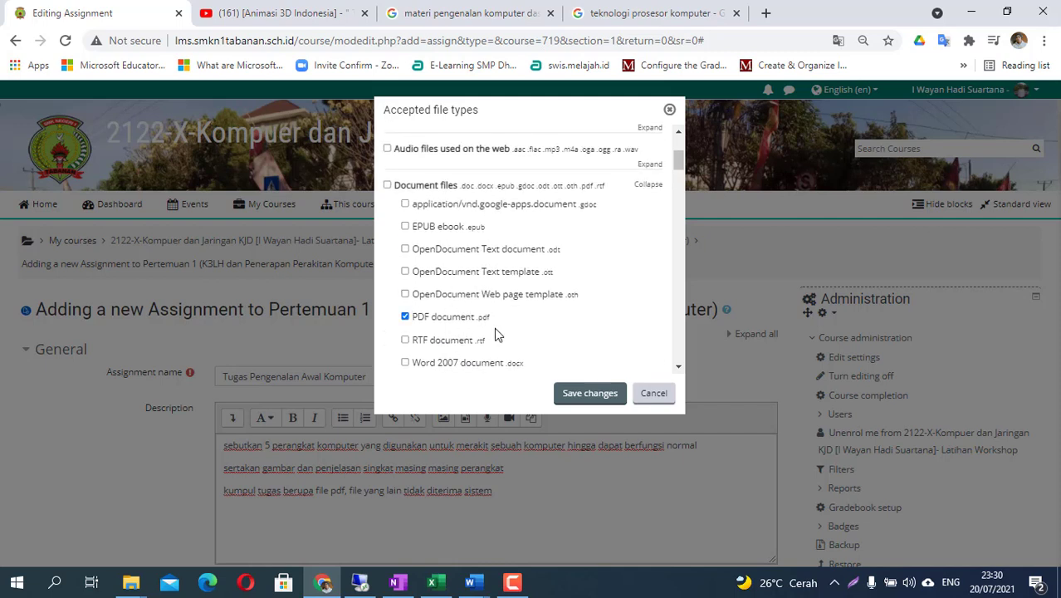
click(600, 392)
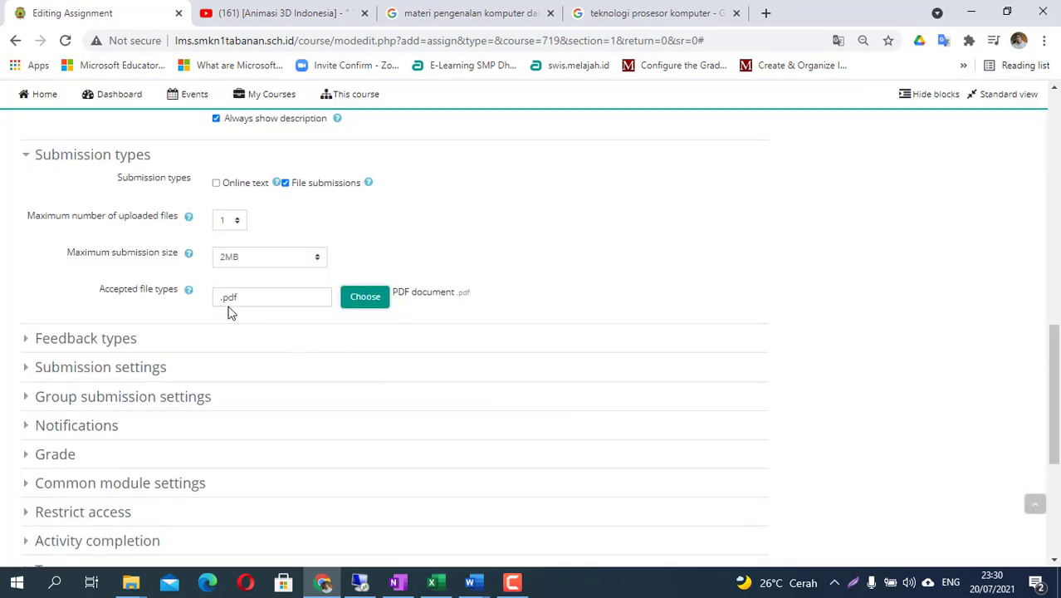
- Check the .pdf entry in Accepted file types, selecting and deselecting it
click(253, 299)
key(ctrl+a)
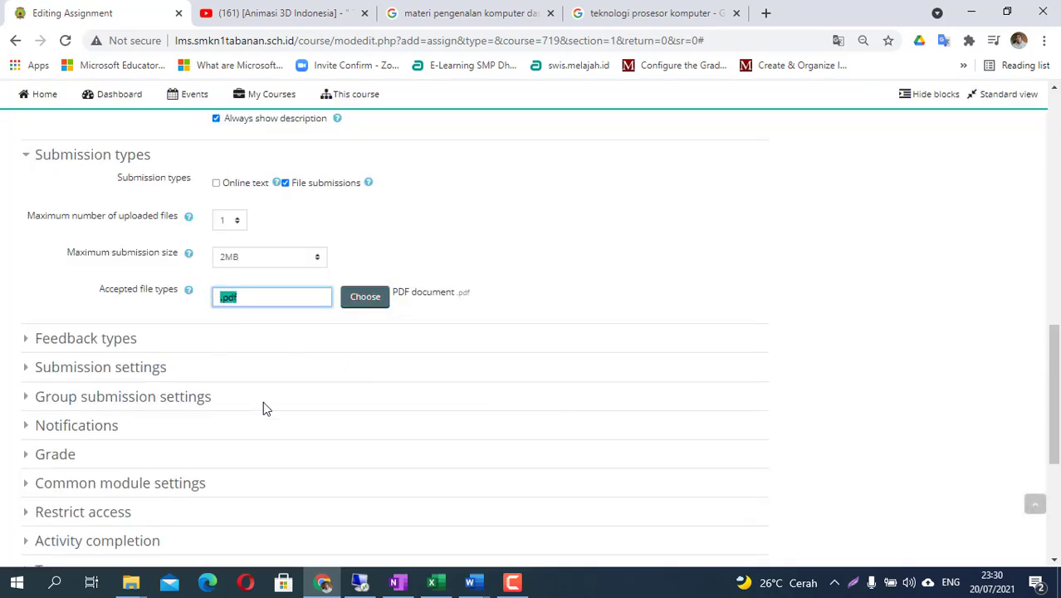
click(535, 279)
drag(294, 299, 208, 304)
click(515, 310)
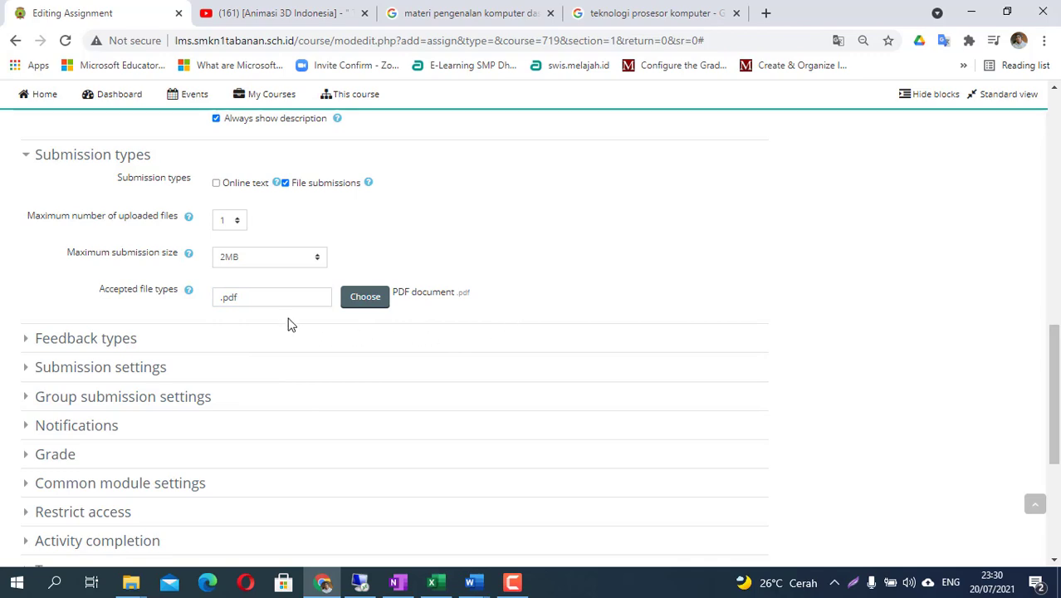
scroll(222, 293, down, 1)
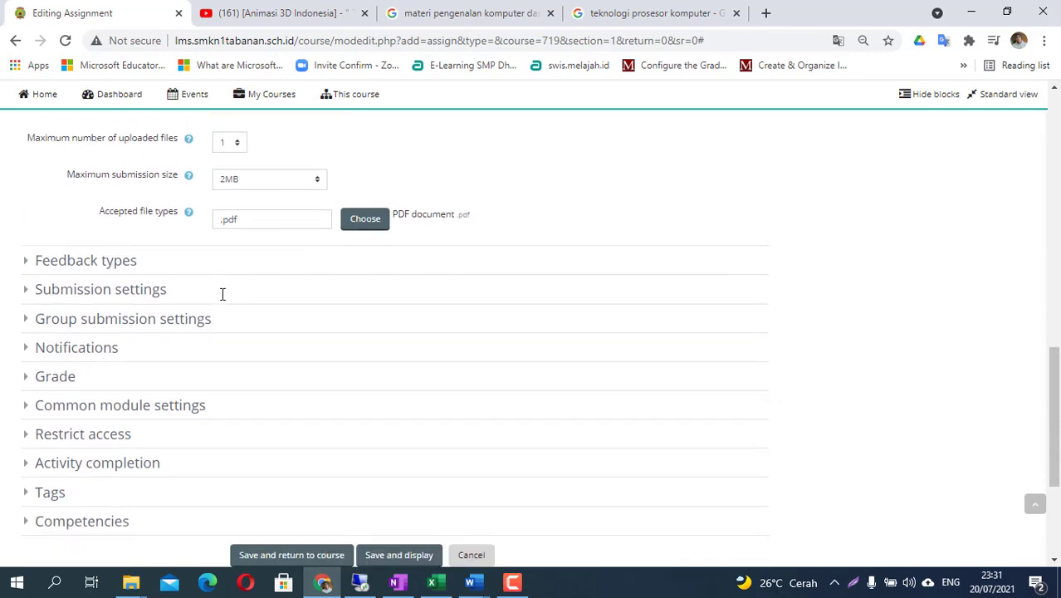
scroll(274, 333, up, 3)
scroll(282, 335, up, 10)
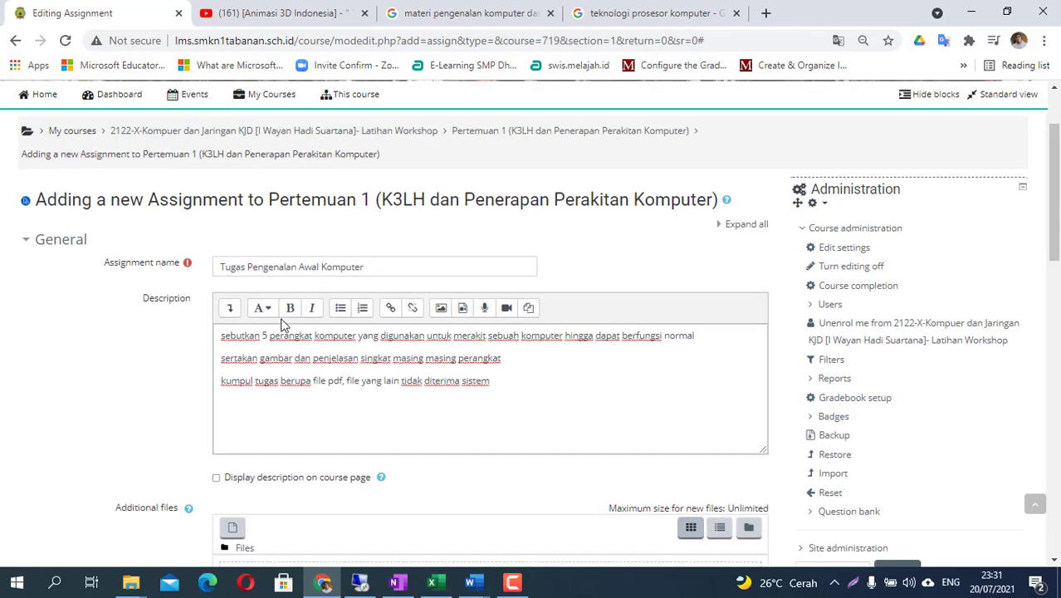
scroll(281, 323, down, 9)
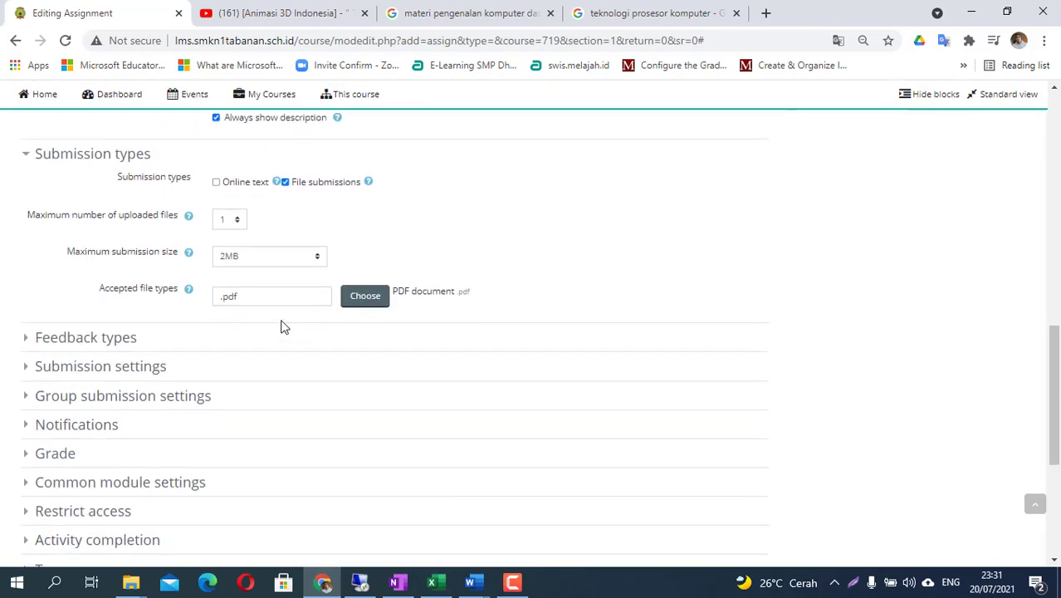
scroll(281, 327, down, 3)
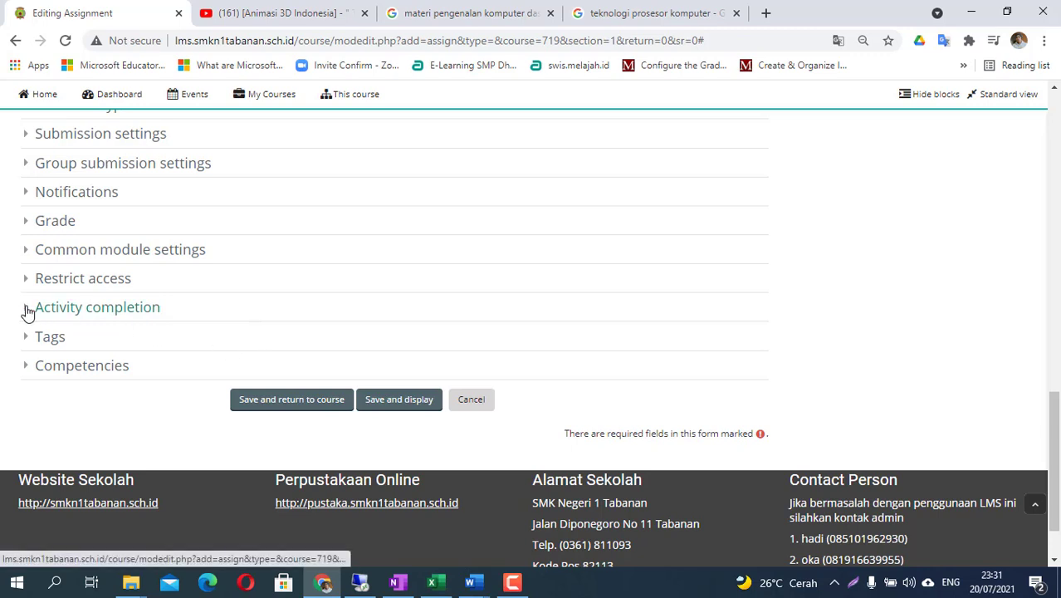
- Set Completion tracking to 'Show activity as complete when conditions are met' and save the assignment
click(29, 309)
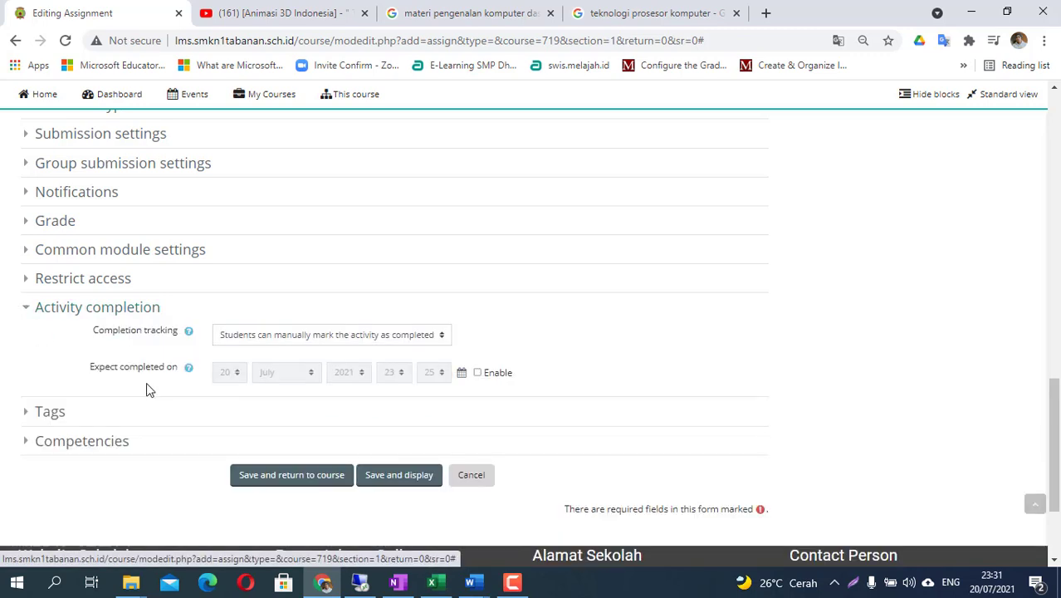
click(318, 336)
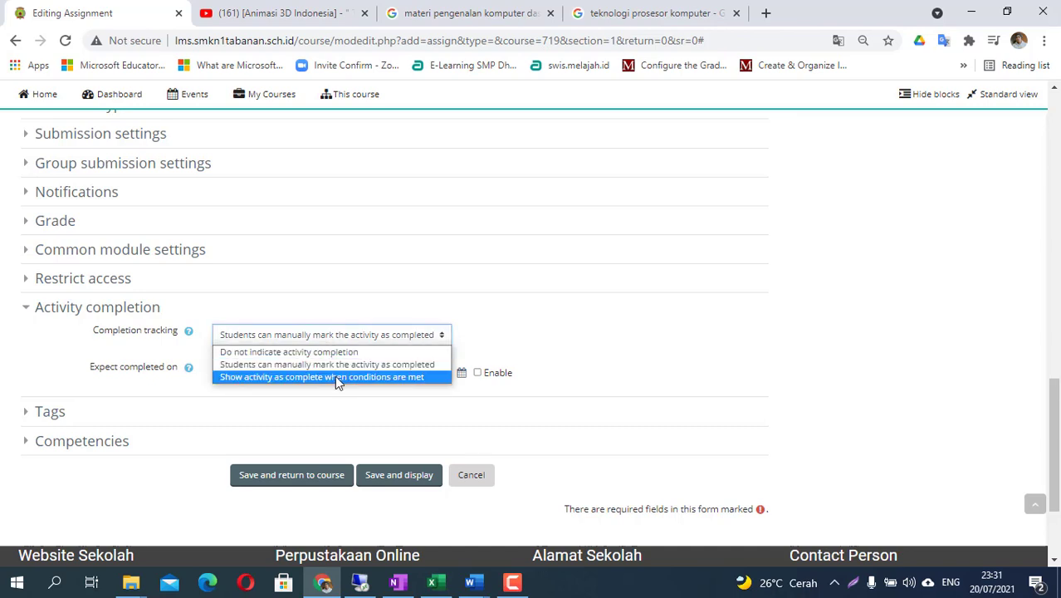
click(337, 378)
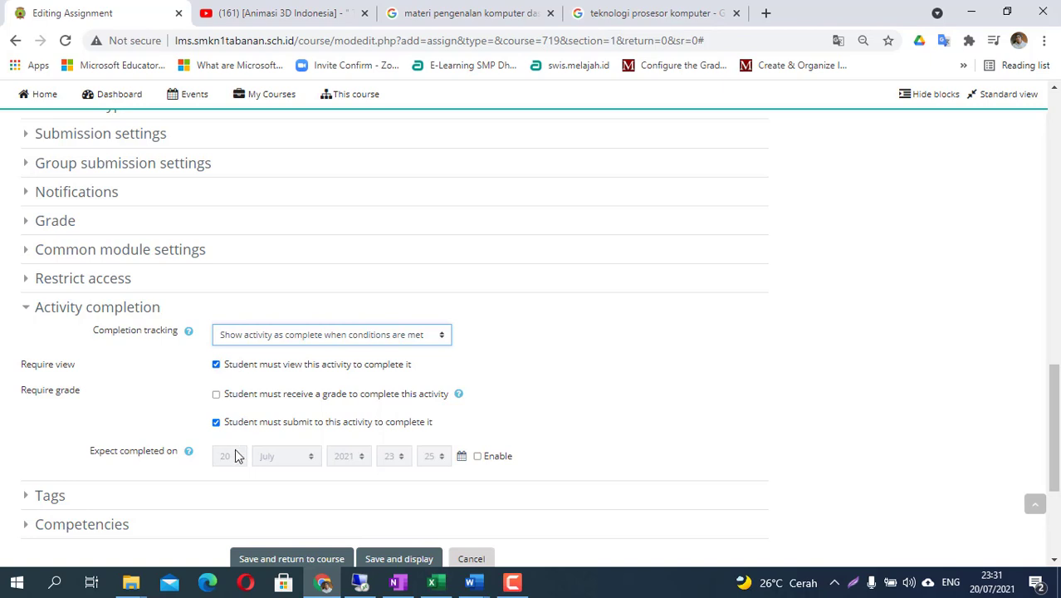
scroll(235, 455, down, 2)
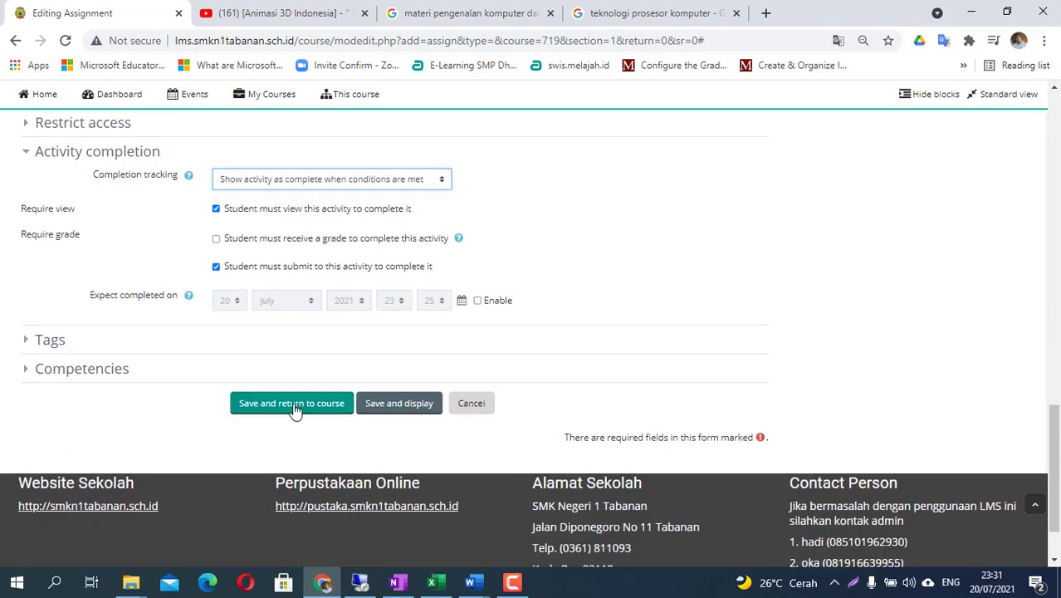
click(292, 405)
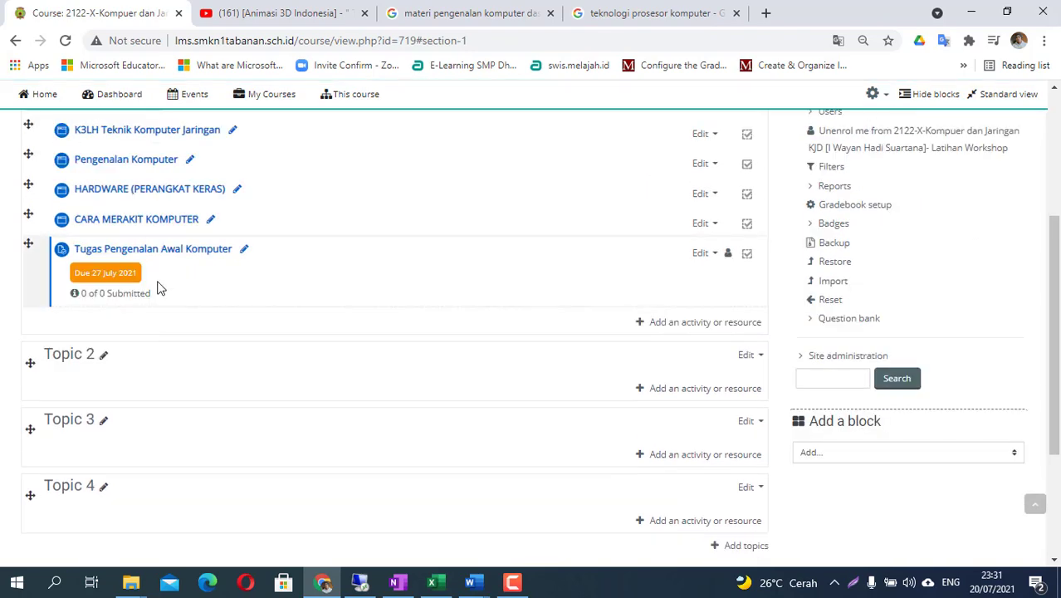
- Review the saved assignment under Pertemuan 1, then switch to the tutorial outline notes
scroll(147, 299, up, 1)
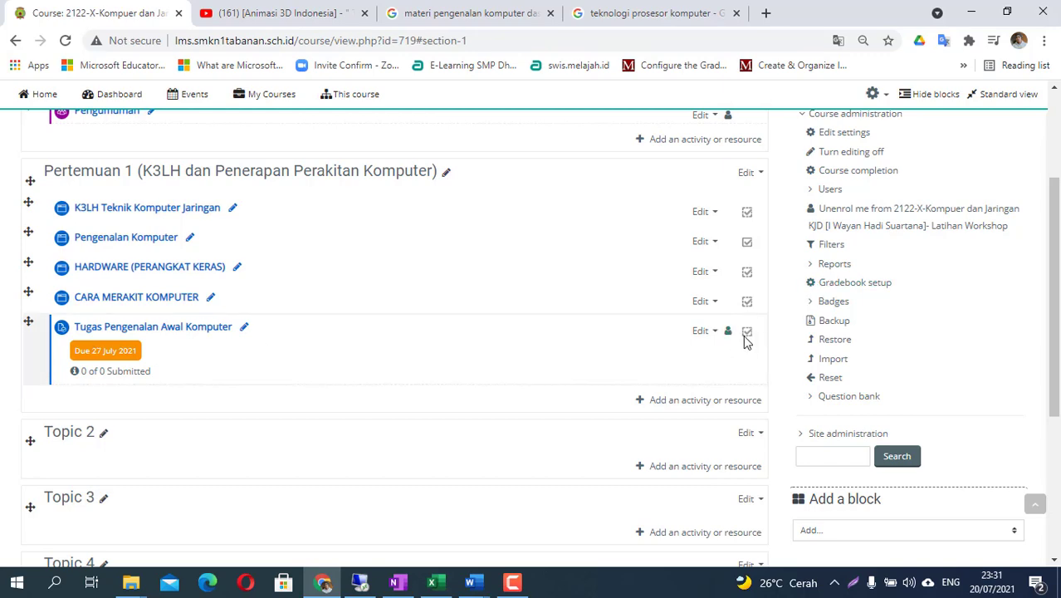
click(399, 584)
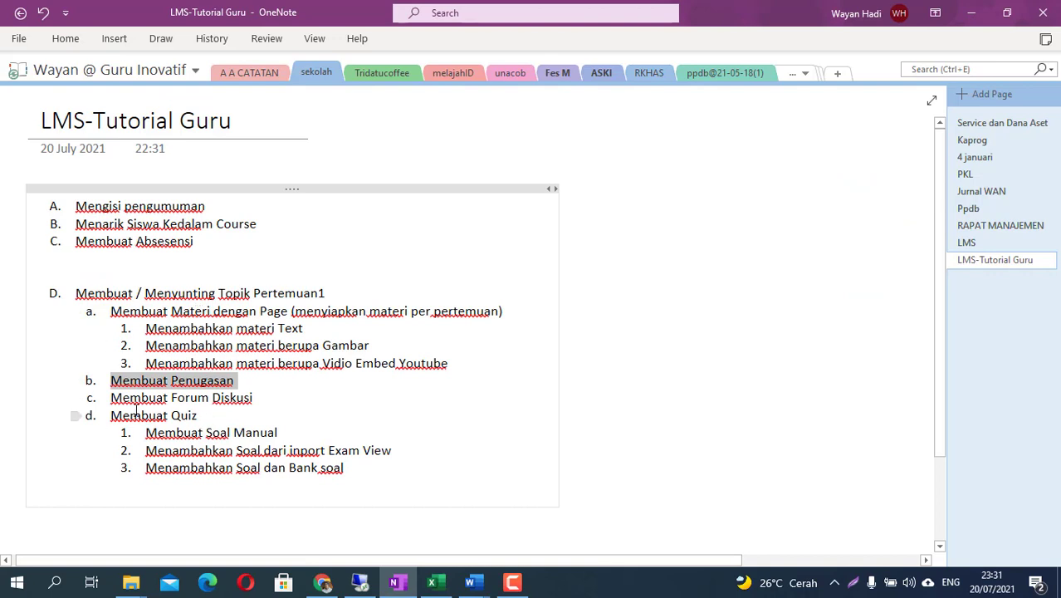
- Highlight 'Membuat Forum Diskusi' in the OneNote outline and return to the Moodle course page
drag(112, 399, 275, 399)
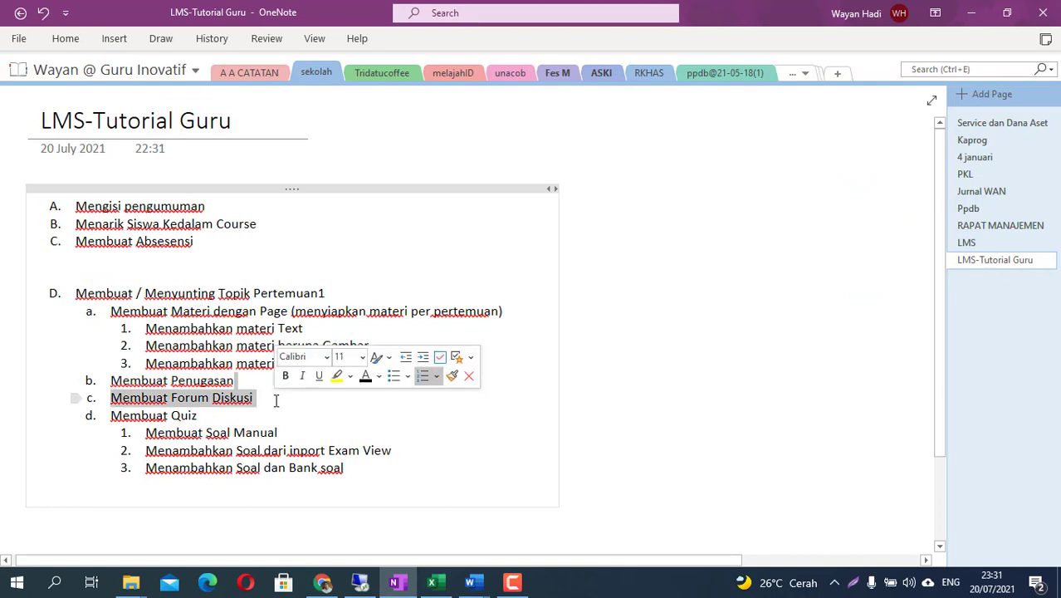
click(323, 582)
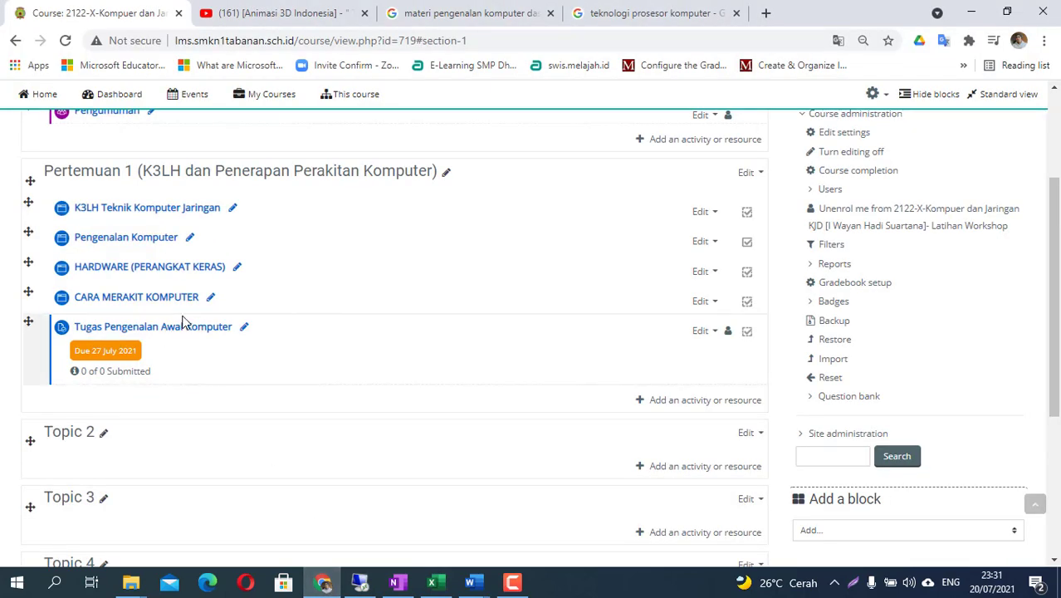
- Add a Forum activity to Pertemuan 1 through the activity chooser
click(686, 402)
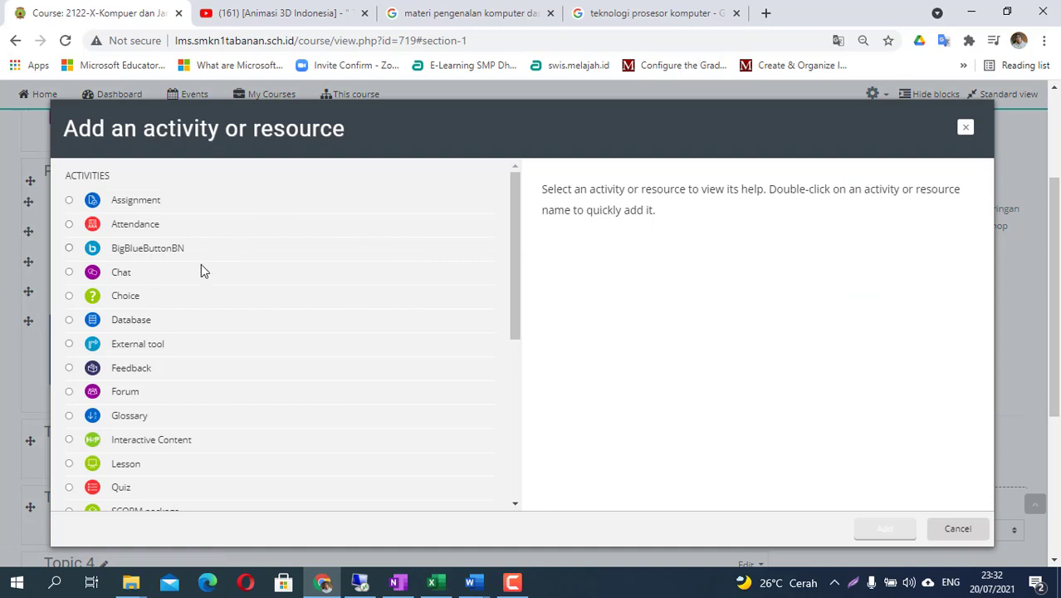
click(137, 395)
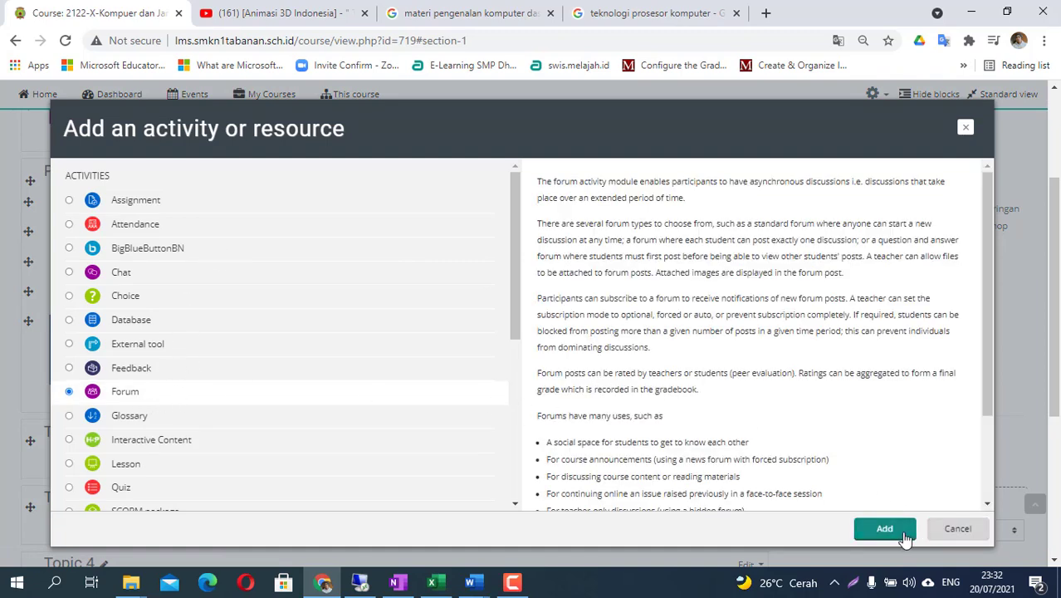
click(885, 530)
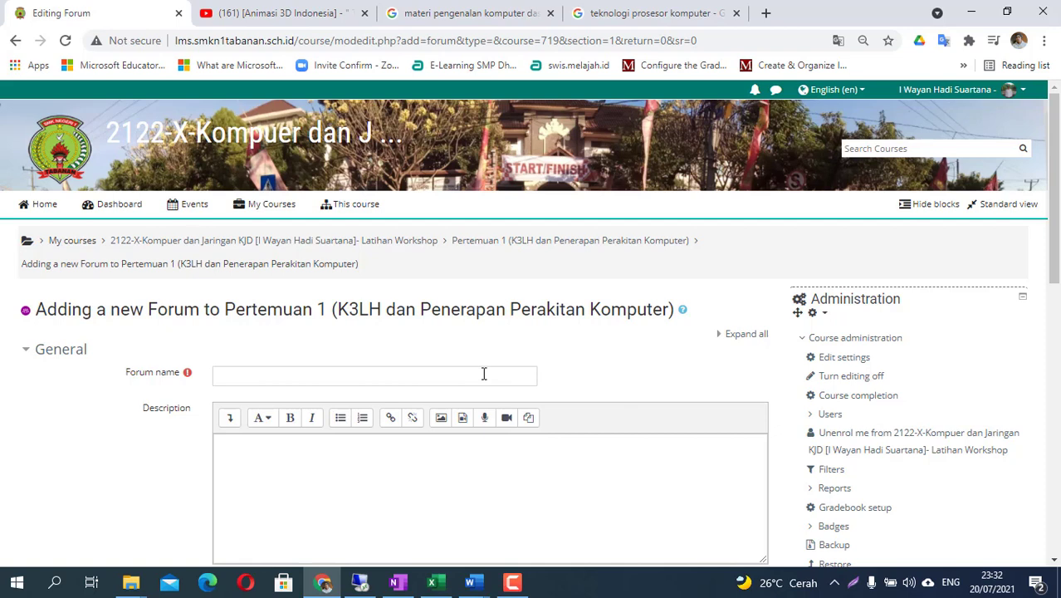
- Enter 'Forum Pengenalan Komputer' as the name and reuse it in the description with 'Diskusi Permasalahan tentang' added
click(484, 375)
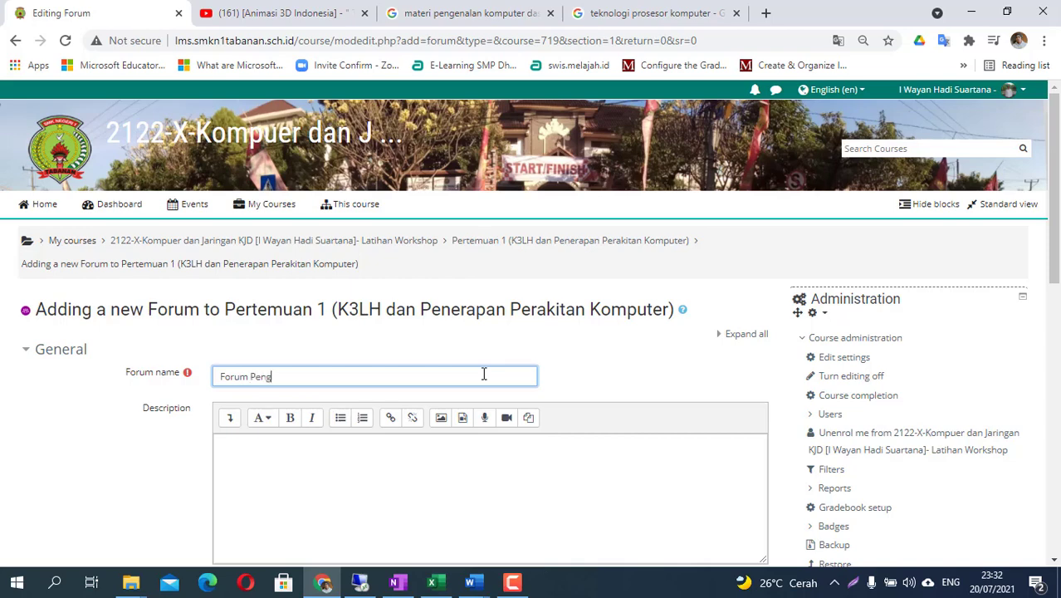
text(Forum Pengenalan Komputer)
scroll(298, 398, down, 2)
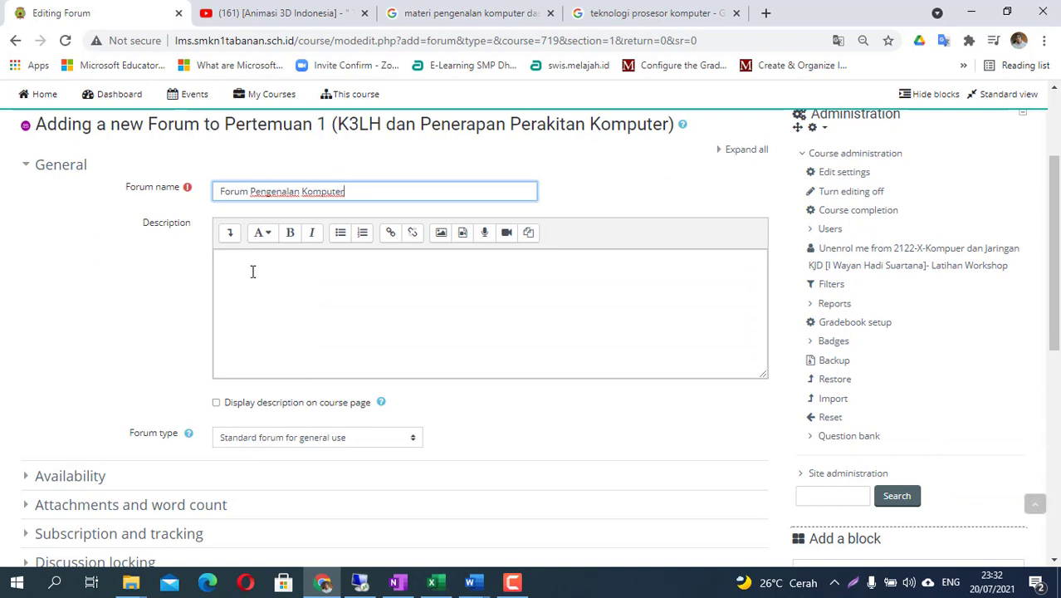
drag(351, 184, 197, 185)
key(ctrl+c)
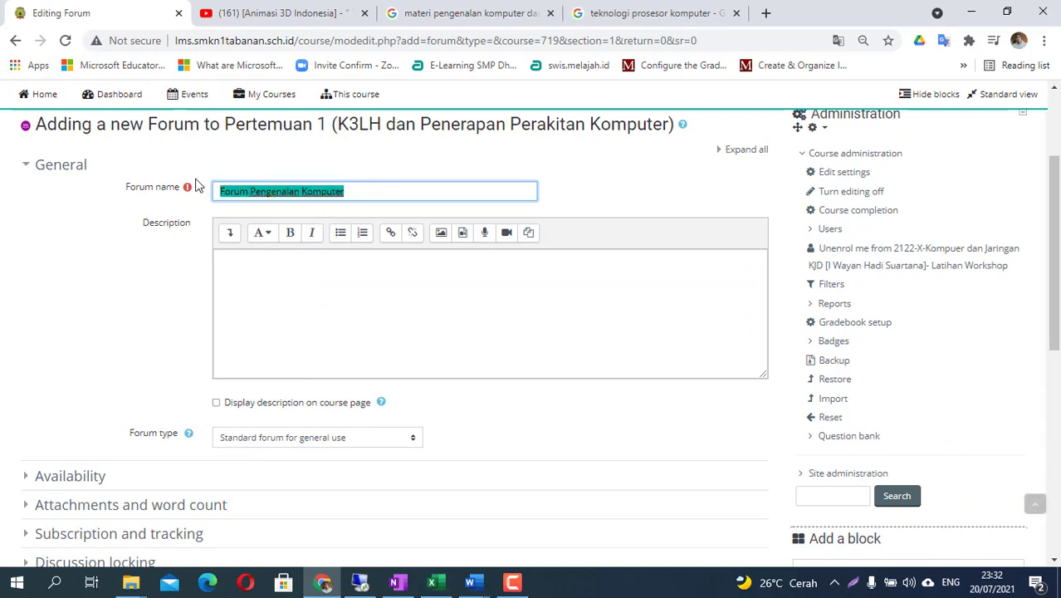
click(254, 270)
key(ctrl+v)
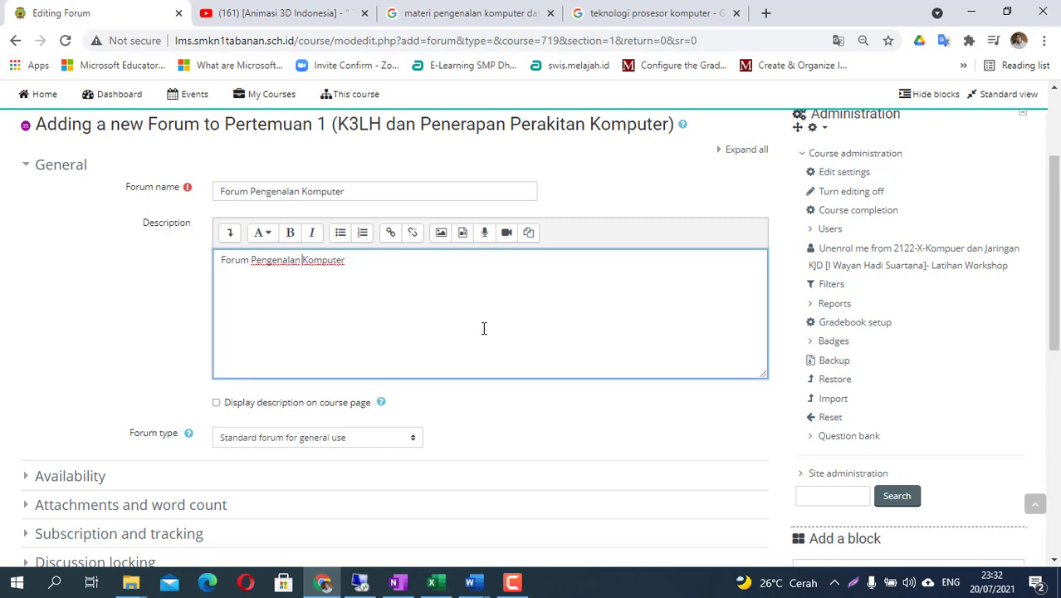
text(Diskusi )
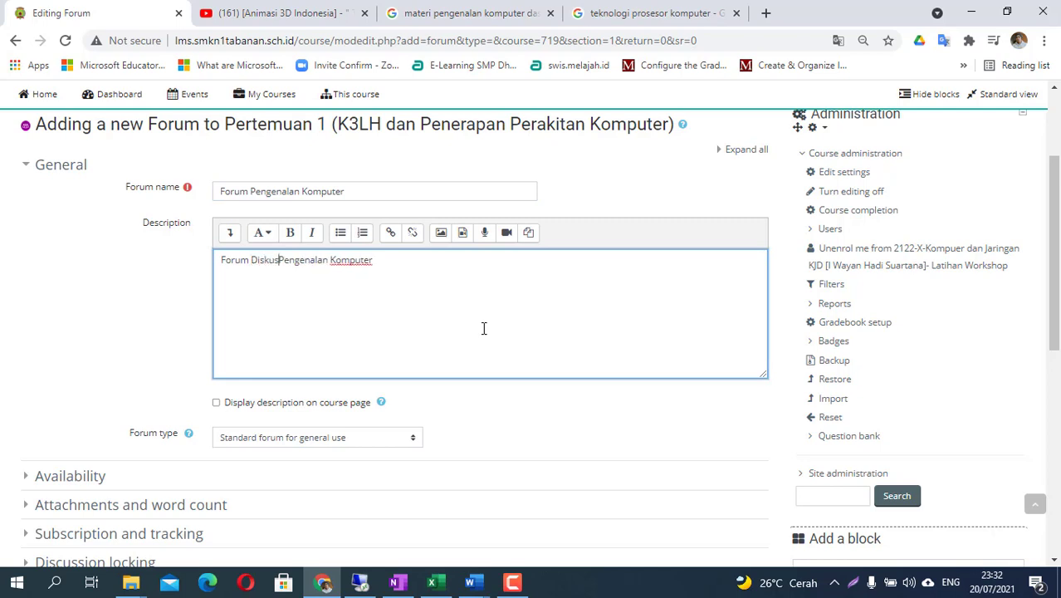
text(Permasalaha)
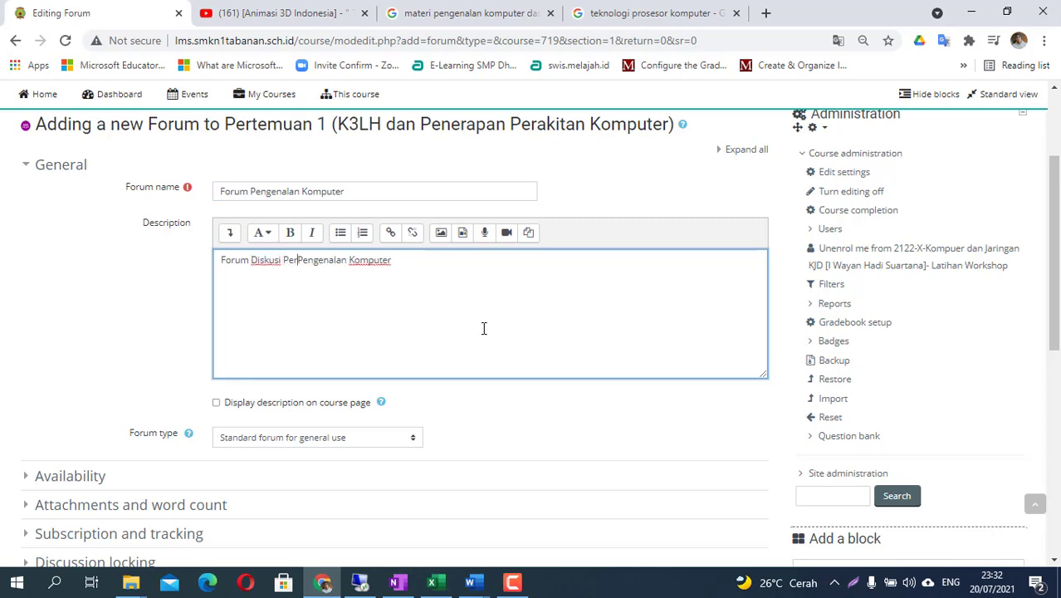
text(n tentang)
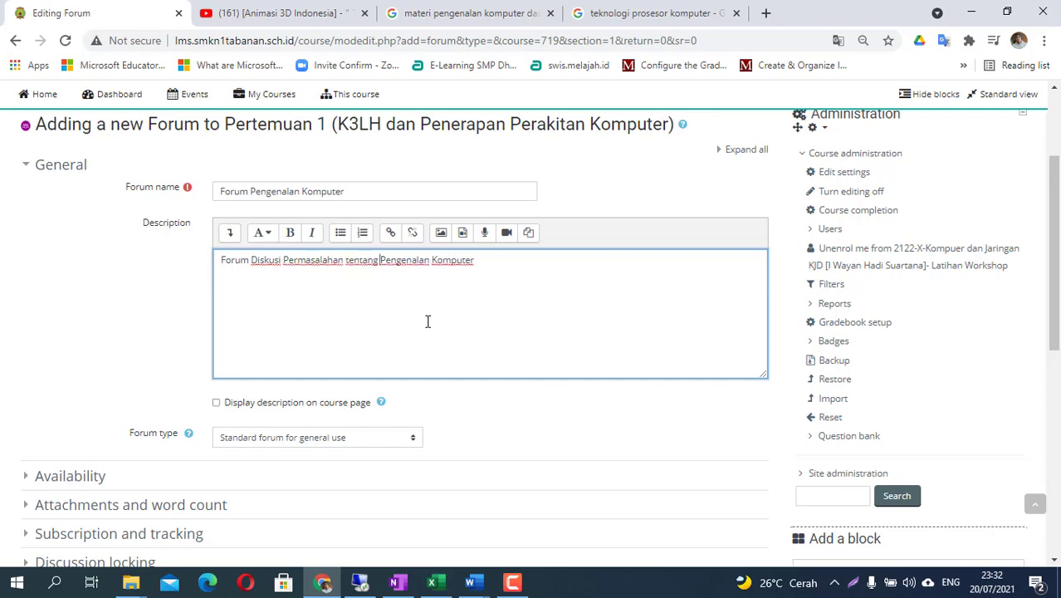
scroll(441, 301, down, 2)
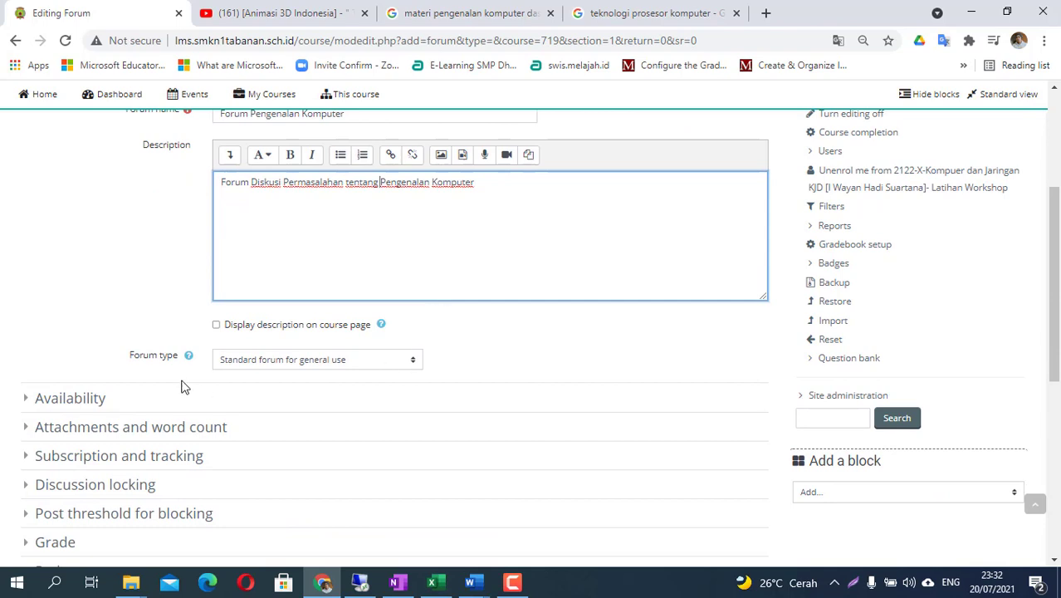
click(247, 361)
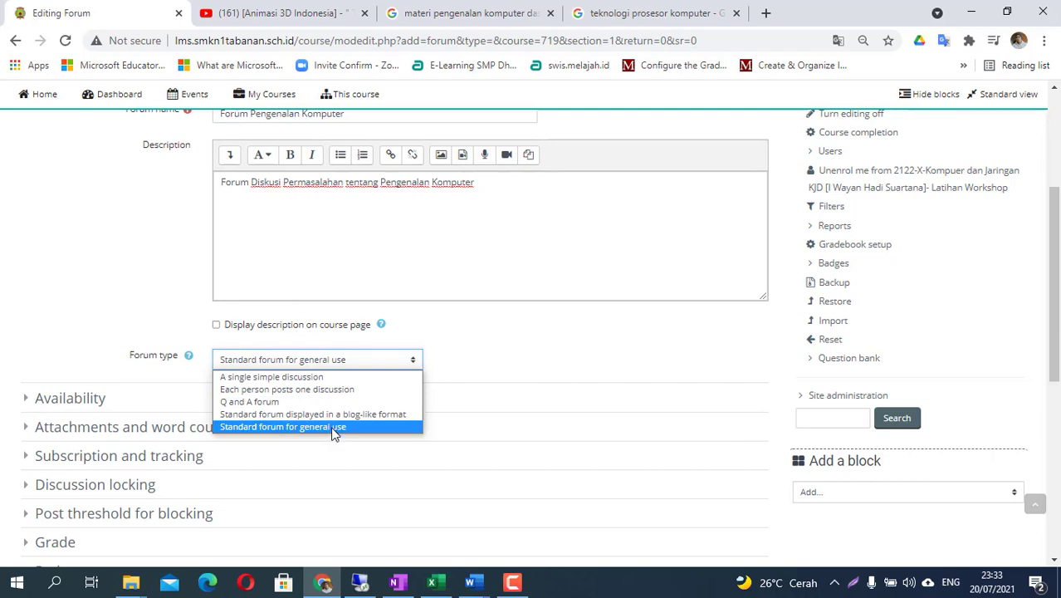
- Keep the Standard forum type, complete automatically once students view it, and save to the course
click(332, 427)
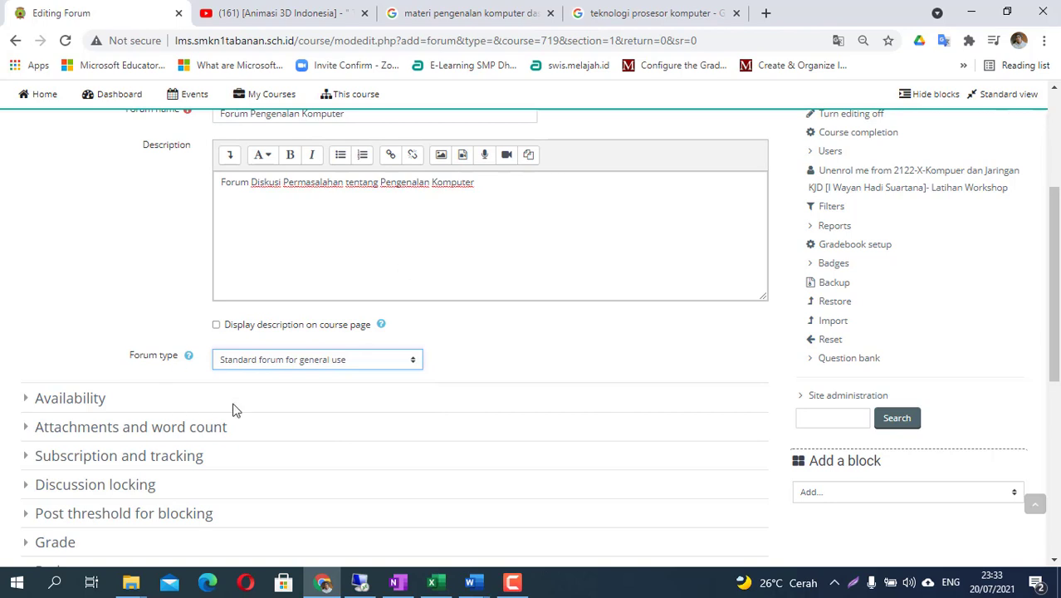
scroll(315, 381, down, 2)
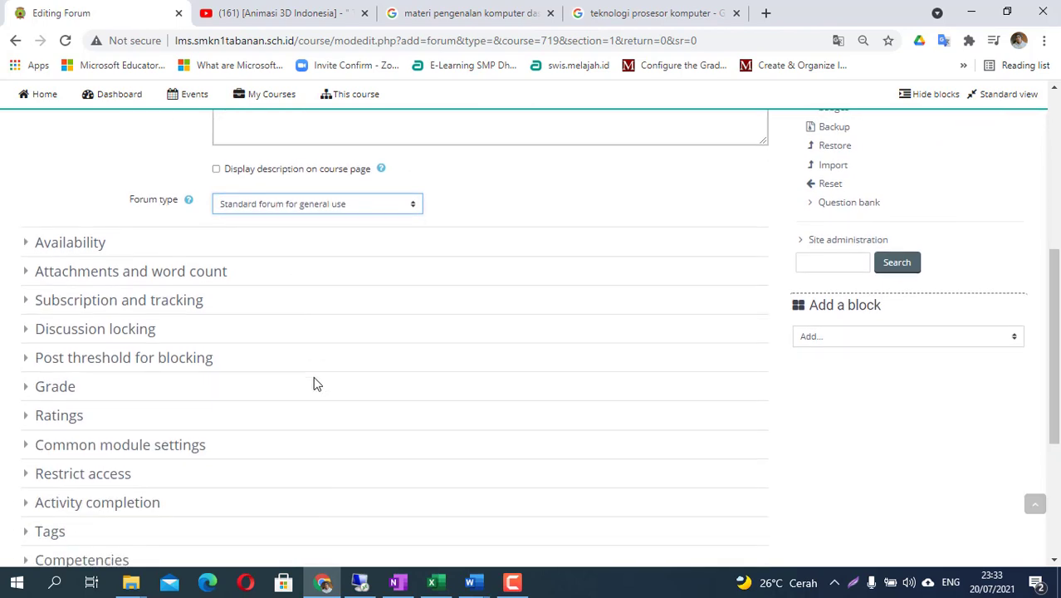
scroll(322, 364, down, 1)
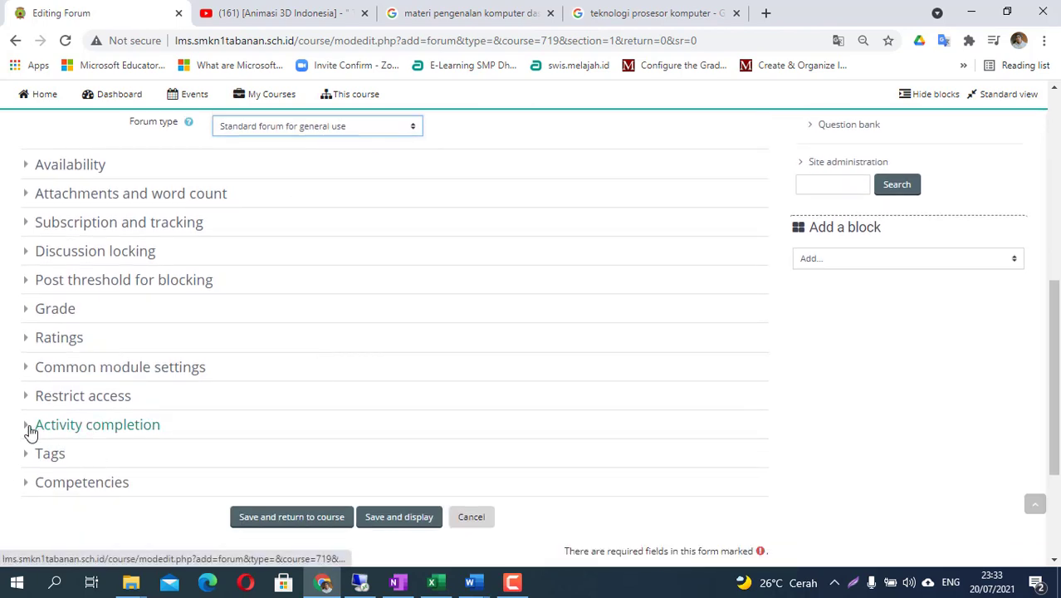
click(25, 429)
scroll(102, 460, down, 1)
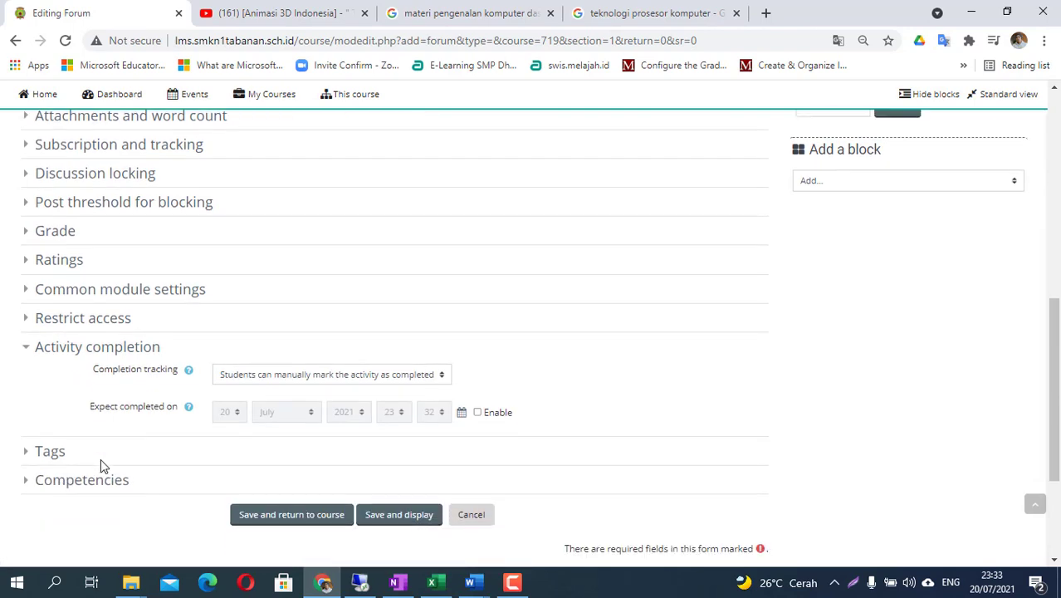
click(330, 379)
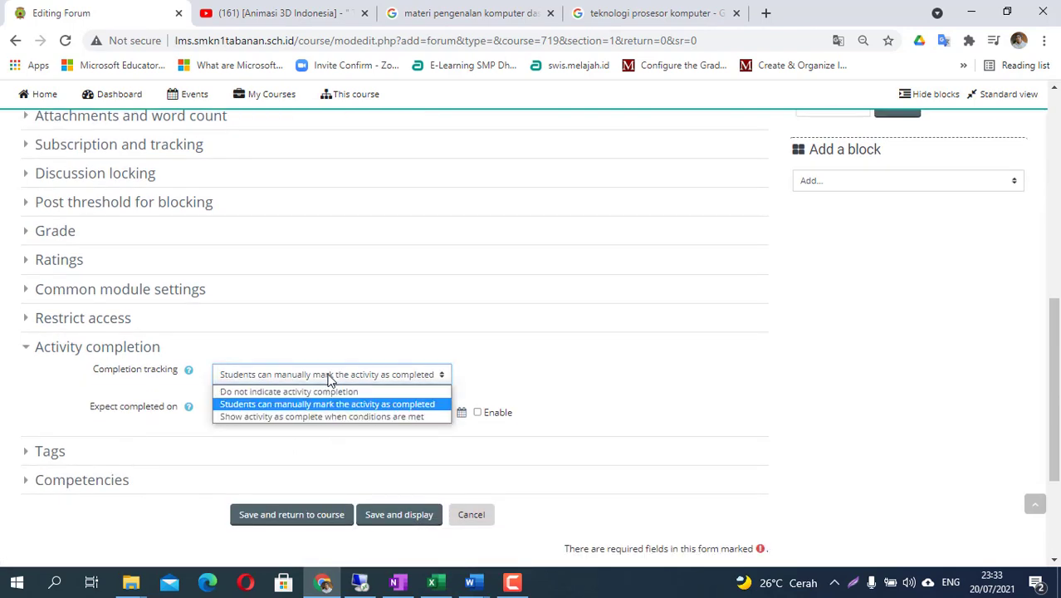
click(283, 418)
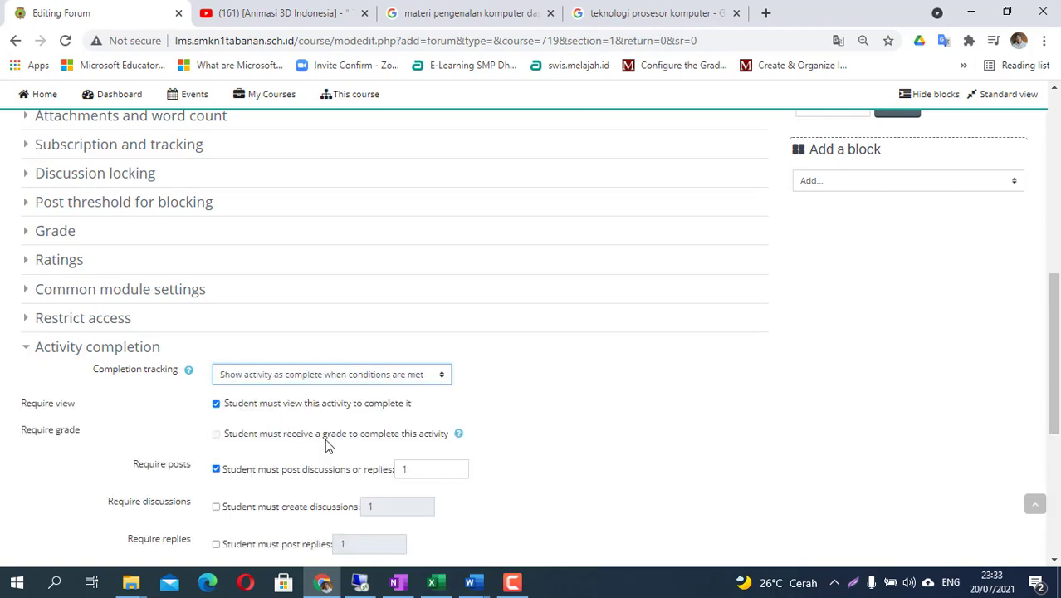
click(291, 409)
scroll(353, 384, down, 1)
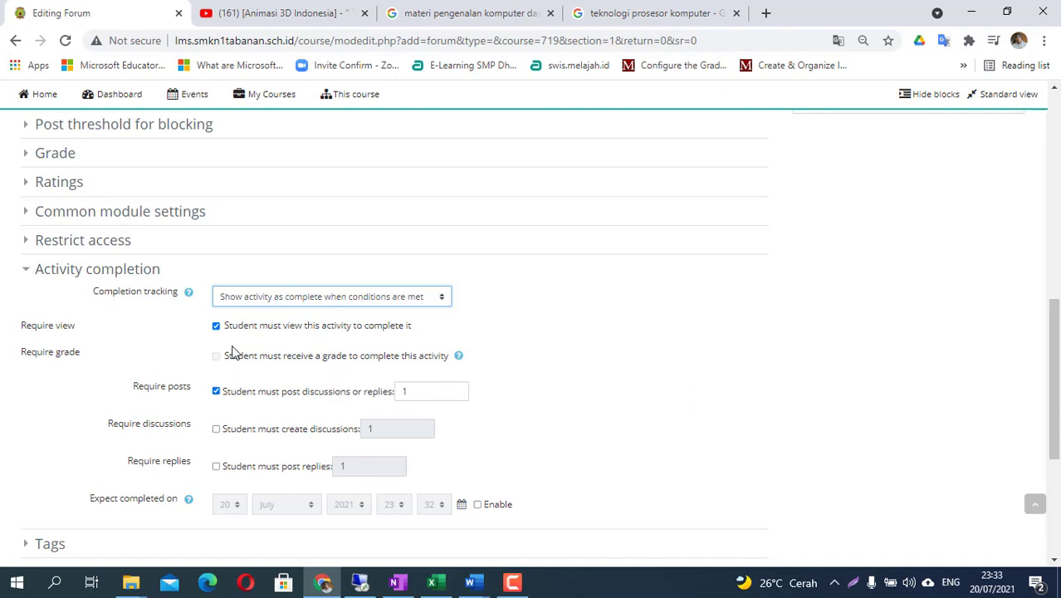
scroll(237, 352, down, 3)
click(272, 455)
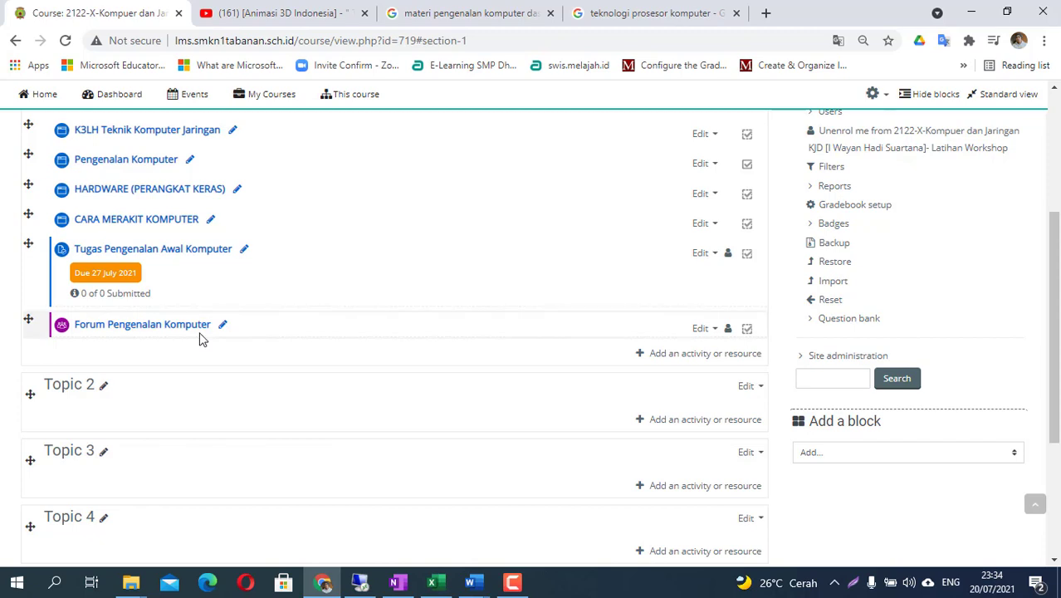
- Open Forum Pengenalan Komputer and start a new discussion topic
click(154, 326)
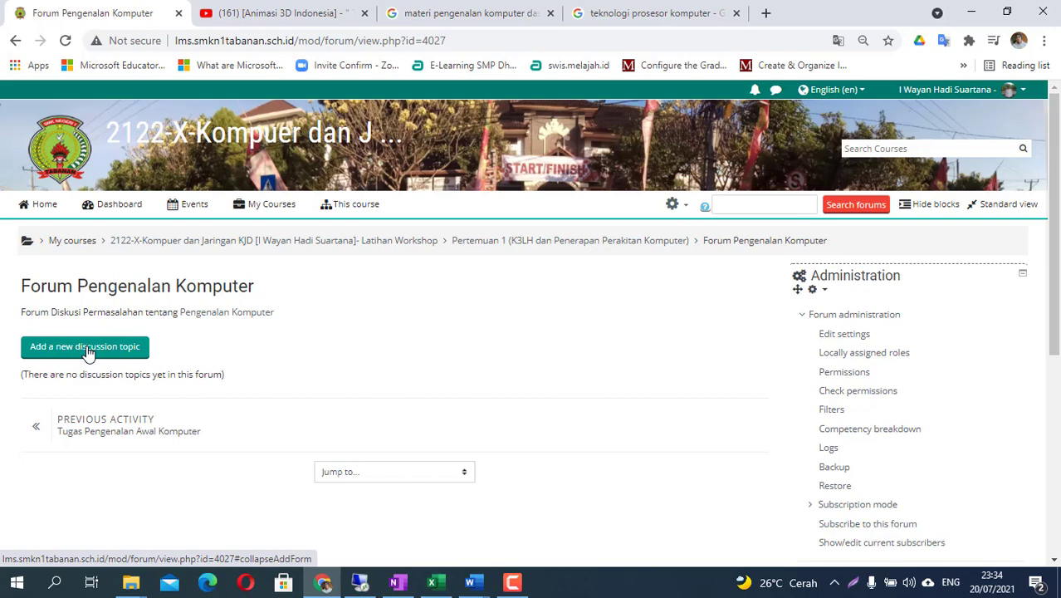
click(15, 40)
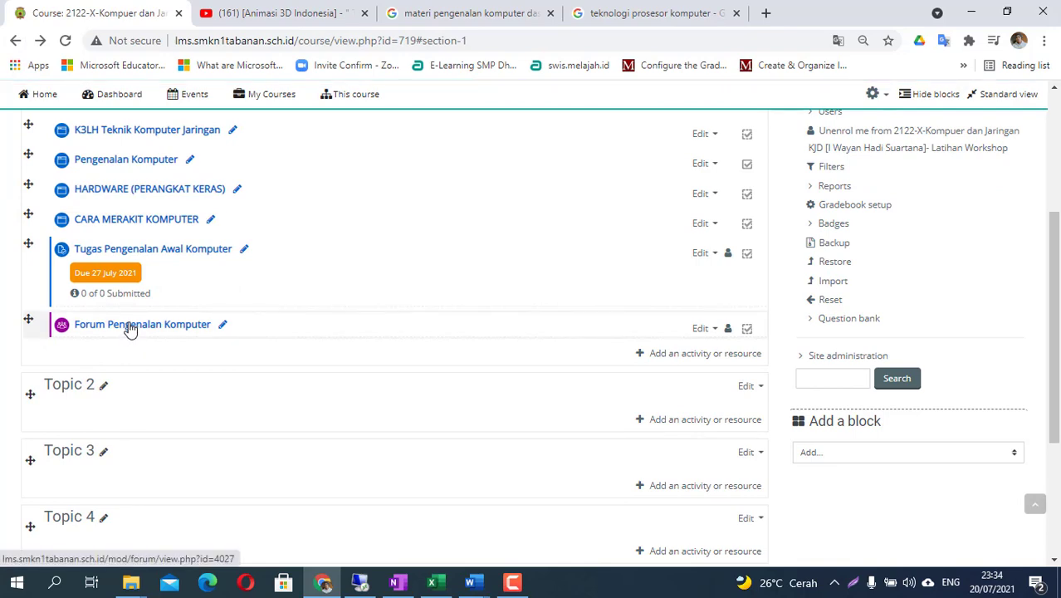
click(131, 327)
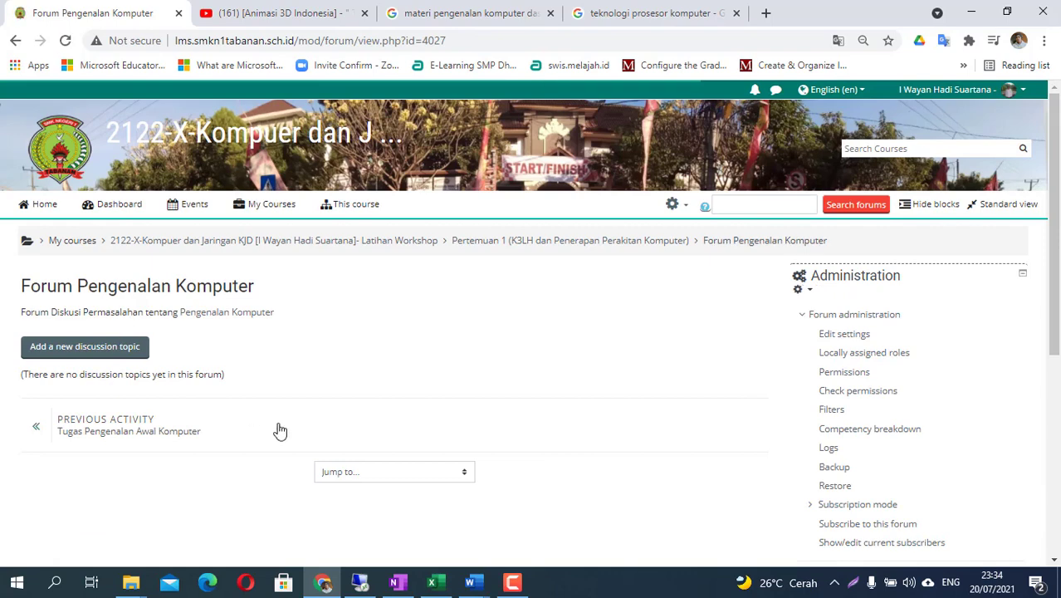
click(87, 347)
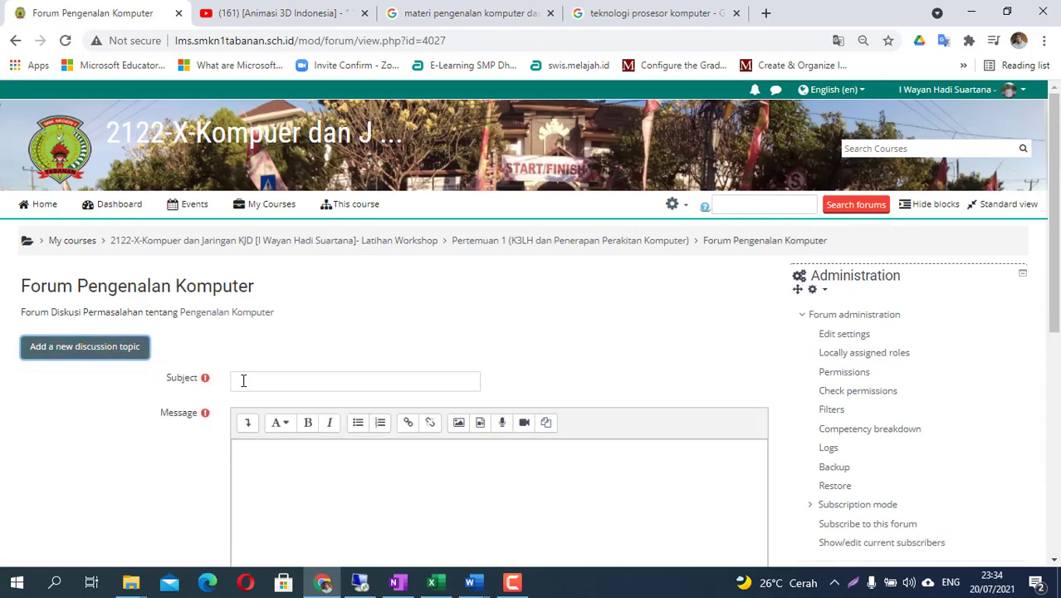
scroll(249, 365, down, 1)
- Post 'Pengenalan Dasar Komputer' asking what students don't yet understand about computer devices
click(268, 303)
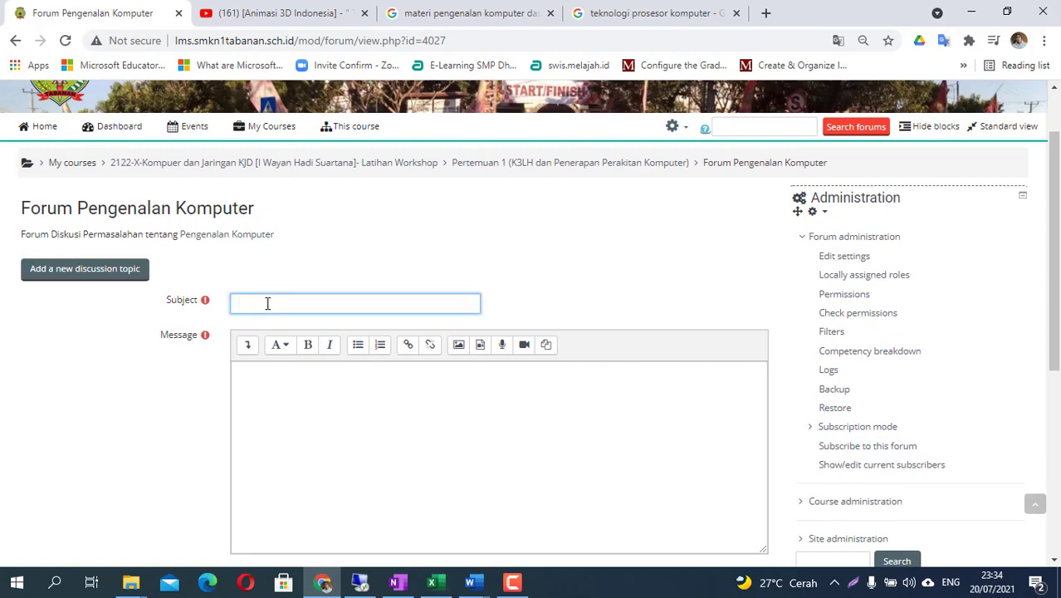
text(Pengenalan Dasar Komputer)
click(266, 373)
scroll(373, 429, down, 1)
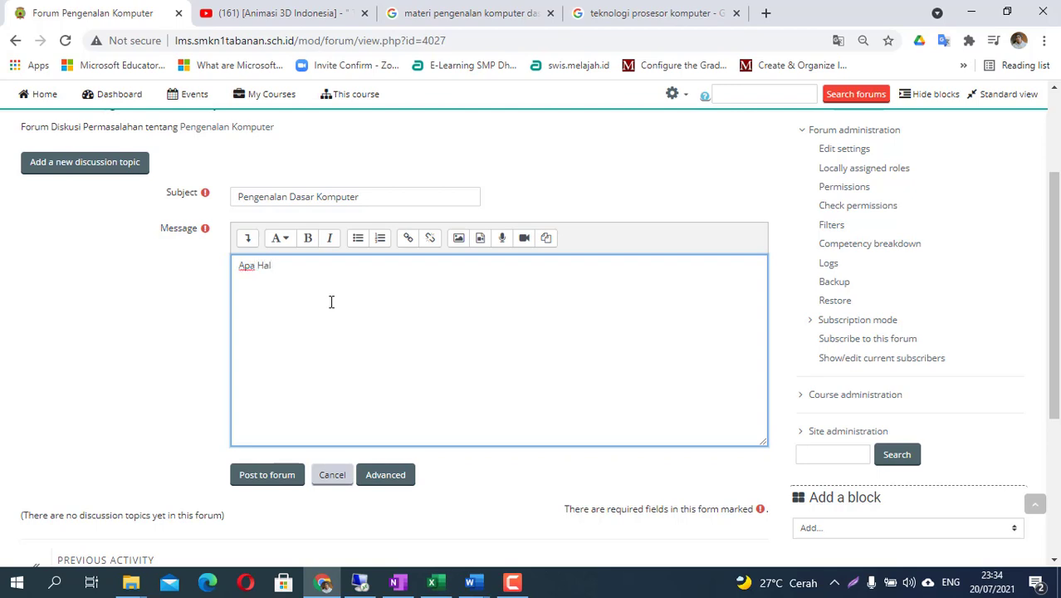
text(ar)
text(yang kalian belum )
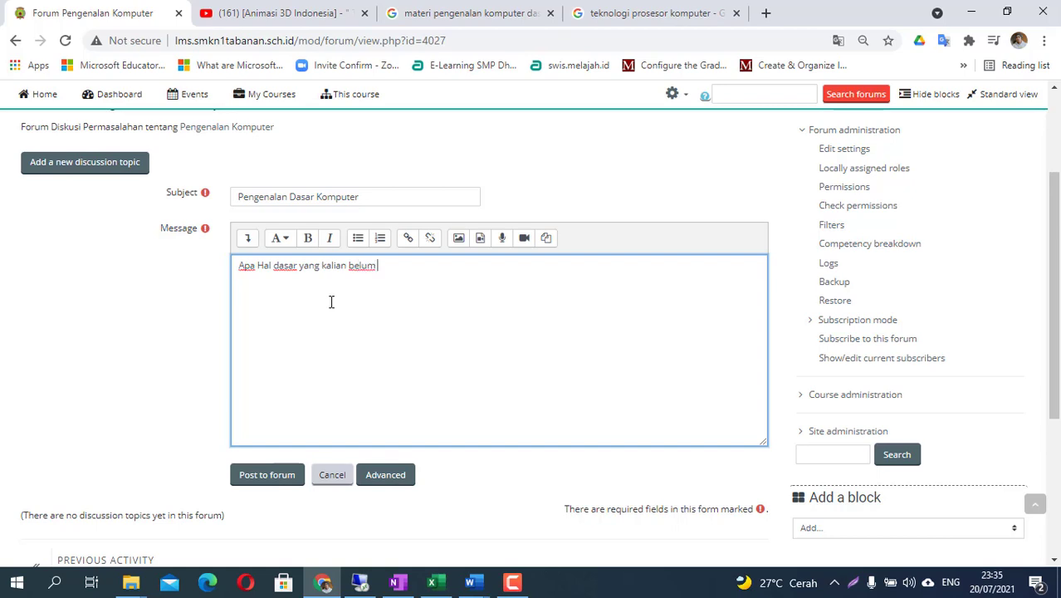
text(pahami tentang perangka)
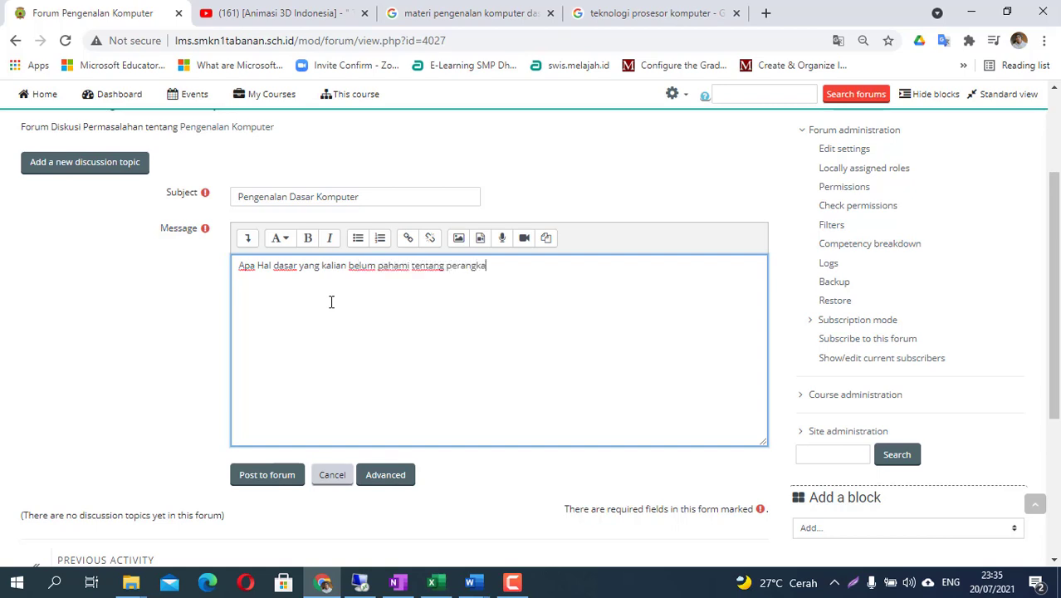
text(t komputer)
scroll(354, 398, down, 1)
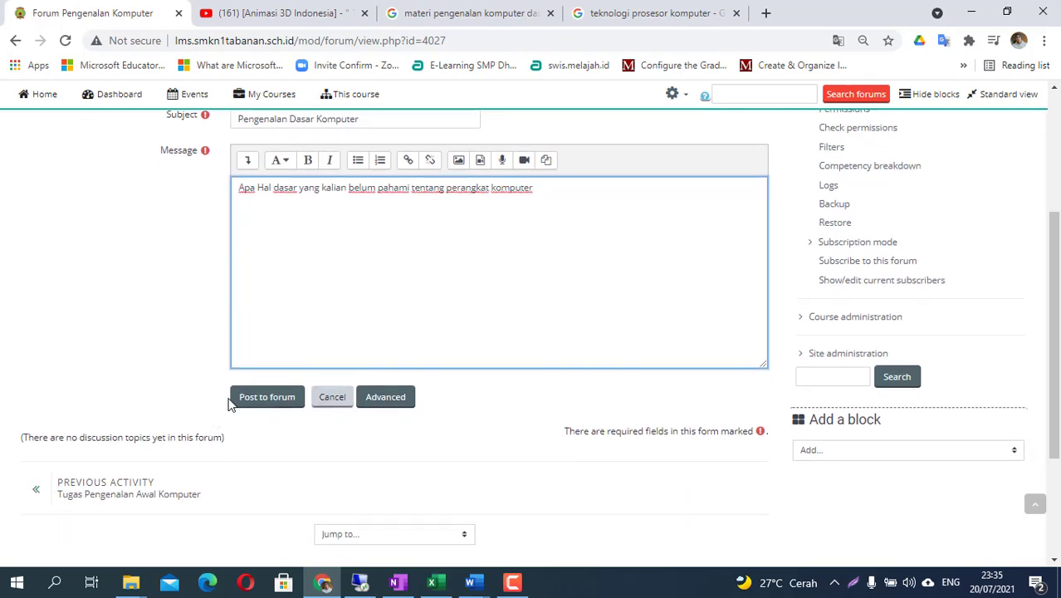
click(268, 398)
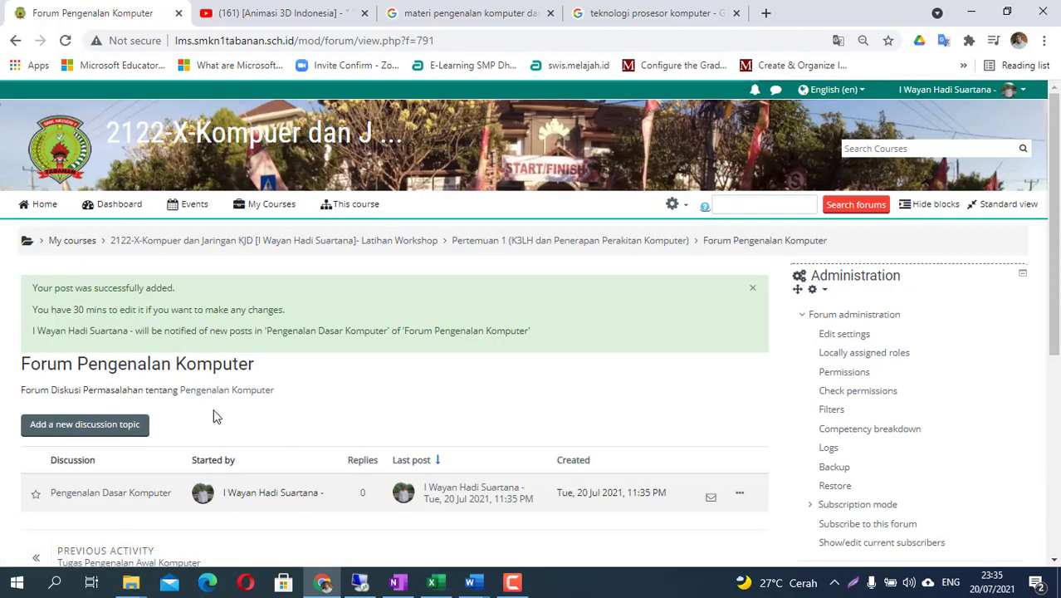
- Return to the course main page and switch to the OneNote tutorial notes
scroll(356, 490, down, 2)
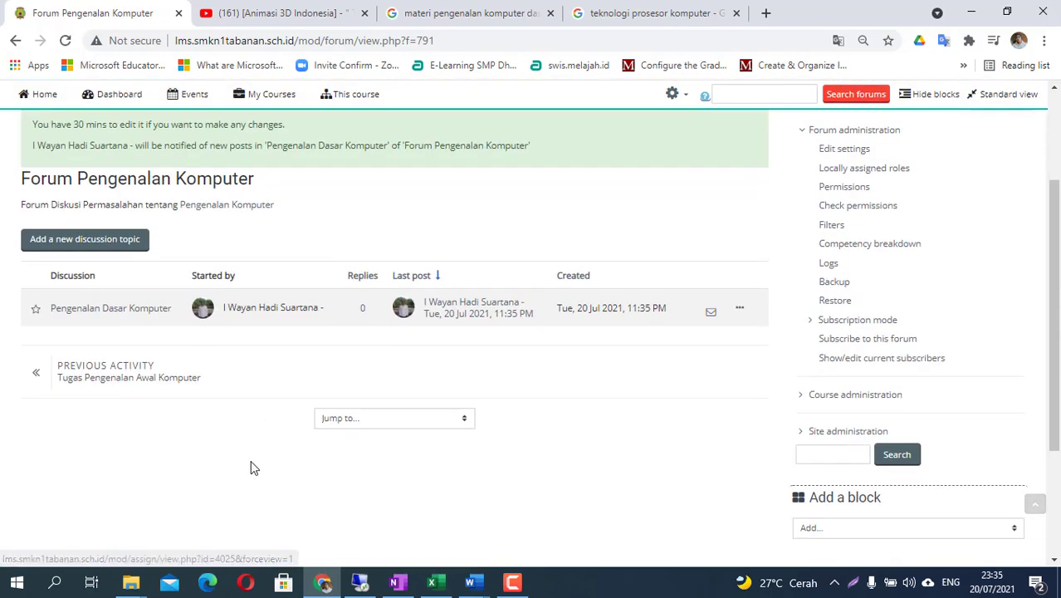
scroll(251, 478, up, 2)
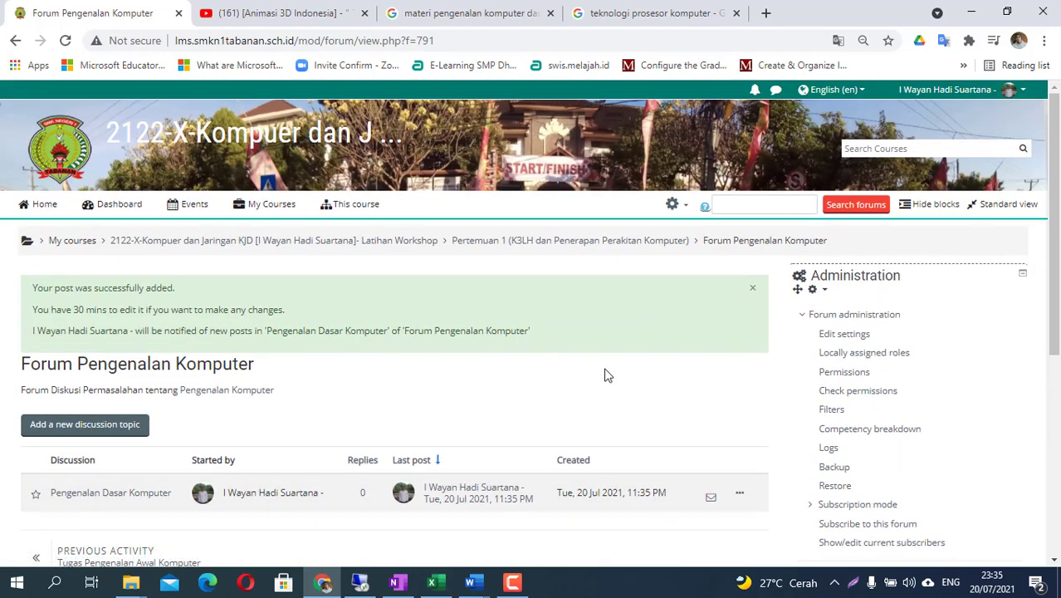
click(387, 242)
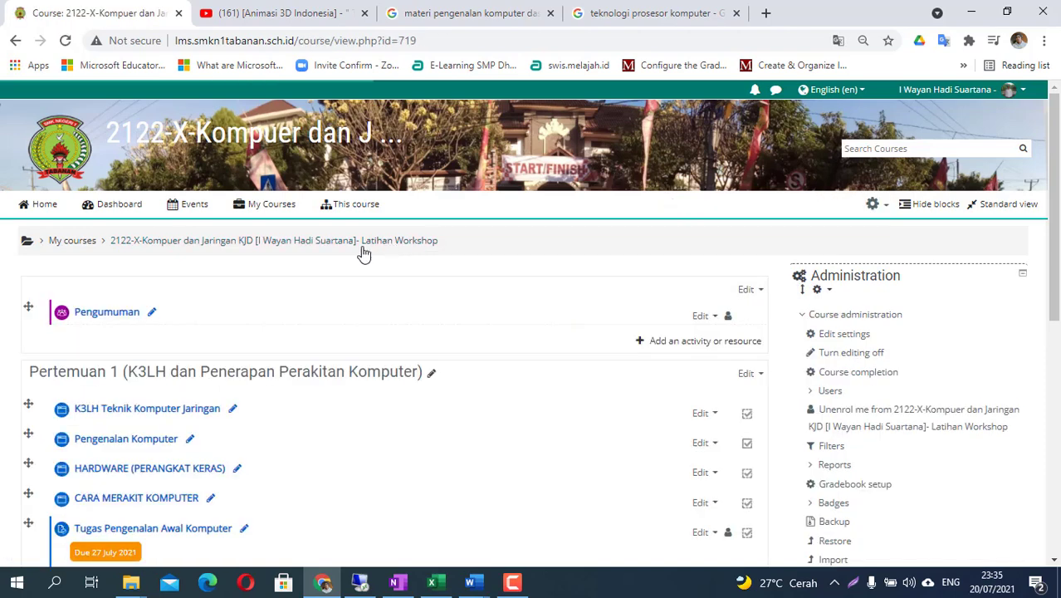
scroll(213, 313, down, 2)
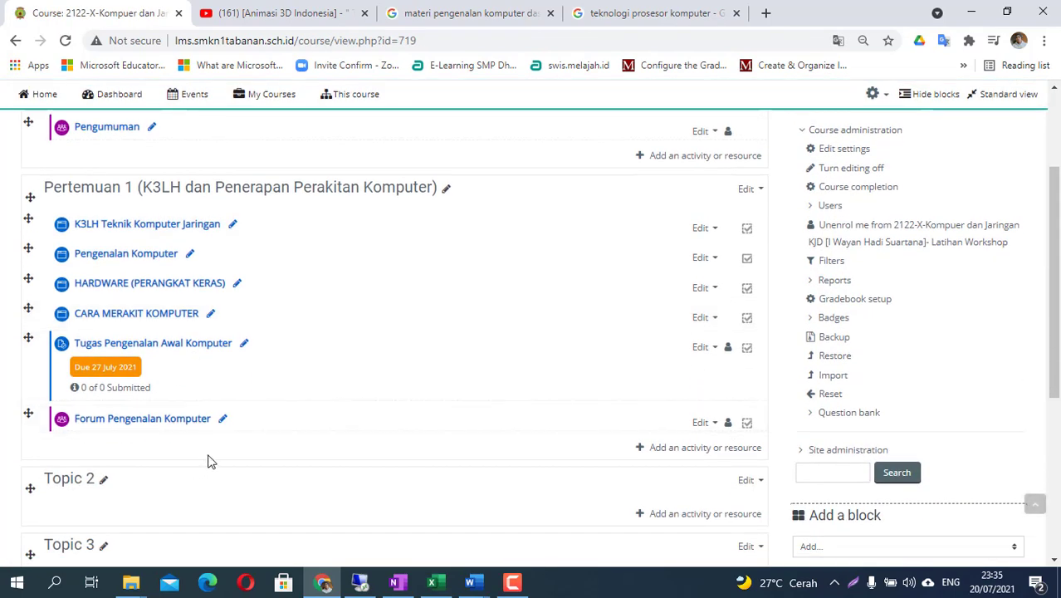
click(397, 583)
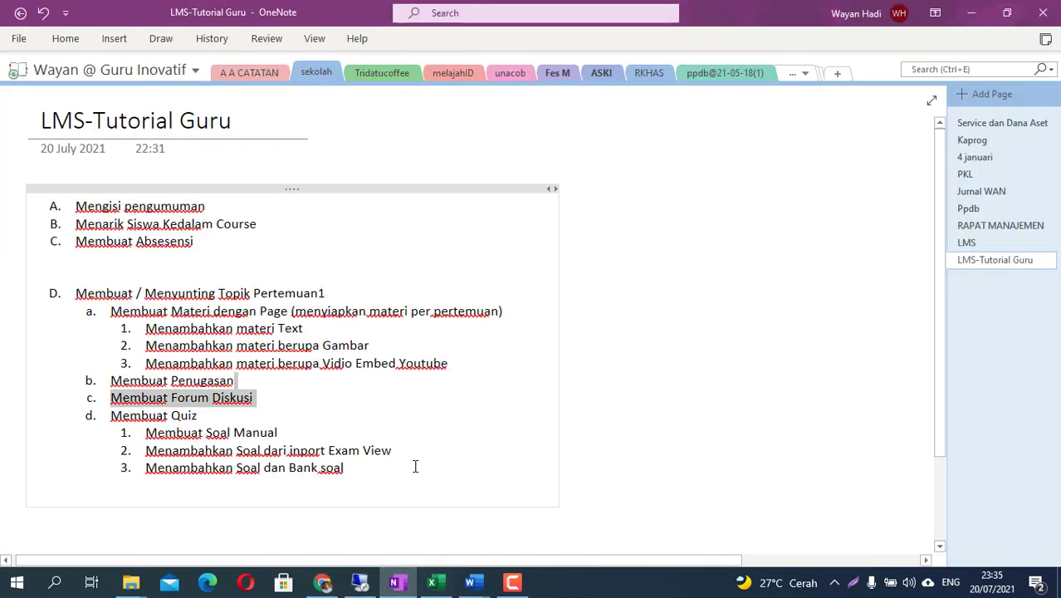
- Highlight the Membuat Quiz items: Soal Manual and inport Exam View
drag(112, 417, 196, 418)
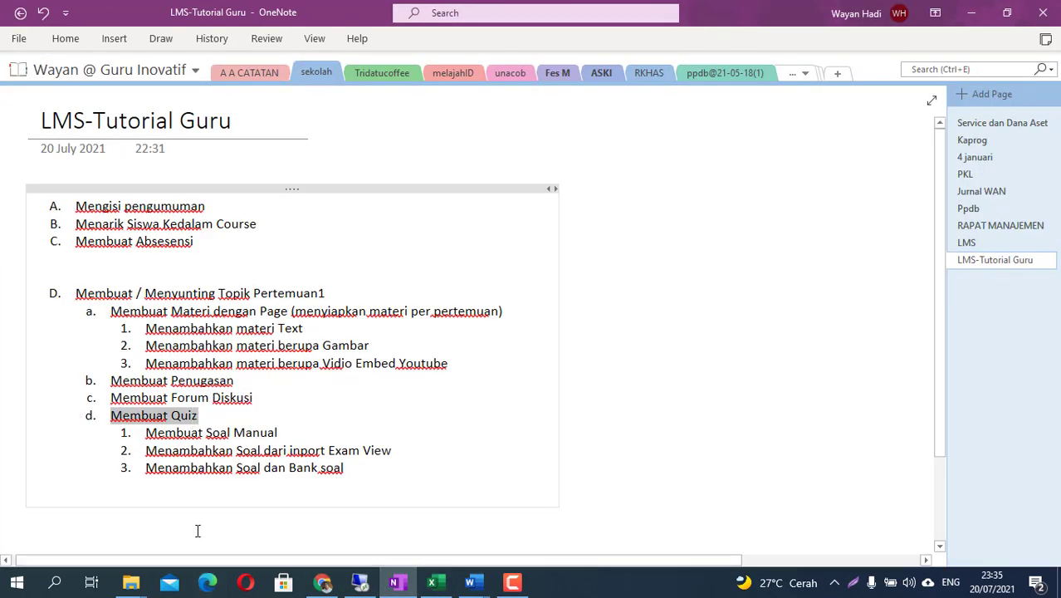
scroll(186, 461, down, 2)
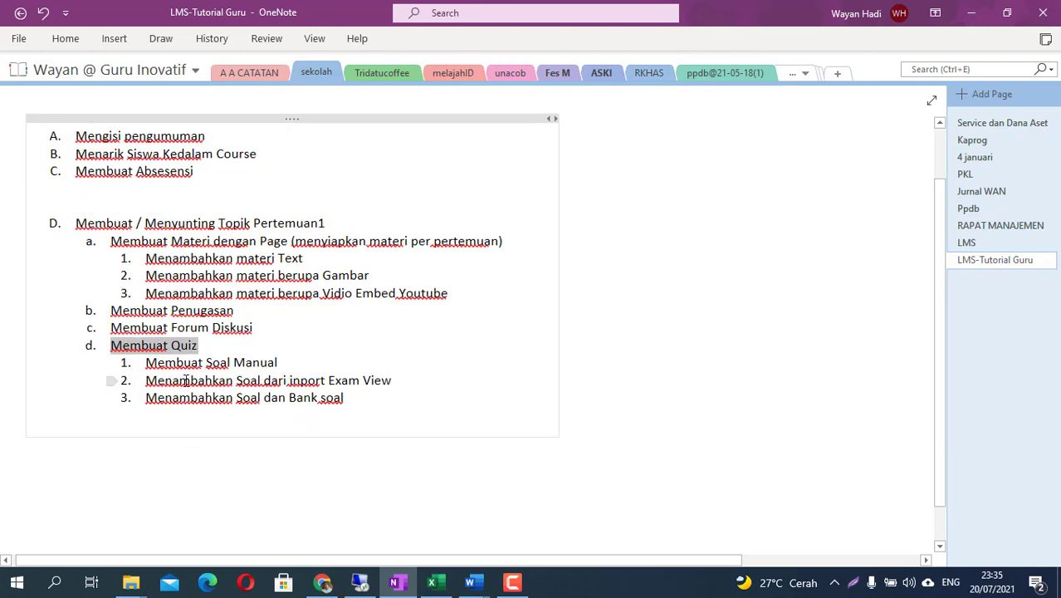
drag(207, 362, 280, 361)
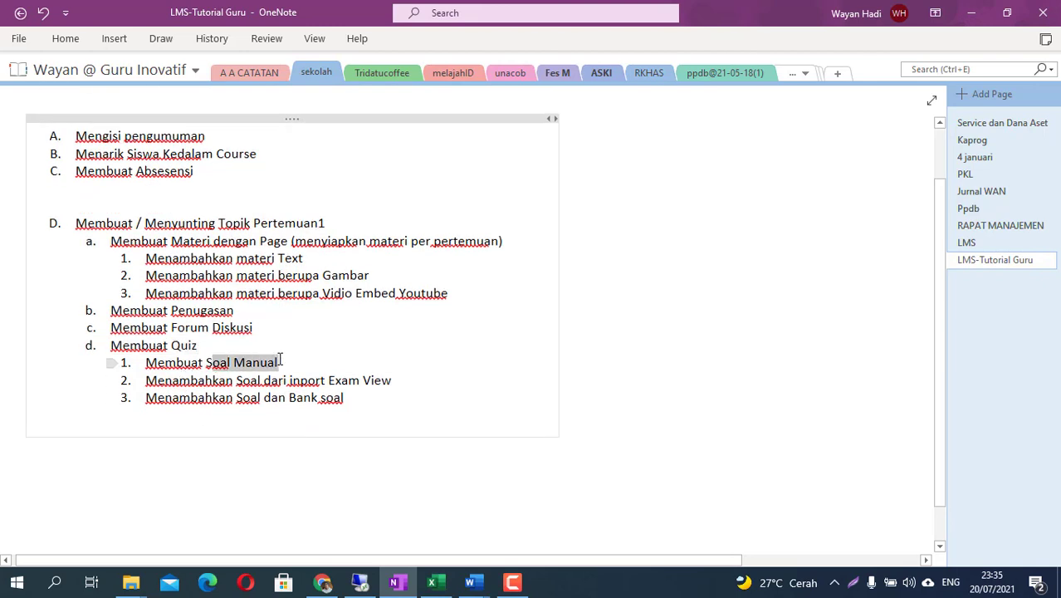
click(299, 428)
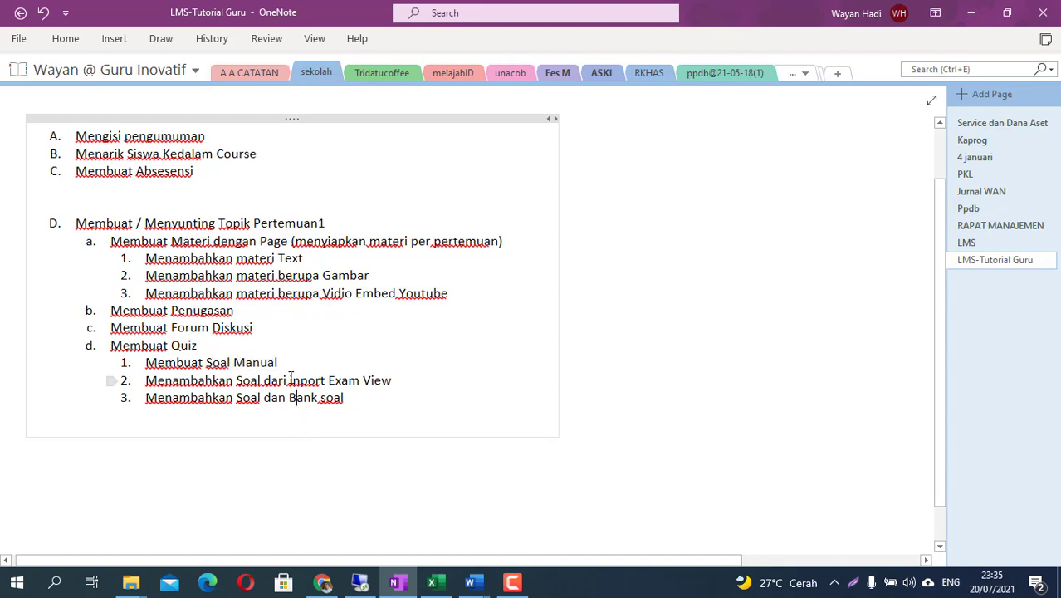
drag(289, 379, 375, 379)
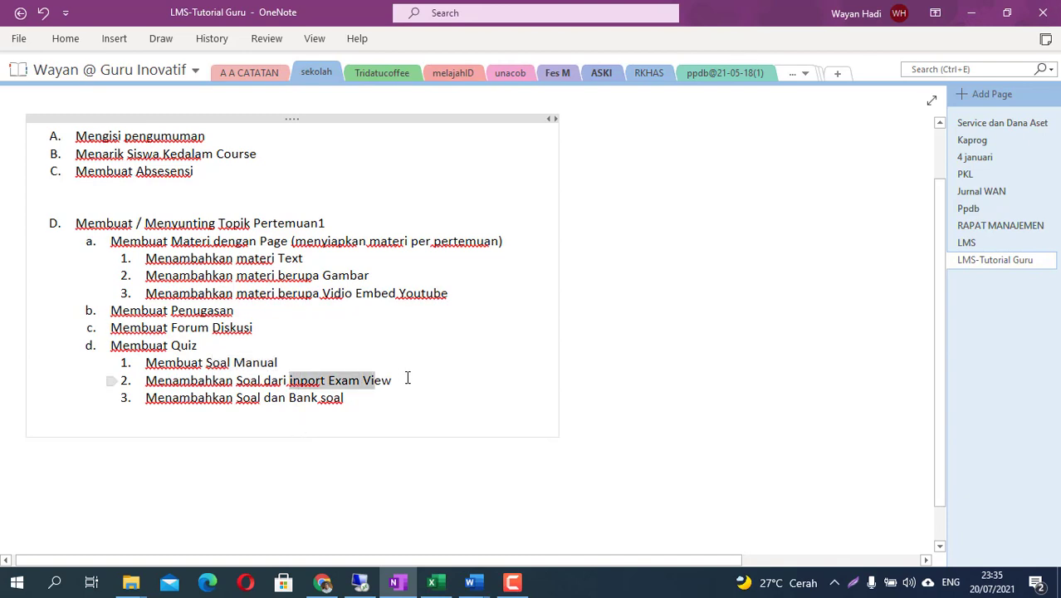
click(400, 396)
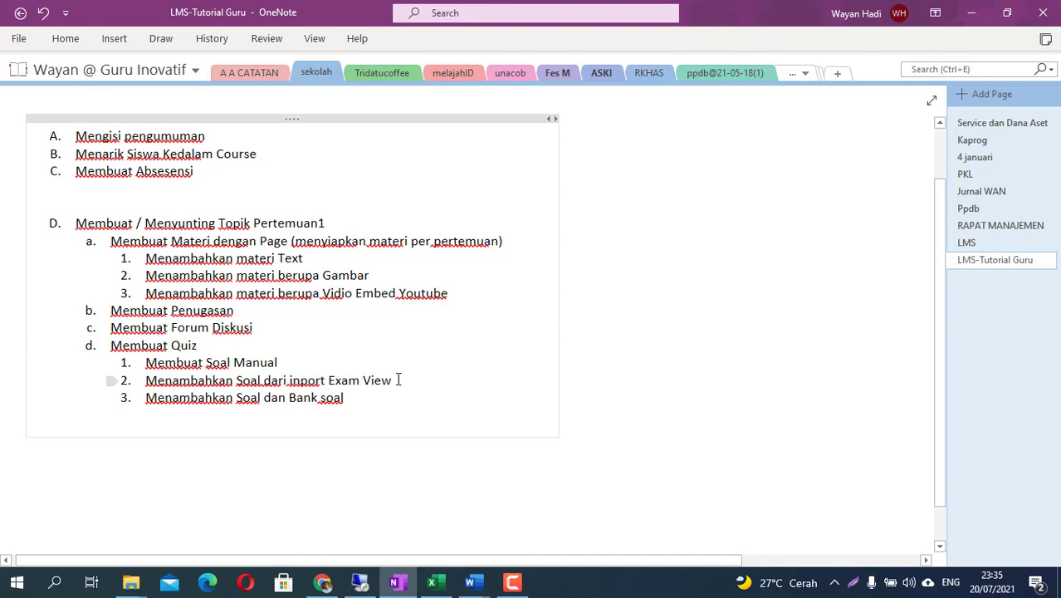
drag(392, 380, 292, 380)
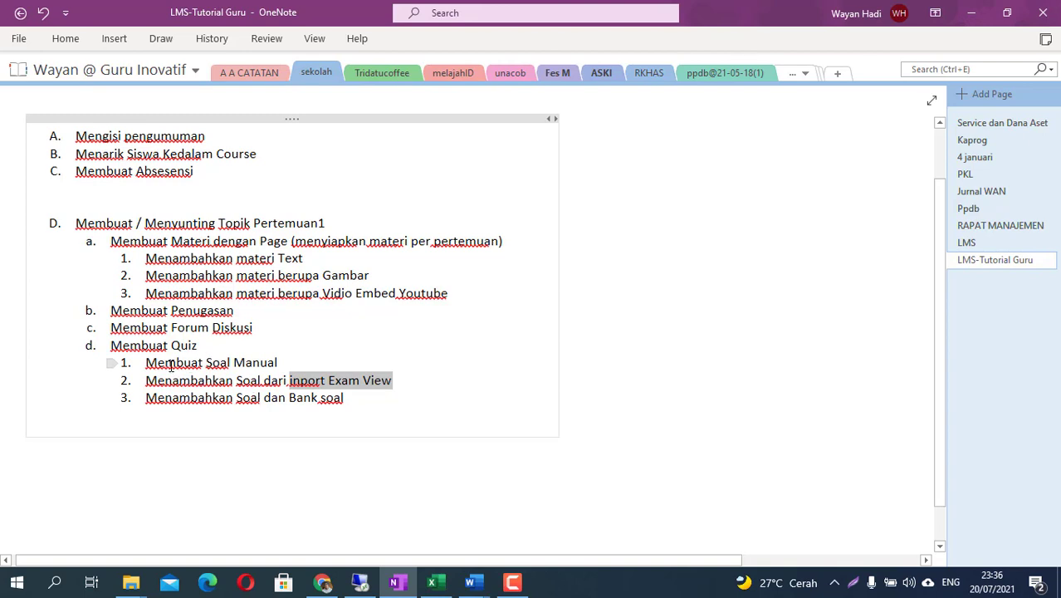
drag(171, 367, 275, 378)
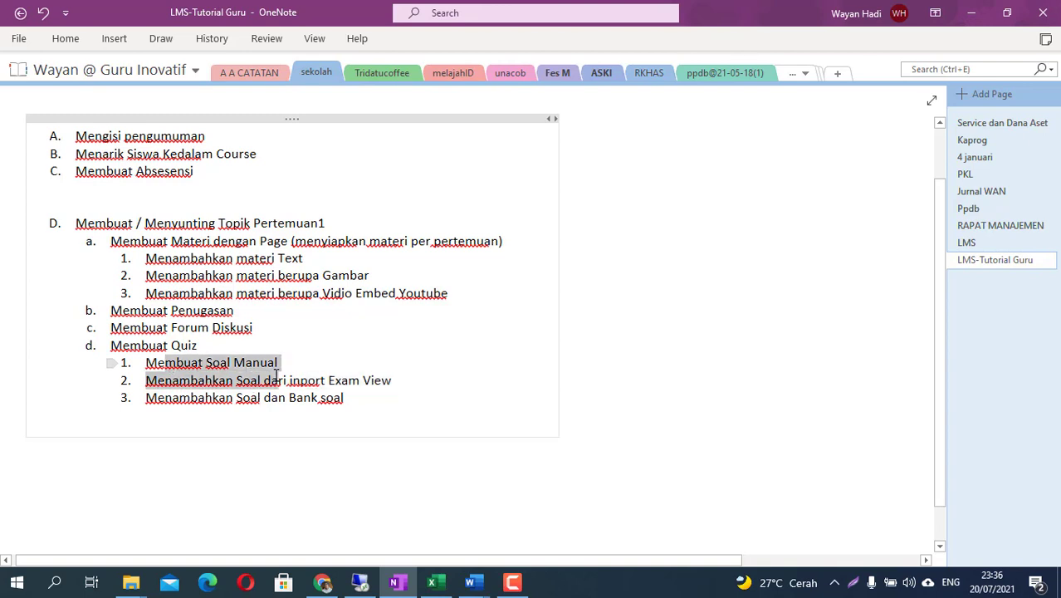
click(337, 441)
- Add a Quiz activity to Pertemuan 1 through the activity chooser
click(330, 586)
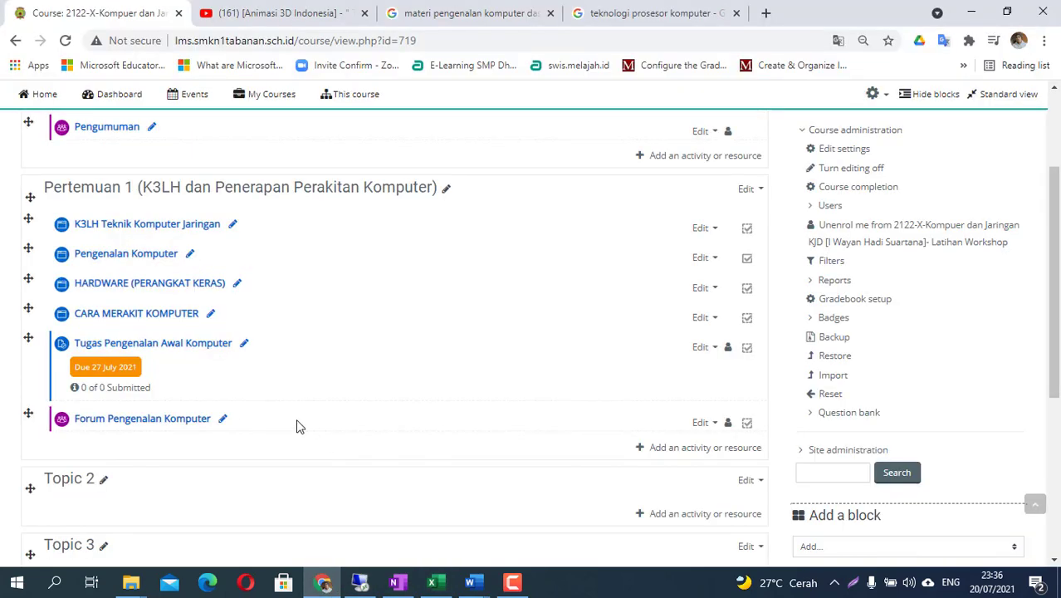
click(678, 455)
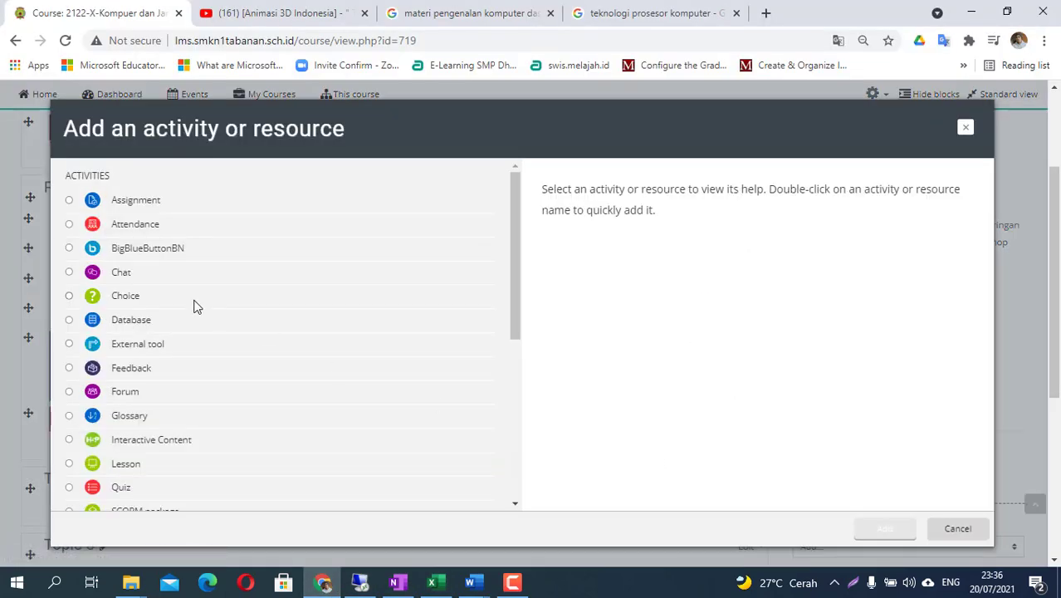
scroll(142, 321, down, 1)
scroll(143, 321, down, 1)
click(120, 332)
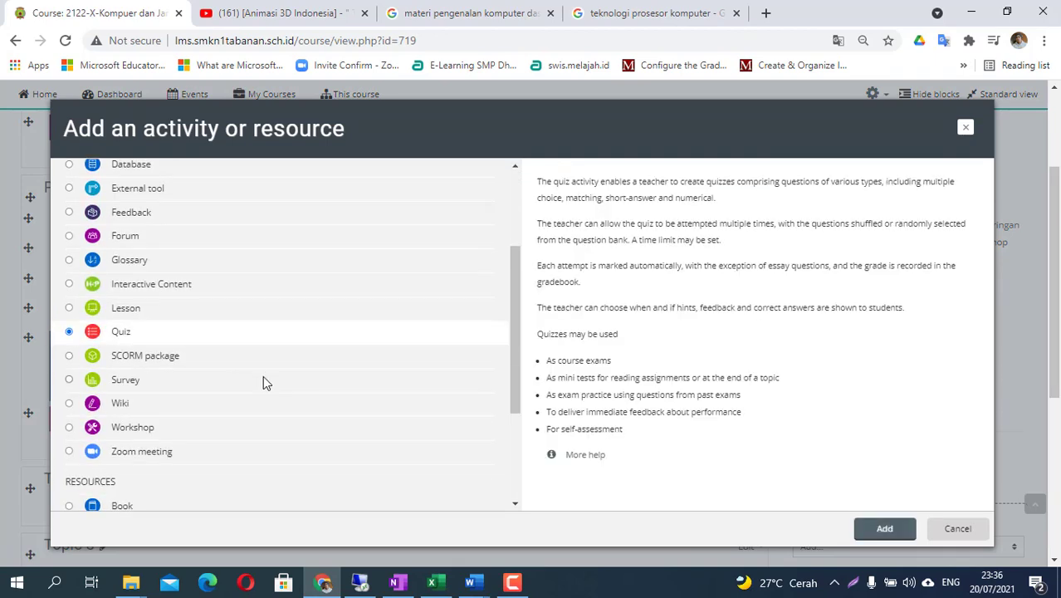
click(883, 530)
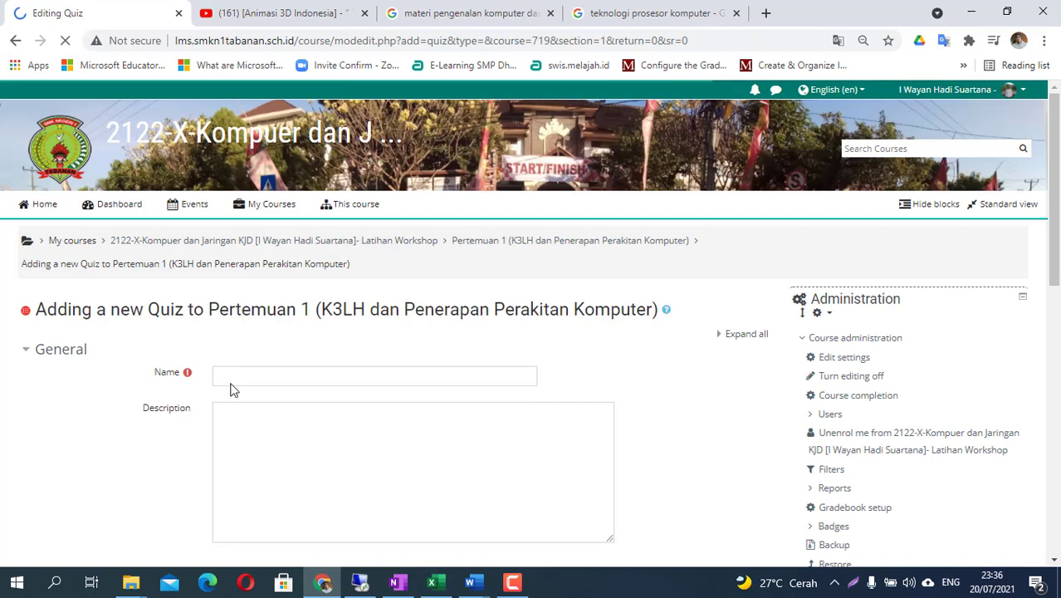
- Name the quiz 'Quizz Pengenalan Komputer'
click(236, 377)
text(Q)
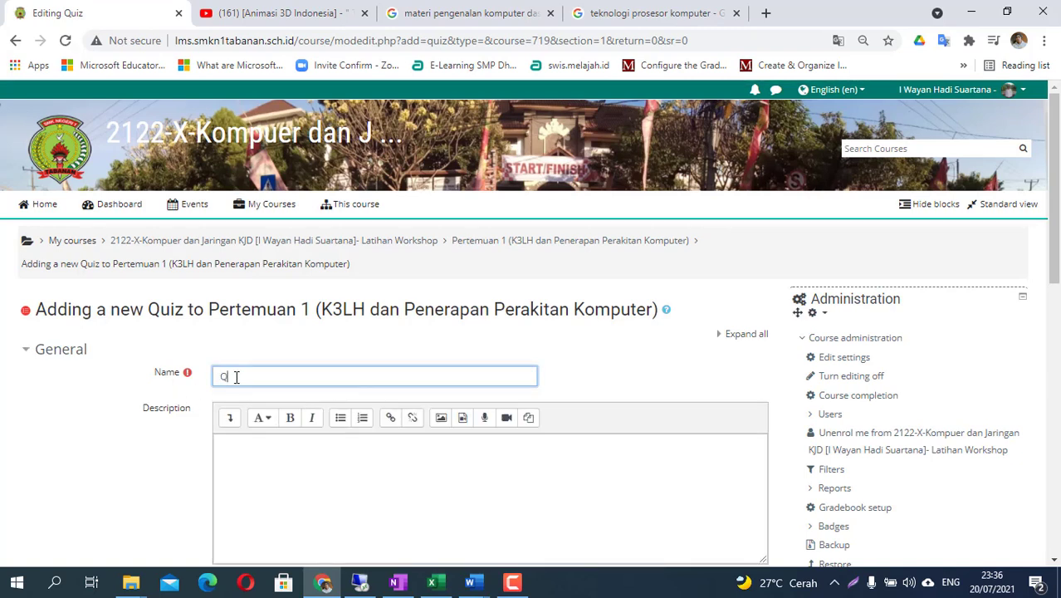
text(uiz Pengalan)
key(BackSpace)
text(ena)
key(End)
text(Kompu)
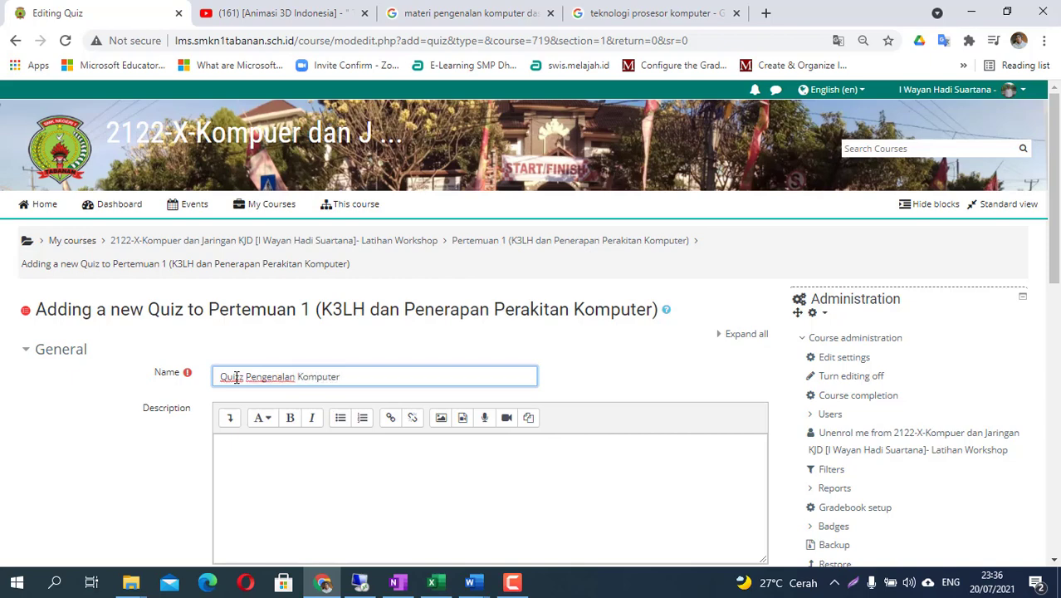
scroll(444, 441, down, 2)
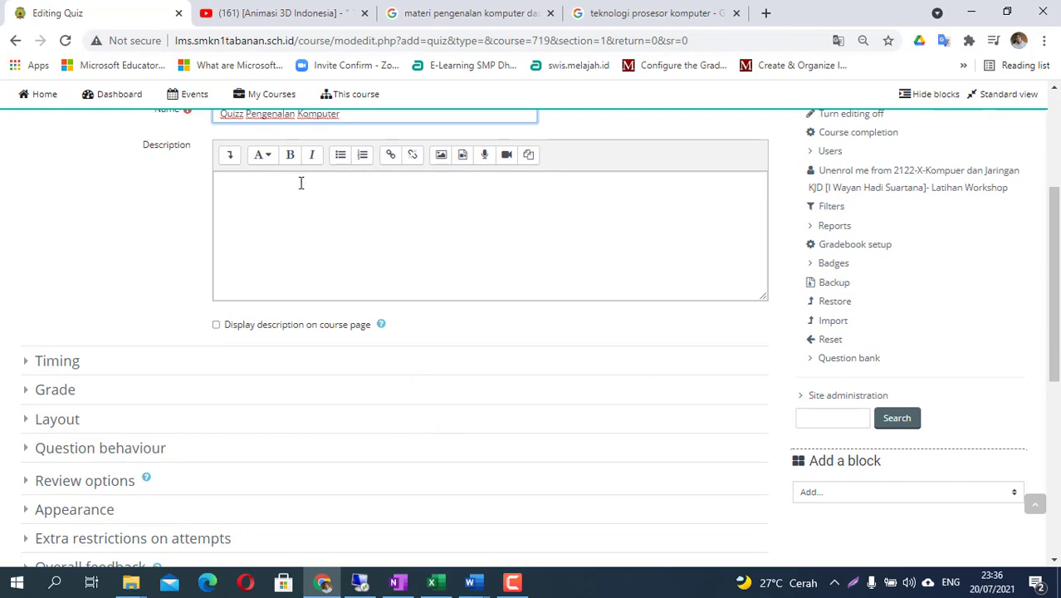
scroll(311, 181, up, 1)
scroll(294, 257, down, 3)
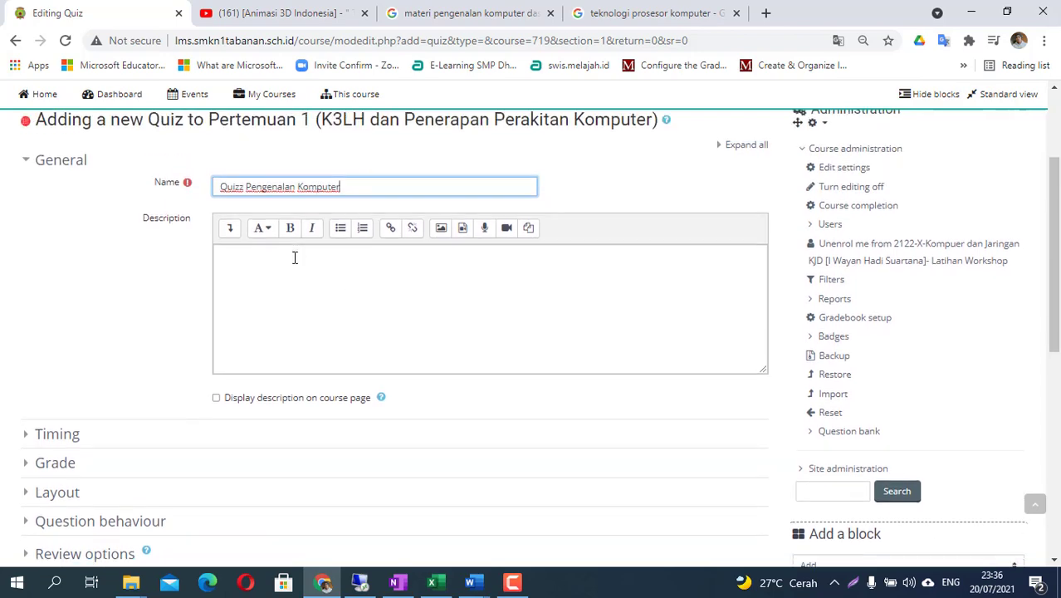
- Set quiz completion to conditional, requiring students to view it and receive a grade
scroll(357, 441, down, 1)
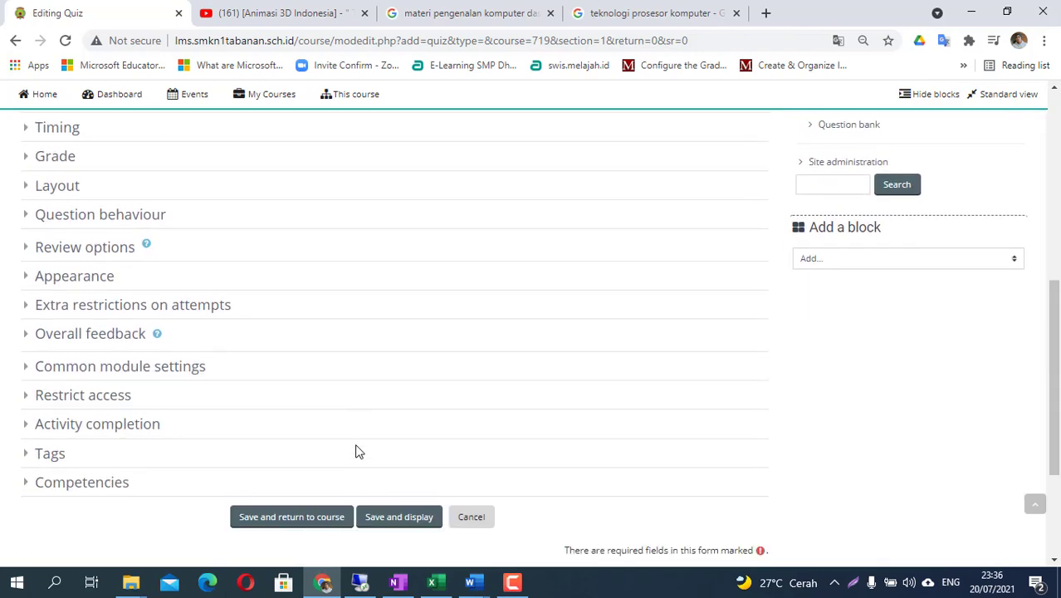
click(30, 425)
click(406, 453)
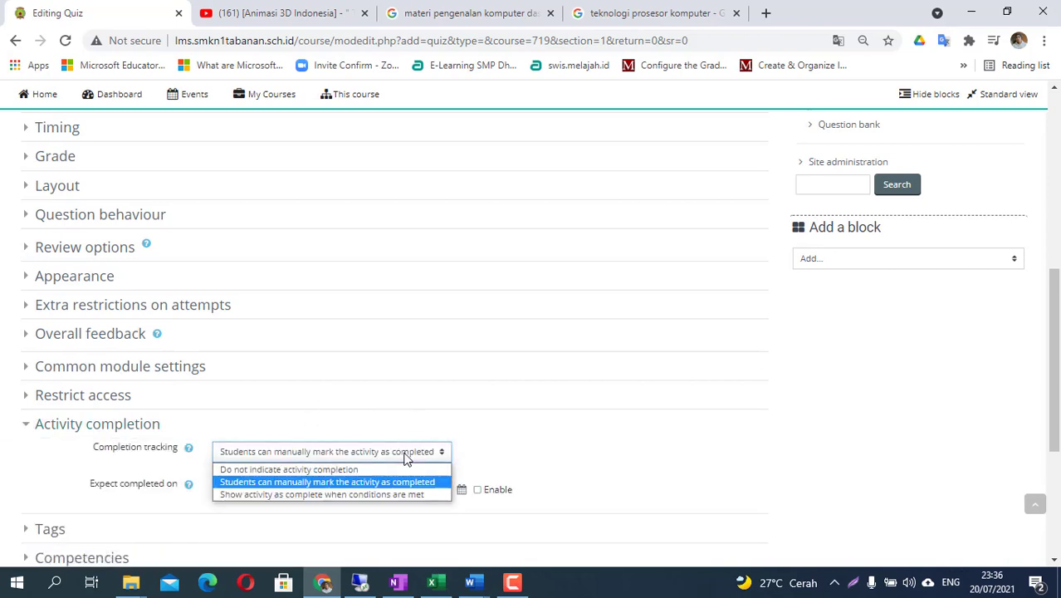
click(409, 493)
scroll(431, 497, down, 1)
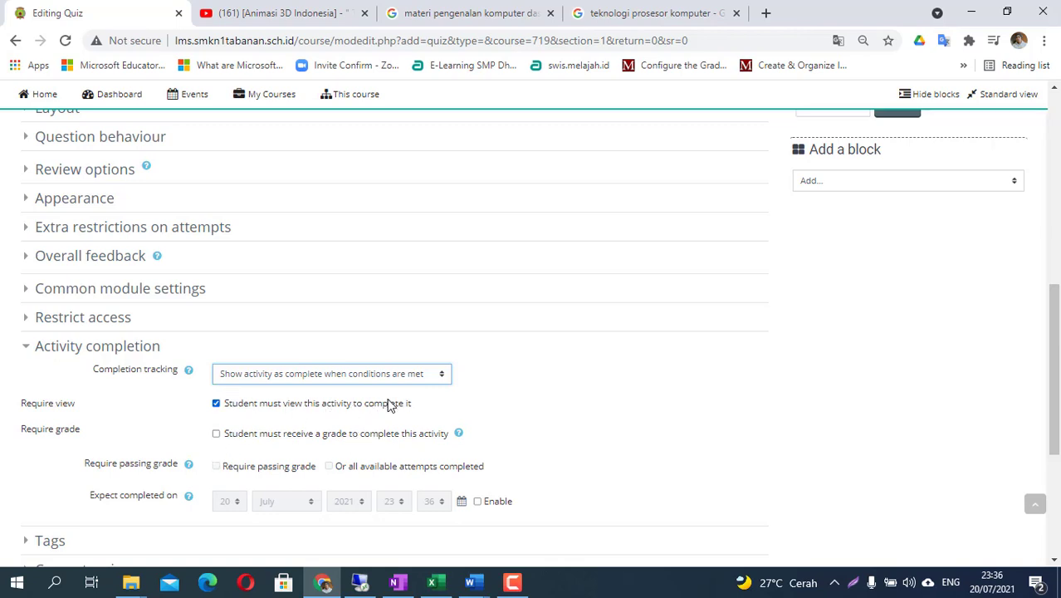
scroll(366, 473, down, 2)
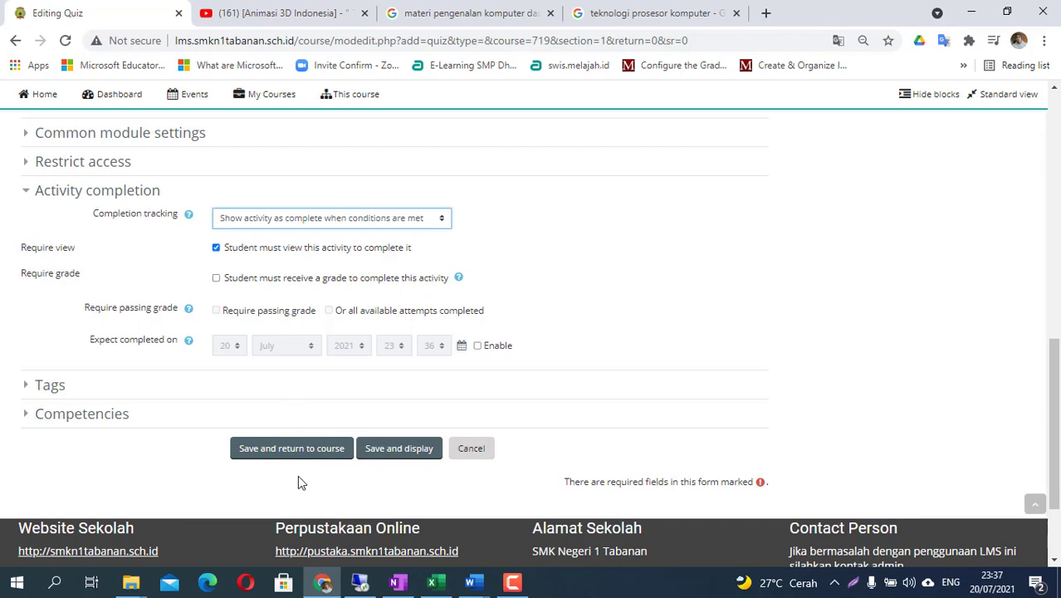
click(217, 279)
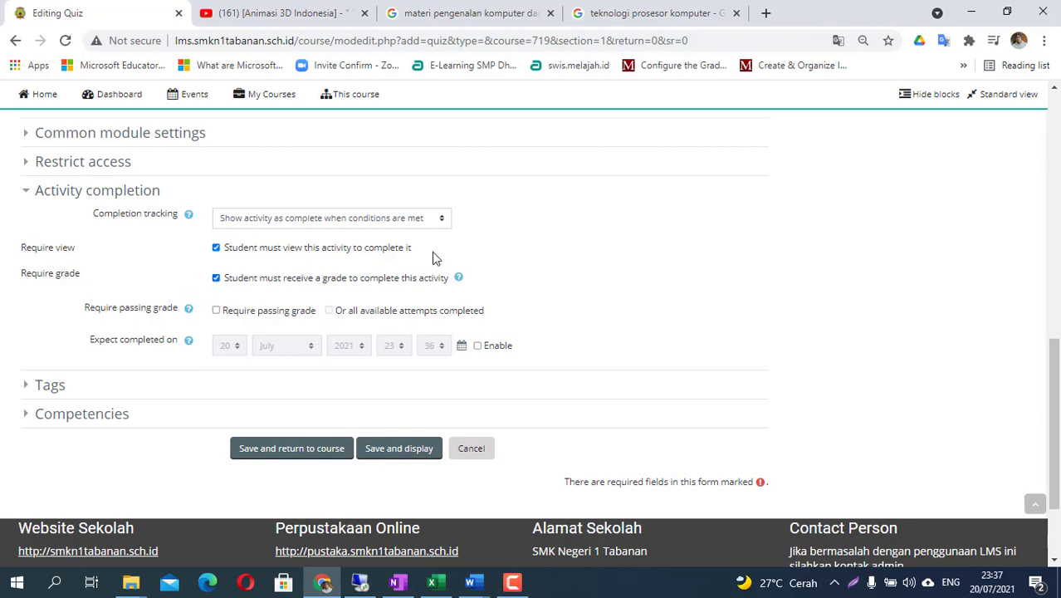
click(216, 279)
click(217, 279)
- Save the quiz, open Quizz Pengenalan Komputer, and show its administration actions
click(271, 449)
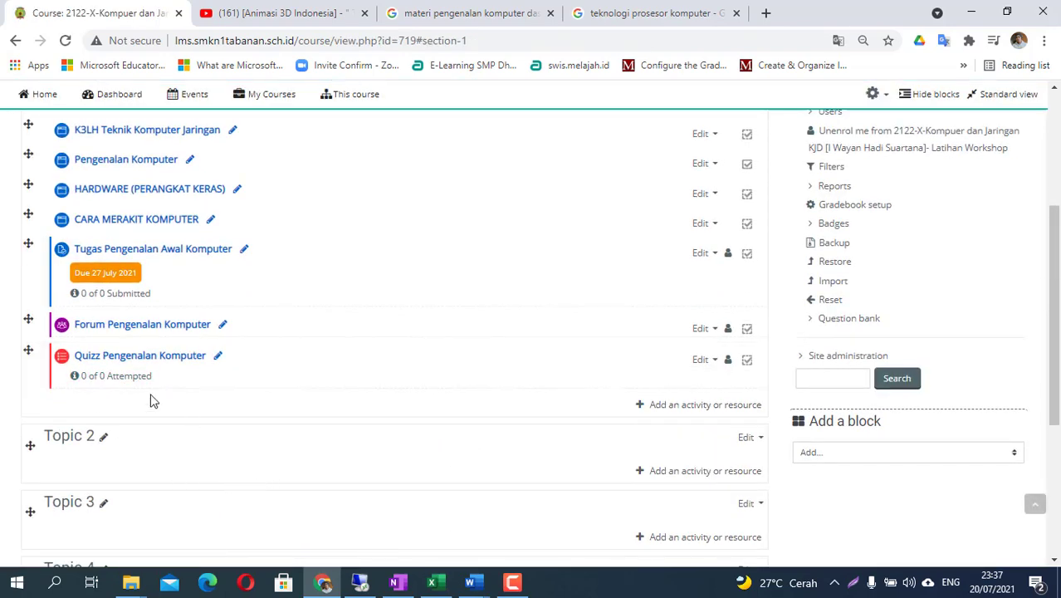
click(123, 360)
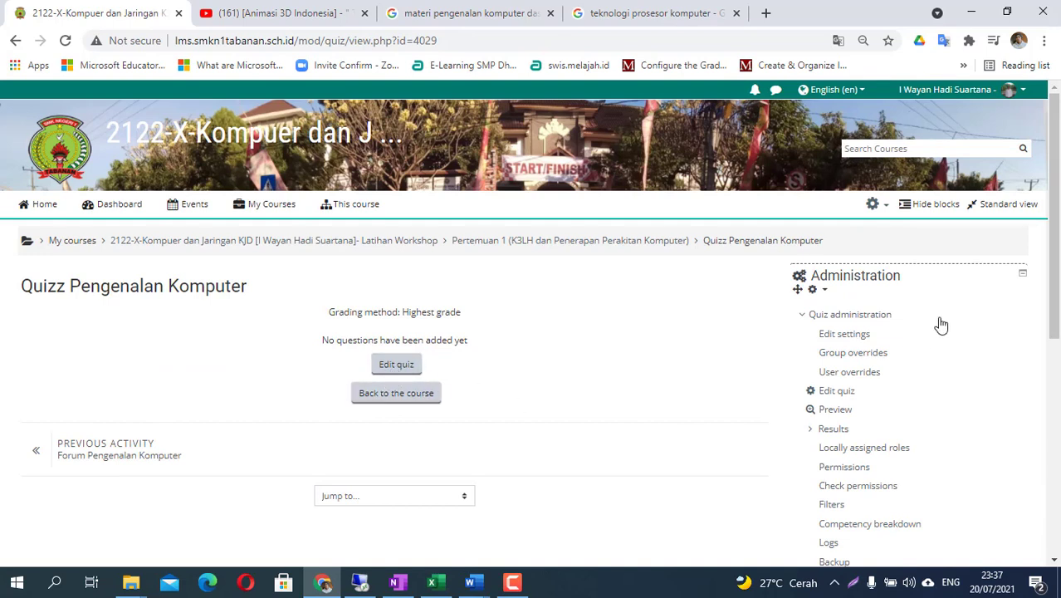
click(883, 207)
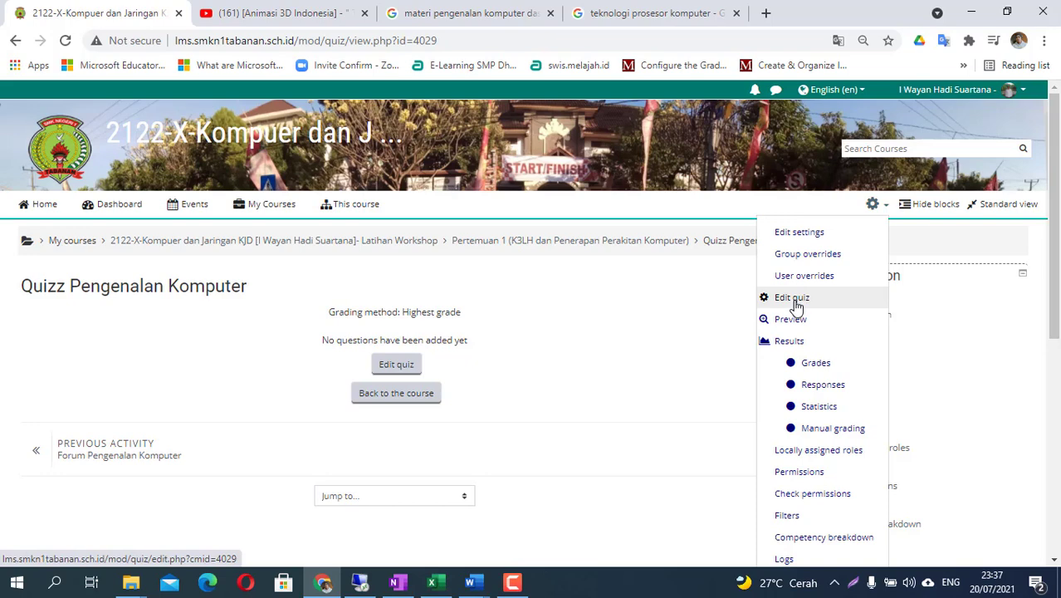
- Edit the quiz and add a new Multiple choice question
click(398, 365)
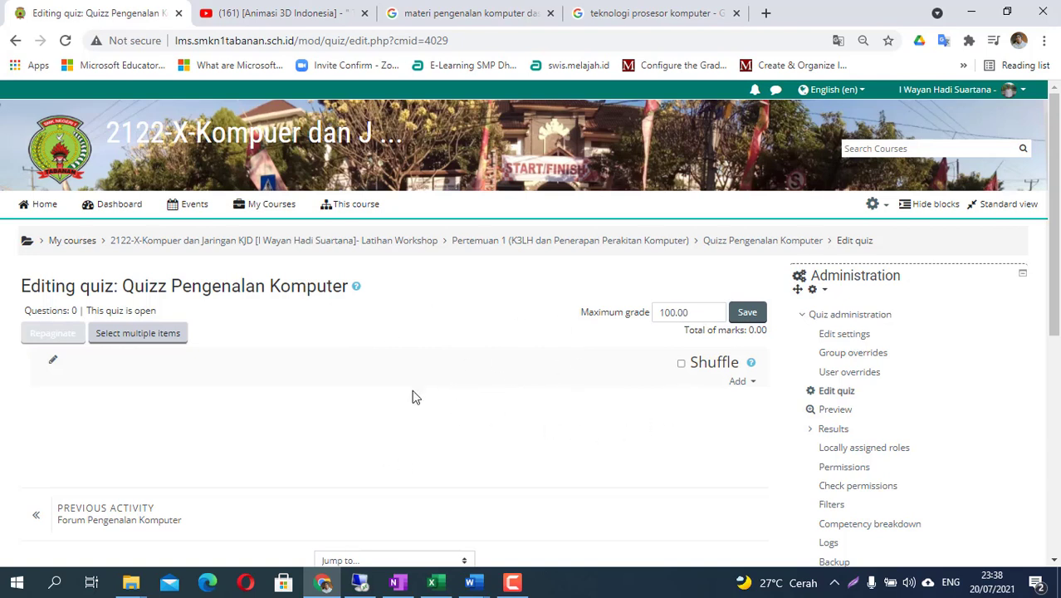
click(745, 384)
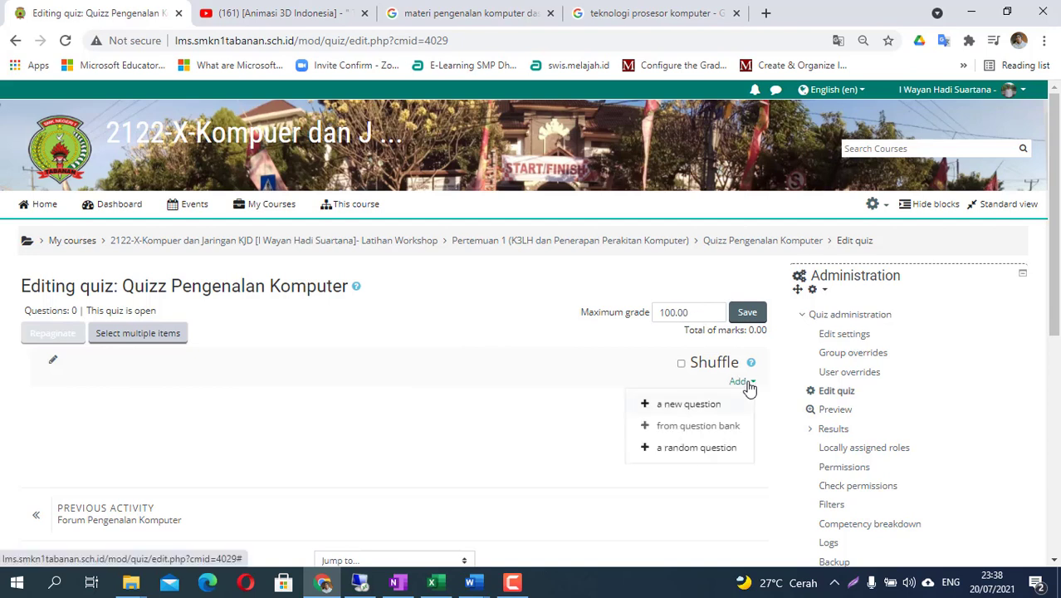
click(684, 407)
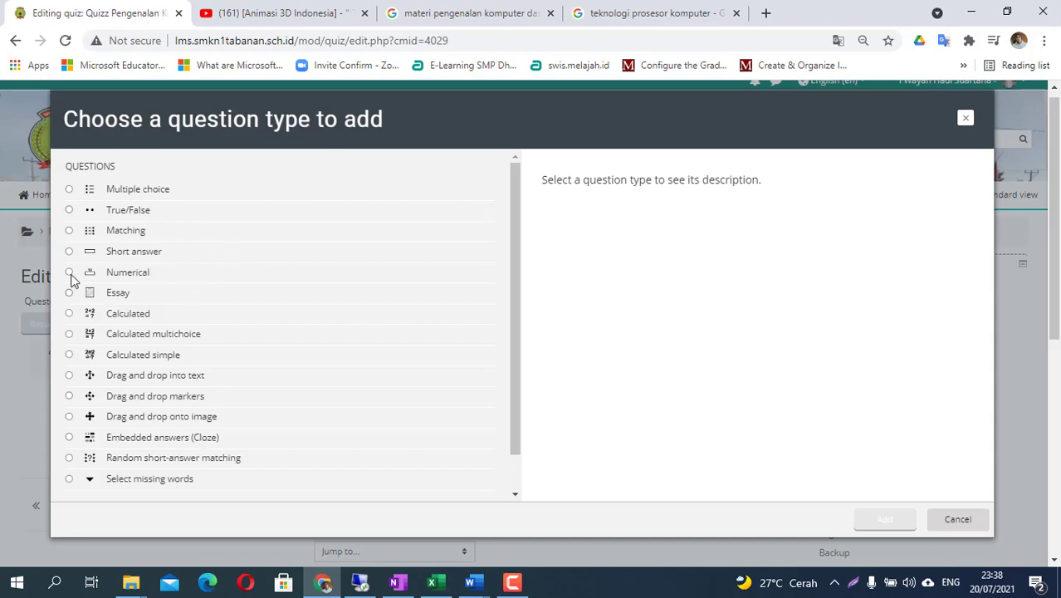
click(68, 194)
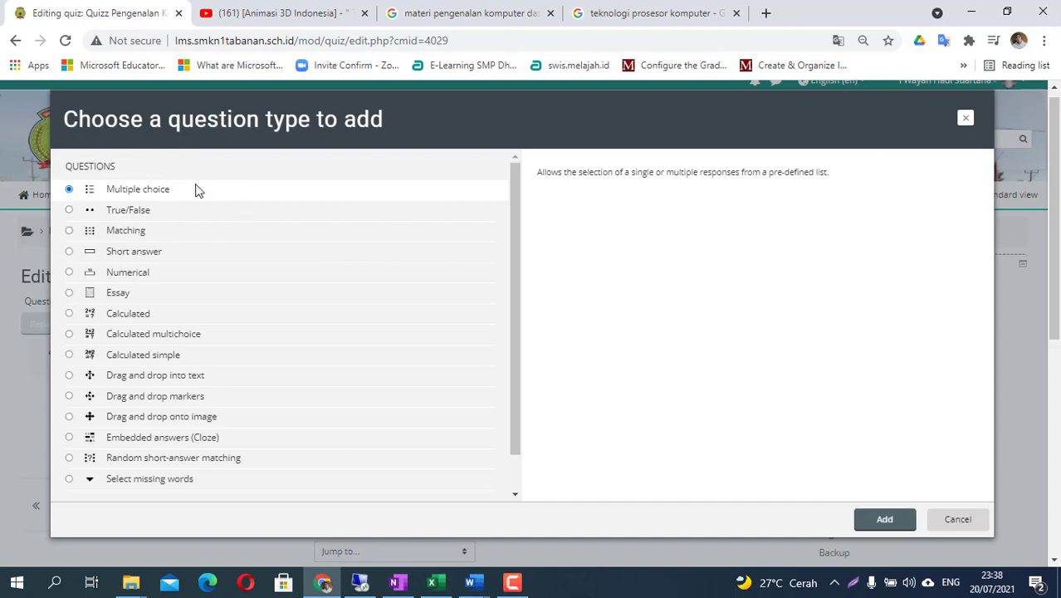
click(884, 520)
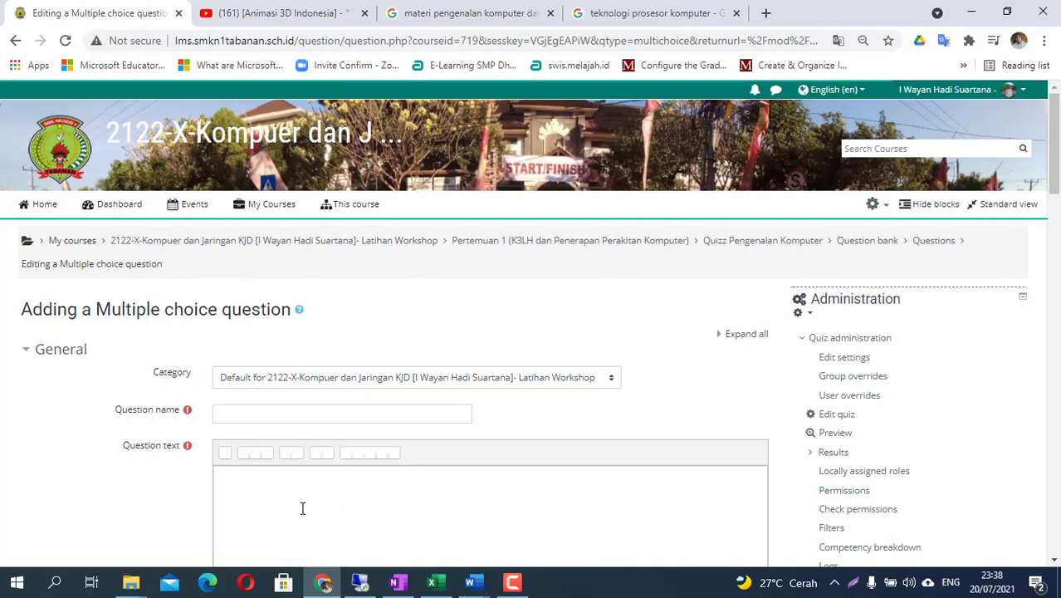
- Enter 'pertemuan 1. soal 1' as the question name
scroll(303, 507, down, 1)
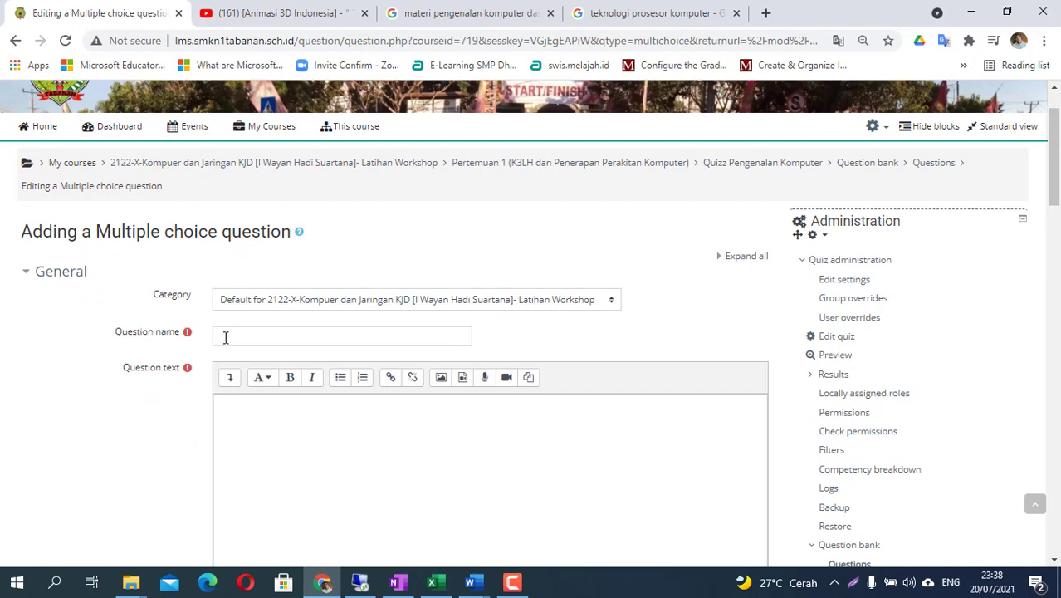
scroll(229, 332, down, 1)
click(256, 231)
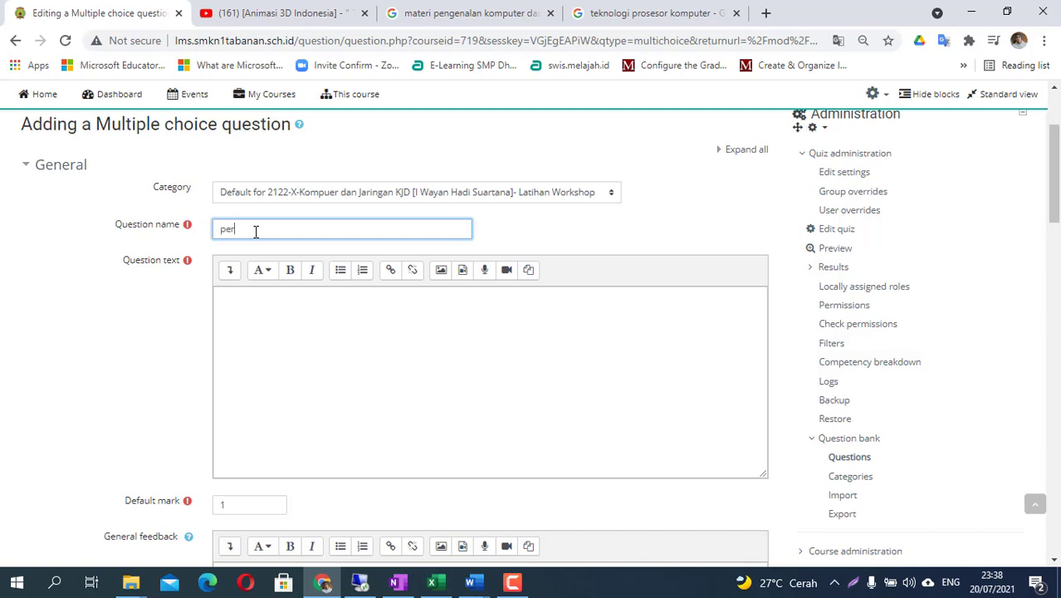
text(muan 1.)
text(soal 1)
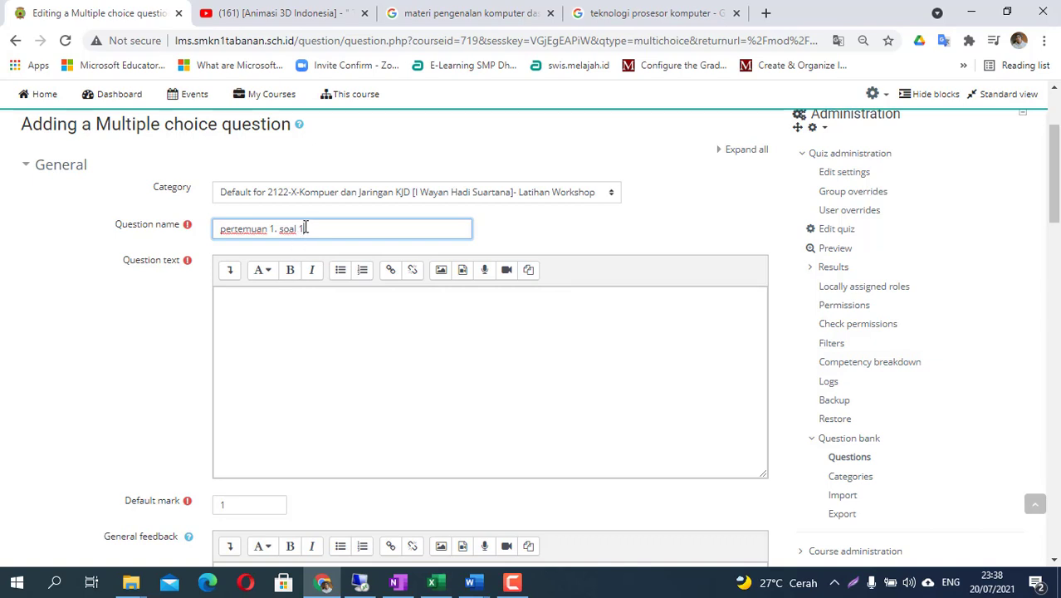
- Point out the 'pertemuan 1' part of the question name, then bring up Word
drag(280, 233, 178, 235)
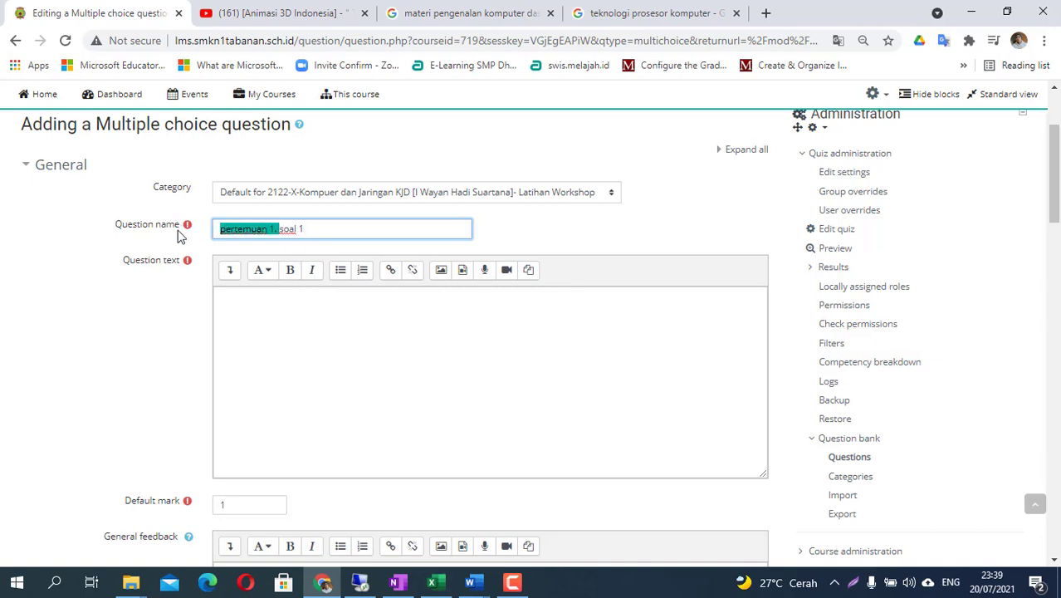
click(307, 230)
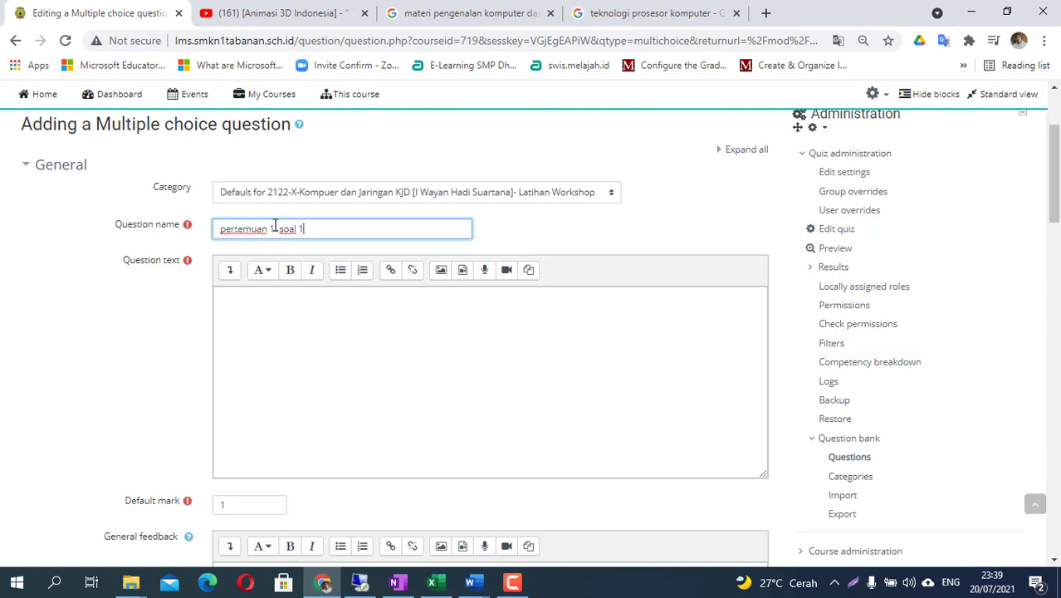
drag(275, 229, 216, 224)
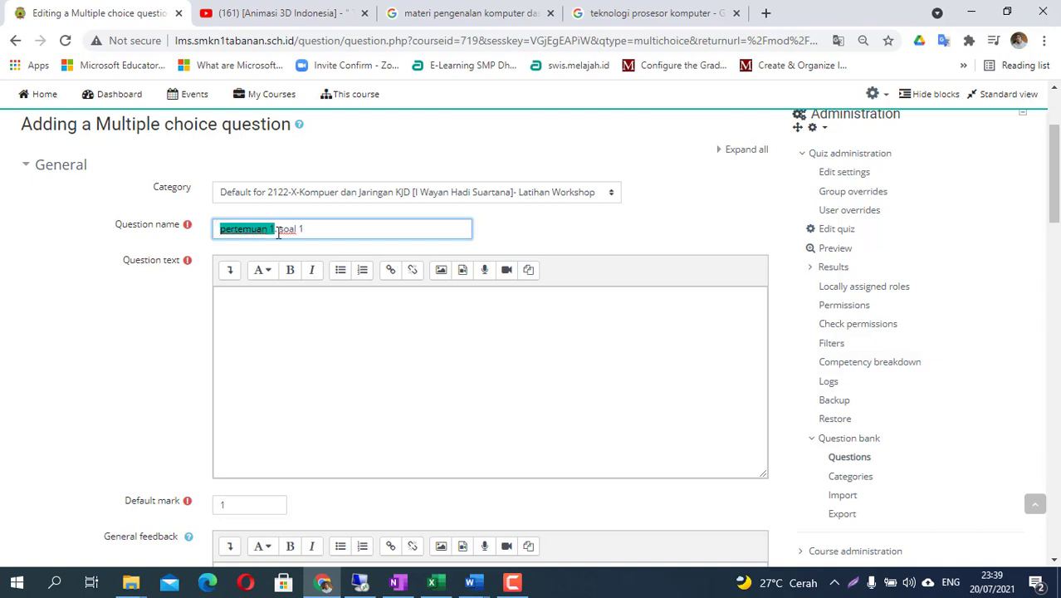
click(339, 228)
drag(277, 229, 212, 233)
click(327, 229)
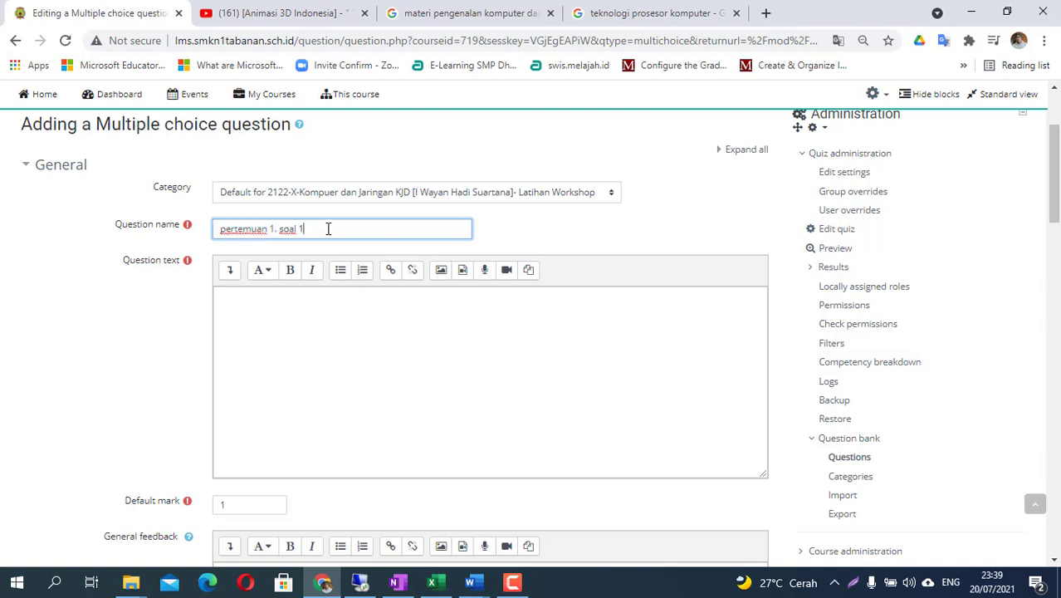
click(246, 303)
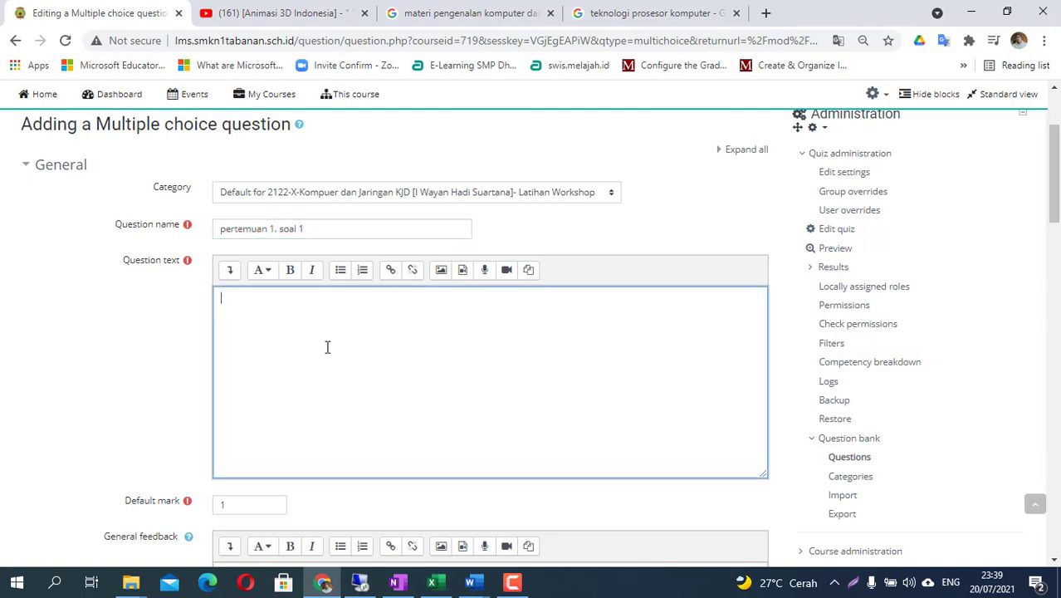
click(484, 587)
- Copy question 1 'Sistem komputer terbangun dari elemen-elemen' from soal-dkk1 for Moodle's Question text
click(550, 516)
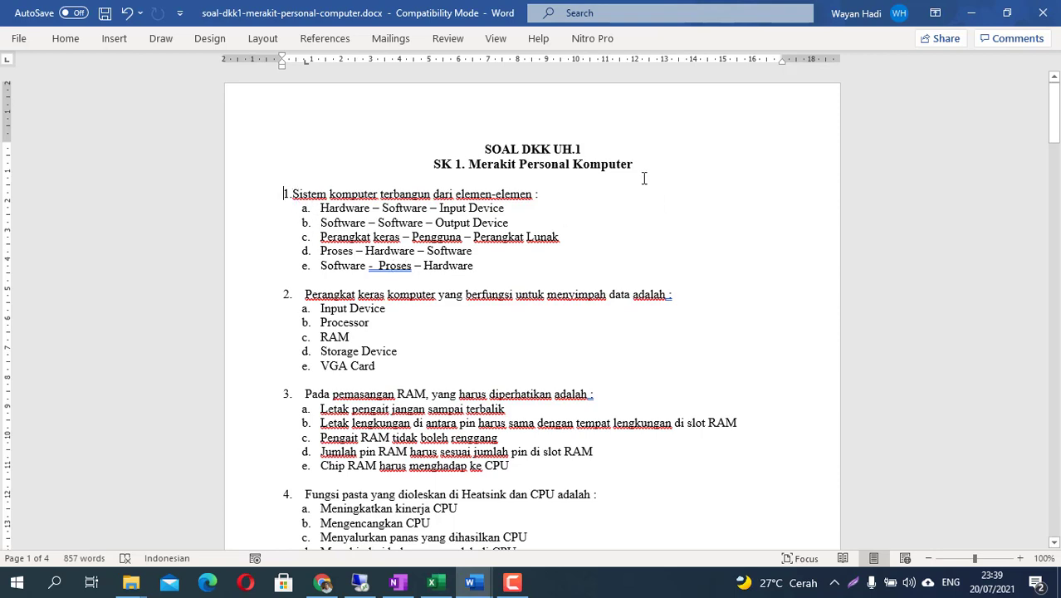
drag(293, 194, 524, 197)
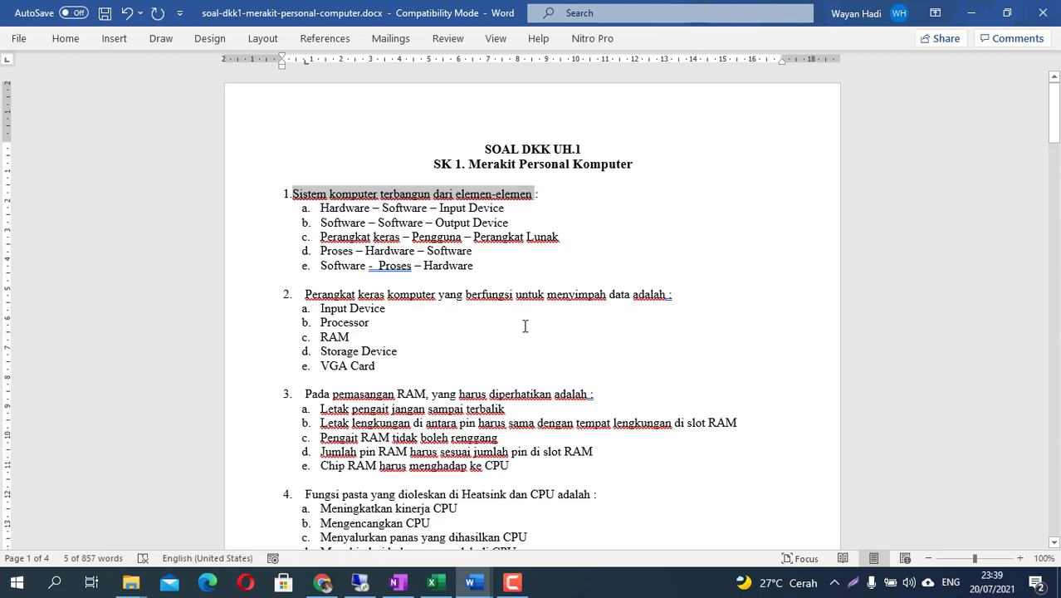
right_click(462, 200)
click(418, 263)
click(323, 582)
click(289, 309)
right_click(289, 309)
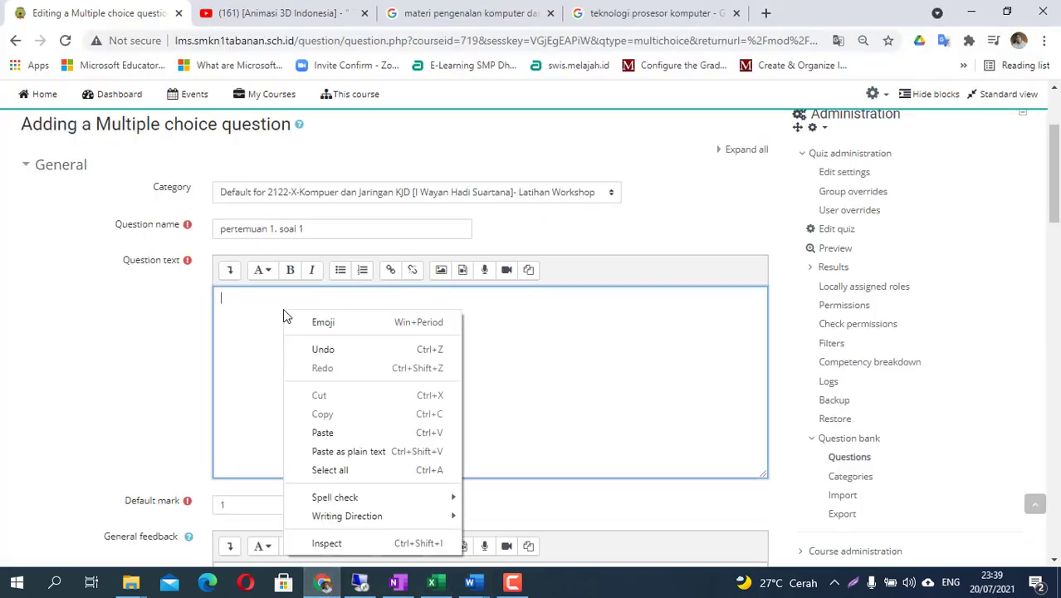
- Paste 'Sistem komputer terbangun dari elemen-elemen' as the question text, then return to the Word document
click(346, 431)
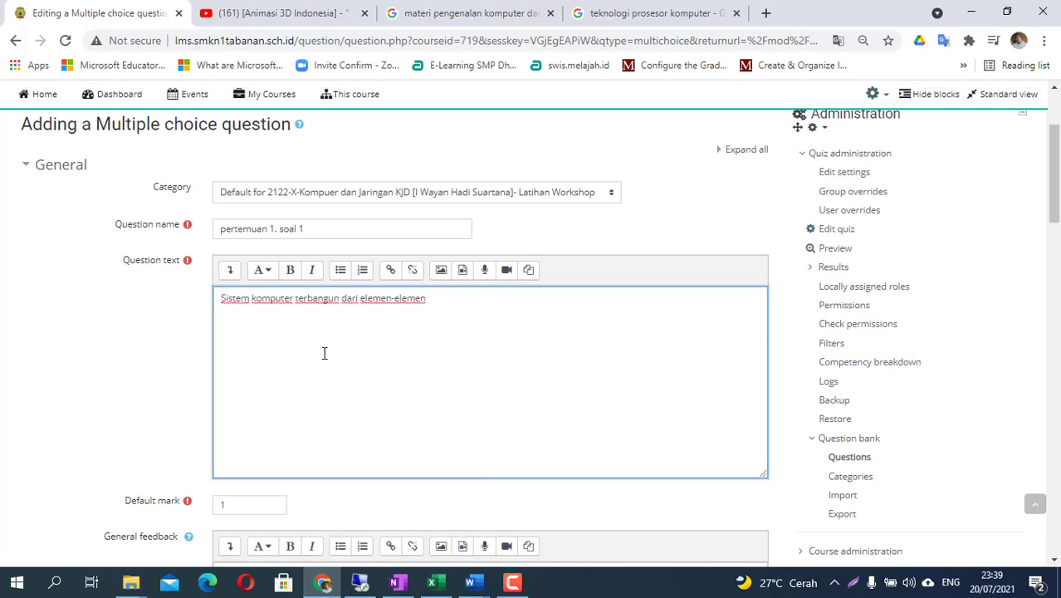
scroll(361, 329, down, 2)
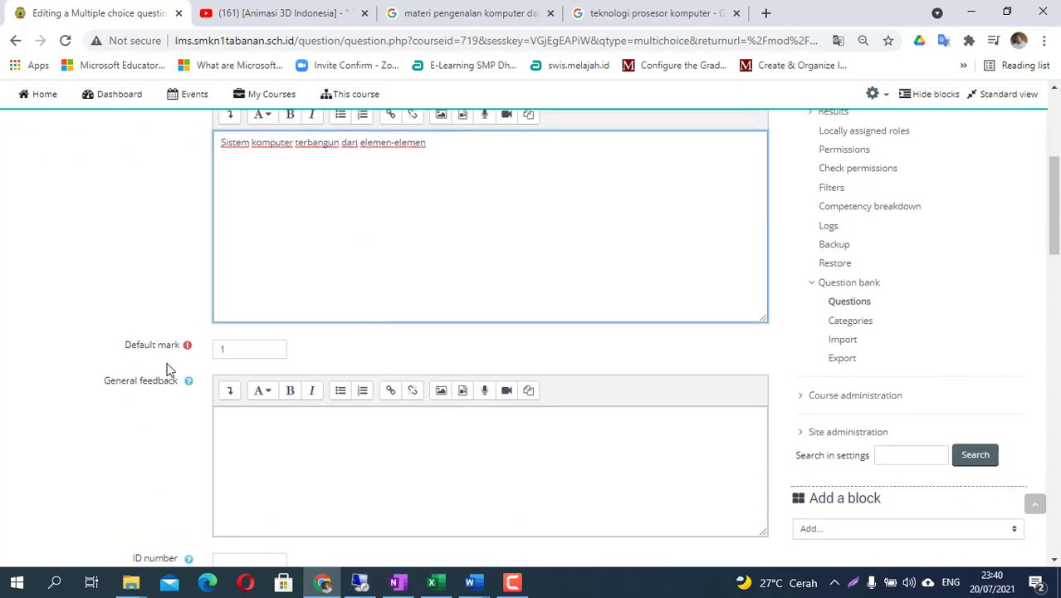
scroll(166, 367, down, 1)
scroll(203, 419, down, 1)
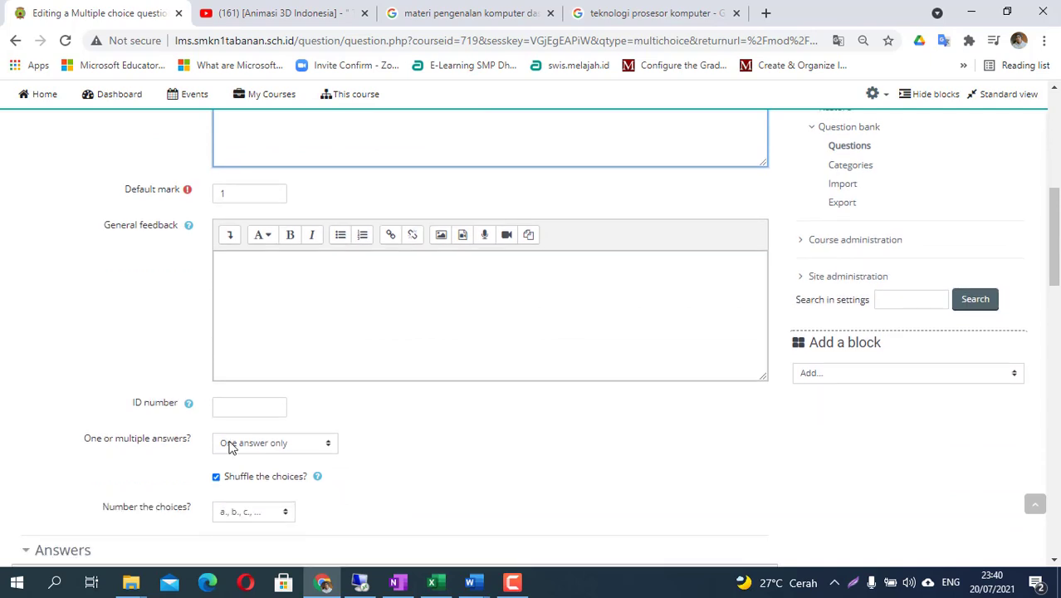
scroll(349, 439, down, 1)
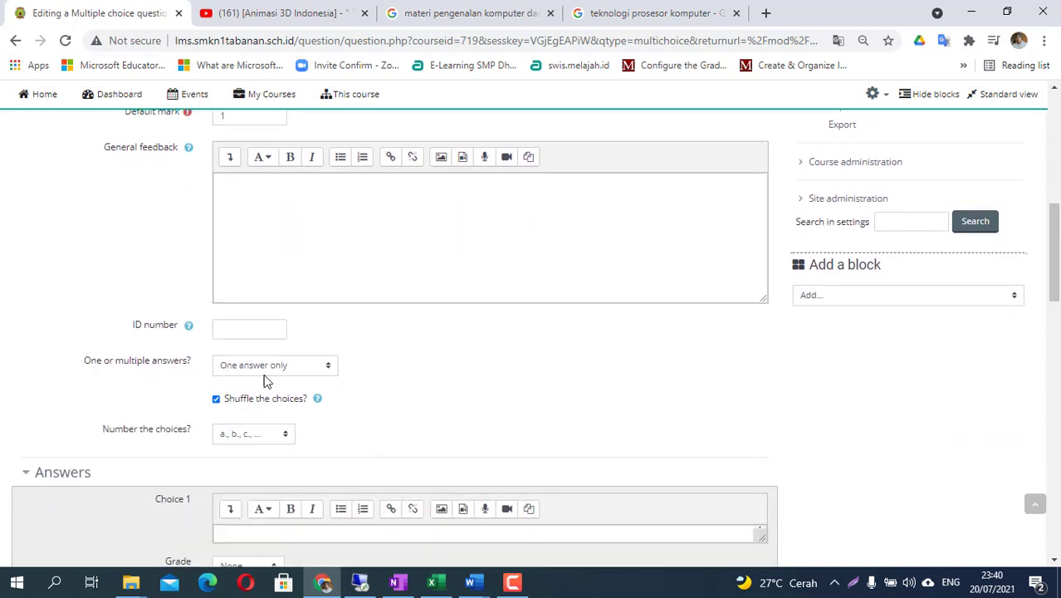
scroll(334, 381, down, 1)
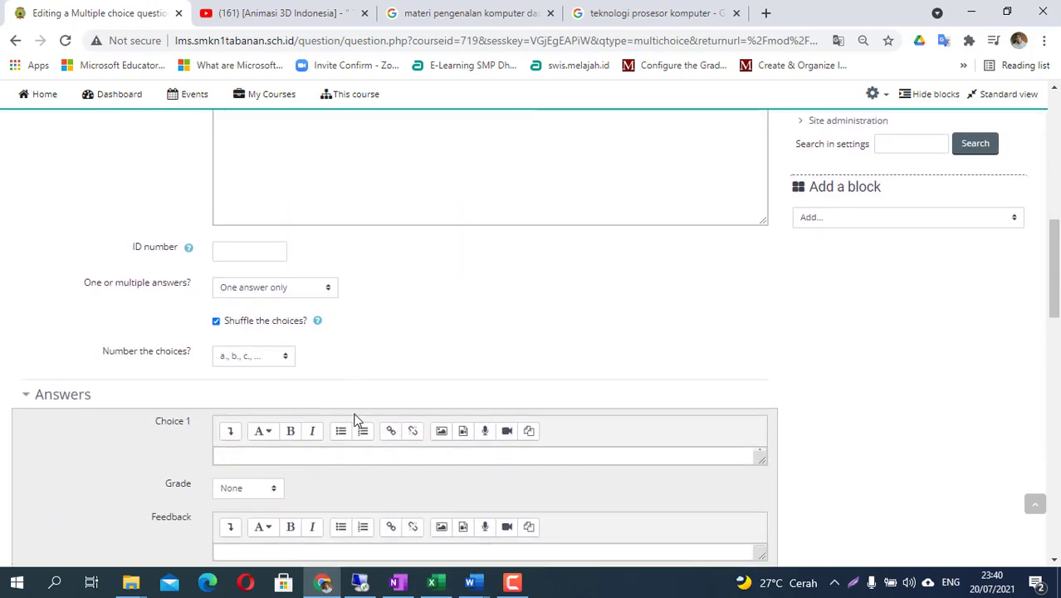
scroll(354, 418, down, 1)
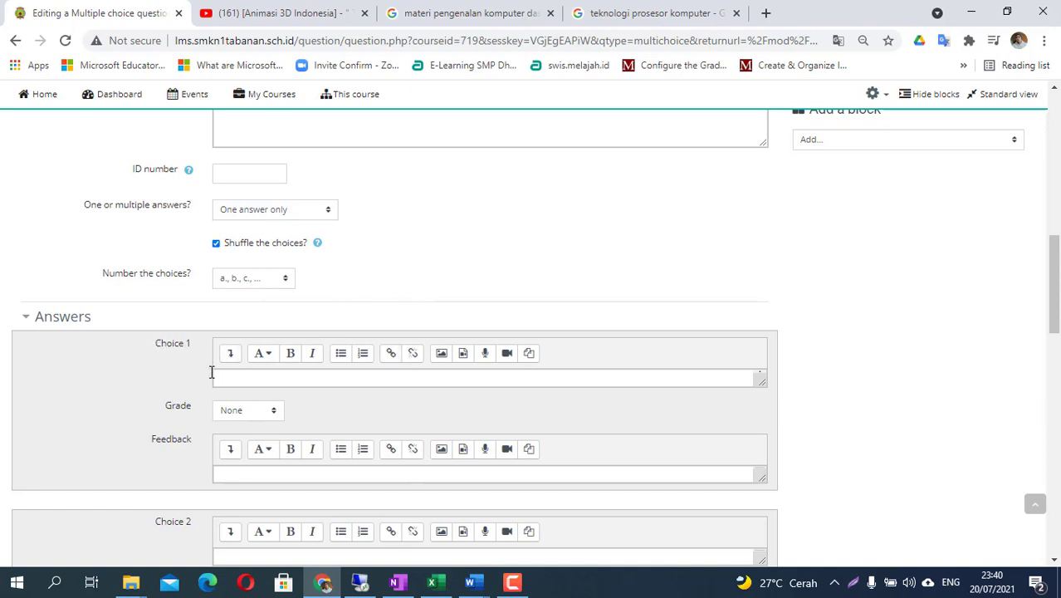
scroll(180, 360, down, 1)
scroll(194, 453, down, 5)
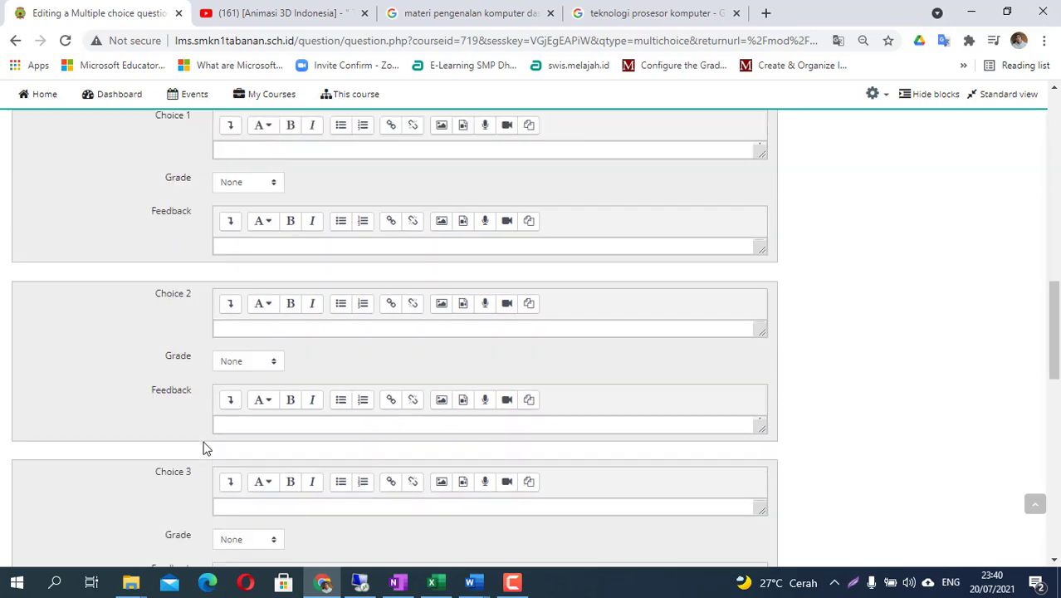
scroll(292, 432, up, 1)
scroll(292, 432, down, 1)
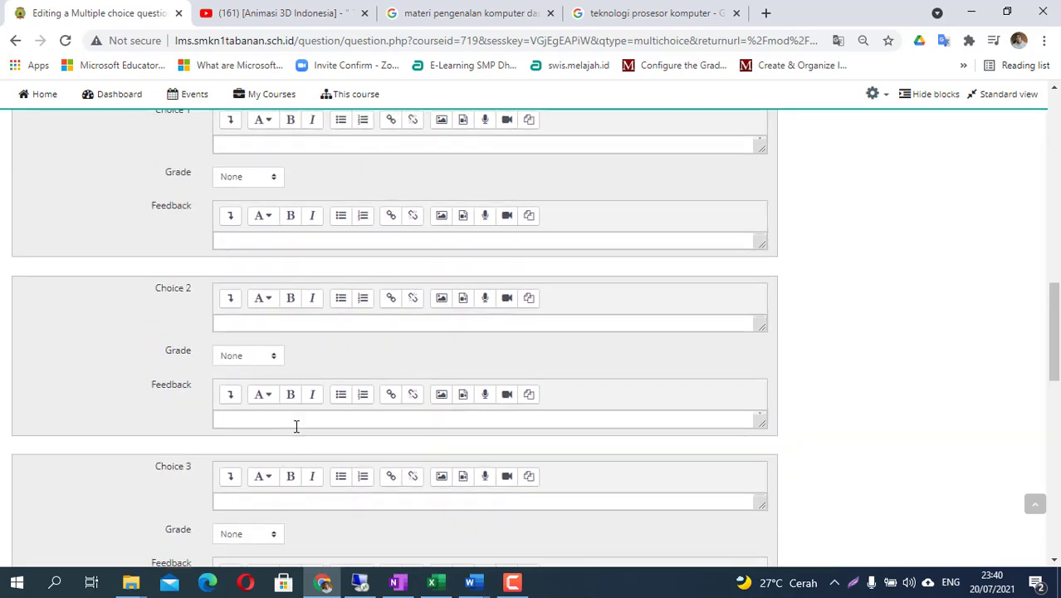
key(alt+Tab)
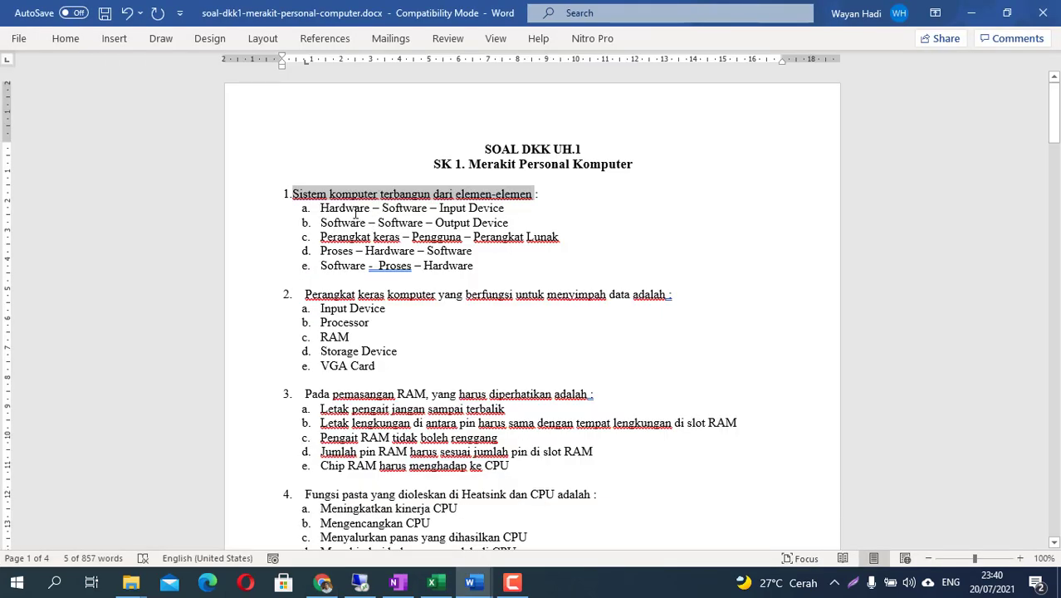
- Copy answer a, 'Hardware – Software – Input Device', from Word into Choice 1
drag(355, 212, 486, 218)
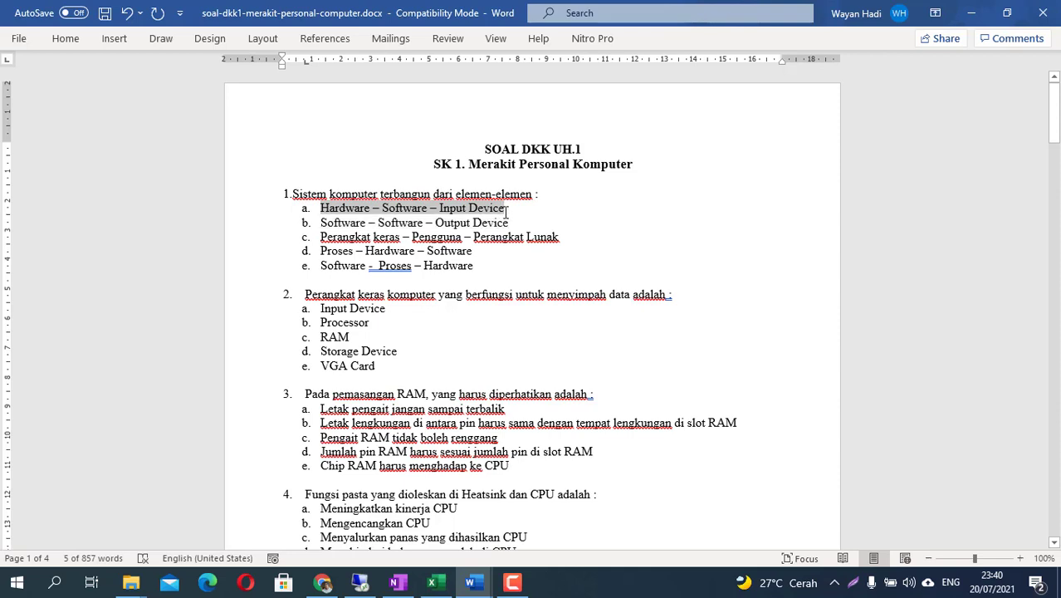
right_click(434, 210)
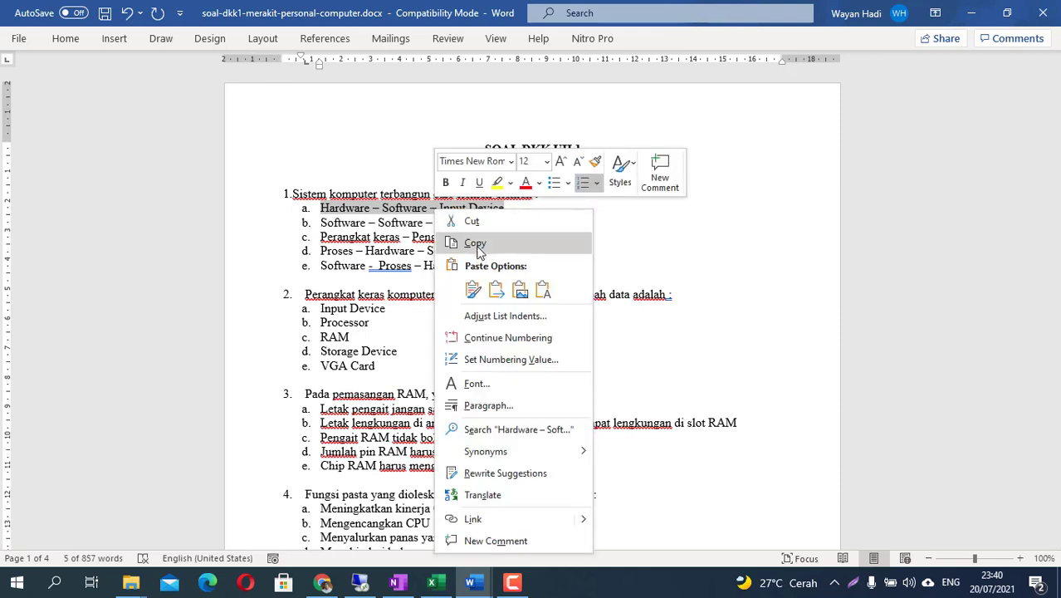
click(476, 243)
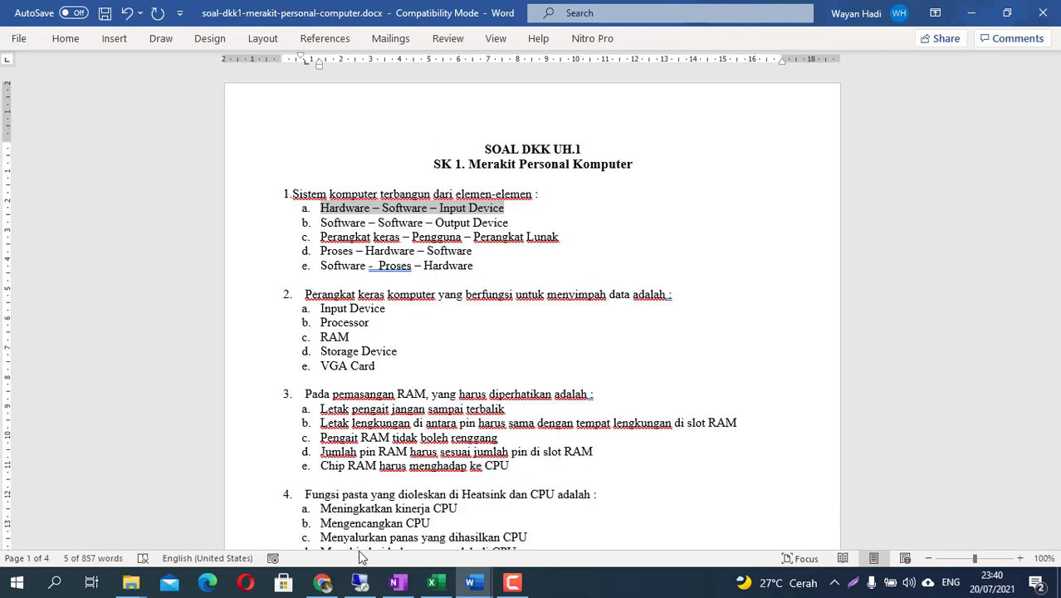
click(324, 583)
scroll(241, 241, up, 1)
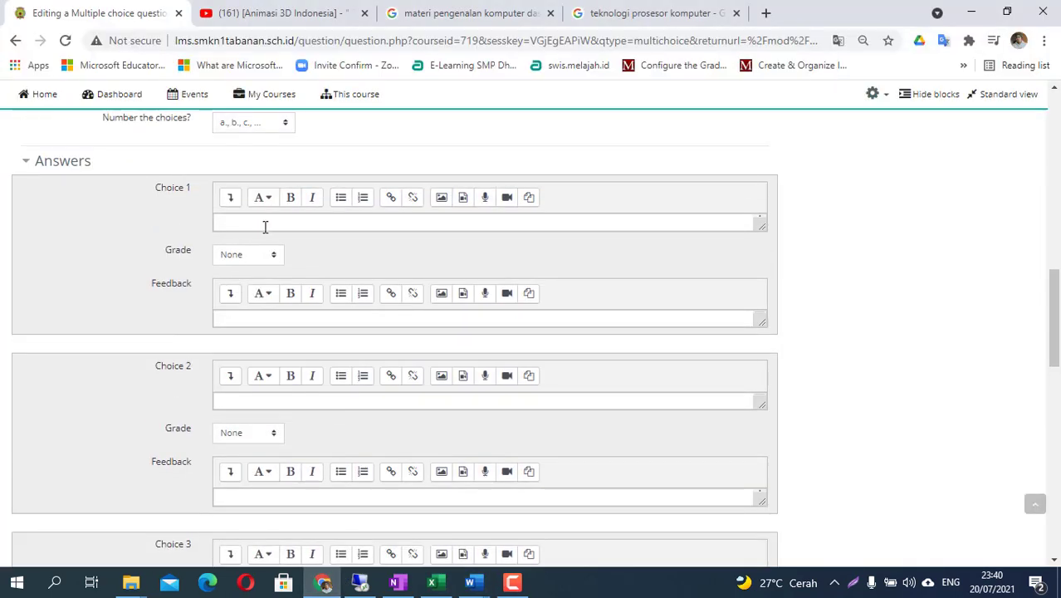
right_click(257, 224)
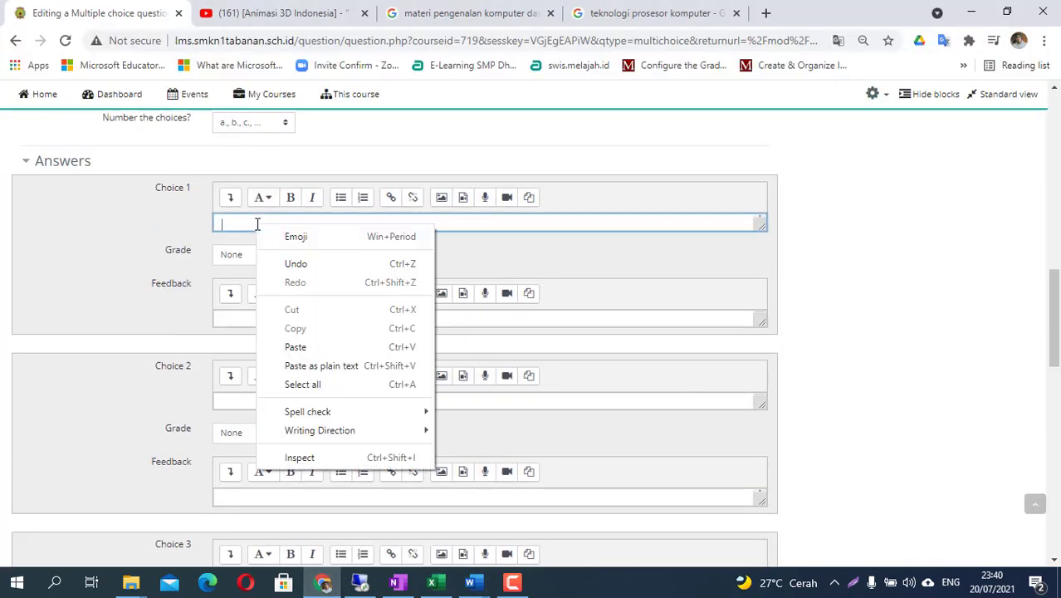
click(304, 345)
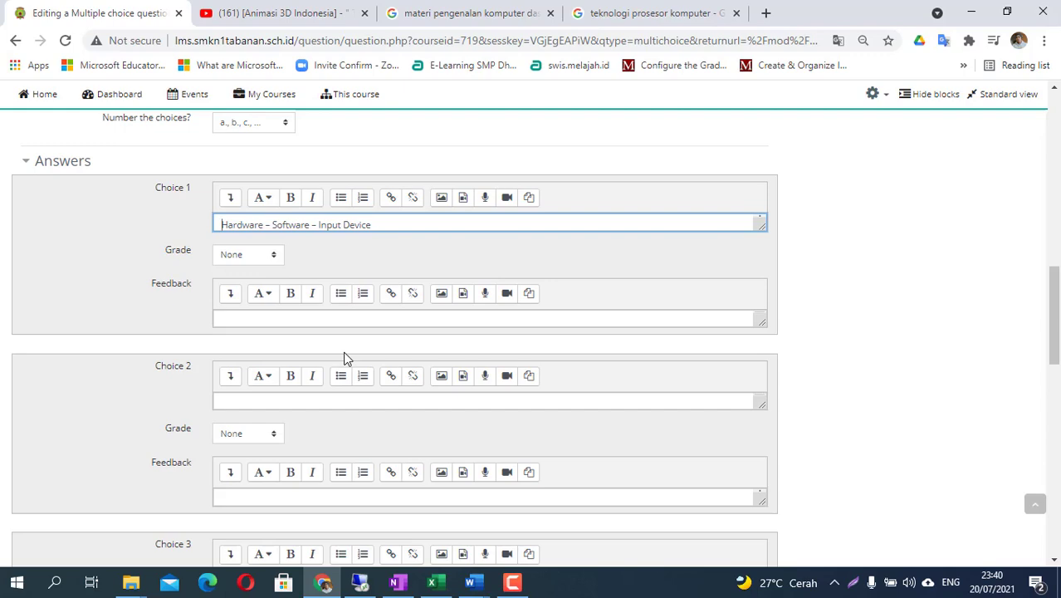
- Copy answer b, 'Software – Software – Output Device', into Choice 2
key(alt+Tab)
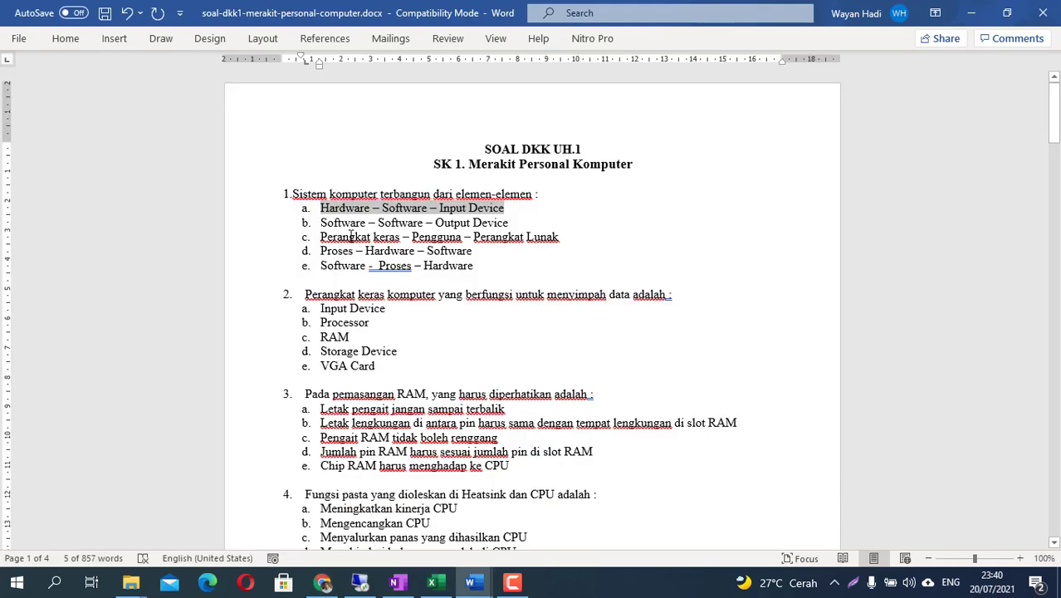
drag(323, 225, 499, 224)
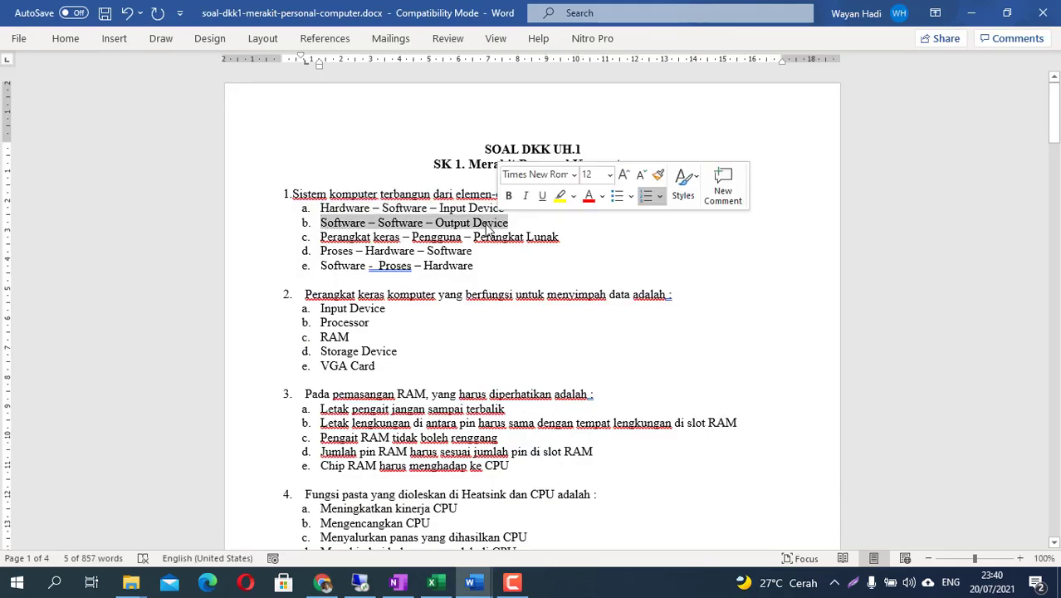
right_click(490, 229)
click(522, 235)
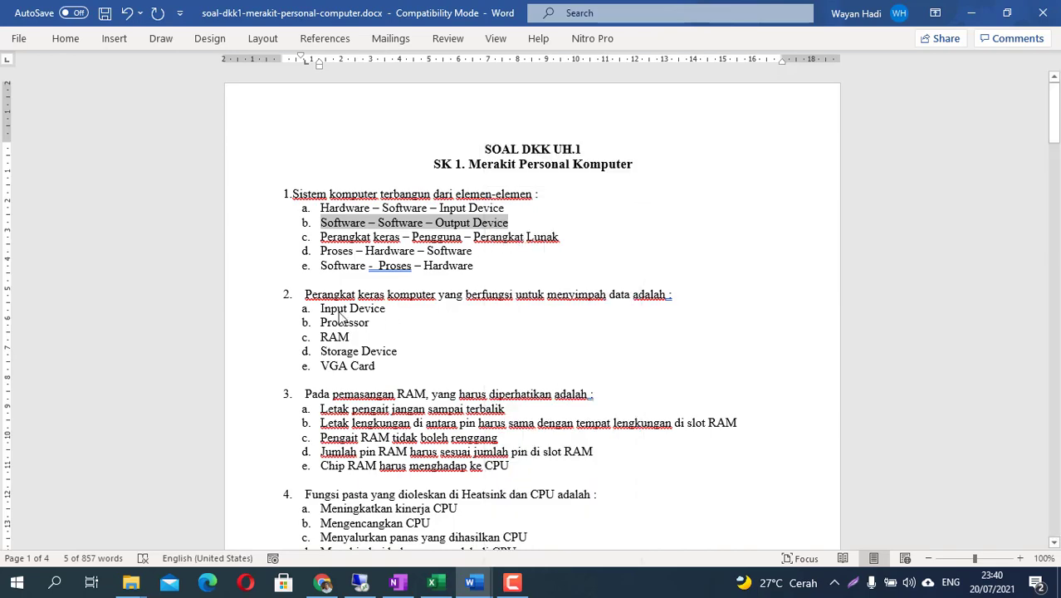
key(alt+Tab)
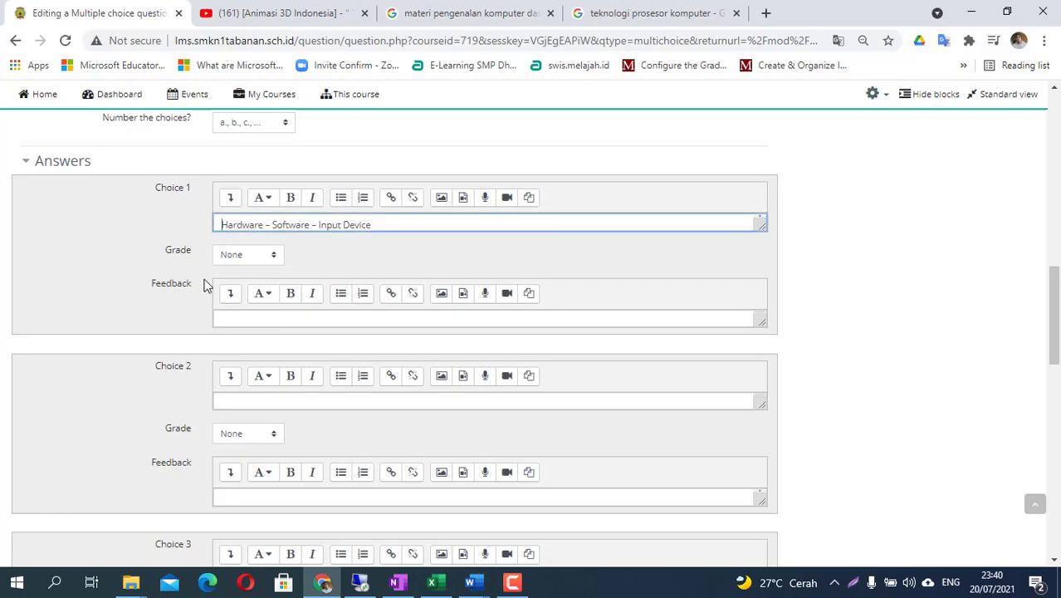
right_click(242, 399)
click(299, 276)
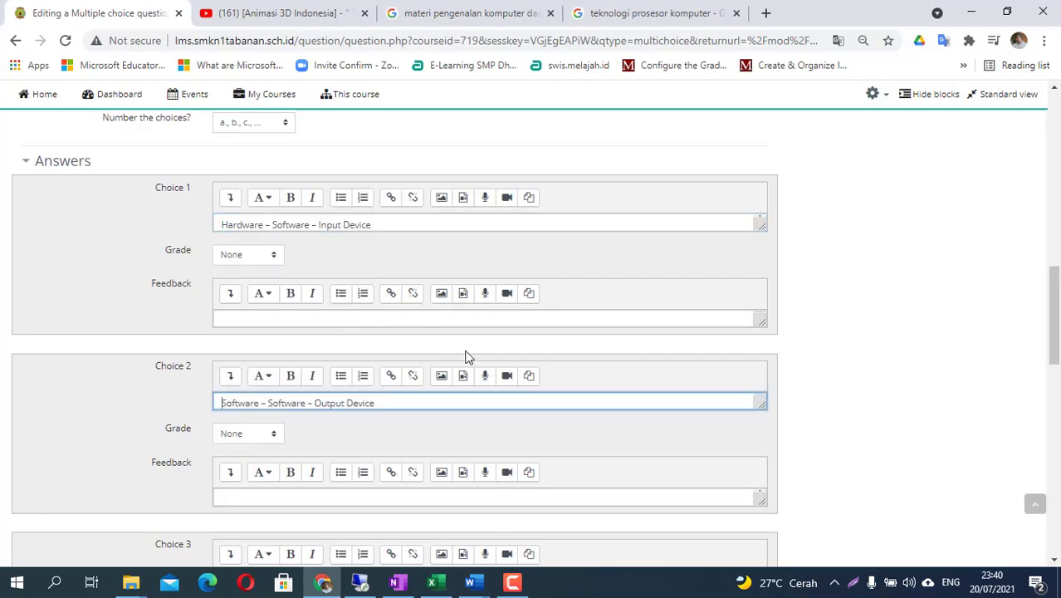
- Copy answer c, 'Perangkat keras – Pengguna – Perangkat Lunak', into Choice 3
key(alt+Tab)
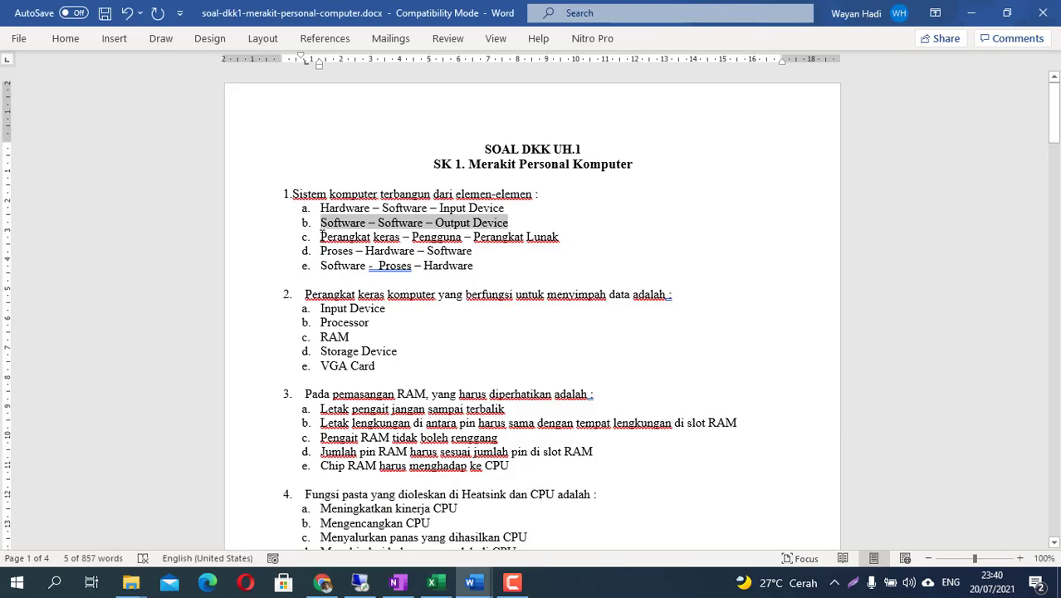
drag(322, 236, 562, 239)
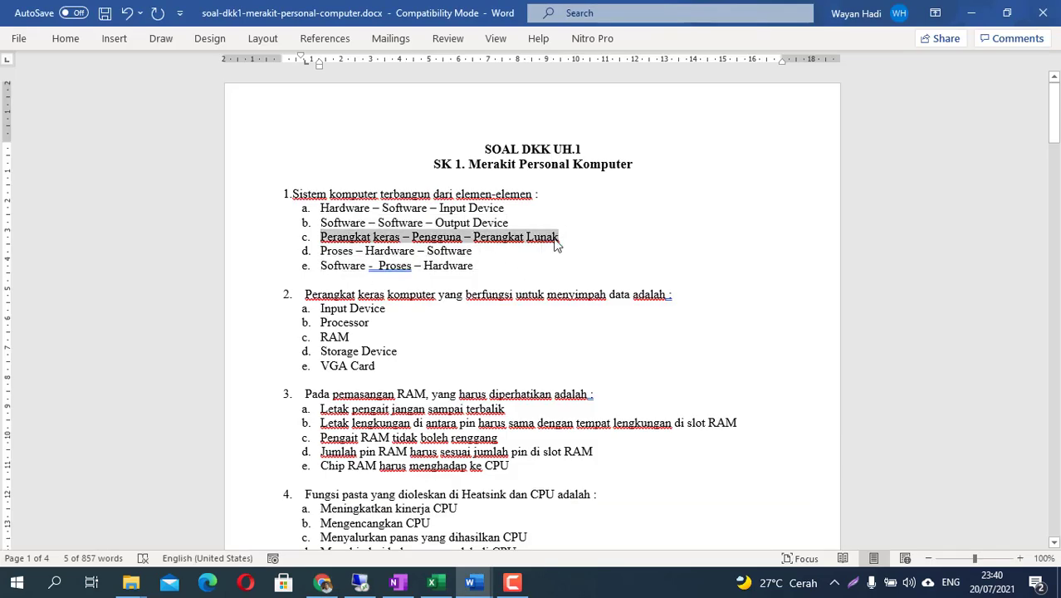
key(alt+Tab)
scroll(236, 459, down, 3)
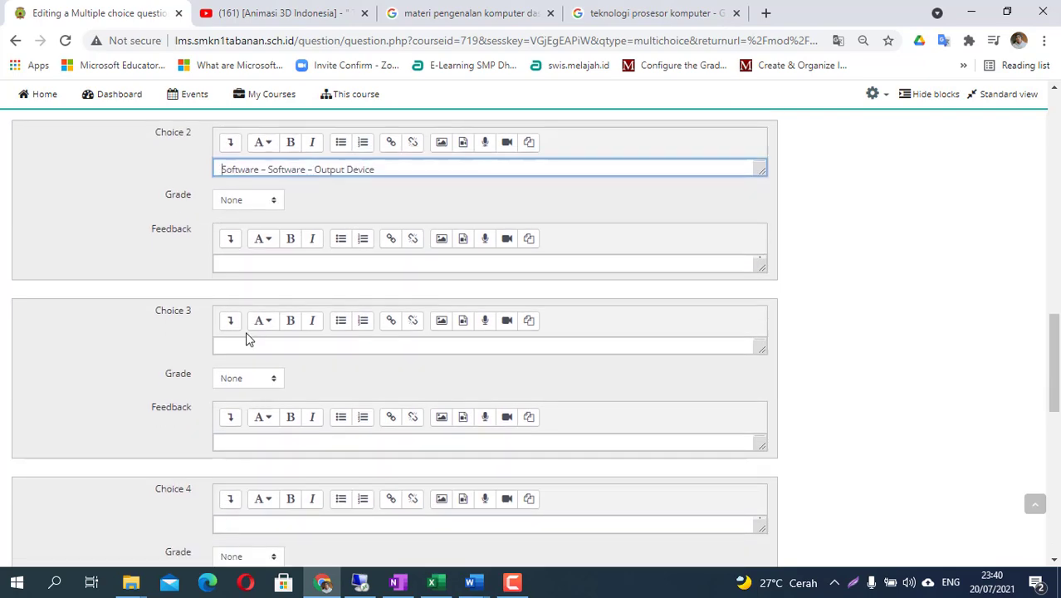
click(245, 345)
right_click(245, 346)
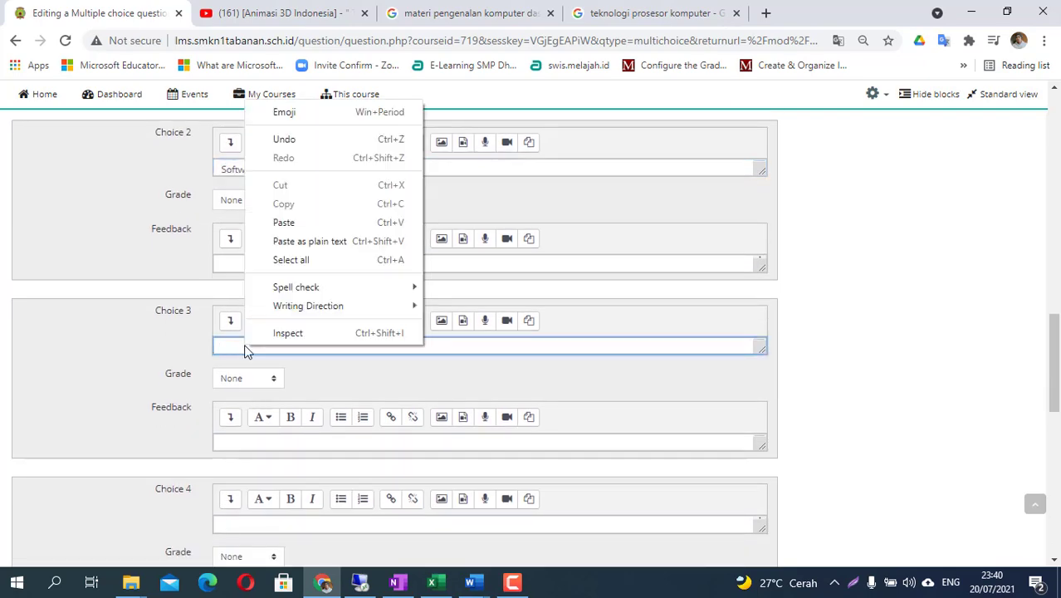
click(287, 221)
- Copy answer d, 'Proses – Hardware – Software', into Choice 4
key(alt+Tab)
scroll(390, 236, up, 1)
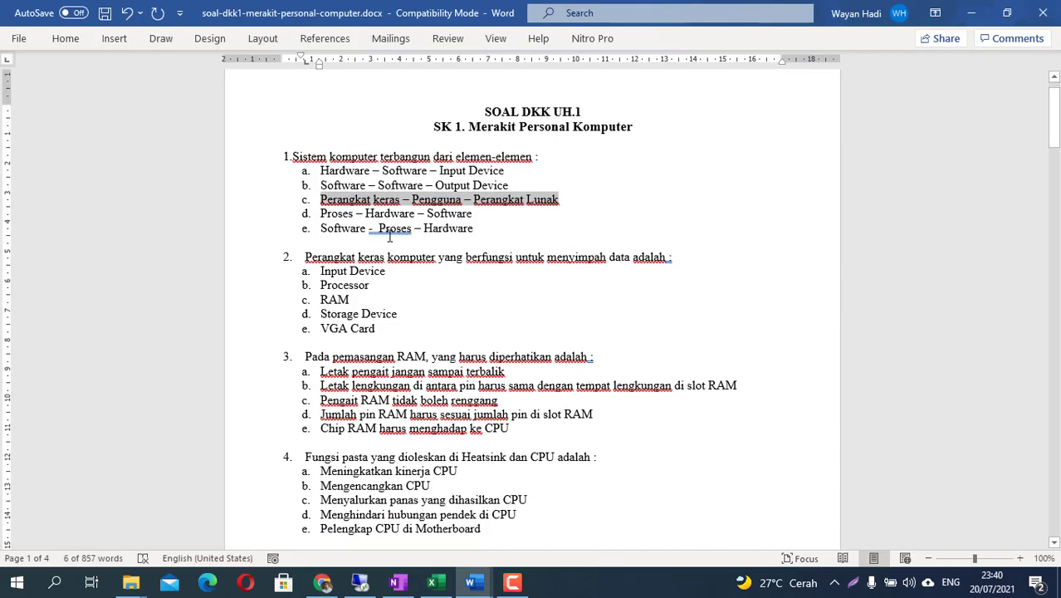
drag(322, 212, 475, 214)
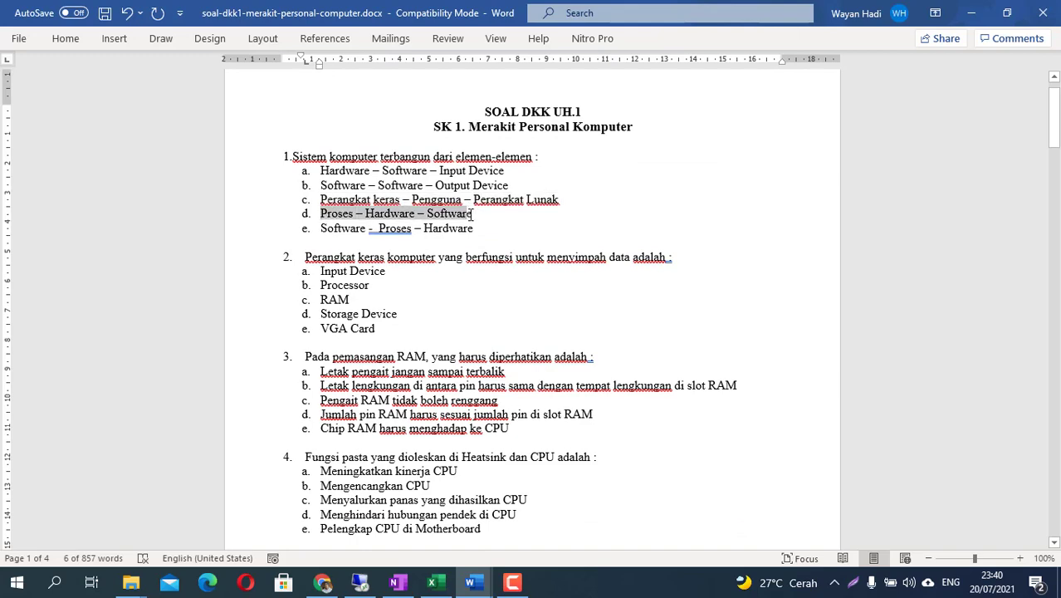
key(ctrl+c)
key(alt+Tab)
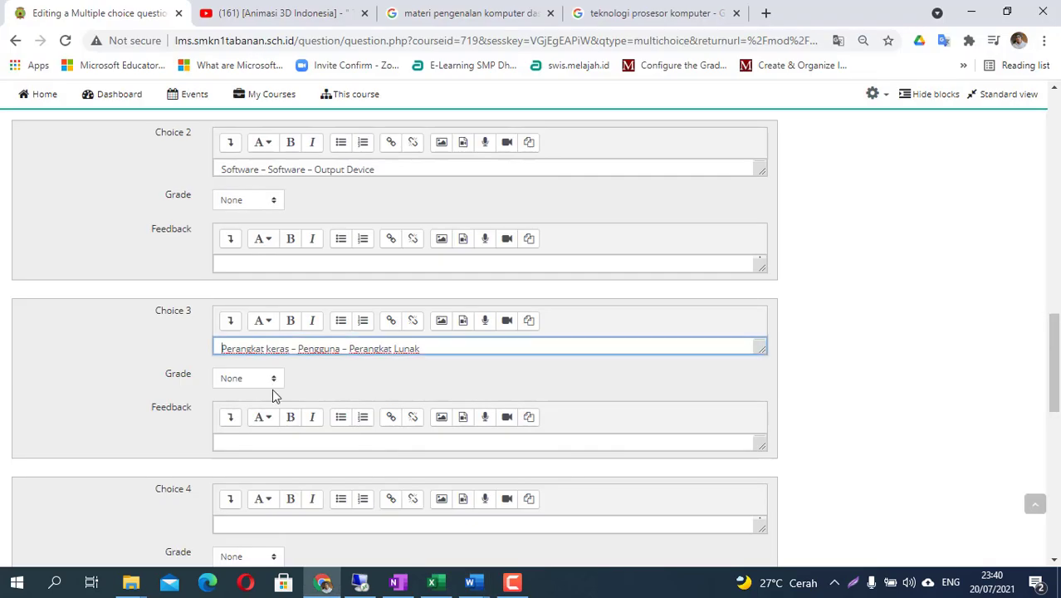
scroll(239, 466, down, 2)
click(235, 365)
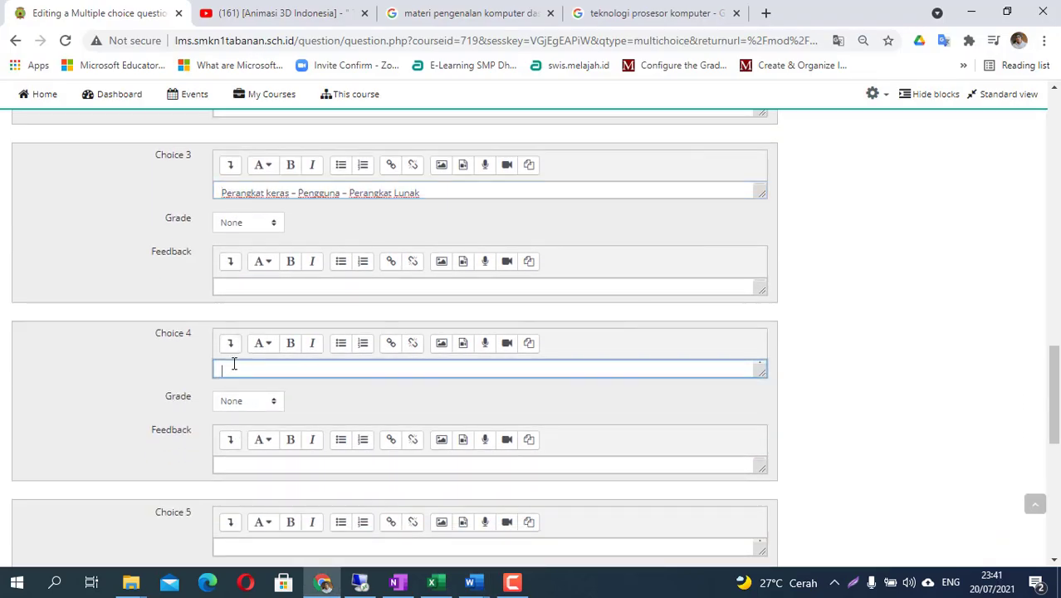
right_click(235, 363)
click(272, 240)
scroll(436, 345, down, 2)
scroll(435, 346, up, 2)
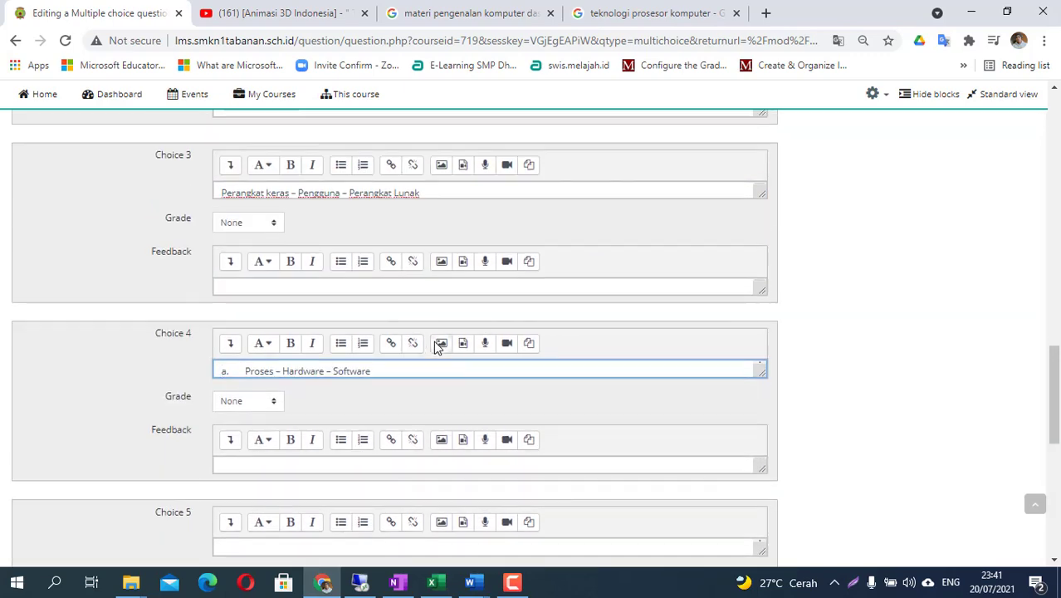
- Copy answer e, 'Software - Proses – Hardware', into Choice 5
key(alt+Tab)
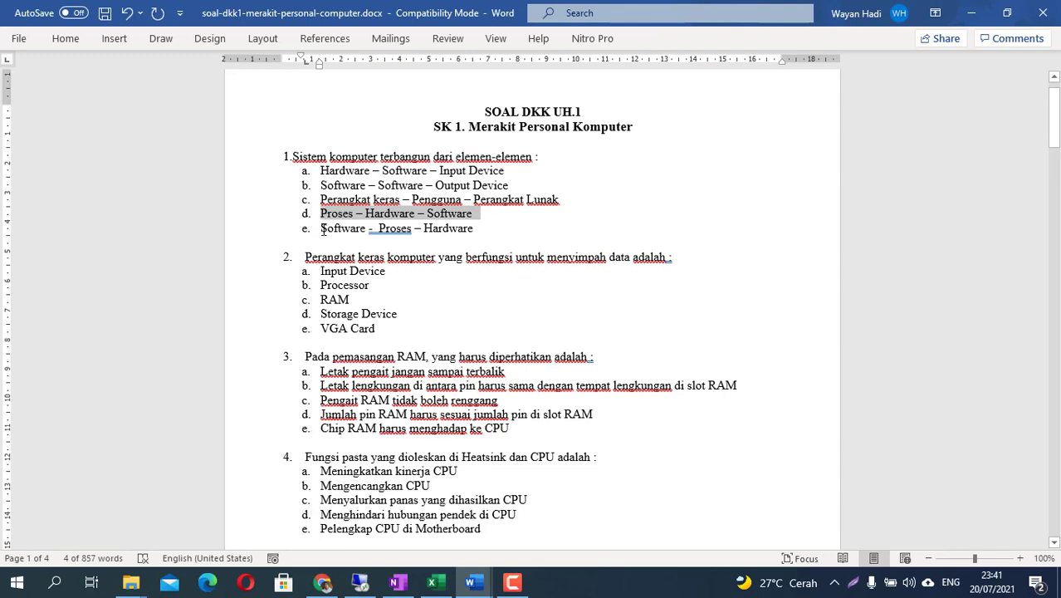
drag(323, 229, 478, 229)
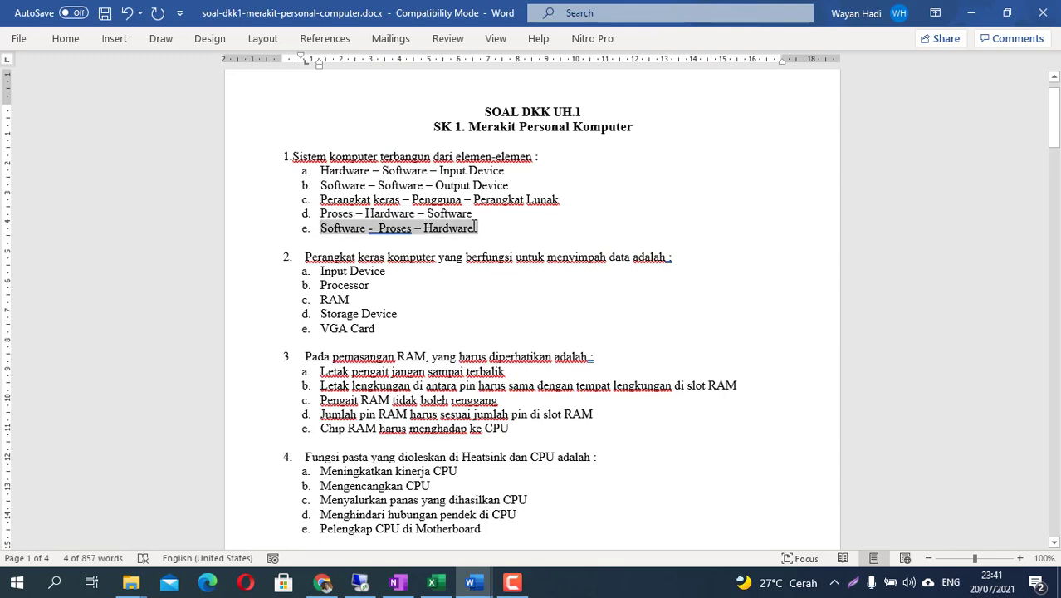
key(alt+Tab)
scroll(245, 419, down, 2)
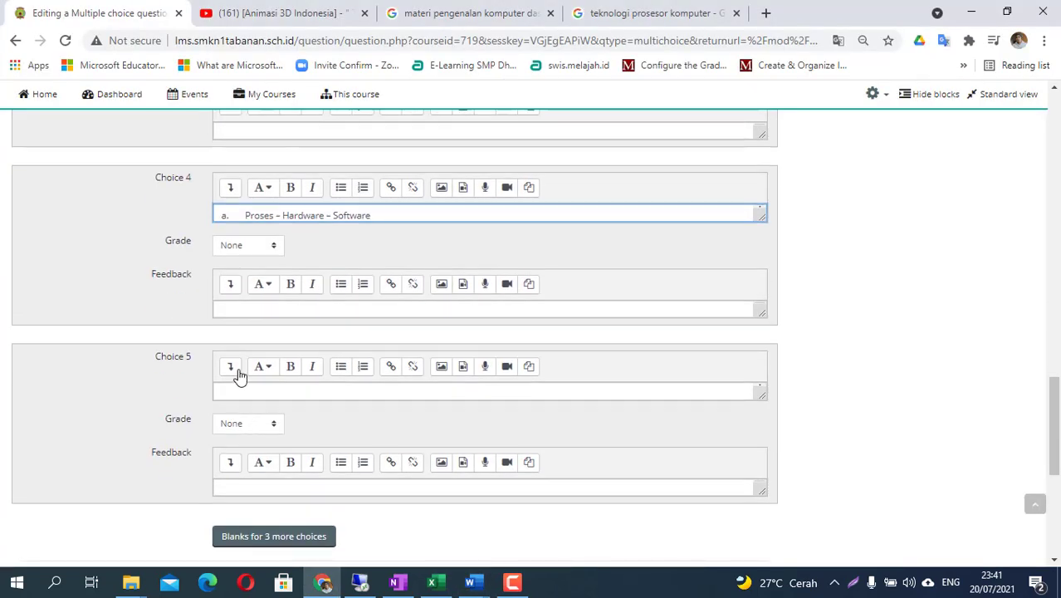
click(244, 390)
right_click(244, 390)
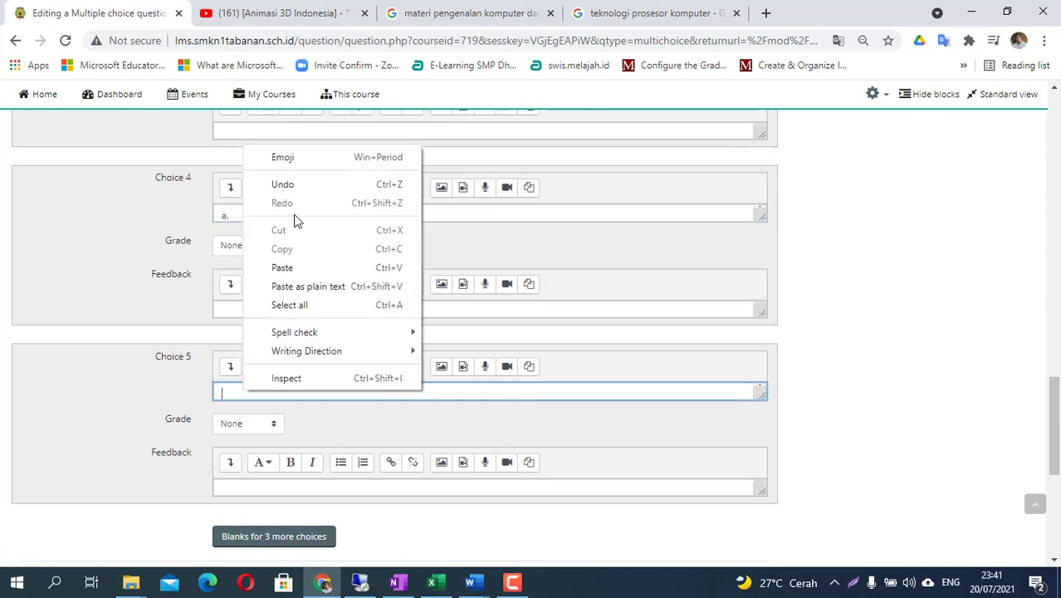
click(283, 267)
- Delete the leftover 'a.' prefixes from Choice 5 and Choice 4
drag(244, 393, 255, 393)
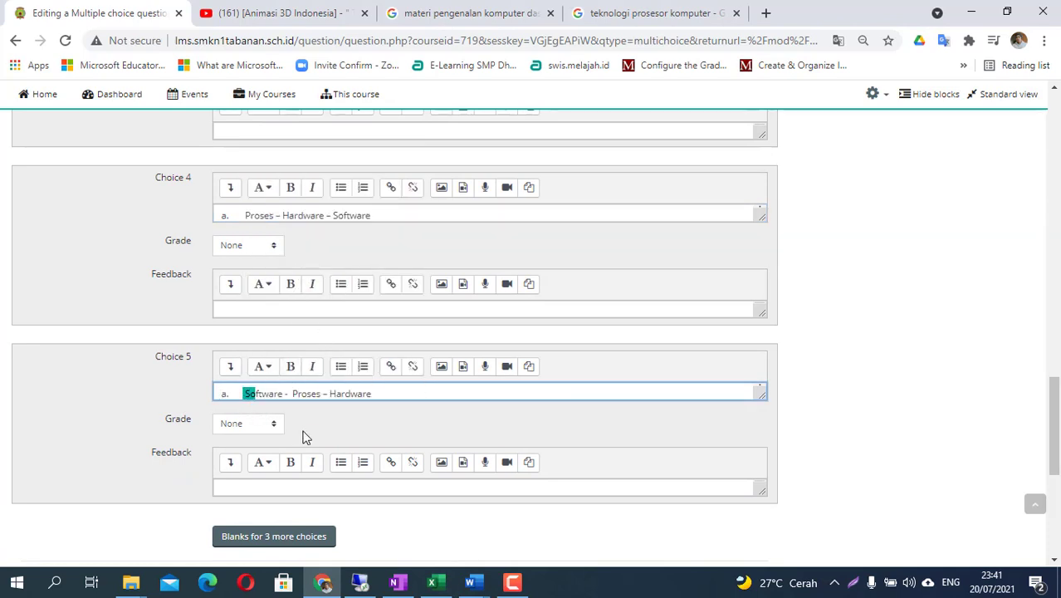
key(Left)
key(BackSpace)
key(BackSpace)
key(BackSpace)
key(BackSpace)
key(BackSpace)
key(BackSpace)
key(BackSpace)
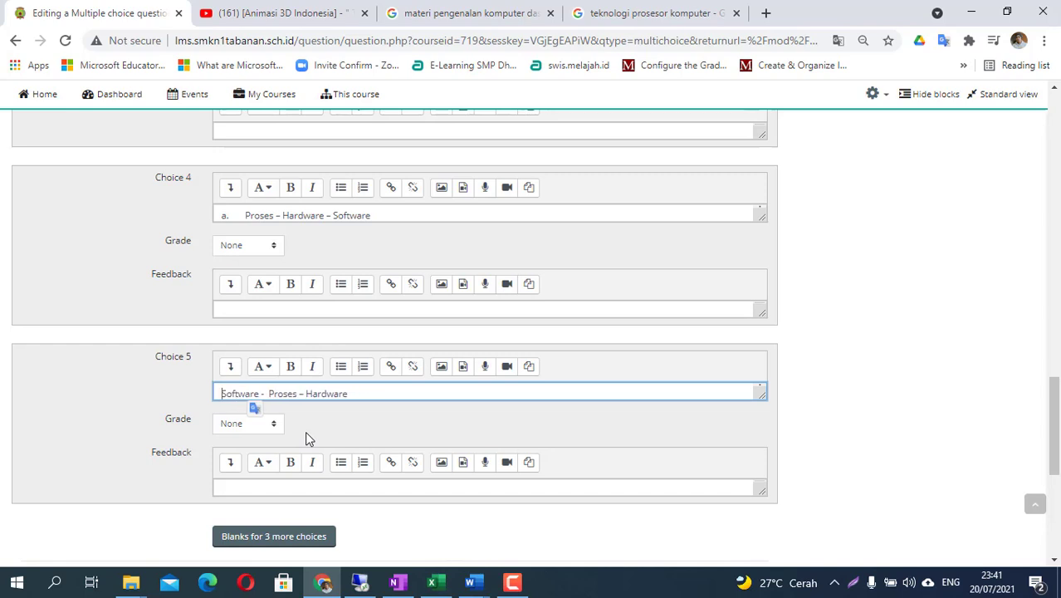
click(244, 215)
key(BackSpace)
key(BackSpace)
key(BackSpace)
key(BackSpace)
key(BackSpace)
key(BackSpace)
key(BackSpace)
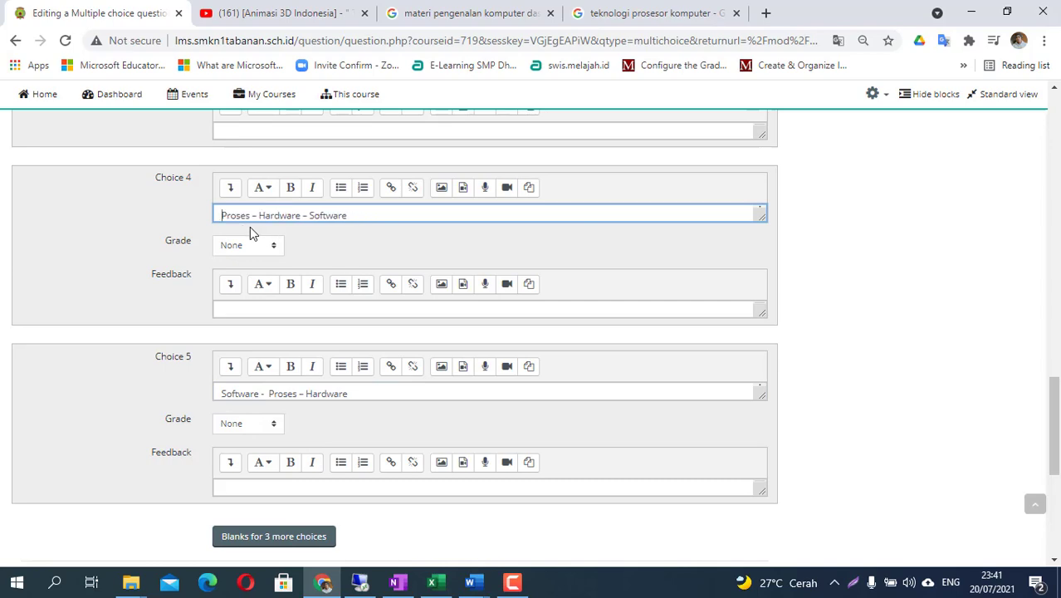
- Reselect answer line c in the Word document, then go back to the Moodle form
key(alt+Tab)
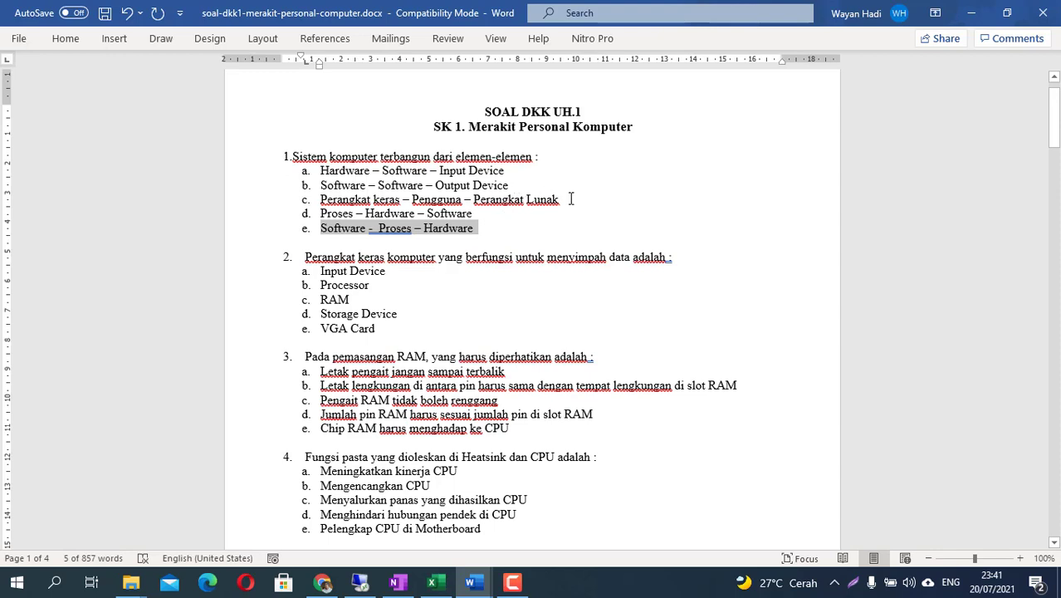
drag(572, 201, 332, 200)
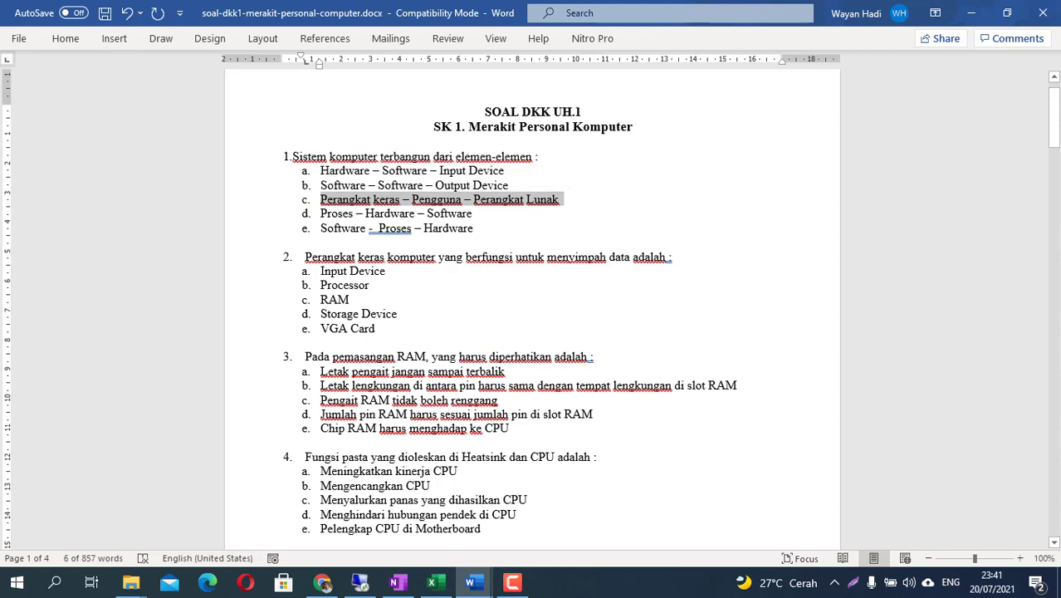
click(324, 587)
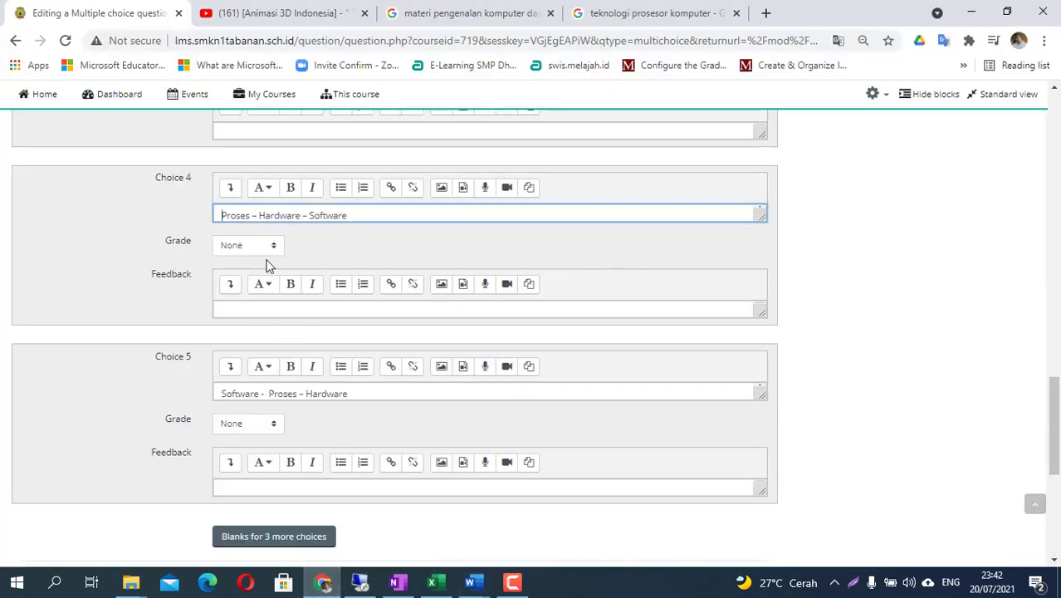
scroll(266, 262, up, 3)
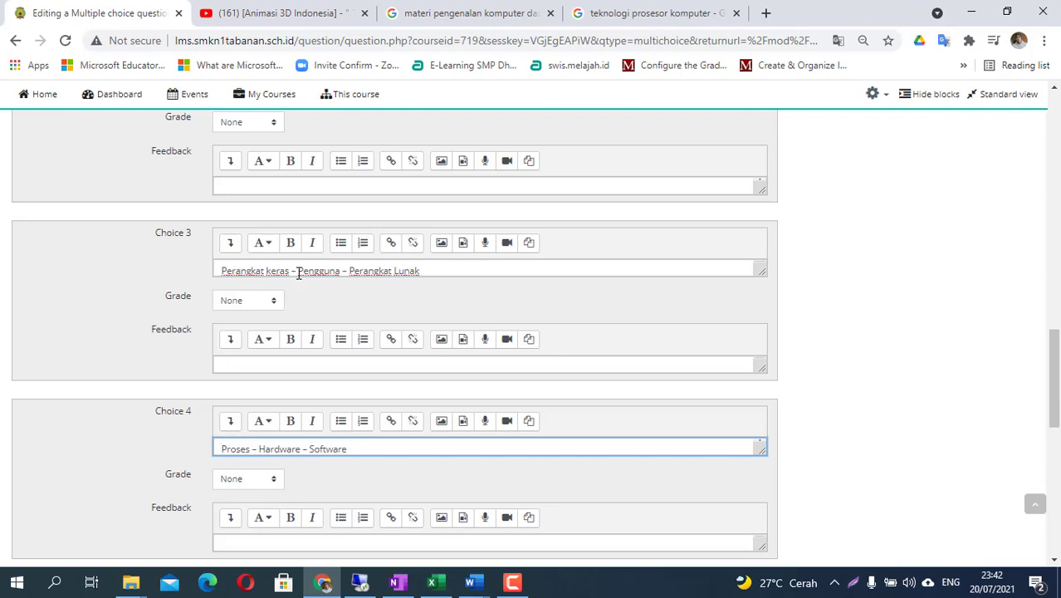
- Grade Choice 3, 'Perangkat keras – Pengguna – Perangkat Lunak', at 100%
click(253, 304)
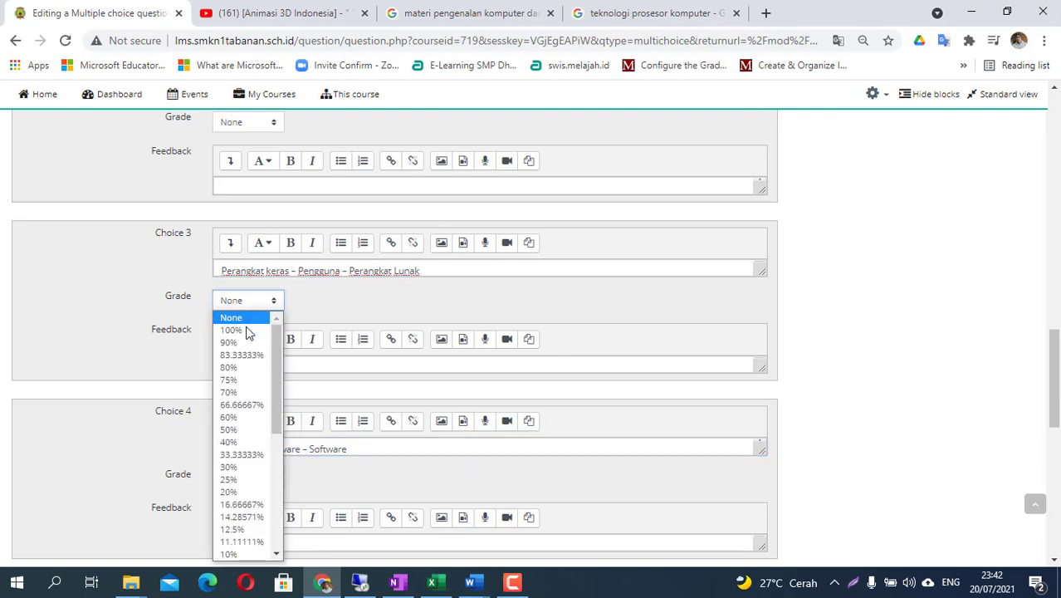
click(232, 331)
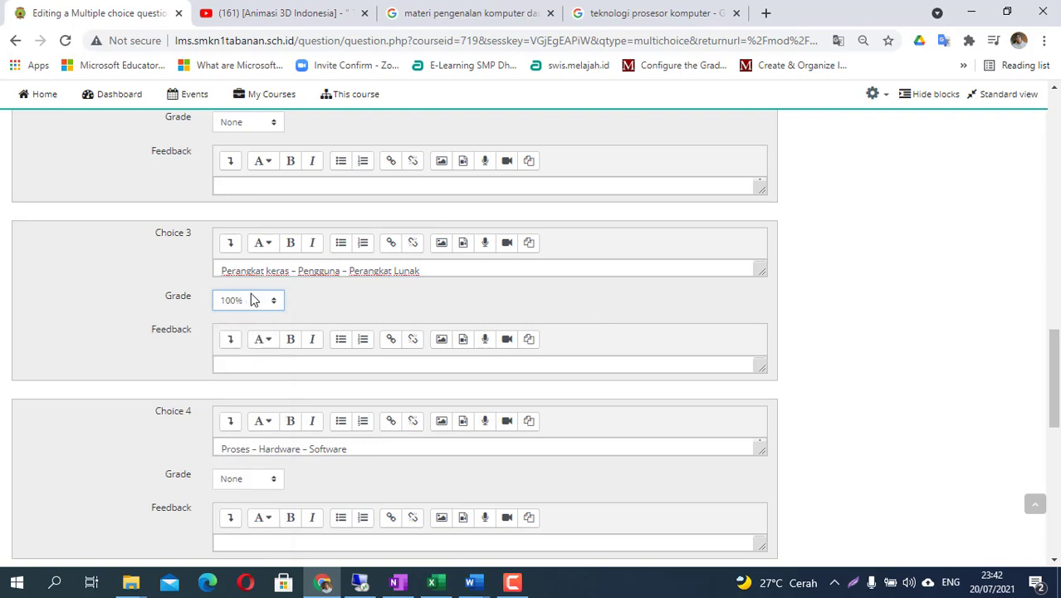
click(239, 365)
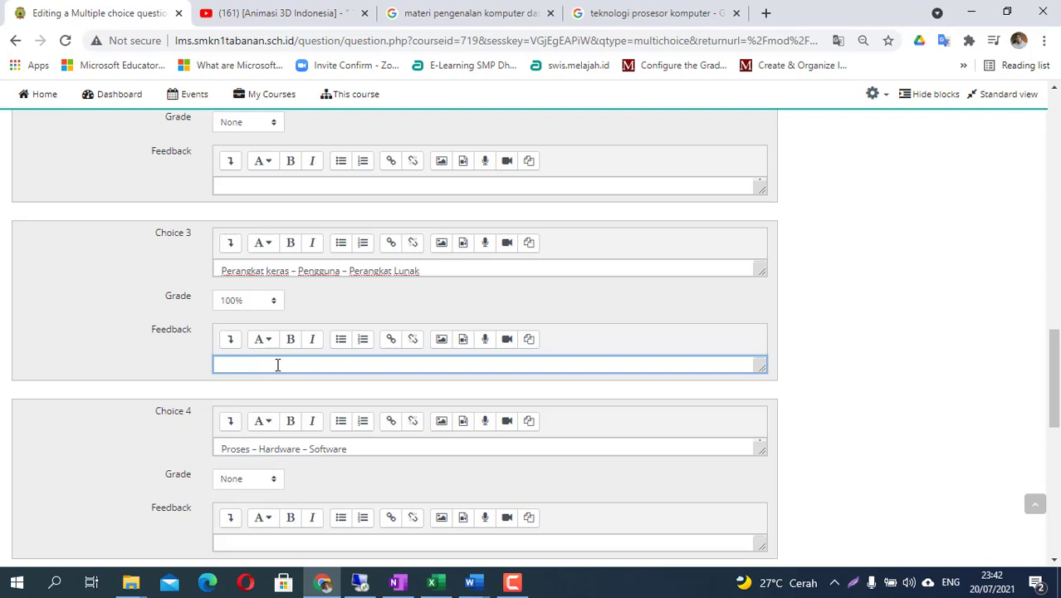
scroll(258, 299, up, 1)
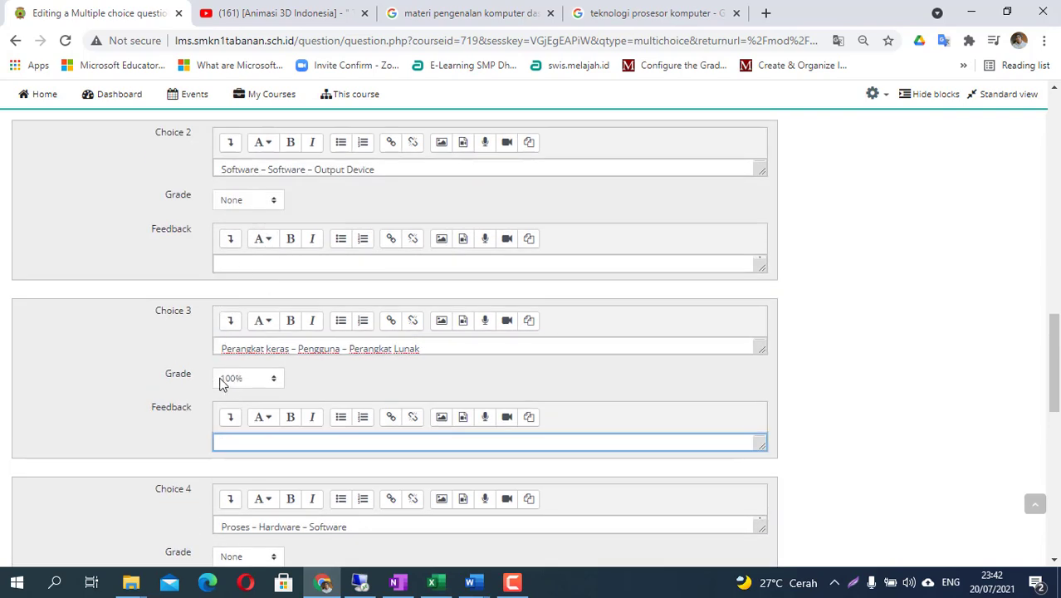
scroll(360, 332, up, 7)
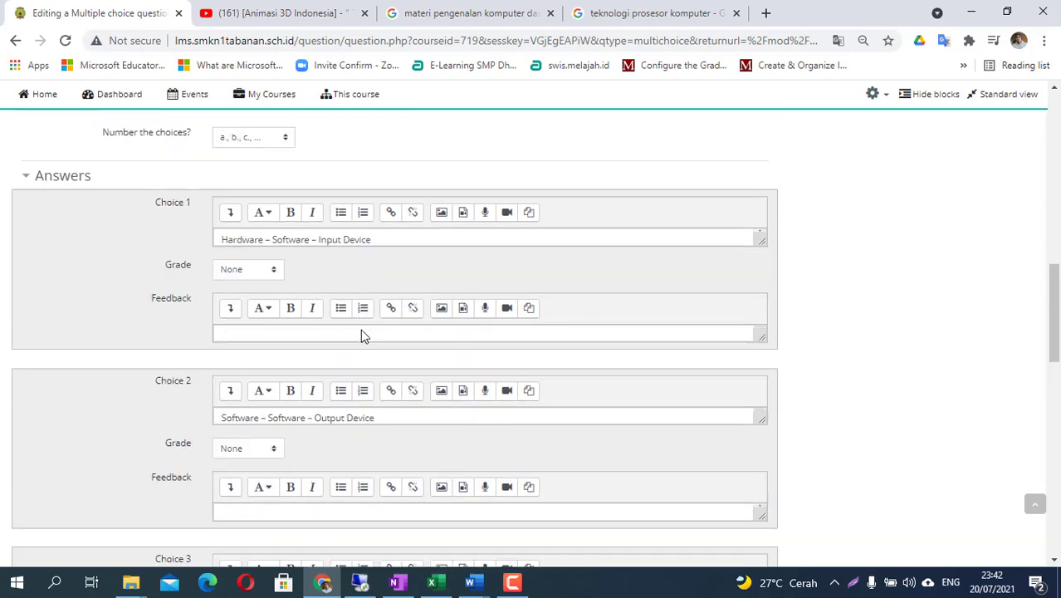
scroll(361, 329, up, 2)
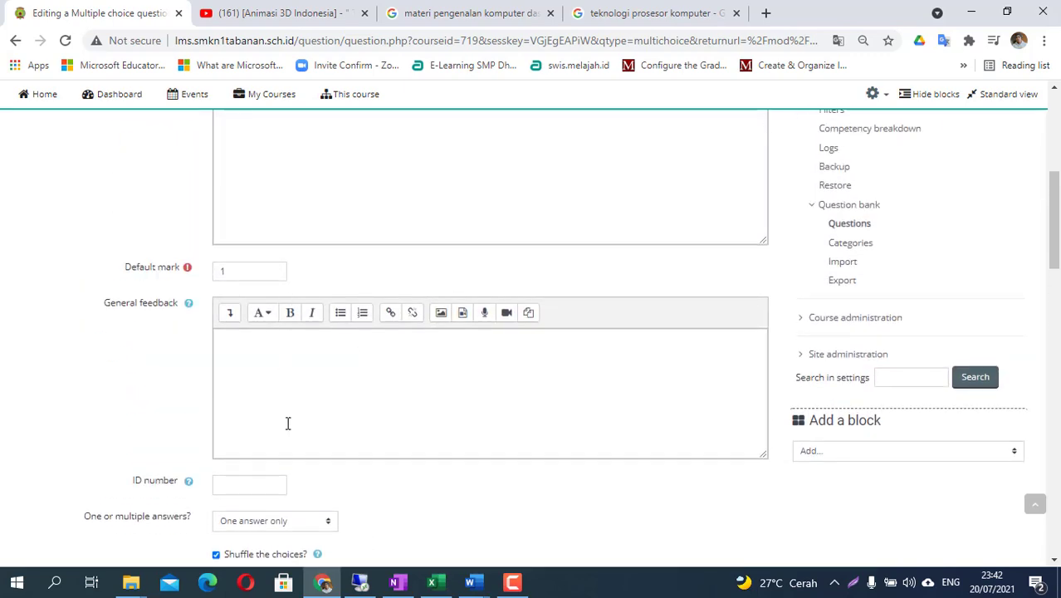
scroll(286, 424, down, 2)
scroll(290, 449, down, 9)
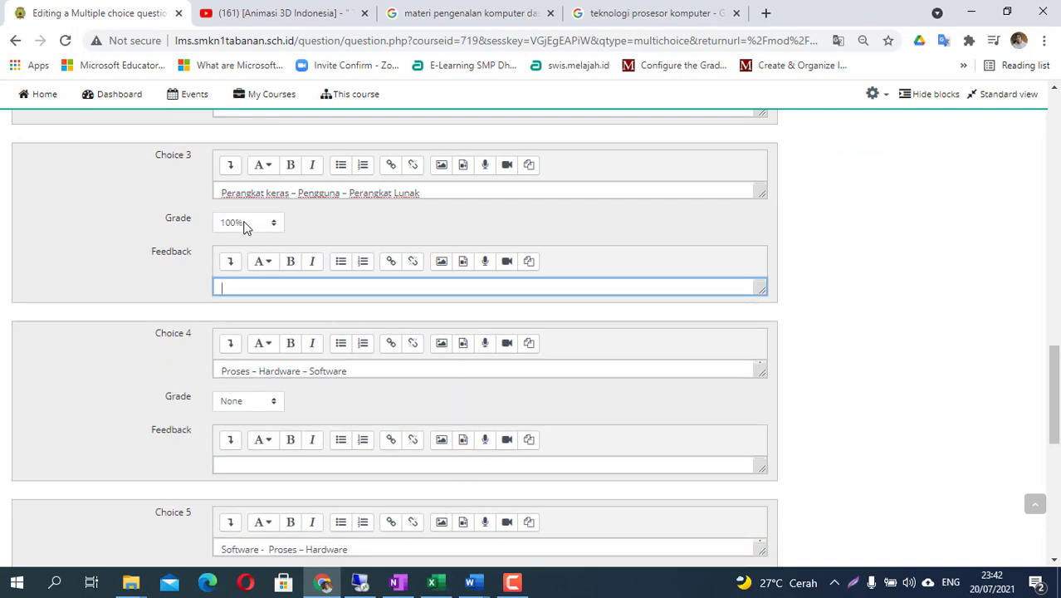
scroll(354, 348, down, 5)
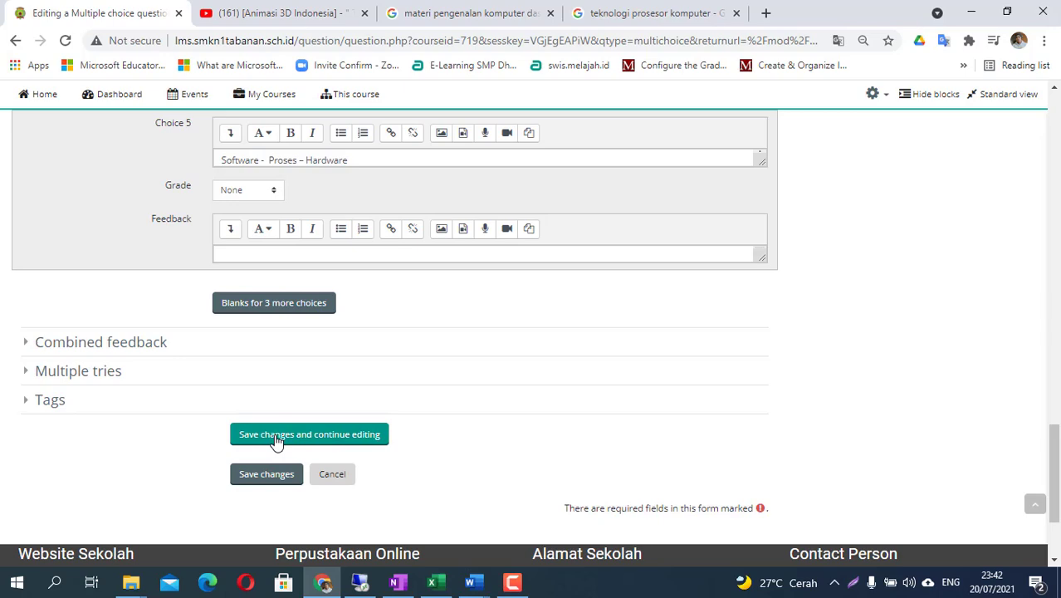
- Save 'pertemuan 1. soal 1' so it appears as question 1 of Quizz Pengenalan Komputer
click(276, 440)
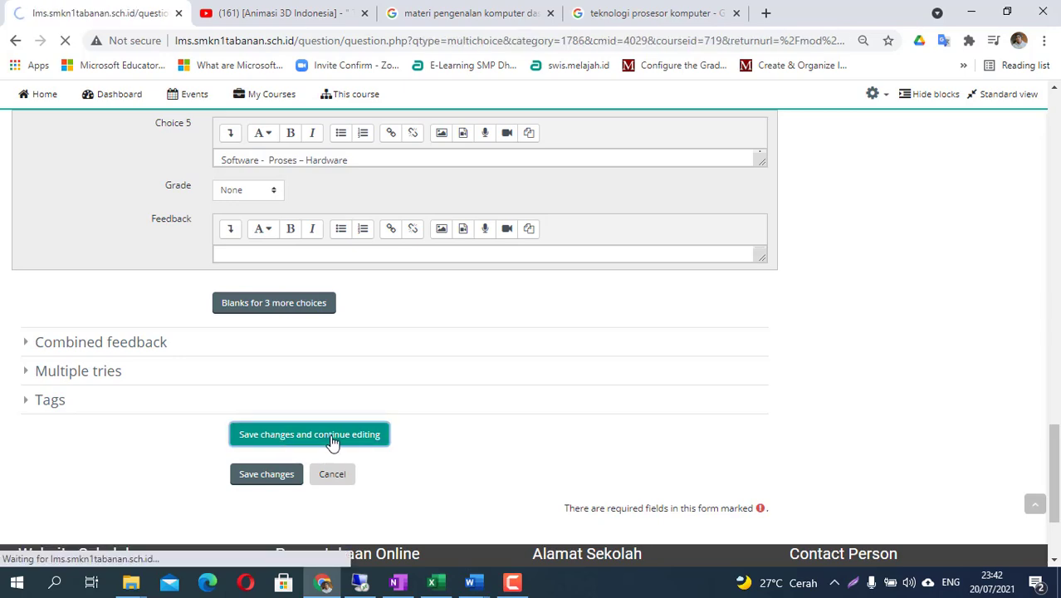
scroll(349, 362, down, 15)
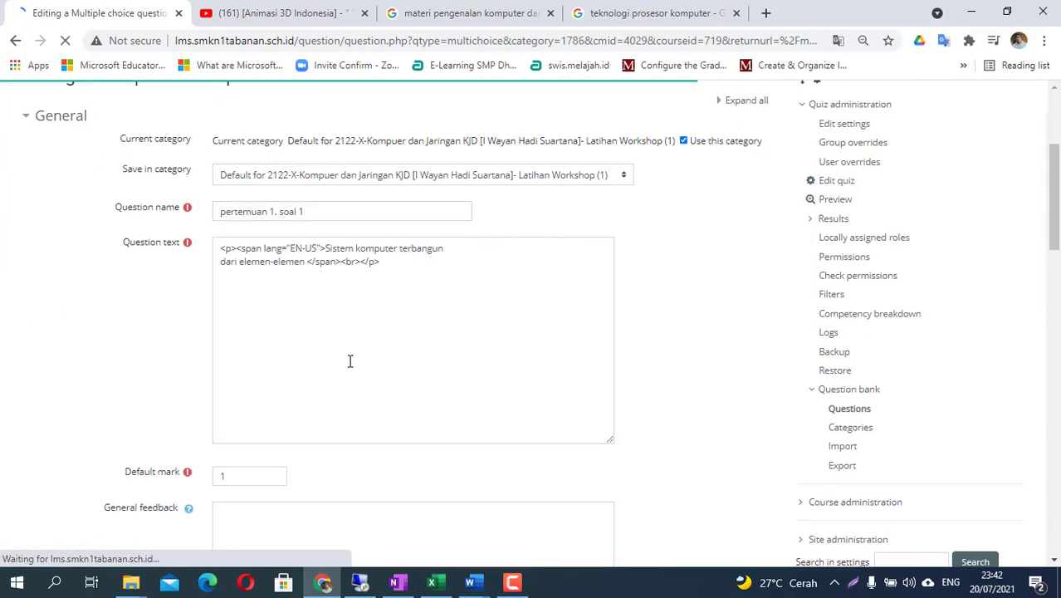
scroll(348, 363, down, 8)
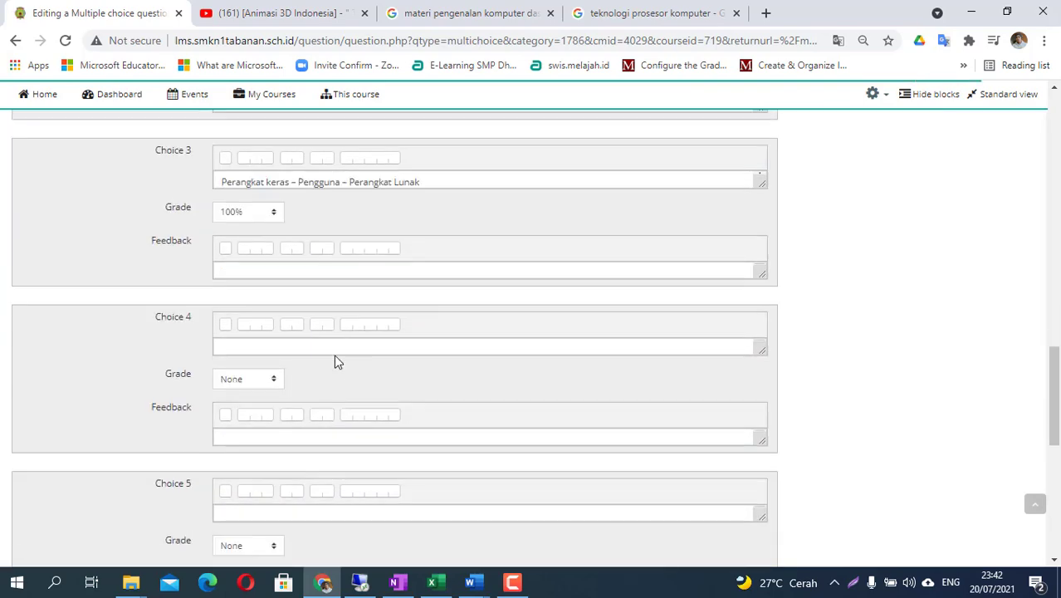
scroll(268, 435, down, 4)
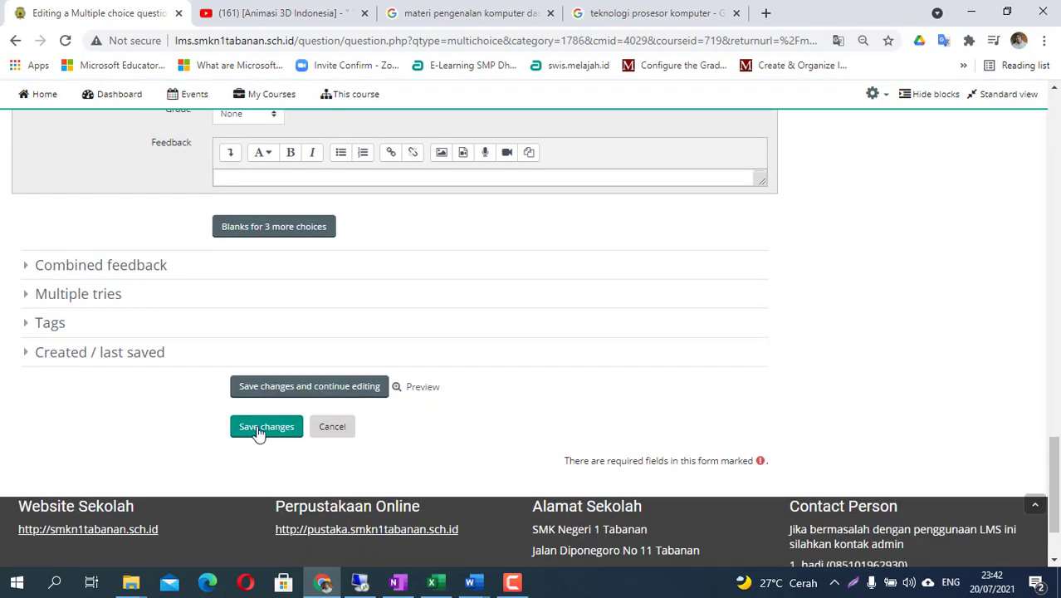
click(270, 433)
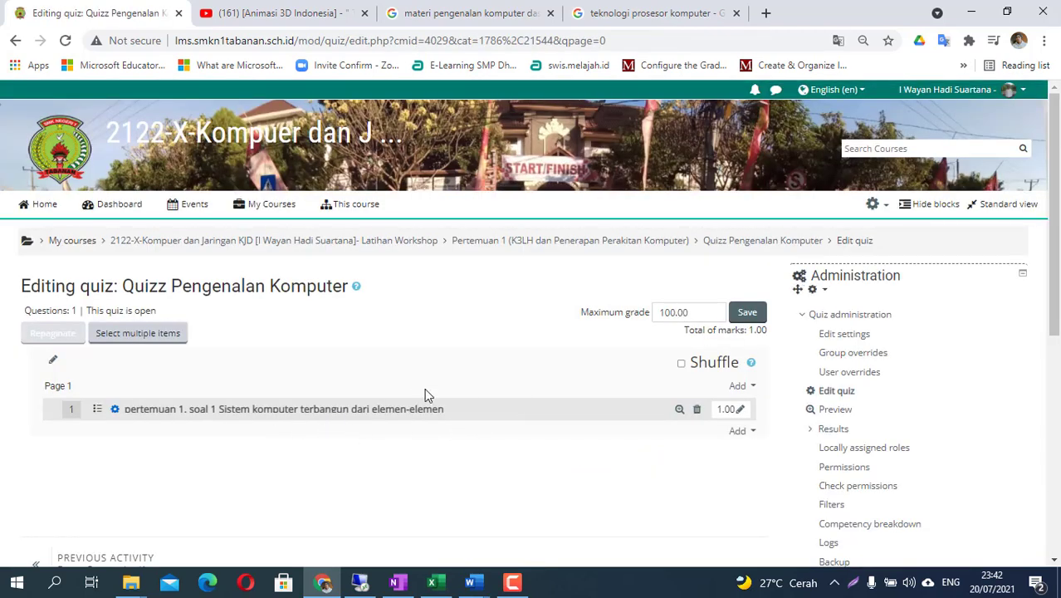
click(748, 432)
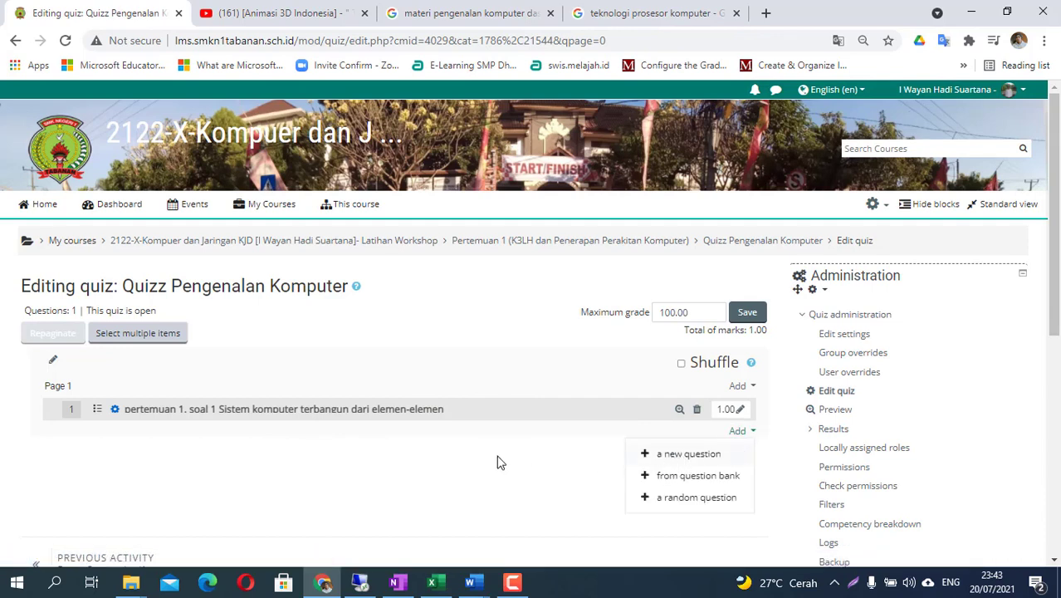
key(Escape)
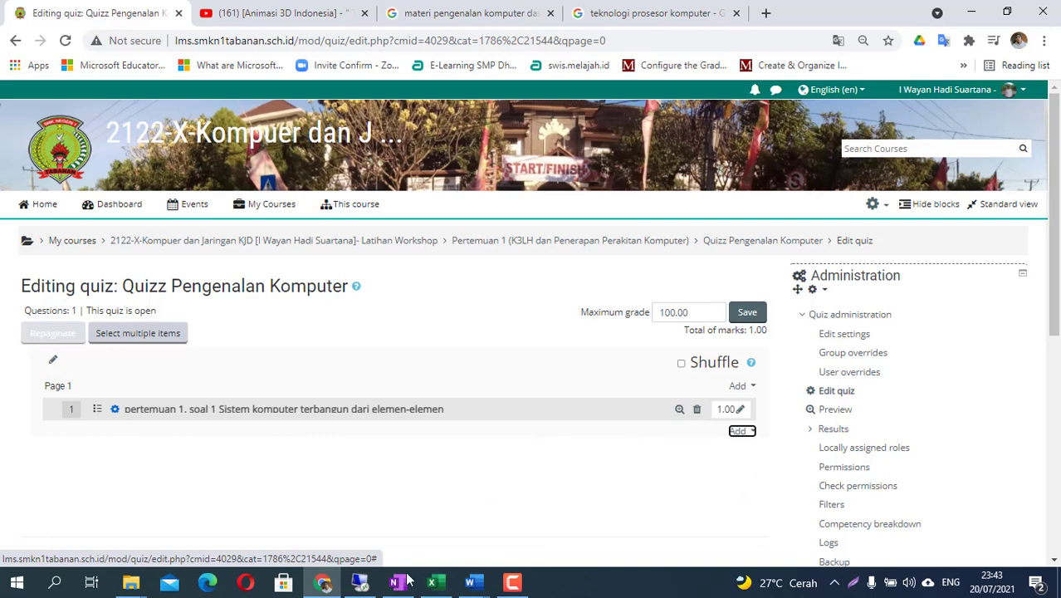
- Check the 'Menambahkan Soal dari inport Exam View' step in OneNote, then bring up the ExamView bank folder
mouse_move(369, 588)
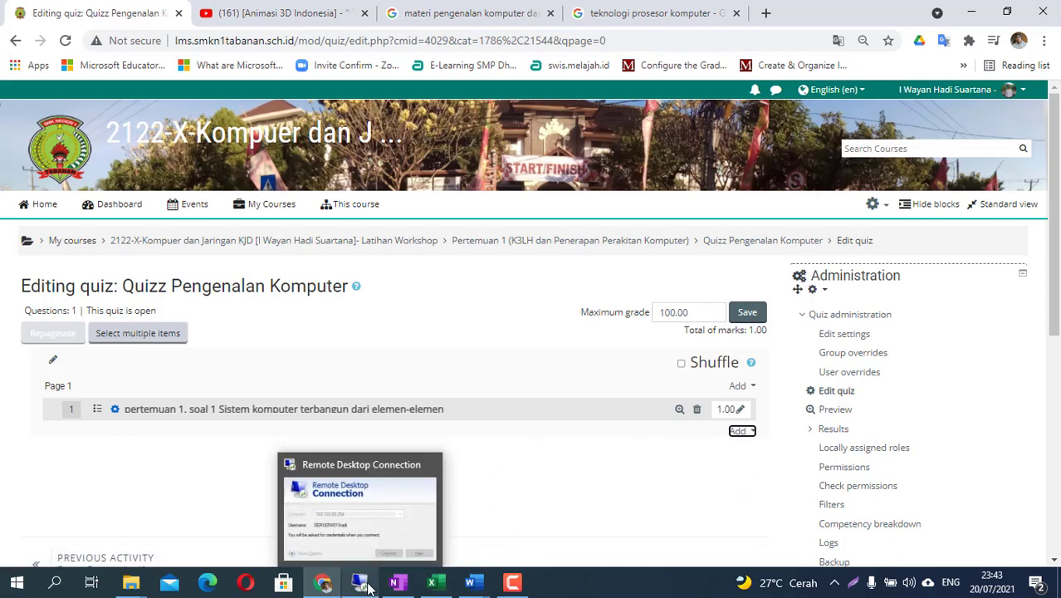
click(397, 582)
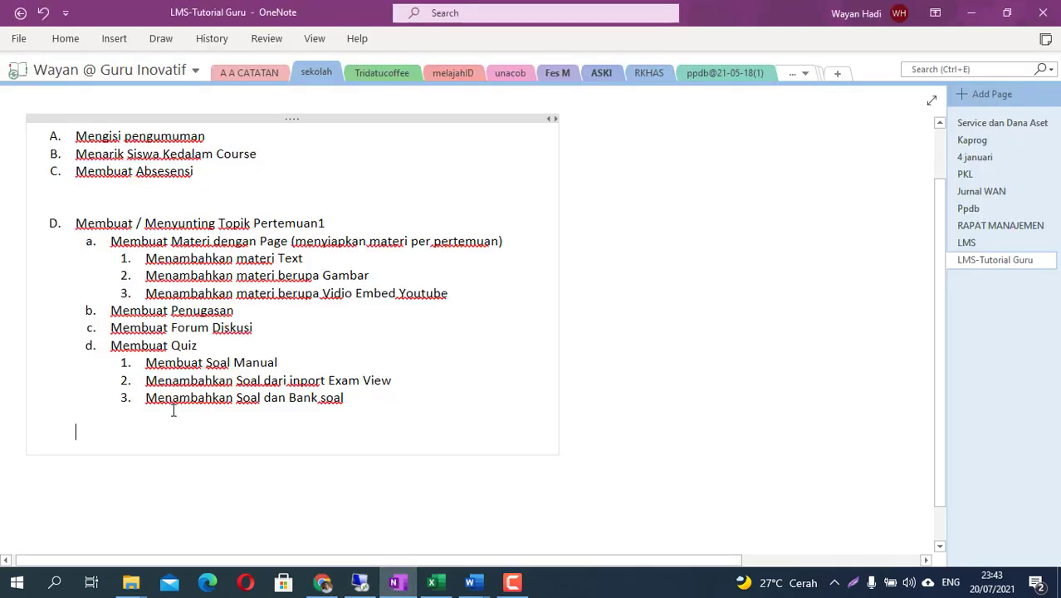
drag(153, 380, 391, 374)
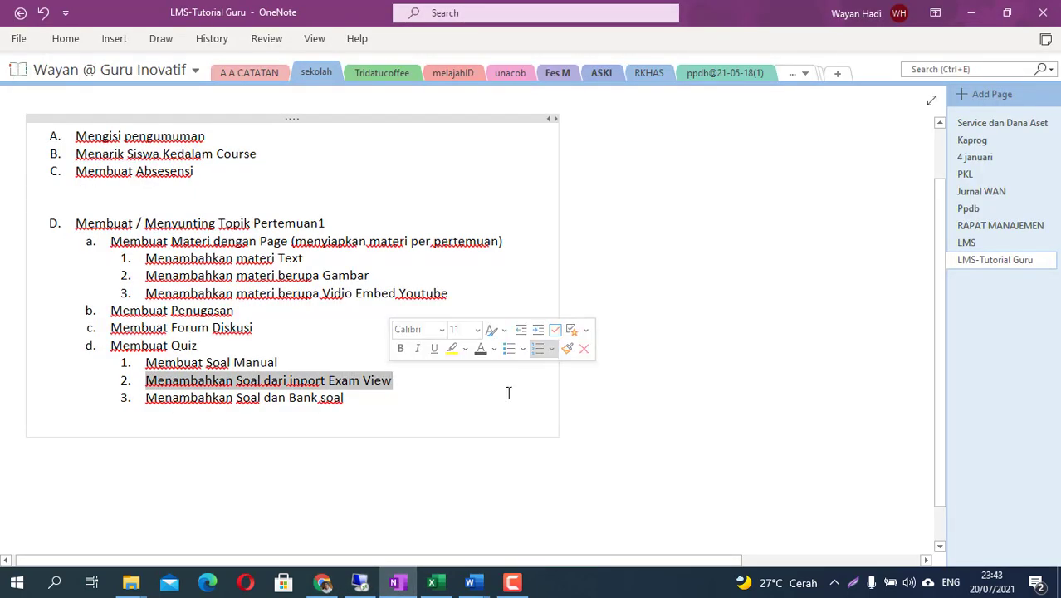
click(491, 417)
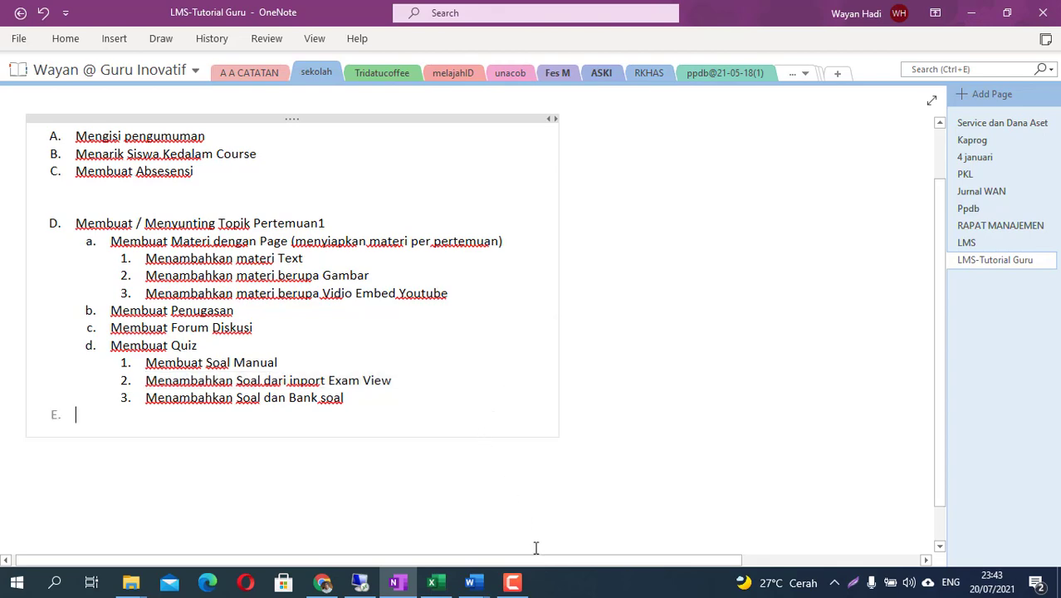
mouse_move(131, 582)
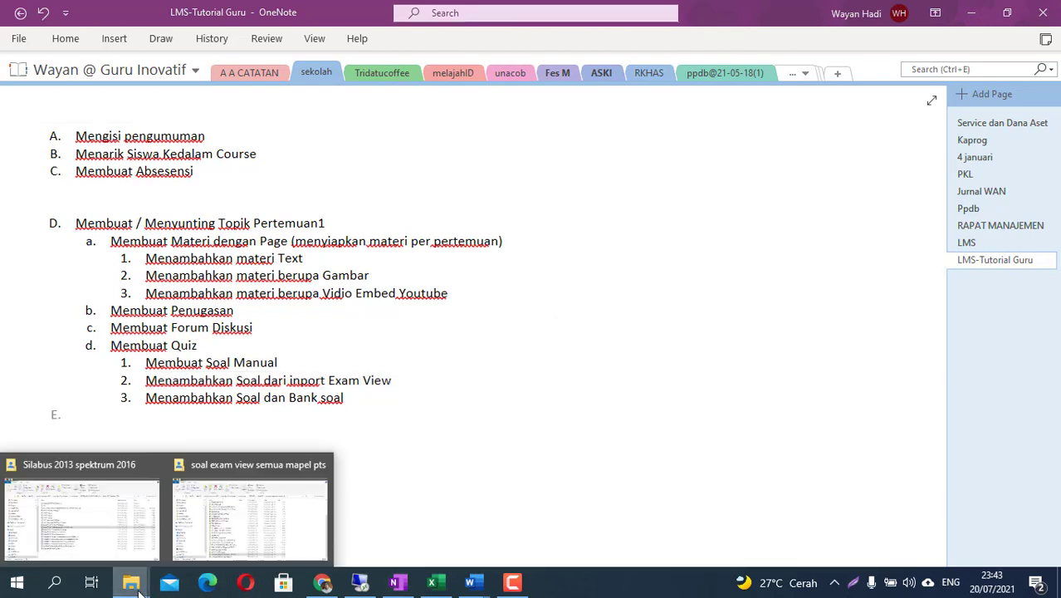
click(212, 523)
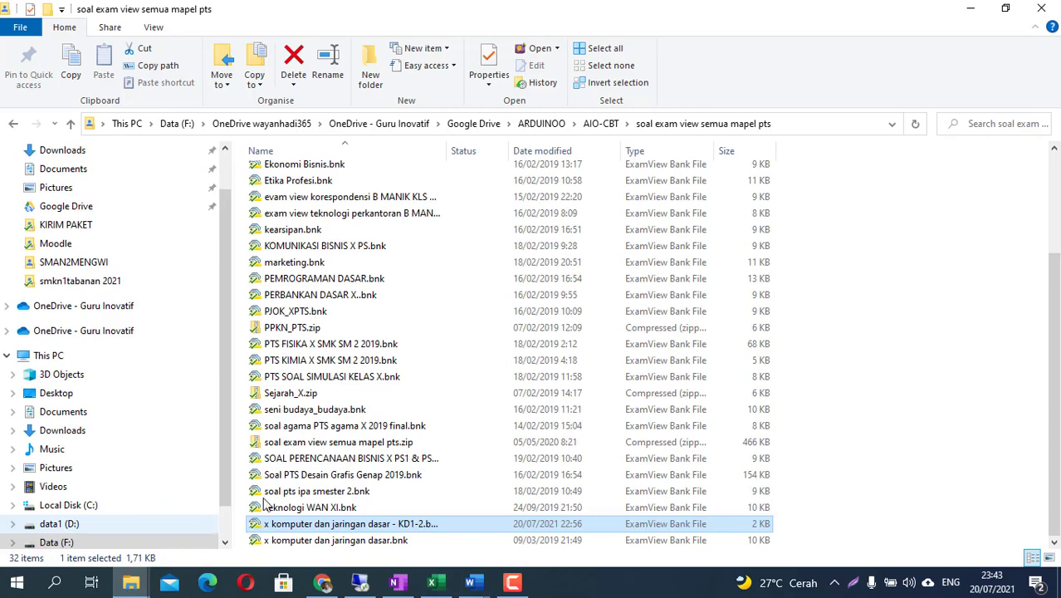
- Open 'x komputer dan jaringan dasar - KD1-2.bnk' and scroll through its five questions
double_click(339, 527)
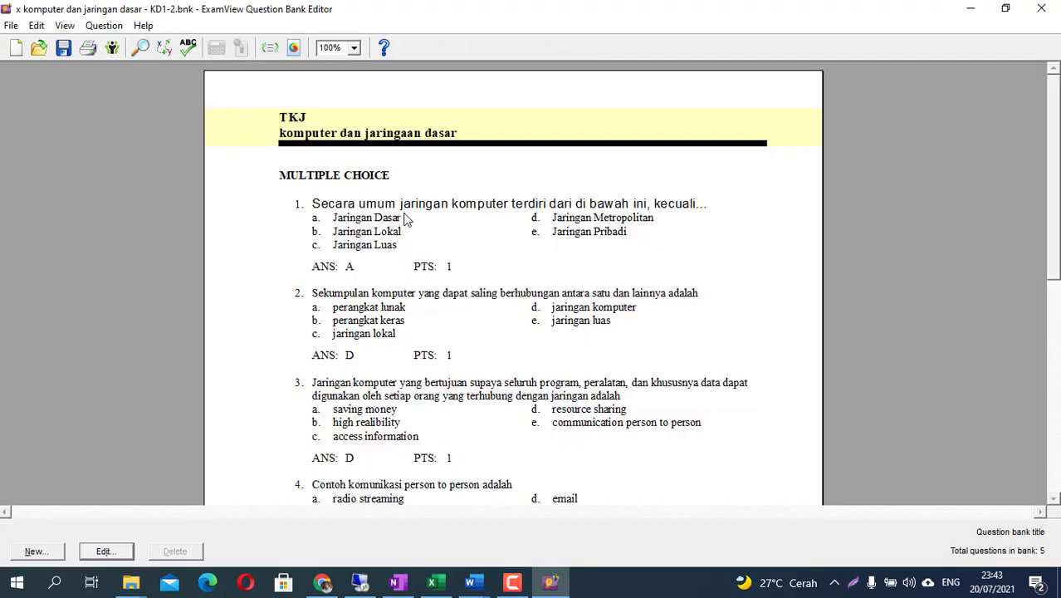
scroll(393, 277, down, 3)
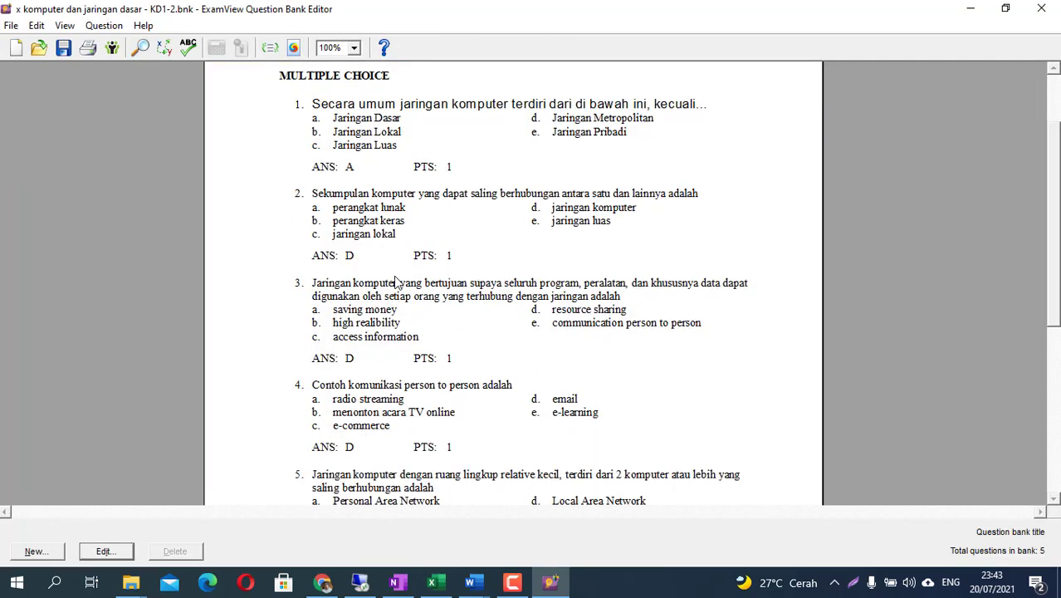
scroll(396, 282, down, 3)
scroll(395, 275, up, 6)
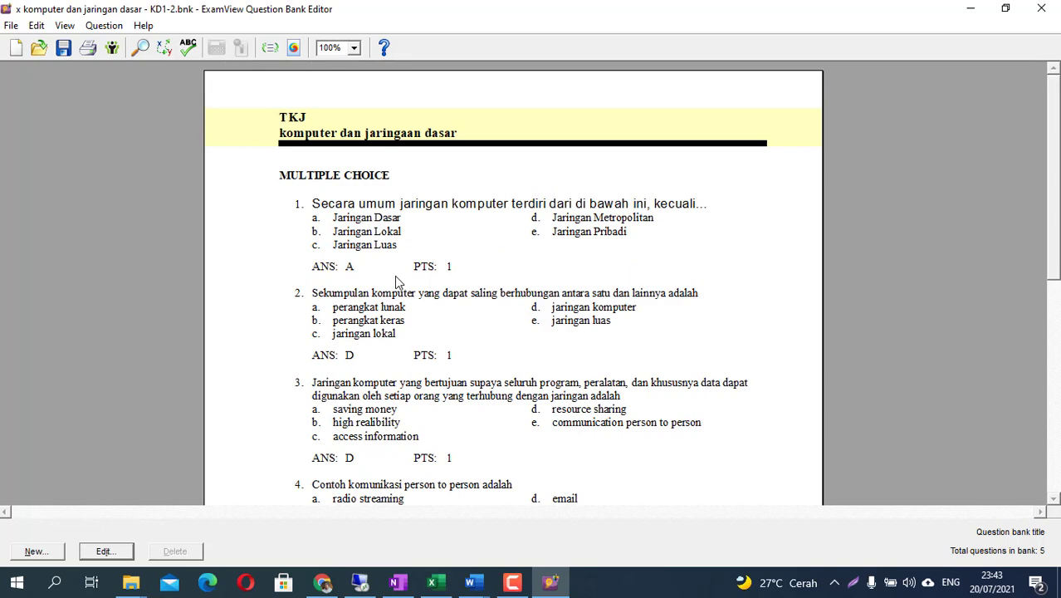
scroll(372, 283, down, 6)
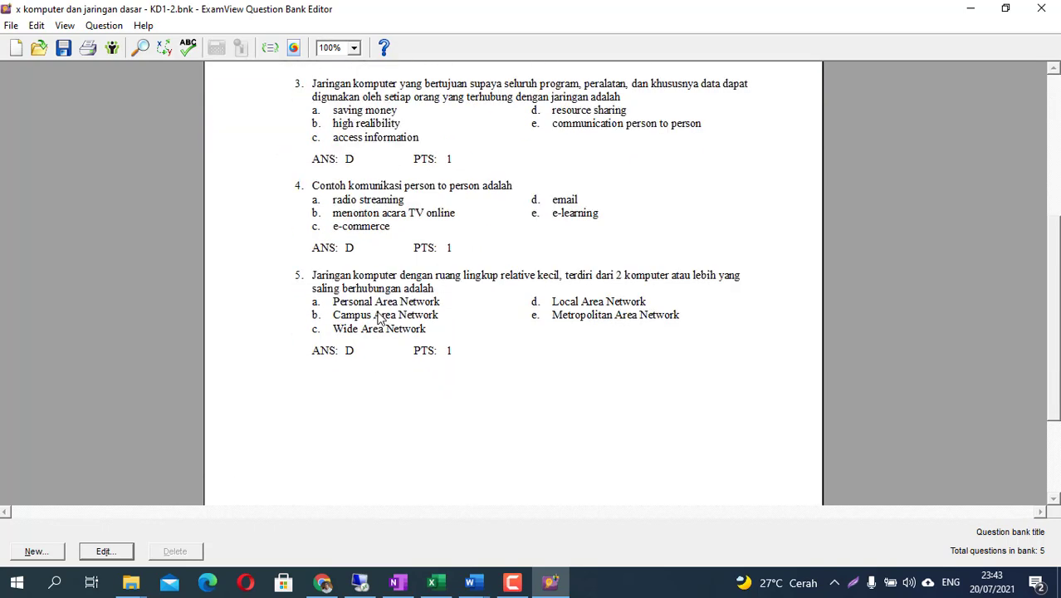
scroll(381, 321, up, 2)
scroll(379, 321, up, 4)
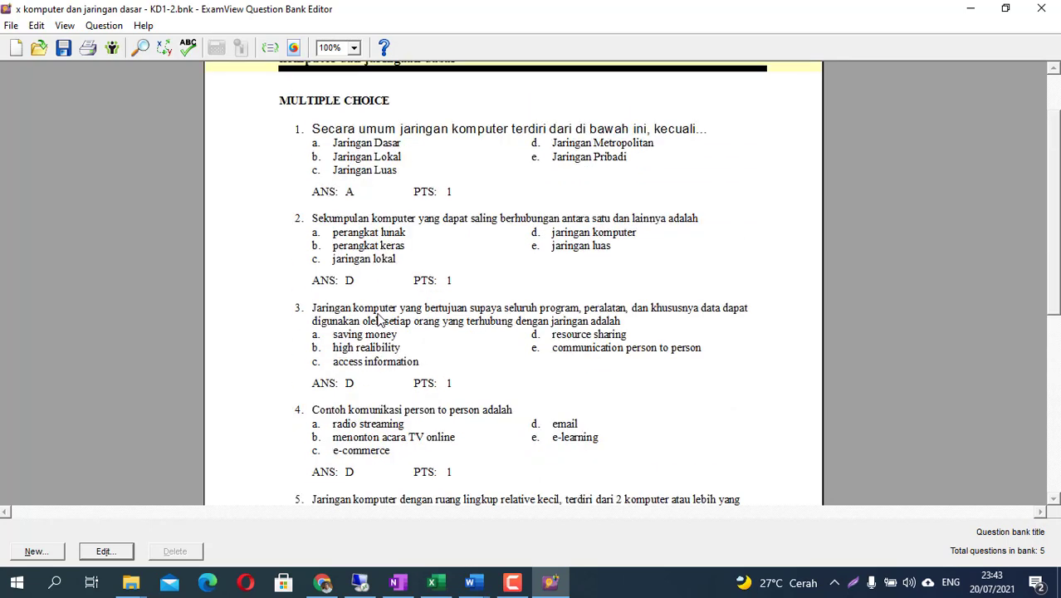
- Inspect question 1 in the editor, then open the File menu toward Export
double_click(359, 235)
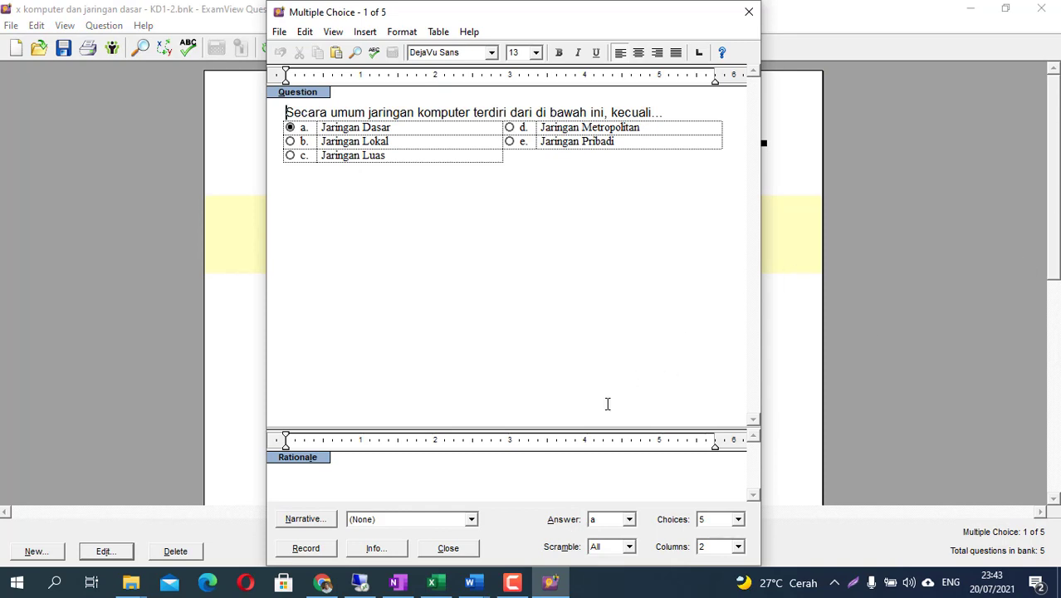
click(450, 549)
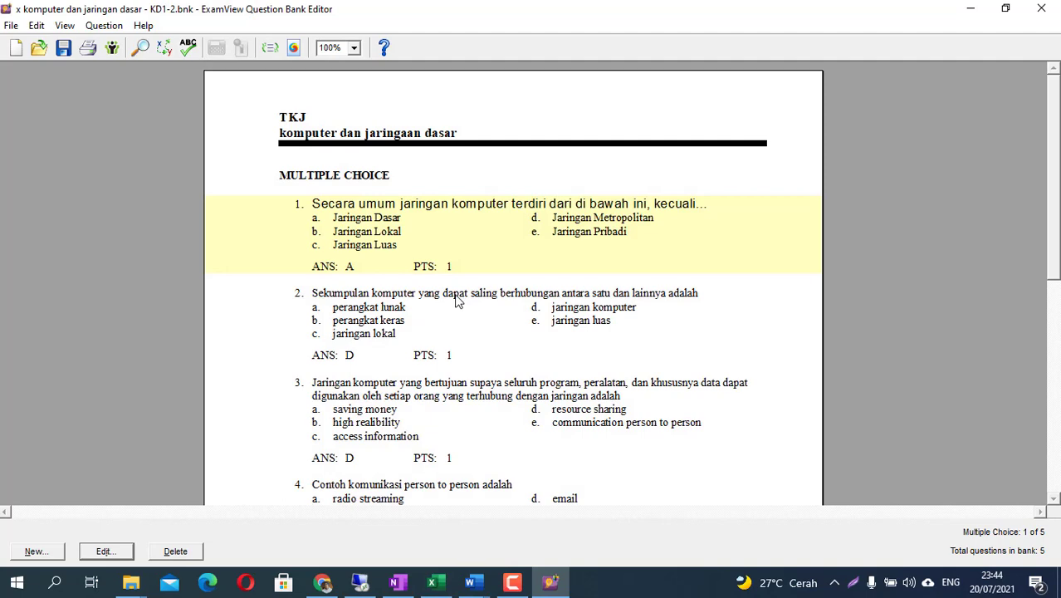
click(322, 582)
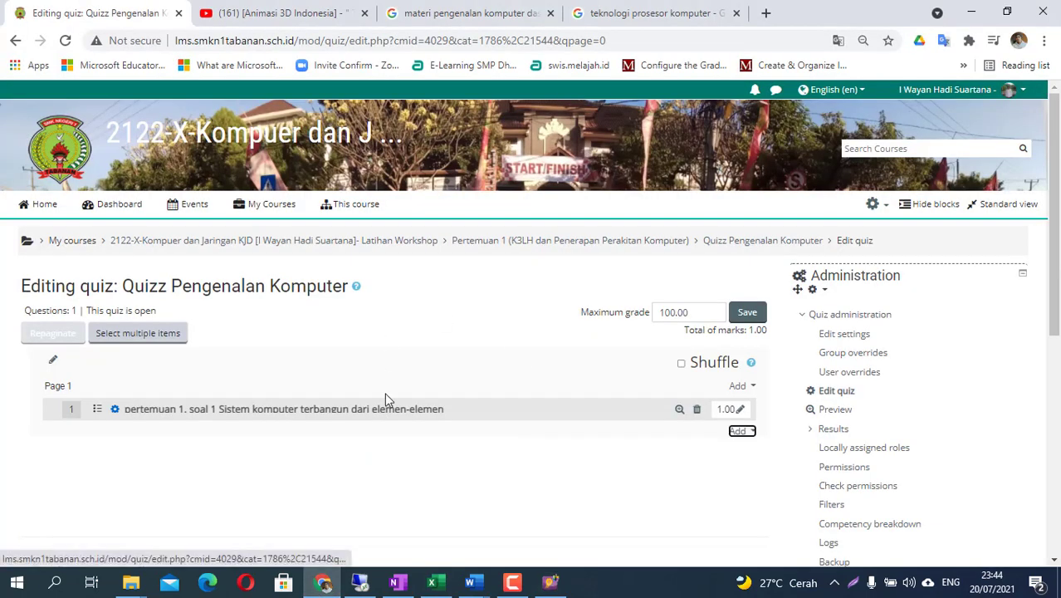
click(551, 582)
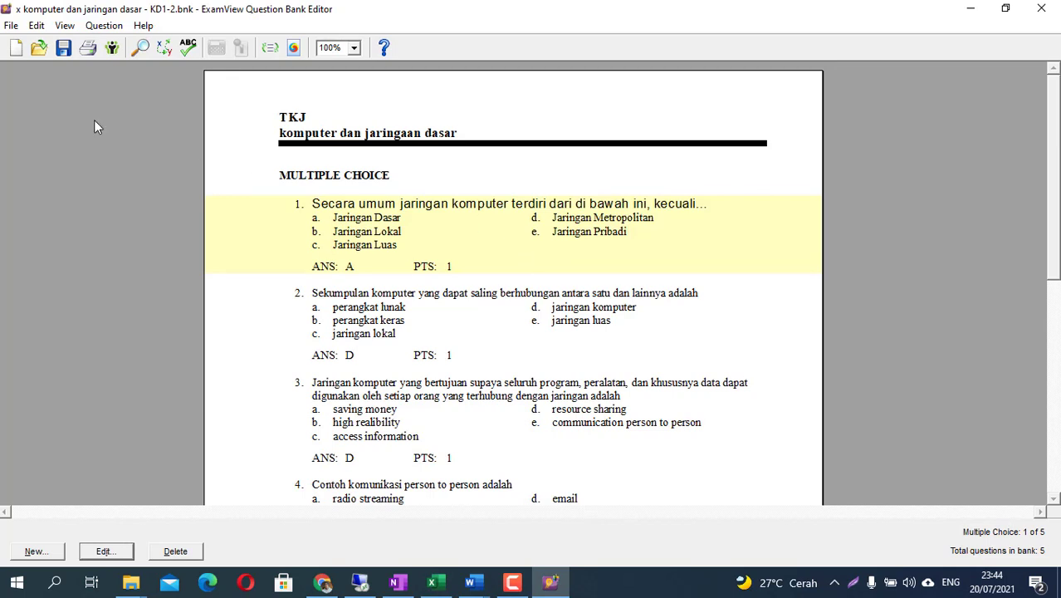
click(10, 26)
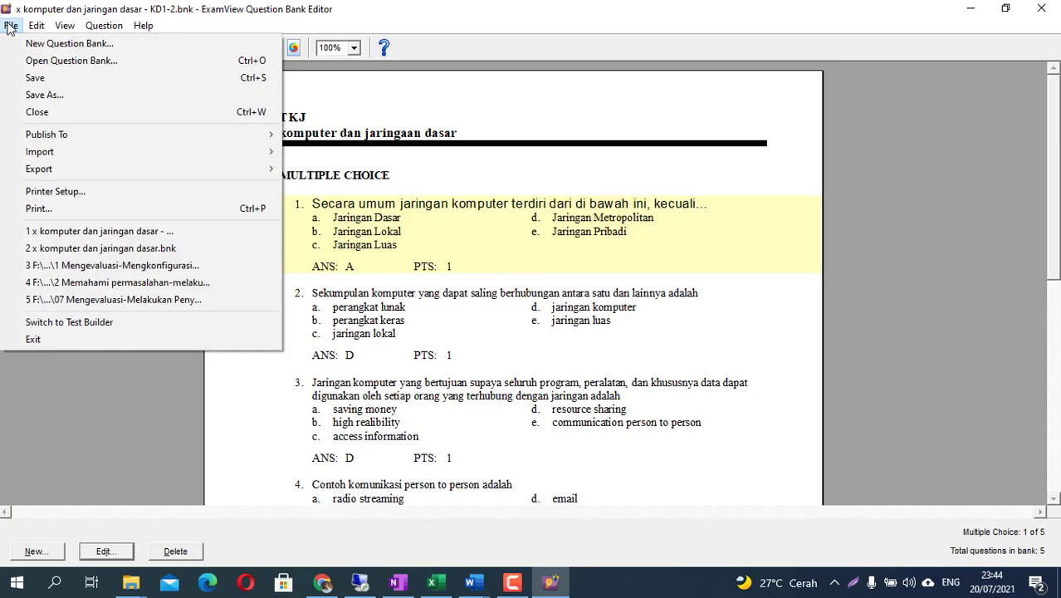
mouse_move(49, 169)
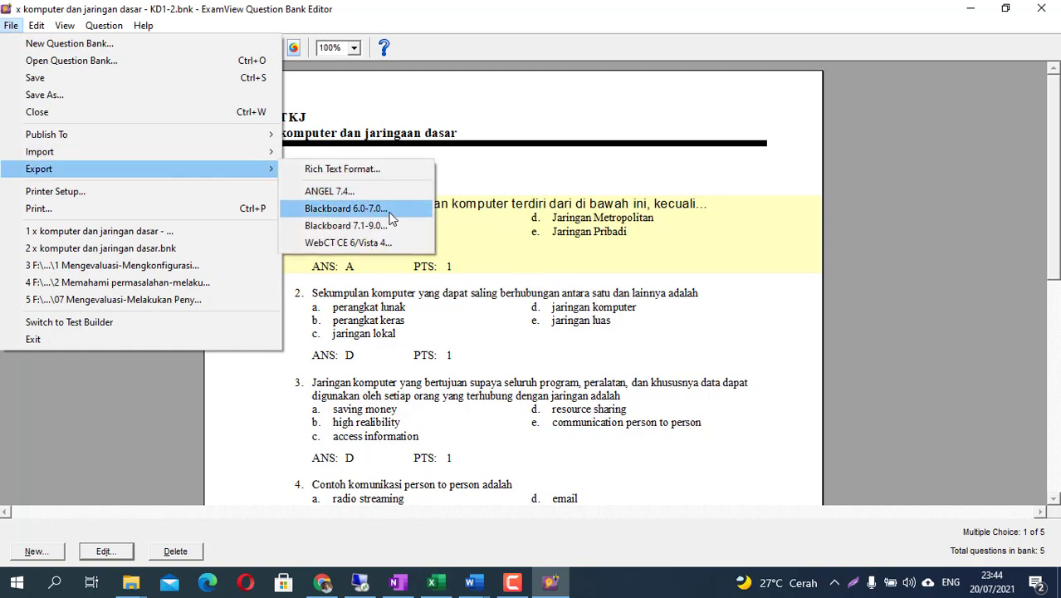
- Start a Blackboard 7.1-9.0 export and look up the bank folder's full path in Explorer
click(339, 230)
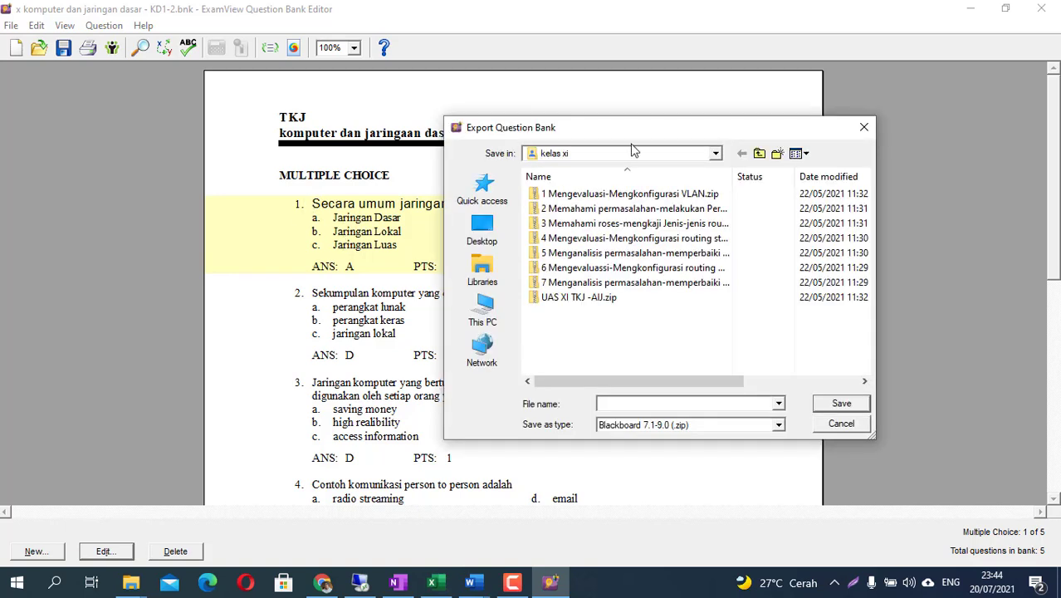
click(594, 154)
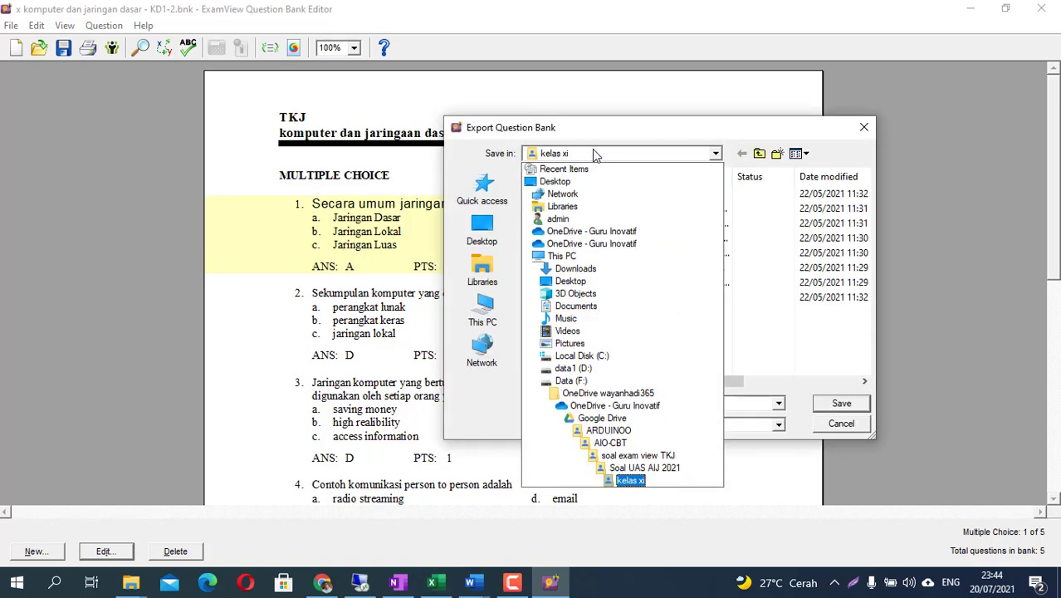
click(641, 468)
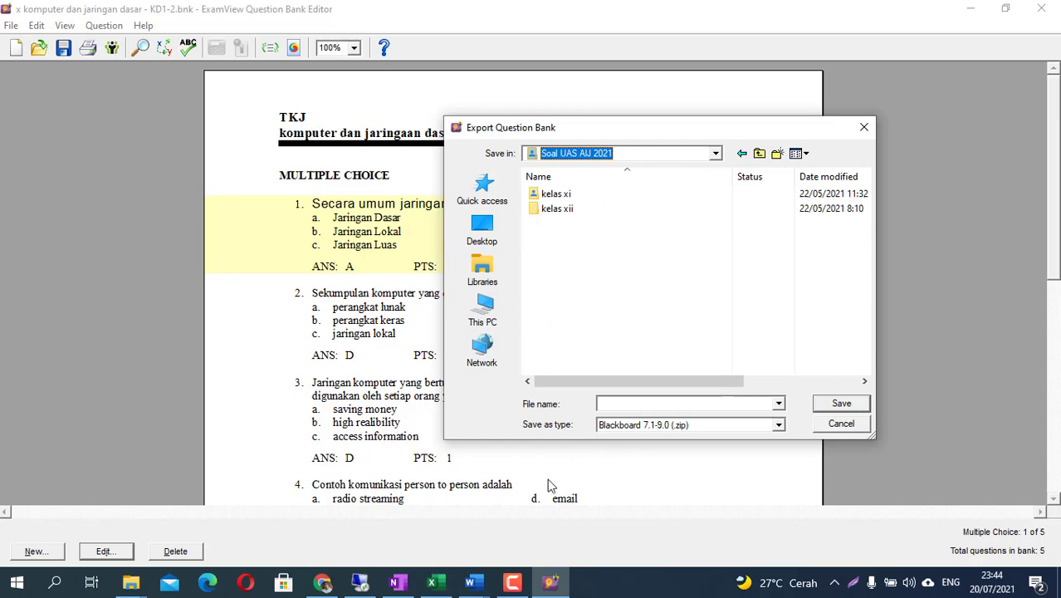
mouse_move(137, 588)
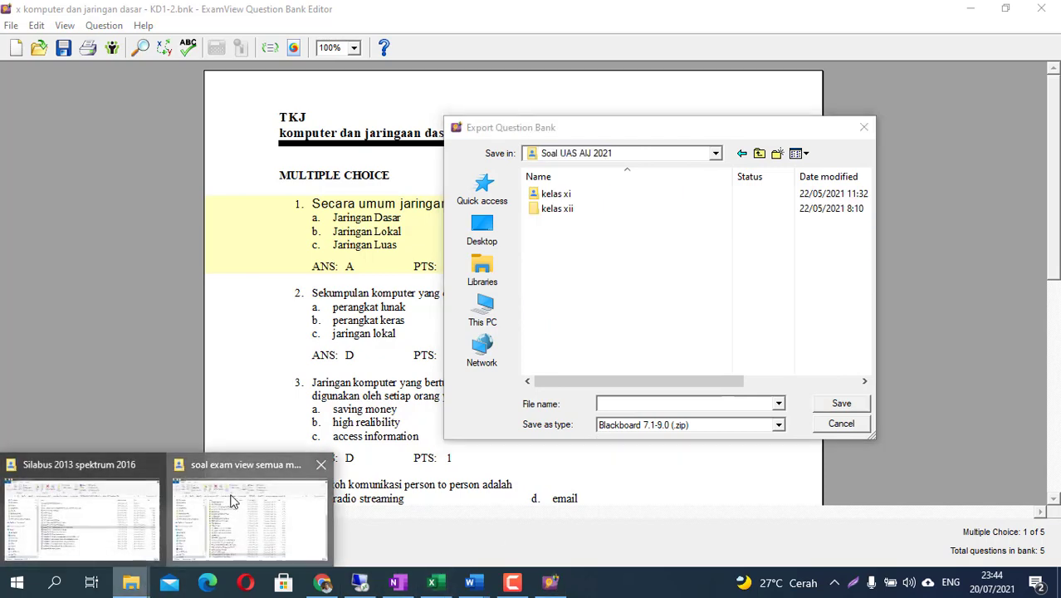
click(249, 519)
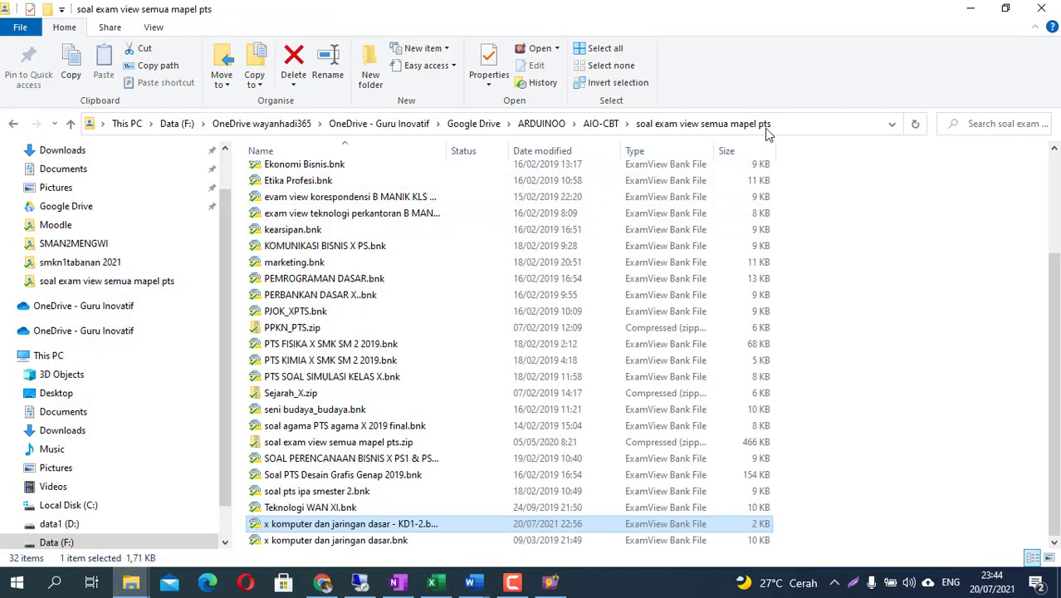
click(798, 129)
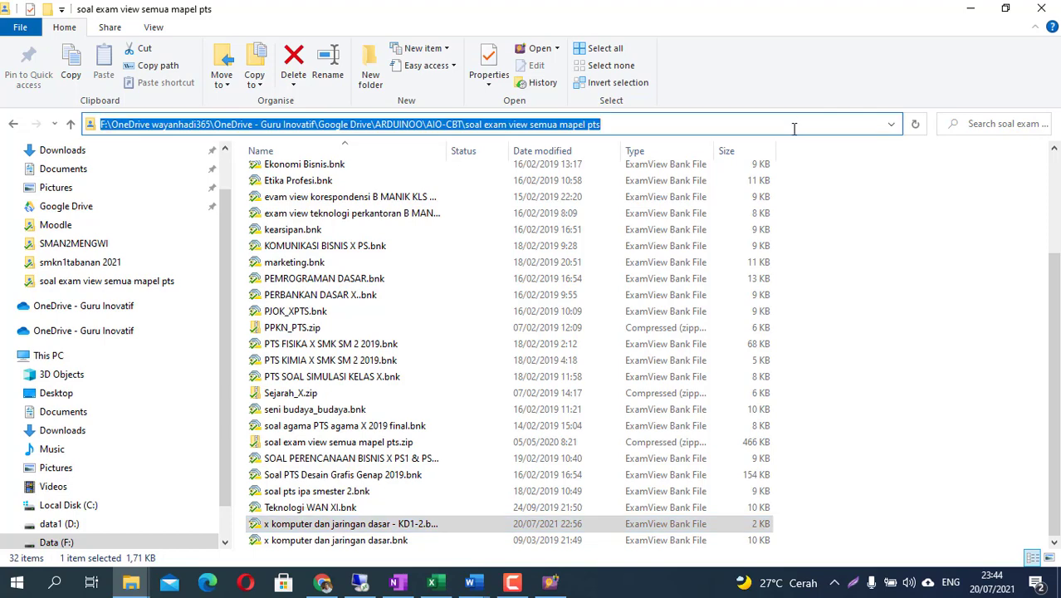
key(alt+Tab)
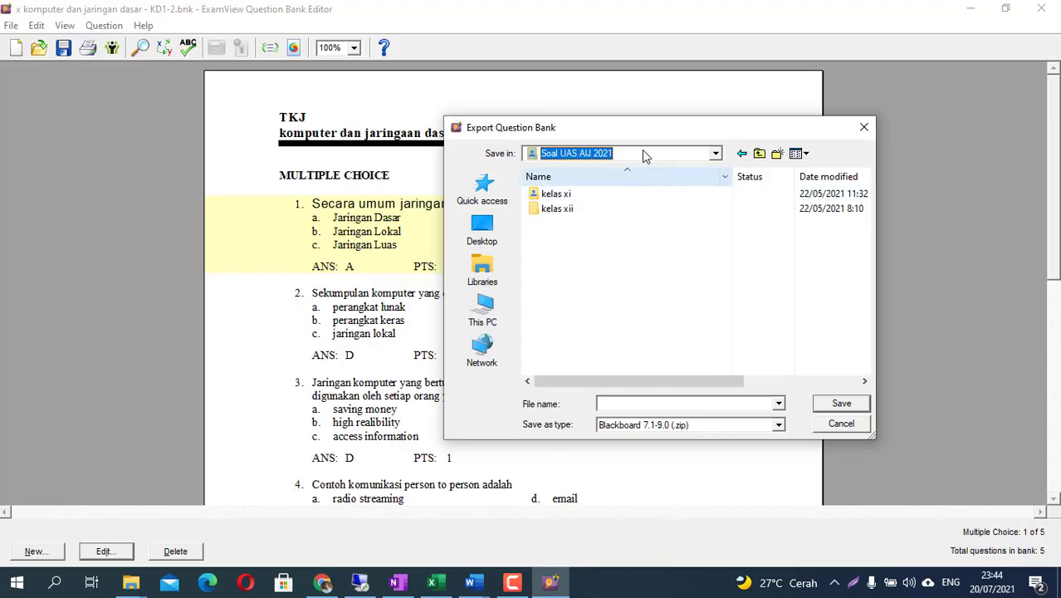
- Save the export as 'soal pengenalan komputer' in the 'soal exam view semua mapel pts' folder
click(757, 153)
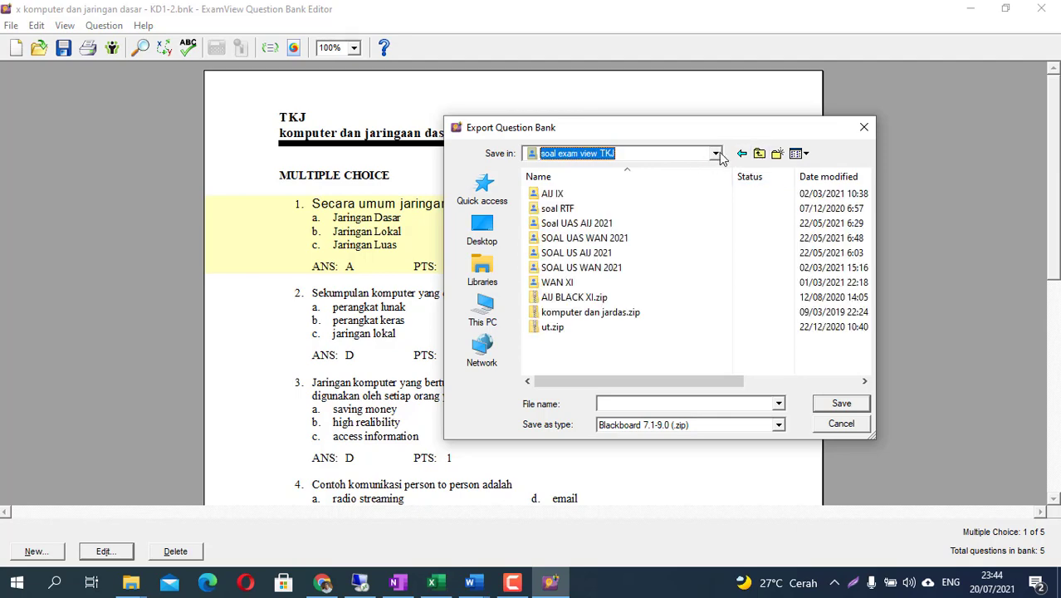
click(716, 153)
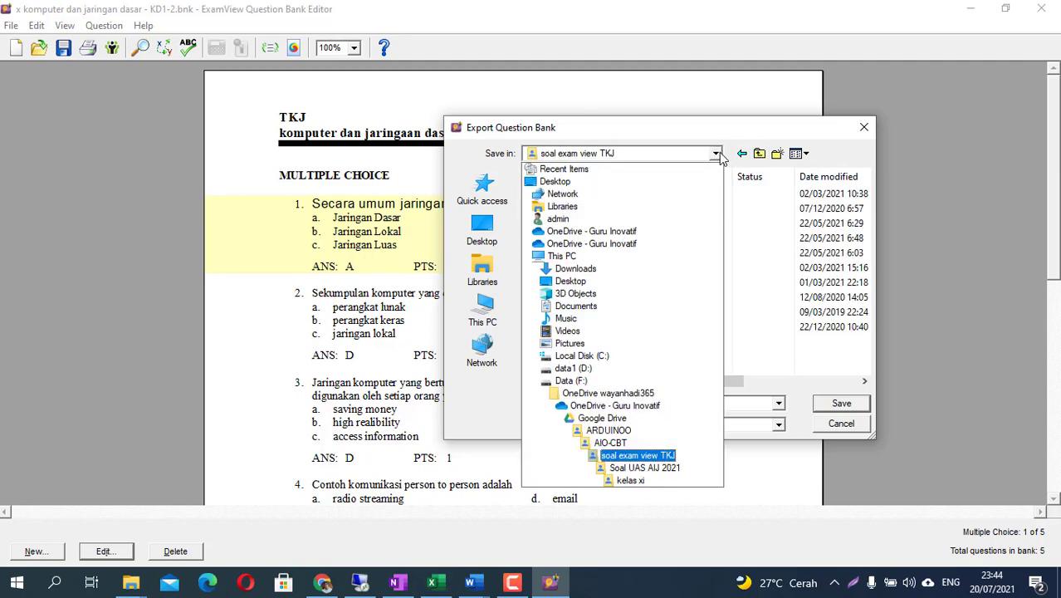
click(611, 443)
double_click(606, 239)
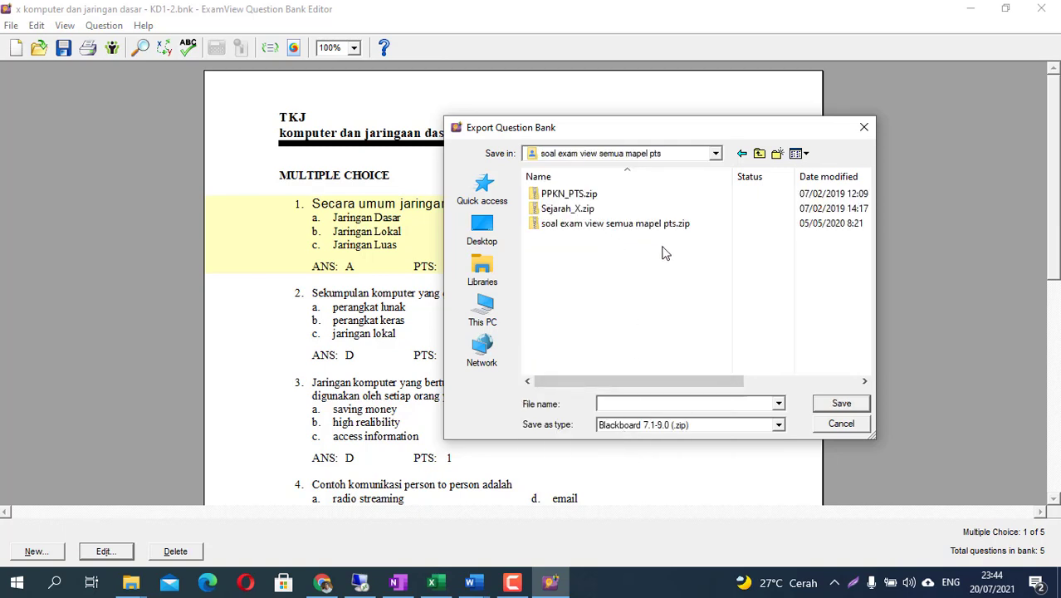
click(642, 403)
text(soal pengenalan komputer)
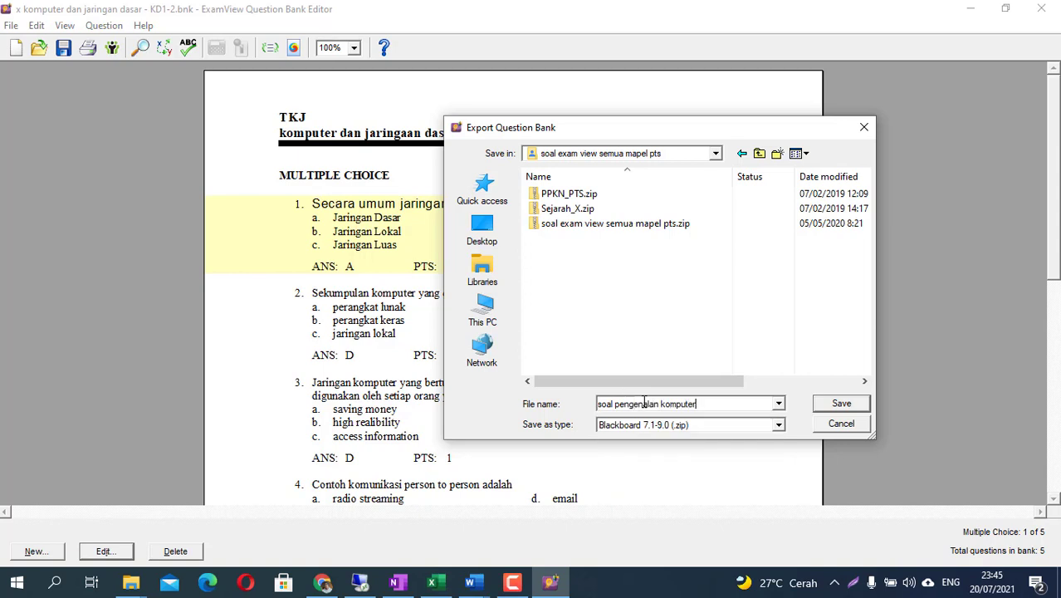
click(842, 403)
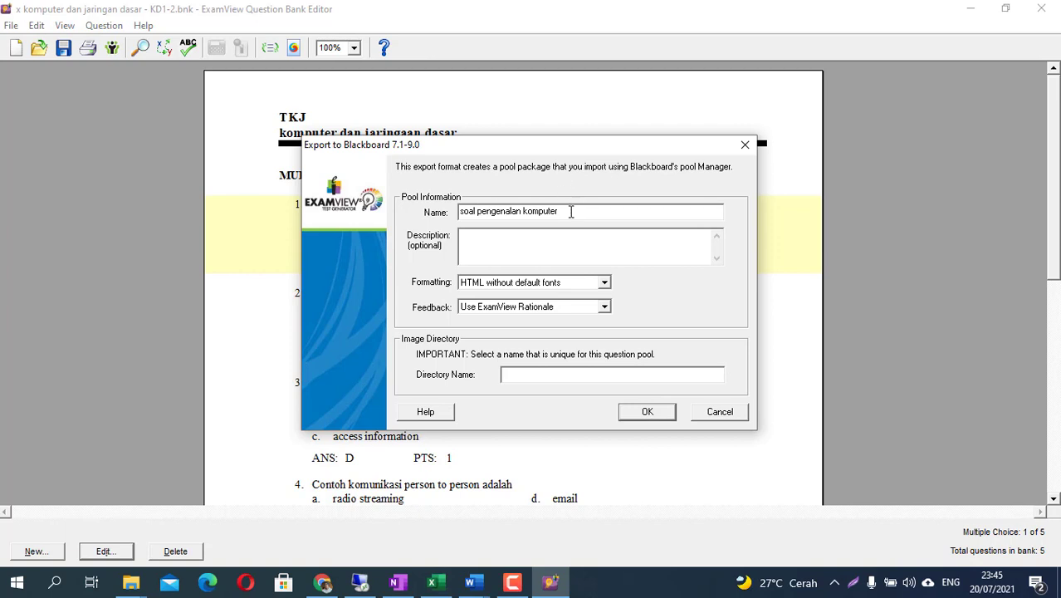
- Copy the pool name 'soal pengenalan komputer' into description and image directory, then confirm the export
drag(569, 211, 459, 212)
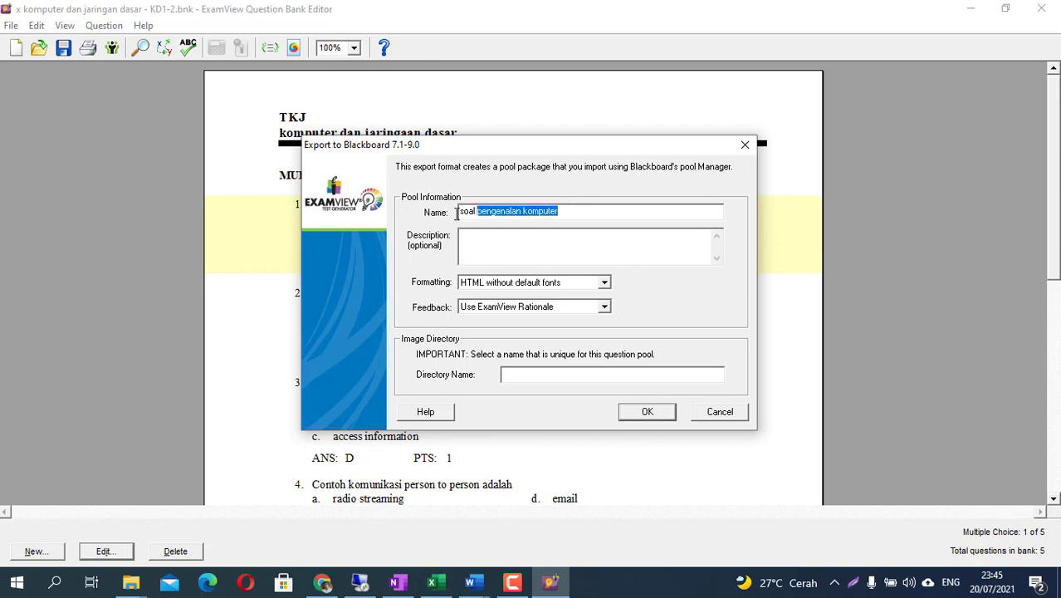
key(ctrl+c)
click(491, 244)
key(ctrl+v)
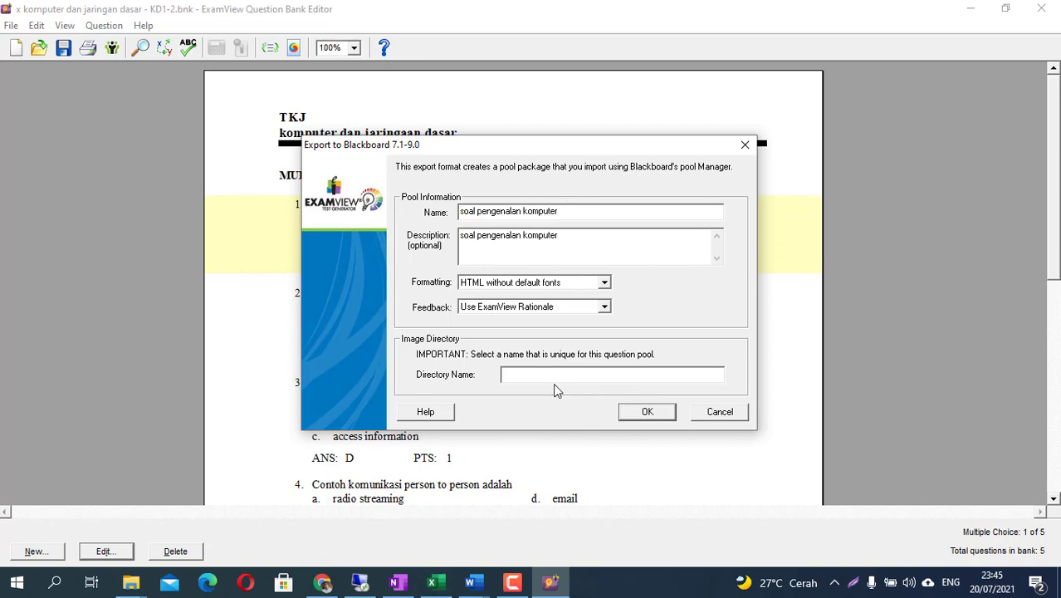
key(ctrl+v)
click(648, 413)
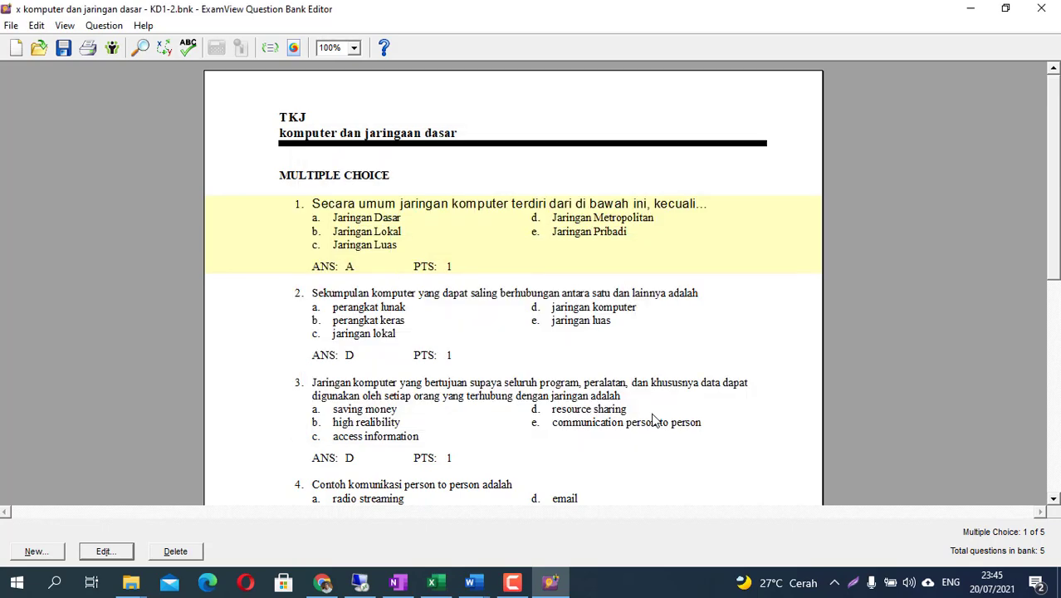
- Select soal pengenalan komputer.zip in the exam-view folder, then switch back to the Moodle quiz page
click(131, 582)
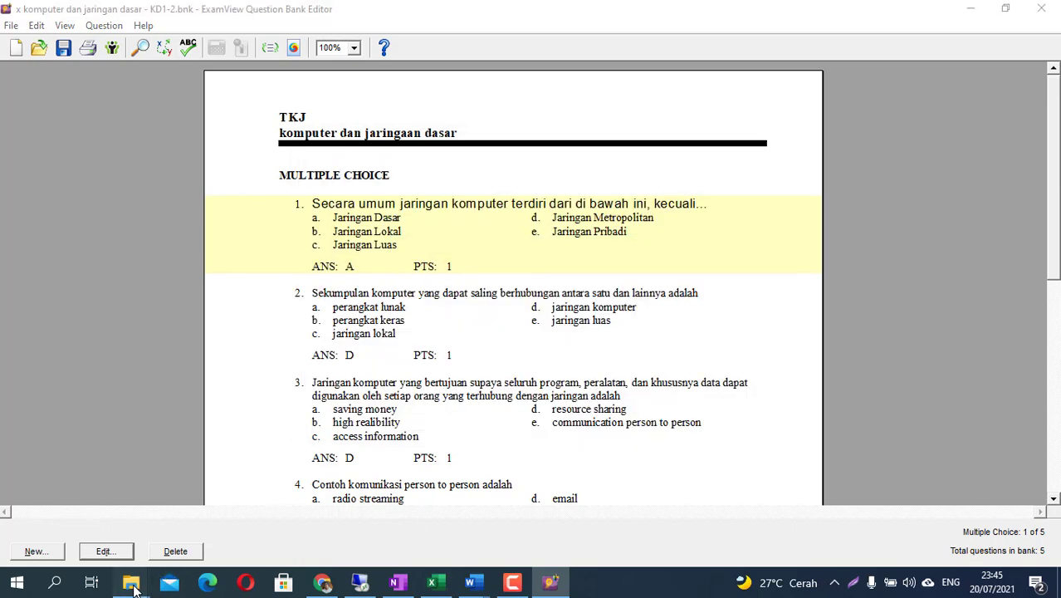
click(200, 523)
scroll(432, 415, down, 1)
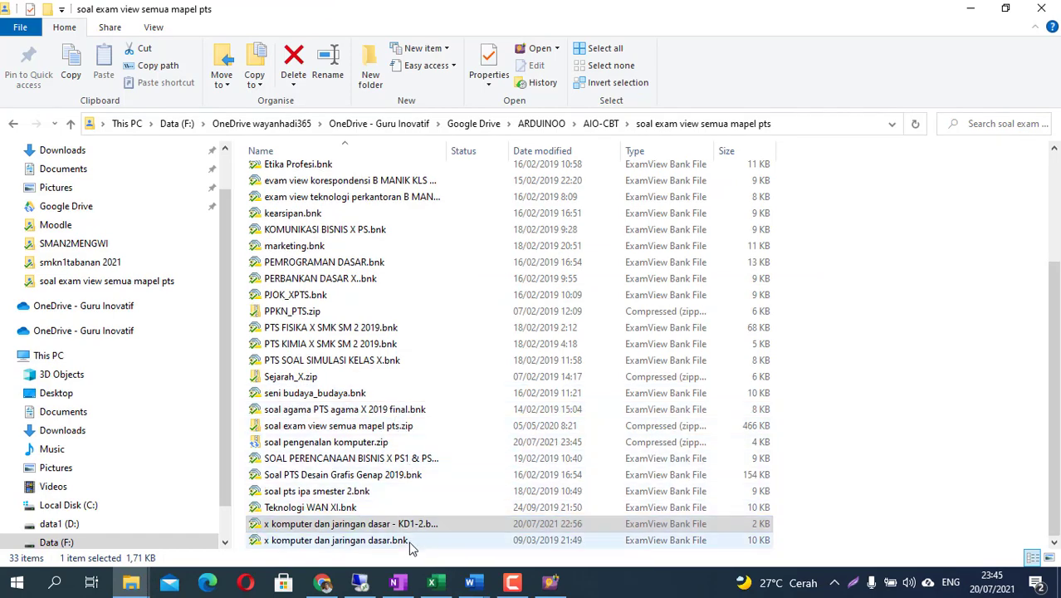
scroll(478, 522, up, 3)
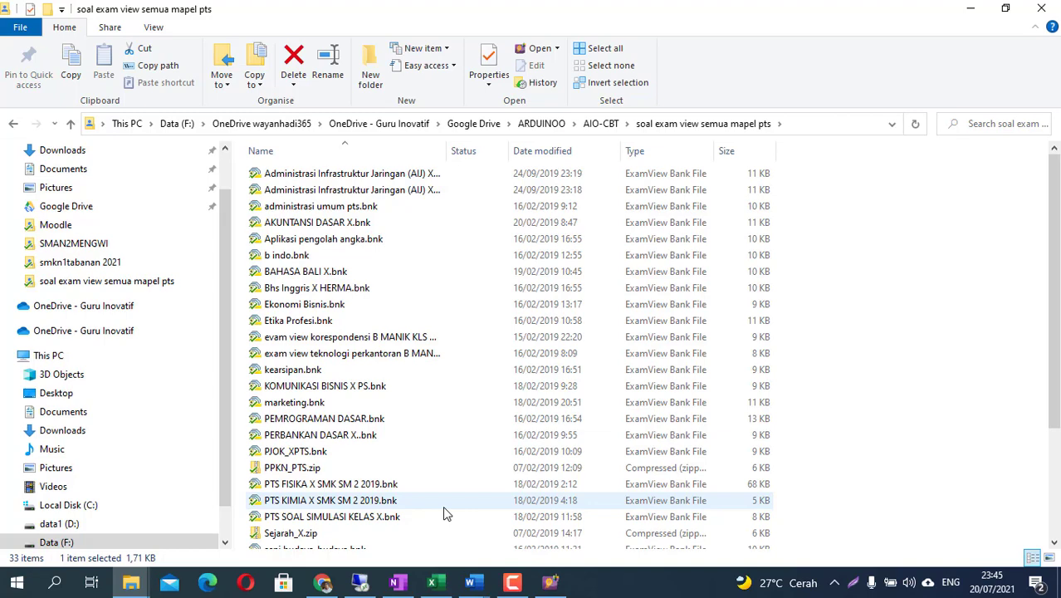
scroll(445, 512, down, 3)
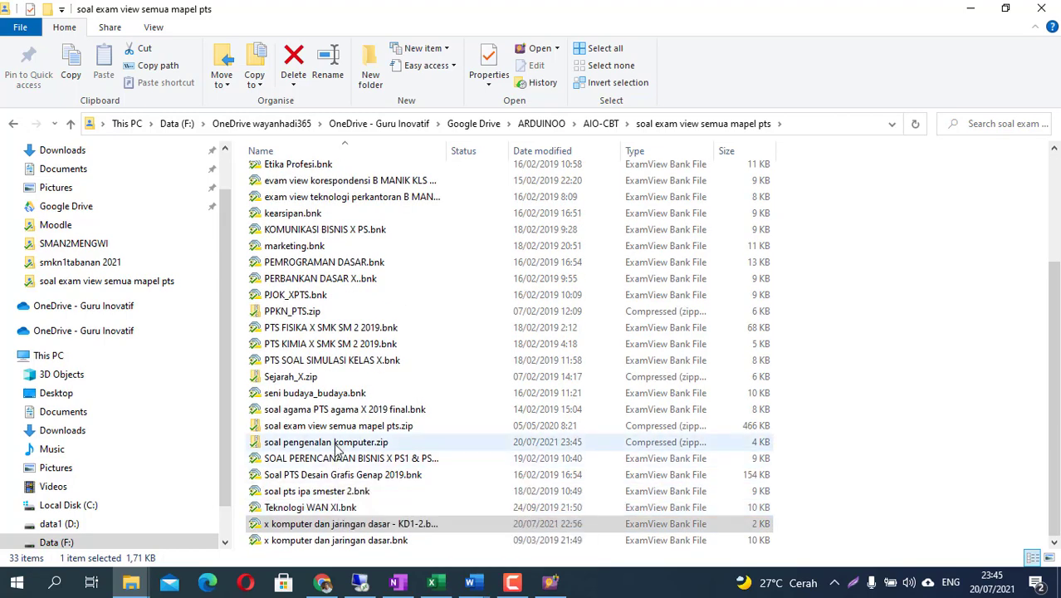
click(333, 444)
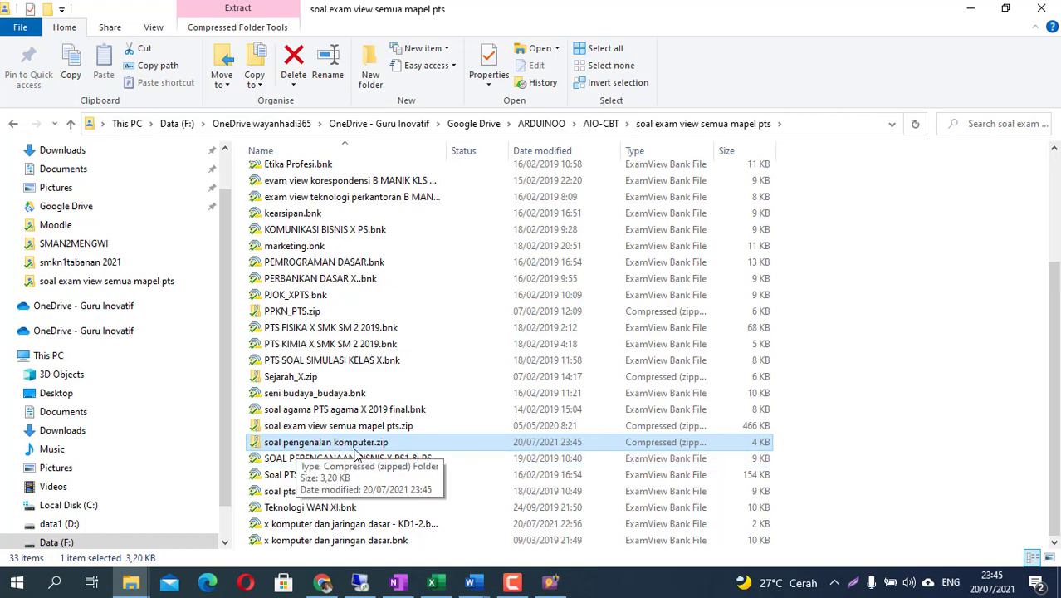
click(323, 584)
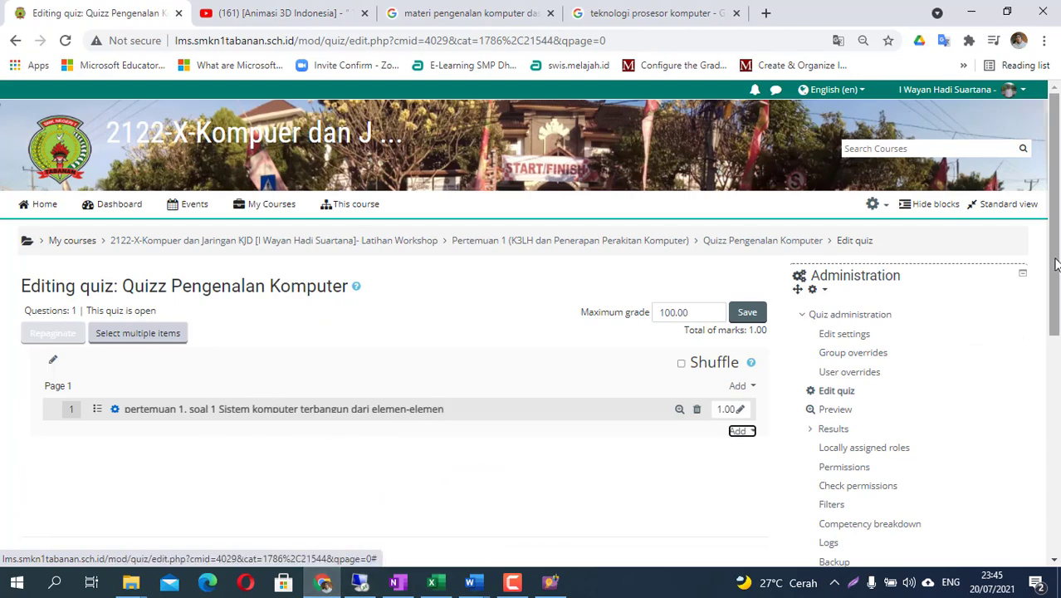
- Open Question bank > Import with Blackboard format selected and start choosing the import file
scroll(1058, 331, down, 2)
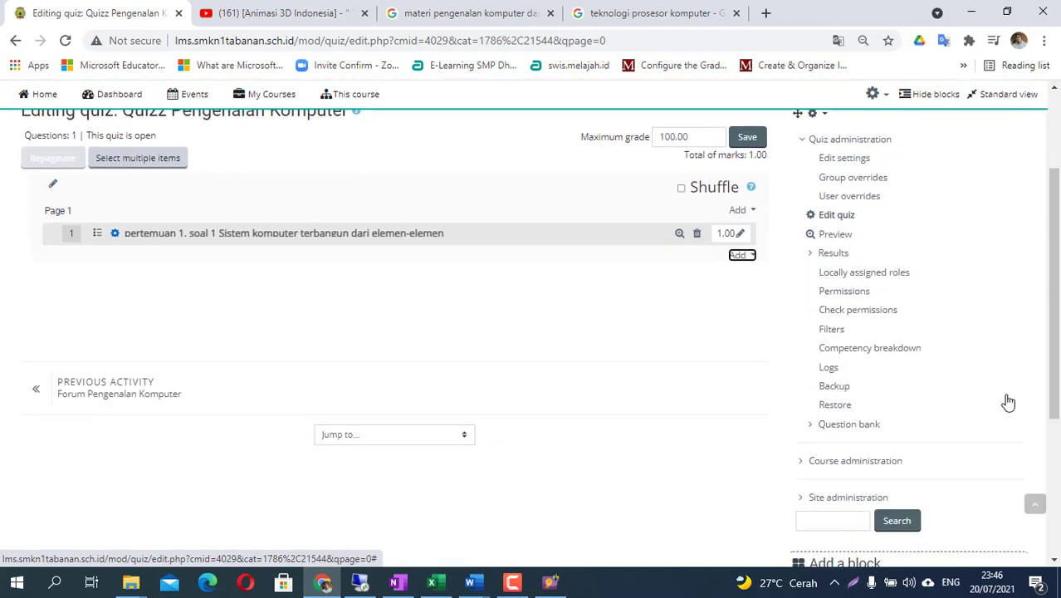
click(811, 428)
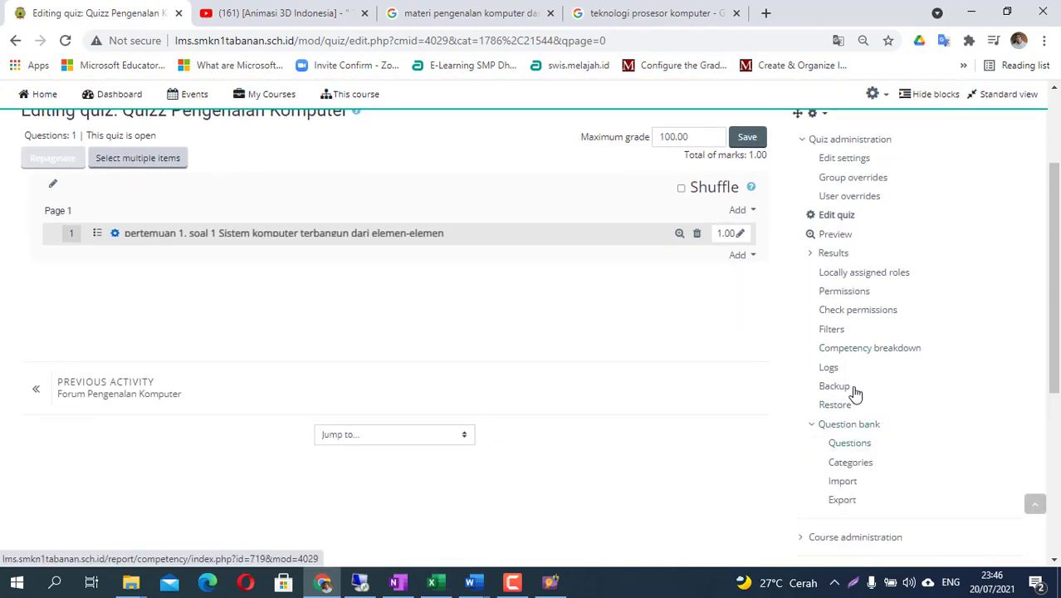
click(844, 483)
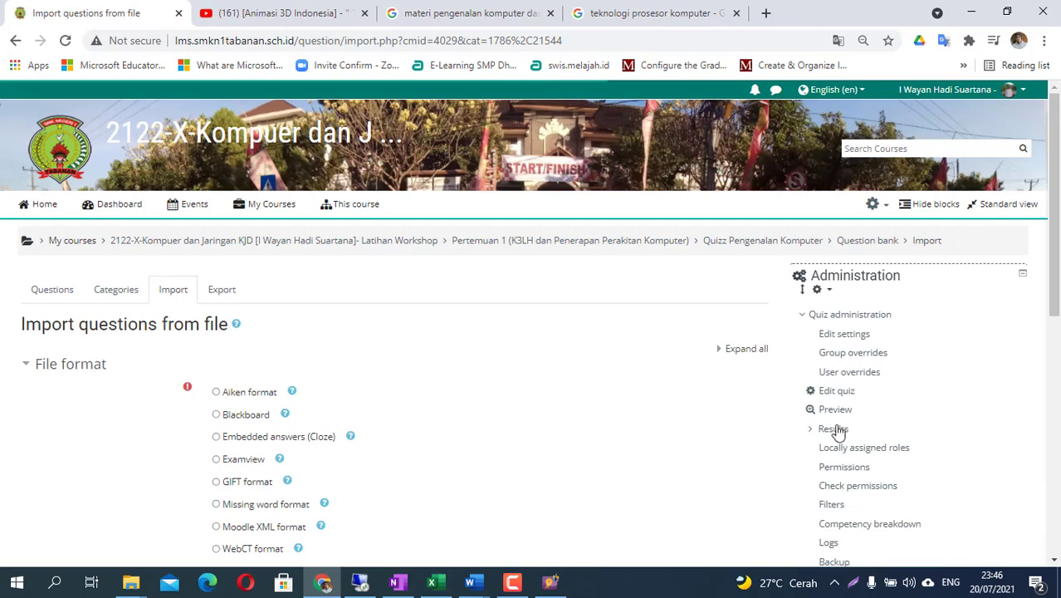
scroll(226, 357, down, 1)
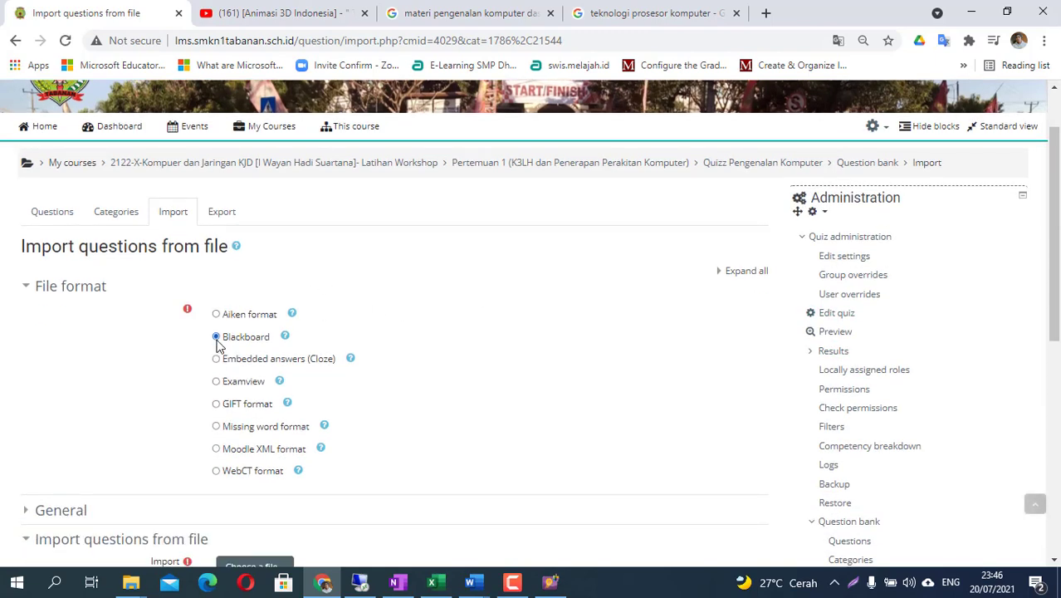
scroll(294, 362, down, 2)
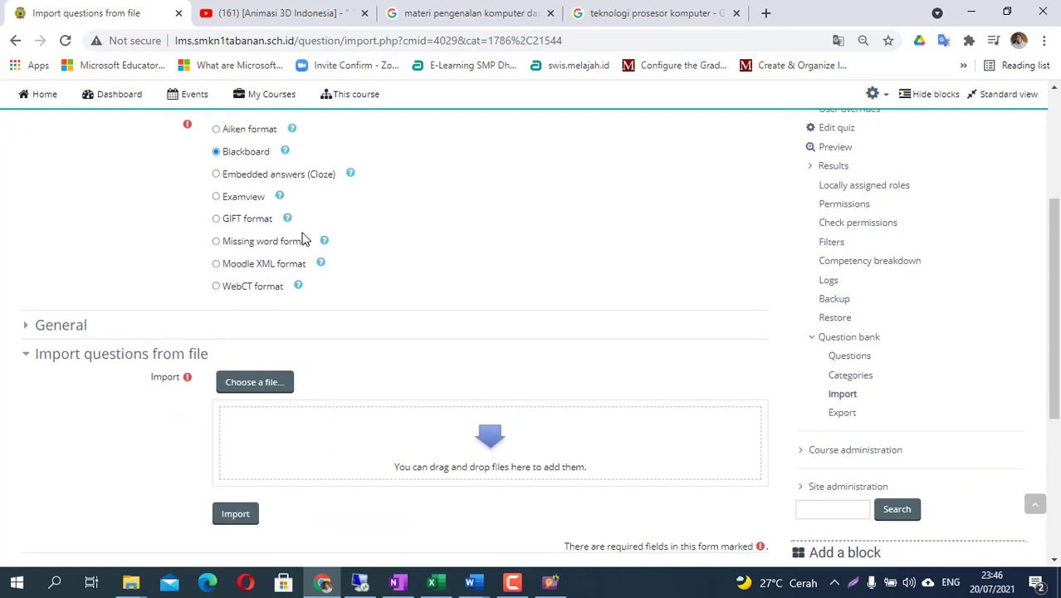
click(265, 384)
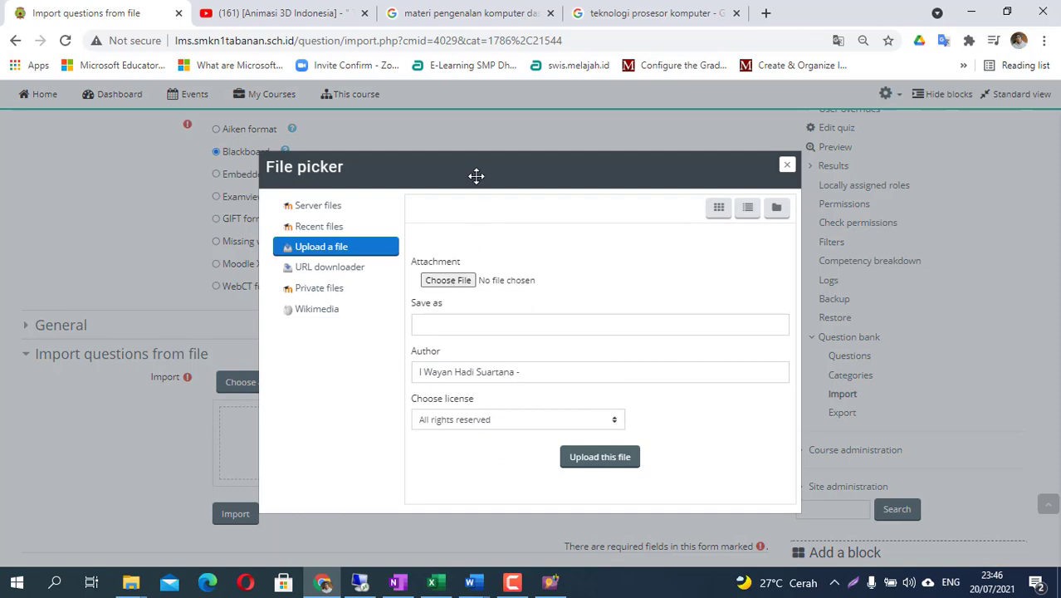
- Try dragging the zip from the exam view folder window into the file picker
drag(474, 176, 620, 166)
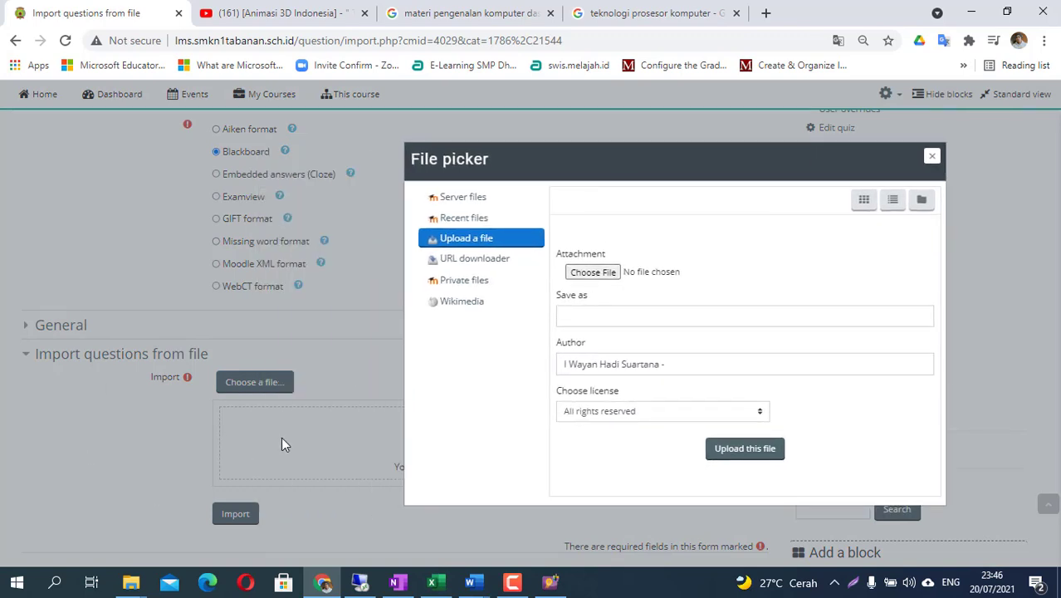
click(130, 584)
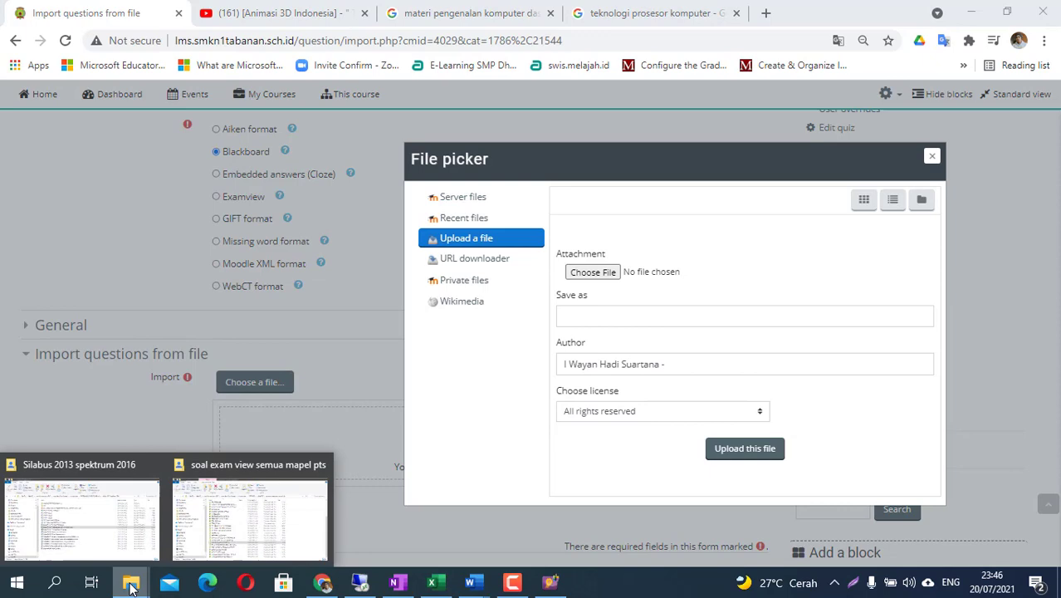
click(232, 506)
drag(302, 442, 348, 442)
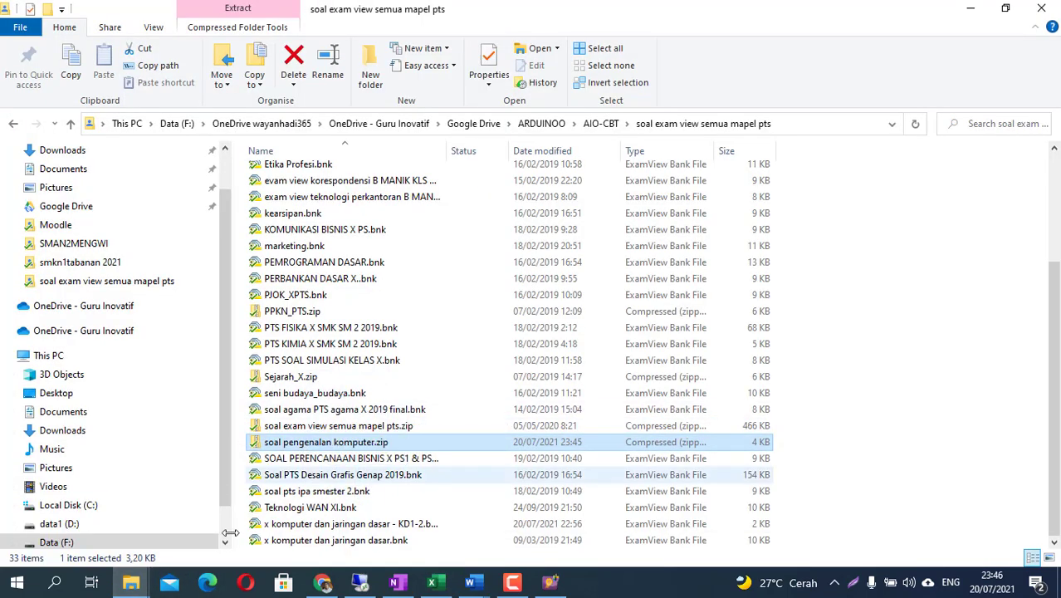
click(322, 583)
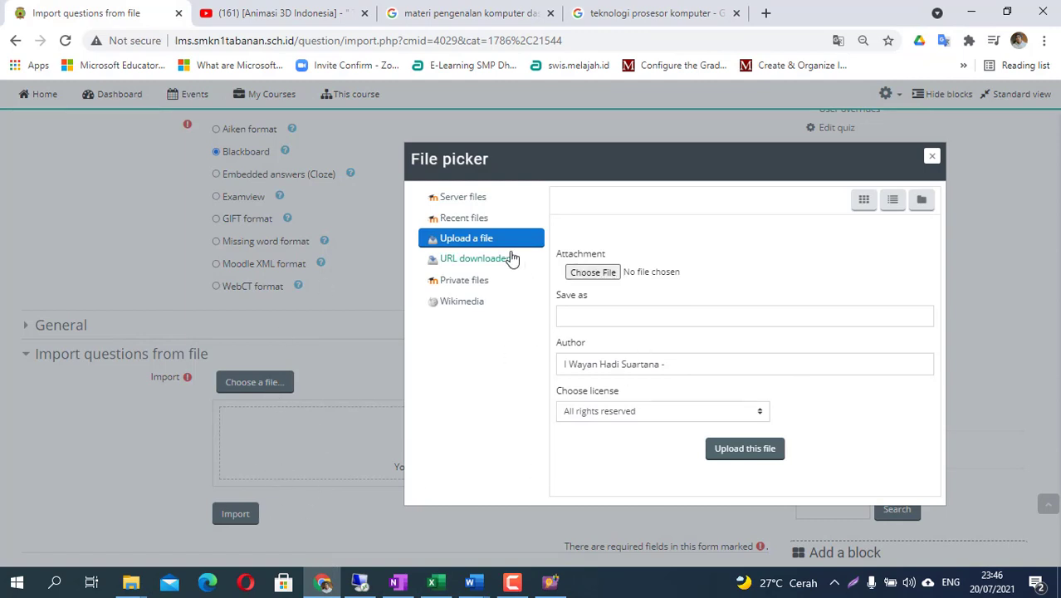
- Browse Google Drive > ARDUINOO > AIO-CBT > soal exam view semua mapel pts and pick soal pengenalan komputer.zip
click(592, 272)
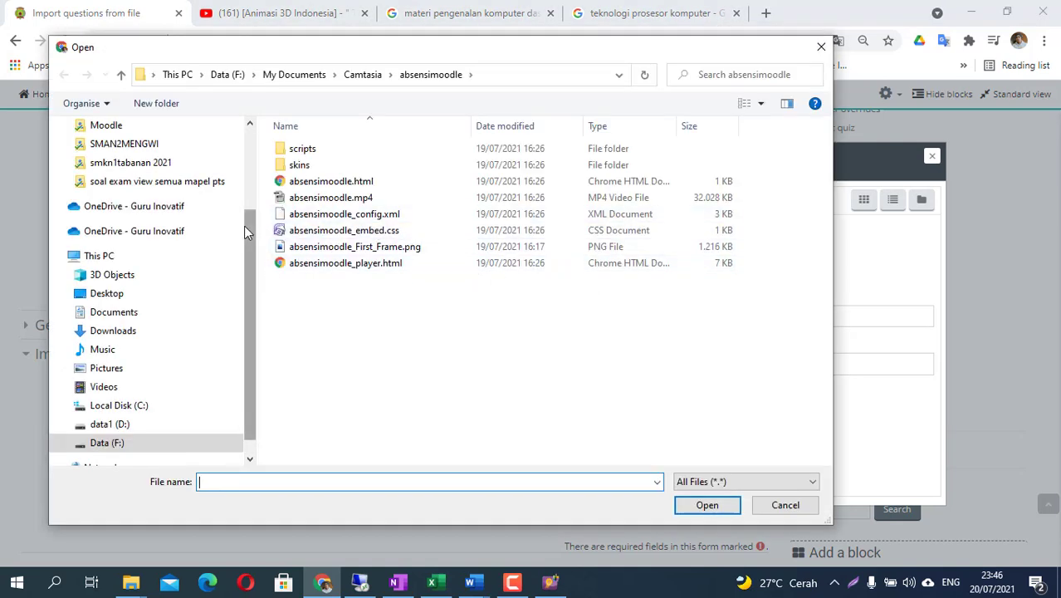
scroll(249, 180, up, 2)
scroll(248, 180, up, 1)
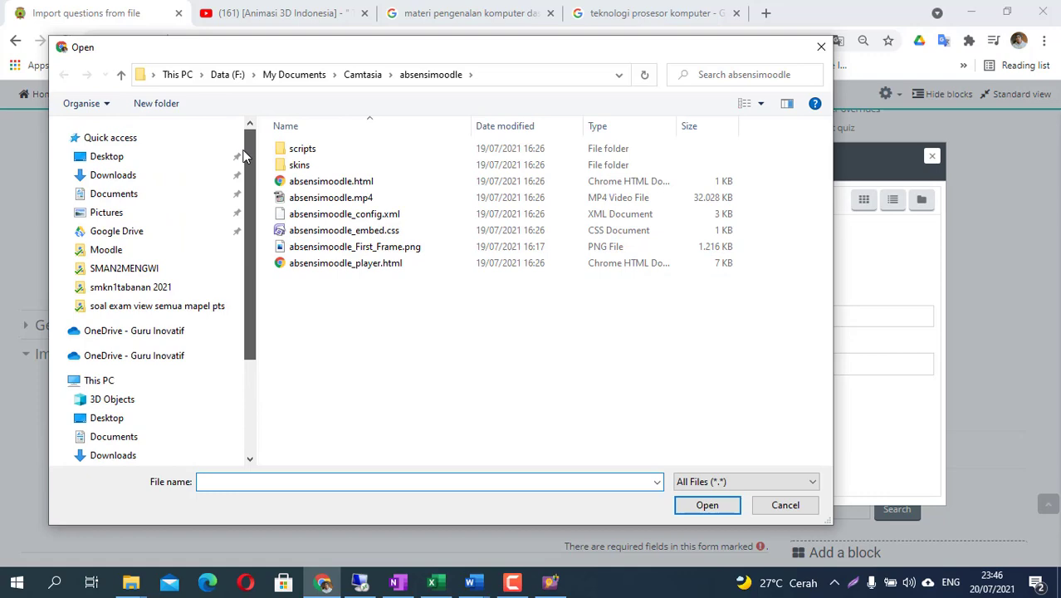
click(123, 234)
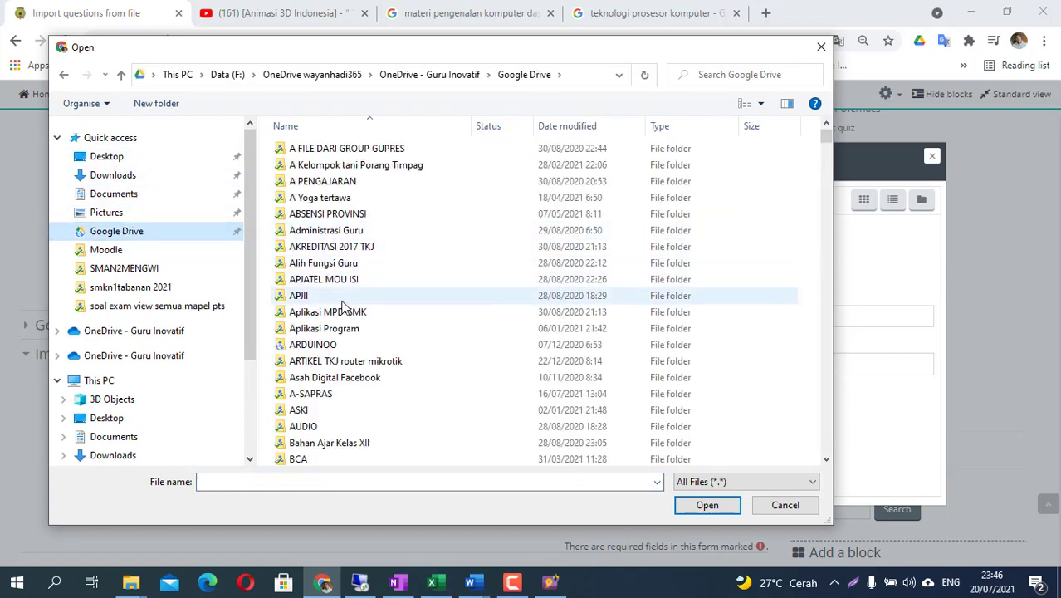
double_click(326, 344)
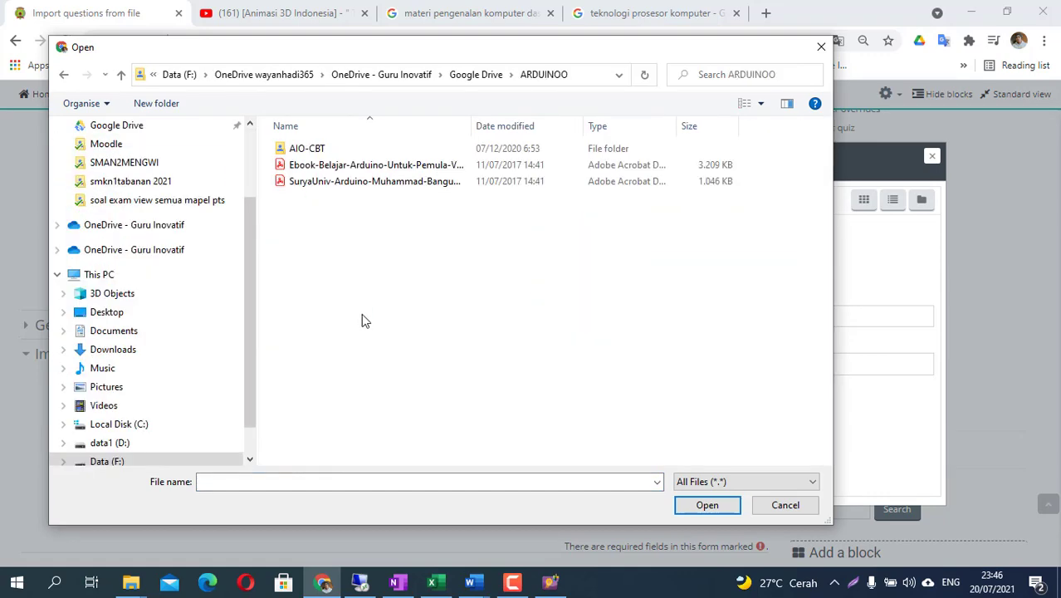
double_click(307, 148)
double_click(364, 199)
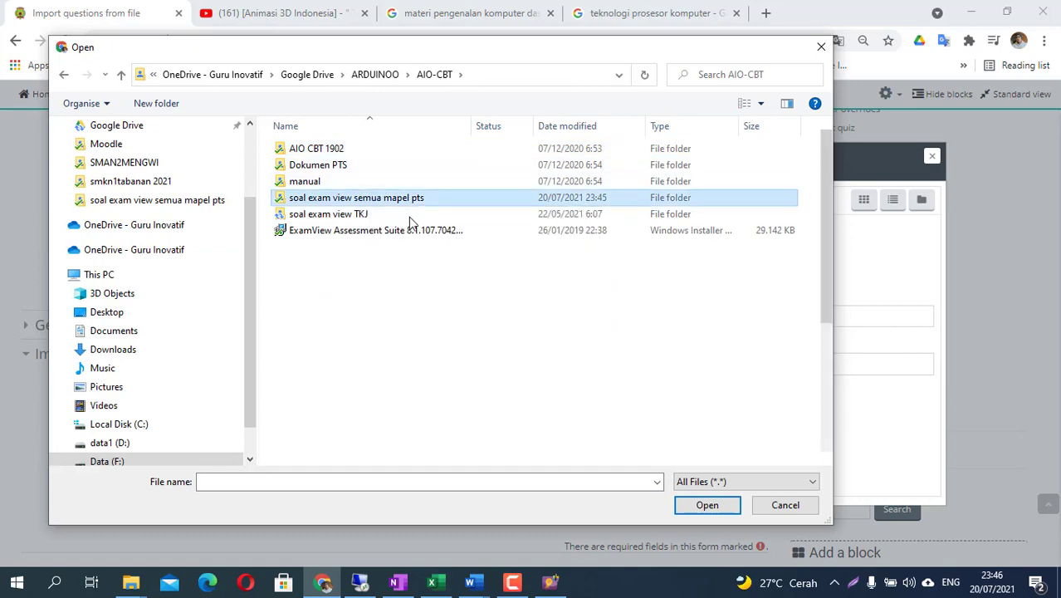
scroll(404, 373, down, 4)
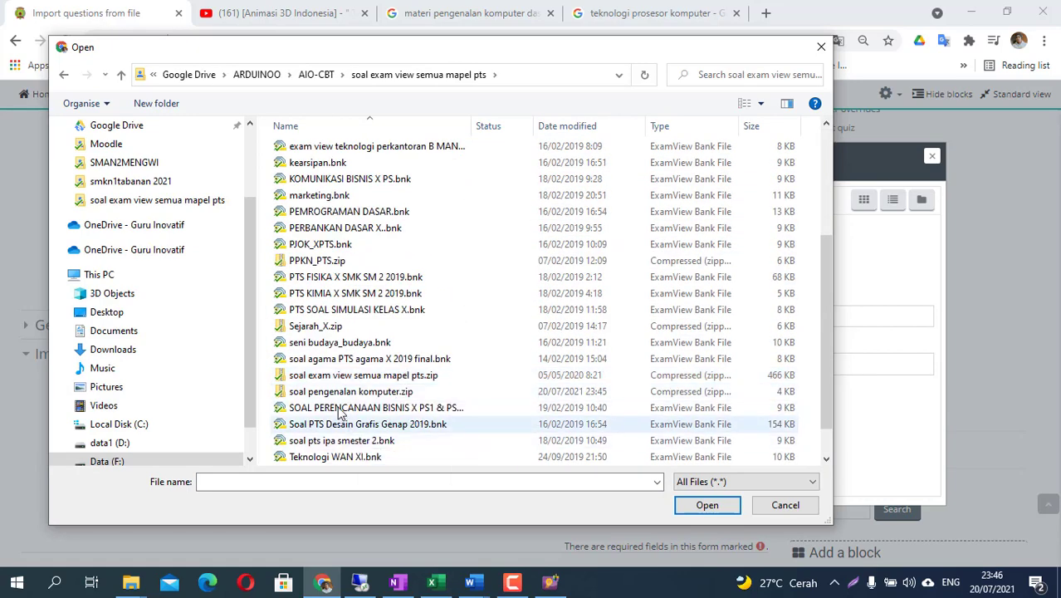
click(341, 392)
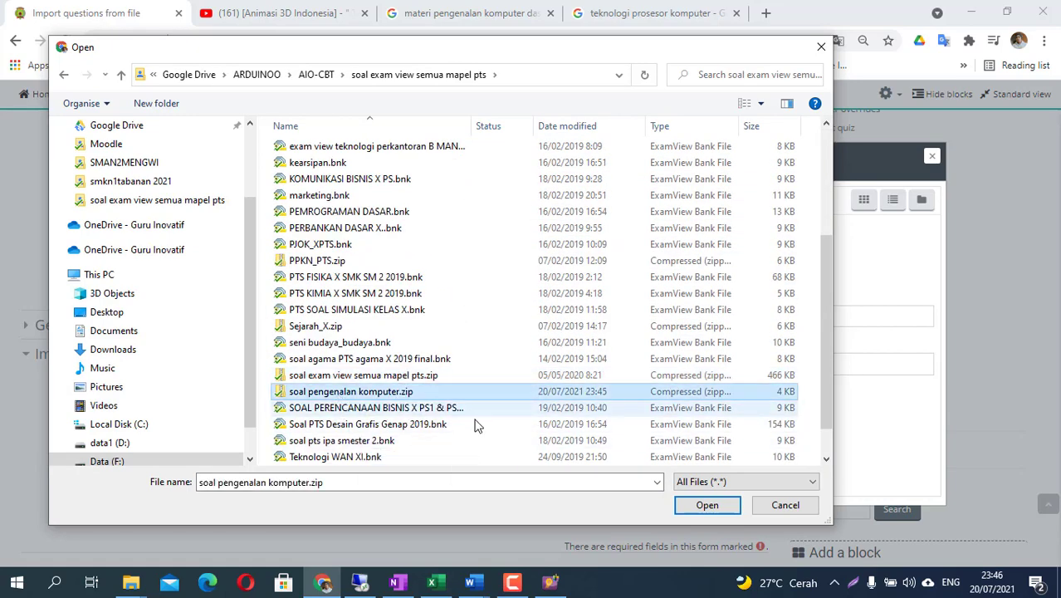
click(706, 505)
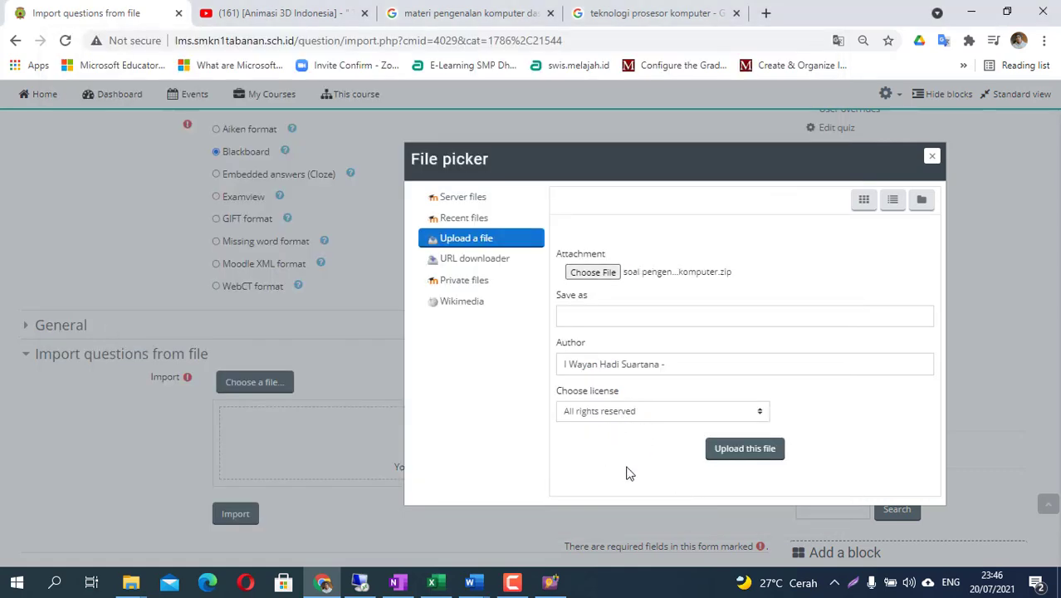
- Upload the zip, import its five questions and continue past the results page
click(739, 452)
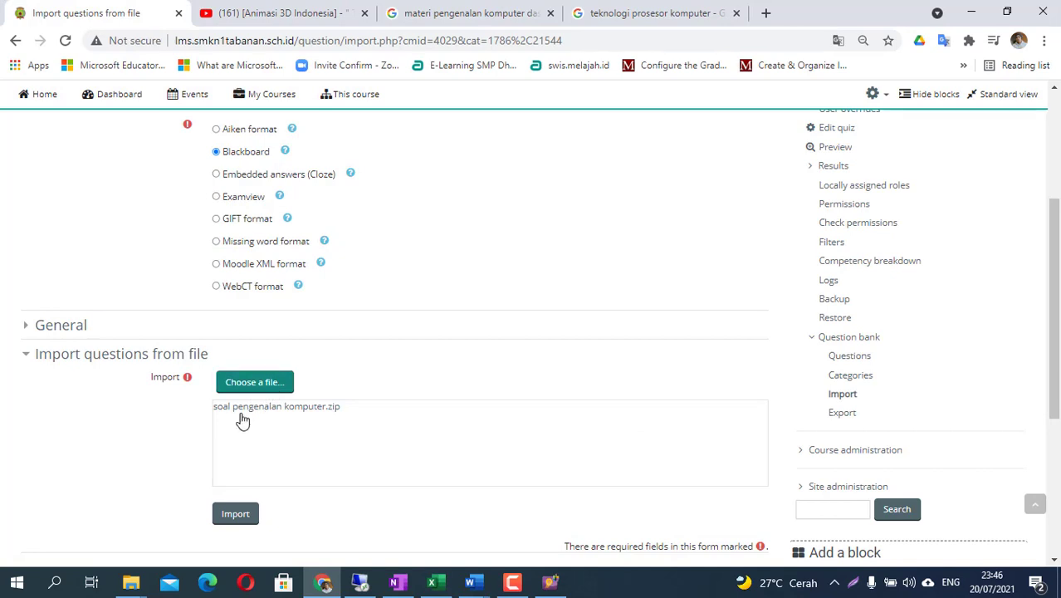
scroll(286, 432, down, 1)
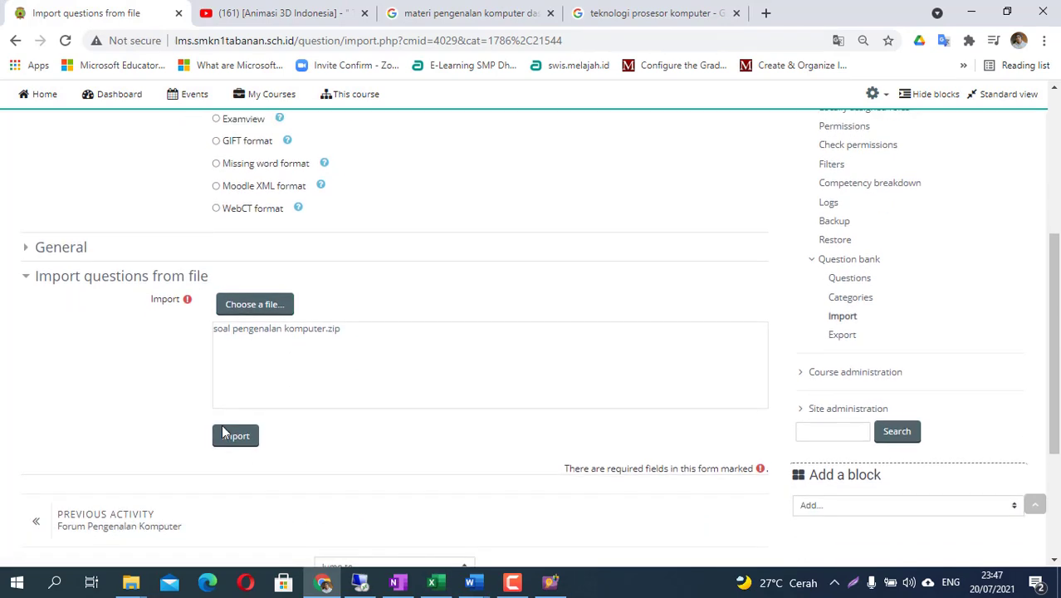
click(237, 438)
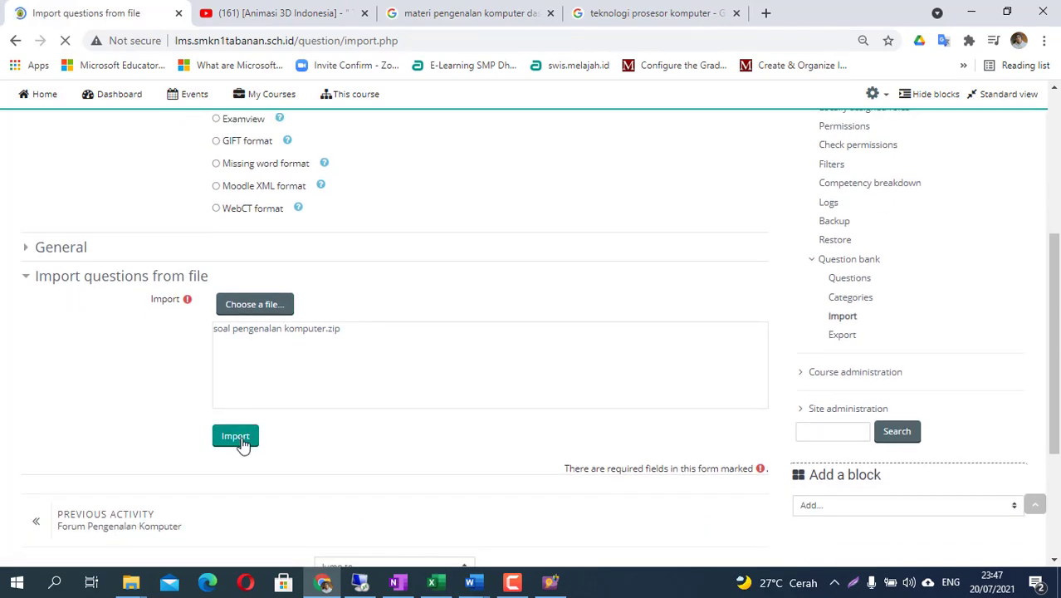
scroll(255, 389, down, 1)
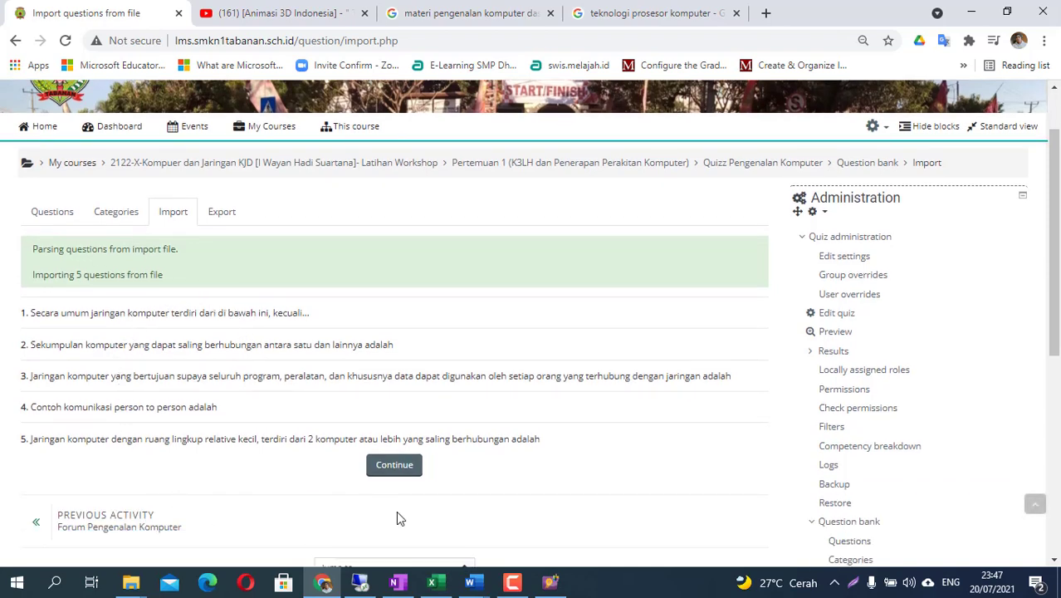
click(395, 467)
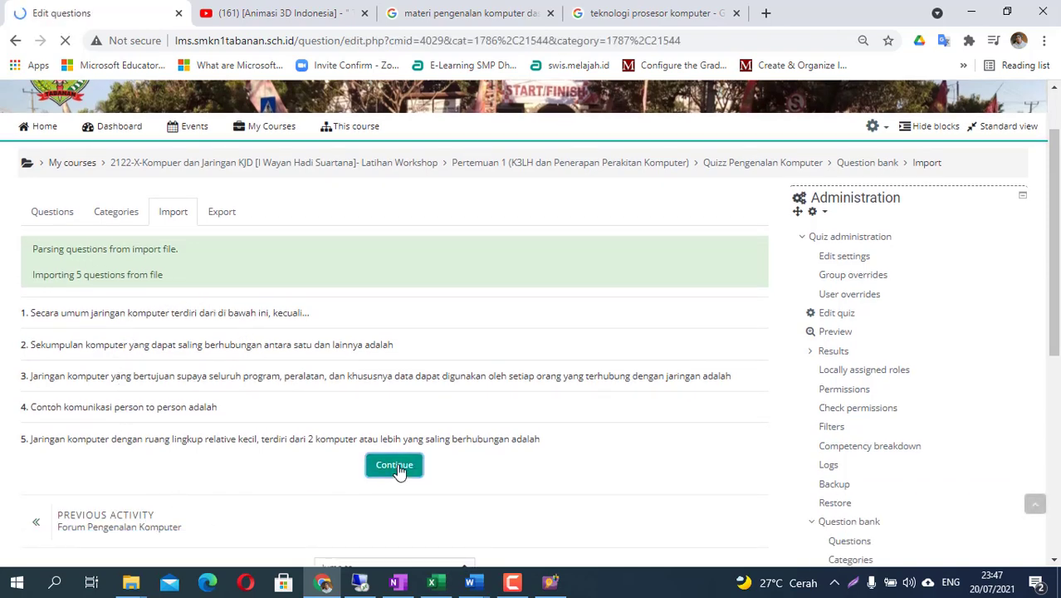
- Visit the Categories and Questions tabs, then return to the course page listing Quizz Pengenalan Komputer
scroll(399, 473, down, 2)
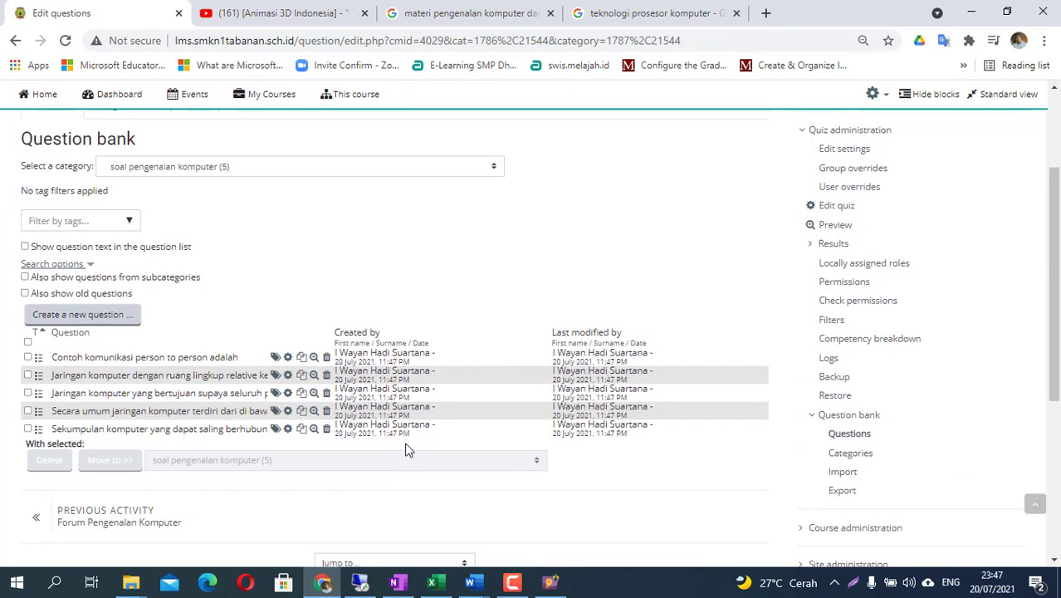
scroll(409, 444, up, 1)
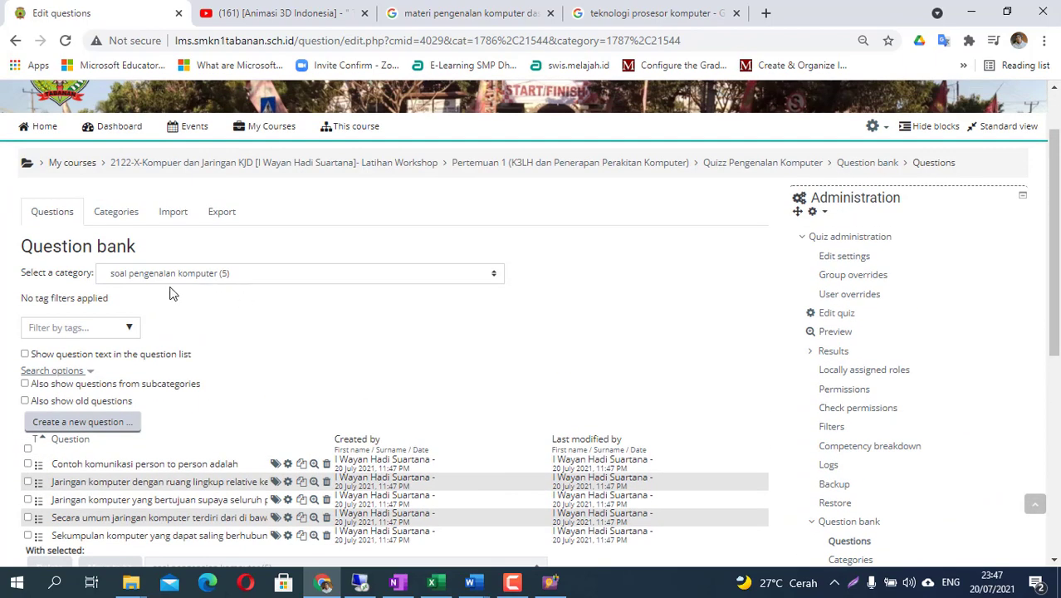
scroll(842, 427, down, 3)
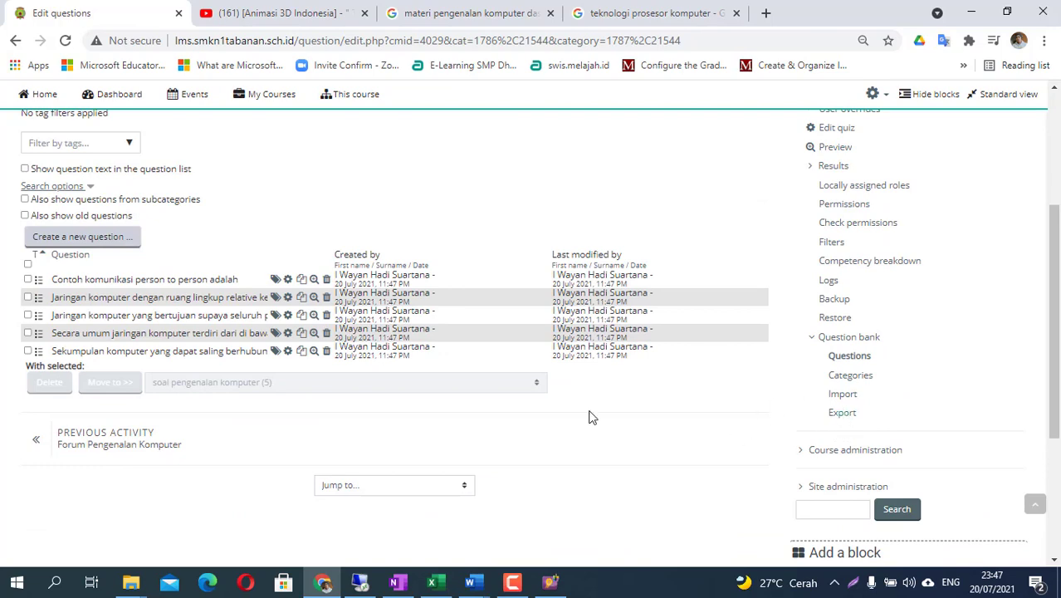
scroll(499, 416, up, 3)
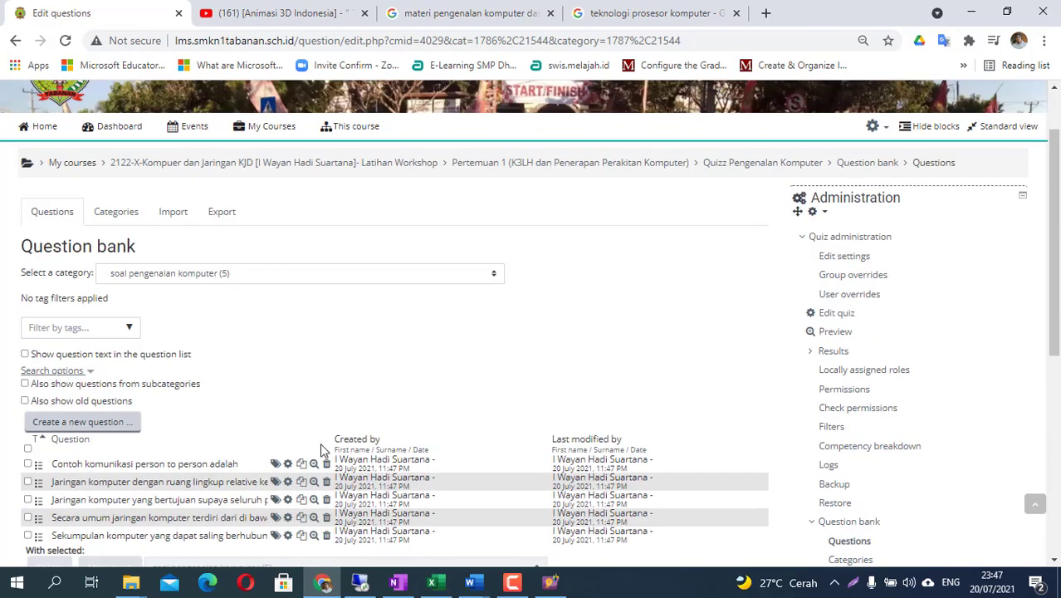
scroll(373, 438, down, 2)
scroll(369, 438, up, 2)
click(114, 218)
scroll(213, 426, down, 1)
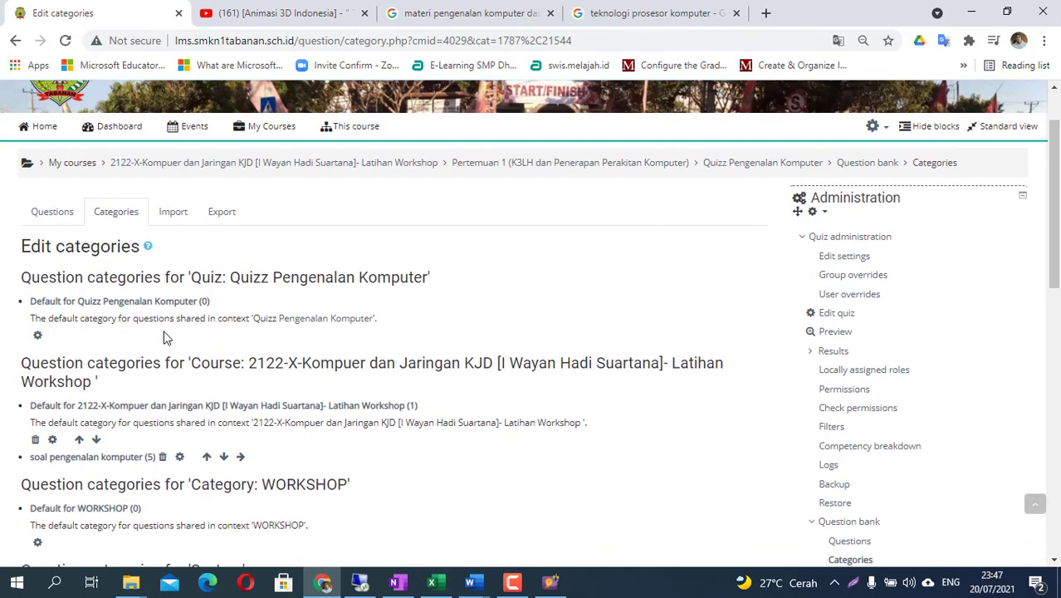
click(58, 214)
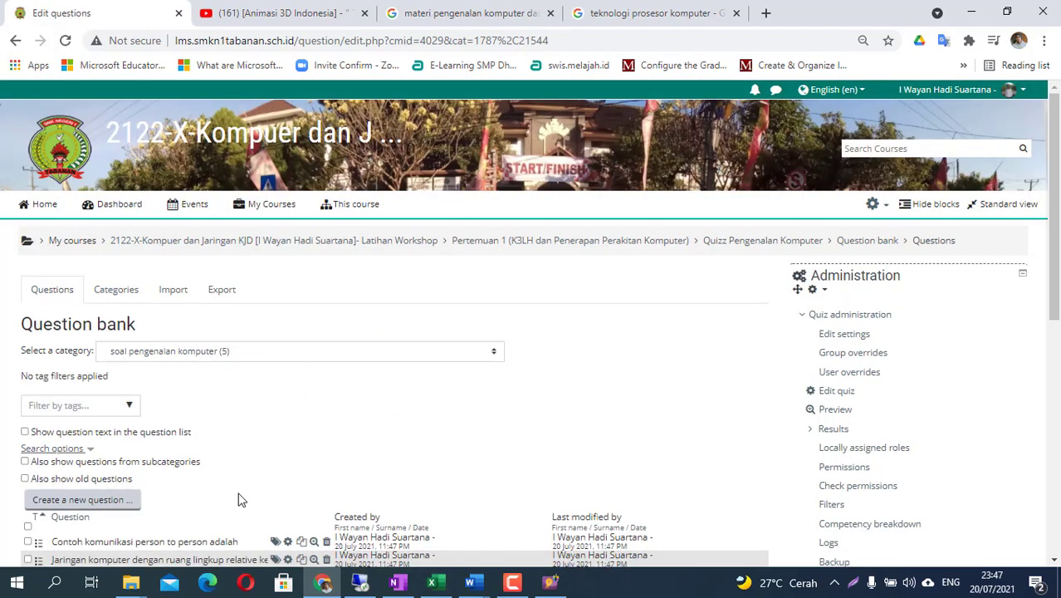
click(362, 242)
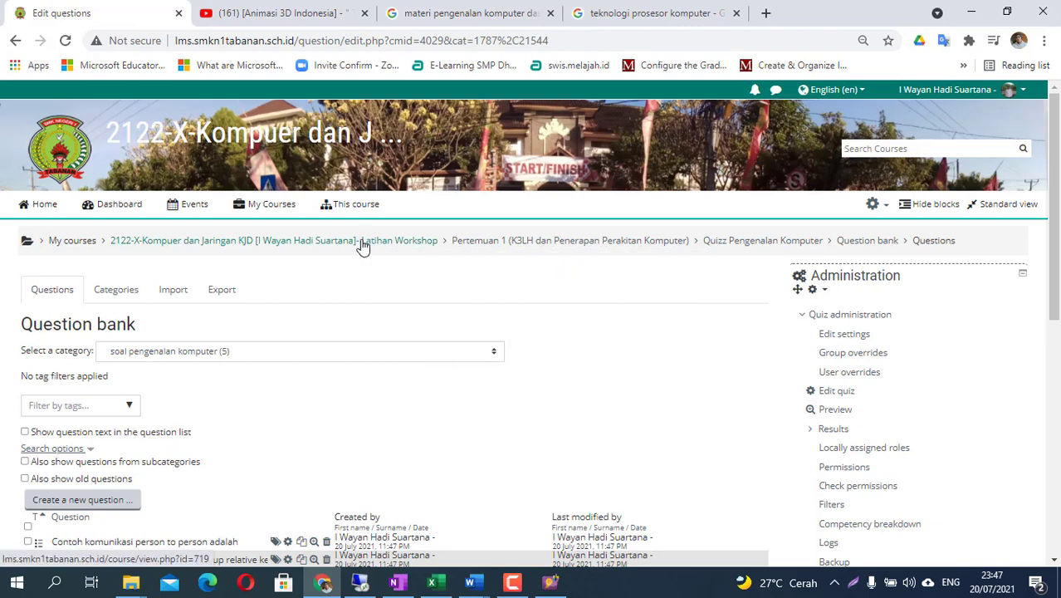
scroll(160, 430, down, 3)
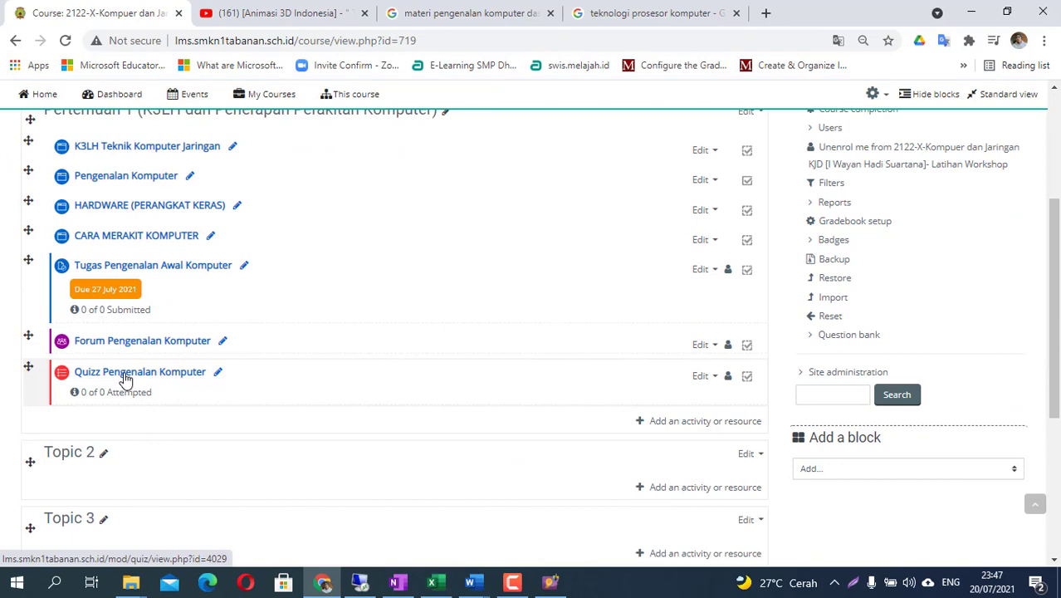
- Open Edit quiz for Quizz Pengenalan Komputer and show the Add menu below question 1
click(124, 375)
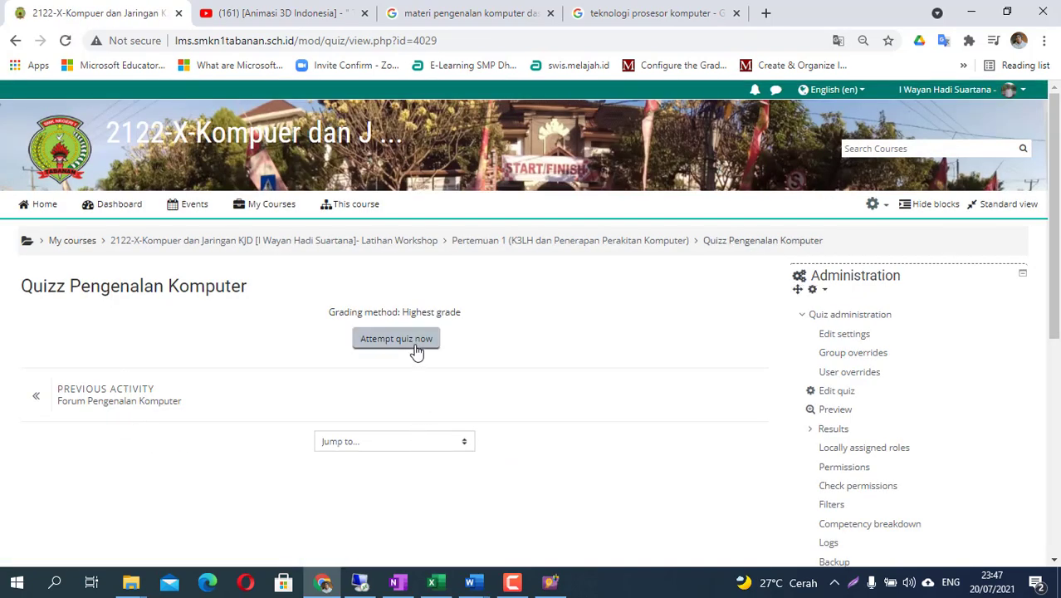
click(874, 205)
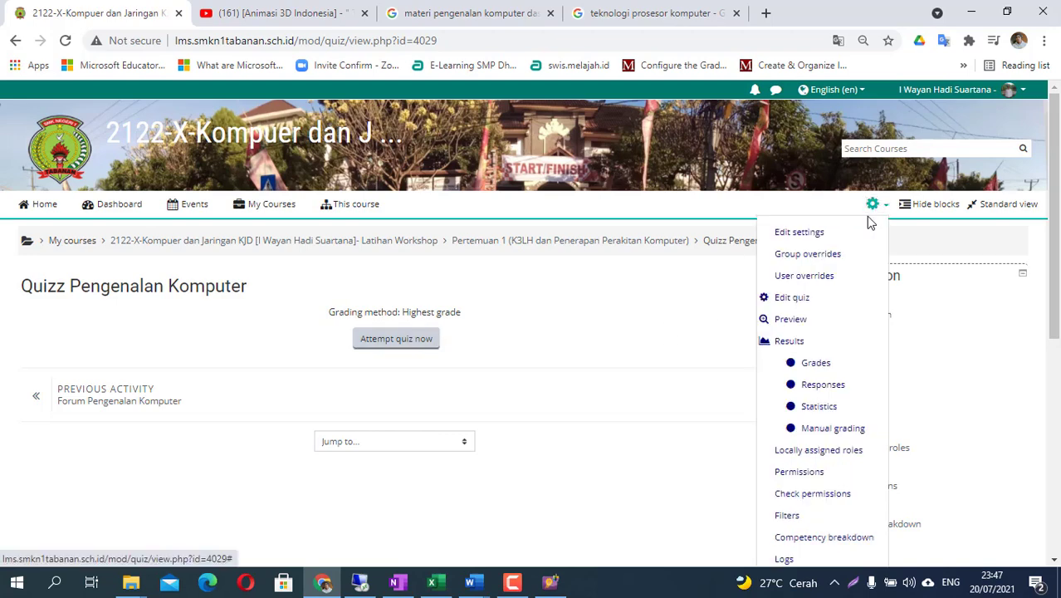
click(790, 298)
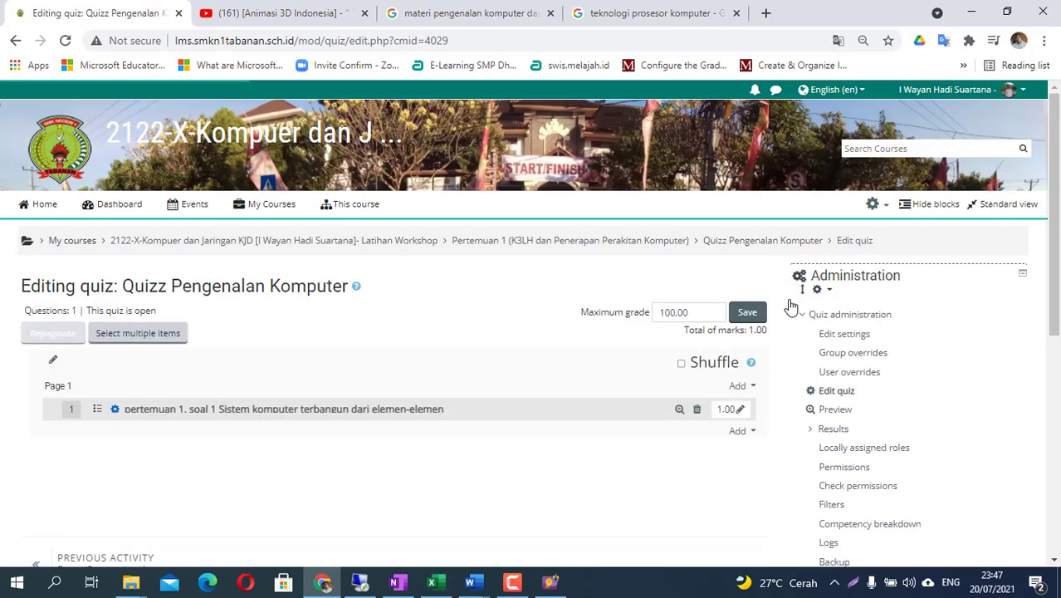
scroll(284, 463, down, 1)
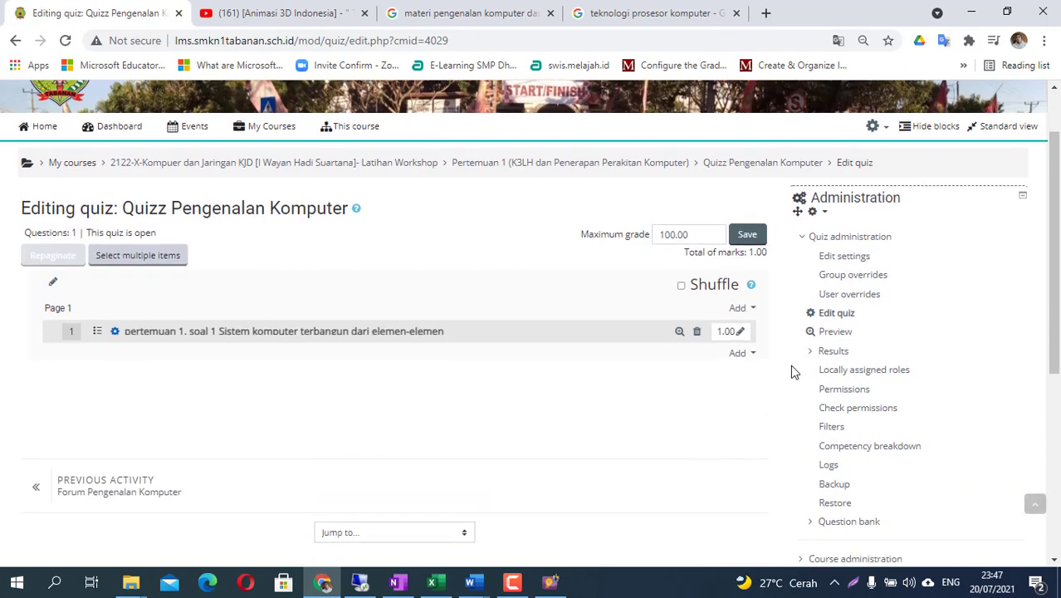
click(741, 354)
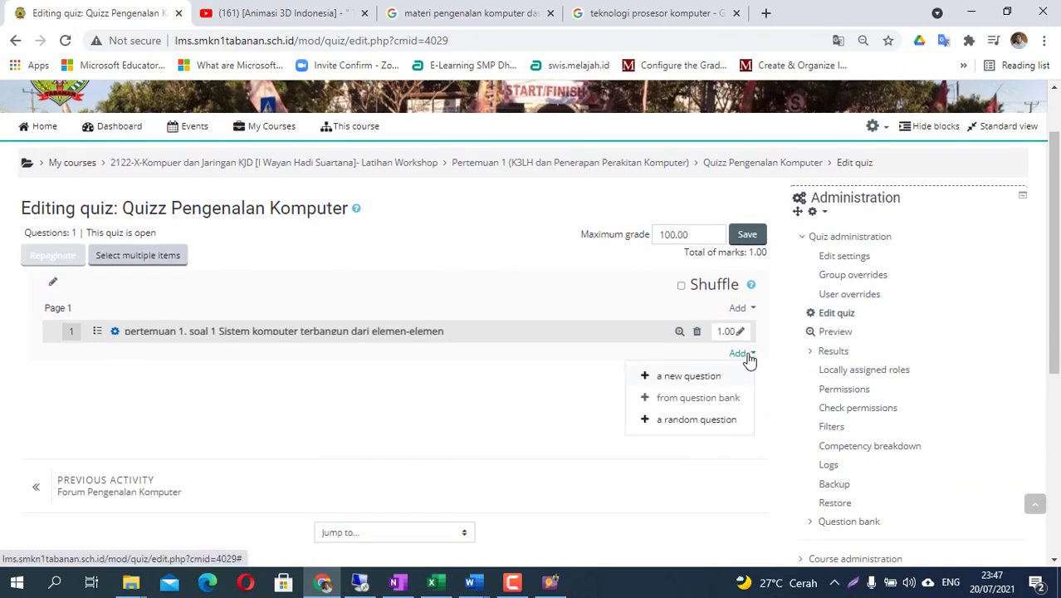
- Add from the question bank, switching to the soal pengenalan komputer (5) category
click(700, 399)
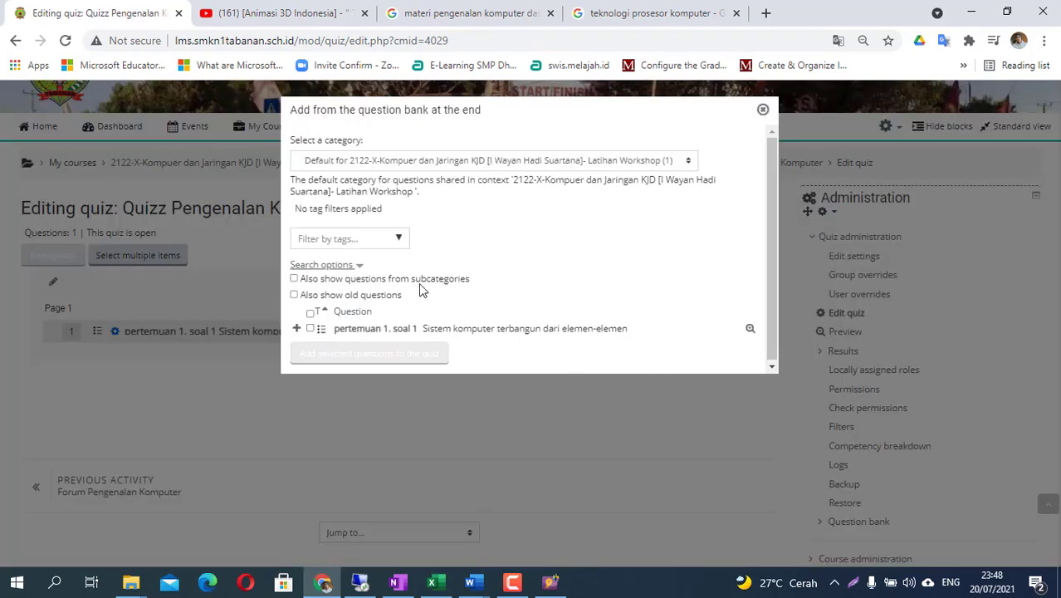
click(683, 161)
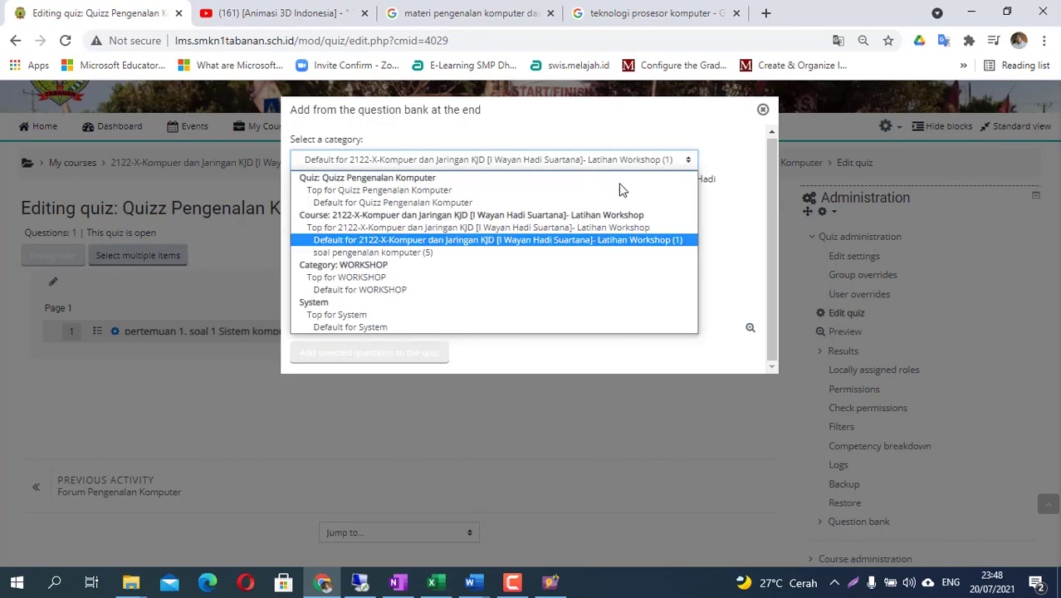
click(408, 260)
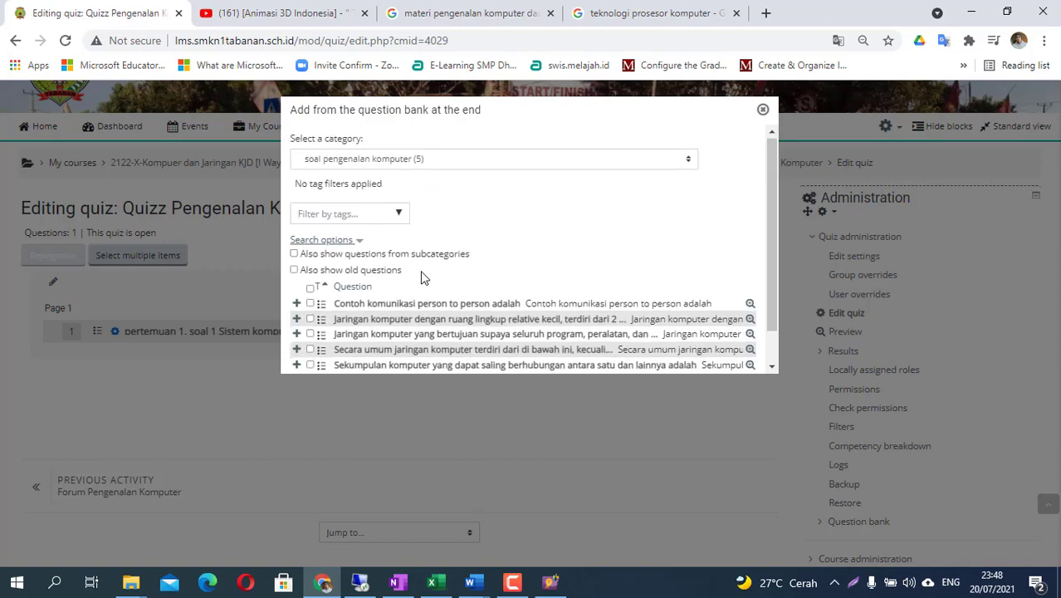
- Select all five questions and add them, giving 6 questions totalling 6.00 marks
scroll(420, 272, down, 1)
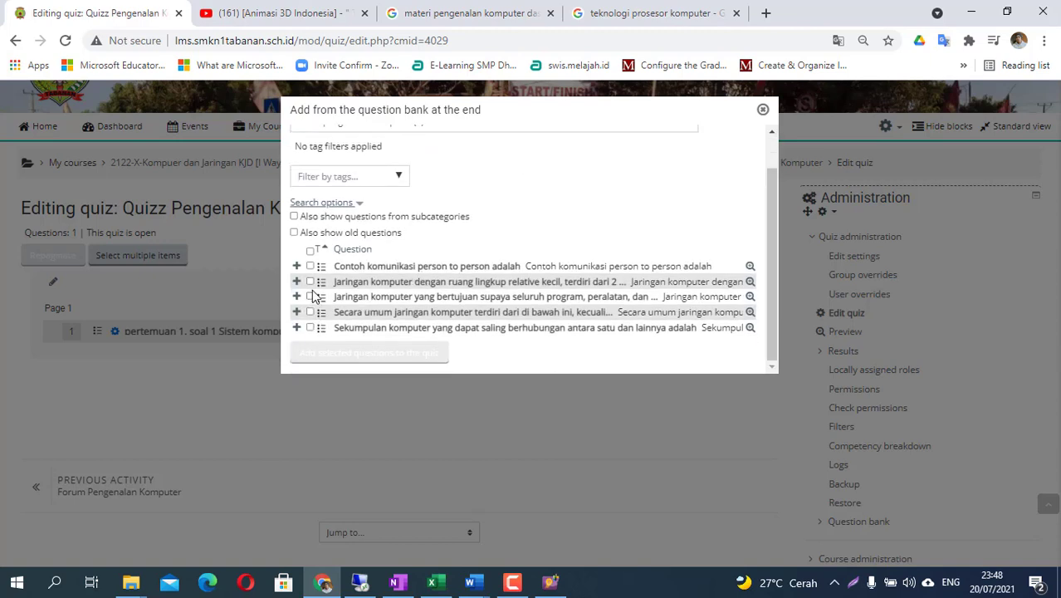
click(310, 327)
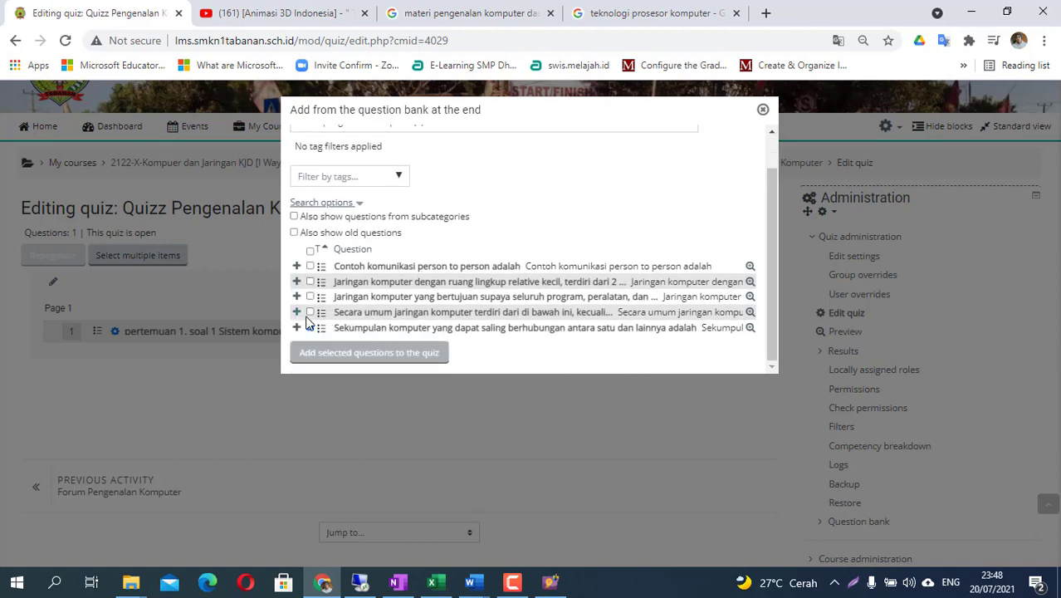
click(309, 312)
click(310, 297)
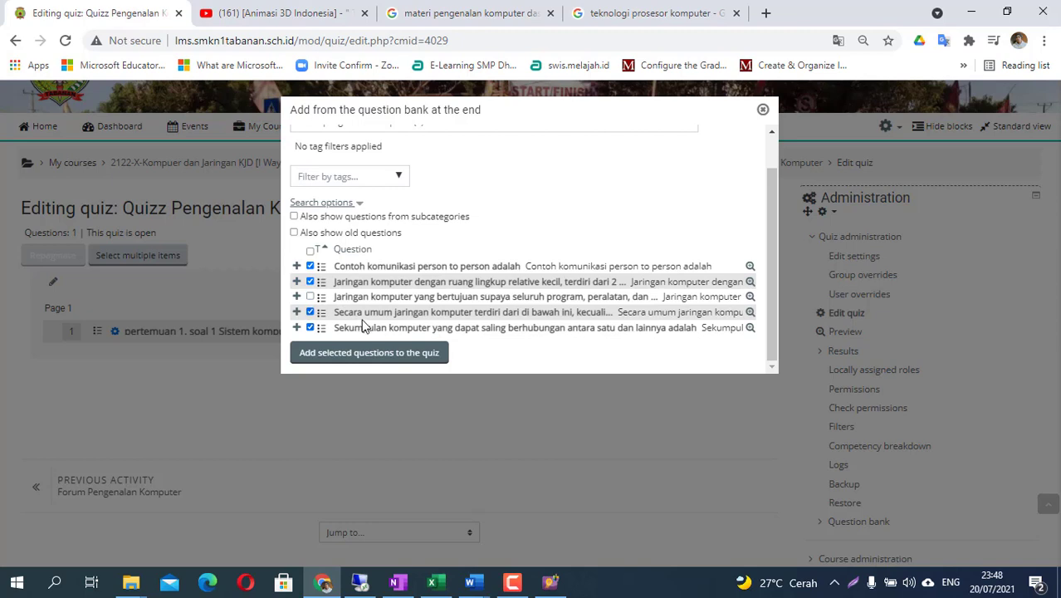
click(309, 265)
click(309, 251)
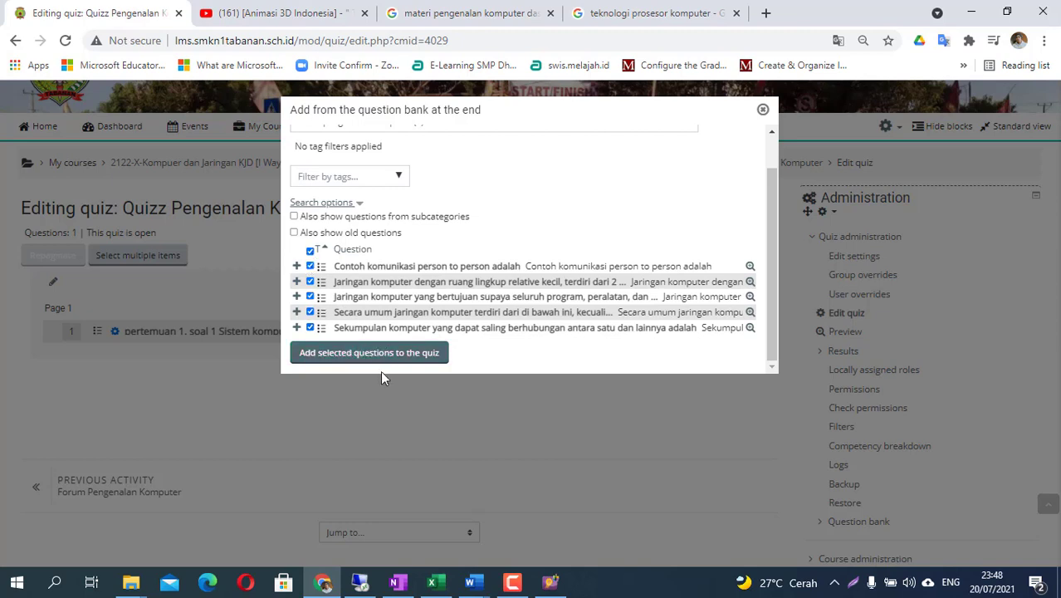
click(334, 355)
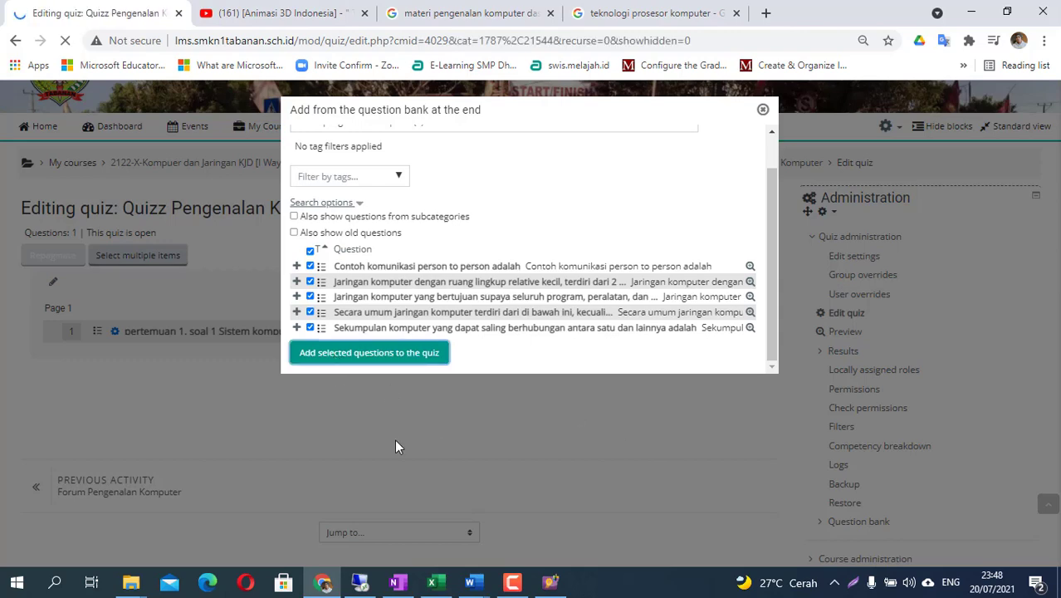
scroll(413, 395, down, 3)
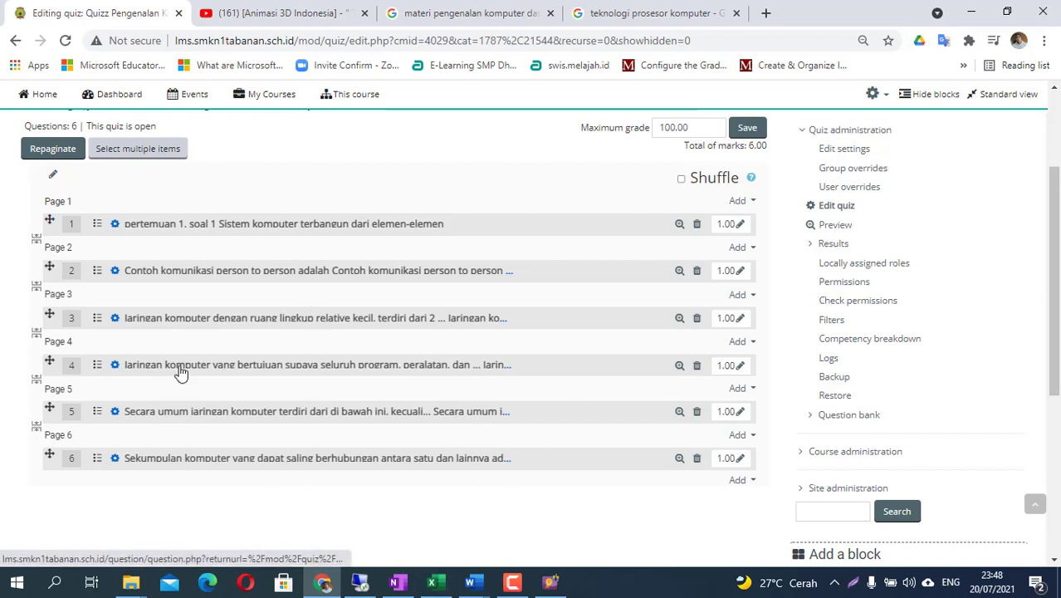
- Turn on Shuffle and save with the maximum grade kept at 100.00
scroll(443, 398, up, 2)
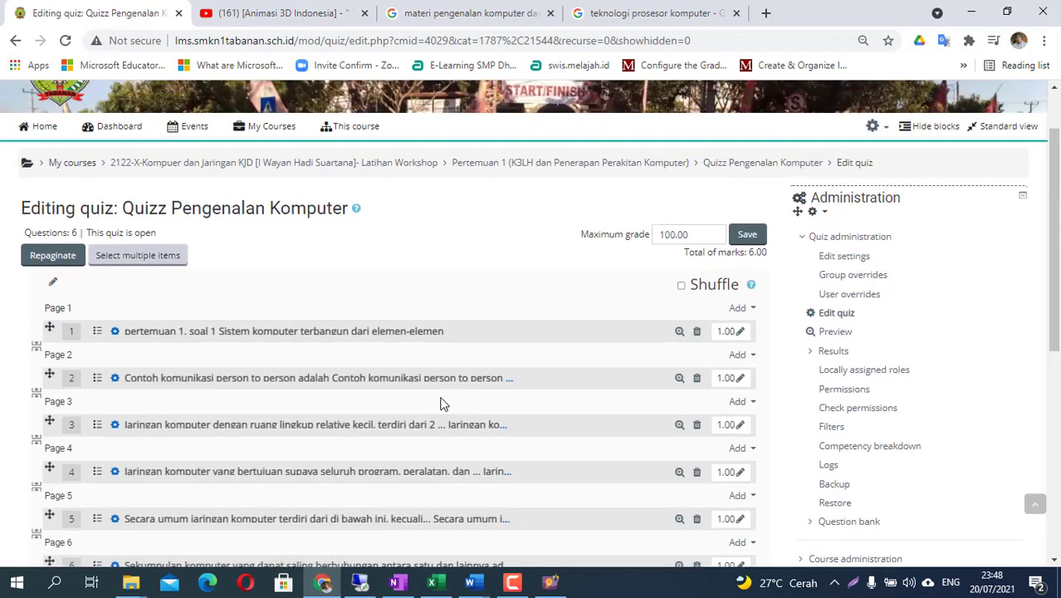
drag(697, 234, 641, 247)
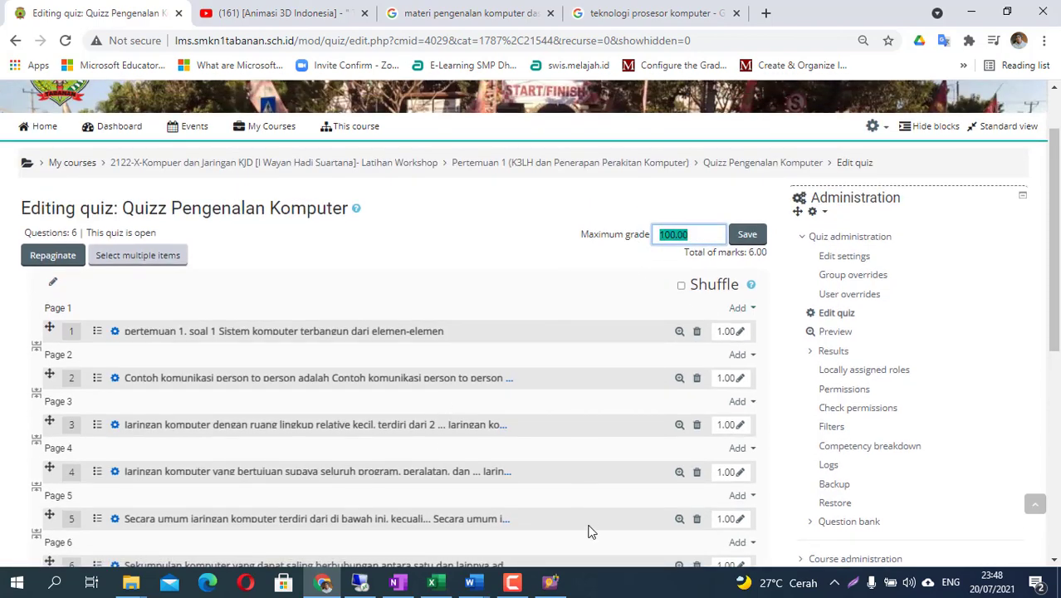
click(681, 286)
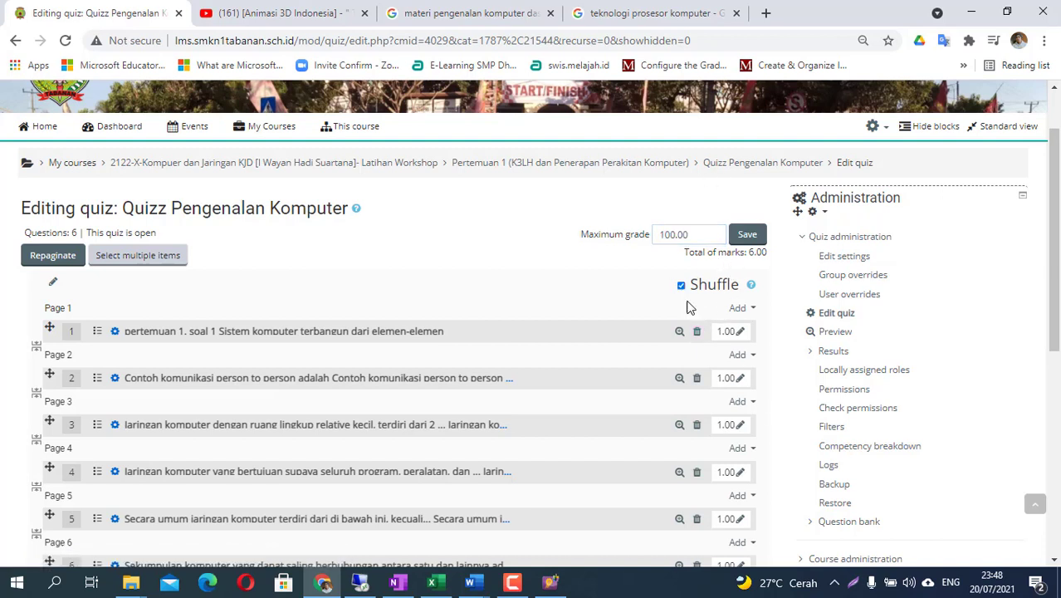
click(750, 236)
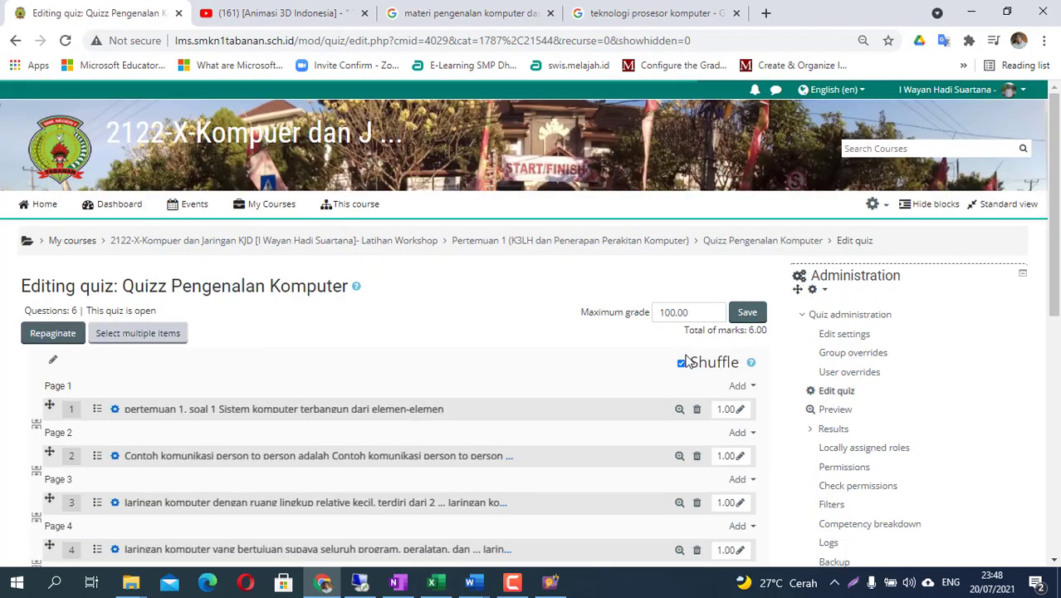
scroll(673, 363, down, 5)
scroll(557, 410, up, 3)
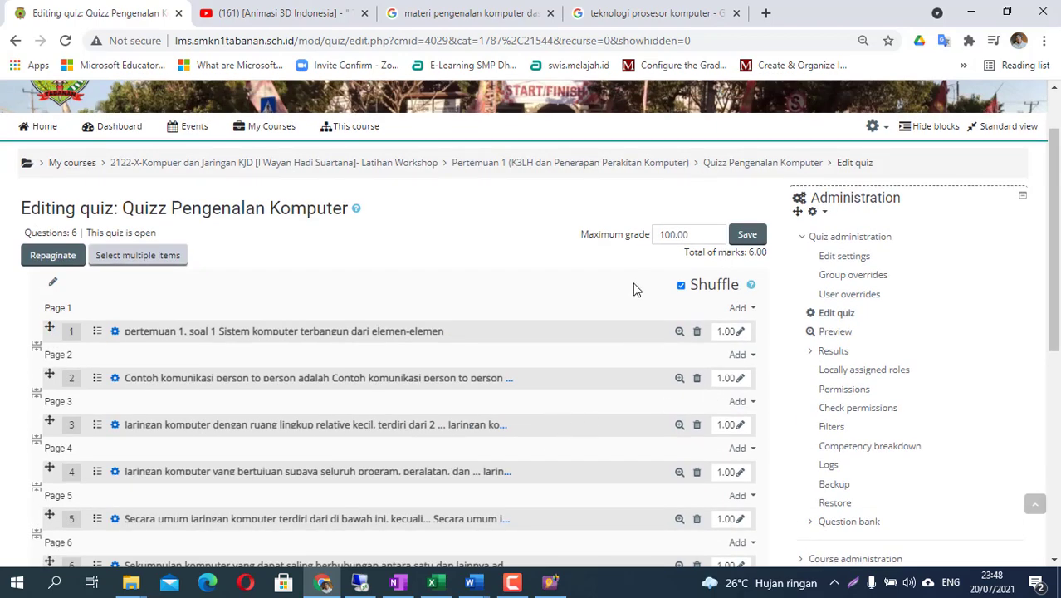
- From the course page, open Quizz Pengenalan Komputer and start a preview attempt
click(283, 163)
mouse_move(314, 285)
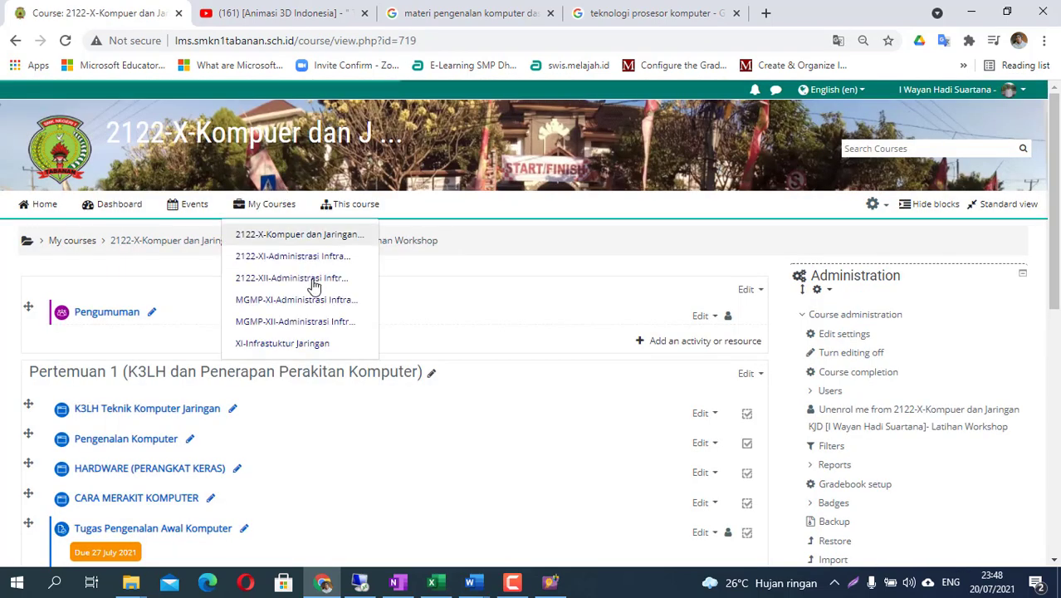
scroll(314, 286, down, 3)
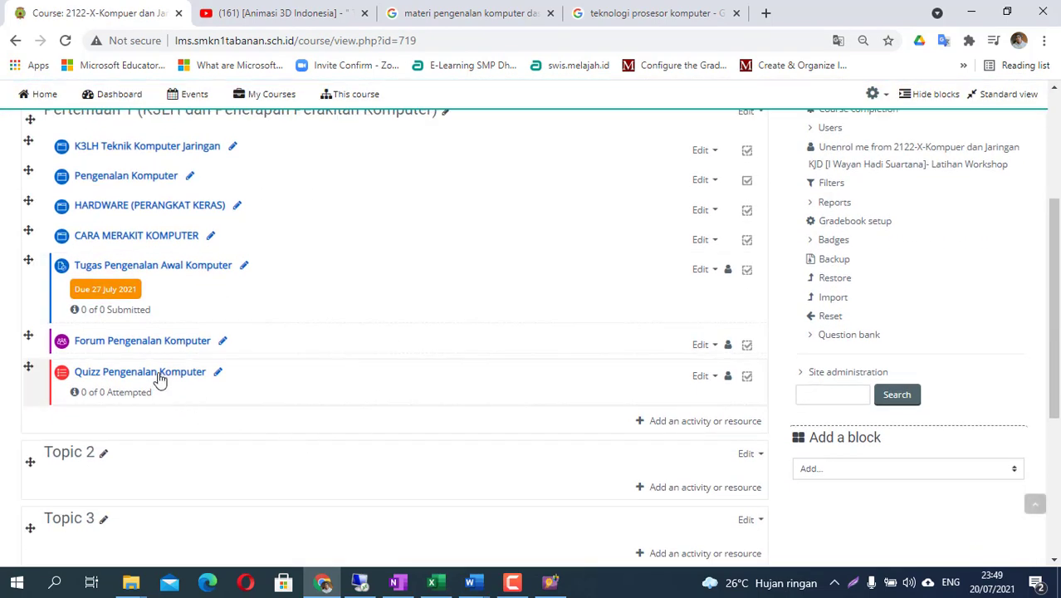
click(159, 376)
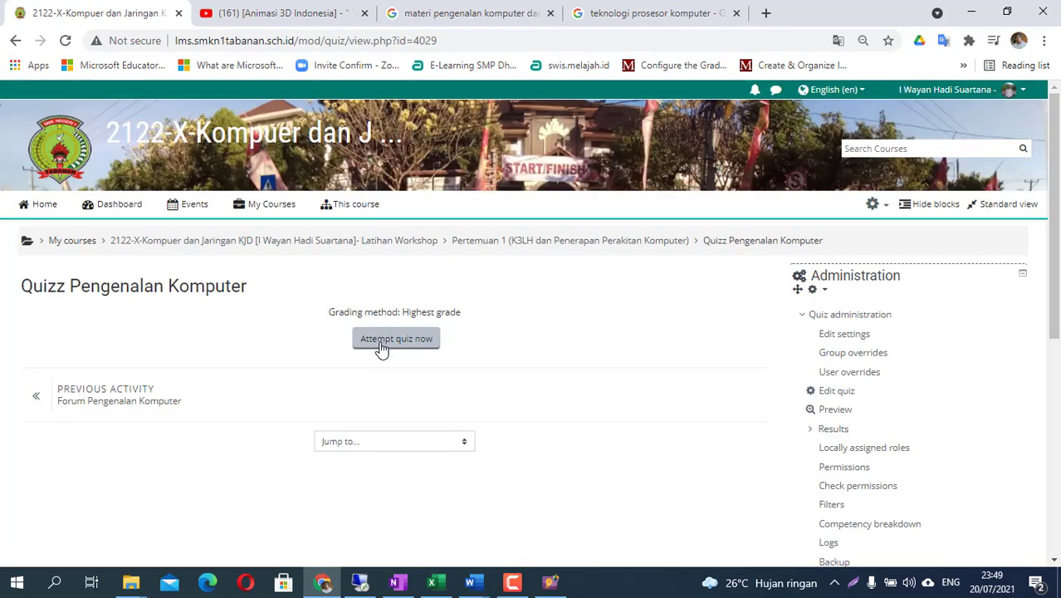
click(380, 346)
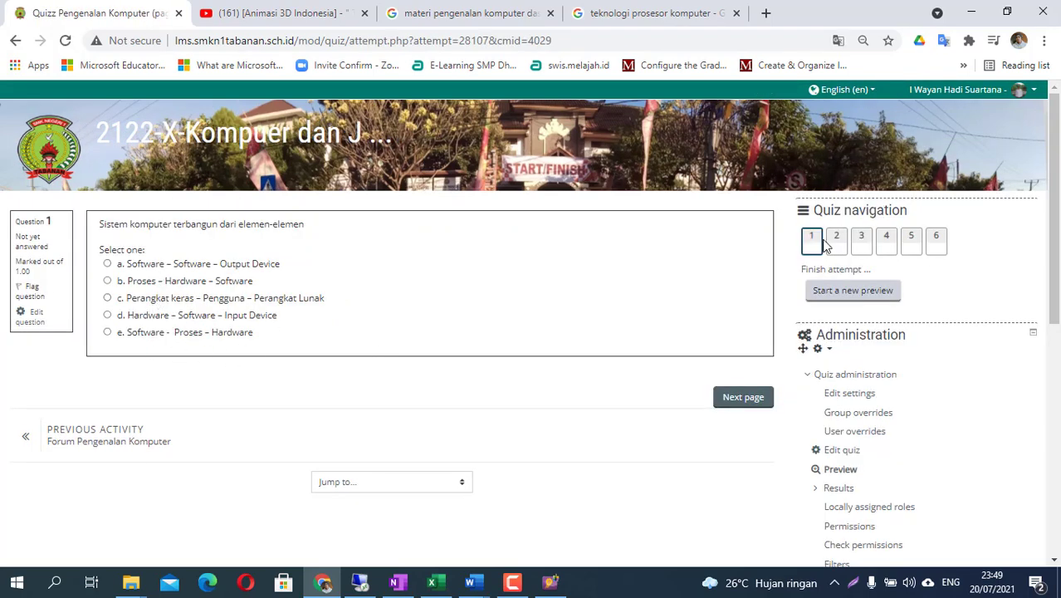
- Back out of the preview to the course's main page and bring up the OneNote notes
click(14, 41)
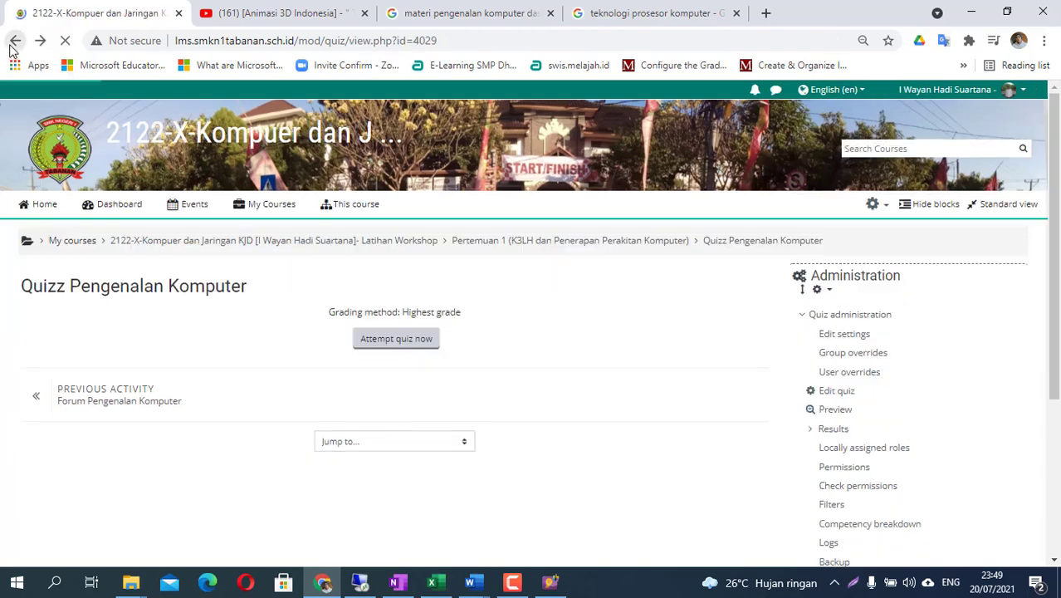
click(353, 248)
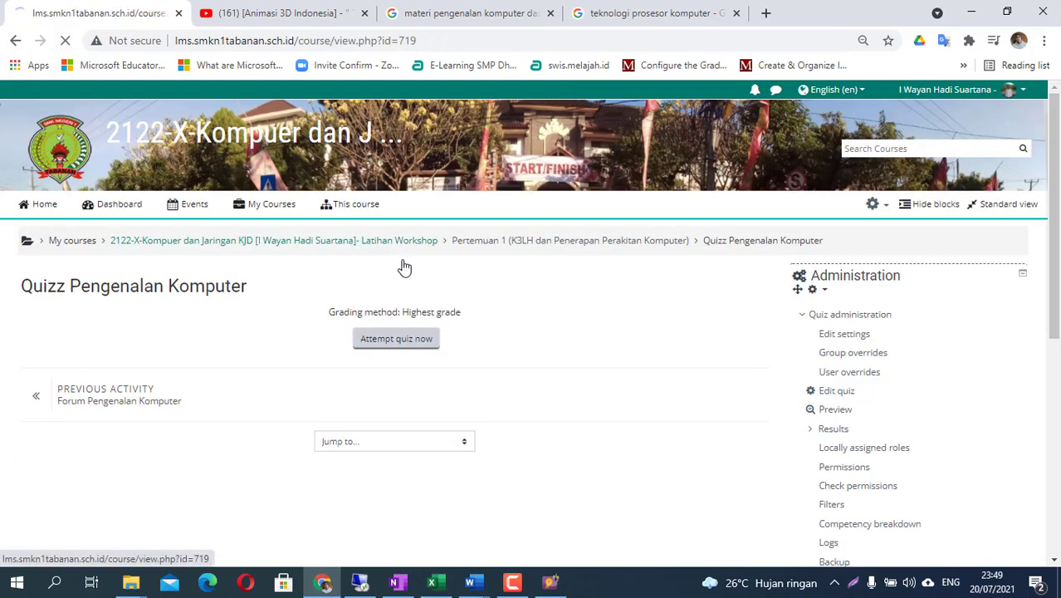
scroll(233, 369, down, 1)
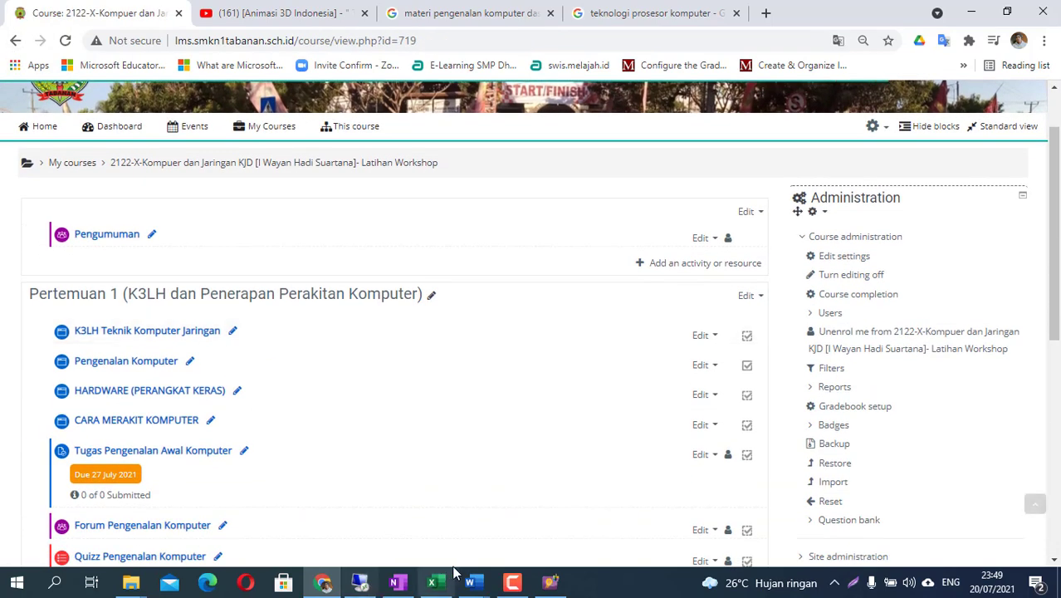
click(397, 582)
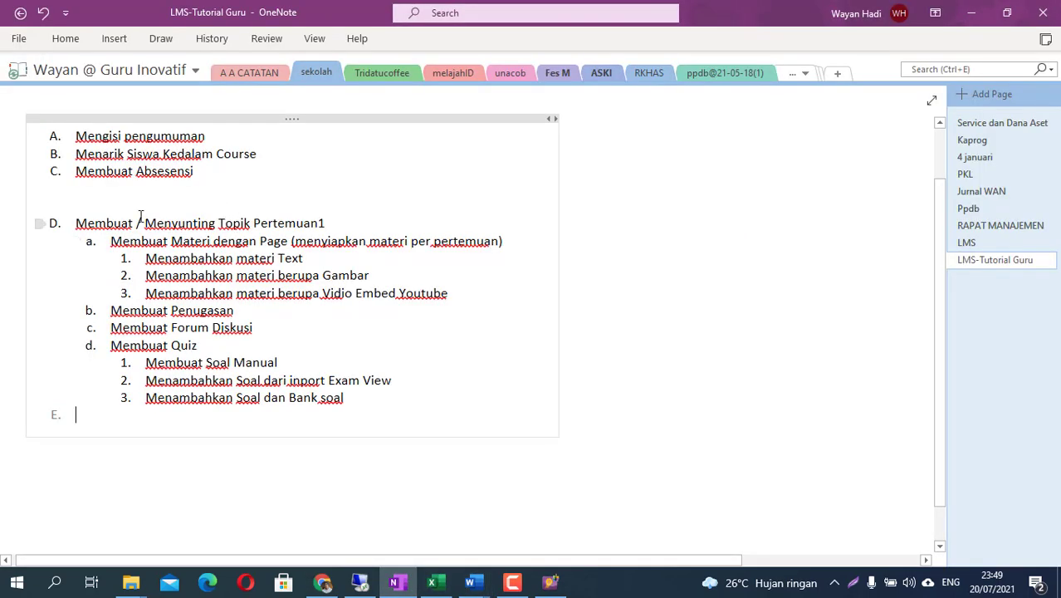
- Highlight the section D items on creating and editing meeting topics
drag(70, 222, 395, 396)
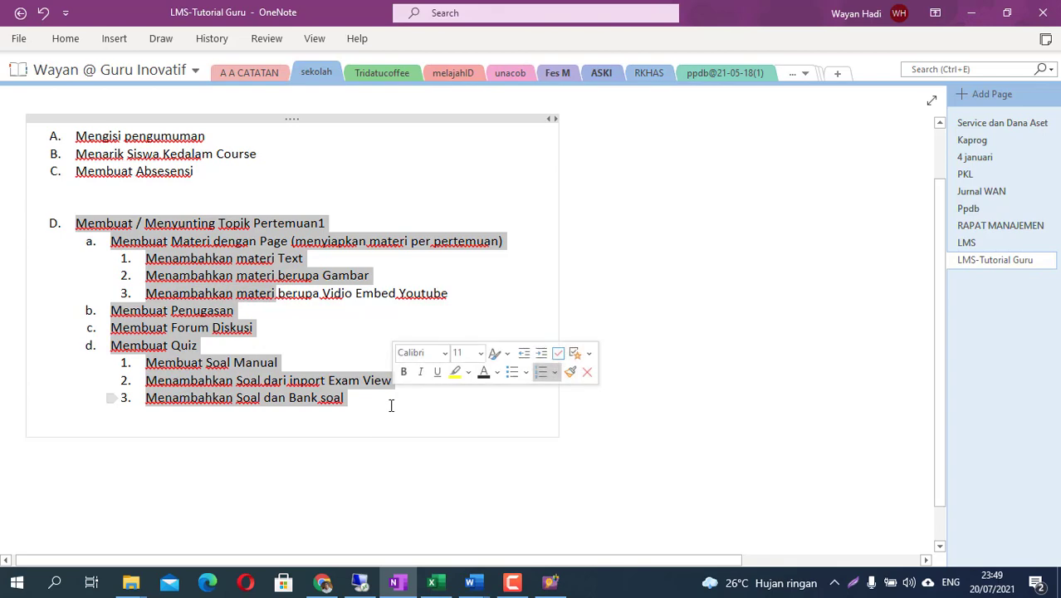
- Hide the Tugas assignment, Forum Pengenalan Komputer and Quizz Pengenalan Komputer via their Edit menus
click(324, 583)
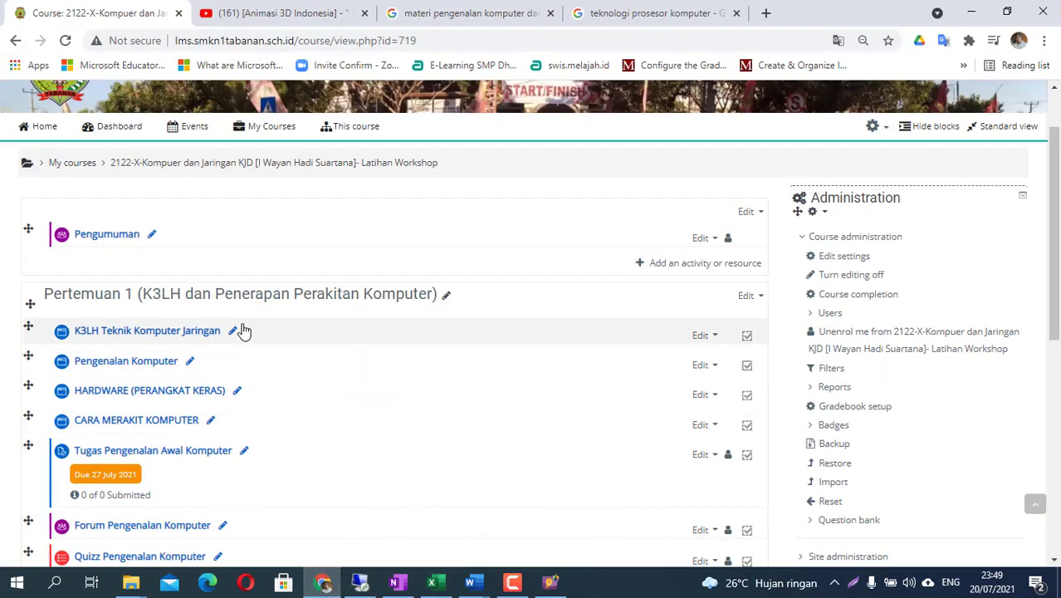
scroll(251, 372, down, 2)
scroll(253, 372, up, 2)
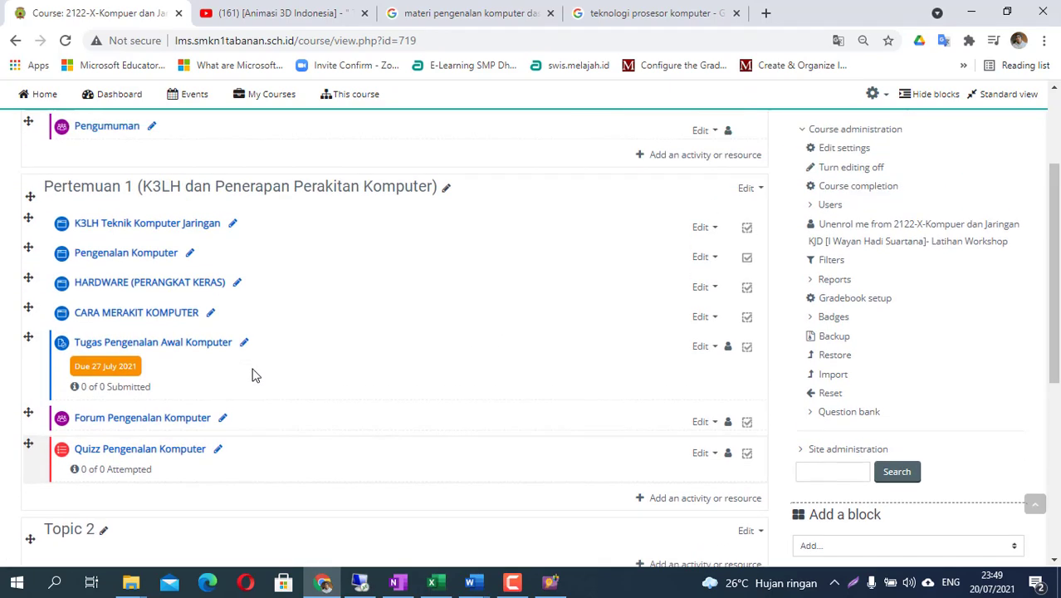
scroll(256, 369, down, 1)
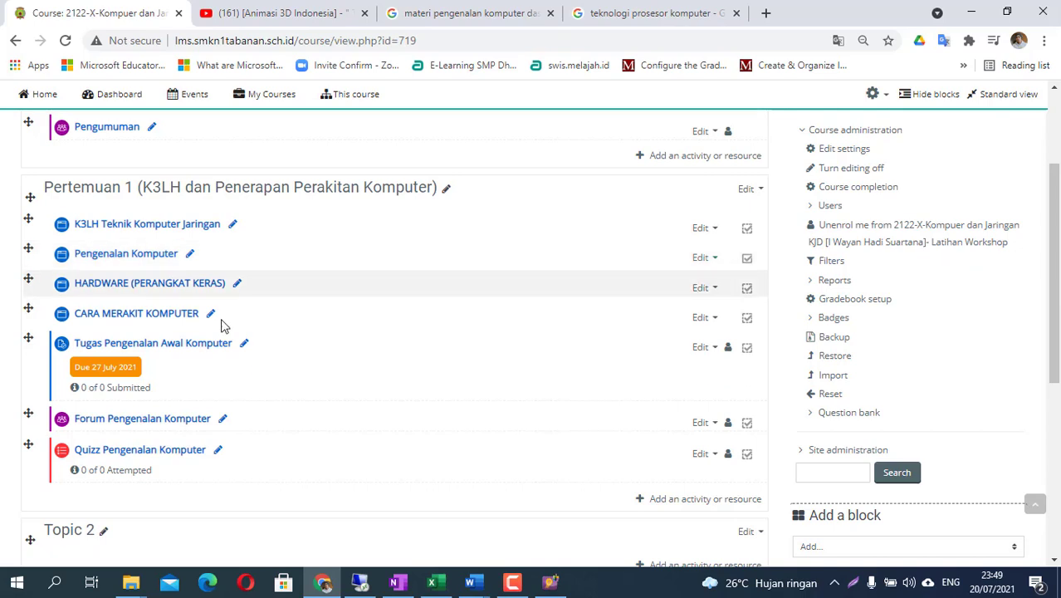
click(716, 354)
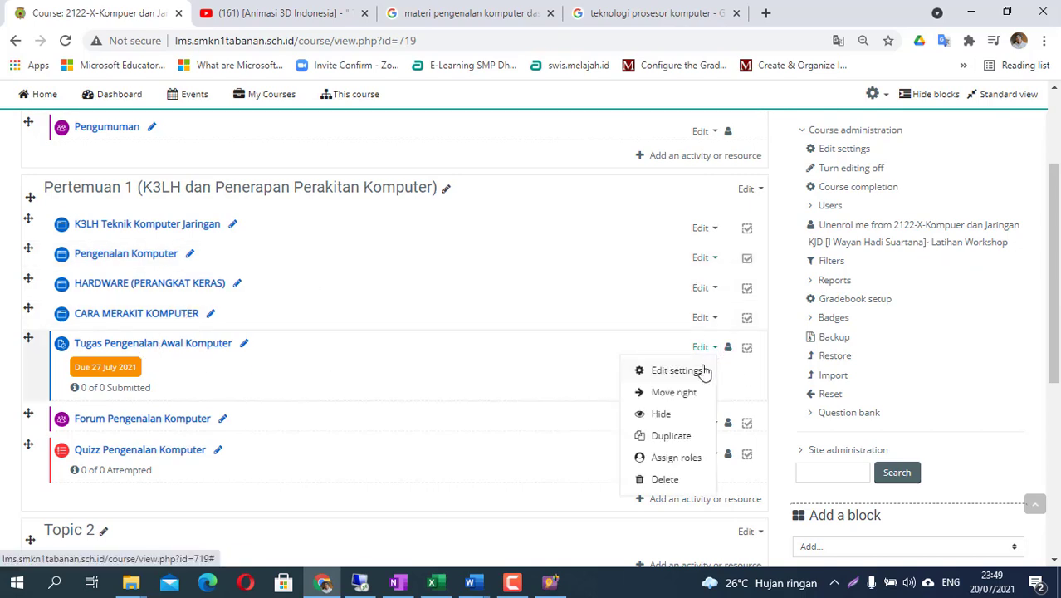
click(665, 413)
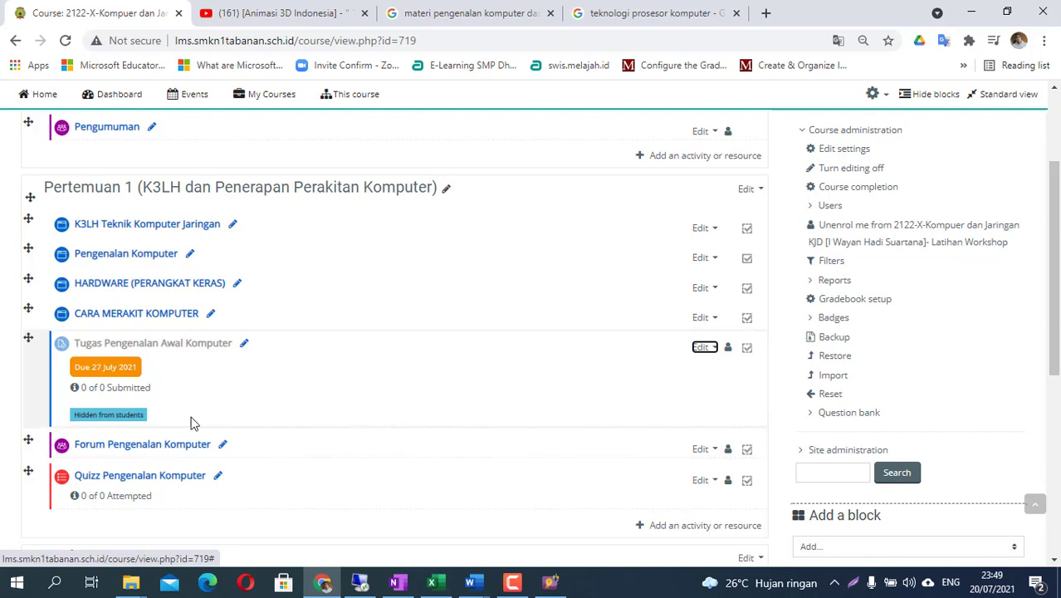
scroll(189, 422, down, 1)
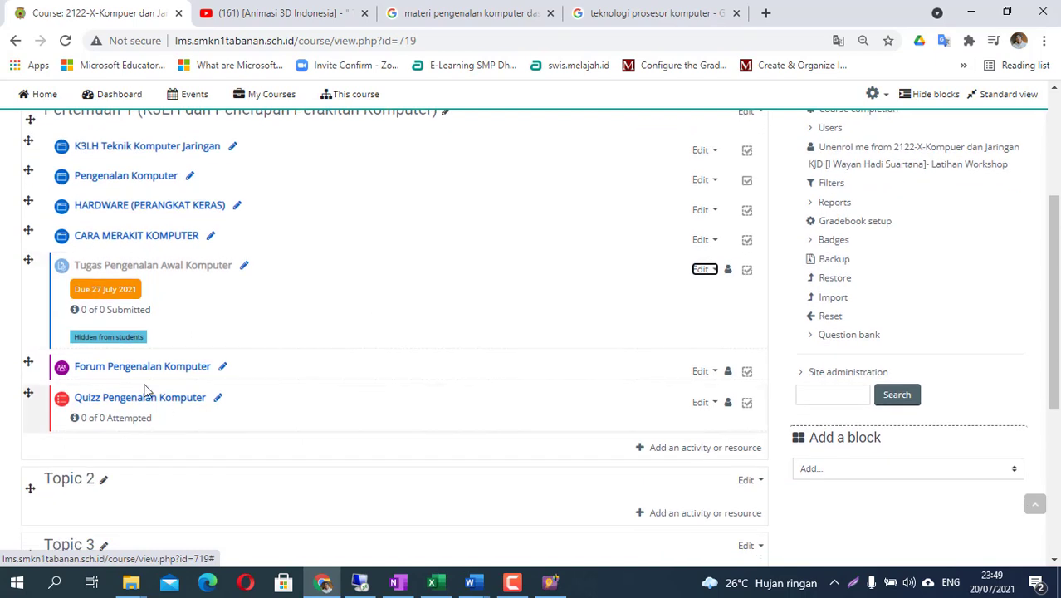
click(714, 371)
click(664, 445)
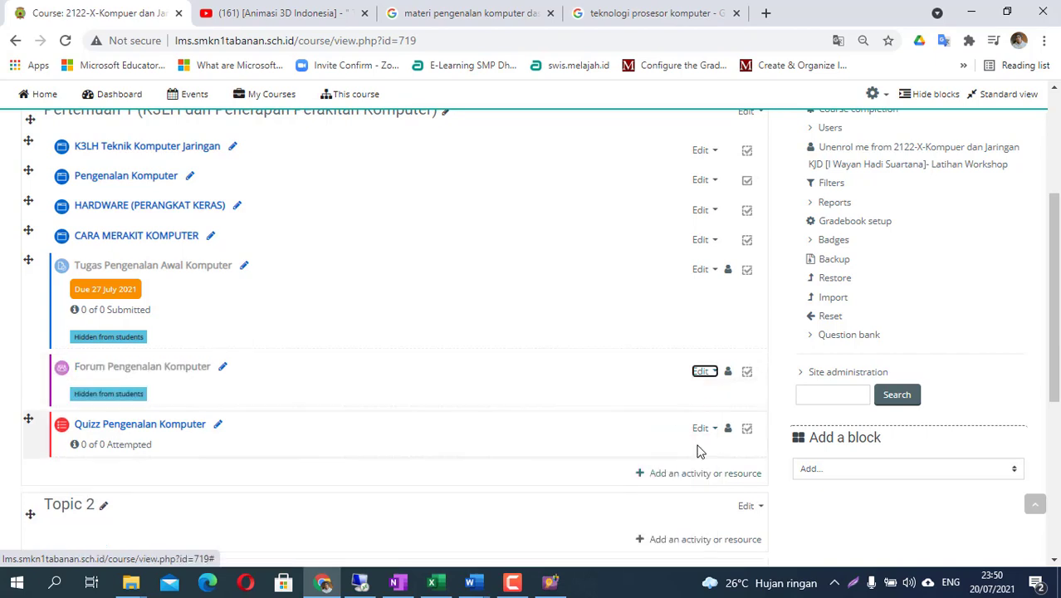
click(714, 429)
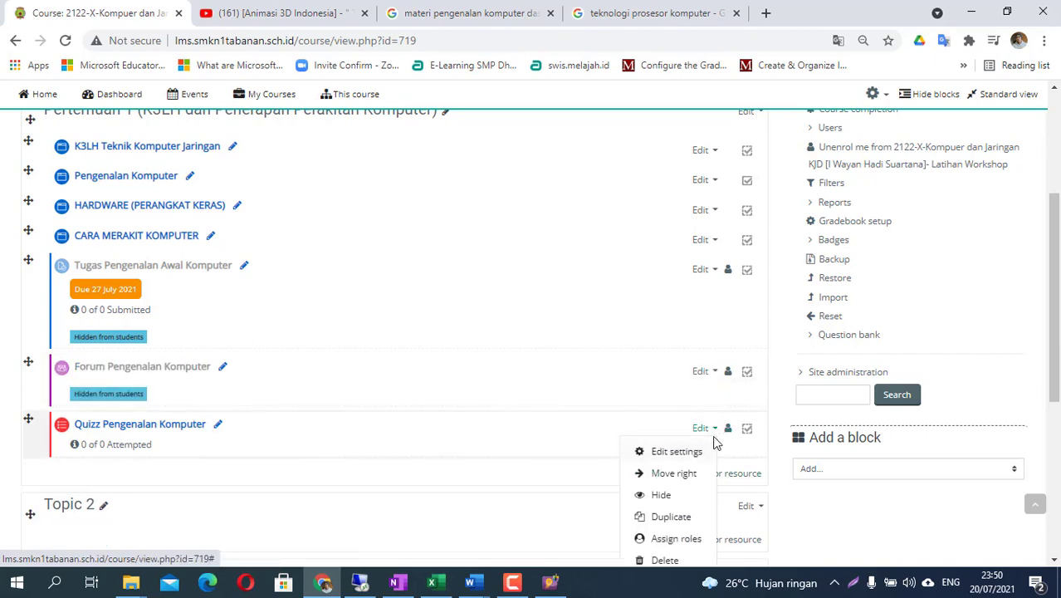
click(660, 494)
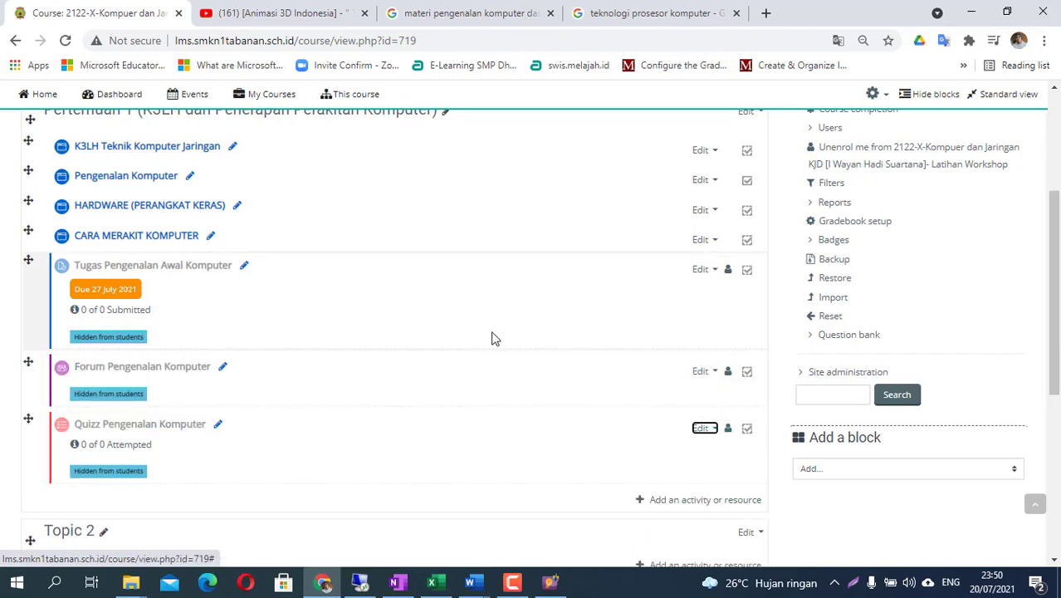
- Review the course page, highlight item A 'Mengisi pengumuman' in OneNote, and return to Moodle
scroll(347, 274, up, 2)
scroll(249, 374, down, 1)
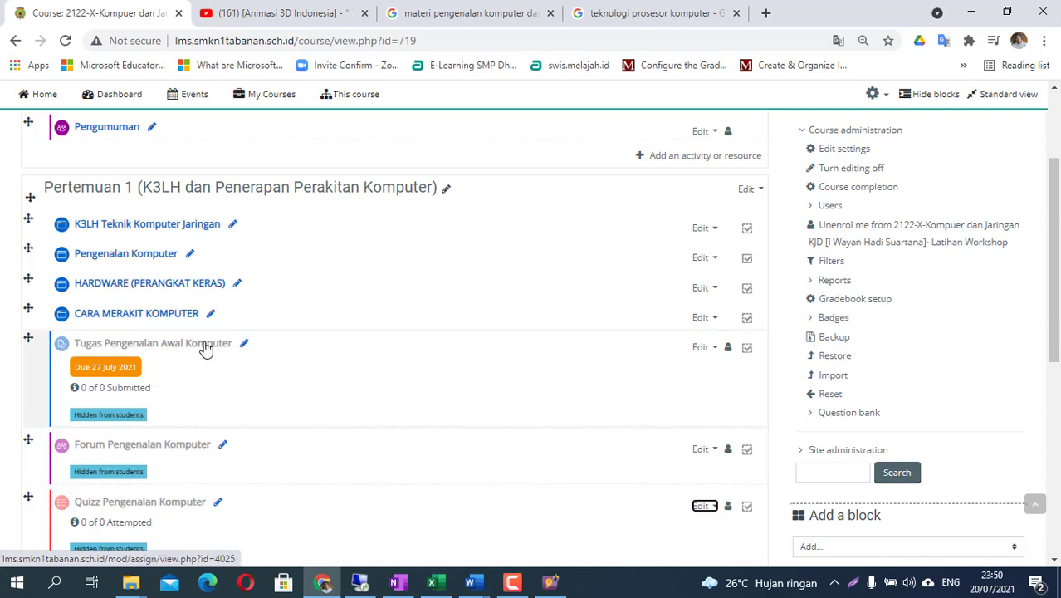
scroll(200, 373, up, 2)
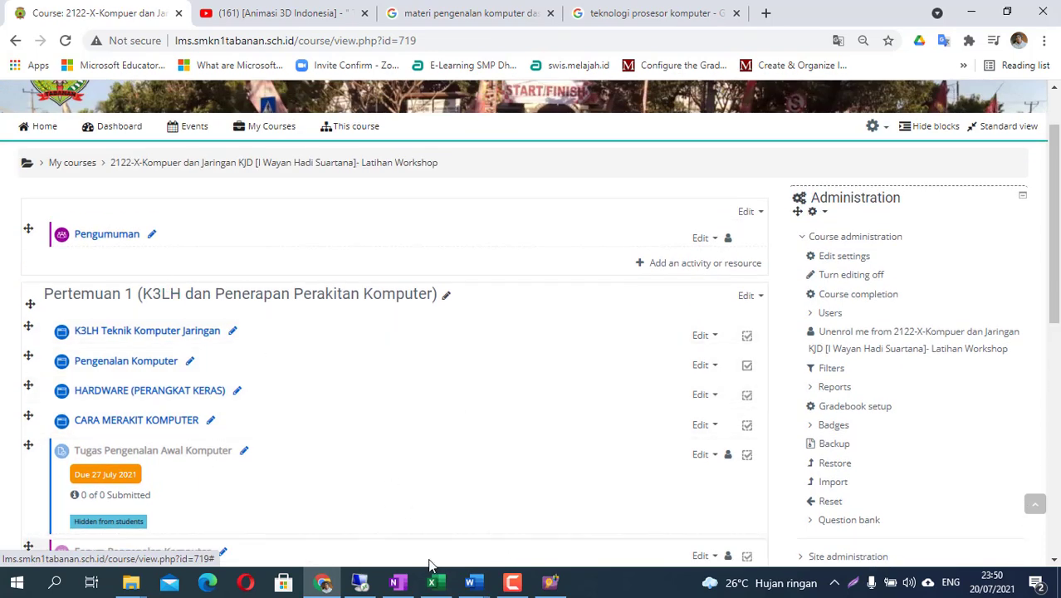
click(397, 582)
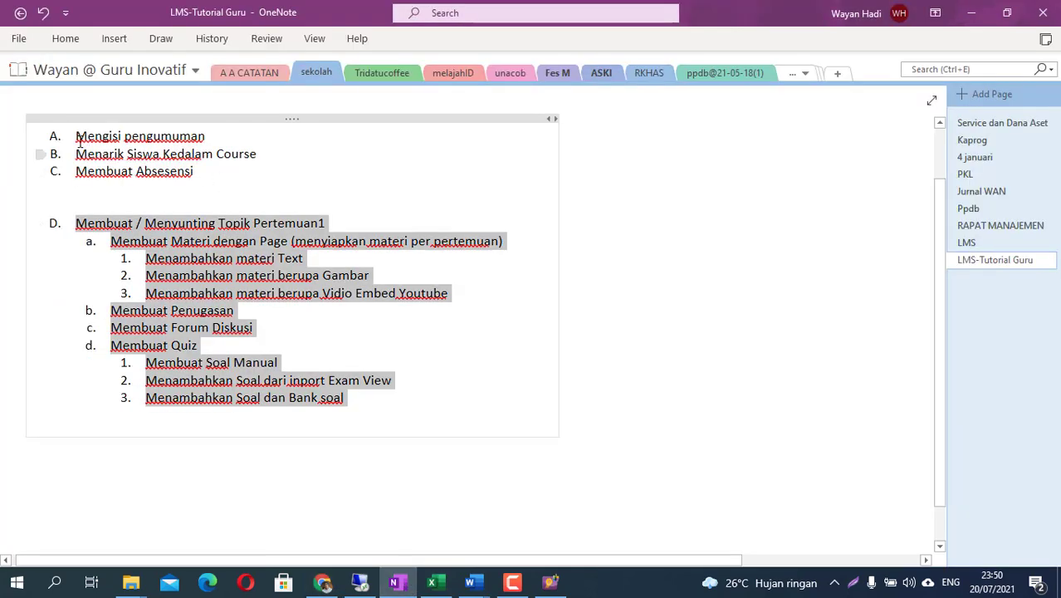
drag(77, 135, 217, 135)
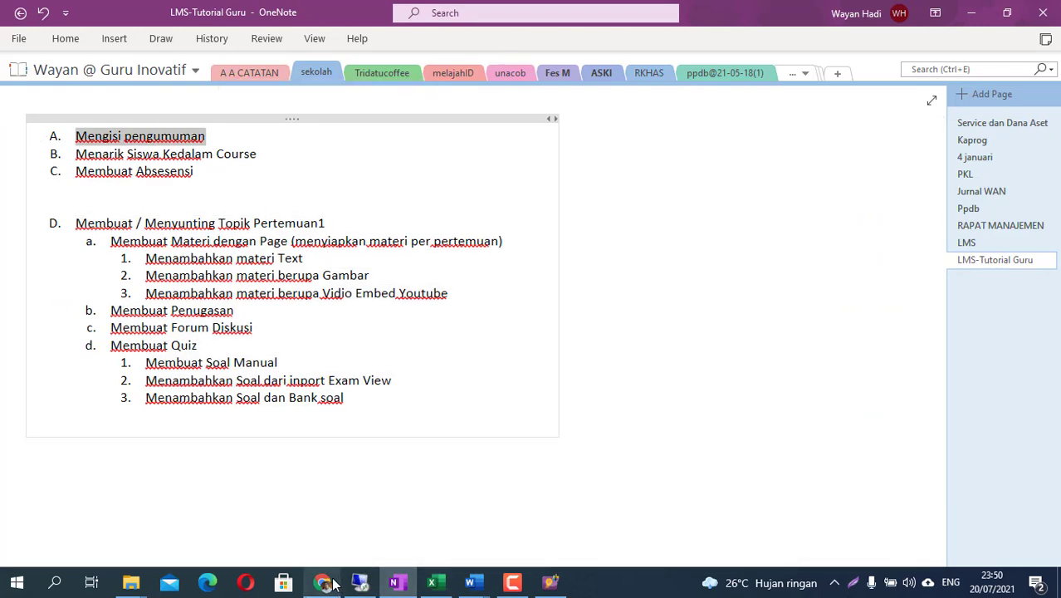
click(323, 582)
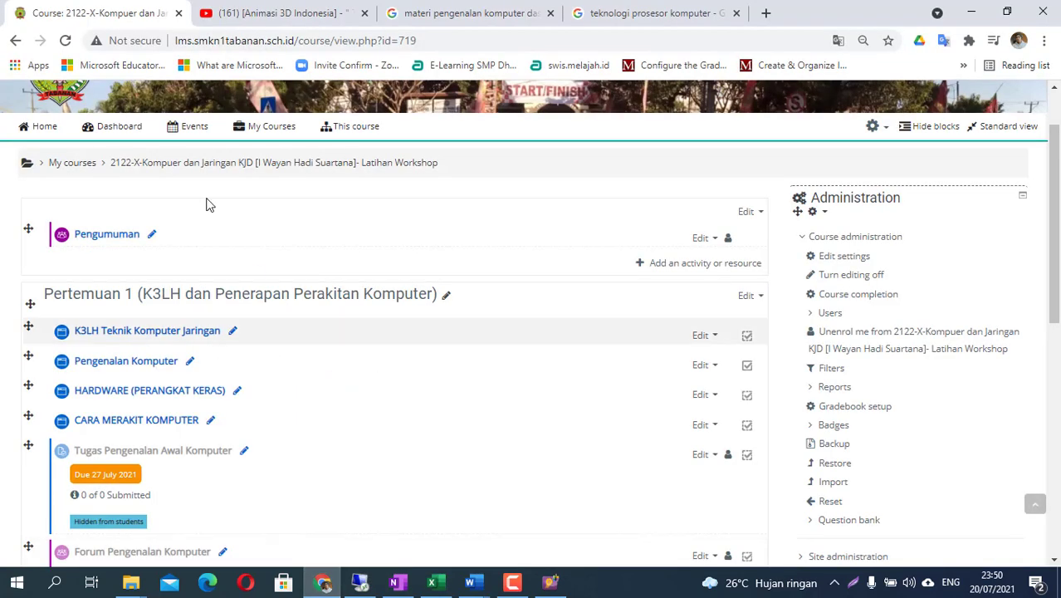
- Open the Pengumuman forum's Edit settings form and click into its Description field
click(152, 238)
click(164, 235)
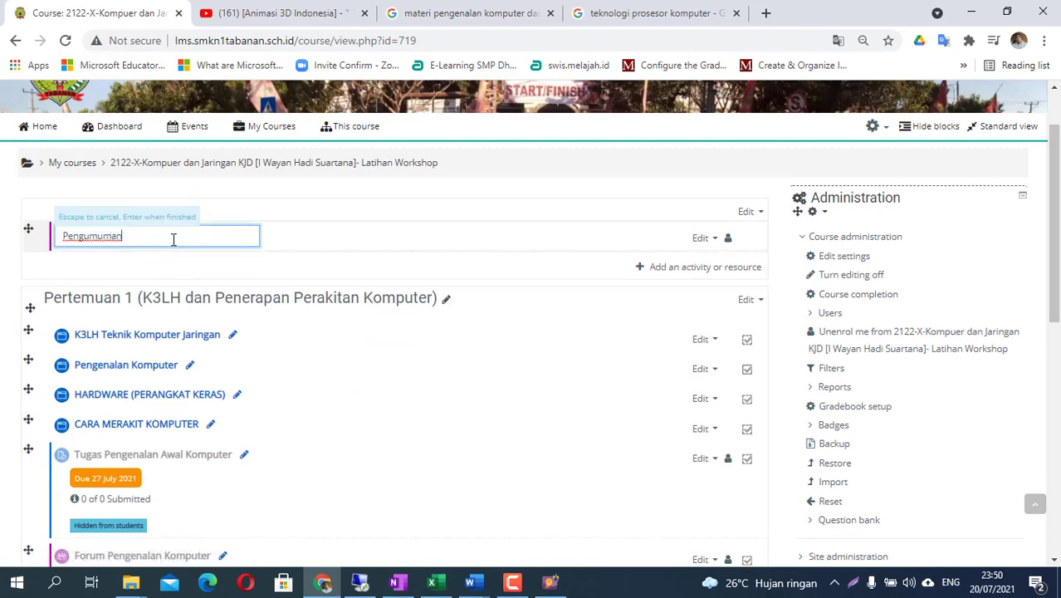
click(712, 239)
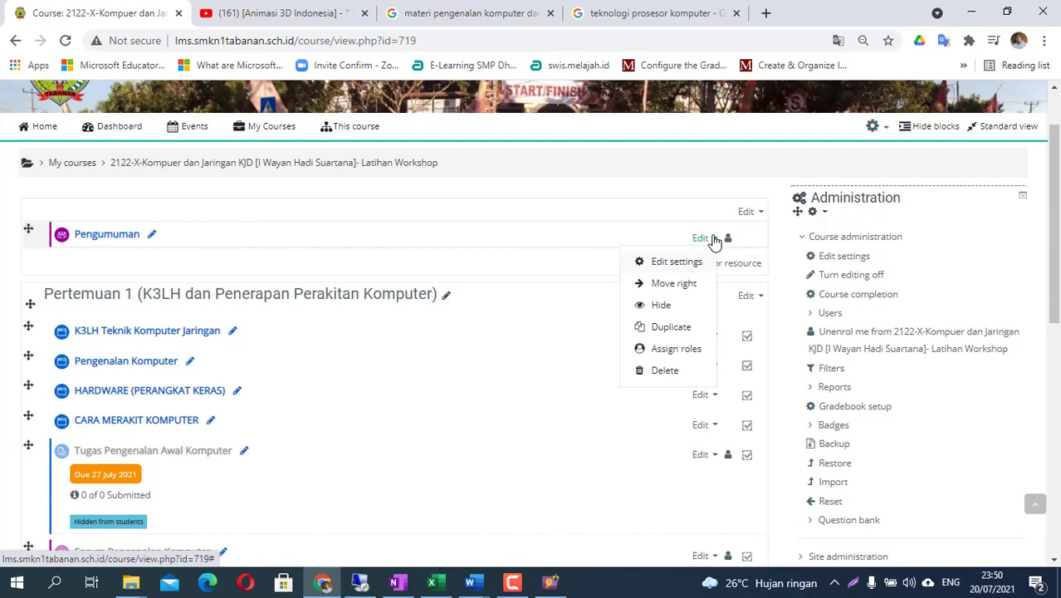
click(674, 263)
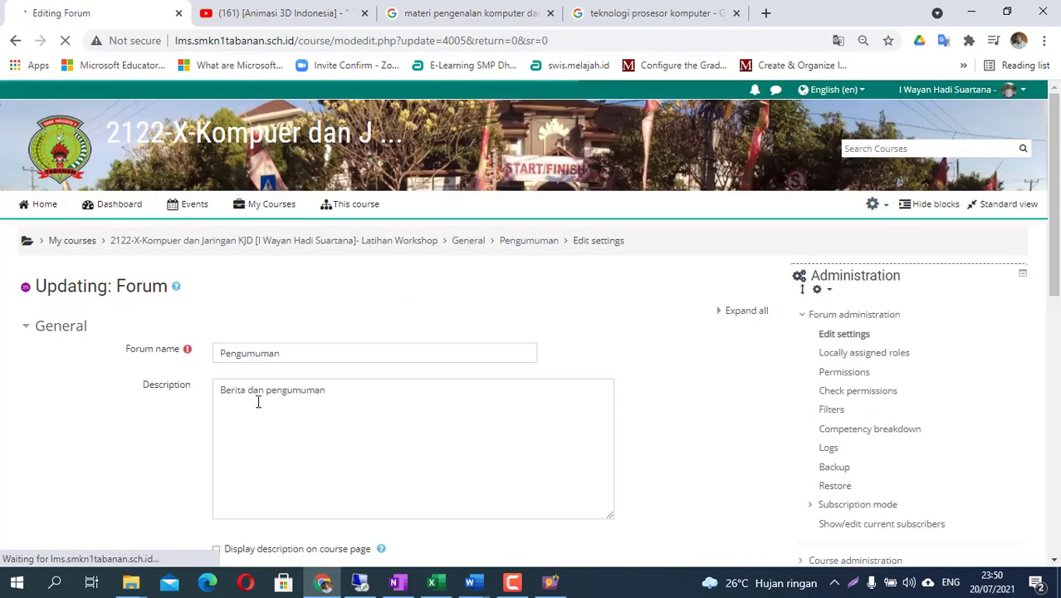
scroll(281, 415, down, 1)
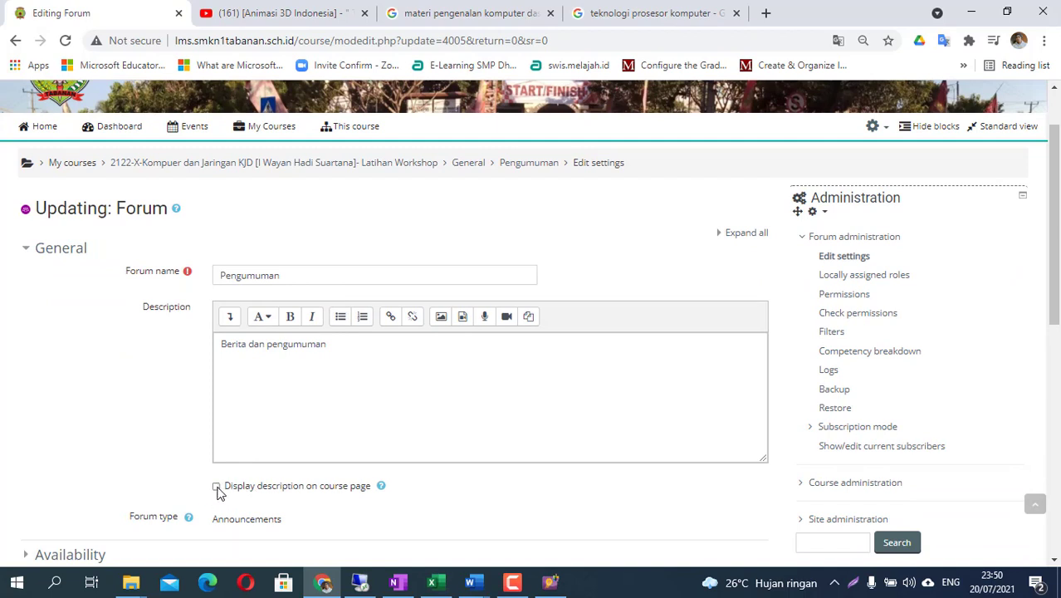
click(348, 345)
- Replace the description with the study instruction, adding the 'Selamat dataang di Mapel Komputer dan Jaring' welcome line above
drag(347, 346, 201, 356)
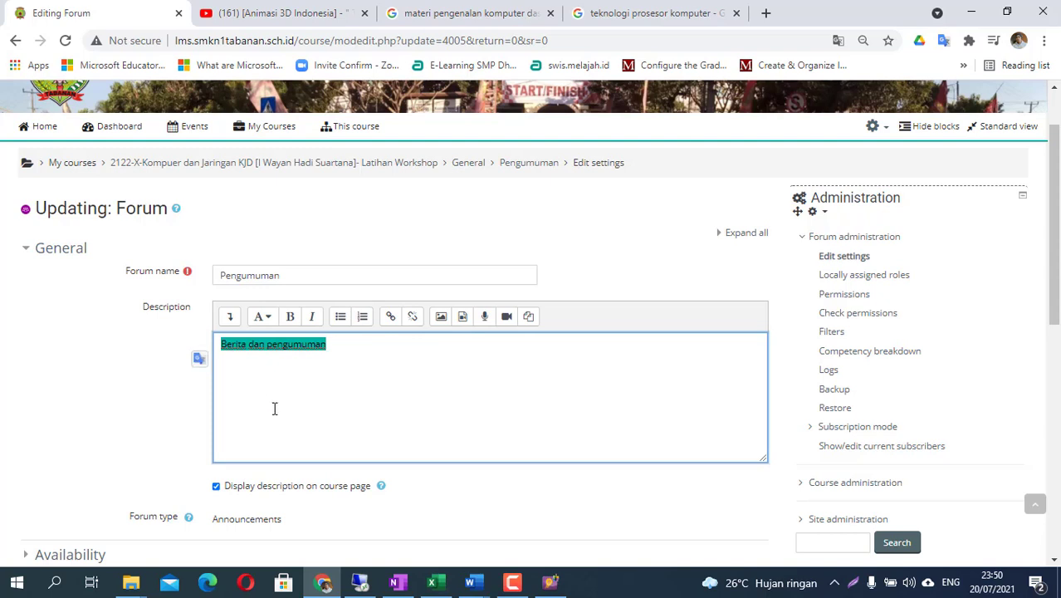
text(Silahkan )
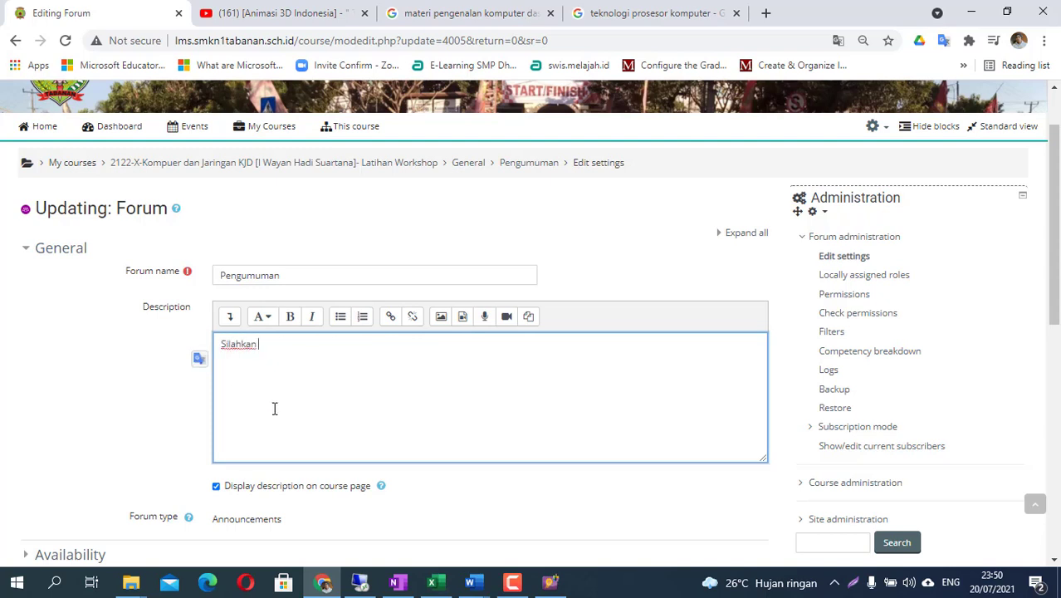
text(simak materi di setiap to)
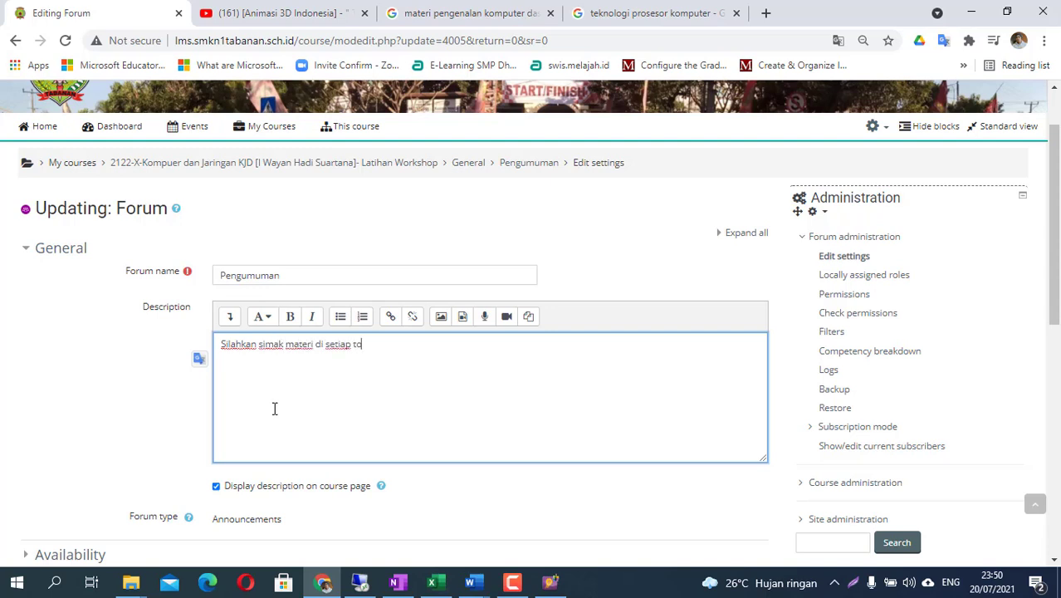
text(pik sesuai dengan arahan)
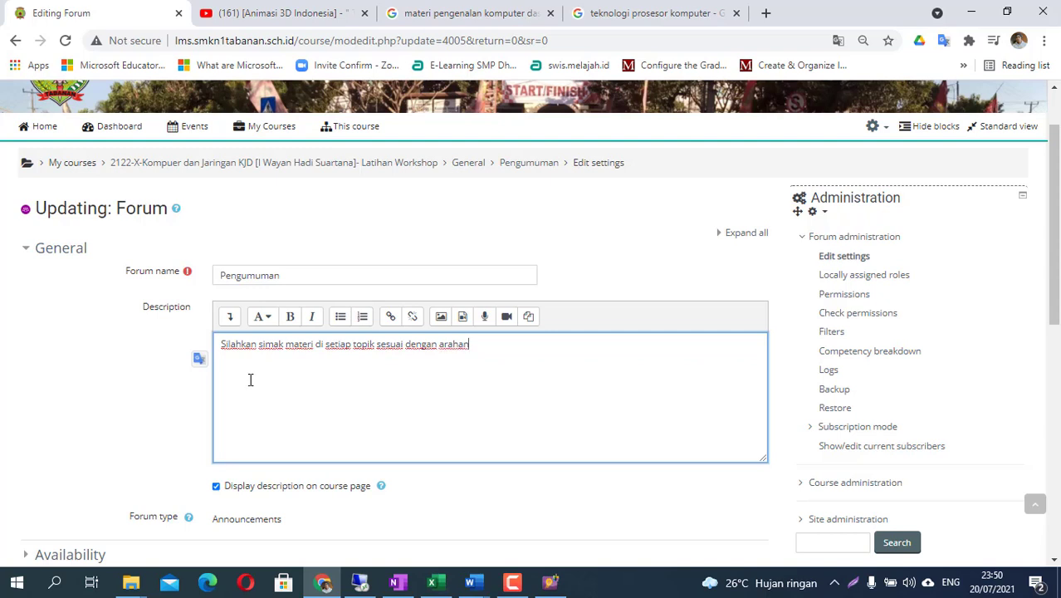
key(Home)
key(Return)
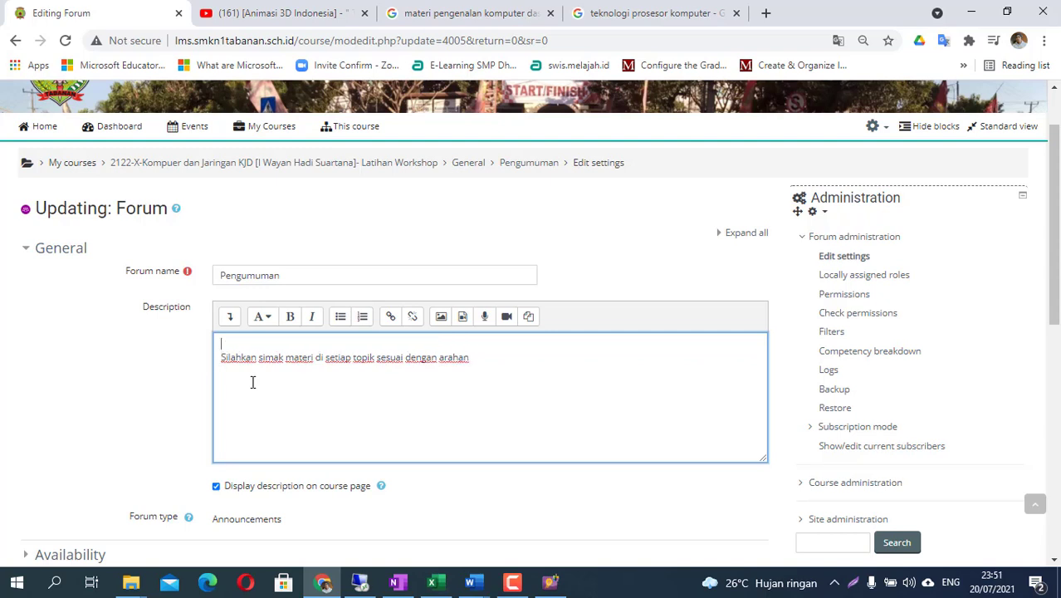
text(Selamat dataang di Mapel)
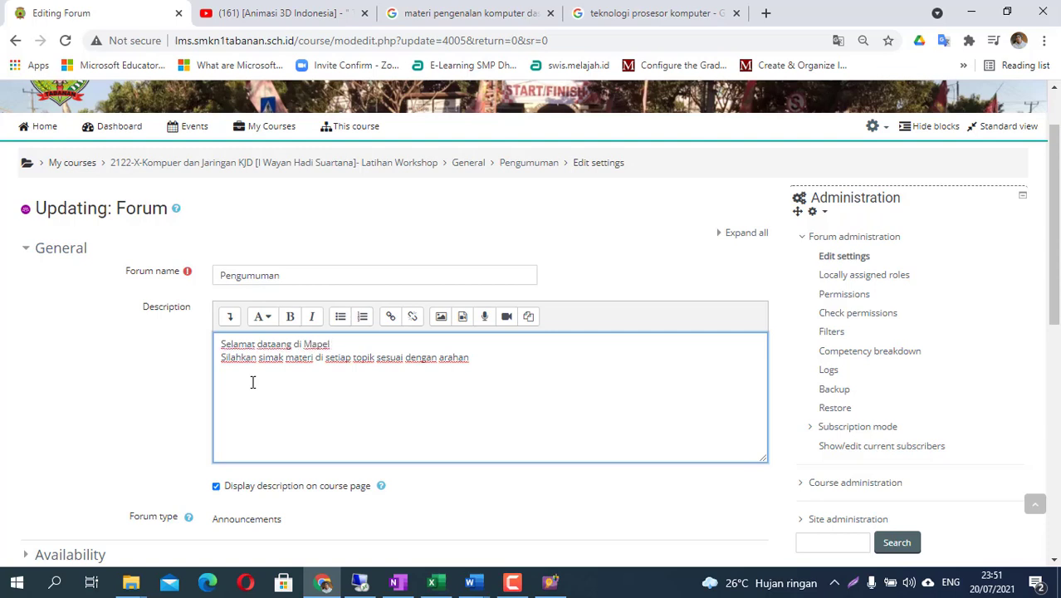
text( Komputer dan Jaringan dasar)
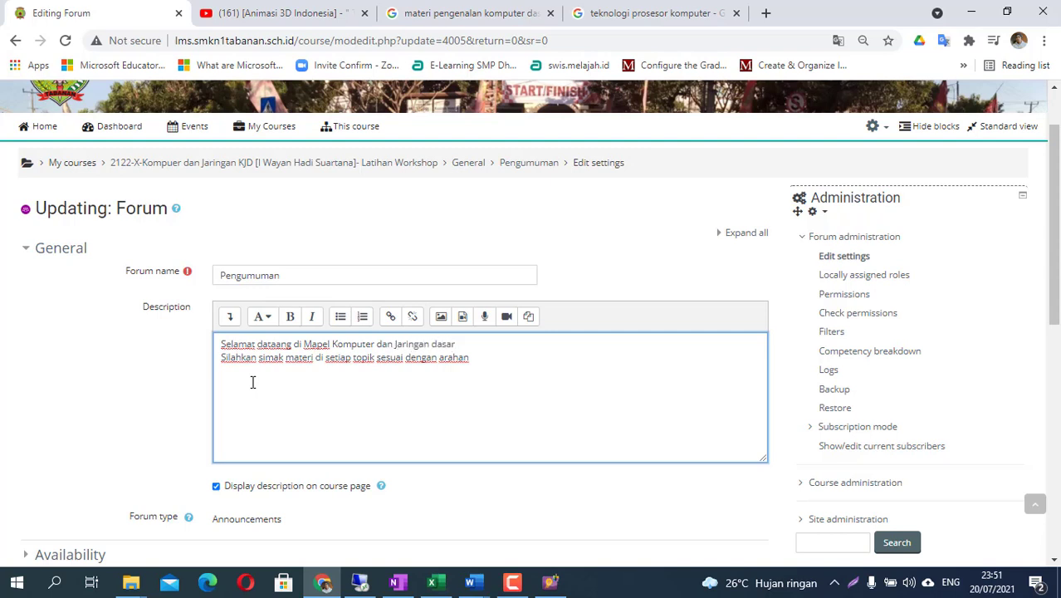
key(Return)
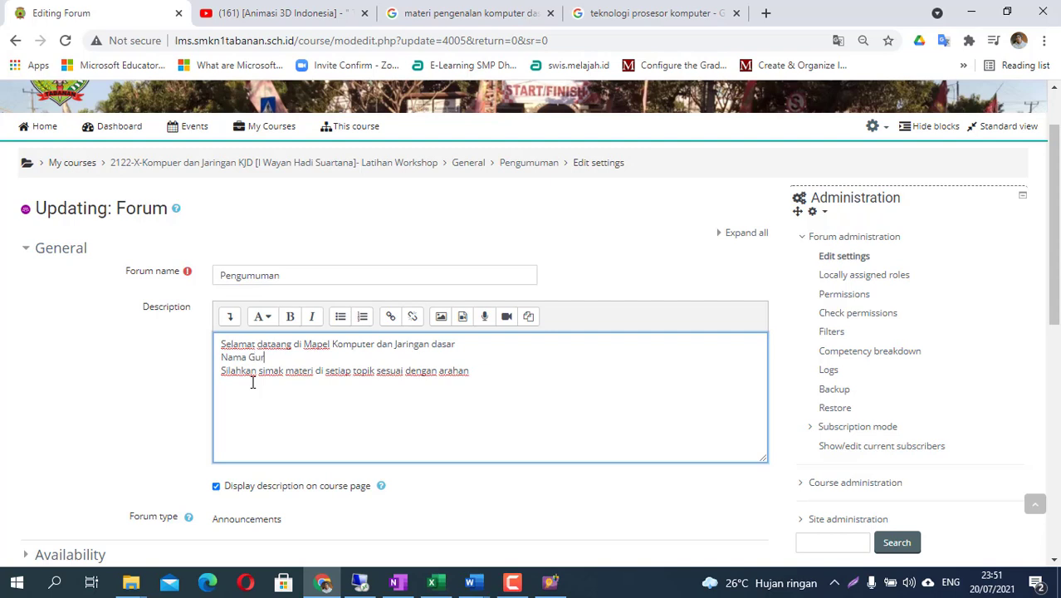
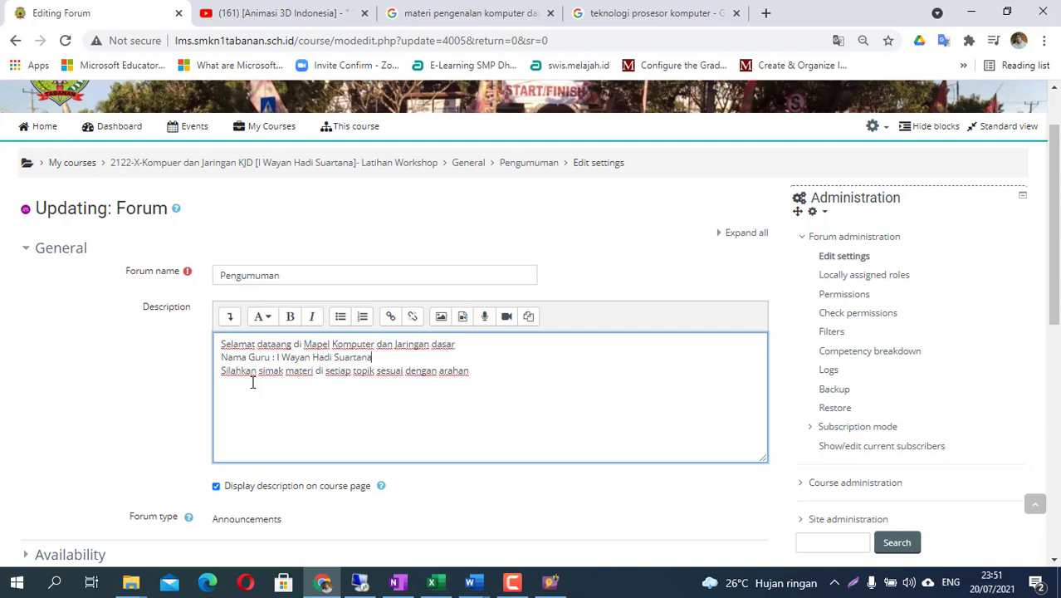
- Add lines for the teacher's name and WhatsApp number, then save and return to course
key(Return)
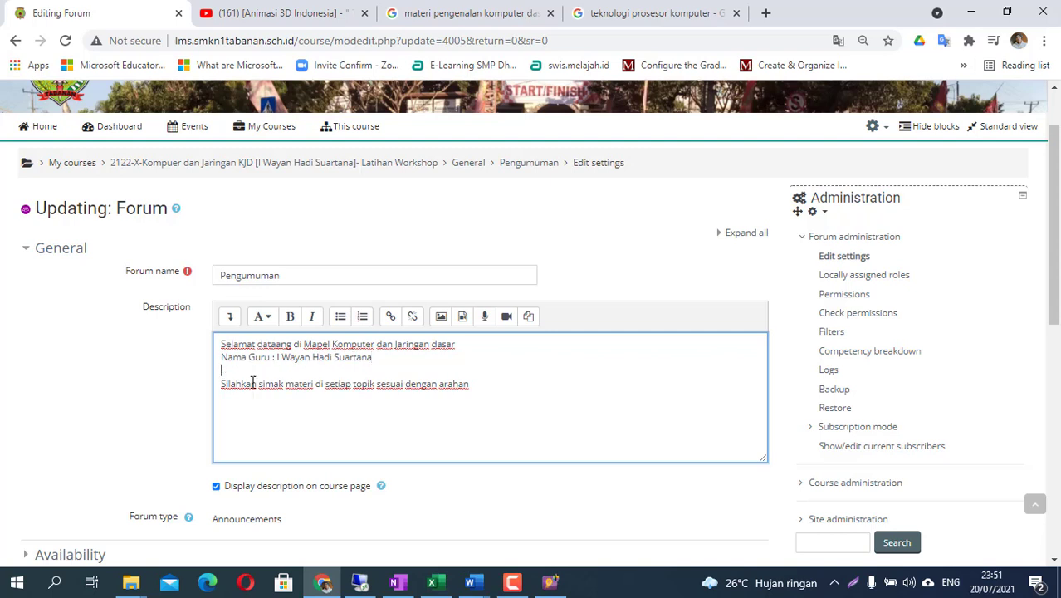
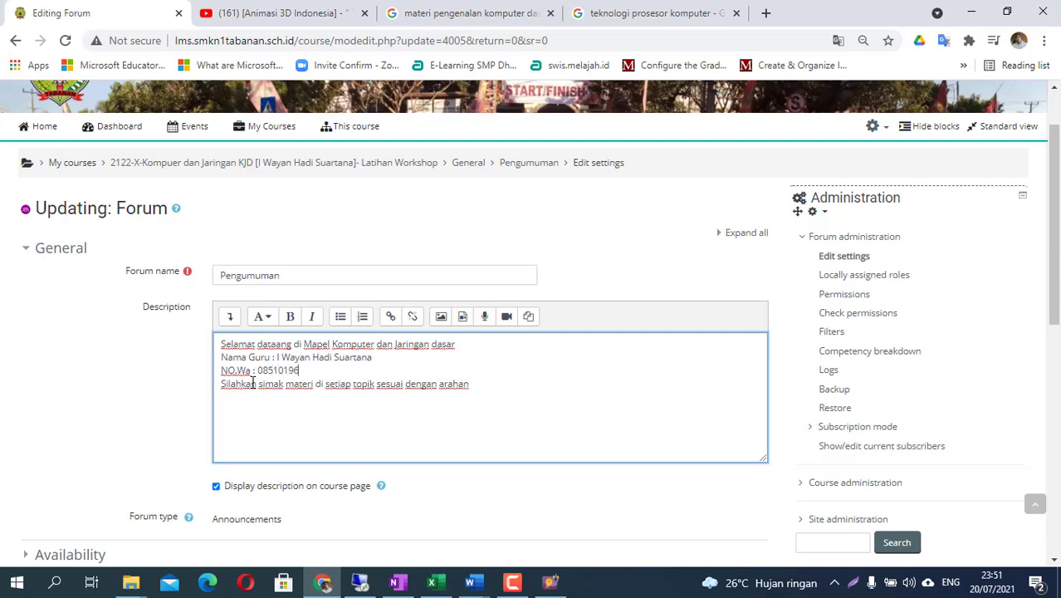
key(Return)
scroll(315, 398, down, 3)
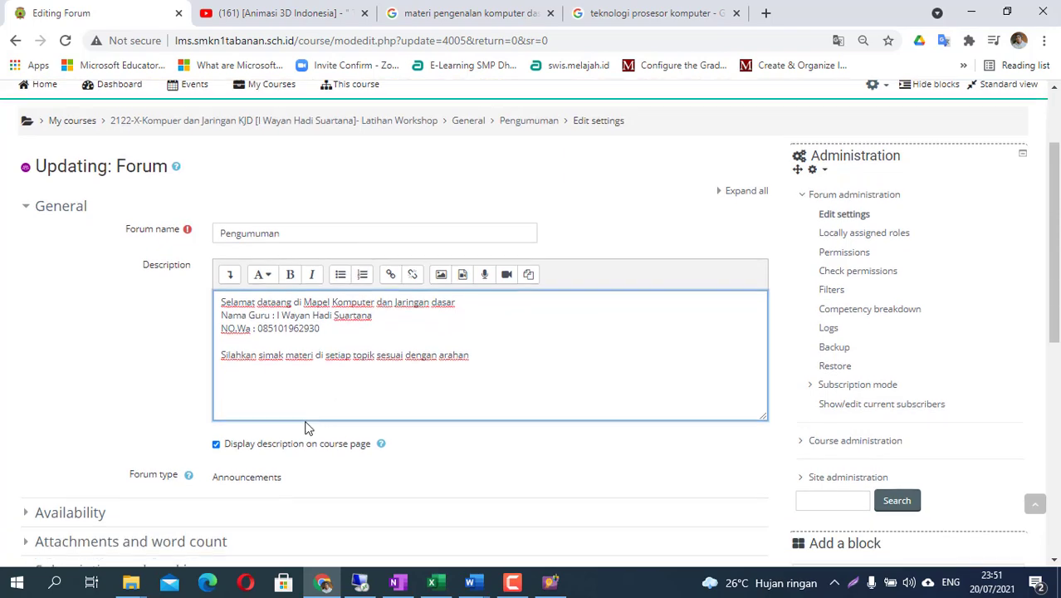
scroll(266, 470, down, 2)
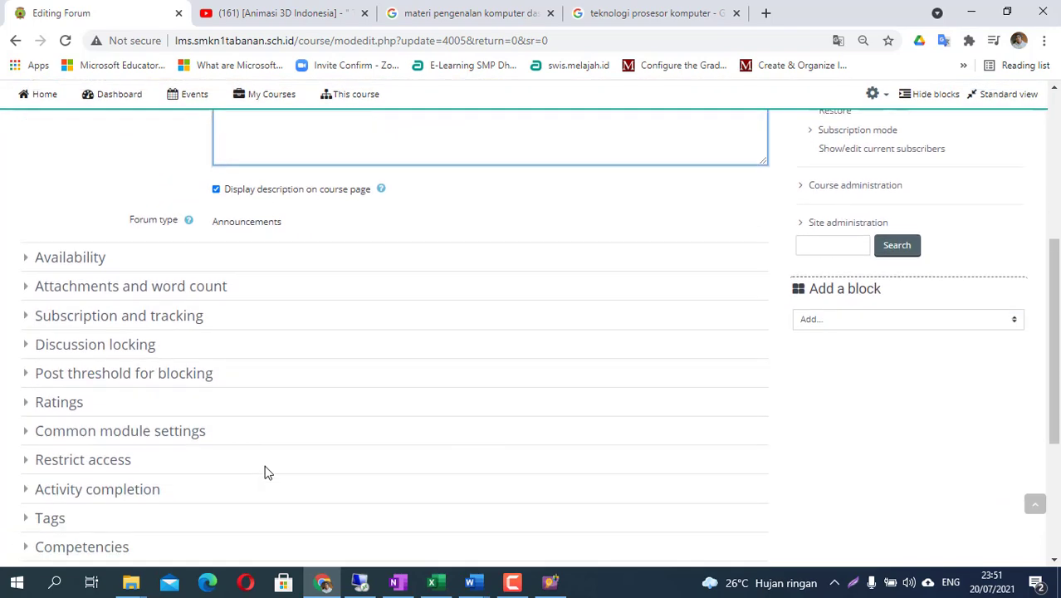
scroll(462, 218, up, 1)
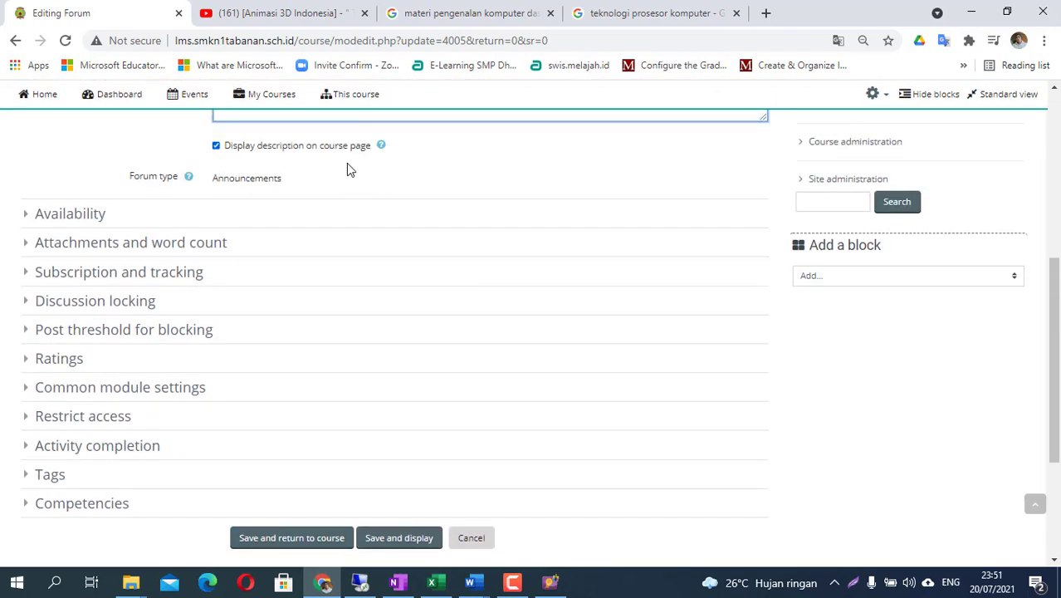
click(307, 561)
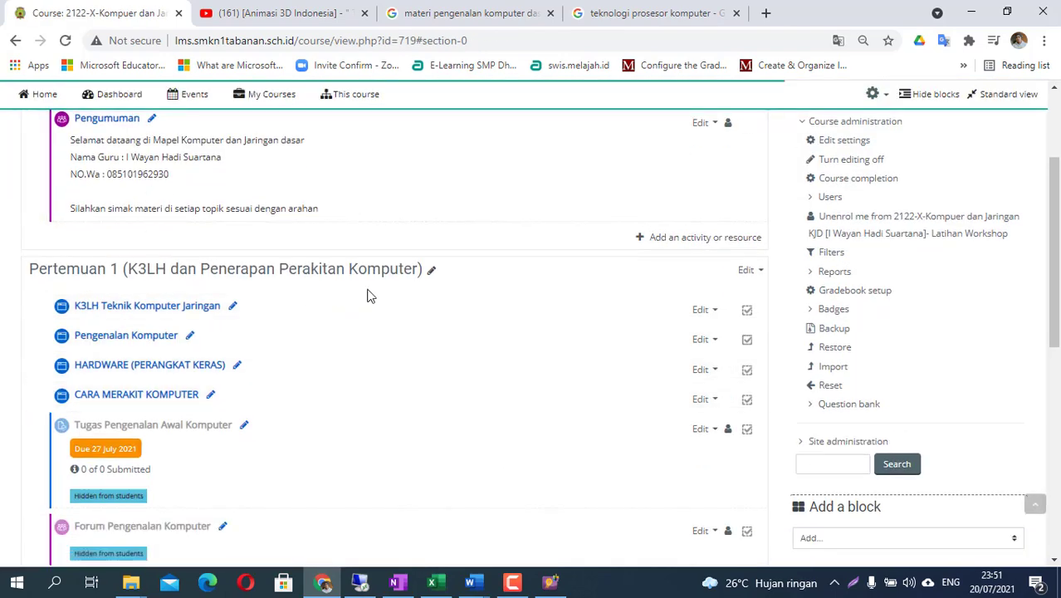
scroll(203, 299, up, 2)
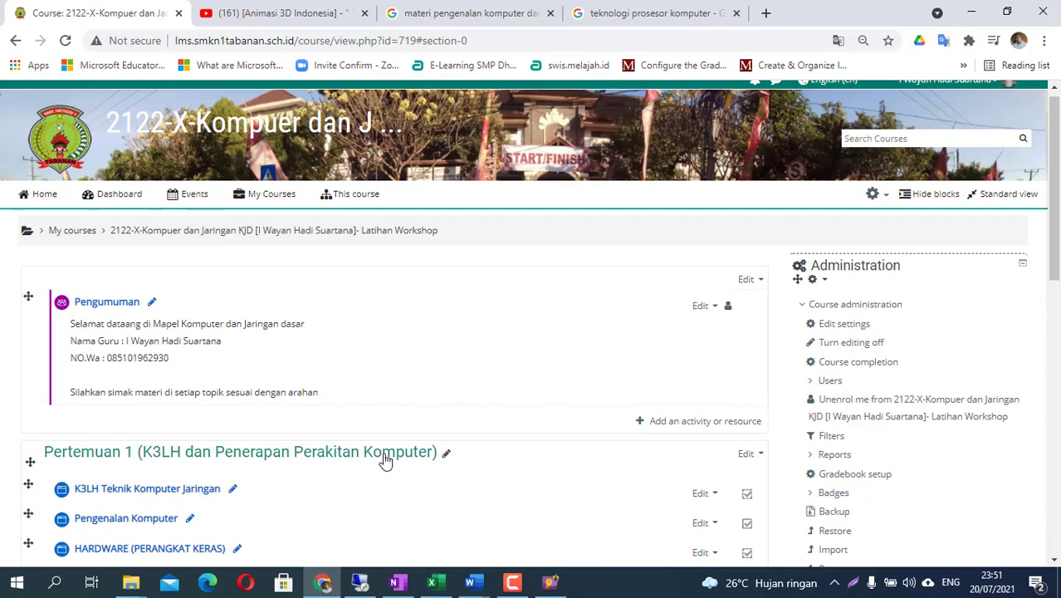
scroll(399, 465, down, 2)
scroll(401, 467, down, 1)
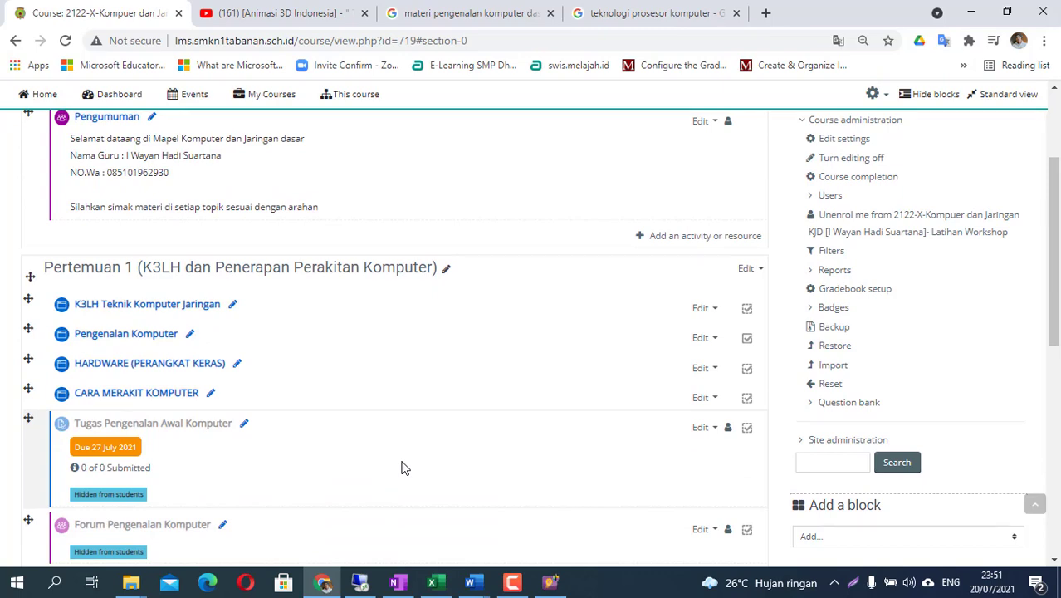
scroll(407, 461, up, 3)
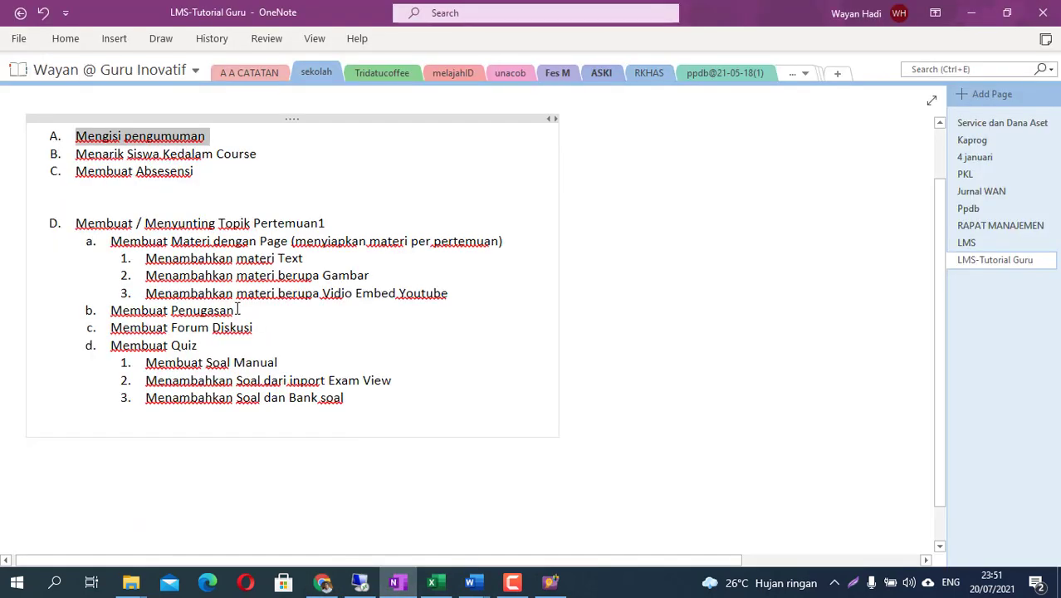
click(397, 583)
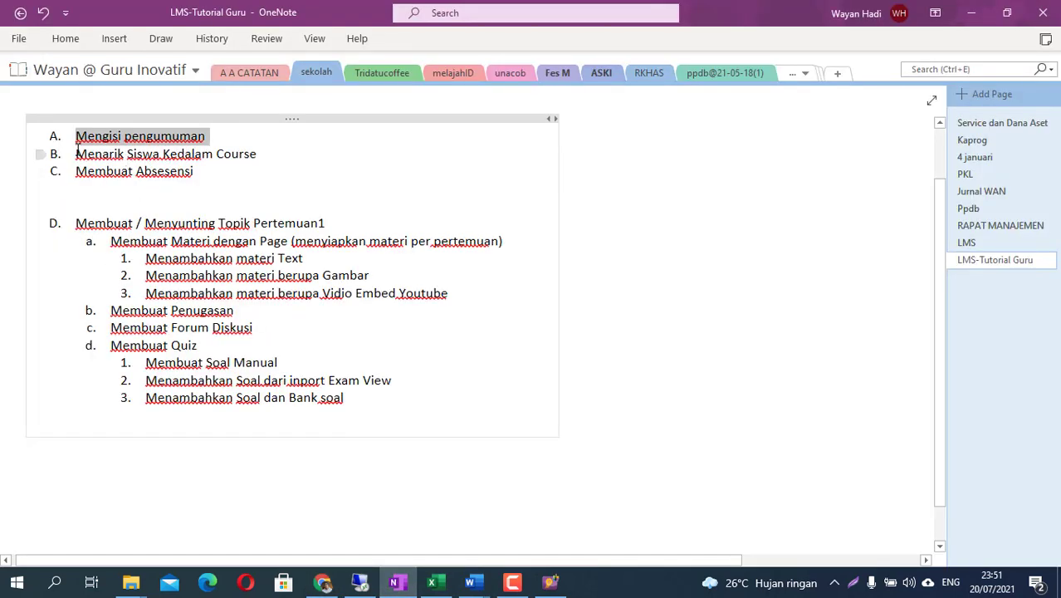
drag(76, 154, 216, 176)
click(252, 192)
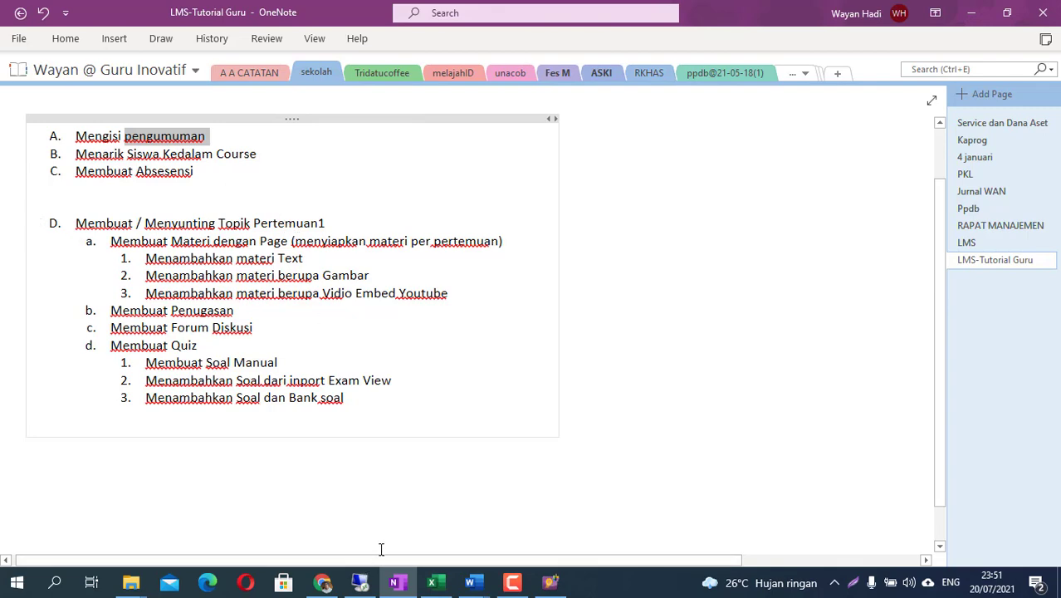
click(322, 582)
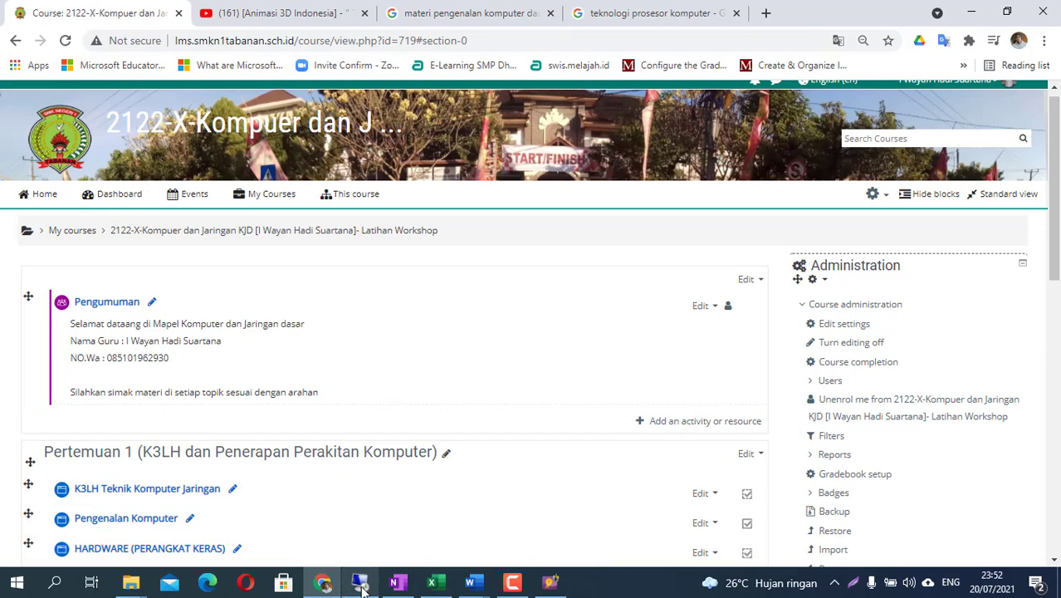
mouse_move(362, 589)
click(378, 544)
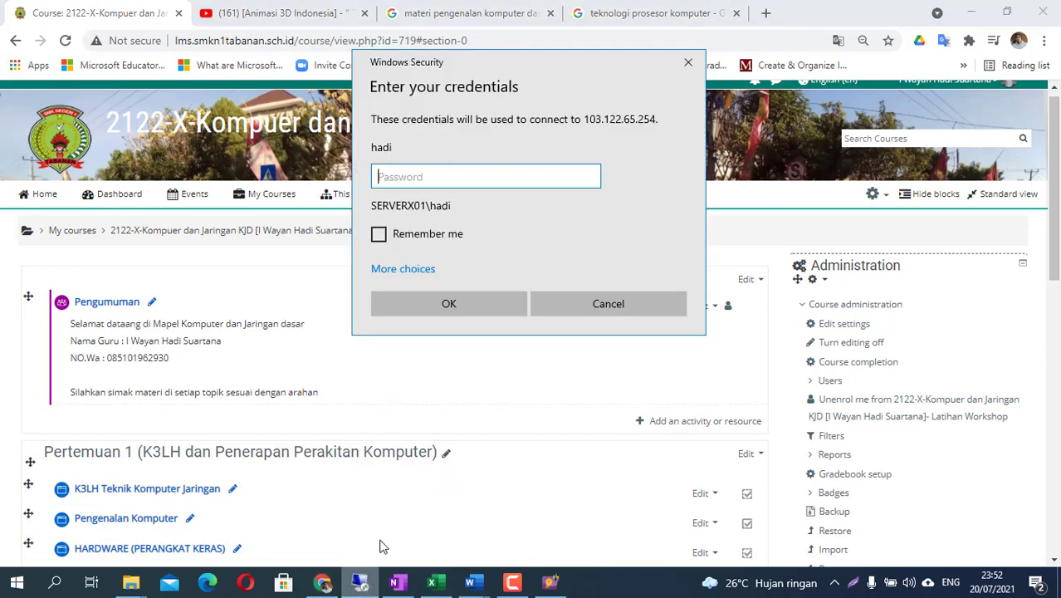
click(605, 308)
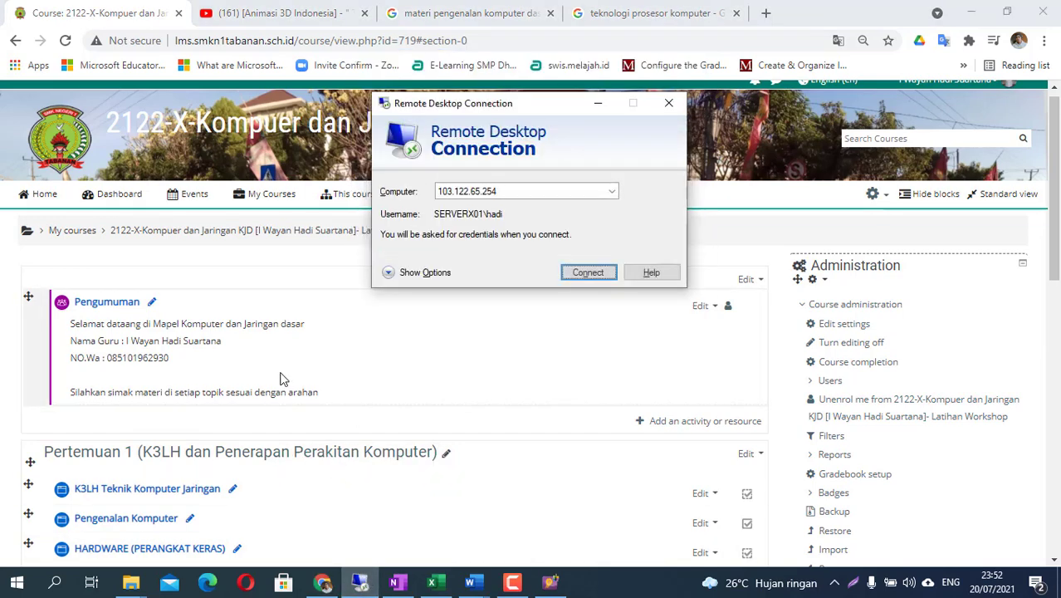
click(669, 103)
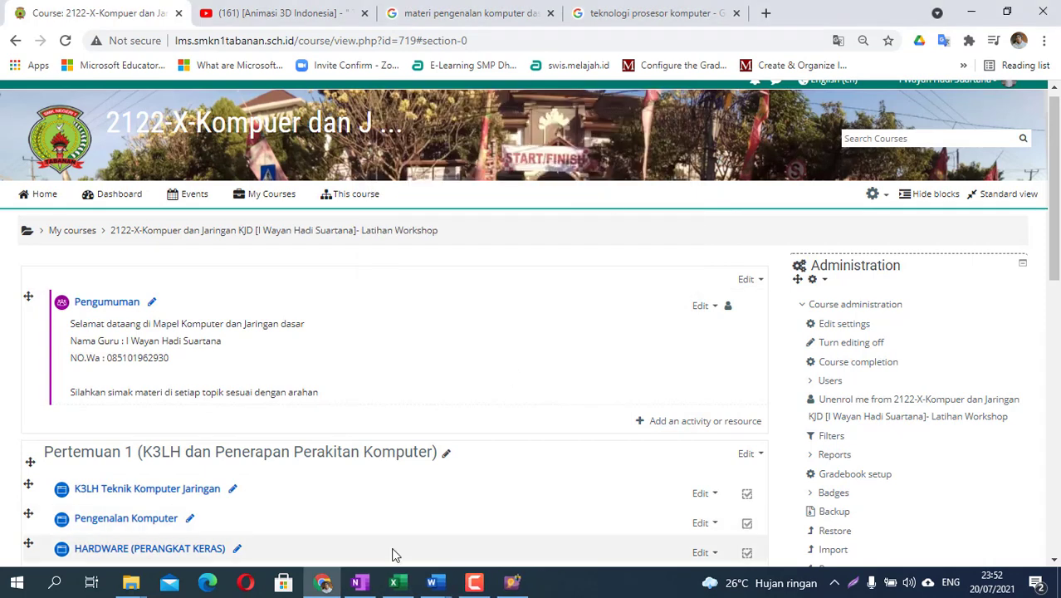
click(365, 587)
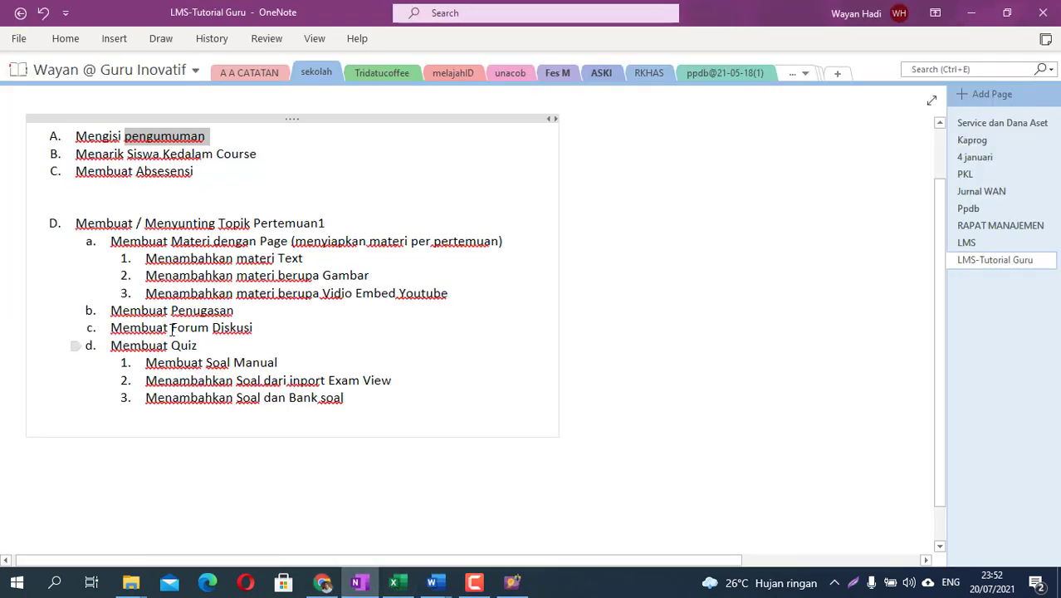
drag(76, 173, 200, 171)
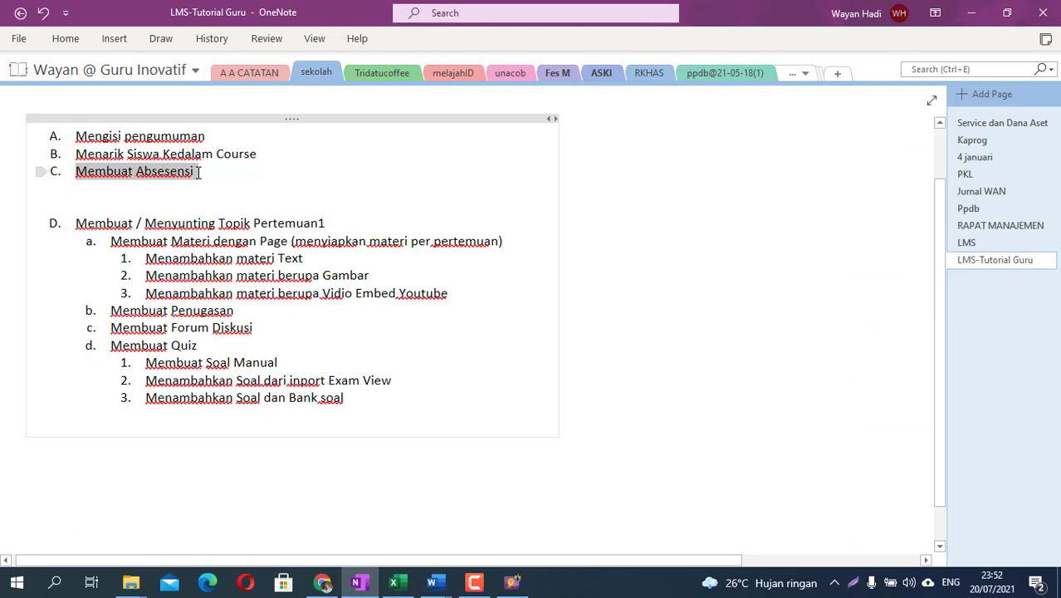
click(259, 169)
drag(270, 154, 193, 153)
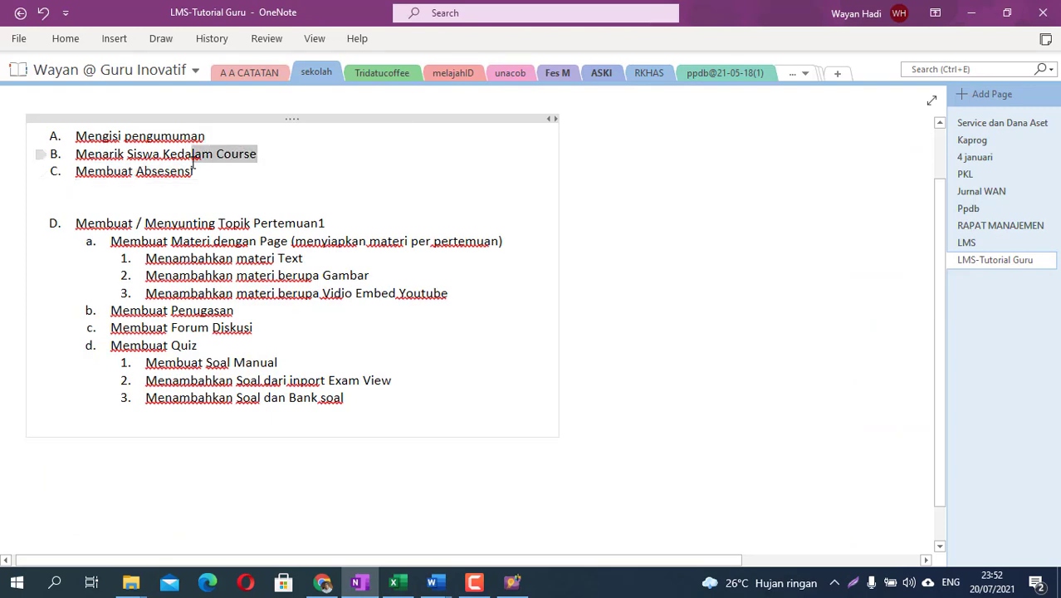
click(343, 582)
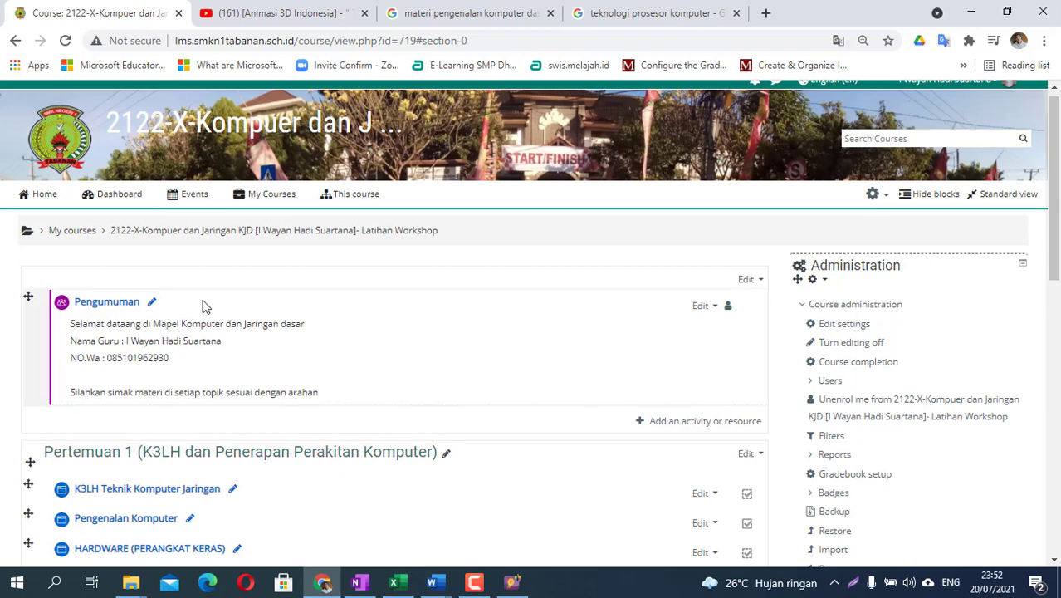
- Reopen the first course from My Courses and expand Users > Enrolment methods in its Administration block
click(290, 193)
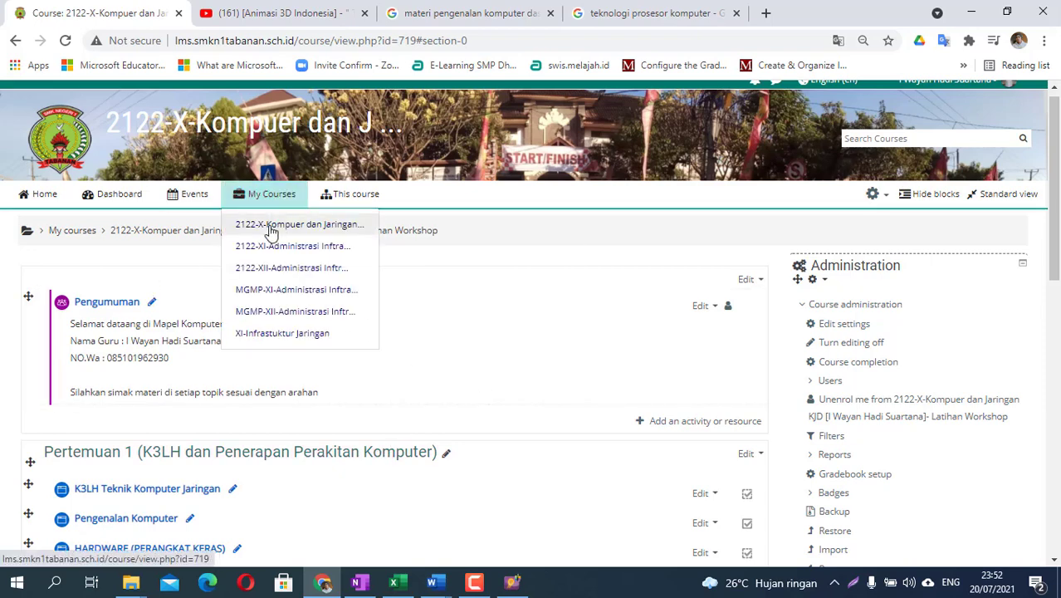
click(273, 225)
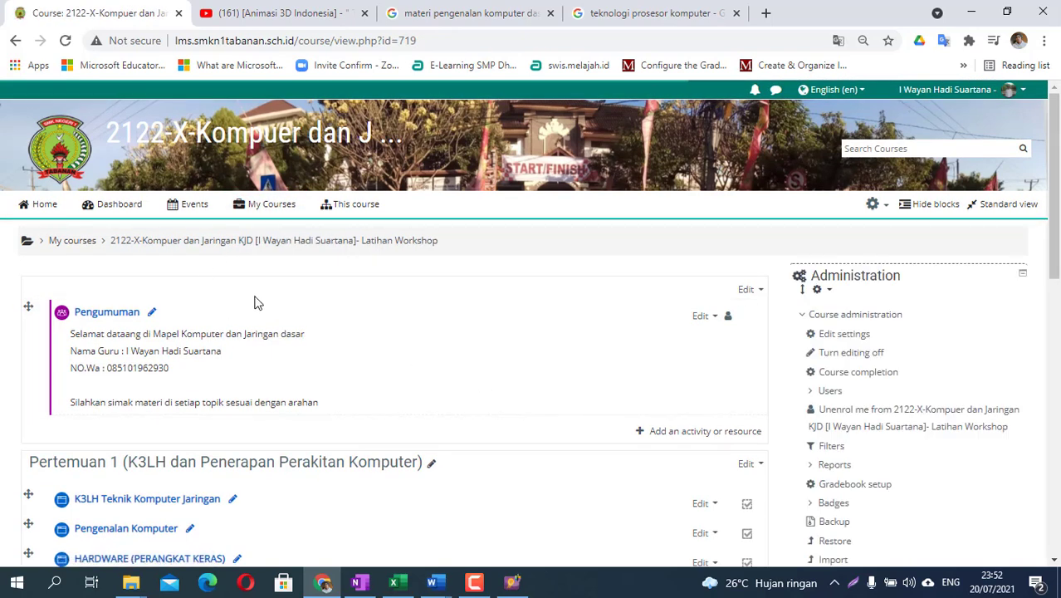
click(815, 392)
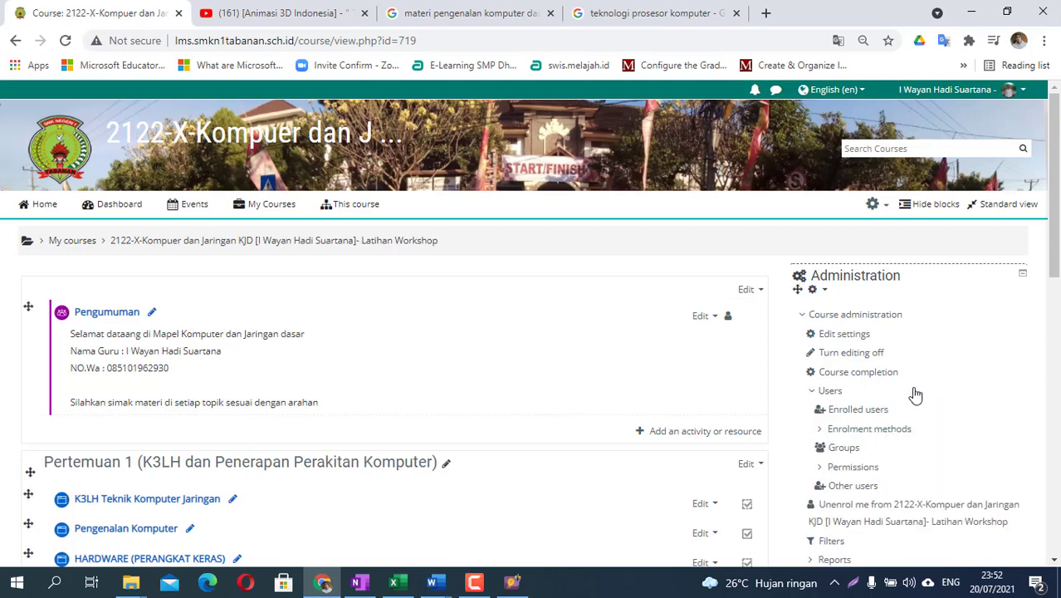
click(822, 430)
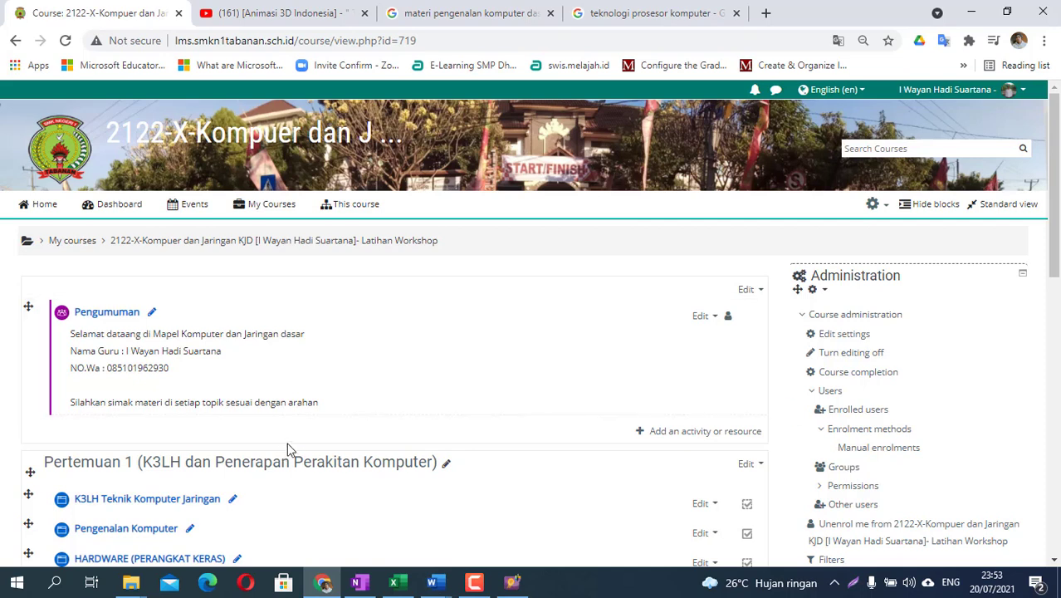
- Open the course's Enrolment methods page listing Manual, Guest and Self enrolment
click(872, 433)
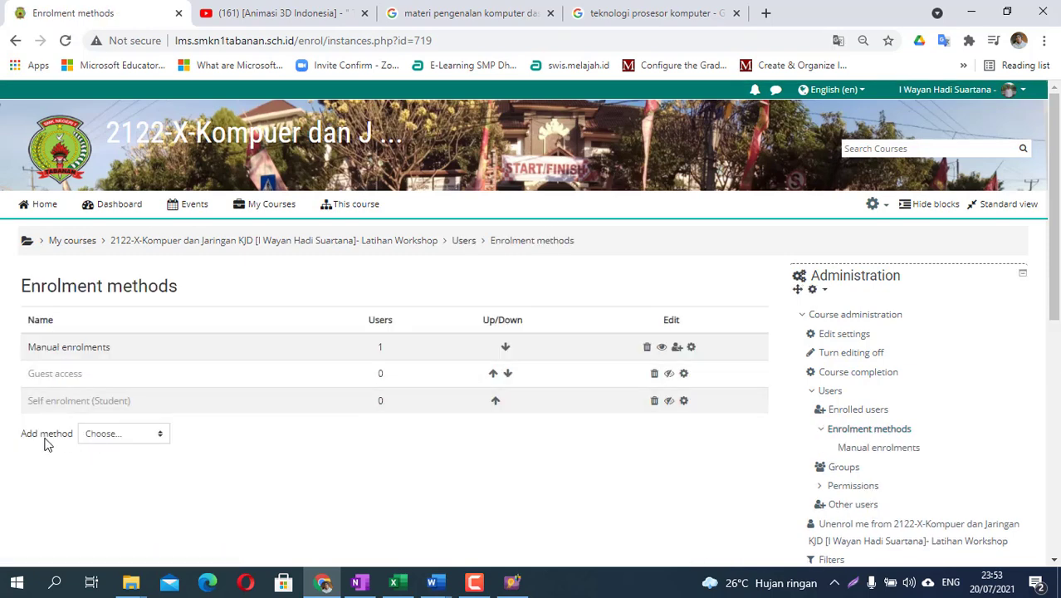
click(108, 435)
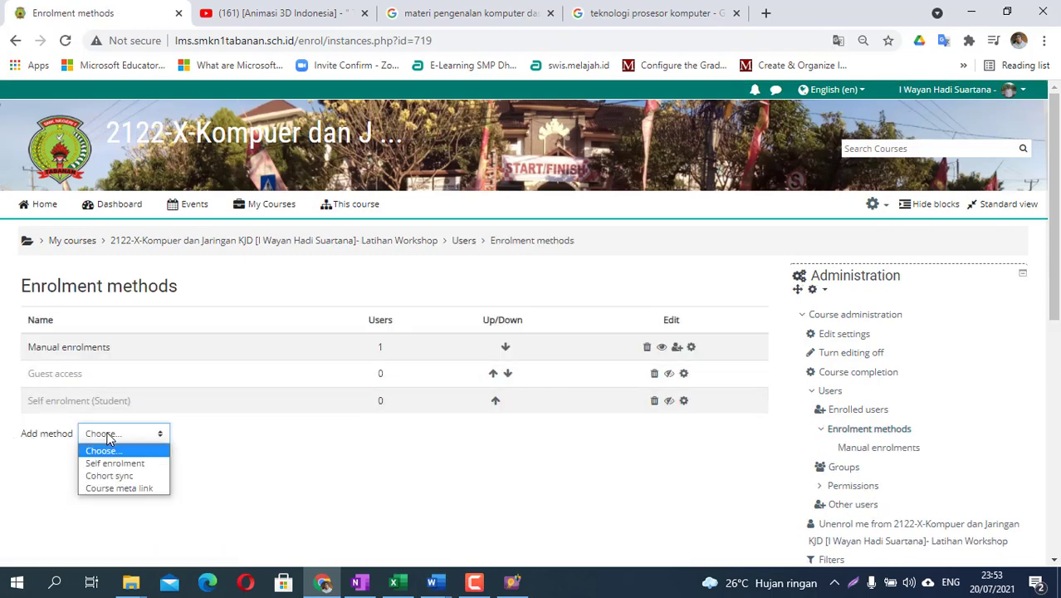
- Add a Cohort sync method X-TKJ1 for cohort TKJ1 2021, creating a new group
click(121, 475)
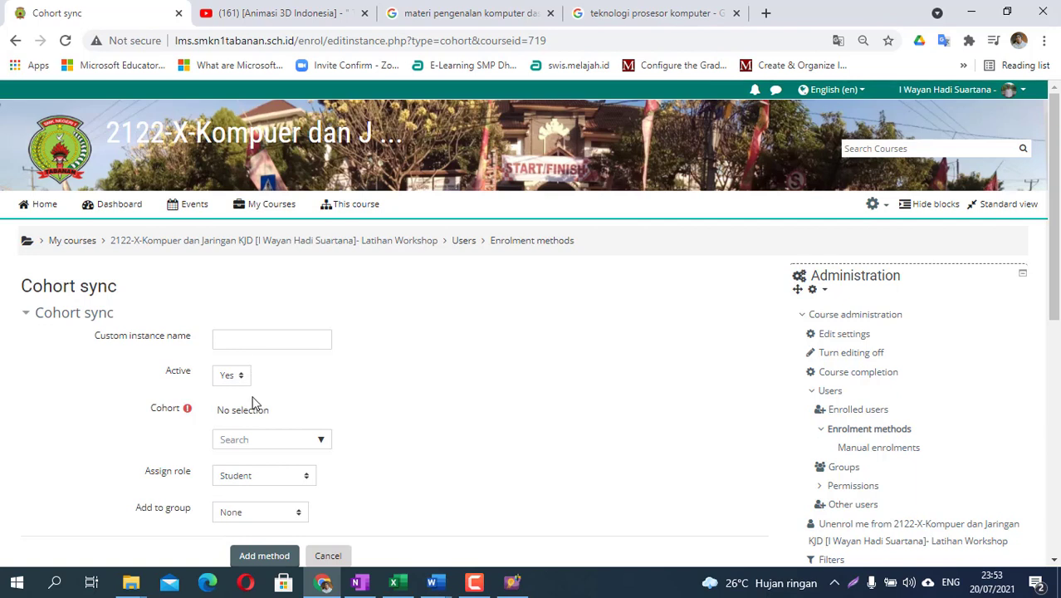
click(254, 440)
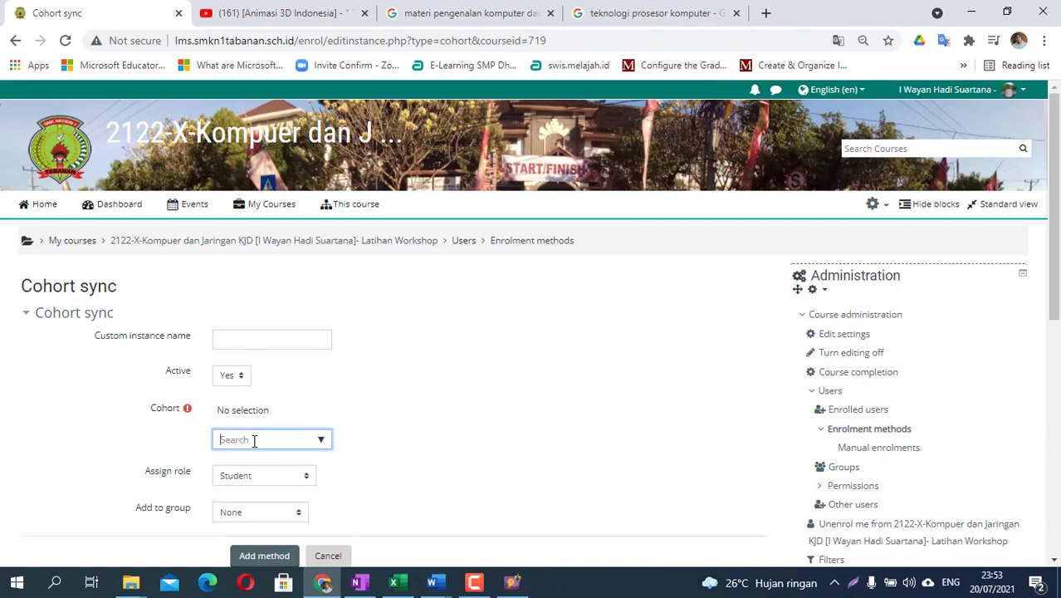
text(2021)
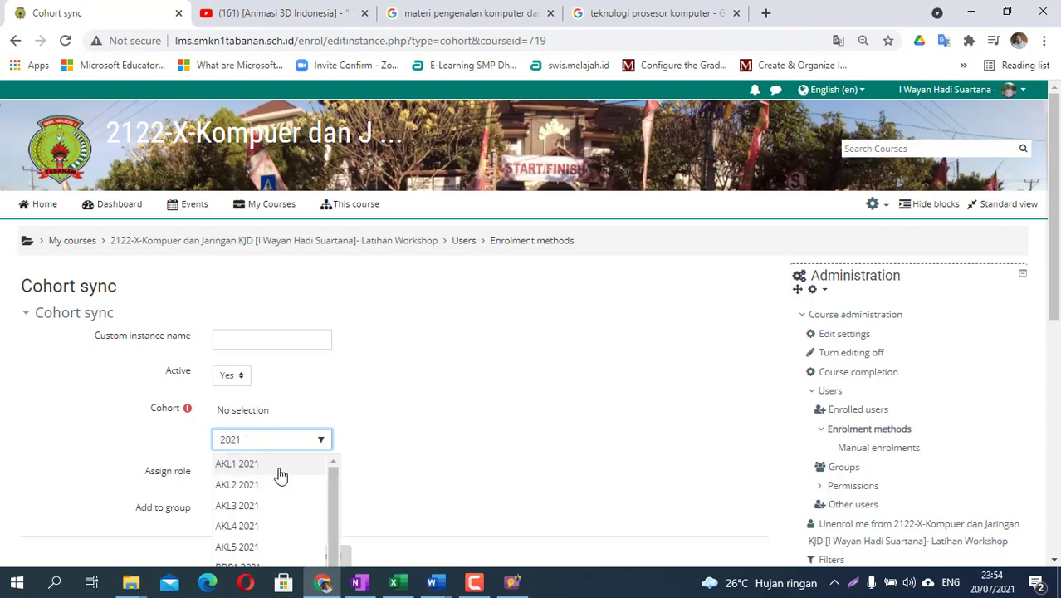
scroll(280, 474, down, 4)
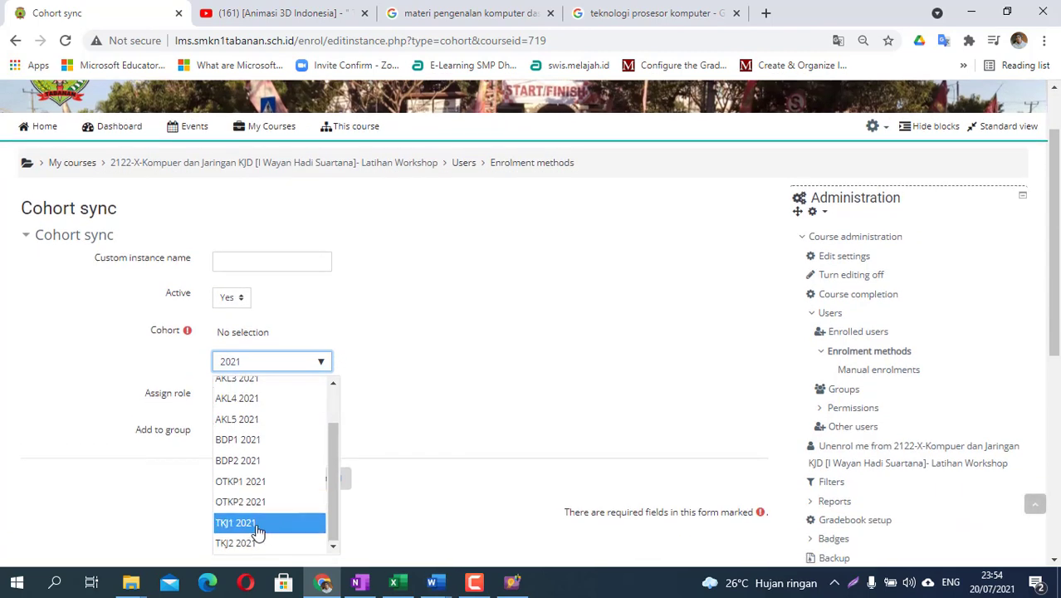
click(254, 523)
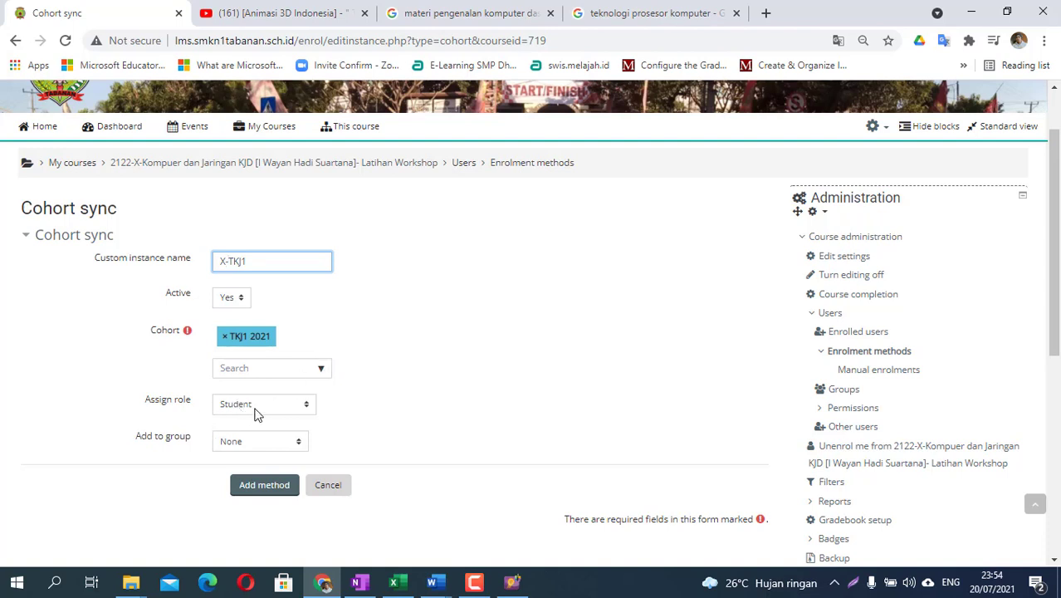
click(261, 444)
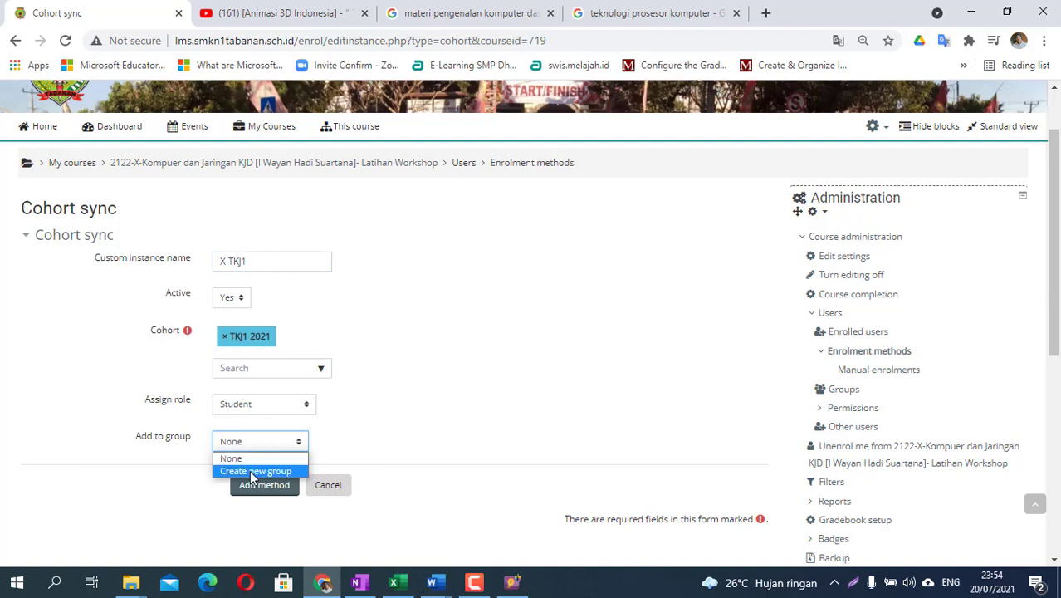
click(252, 471)
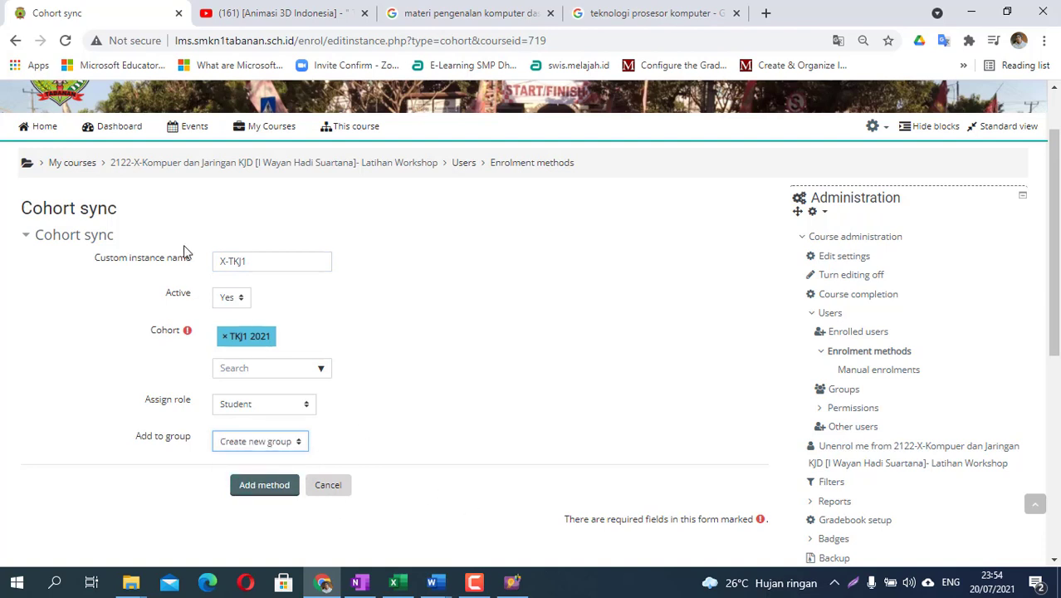
click(281, 489)
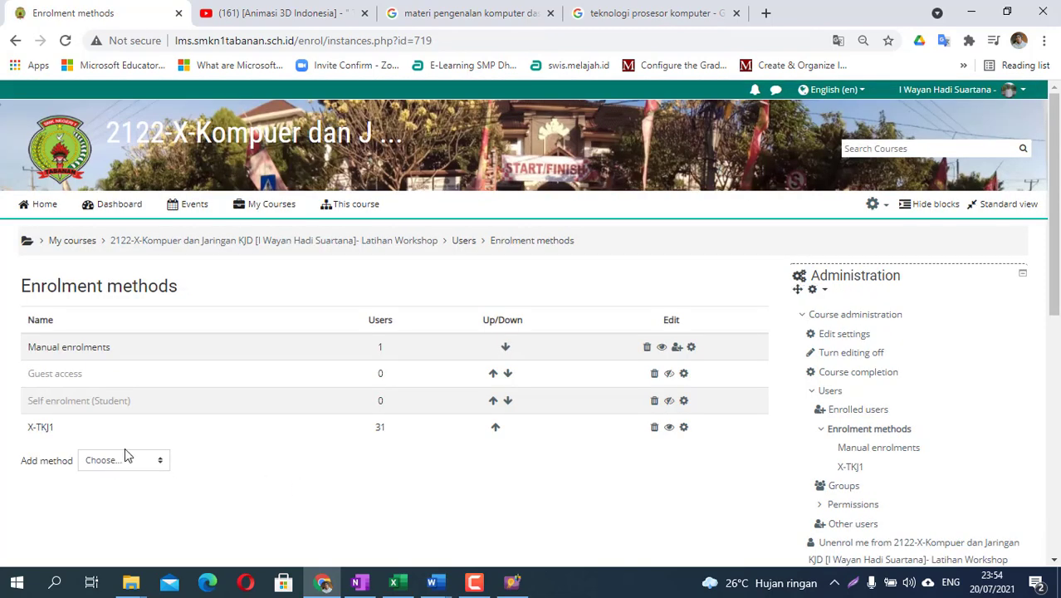
- Add a second Cohort sync method X-TKJ2 for cohort TKJ2 2021 with a new group
click(125, 456)
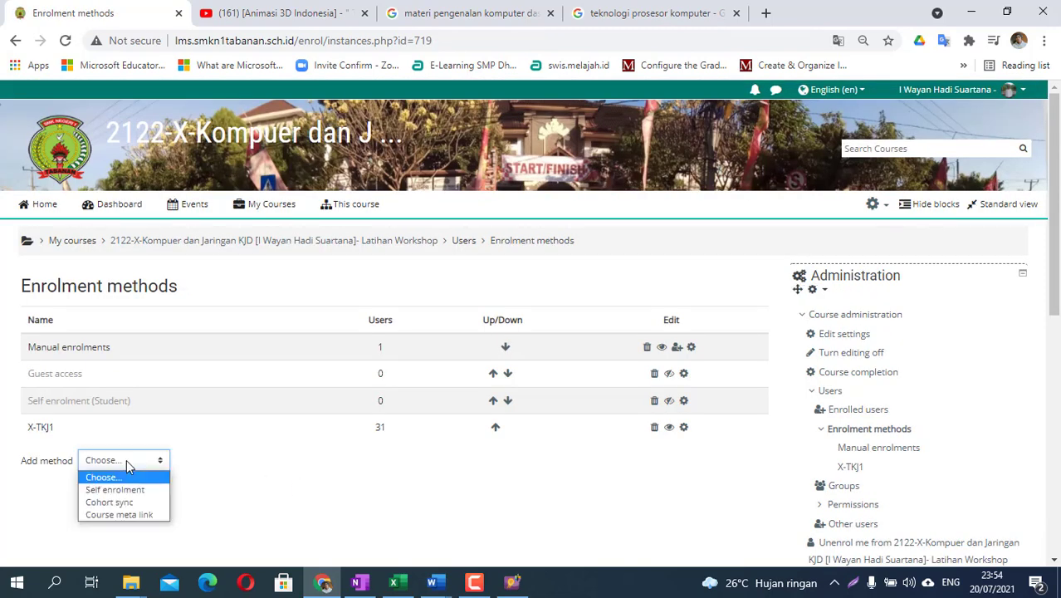
click(124, 503)
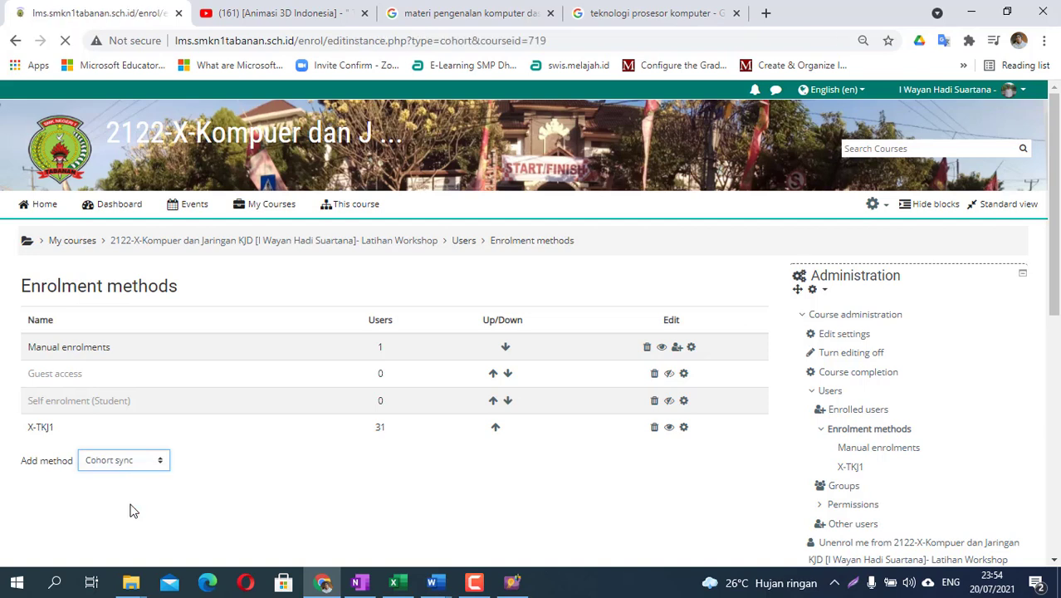
click(246, 443)
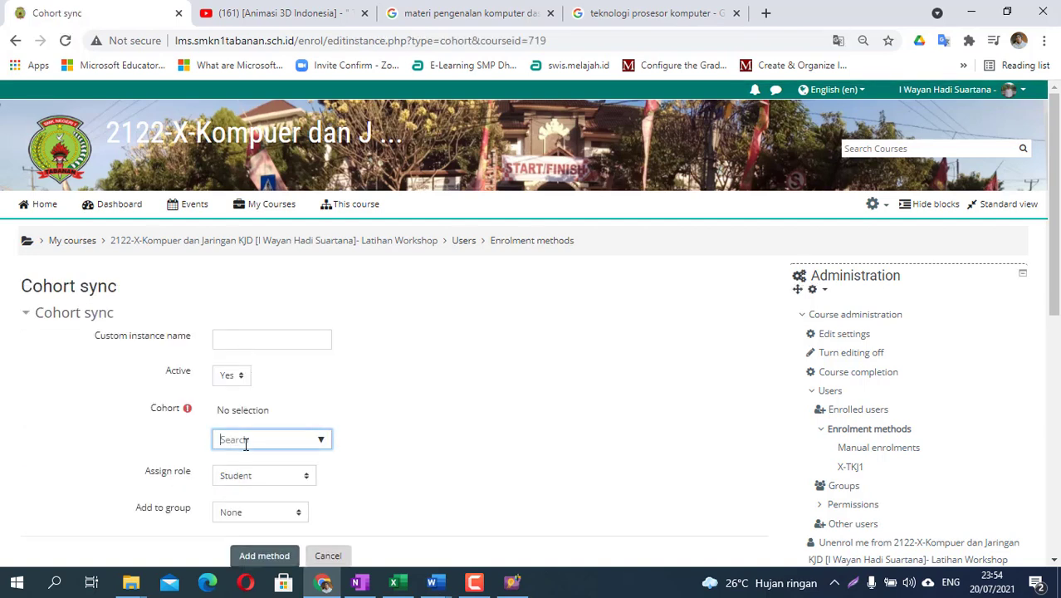
text(2021)
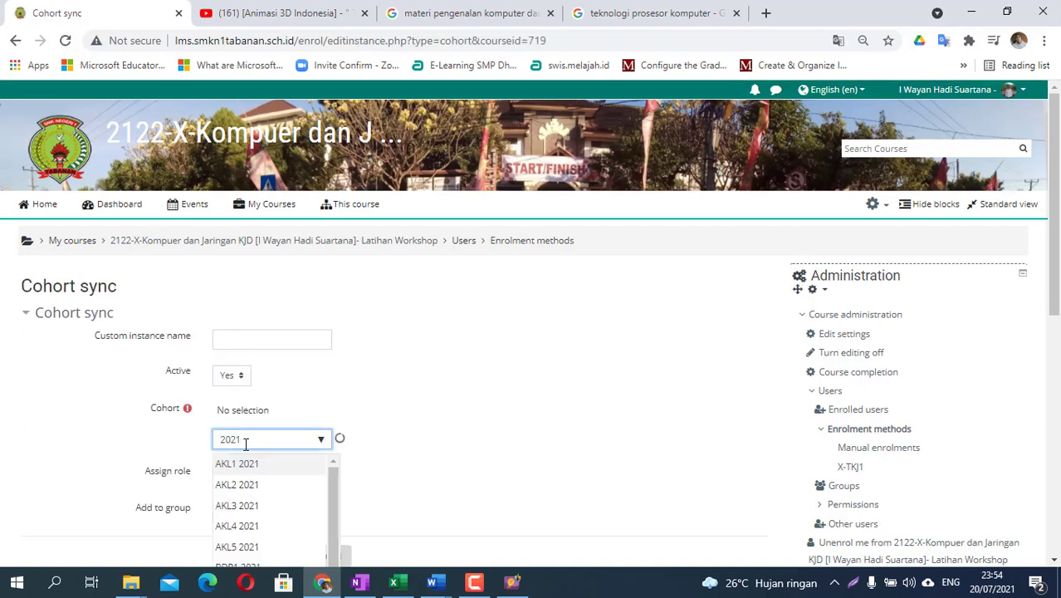
scroll(254, 469, down, 5)
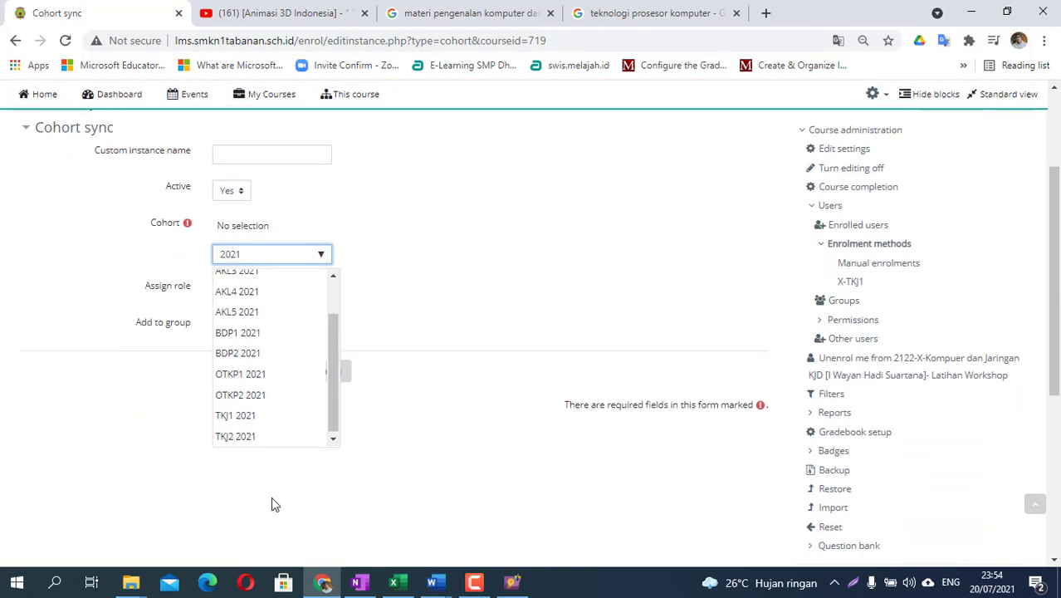
click(255, 436)
click(245, 156)
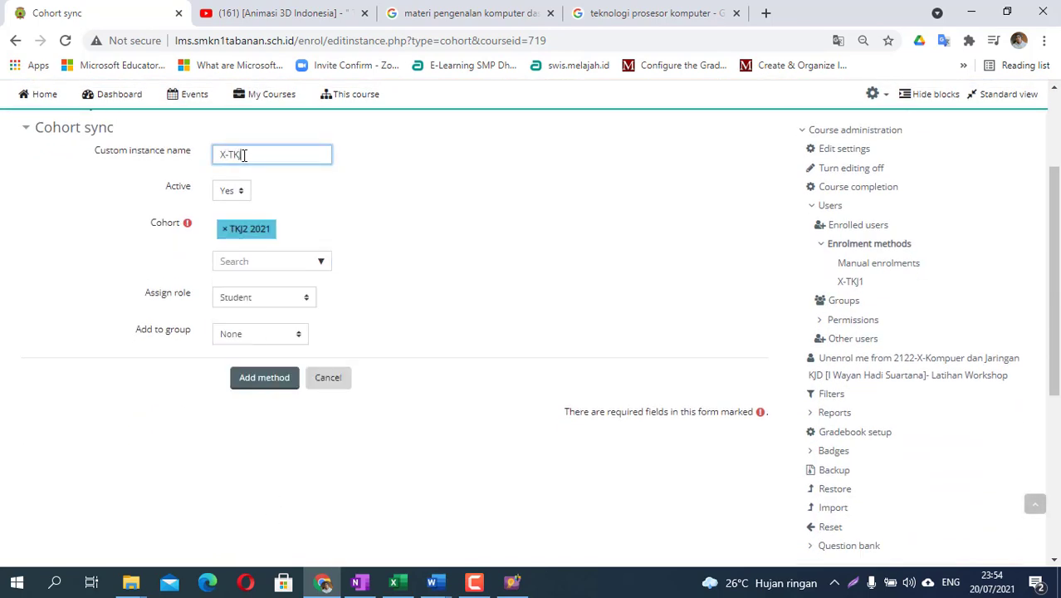
click(234, 336)
click(252, 364)
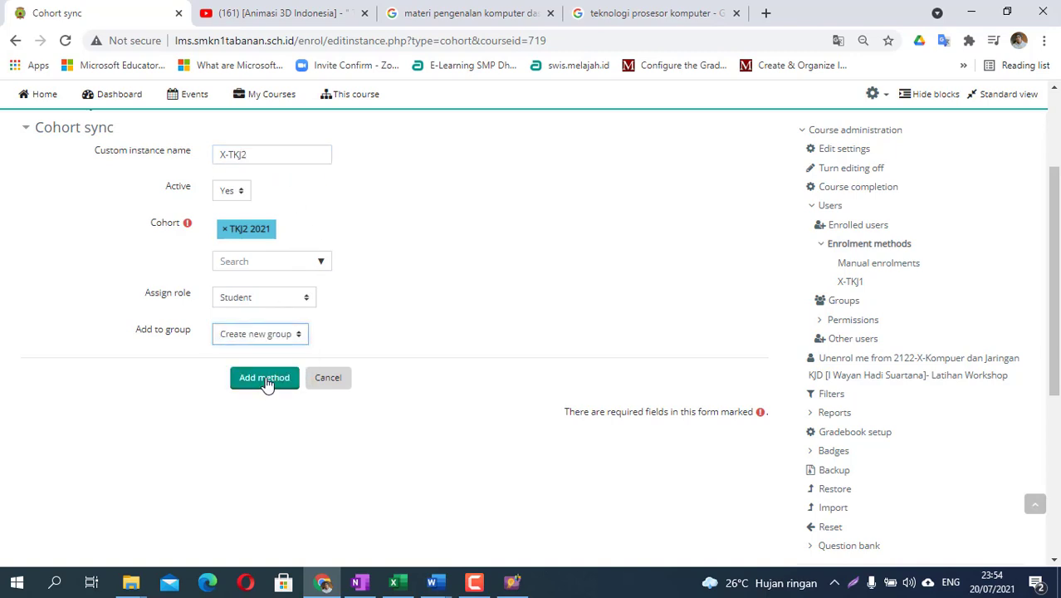
click(264, 381)
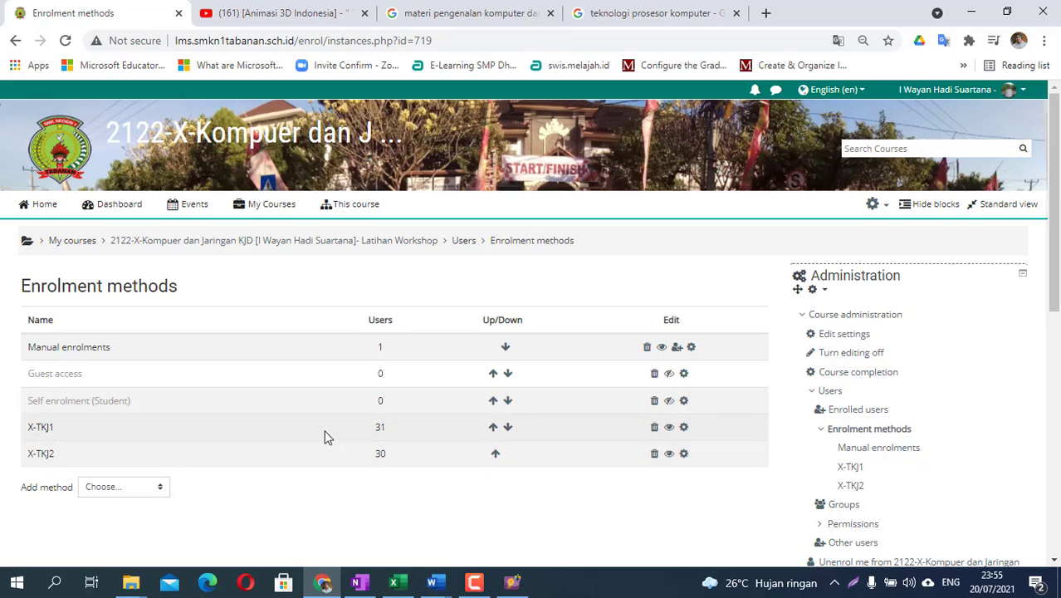
- Open the Enrolled users list and scroll through the participants
click(881, 411)
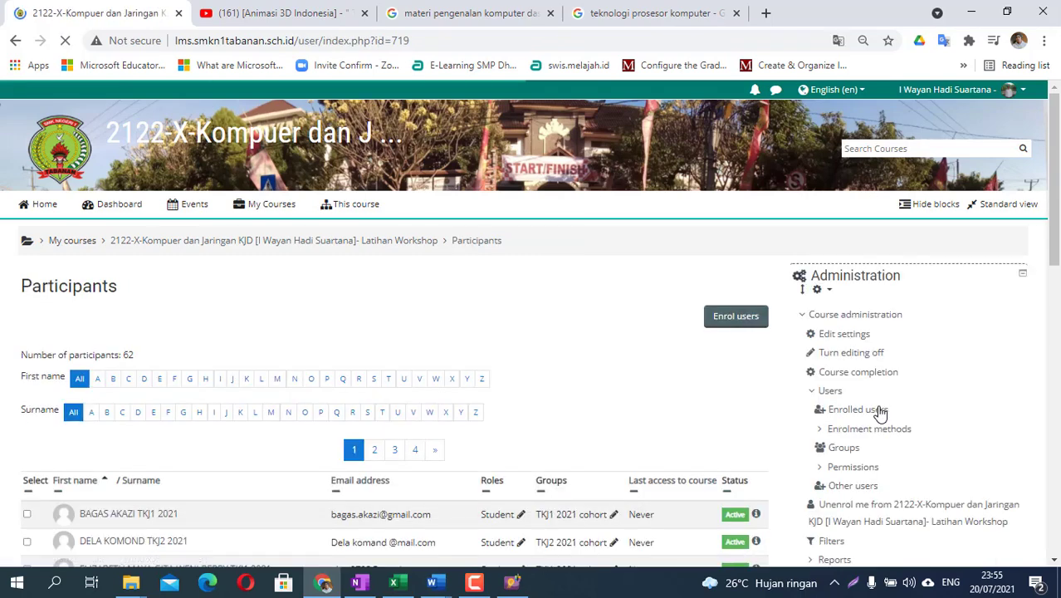
scroll(628, 404, down, 1)
scroll(628, 405, down, 6)
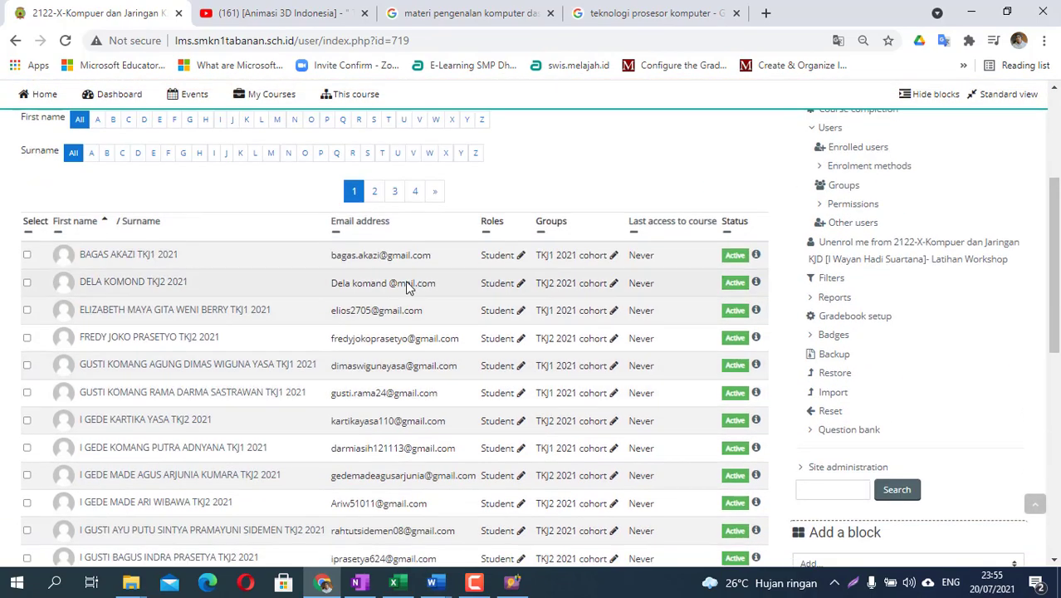
scroll(415, 432, up, 4)
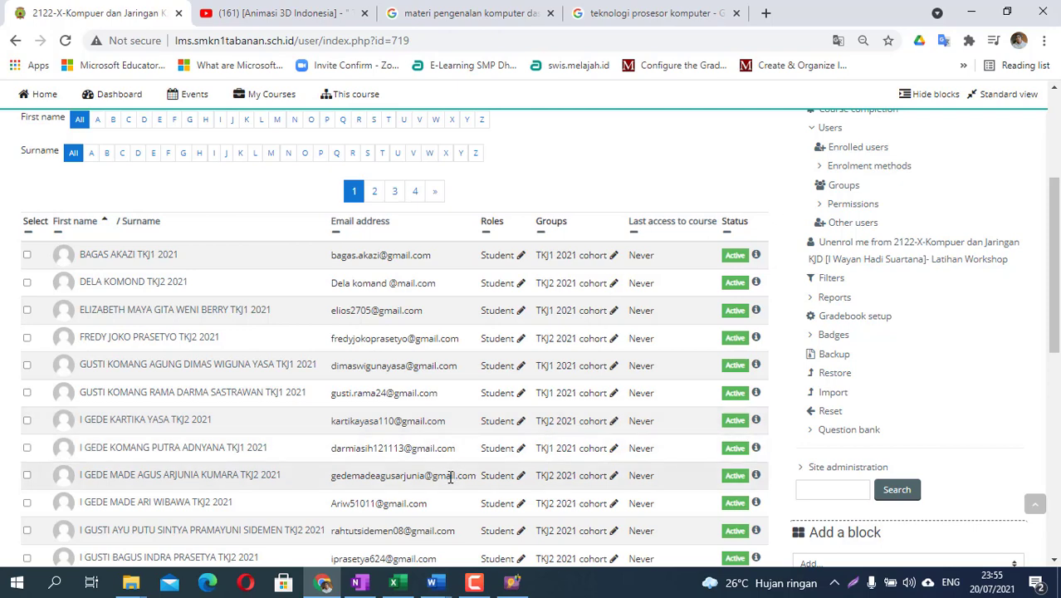
scroll(450, 477, up, 1)
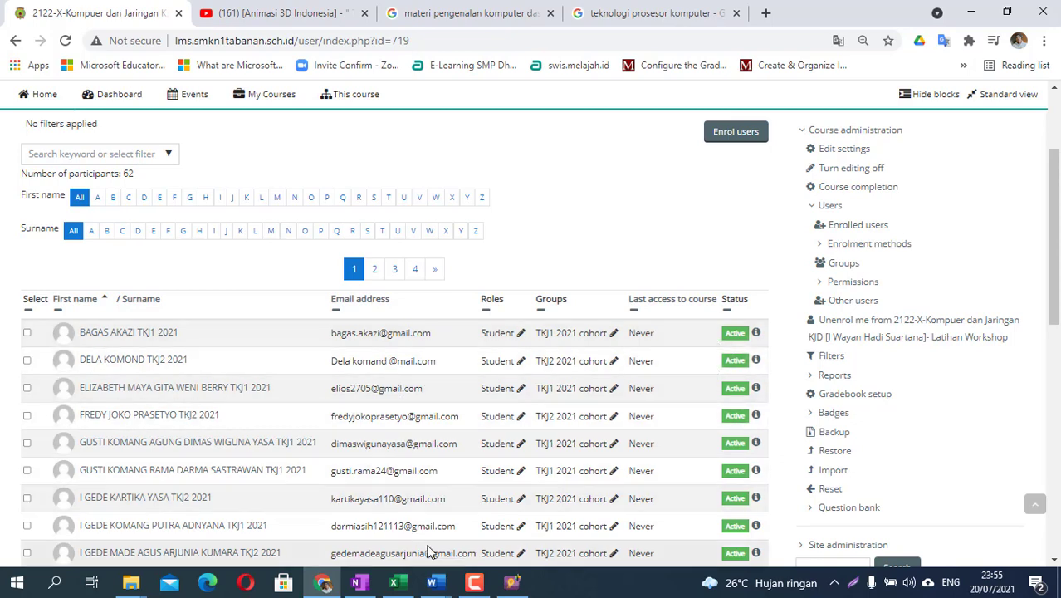
scroll(579, 457, down, 1)
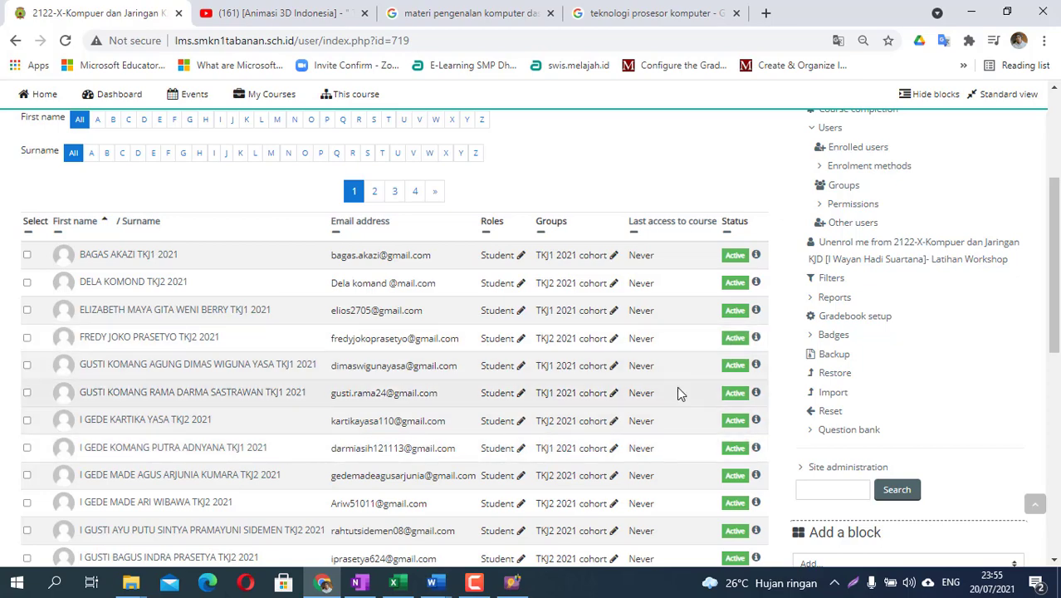
scroll(679, 393, down, 6)
scroll(678, 393, up, 10)
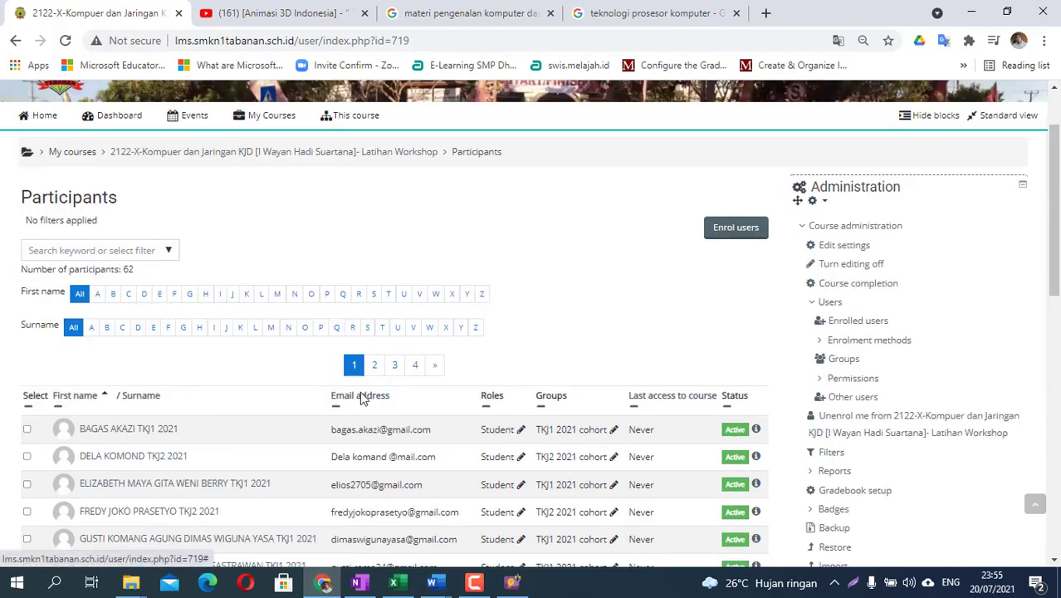
- Reload the list and browse participant pages 4 and 2, confirming 62 participants
click(870, 324)
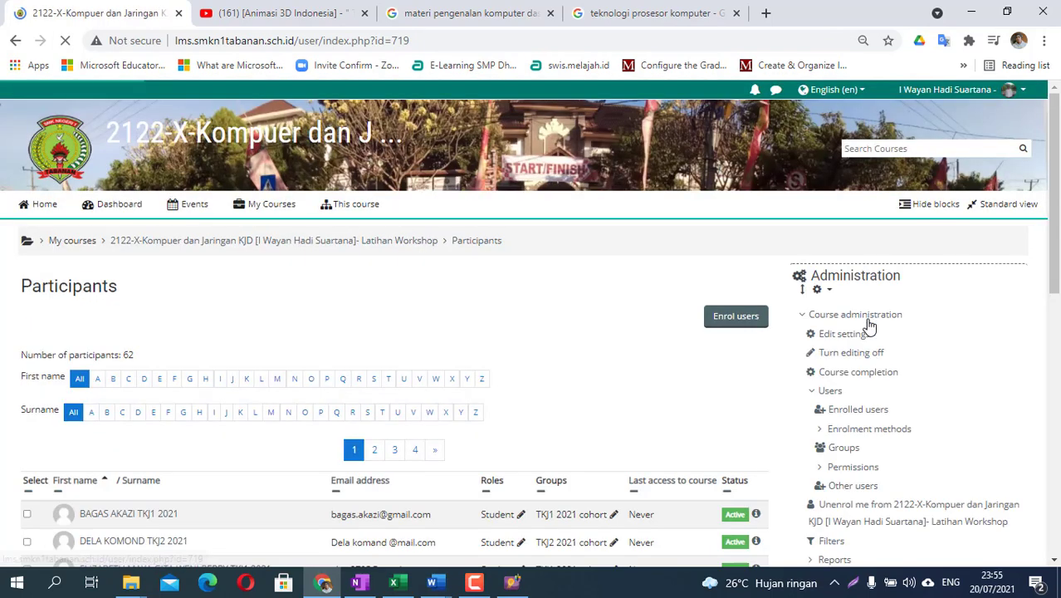
scroll(657, 432, down, 5)
scroll(652, 445, down, 4)
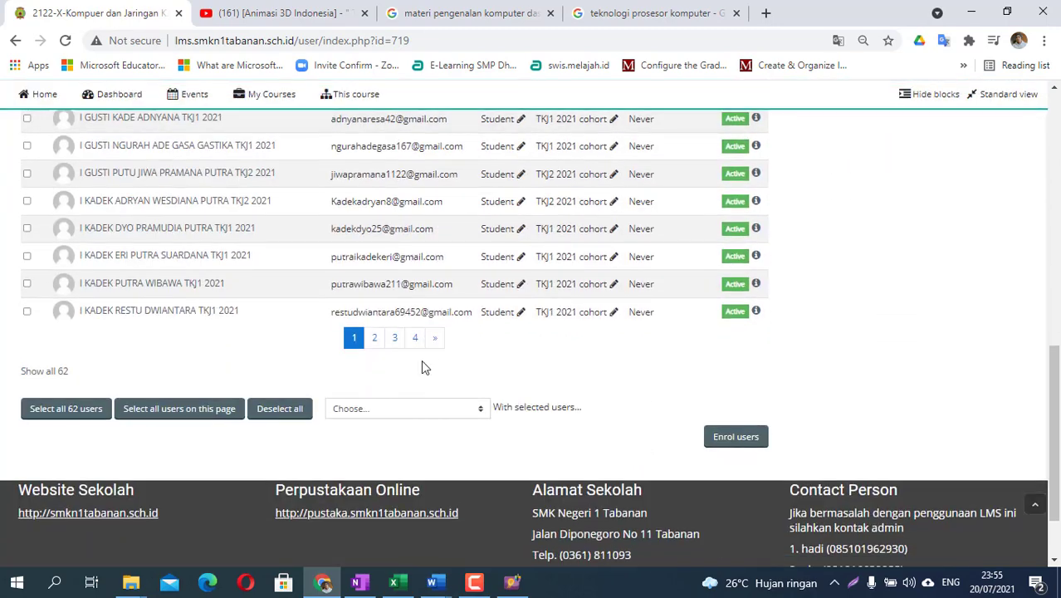
click(416, 339)
scroll(630, 387, down, 4)
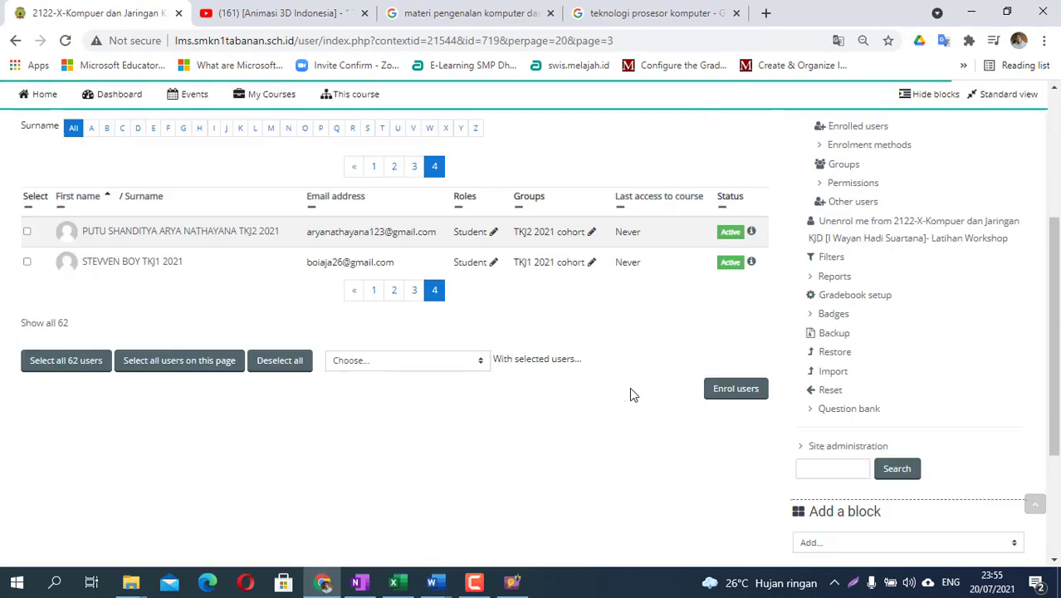
scroll(629, 387, up, 1)
scroll(481, 347, up, 1)
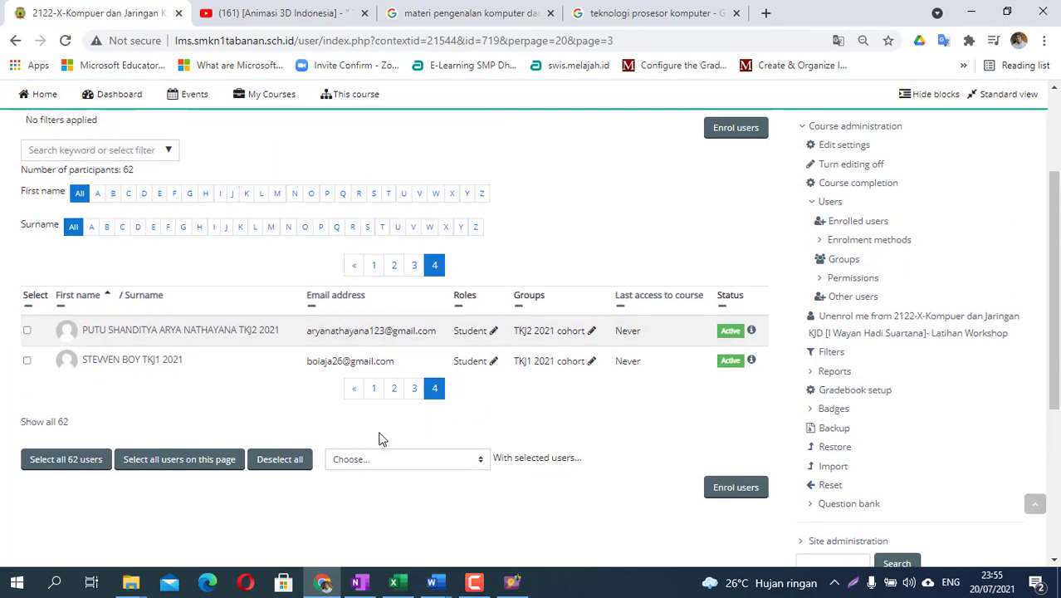
click(396, 389)
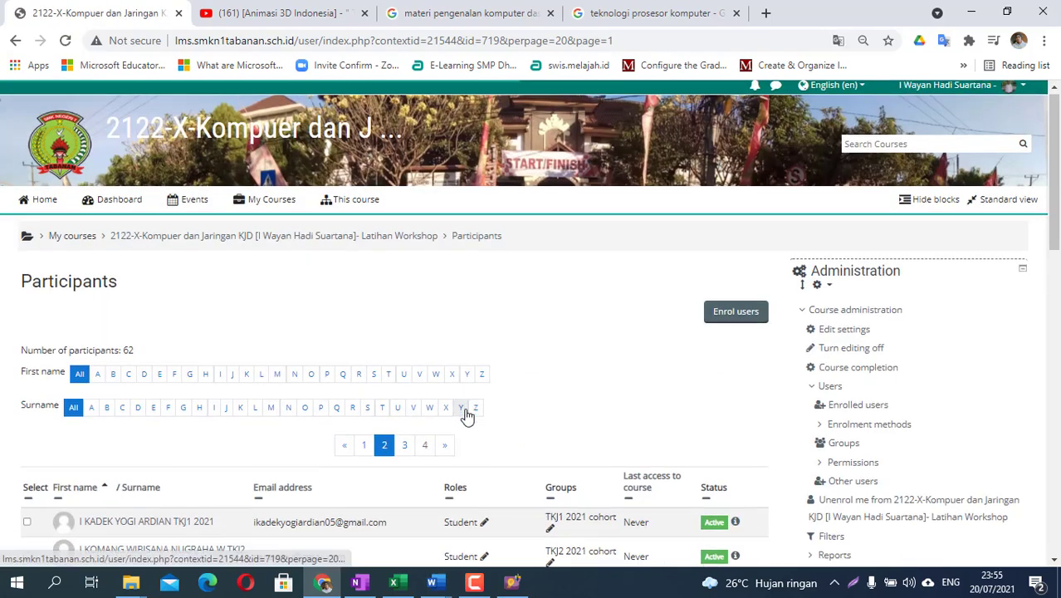
scroll(473, 418, down, 3)
scroll(478, 421, down, 4)
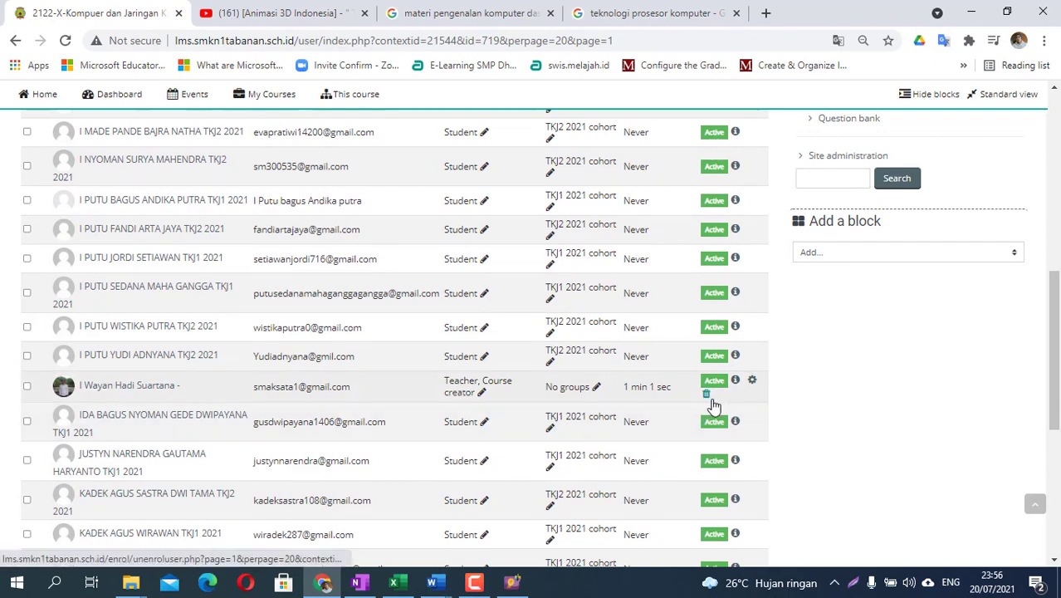
scroll(713, 398, up, 6)
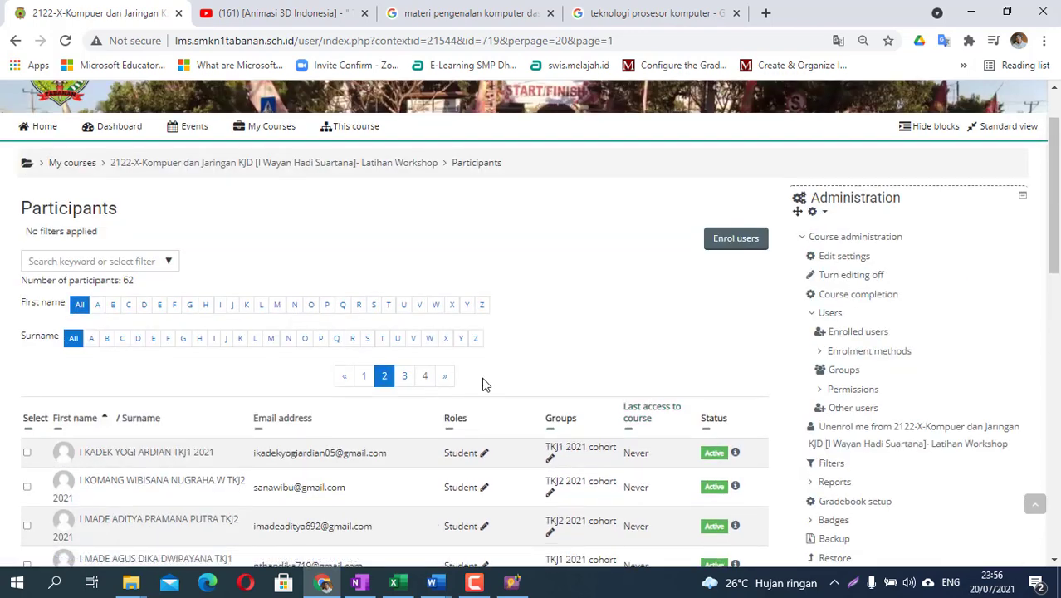
- View members of the TKJ1 2021 (31) and TKJ2 2021 (30) cohort groups
click(845, 372)
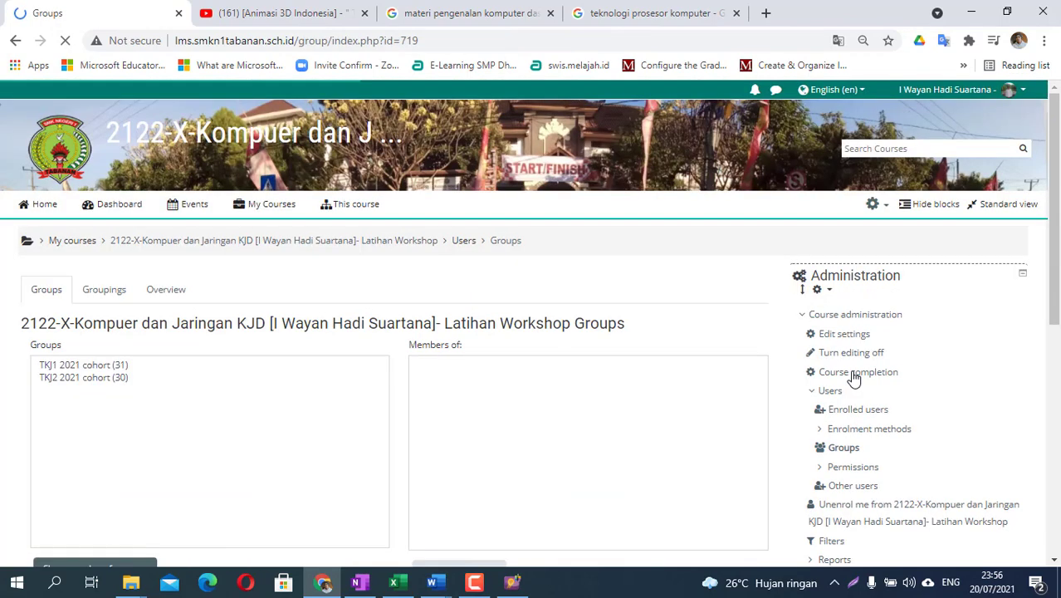
click(95, 367)
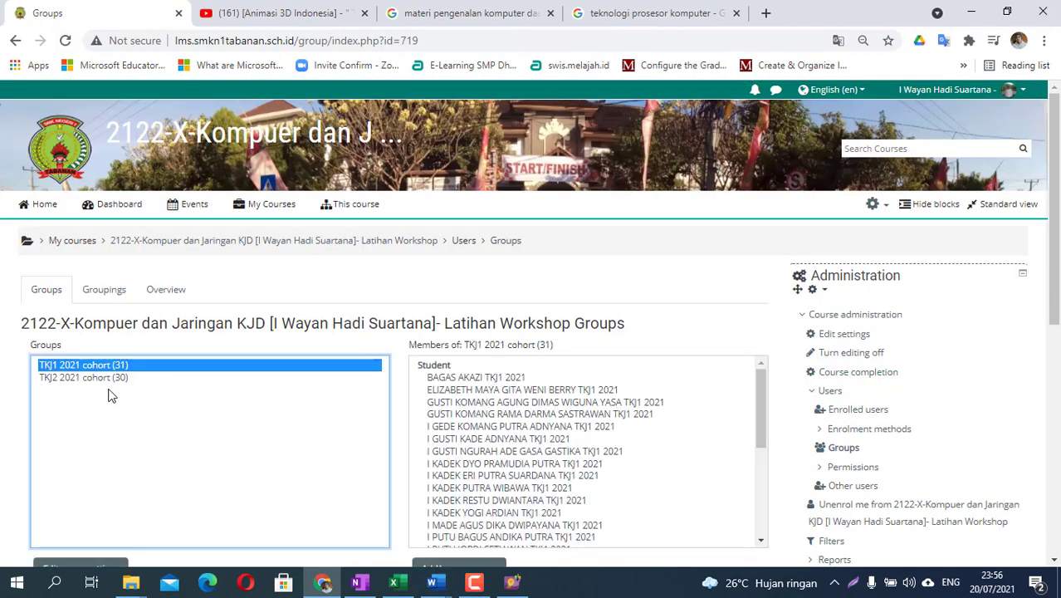
scroll(107, 392, down, 1)
click(122, 301)
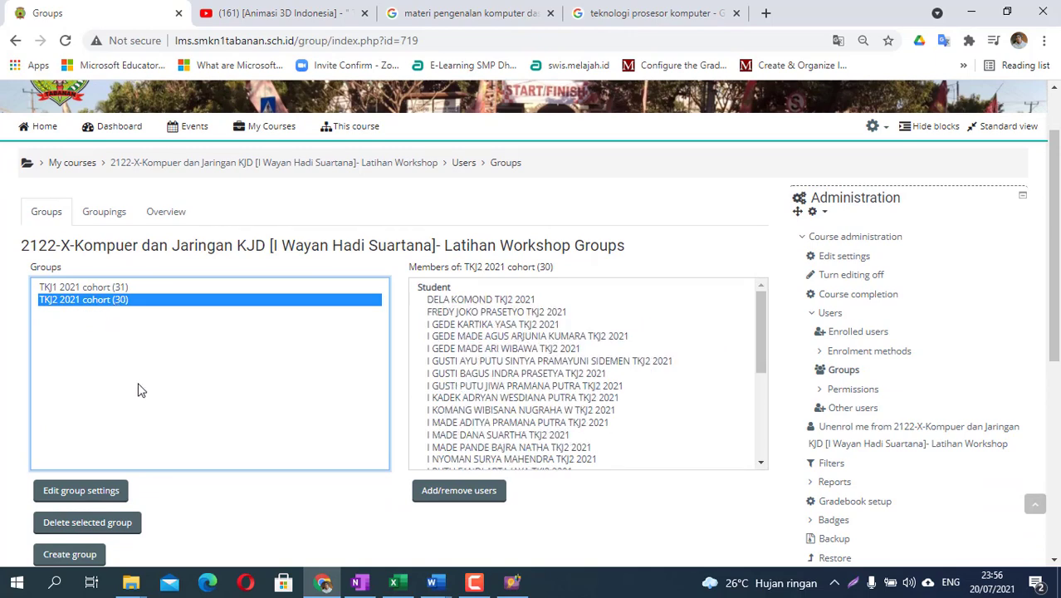
click(100, 288)
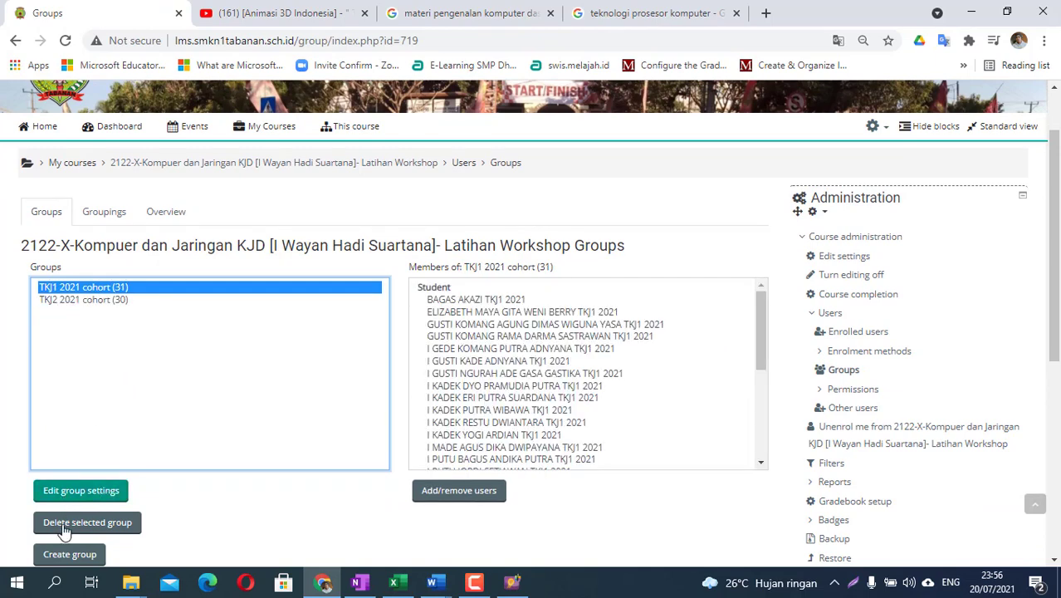
scroll(72, 523, down, 1)
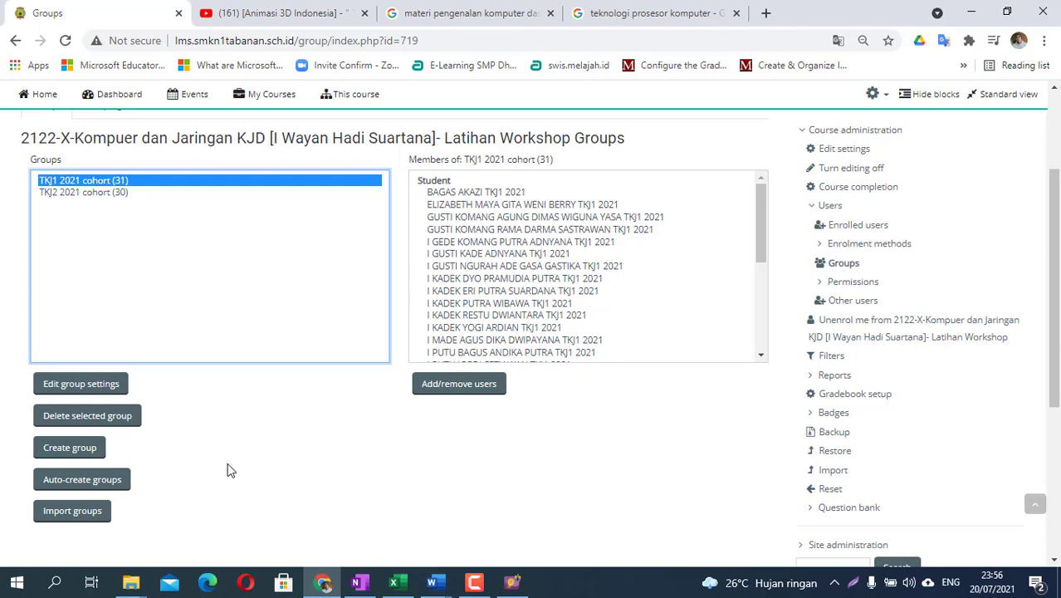
scroll(228, 467, up, 2)
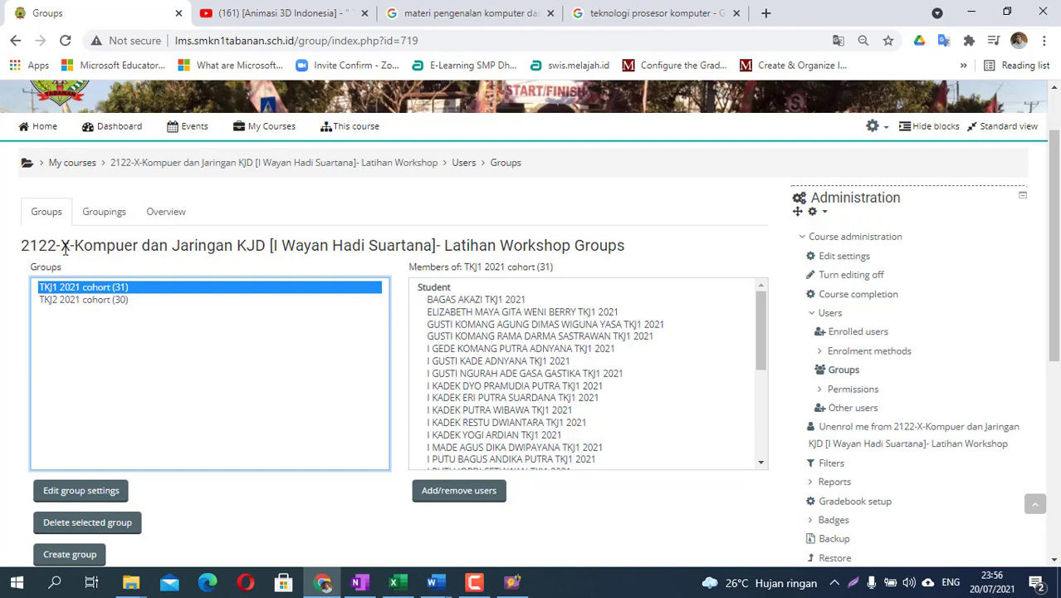
- Return to the course page and add an Attendance activity to the general section
click(226, 162)
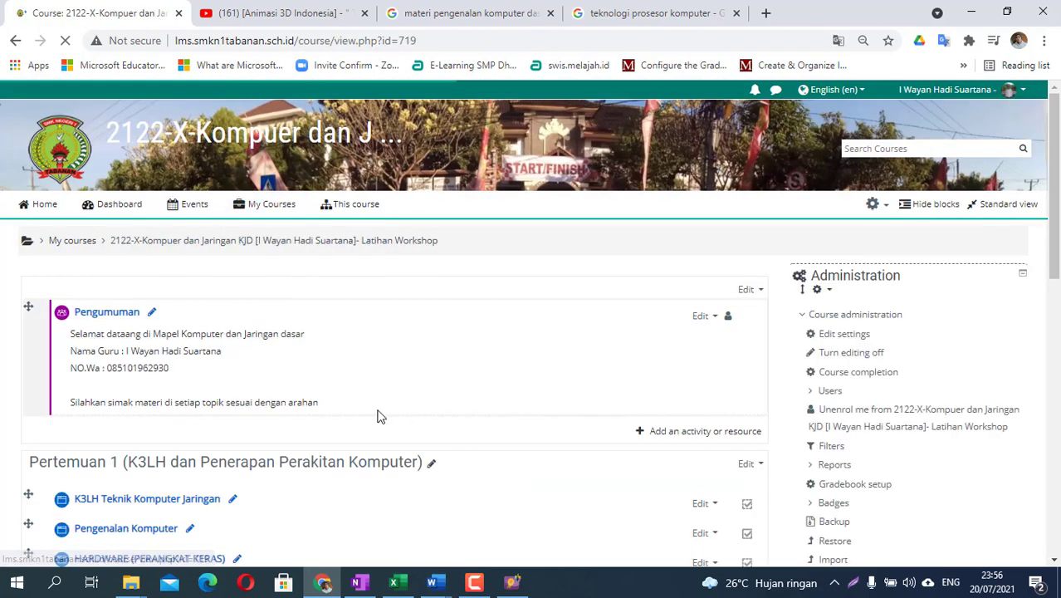
scroll(380, 416, down, 3)
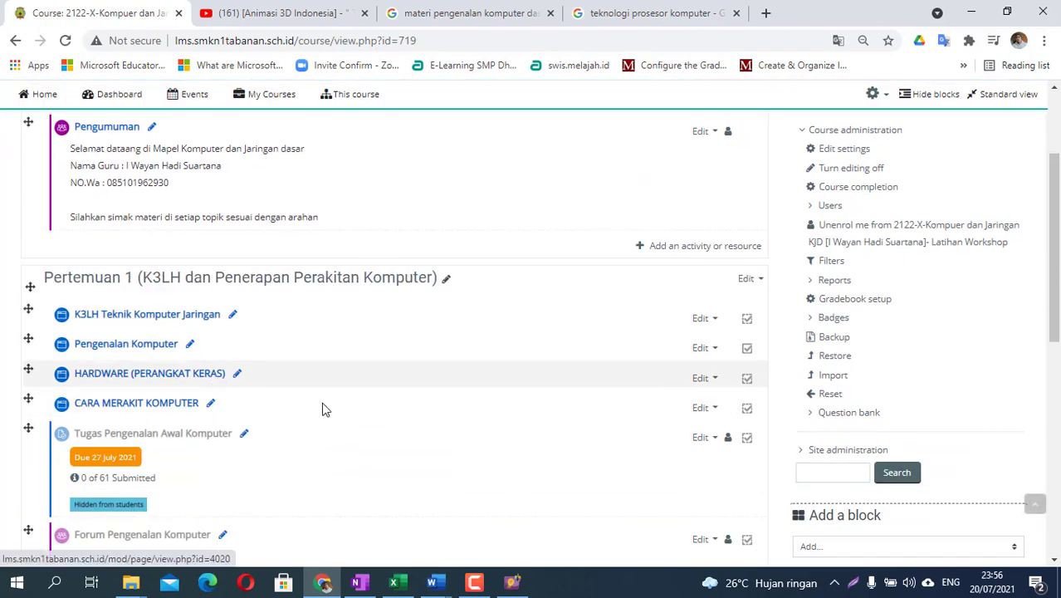
scroll(184, 279, up, 2)
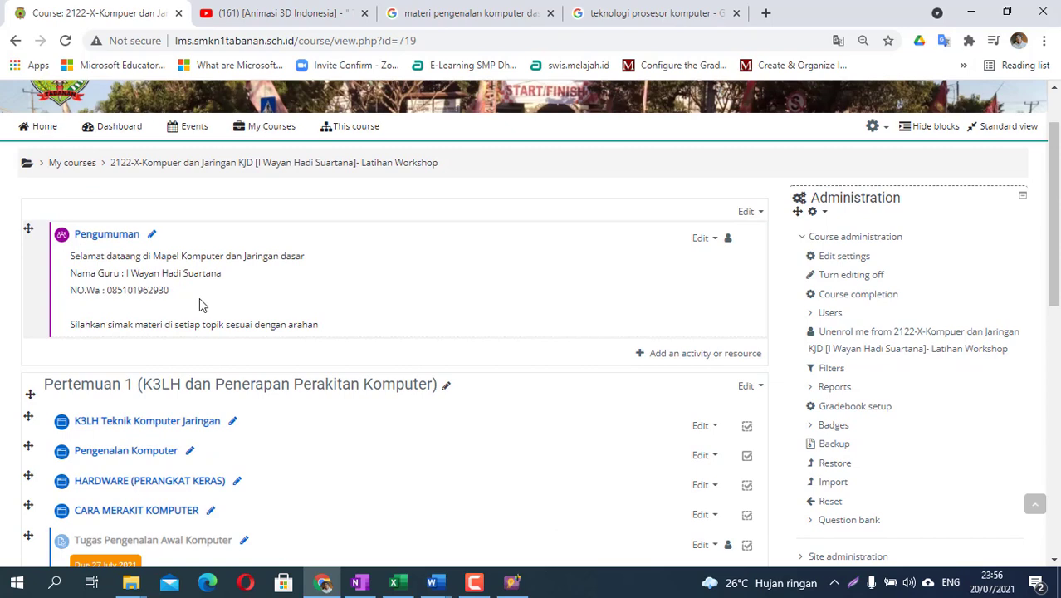
click(686, 357)
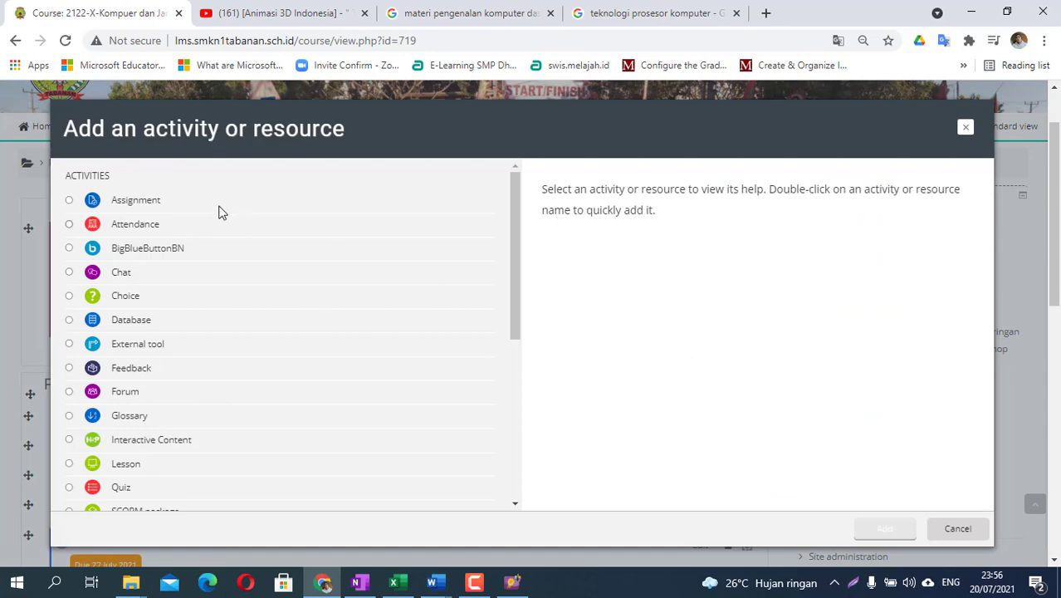
click(71, 227)
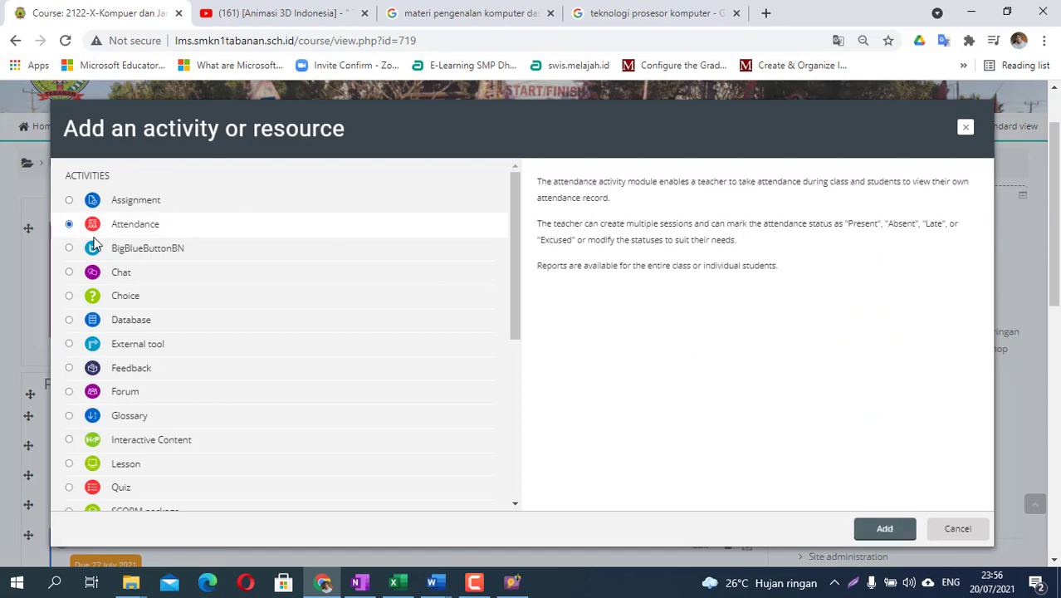
click(894, 535)
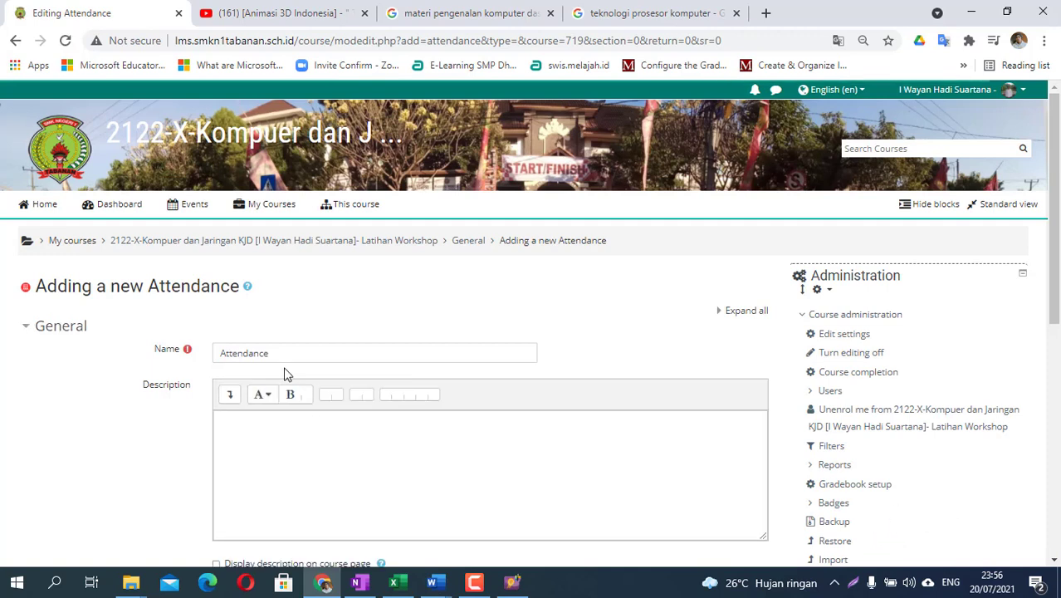
- Name the attendance 'absensi' and review its grade settings, keeping category Uncategorised
double_click(215, 352)
text(absensi)
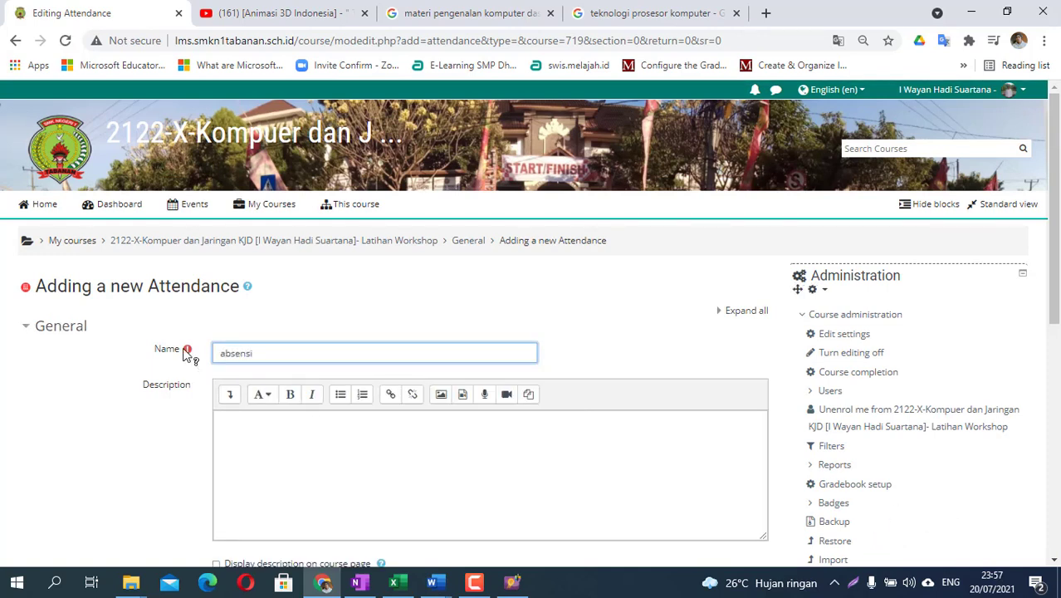
scroll(259, 432, down, 2)
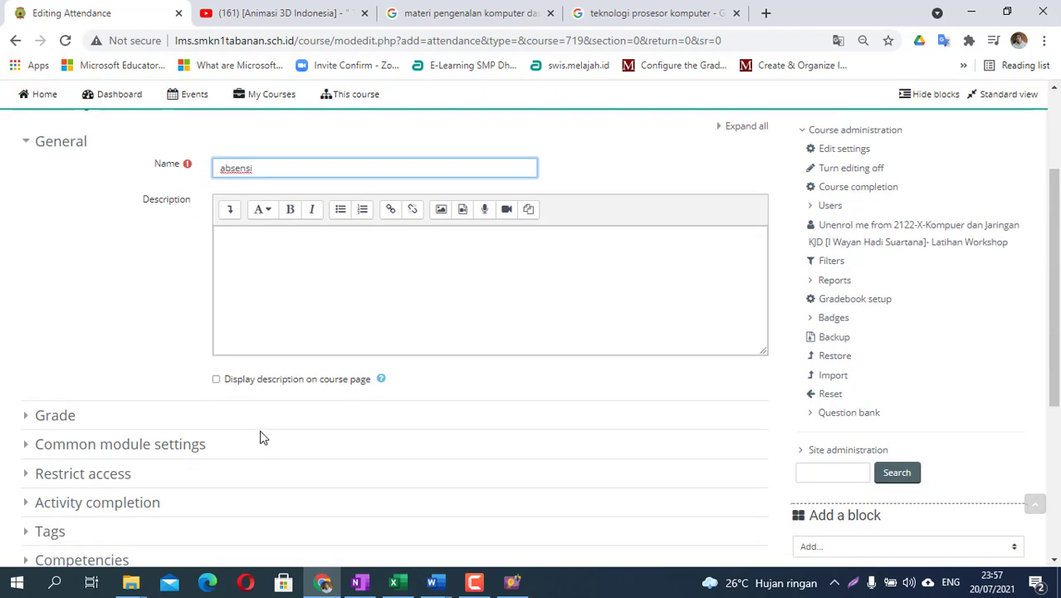
scroll(28, 430, down, 2)
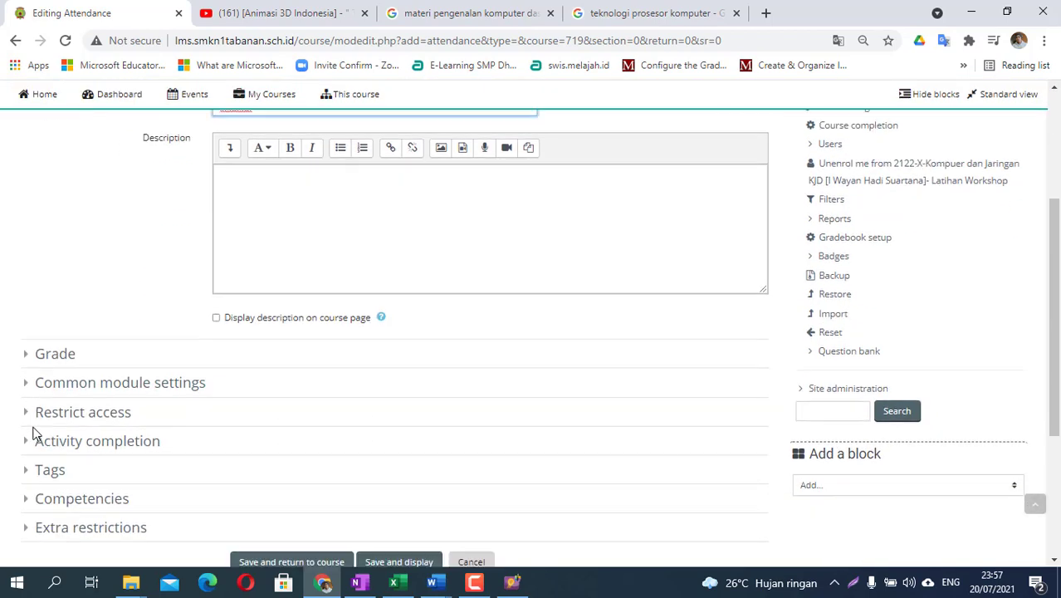
click(25, 340)
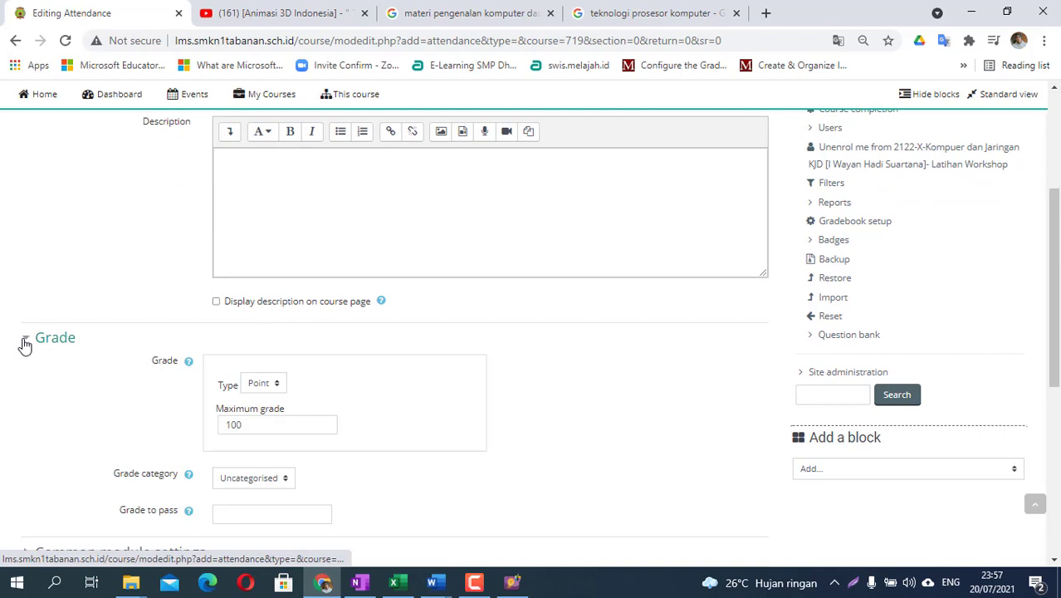
scroll(258, 427, down, 1)
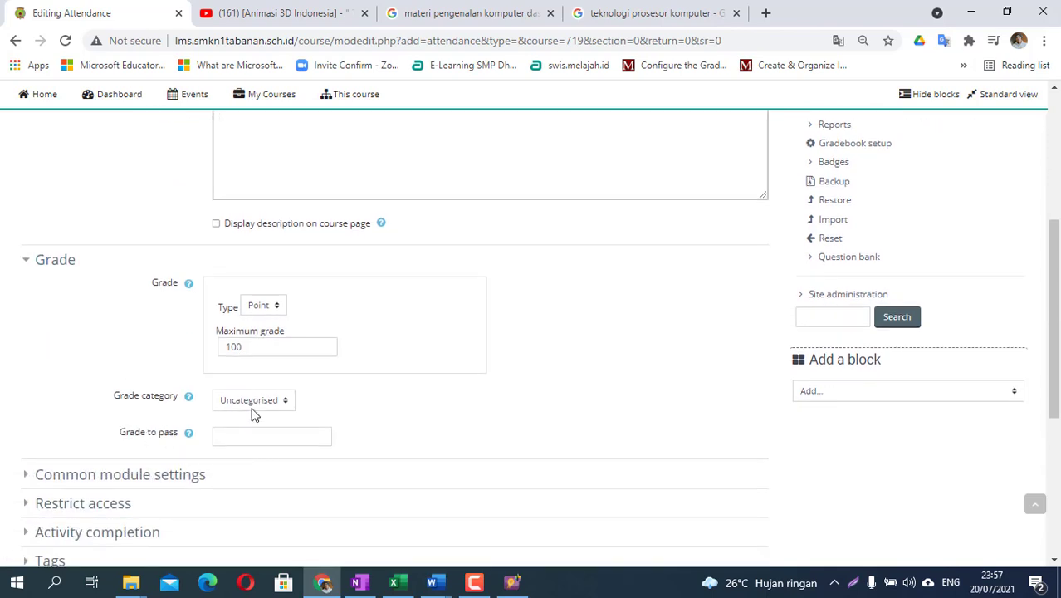
click(253, 407)
click(251, 402)
scroll(166, 382, down, 1)
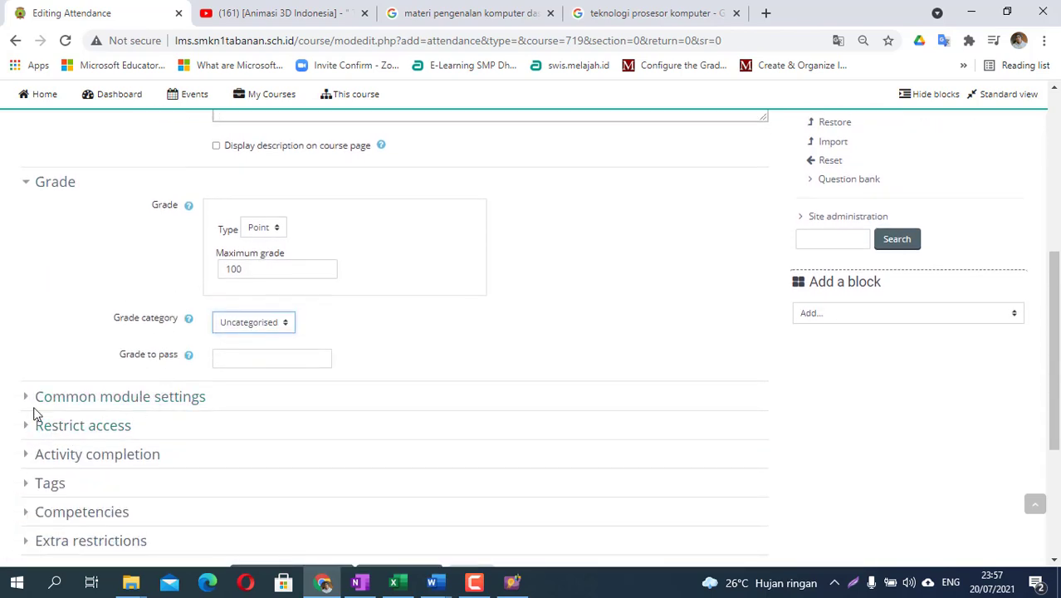
- Check the common module settings, leaving availability as shown on course page
click(31, 404)
scroll(81, 414, down, 3)
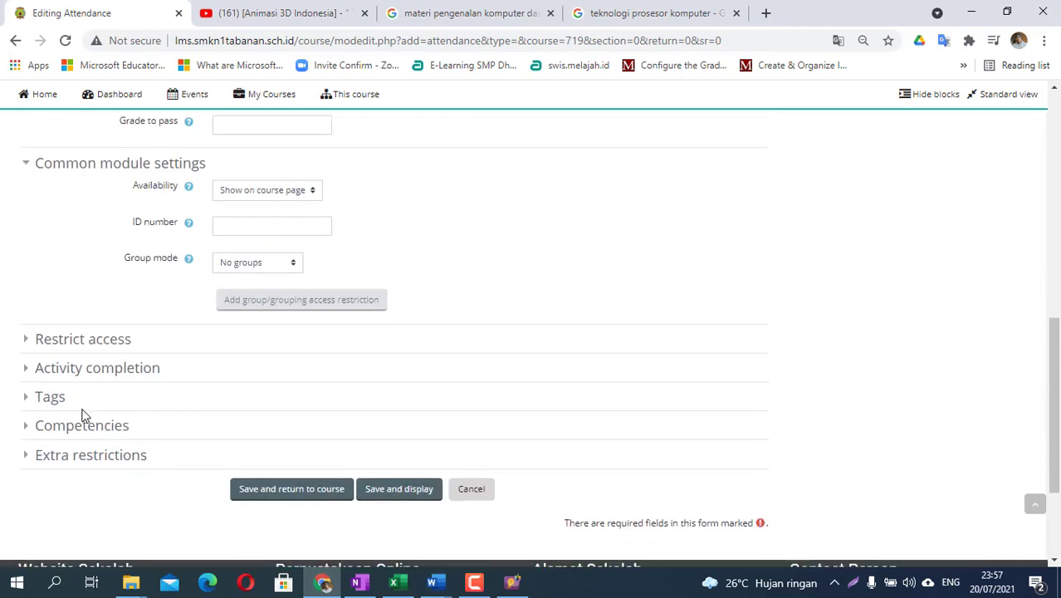
scroll(81, 415, up, 2)
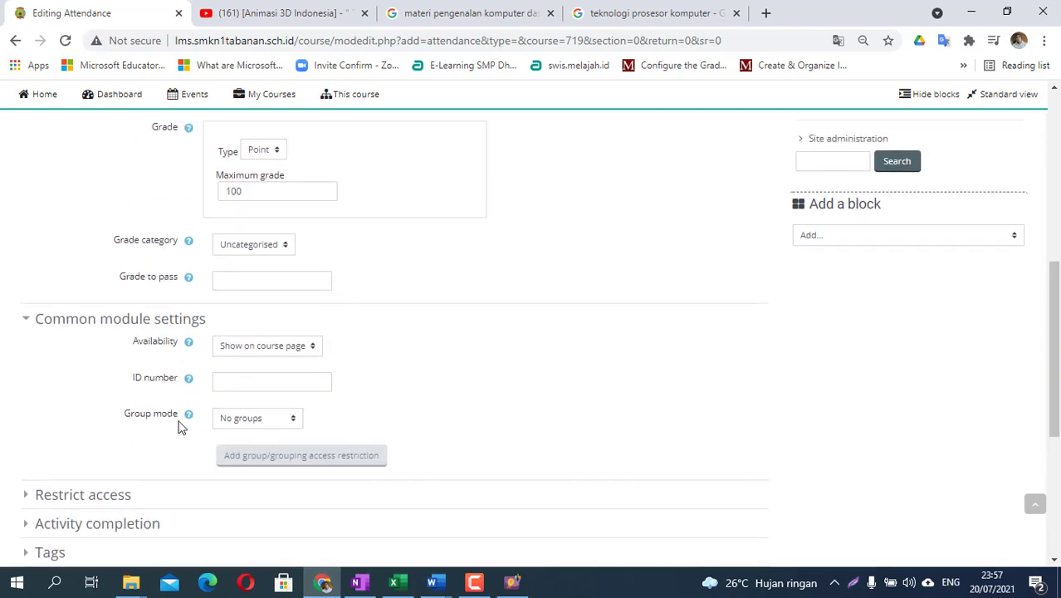
click(262, 348)
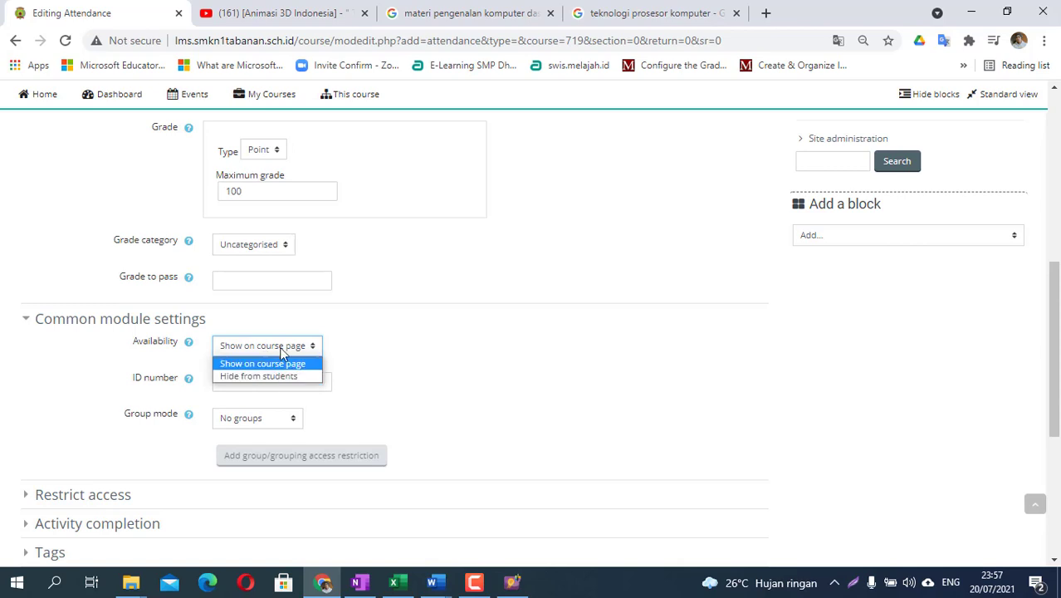
click(279, 348)
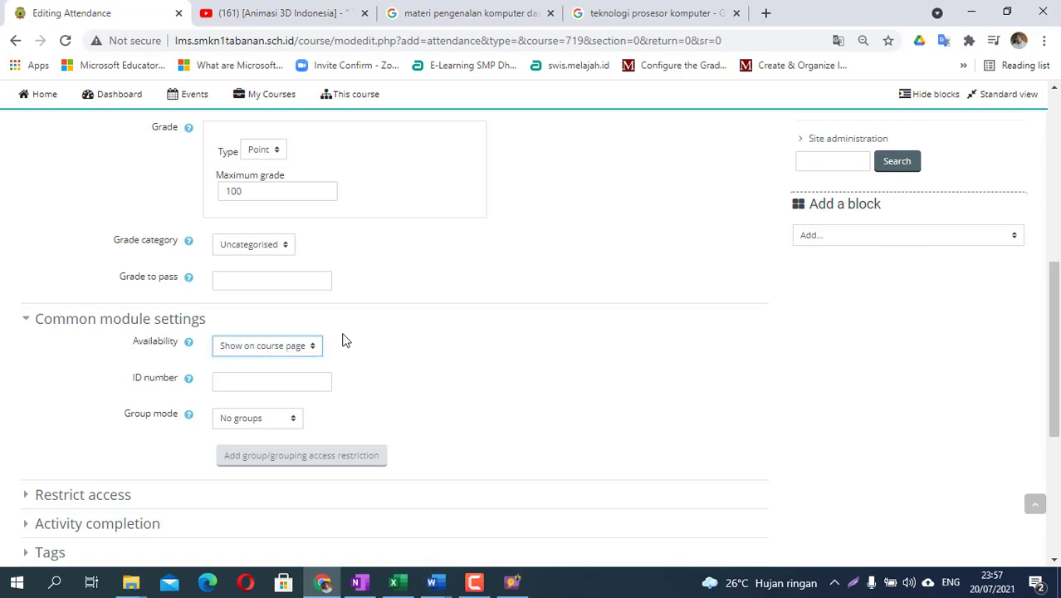
click(296, 353)
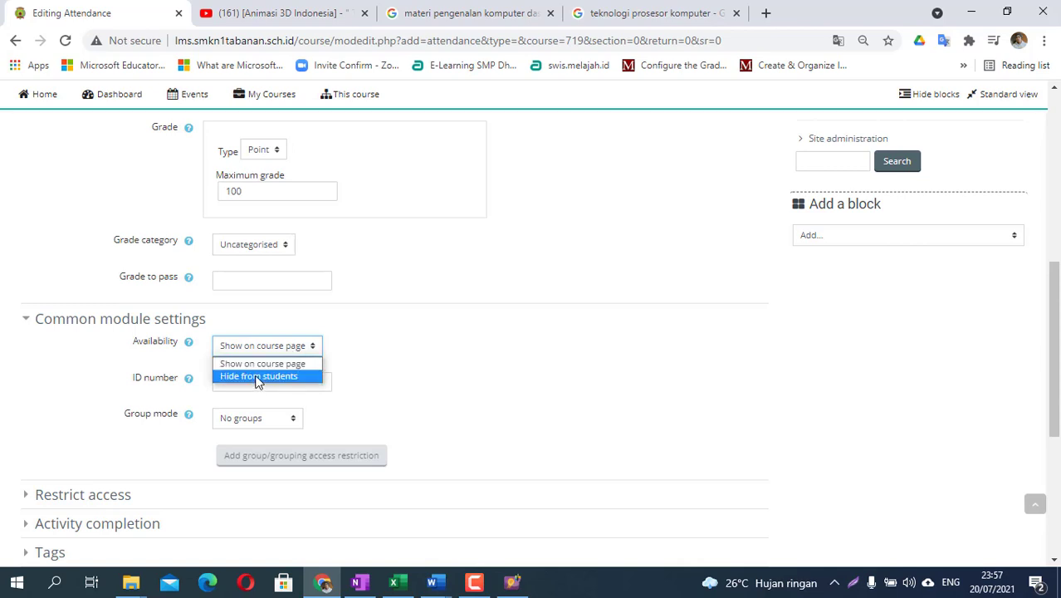
click(360, 362)
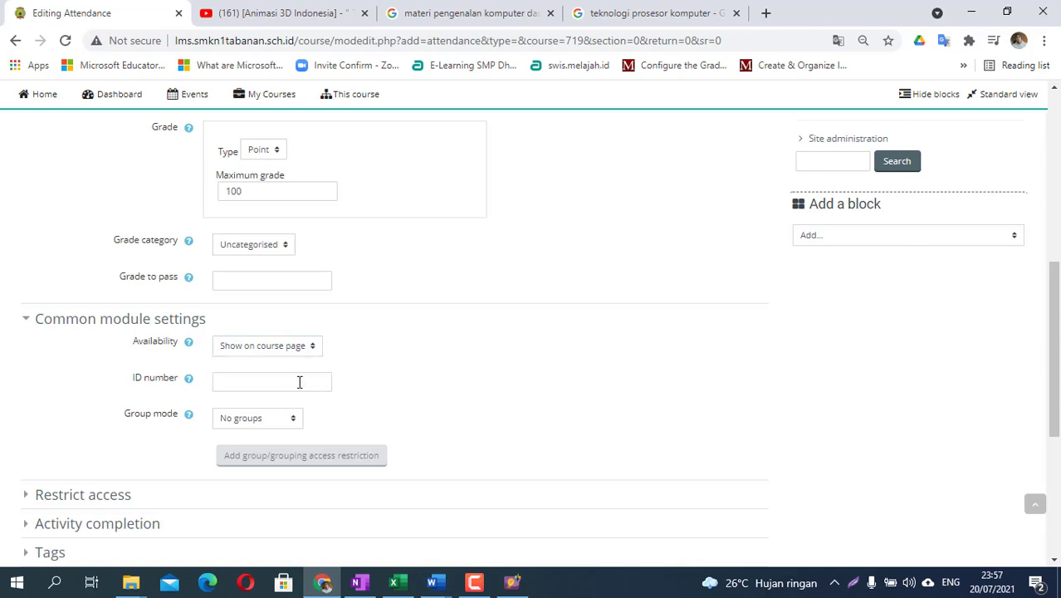
click(243, 421)
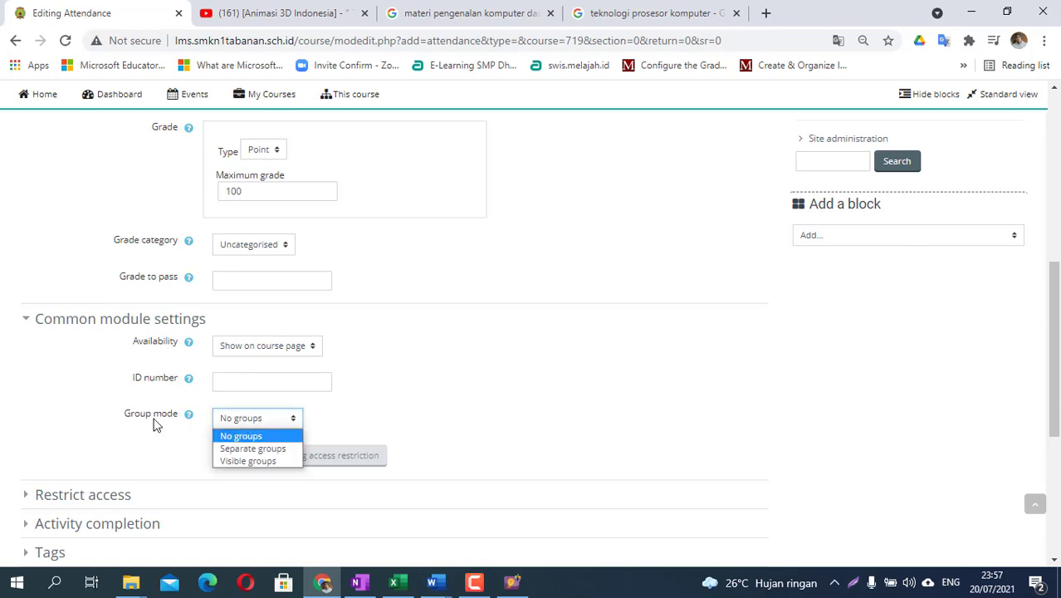
- Set group mode to Separate groups with grouping None, then reveal Activity completion
click(269, 449)
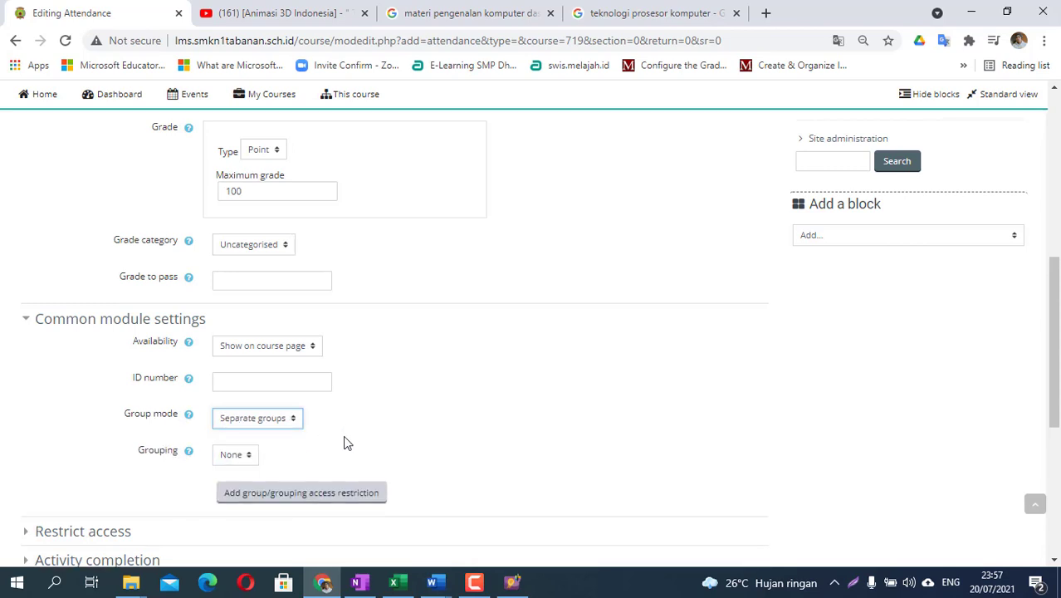
scroll(344, 441, down, 1)
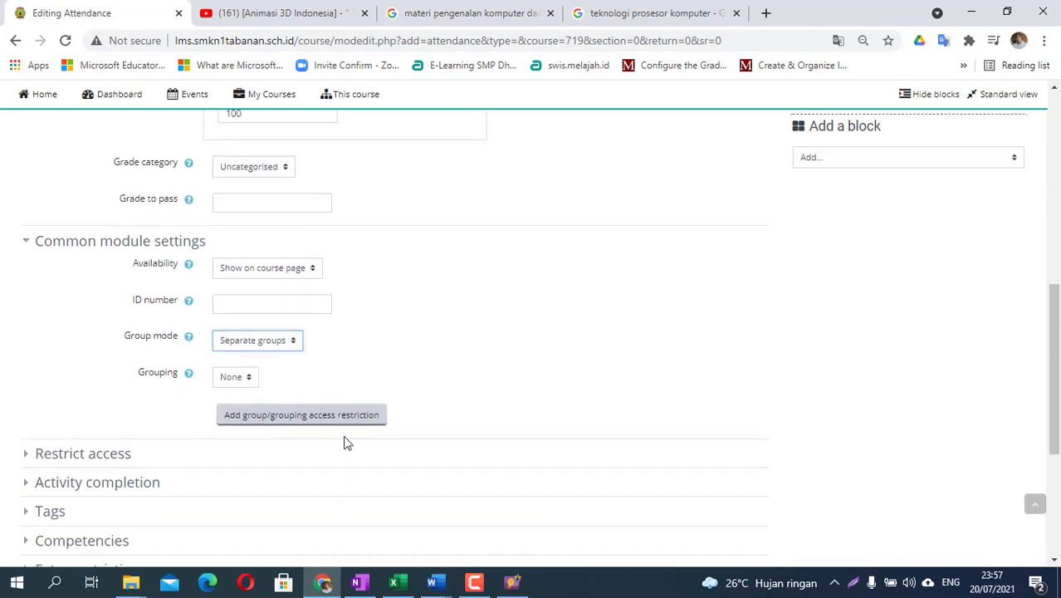
click(243, 377)
click(241, 392)
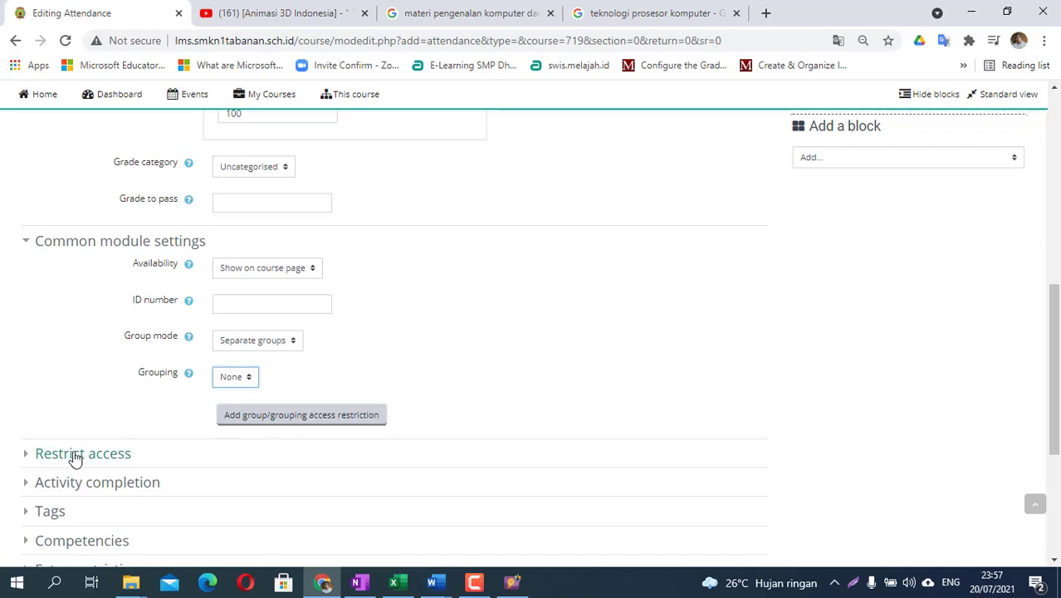
scroll(59, 455, down, 1)
click(29, 379)
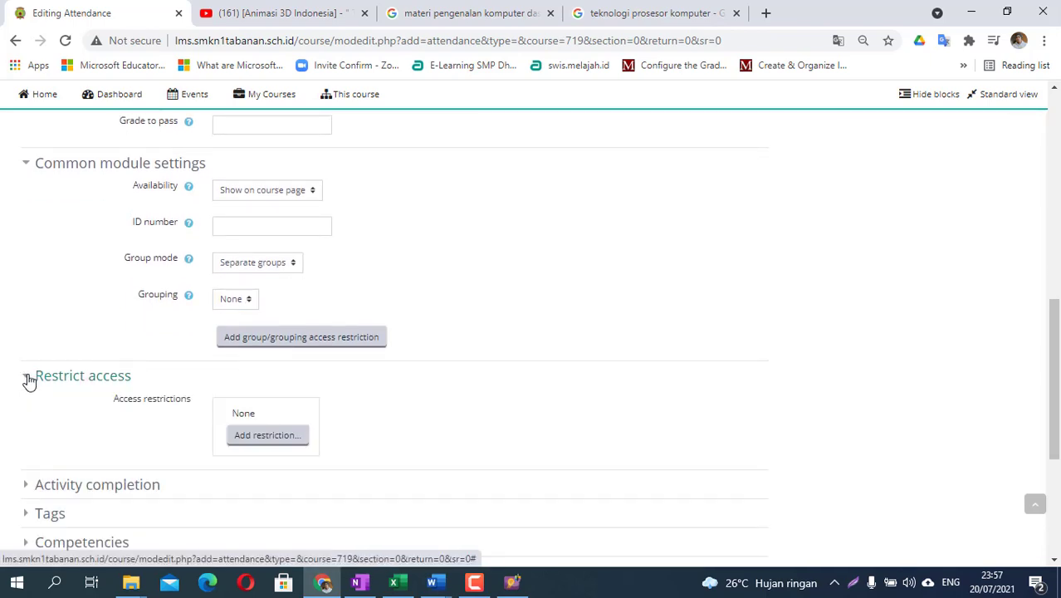
click(29, 378)
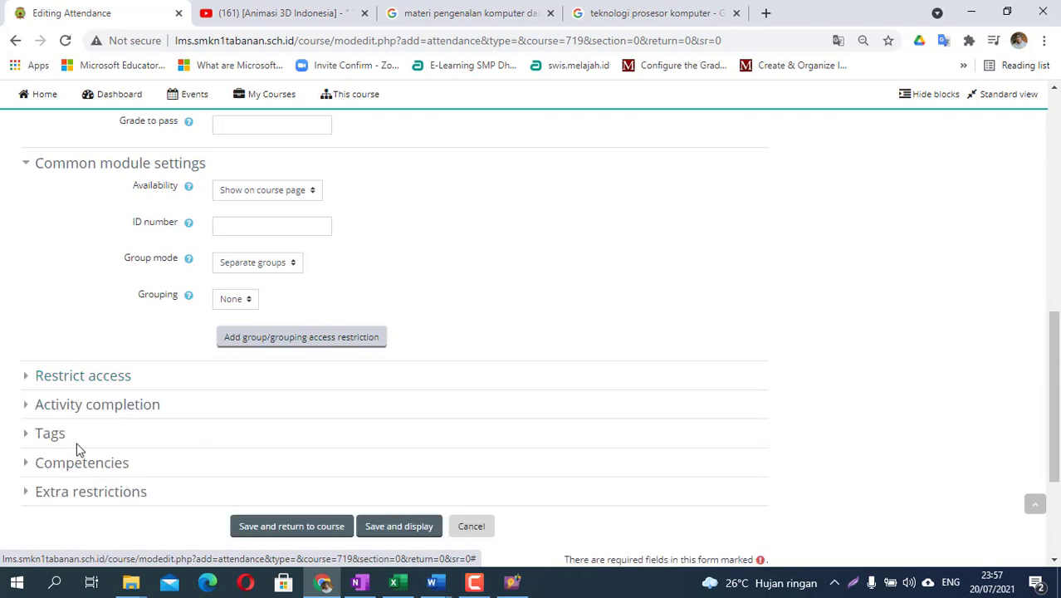
click(27, 405)
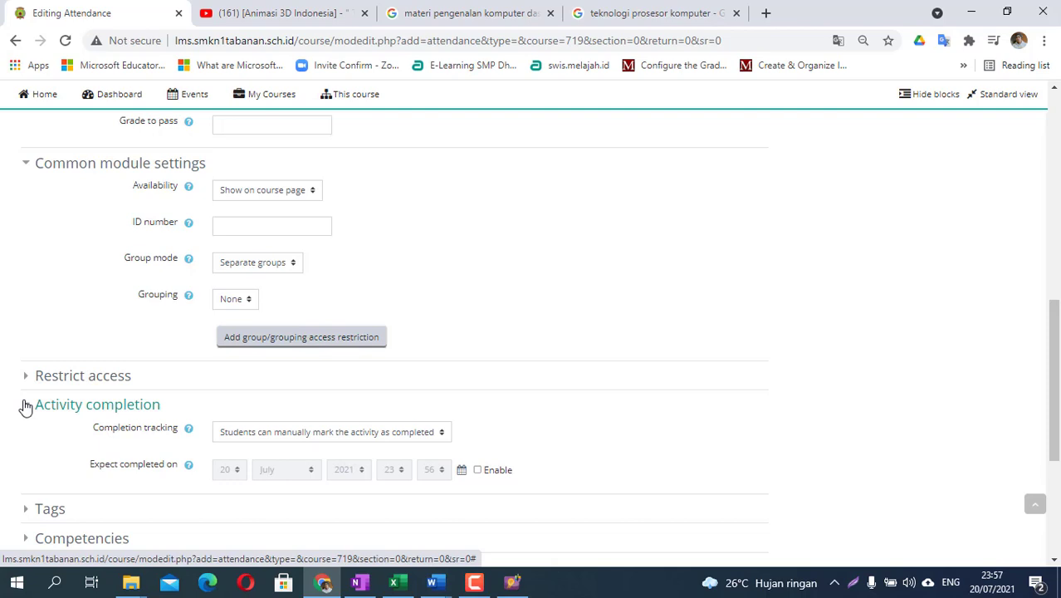
- Set completion tracking to 'Students can manually mark the activity as completed'
click(355, 435)
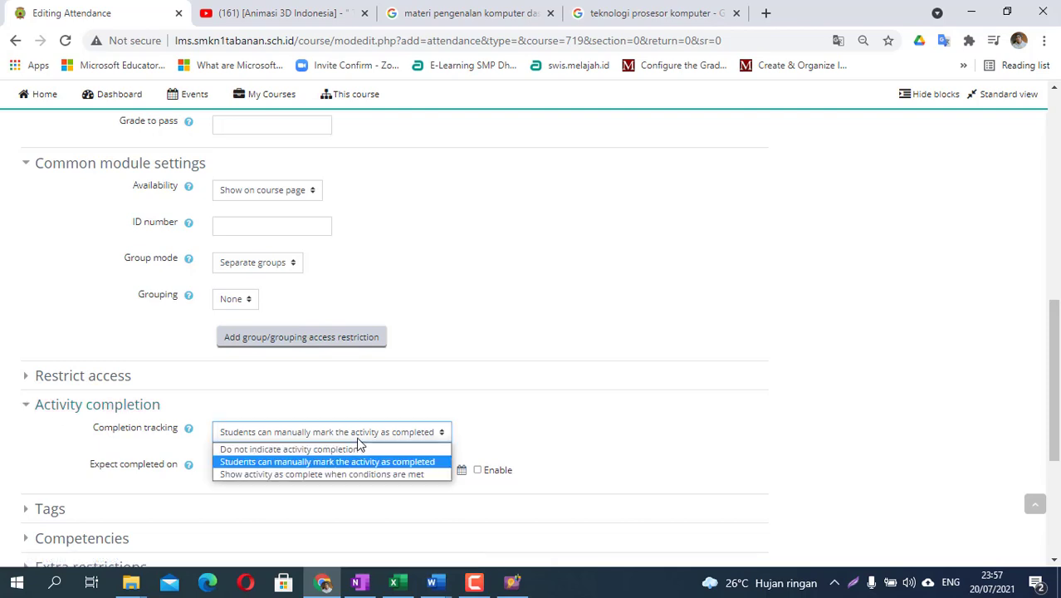
click(297, 473)
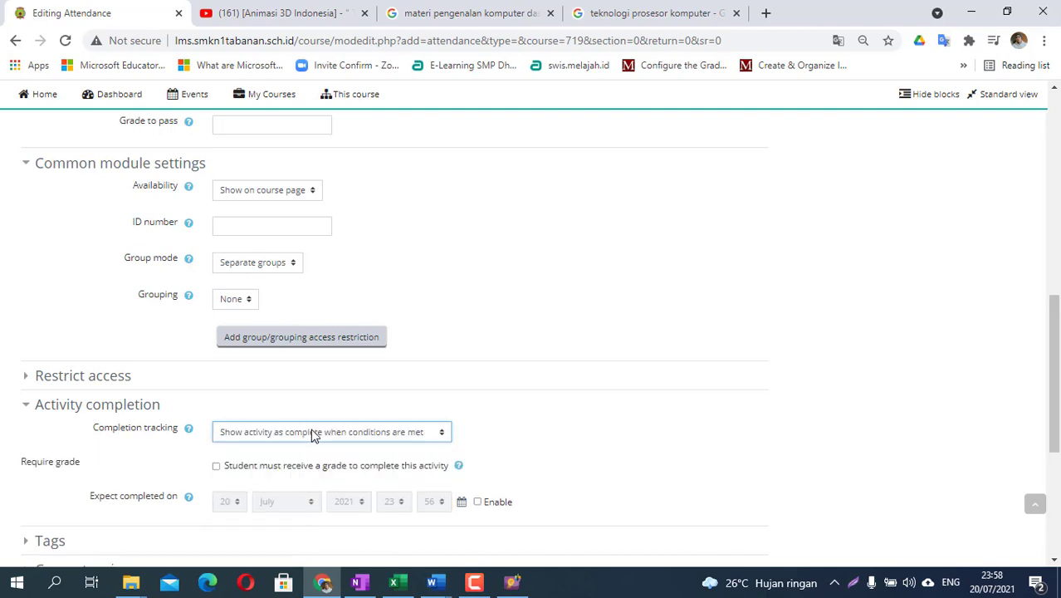
click(312, 434)
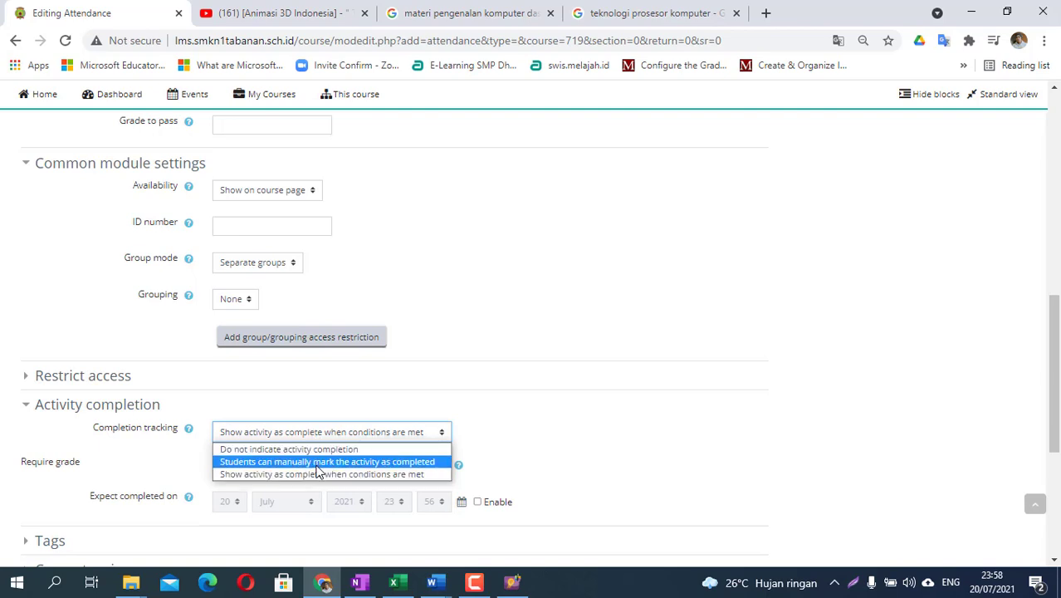
click(316, 465)
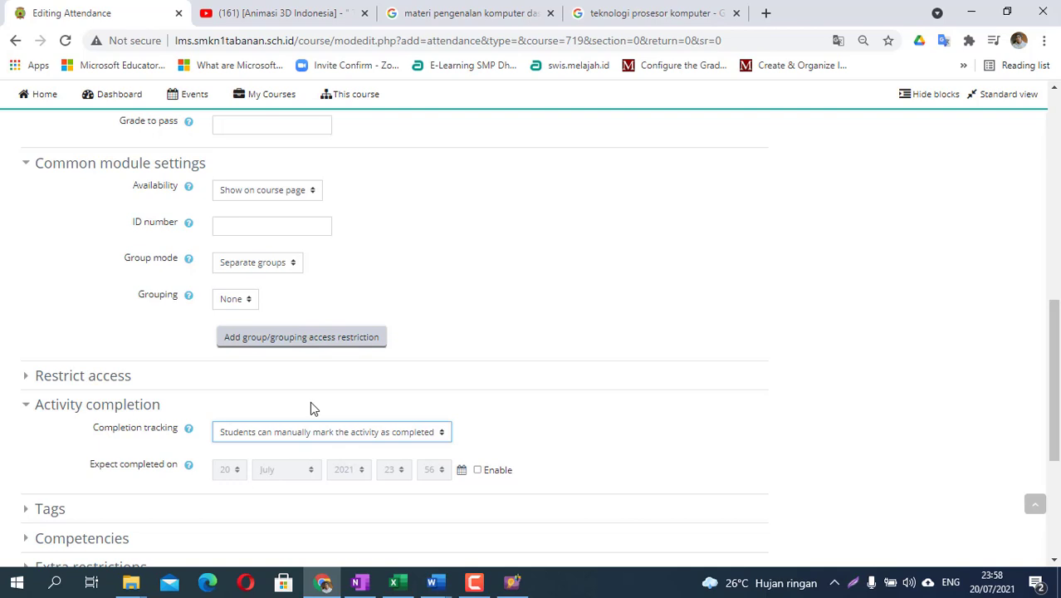
- Set the activity's availability to Hide from students
click(246, 193)
click(244, 222)
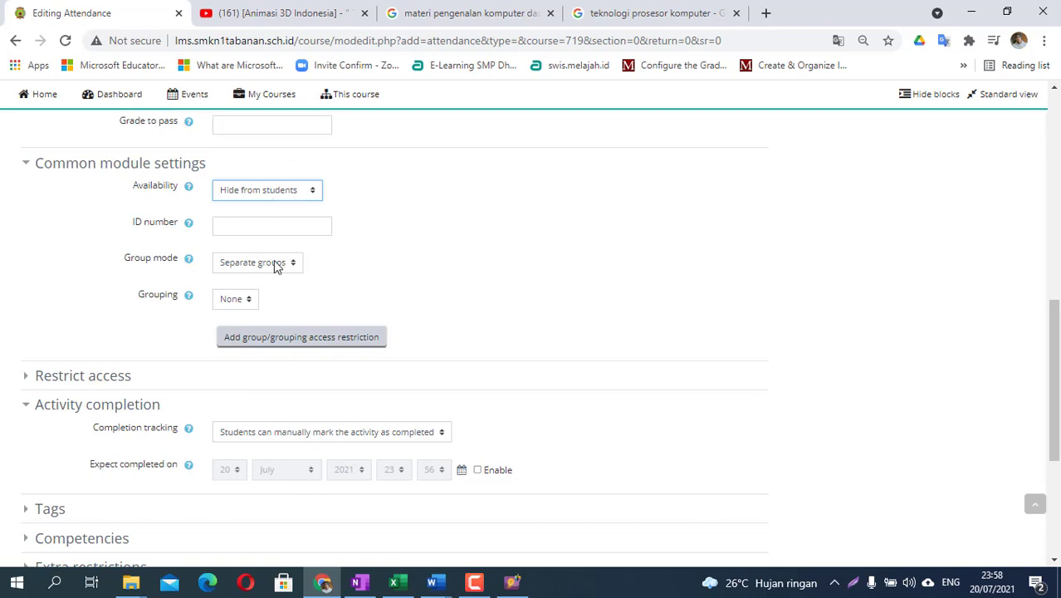
scroll(184, 466, down, 2)
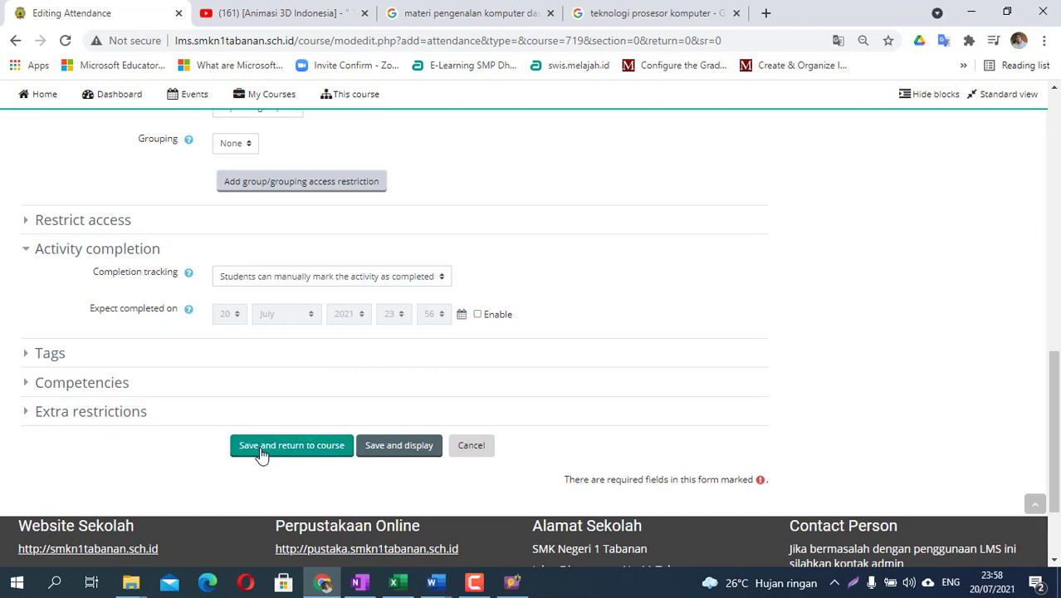
- Save the absensi attendance and open its empty Sessions page from the course
click(264, 449)
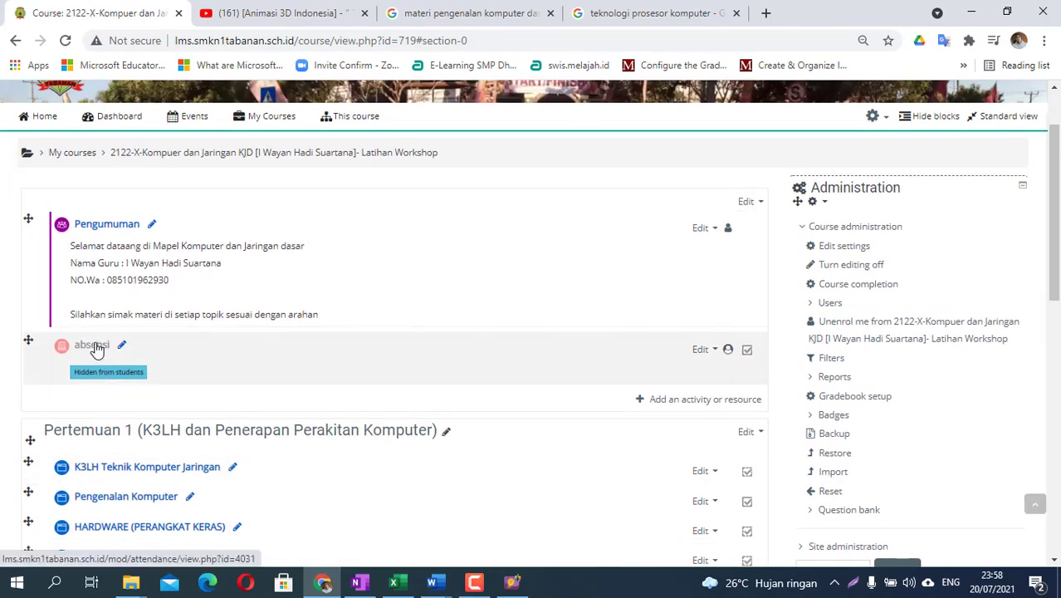
click(95, 349)
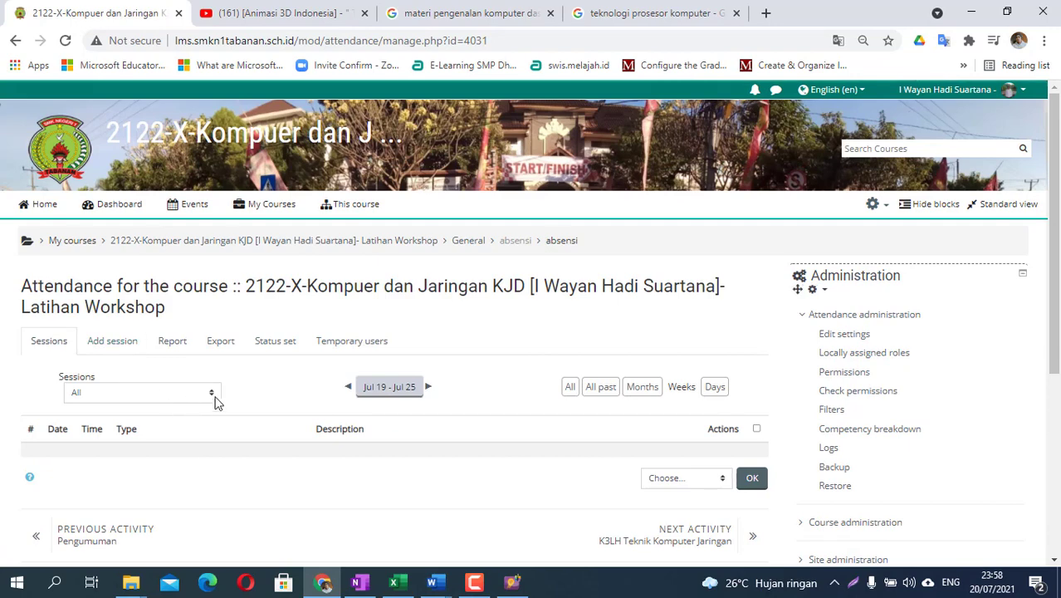
scroll(221, 407, down, 4)
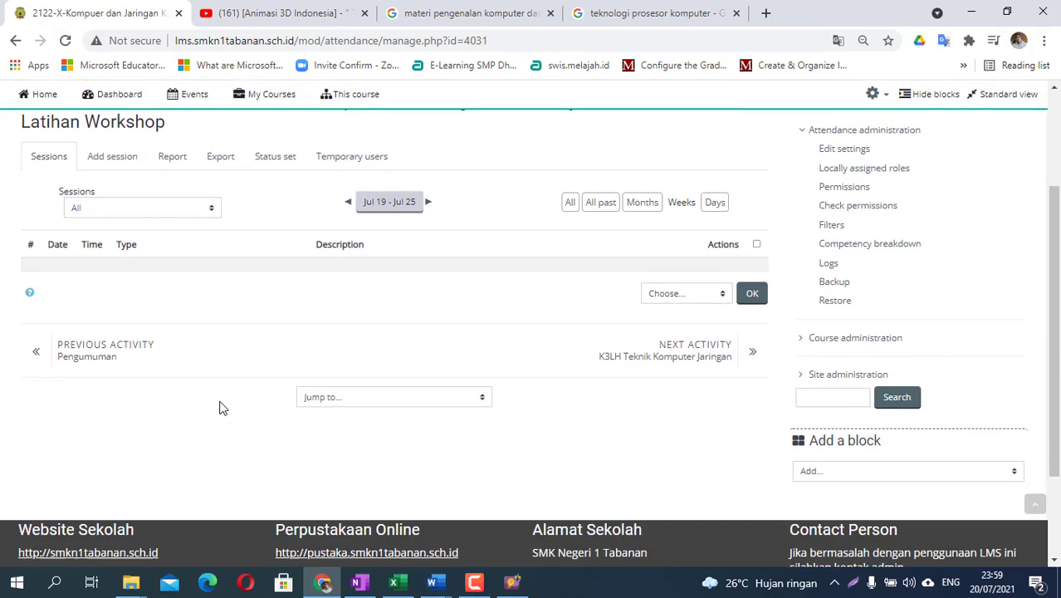
scroll(218, 399, up, 5)
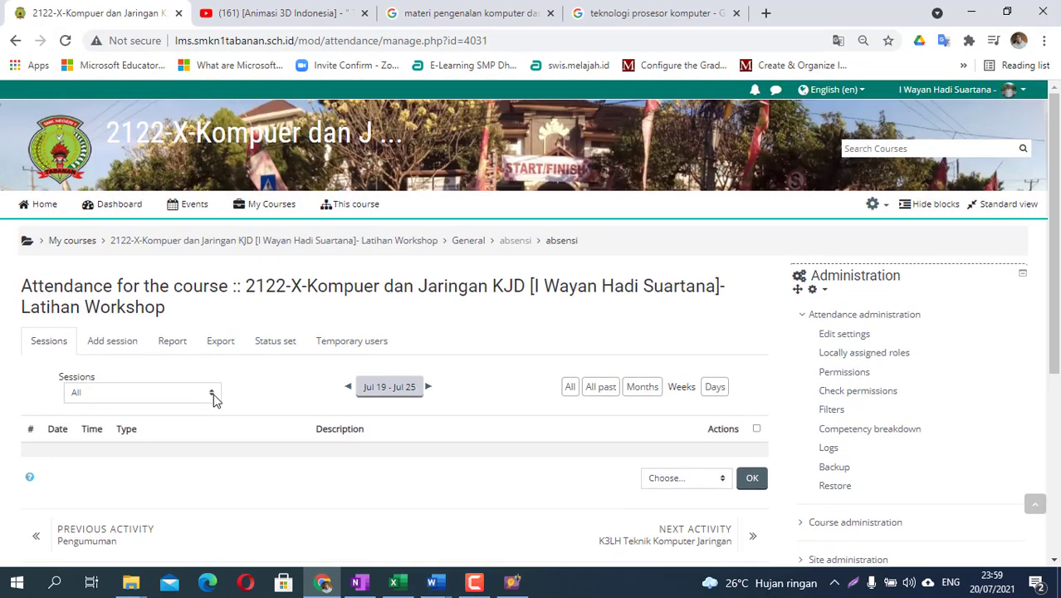
- Start a new session for the TKJ1 2021 cohort dated 21 July 2021
click(115, 347)
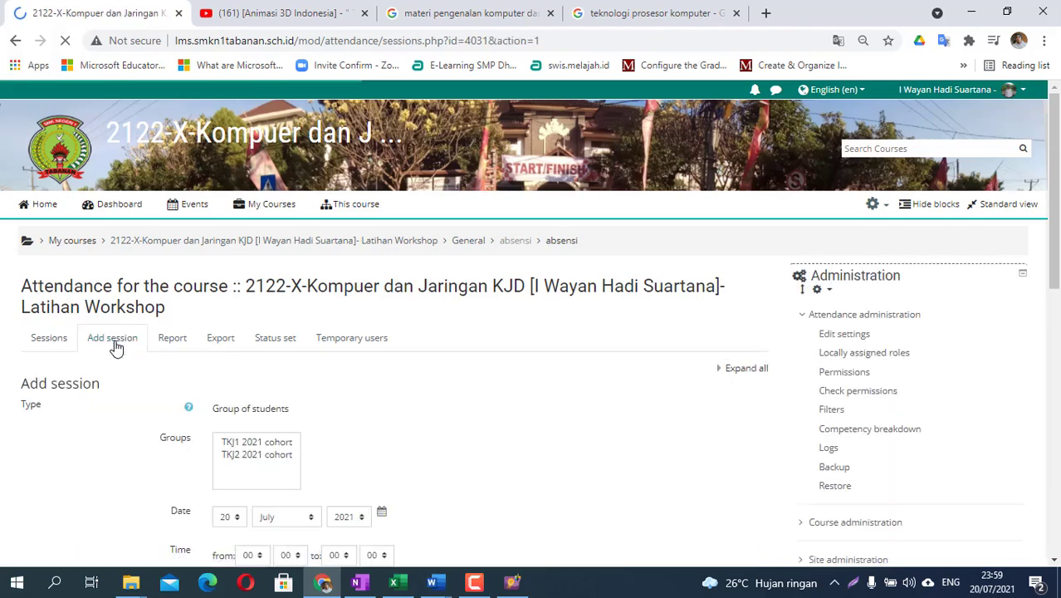
scroll(619, 340, down, 2)
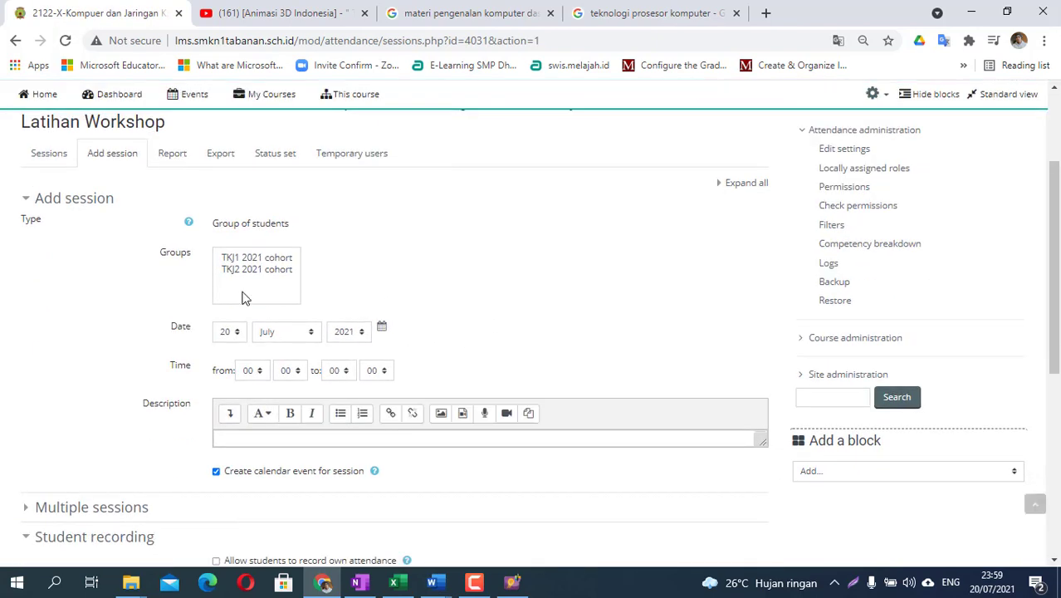
click(252, 259)
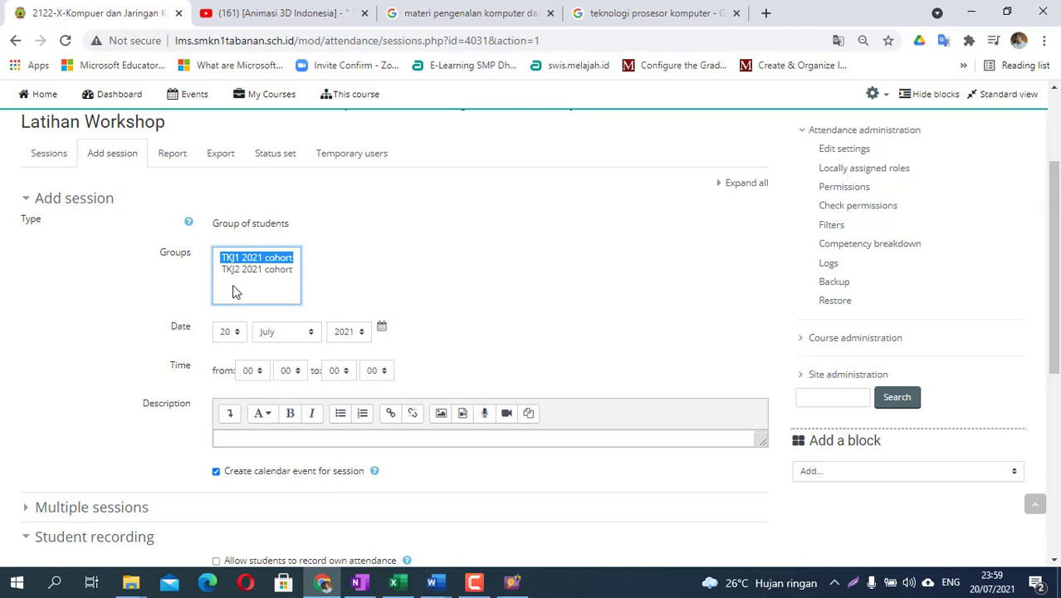
click(236, 334)
scroll(232, 266, down, 3)
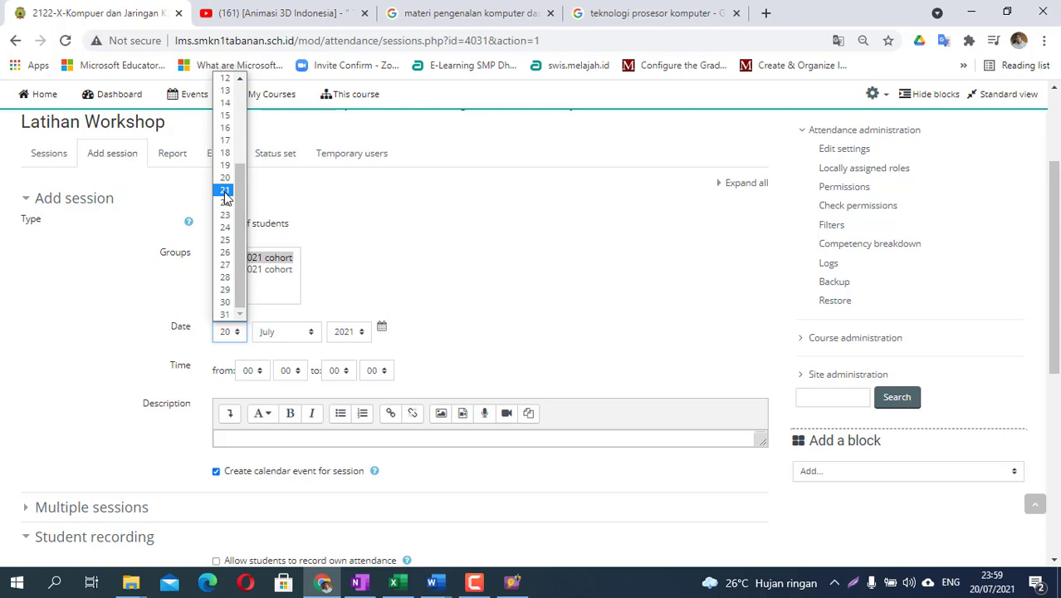
click(224, 192)
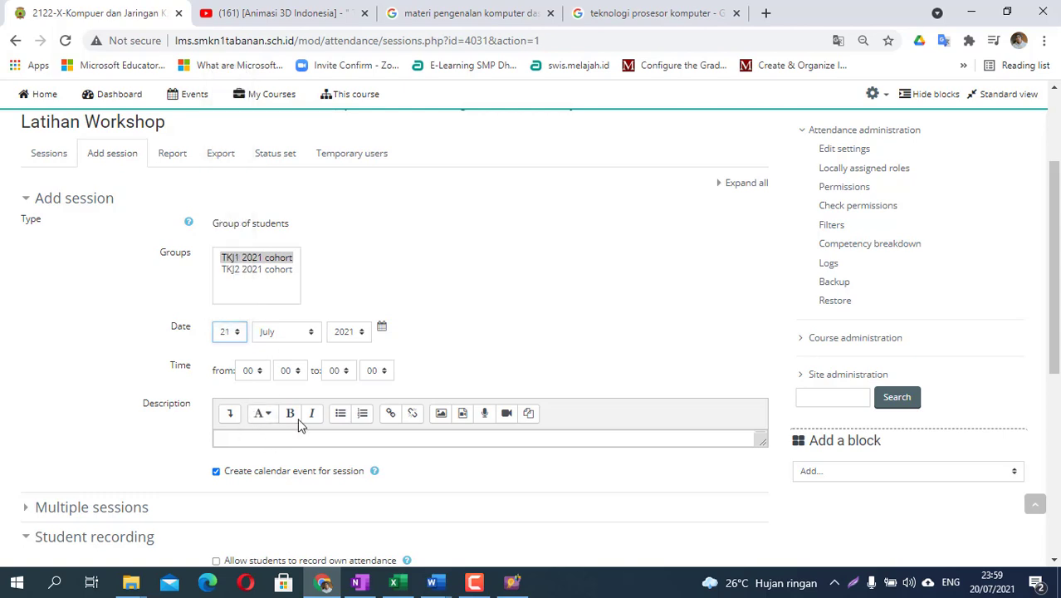
- Set the session time from 07:30 to 11:00 and expand the Multiple sessions options
click(251, 371)
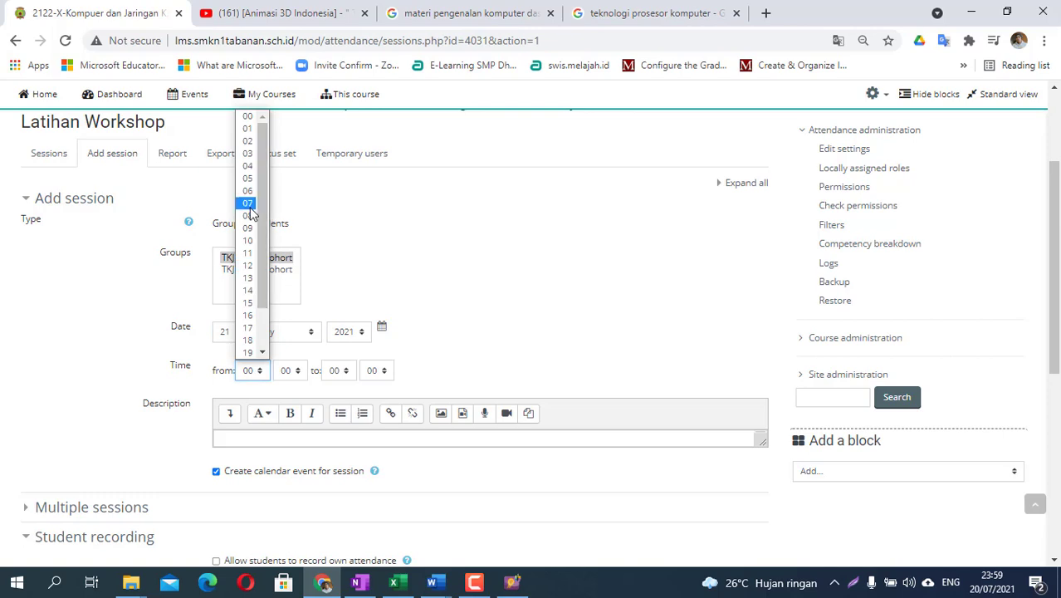
click(247, 203)
click(287, 373)
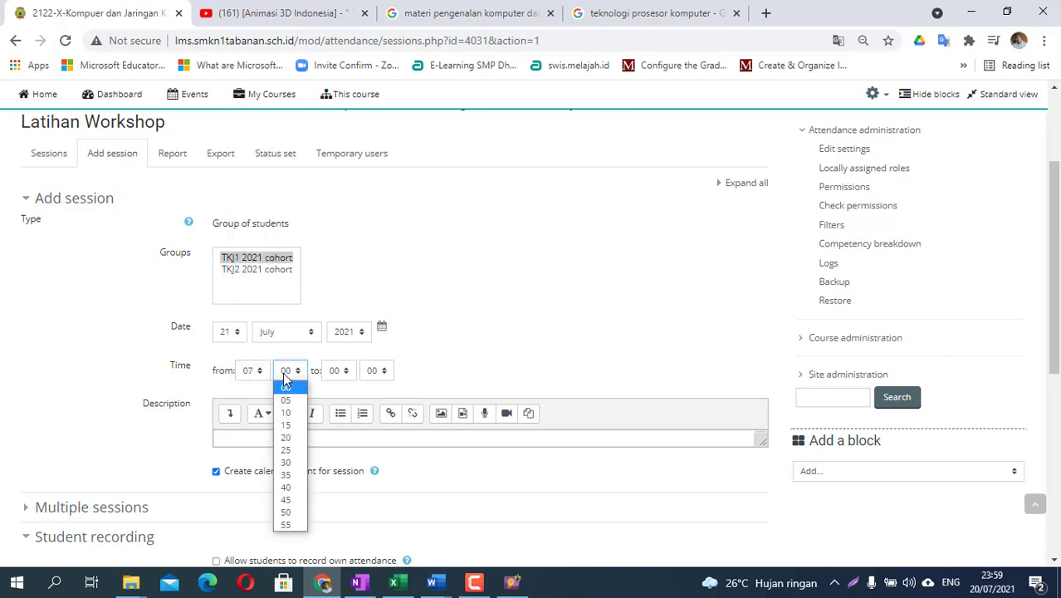
click(288, 462)
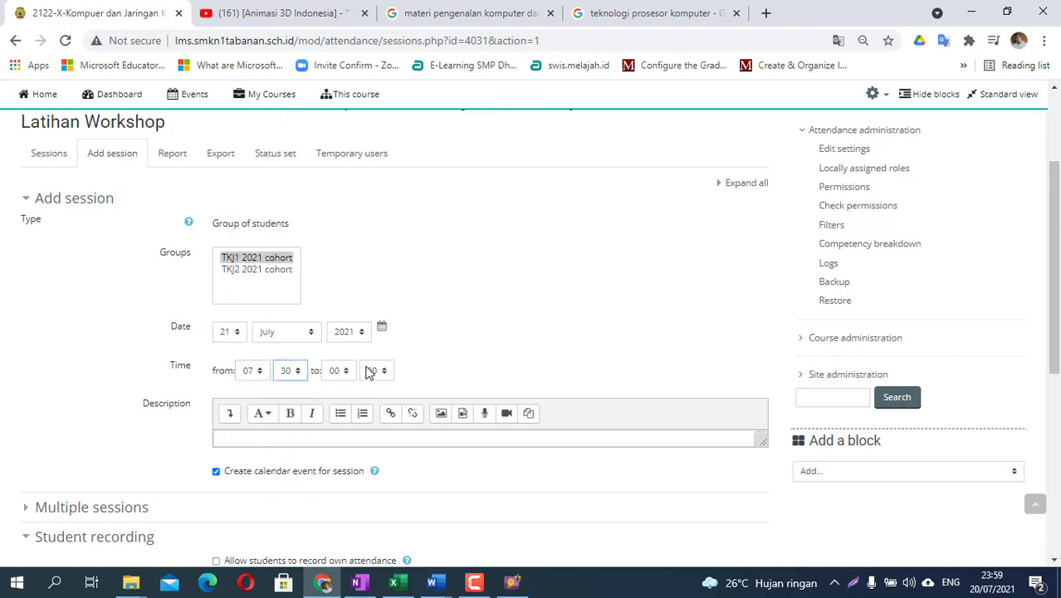
click(338, 373)
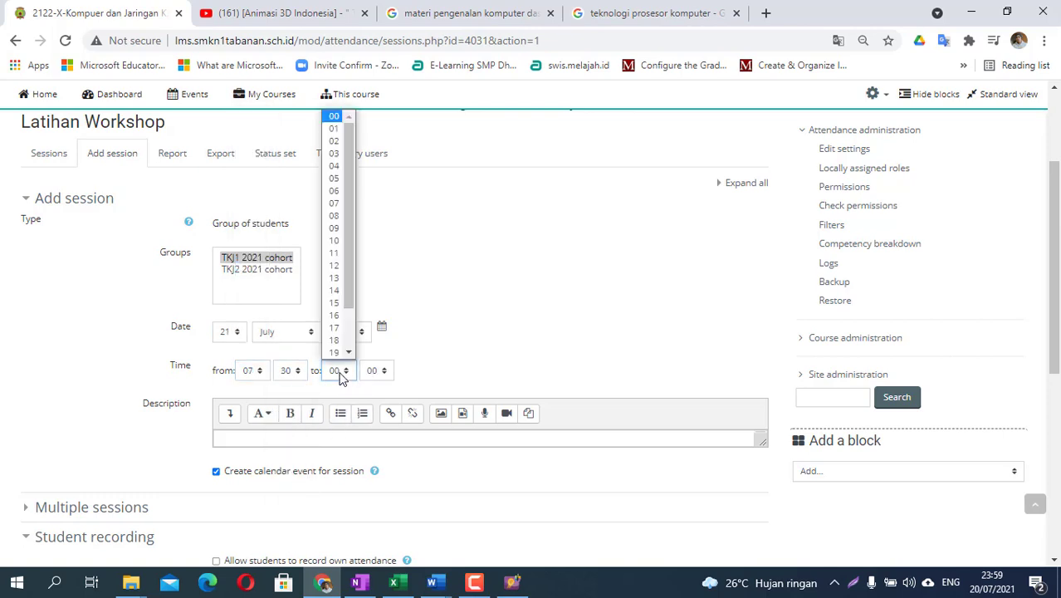
click(334, 260)
scroll(388, 429, down, 1)
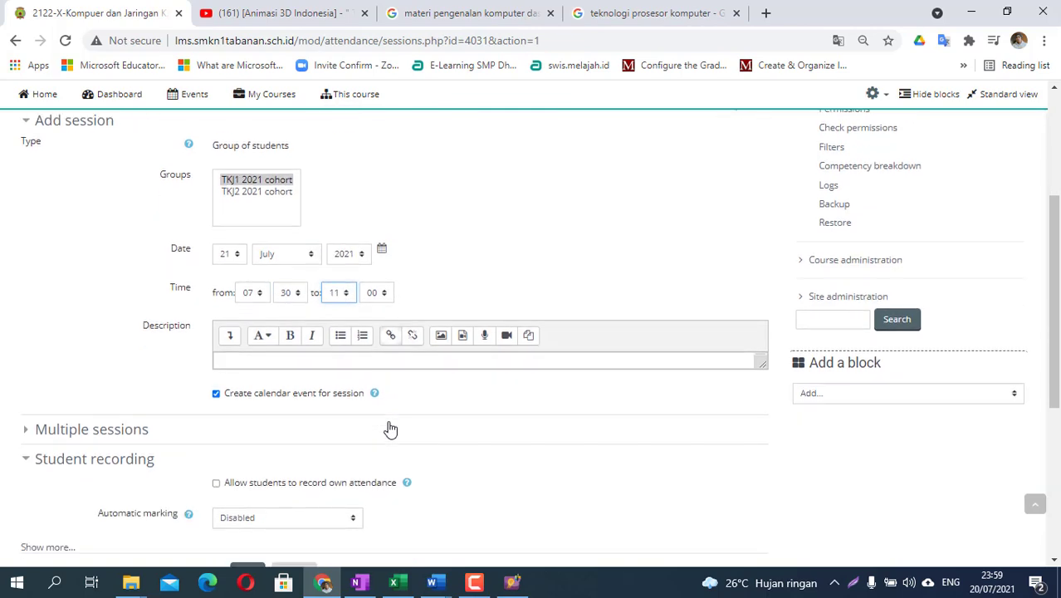
scroll(384, 497, down, 2)
scroll(125, 415, up, 1)
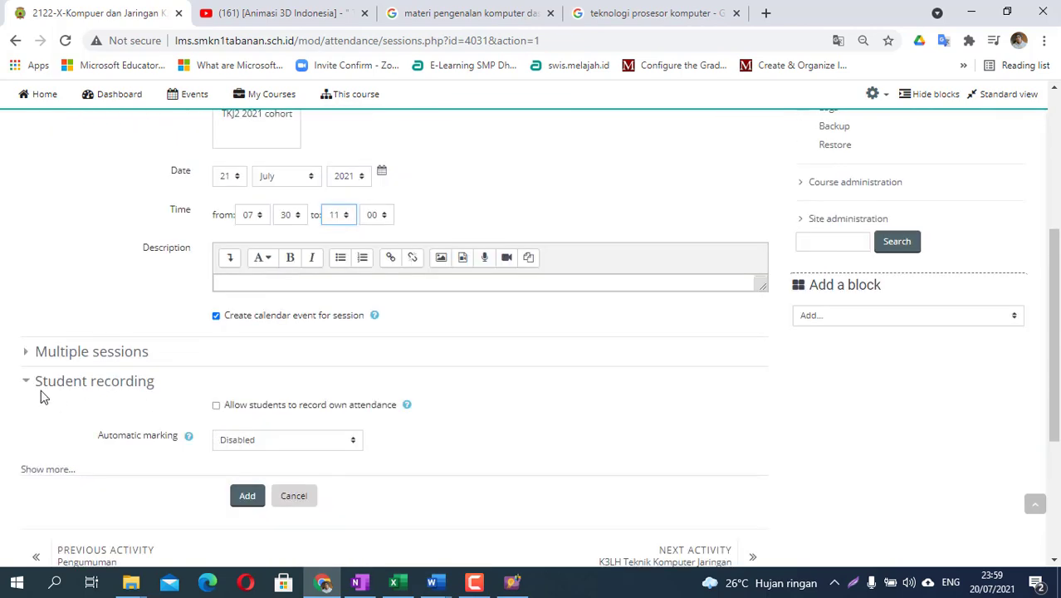
click(29, 353)
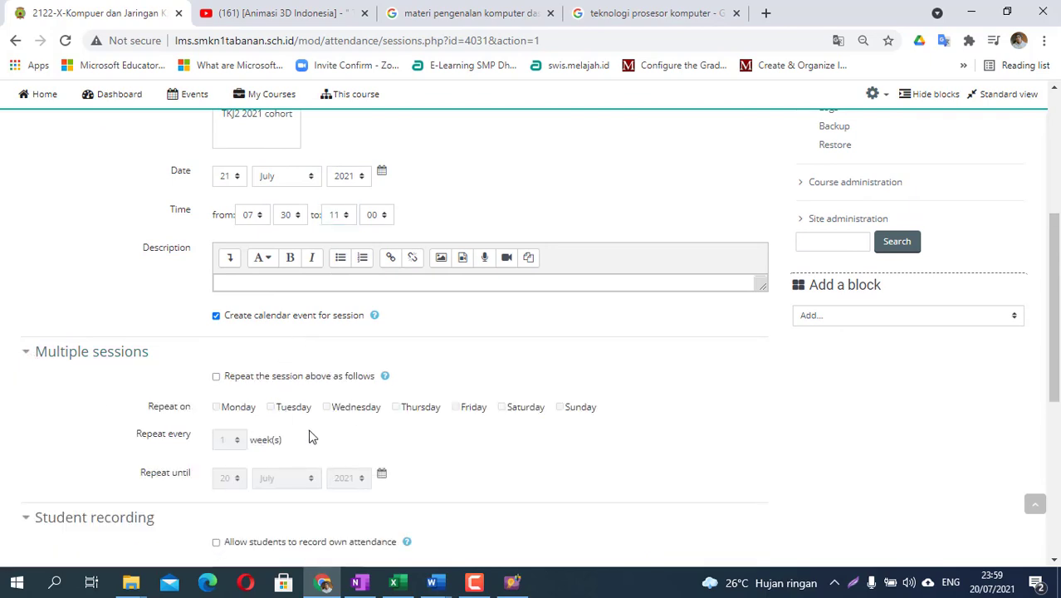
- Repeat the session weekly on Wednesdays until 26 December 2021
click(216, 377)
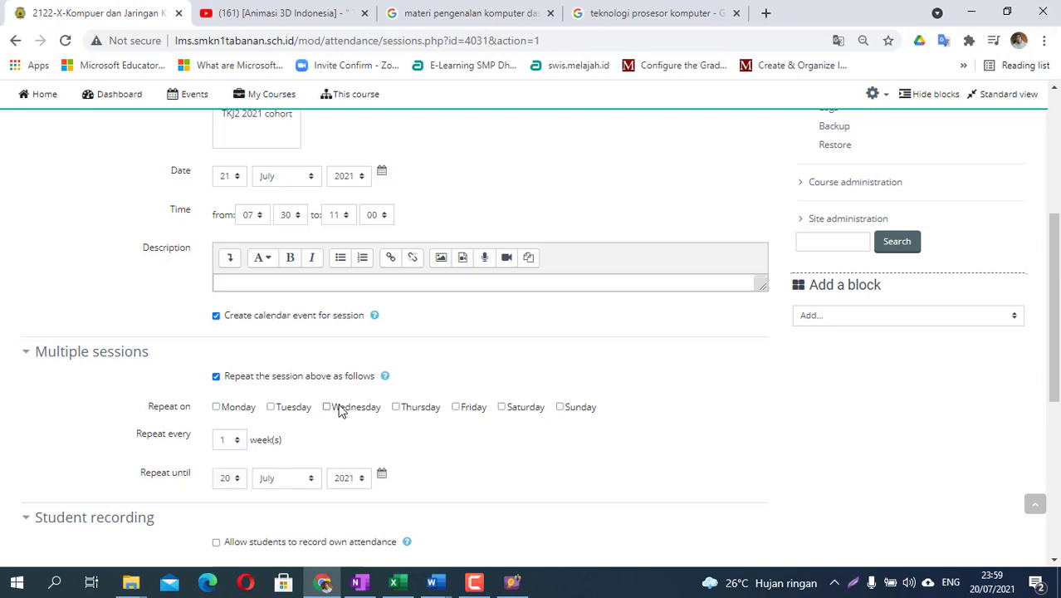
click(328, 407)
scroll(284, 455, down, 1)
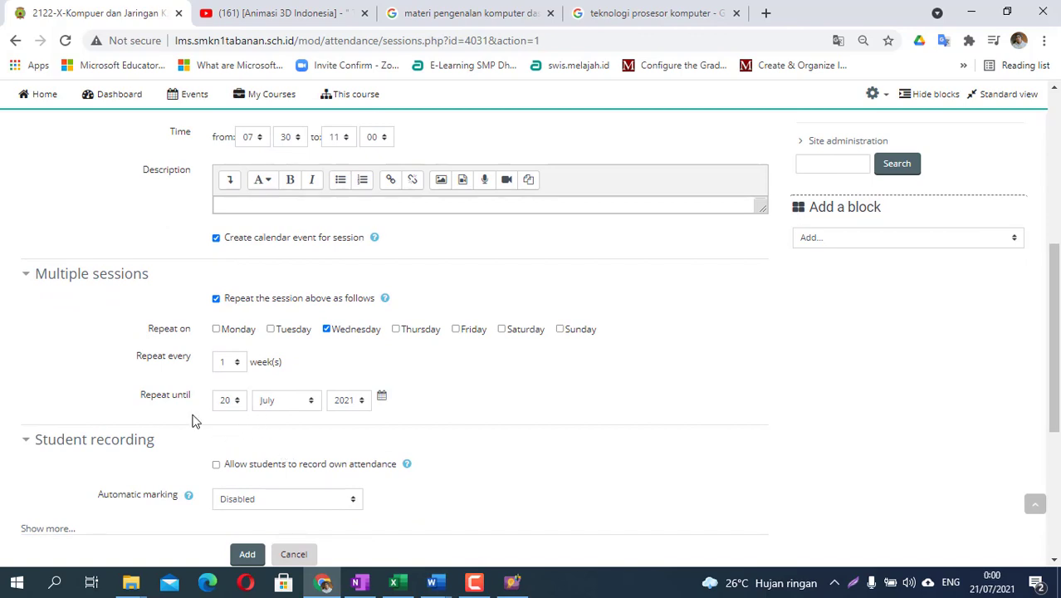
click(290, 403)
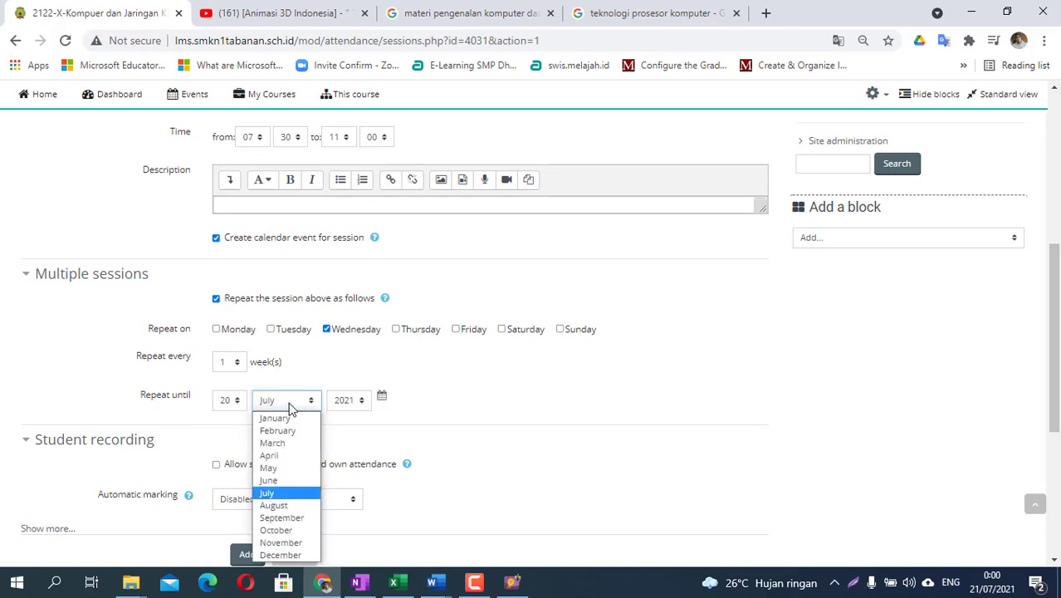
click(283, 554)
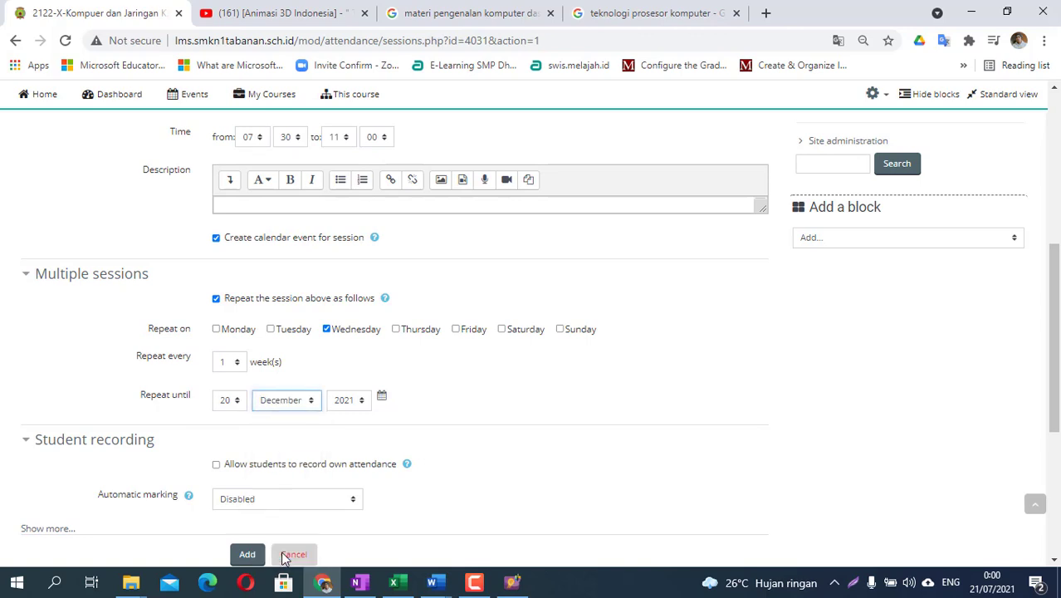
click(235, 404)
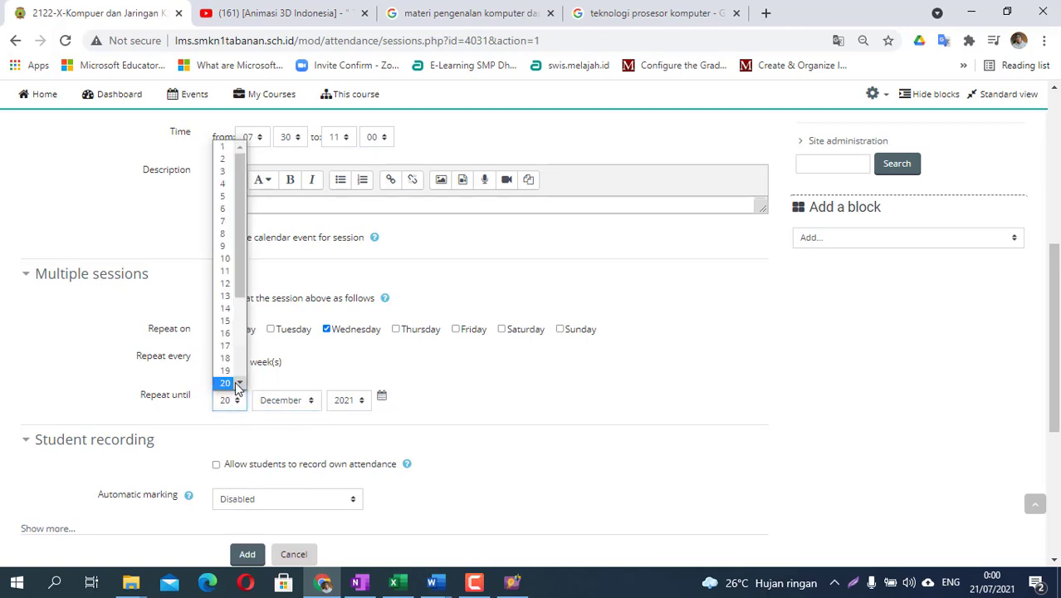
scroll(229, 384, down, 3)
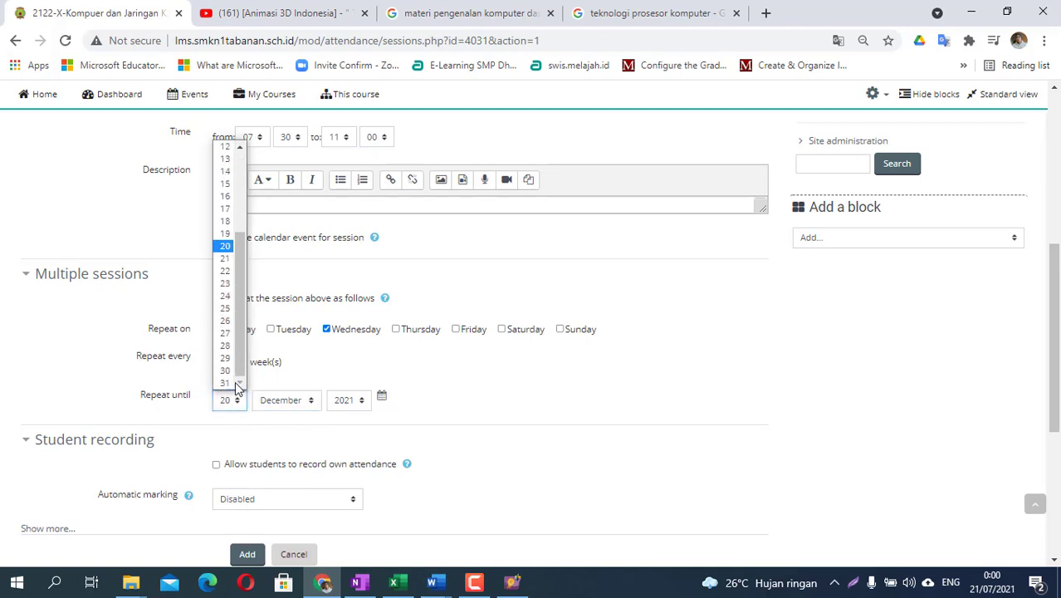
click(225, 320)
- Leave student self-recording off with no password, and add the repeating sessions
scroll(308, 408, down, 1)
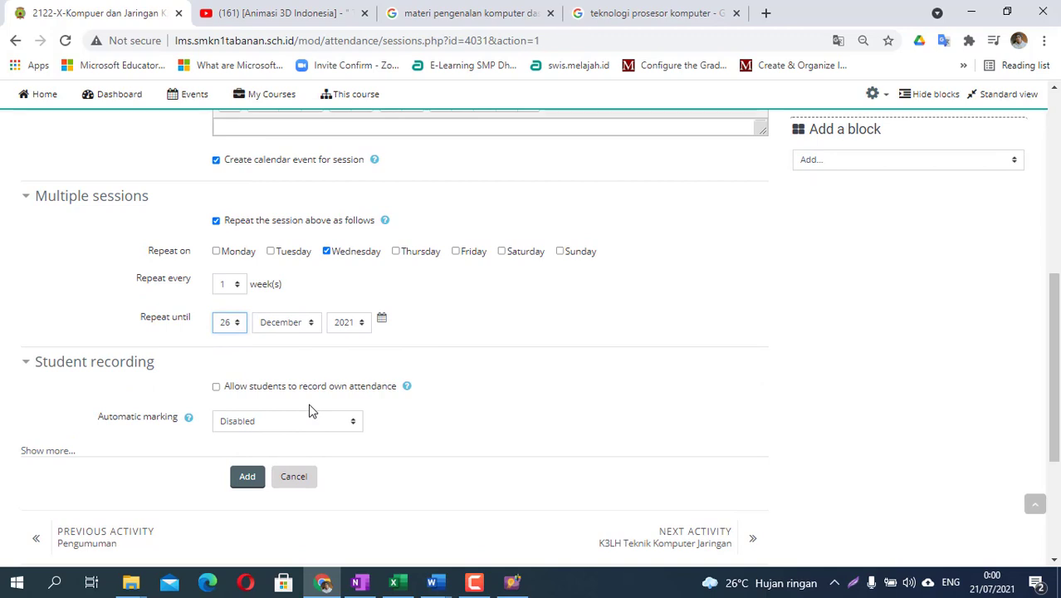
scroll(308, 406, down, 1)
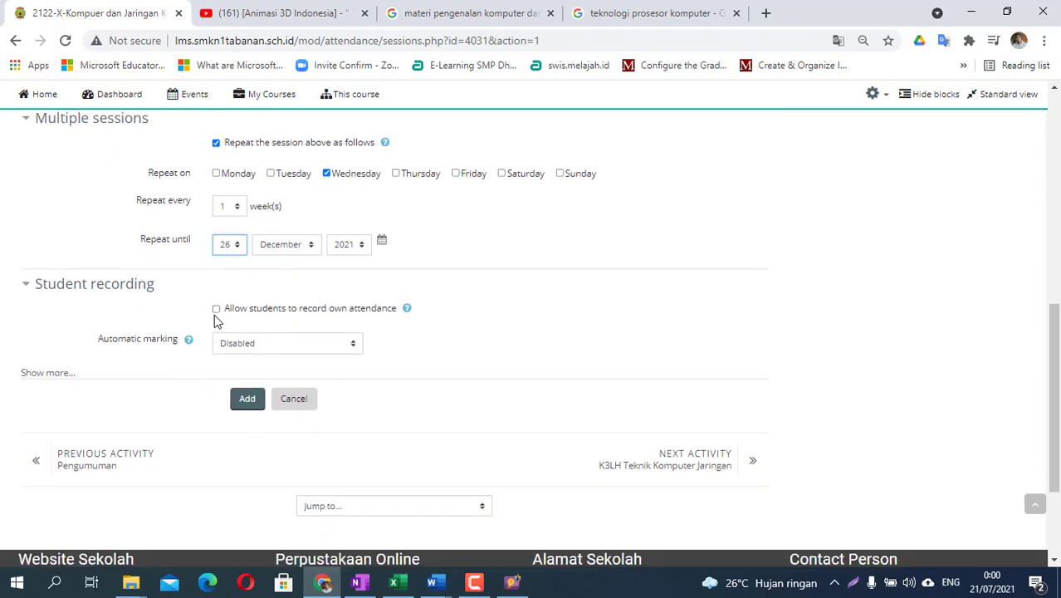
click(217, 310)
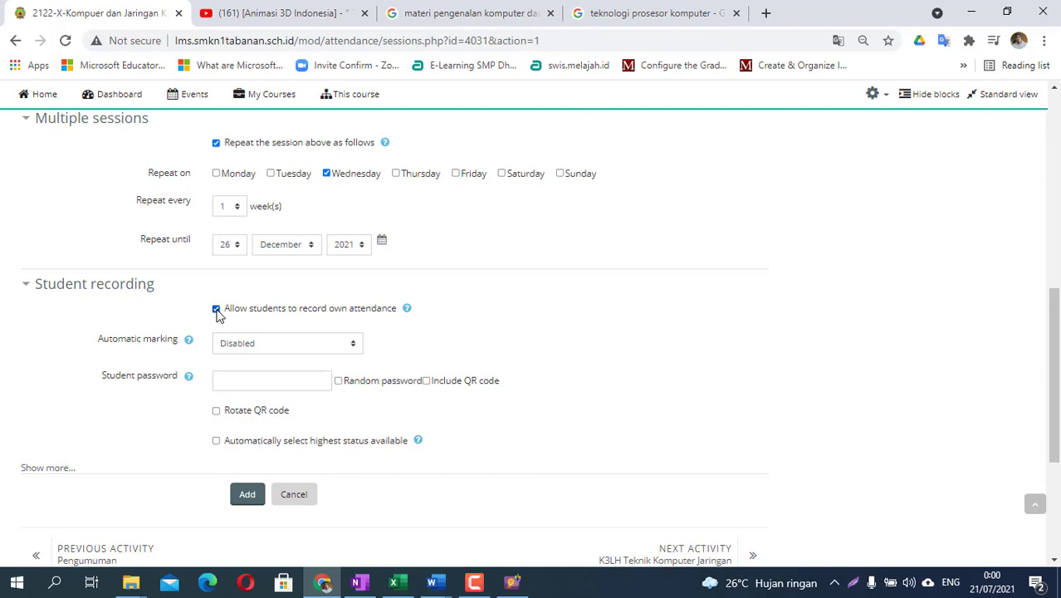
click(237, 380)
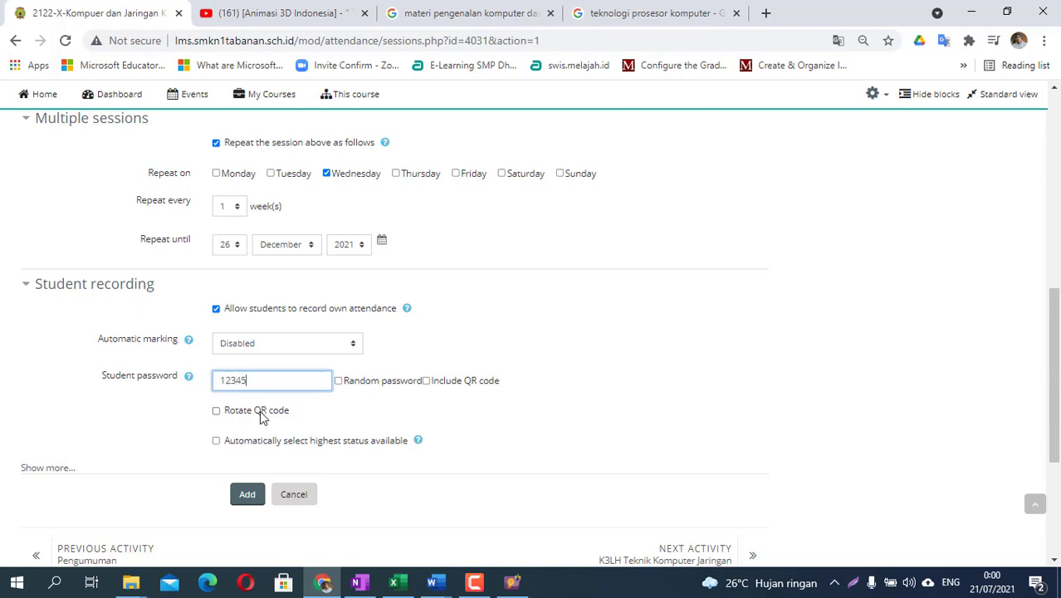
drag(256, 380, 189, 379)
key(BackSpace)
click(216, 309)
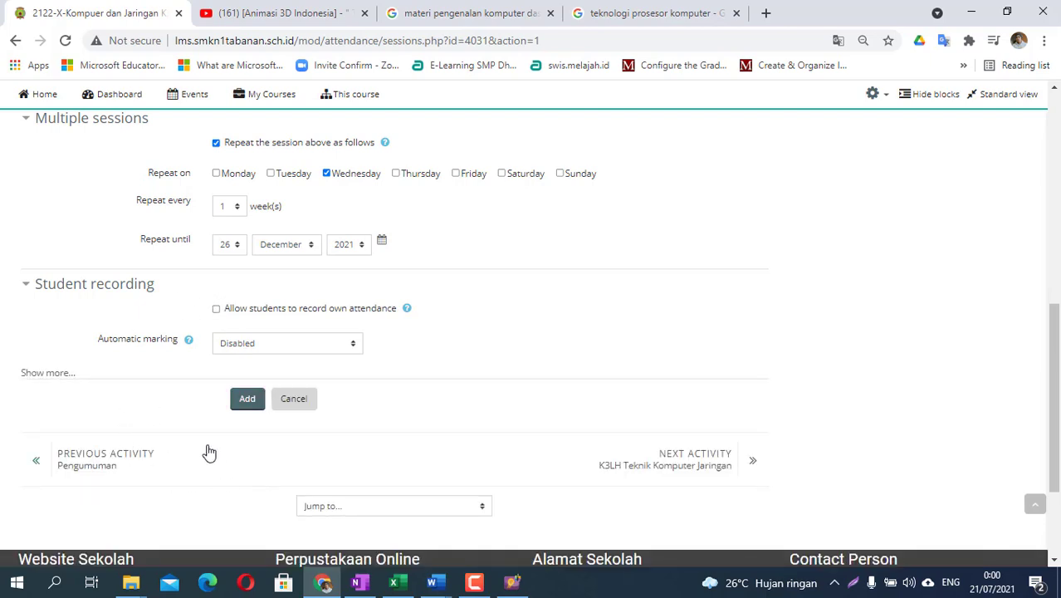
click(248, 403)
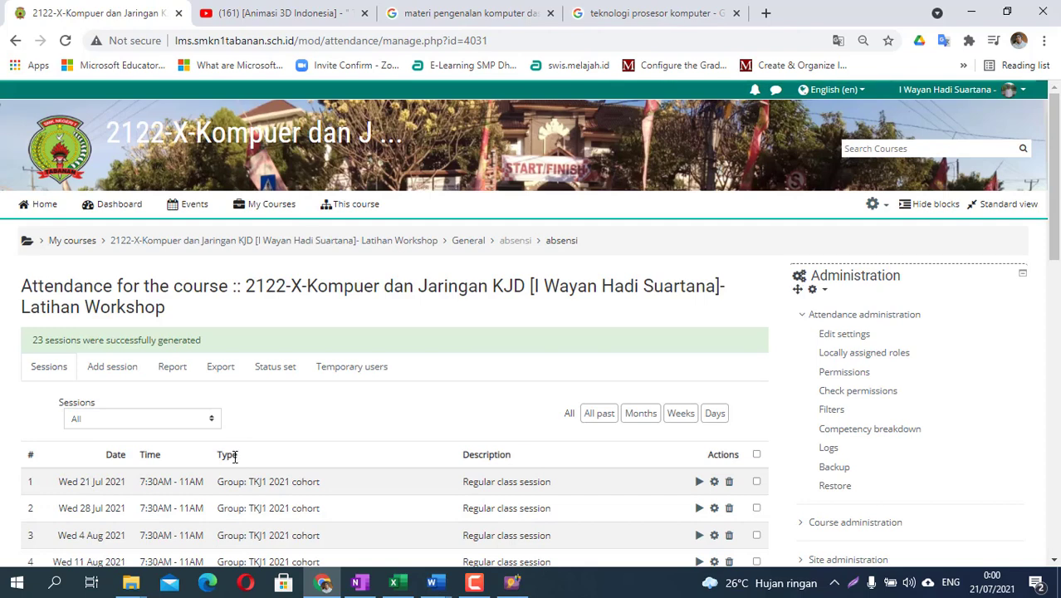
- Start a new session for the TKJ2 2021 cohort dated 22 July
scroll(274, 477, down, 1)
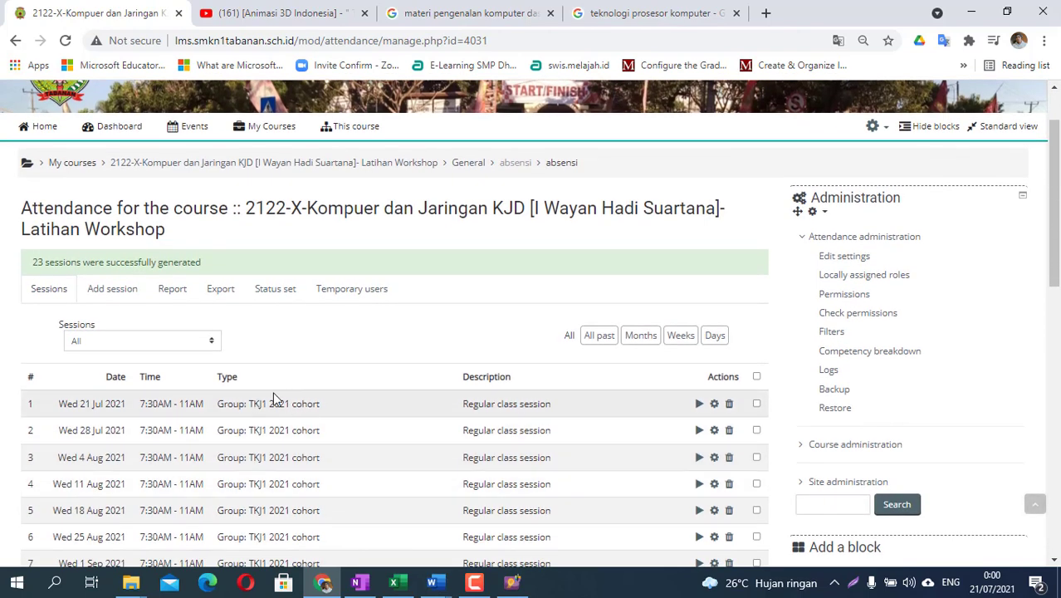
click(122, 296)
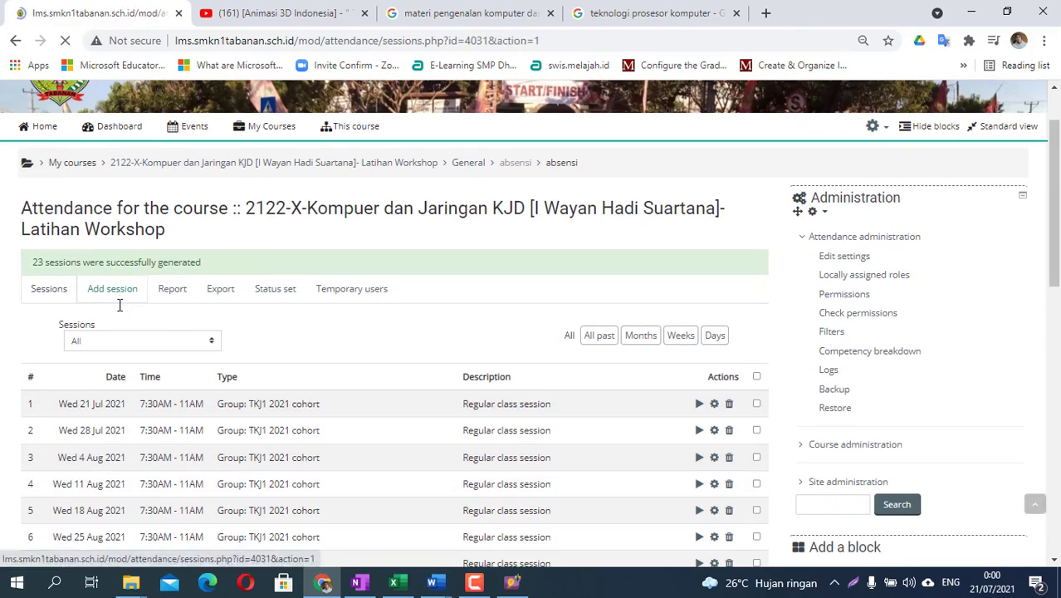
click(255, 455)
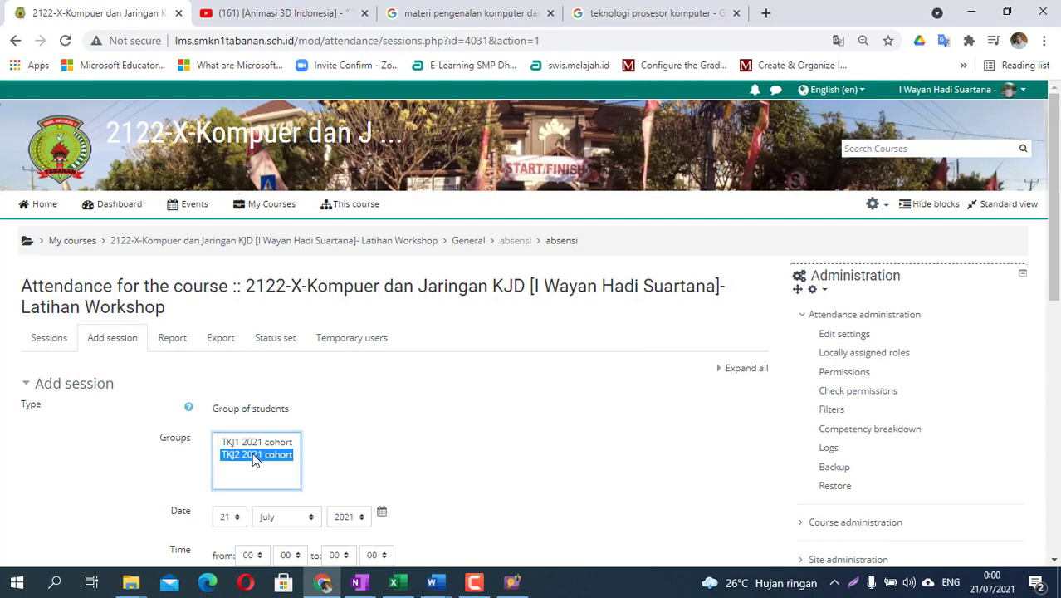
scroll(390, 502, down, 2)
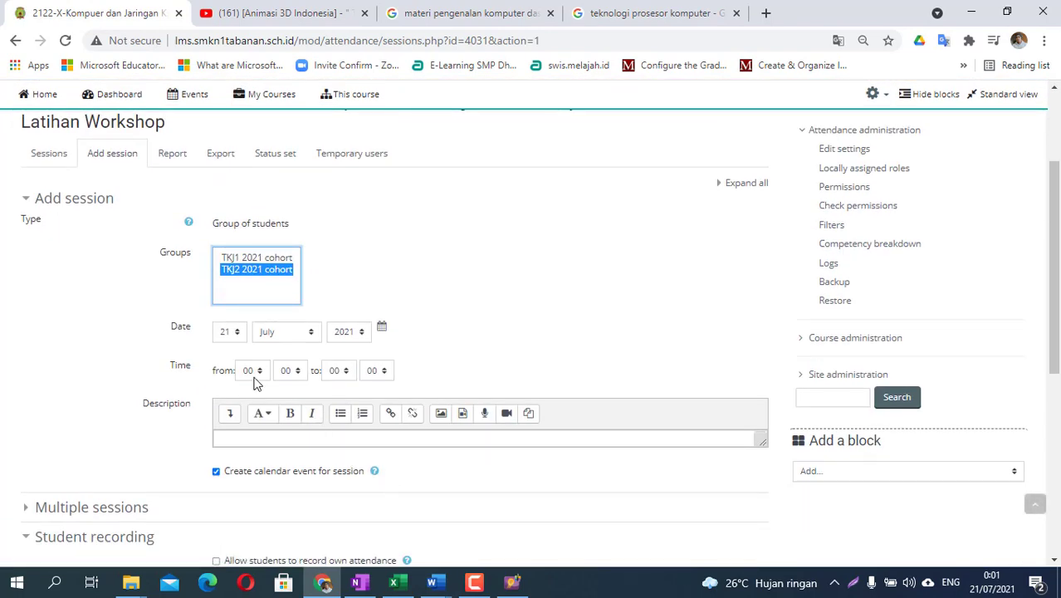
click(235, 333)
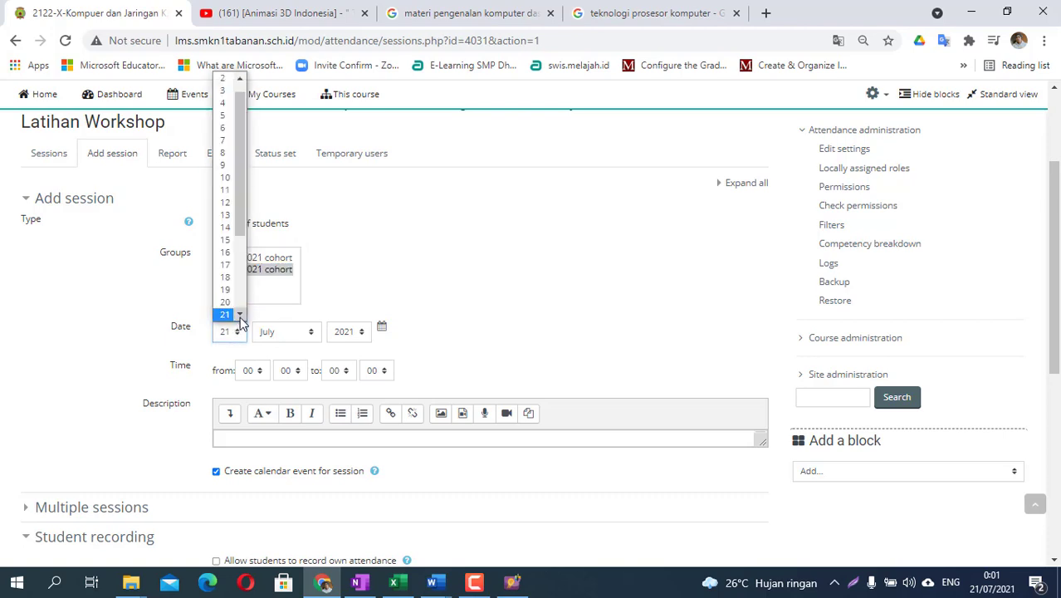
click(240, 315)
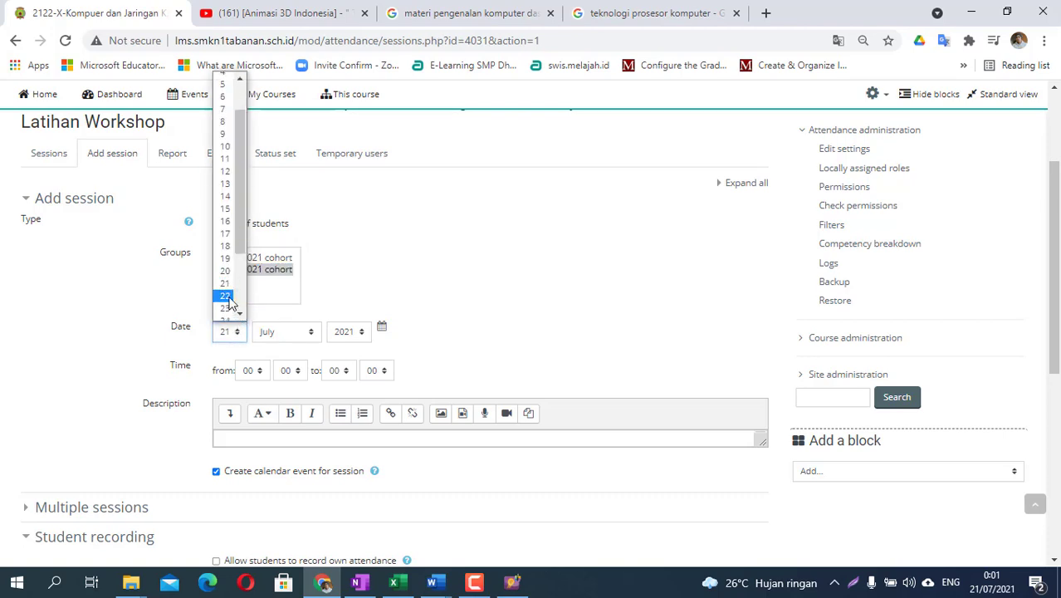
click(225, 296)
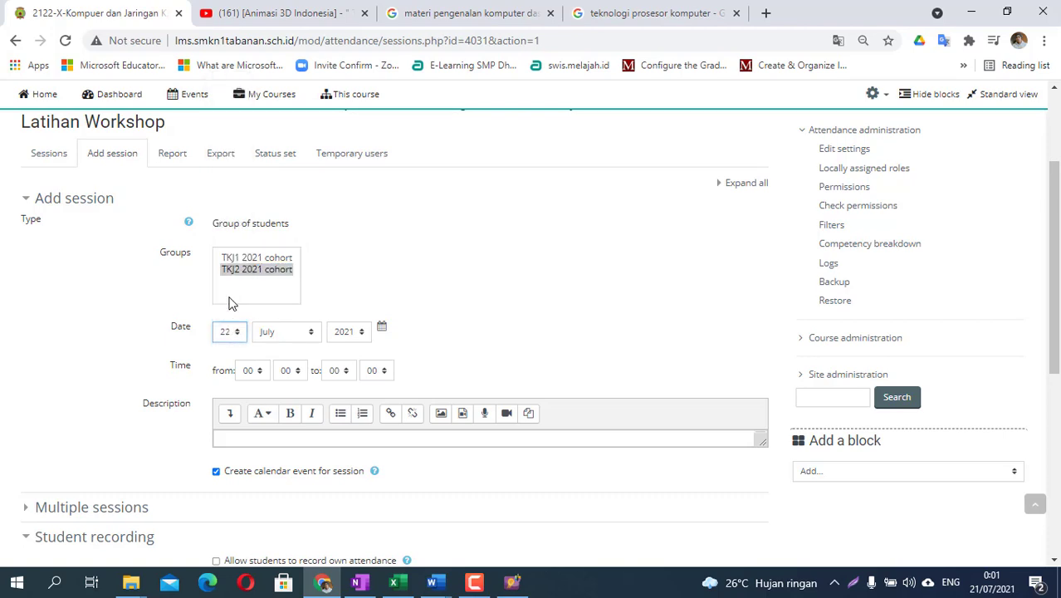
- Set the session time from 07:30 to 11:00
click(265, 374)
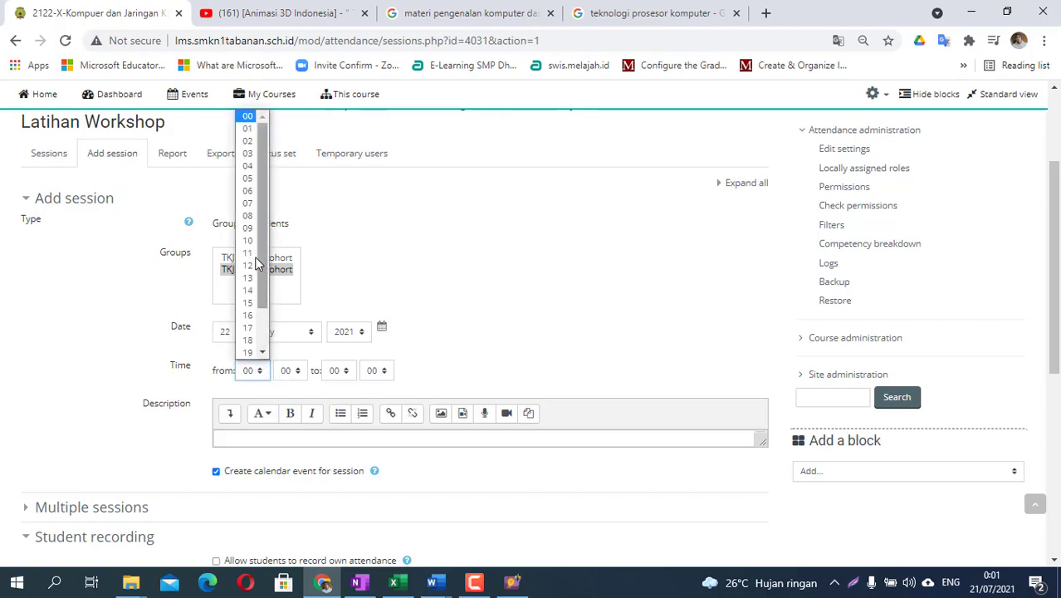
click(250, 205)
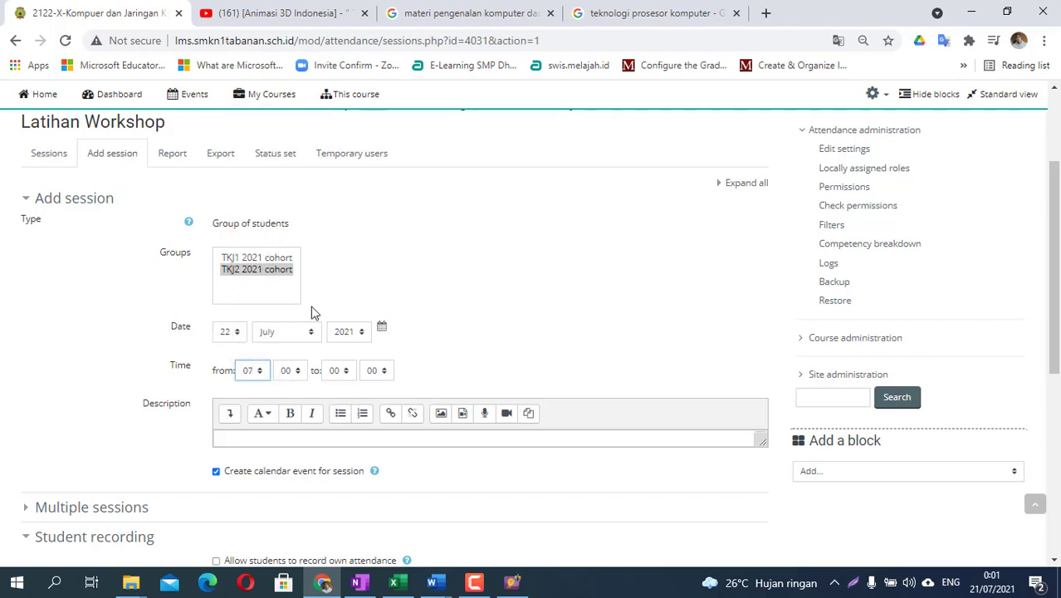
click(289, 372)
click(288, 464)
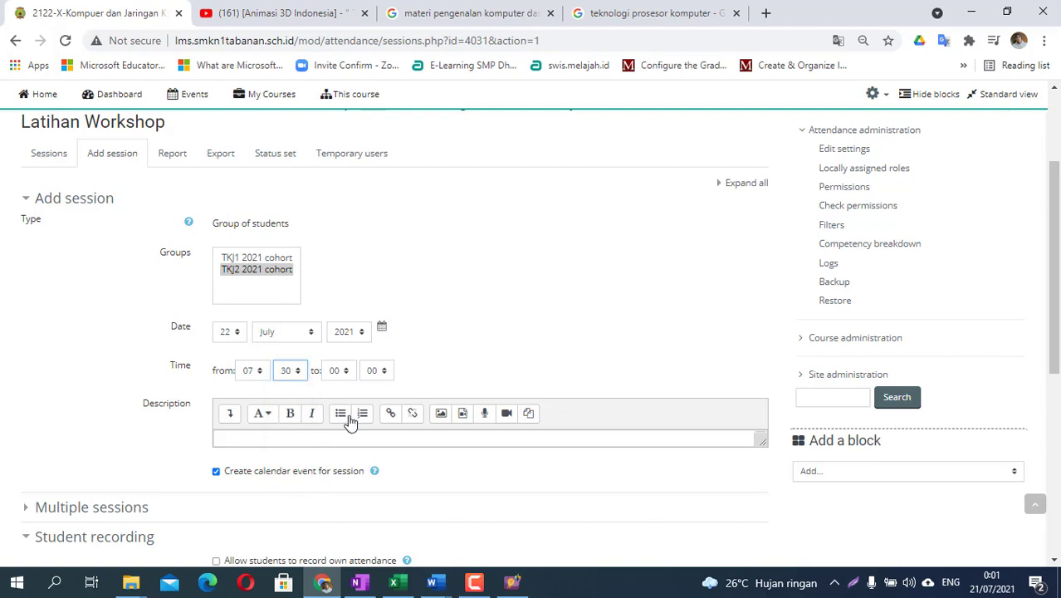
click(347, 378)
click(347, 256)
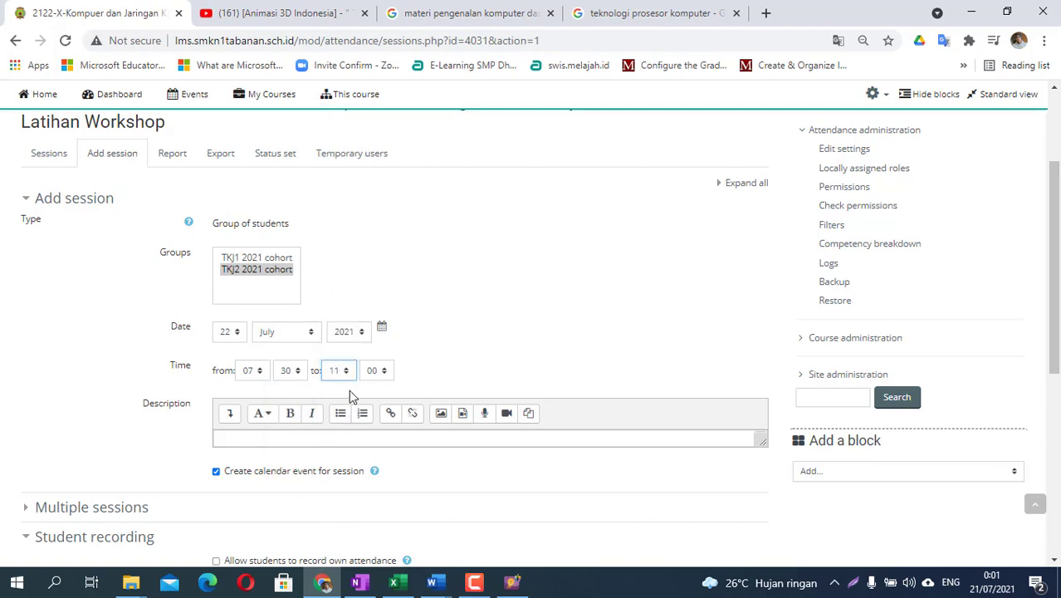
scroll(336, 426, down, 1)
scroll(337, 426, down, 1)
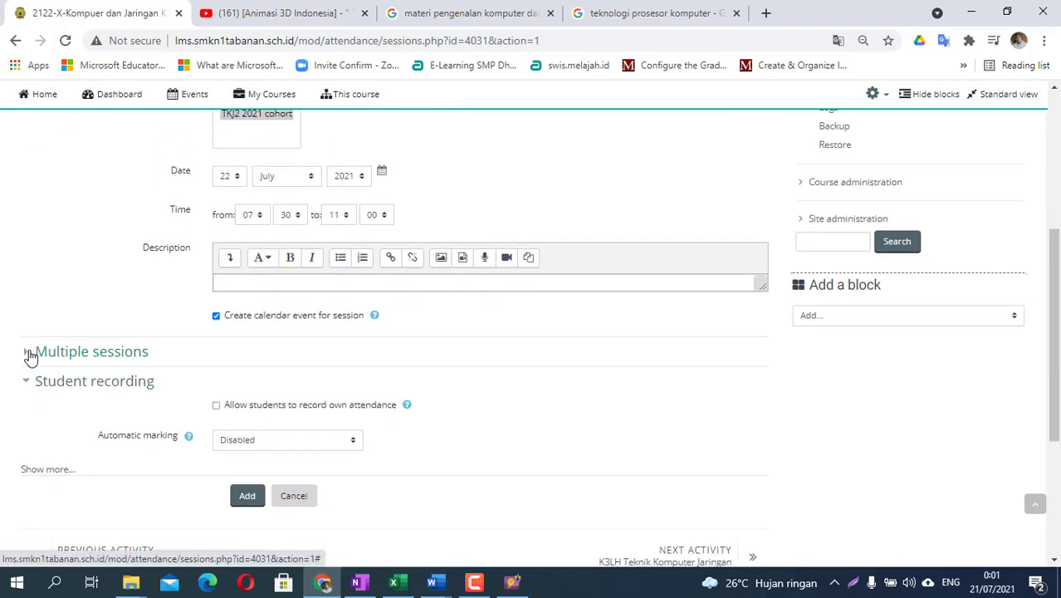
- Repeat it every Thursday until 26 December 2021 and add the sessions
click(28, 354)
click(216, 377)
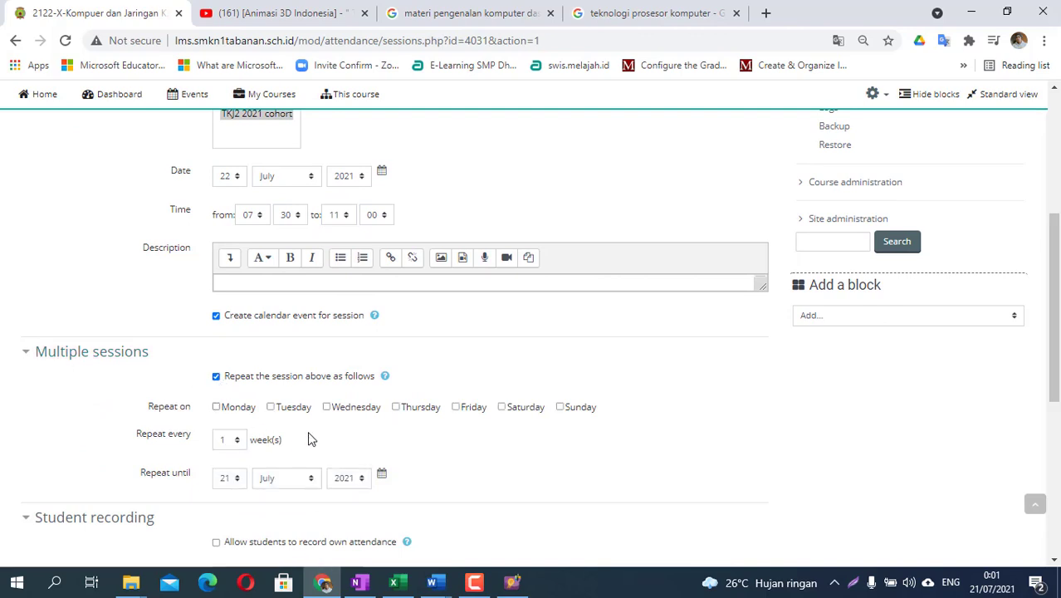
click(396, 407)
scroll(397, 423, down, 1)
click(227, 406)
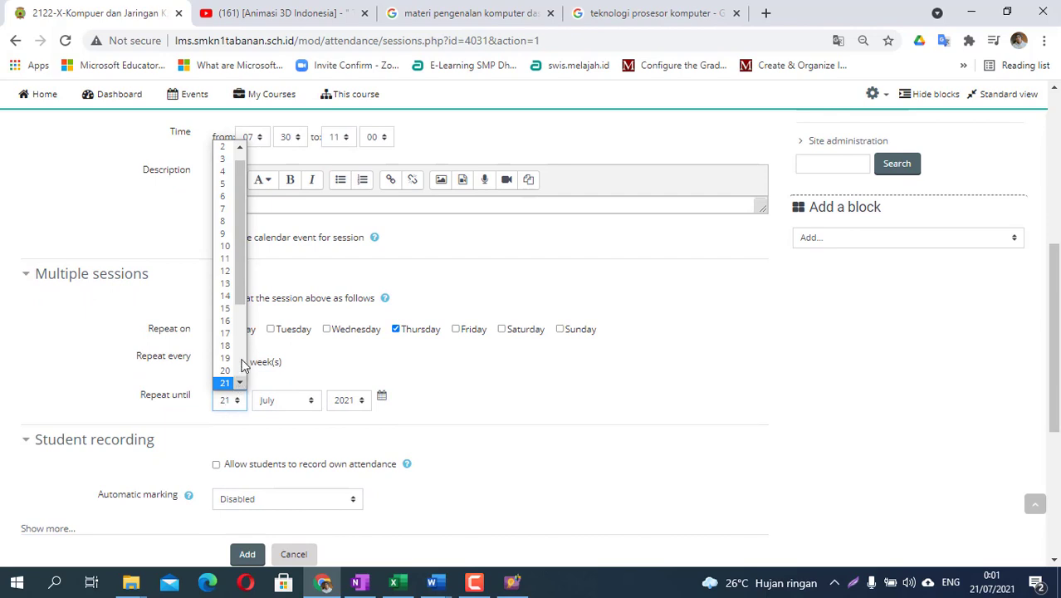
drag(242, 284, 249, 368)
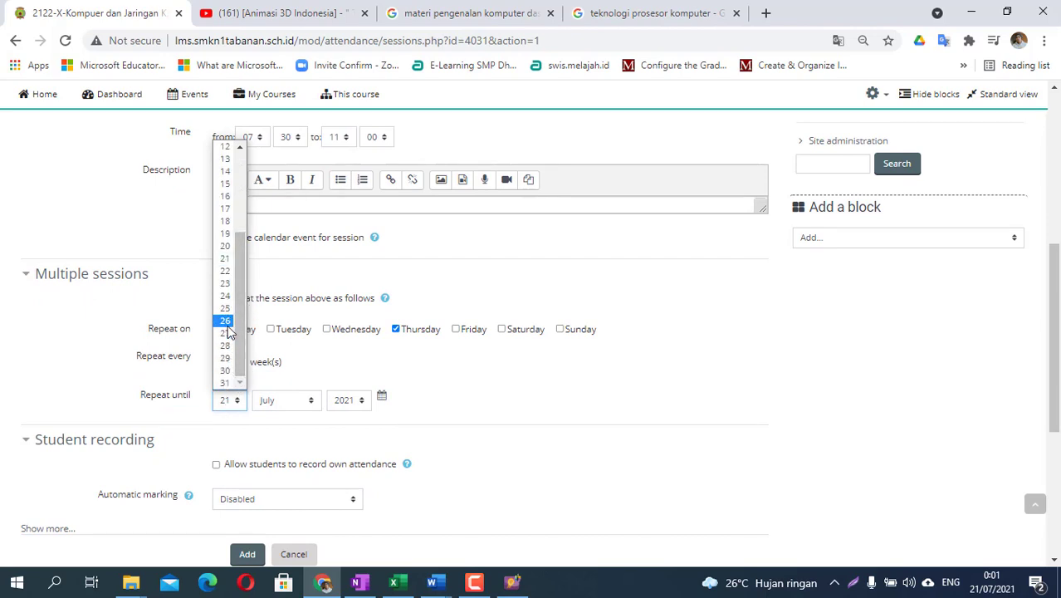
click(225, 320)
click(282, 402)
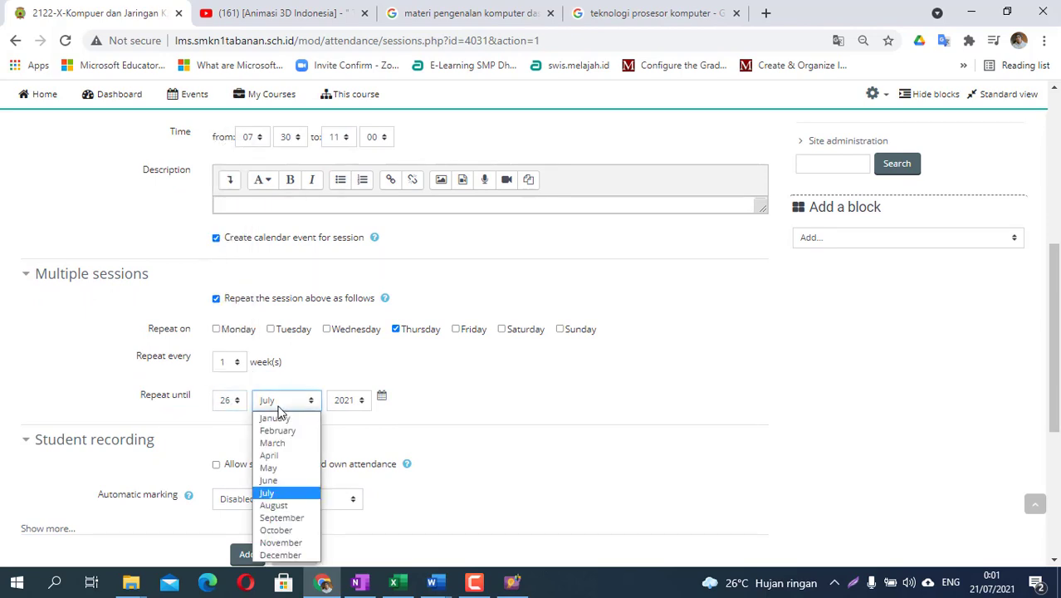
click(280, 555)
scroll(420, 498, down, 1)
scroll(419, 503, down, 1)
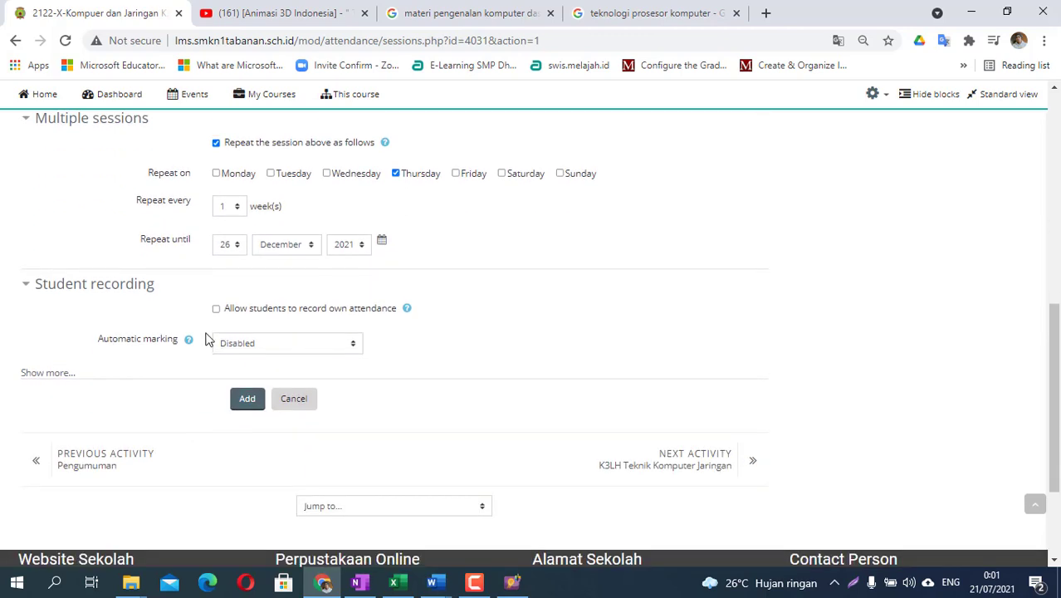
click(247, 399)
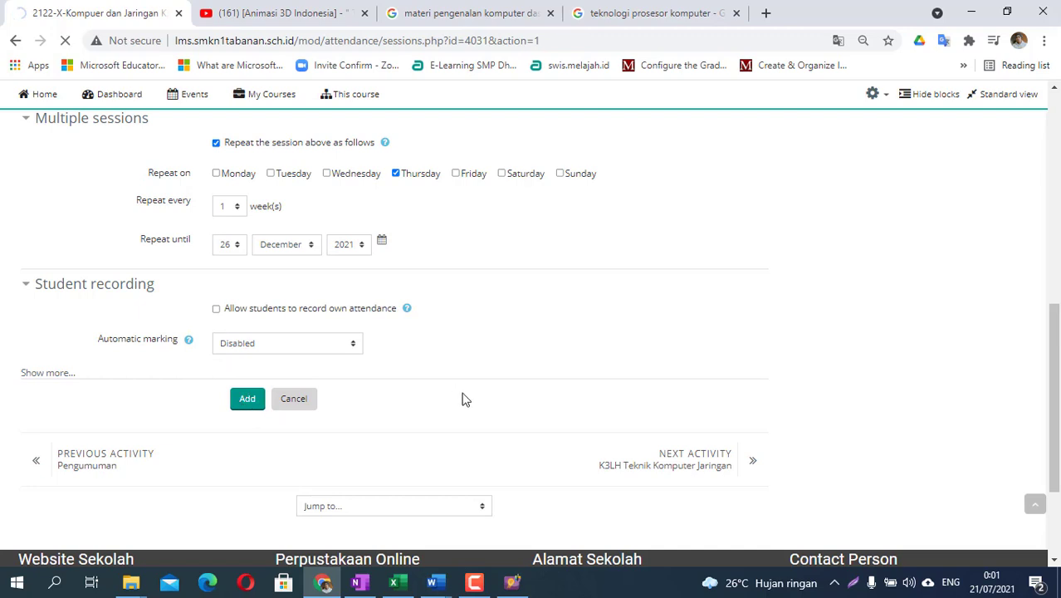
- Reopen absensi from the course page and filter sessions by Group: TKJ1 2021 cohort
scroll(463, 357, down, 1)
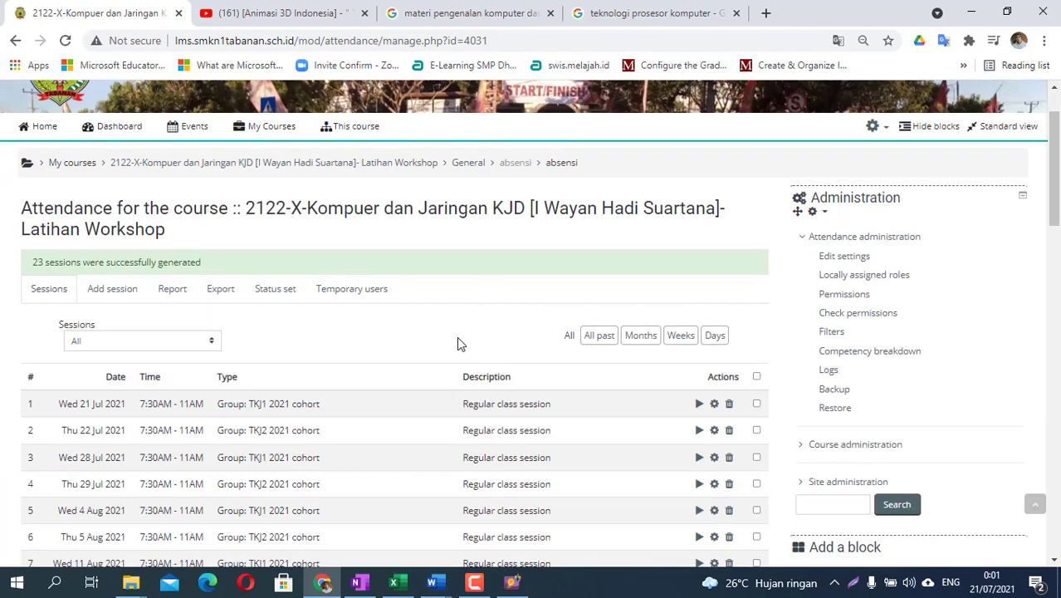
click(198, 162)
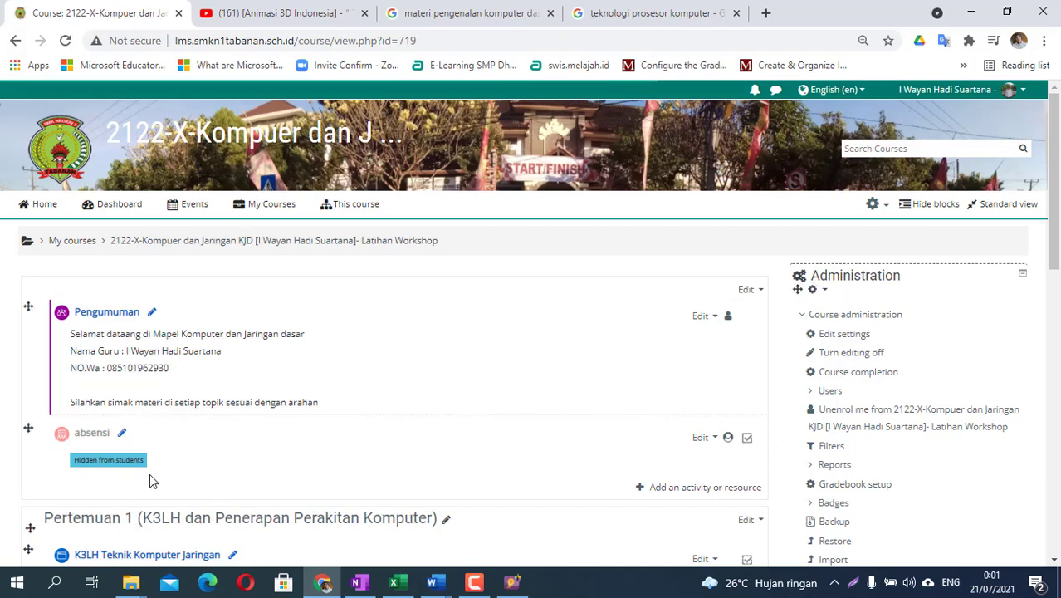
click(92, 441)
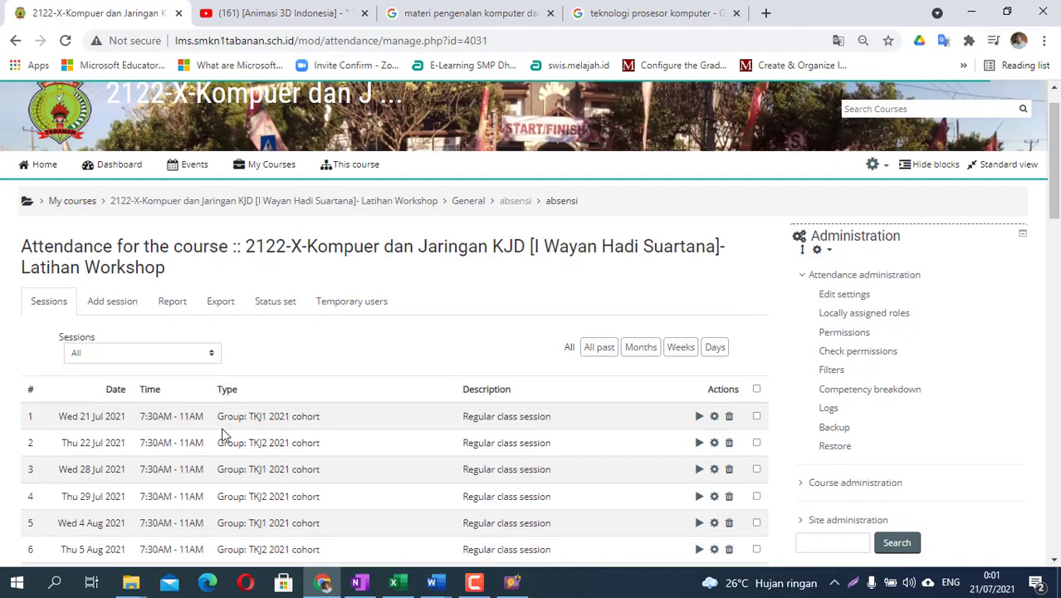
scroll(150, 313, down, 1)
click(150, 313)
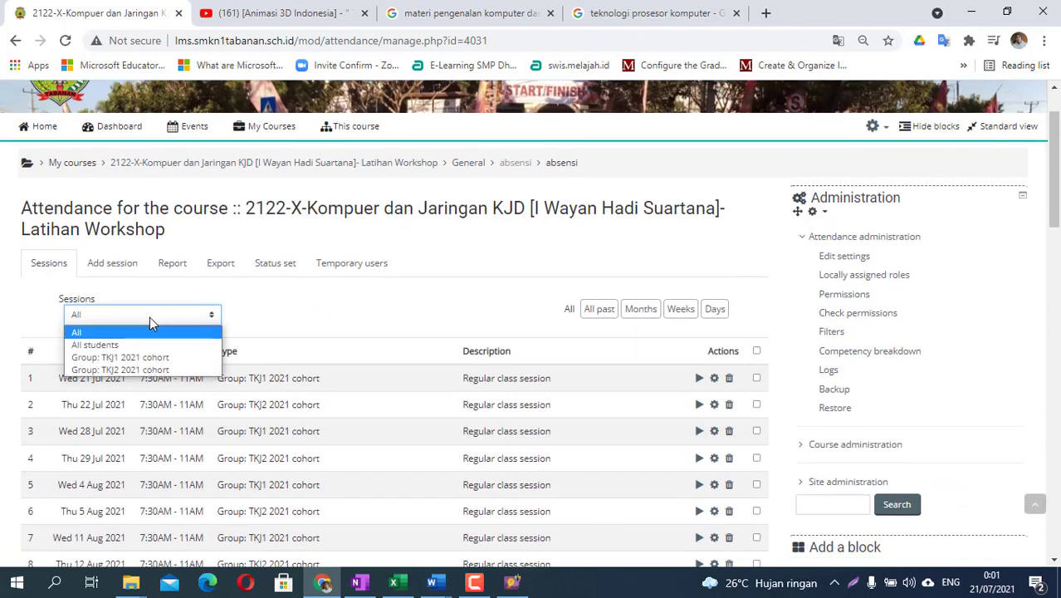
click(134, 356)
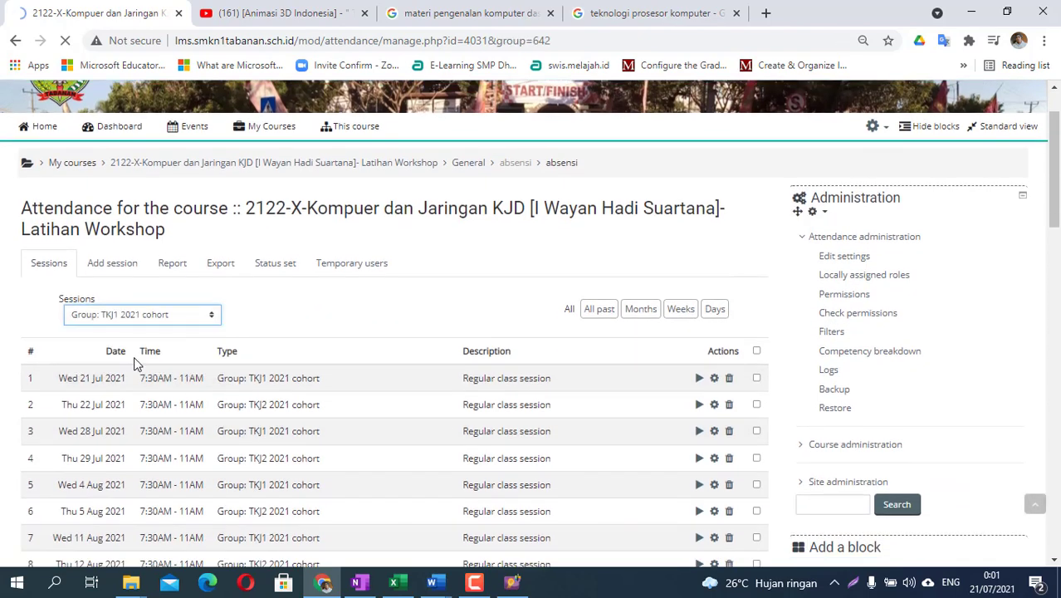
scroll(67, 456, down, 1)
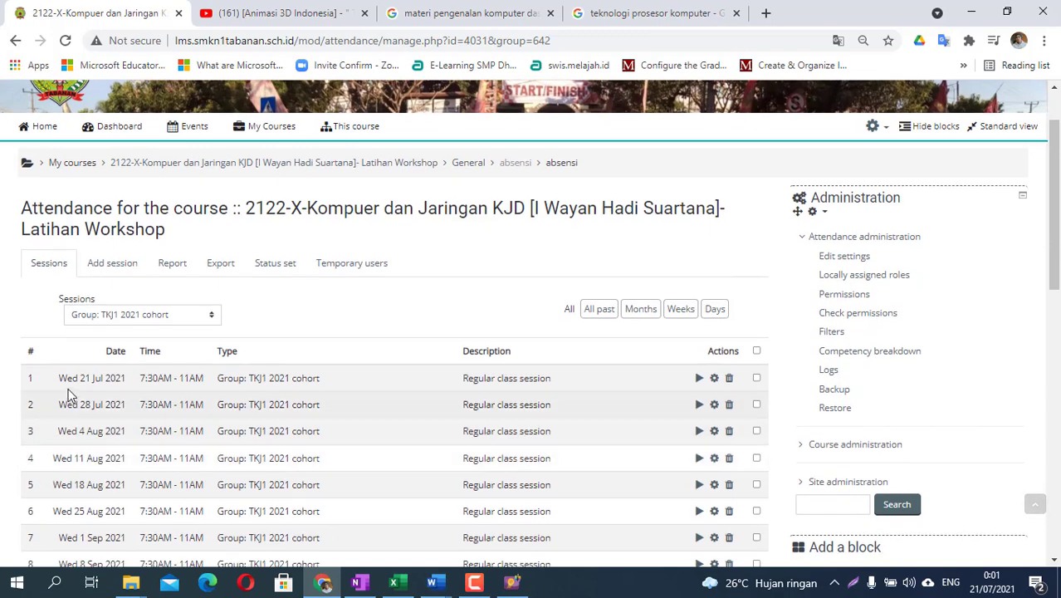
drag(58, 382, 704, 382)
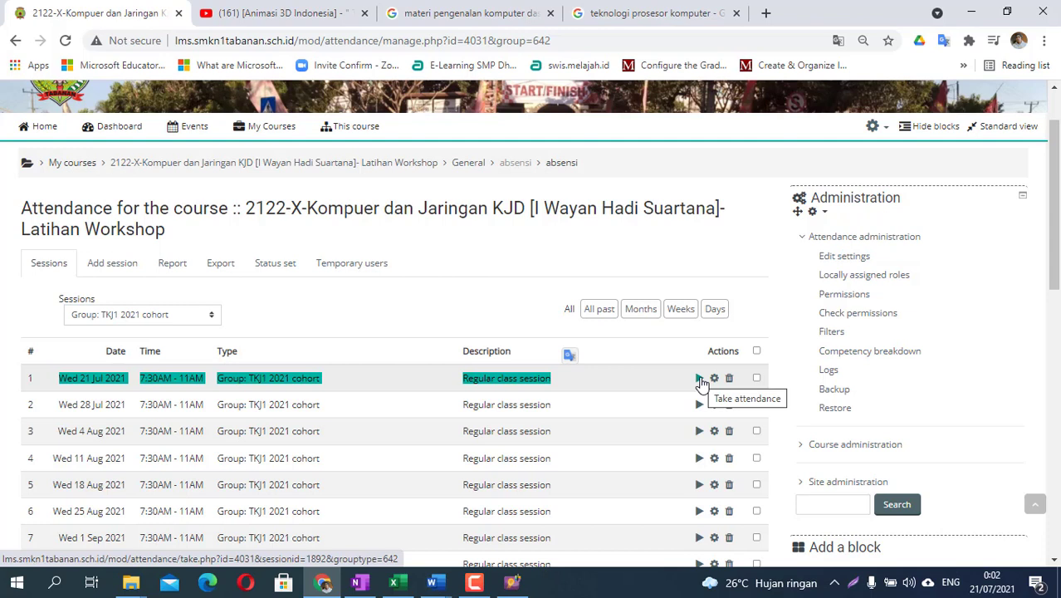
click(275, 266)
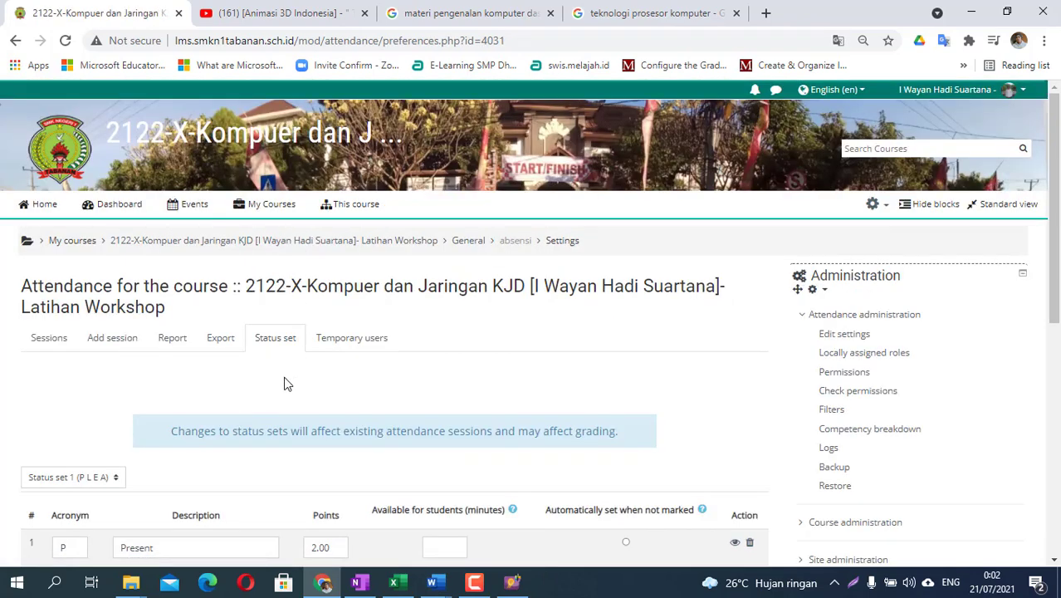
- Replace the first two statuses with H (Hadir) and T (Terlambat)
scroll(285, 383, down, 1)
scroll(282, 299, down, 2)
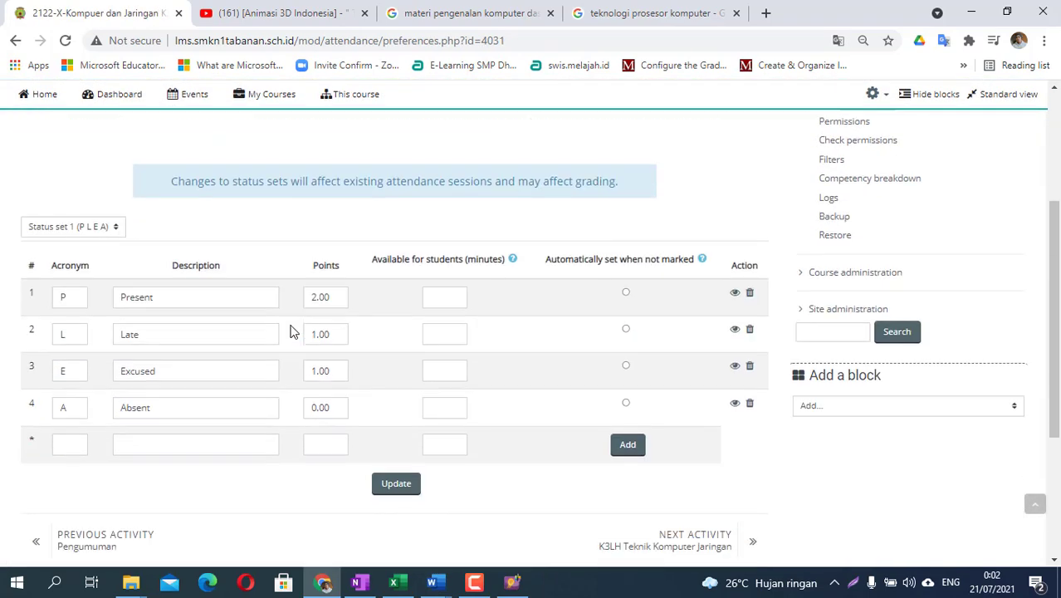
drag(76, 284, 50, 284)
text(H)
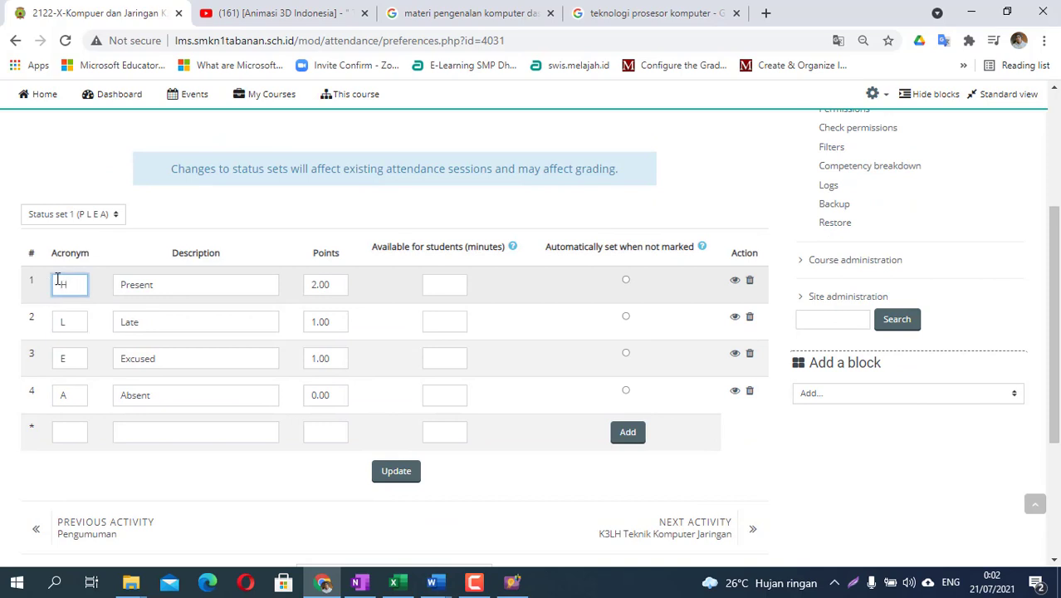
drag(190, 287, 47, 295)
text(Hadir)
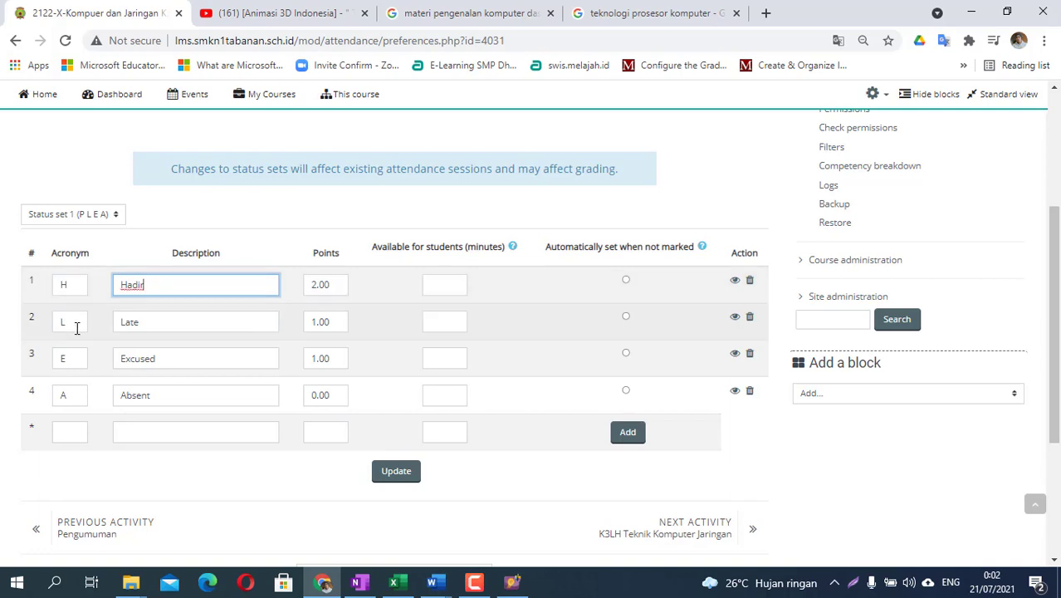
drag(76, 324, 45, 348)
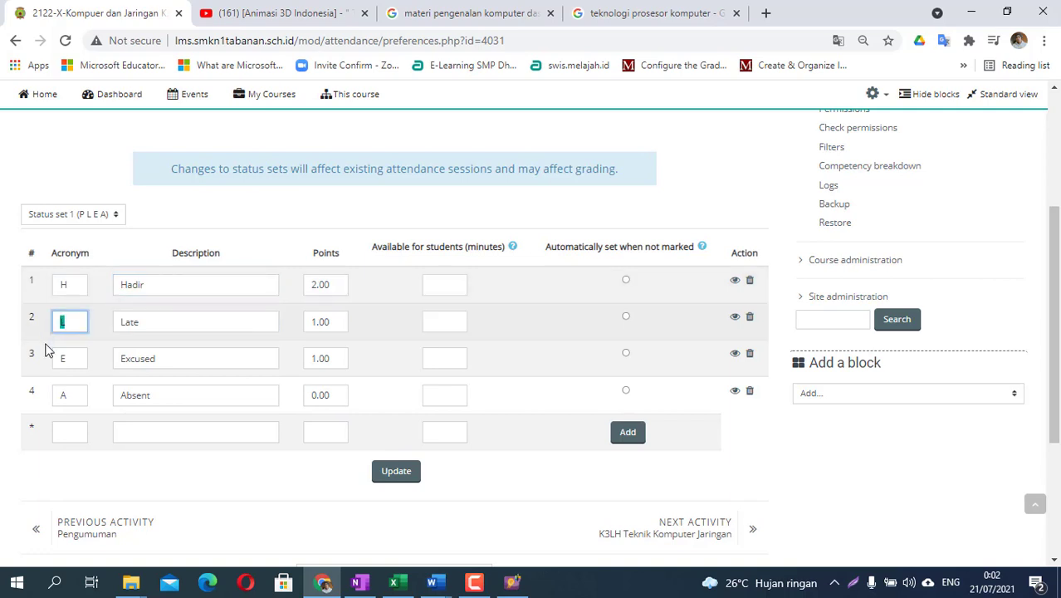
text(T)
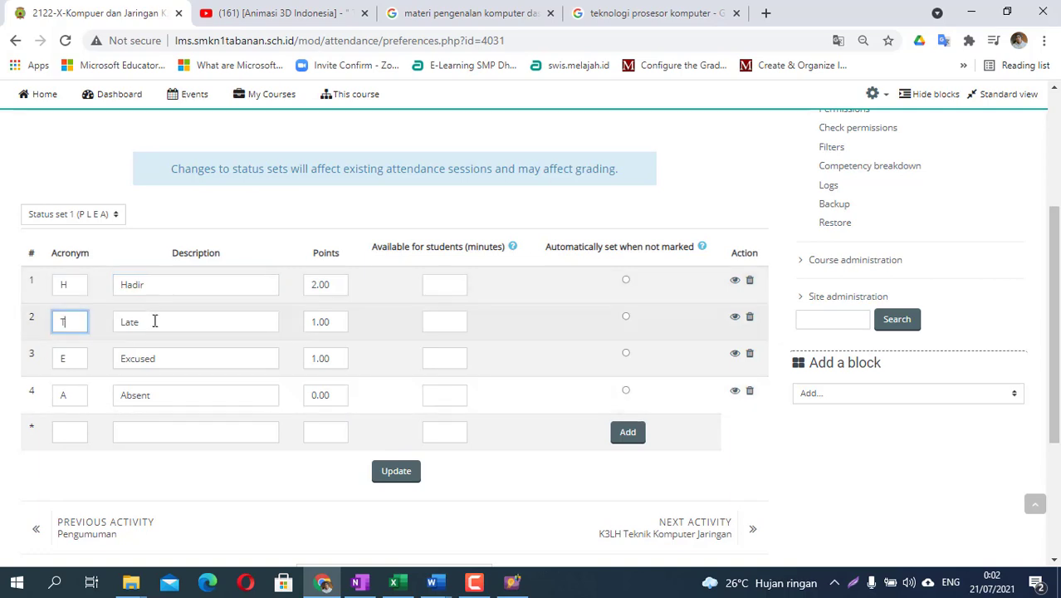
drag(156, 322, 102, 322)
text(Terlamb)
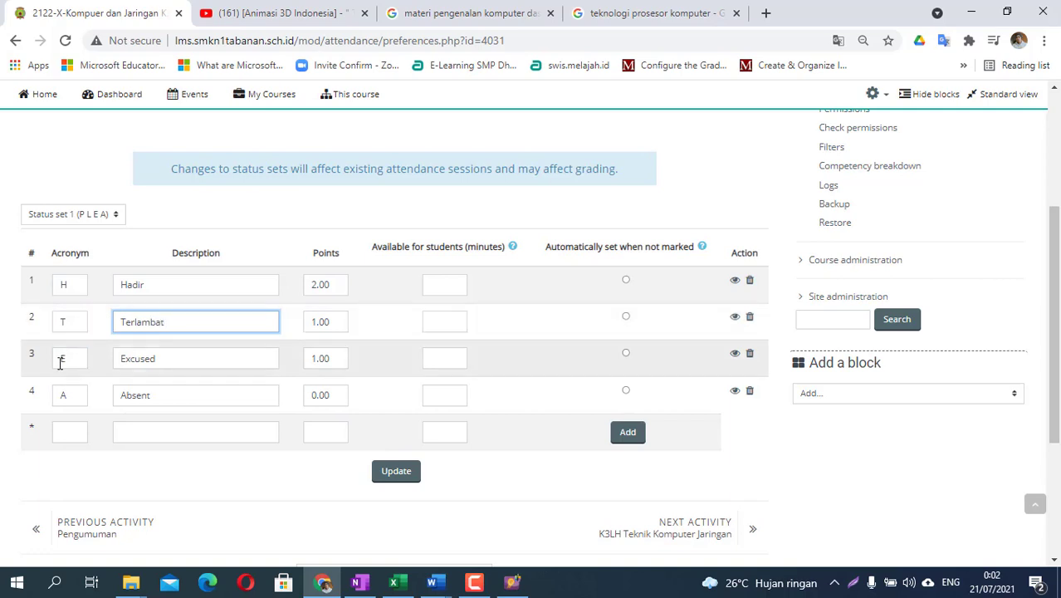
- Change the third status to I Ijin, the fourth to Sakit, and enter new status A Alfa
drag(63, 360, 54, 363)
text(I)
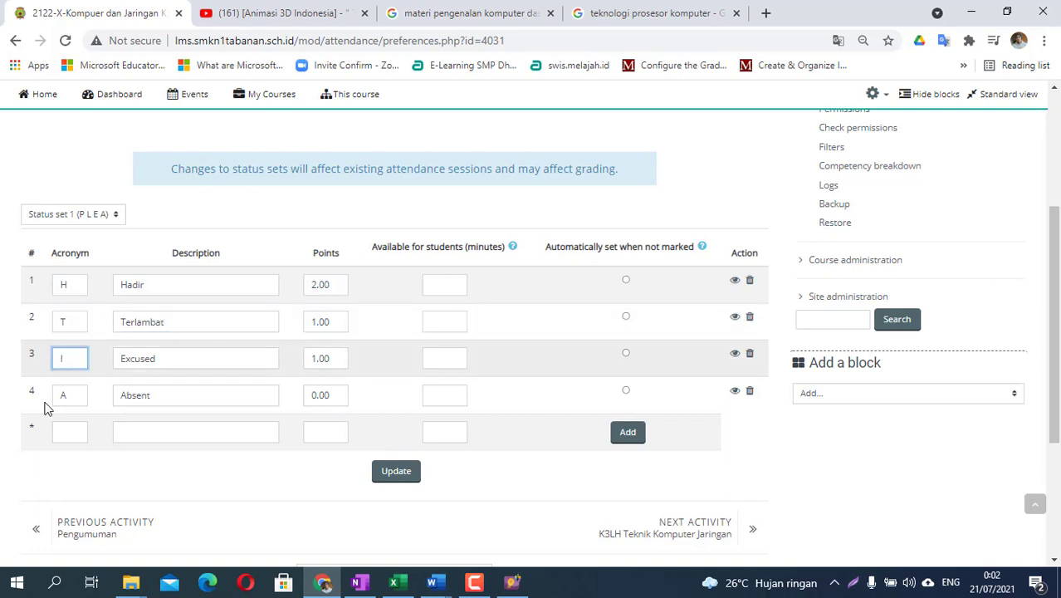
drag(208, 364, 27, 404)
text(Ijin)
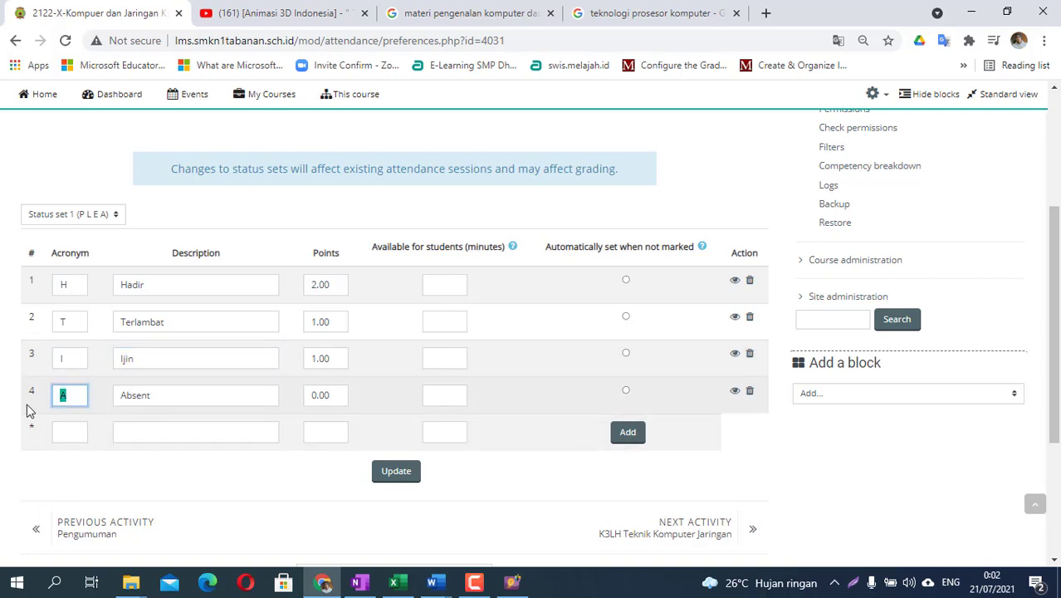
text(S)
drag(160, 398, 83, 424)
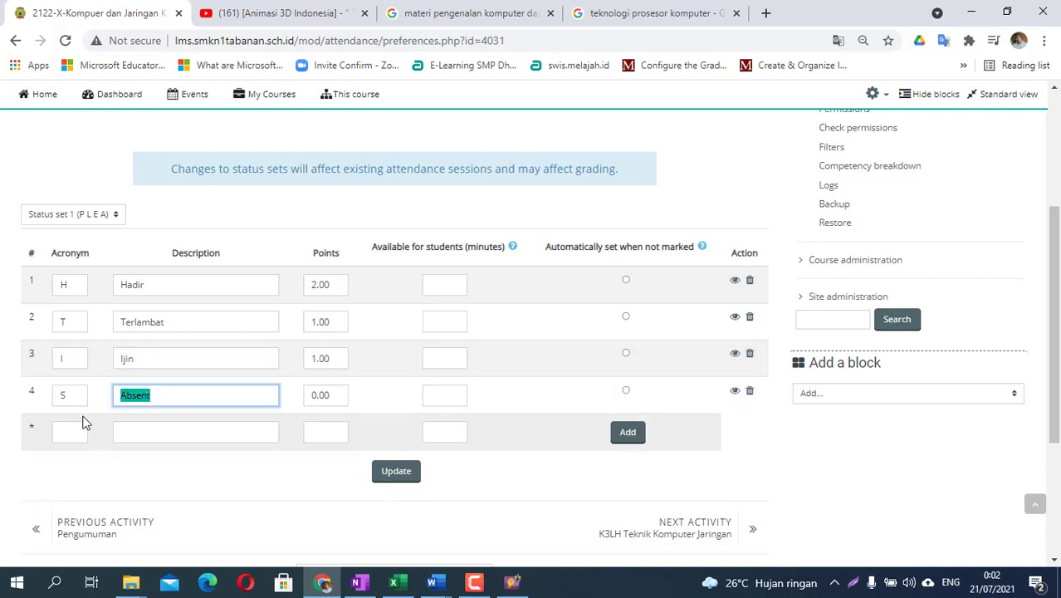
text(Sakit)
click(78, 432)
text(A)
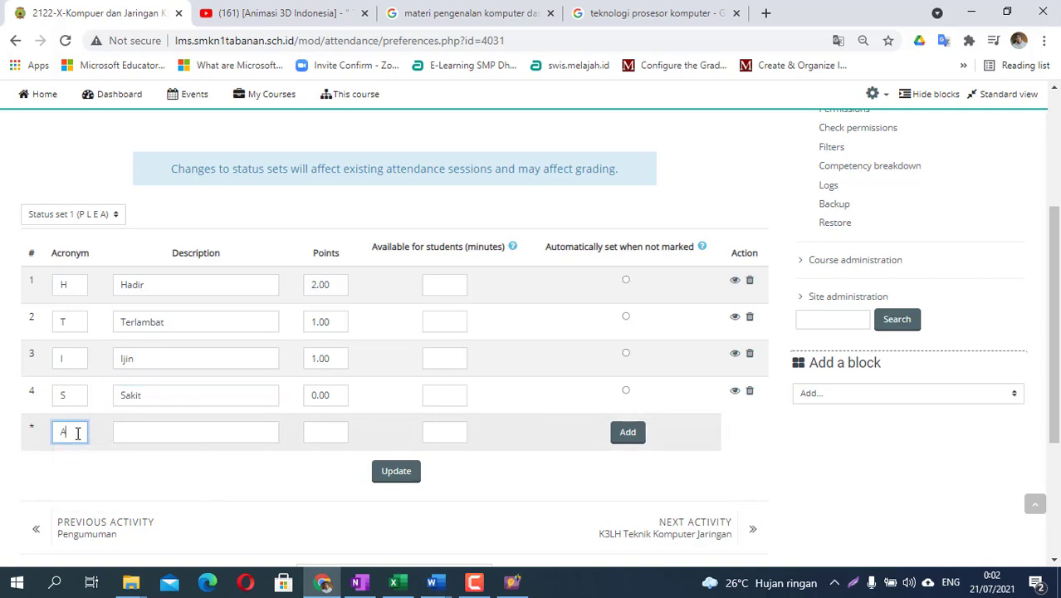
click(213, 429)
text(Al)
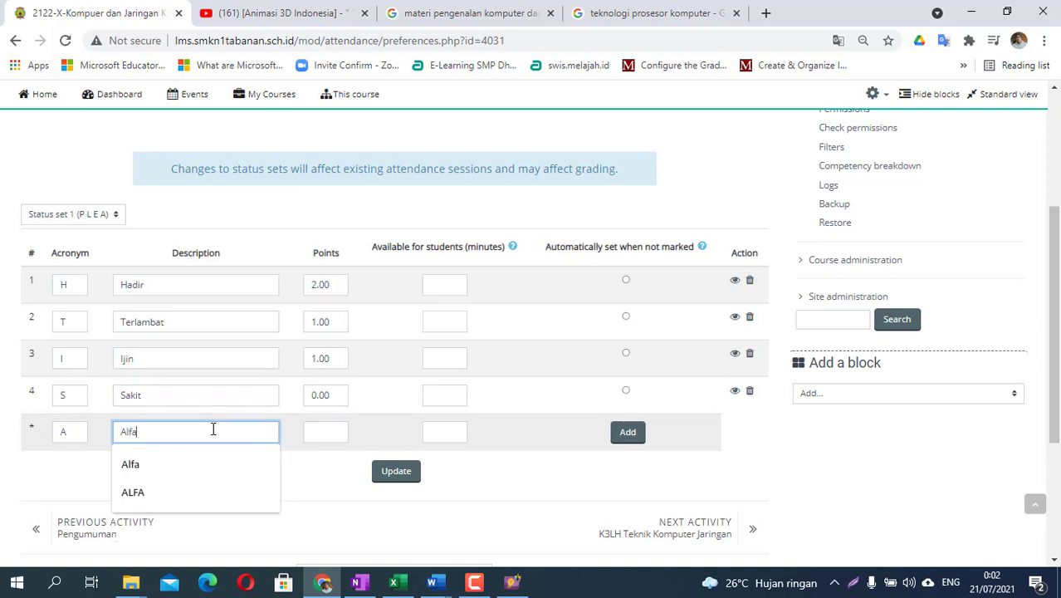
text(fa)
- Add the Alfa status and set Present, Late and Excused points to 100, 90 and 80
click(633, 435)
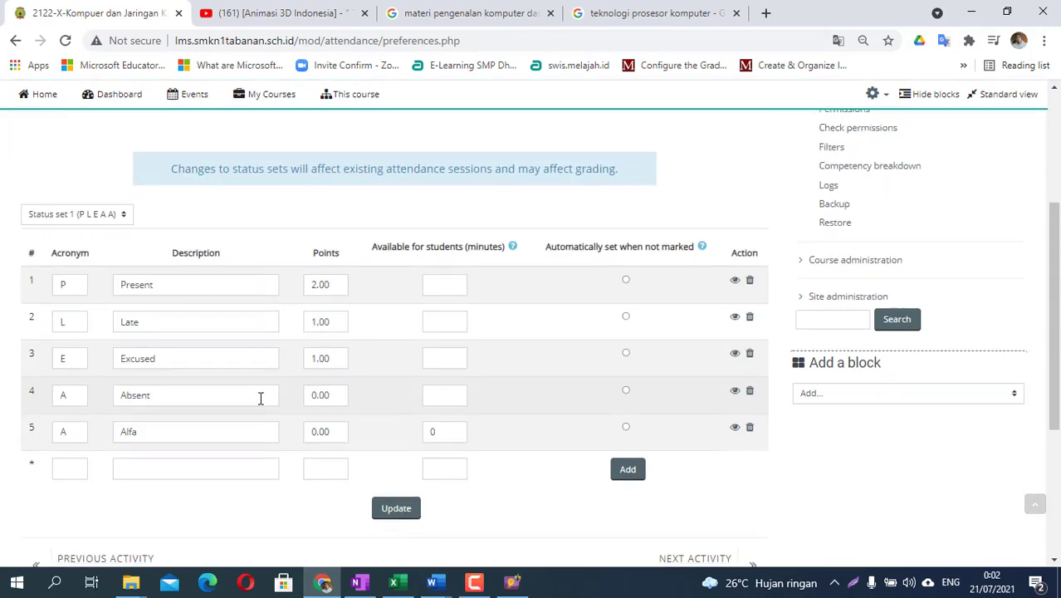
double_click(330, 285)
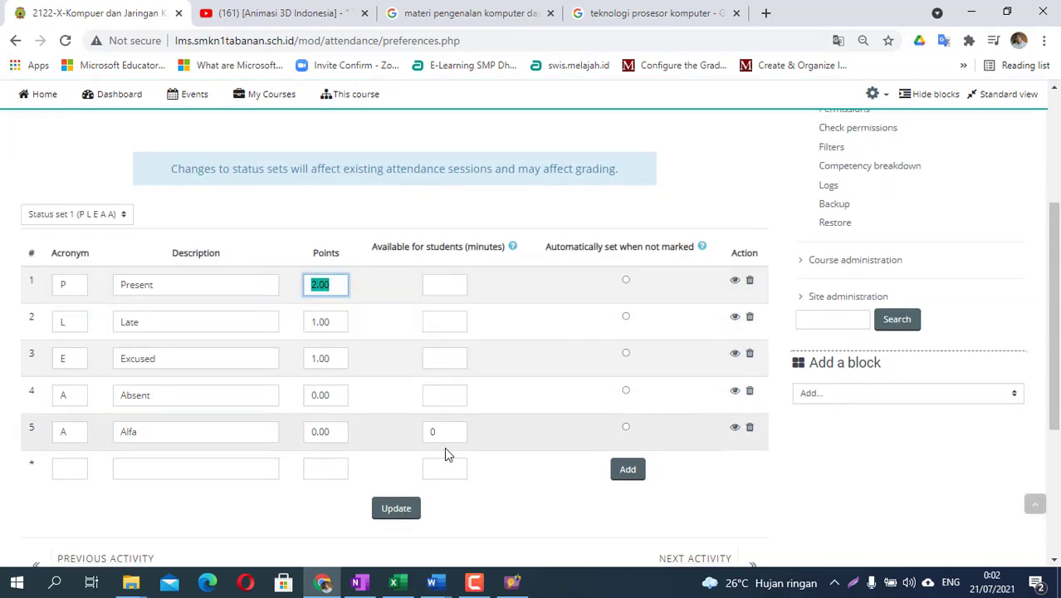
text(100)
double_click(315, 328)
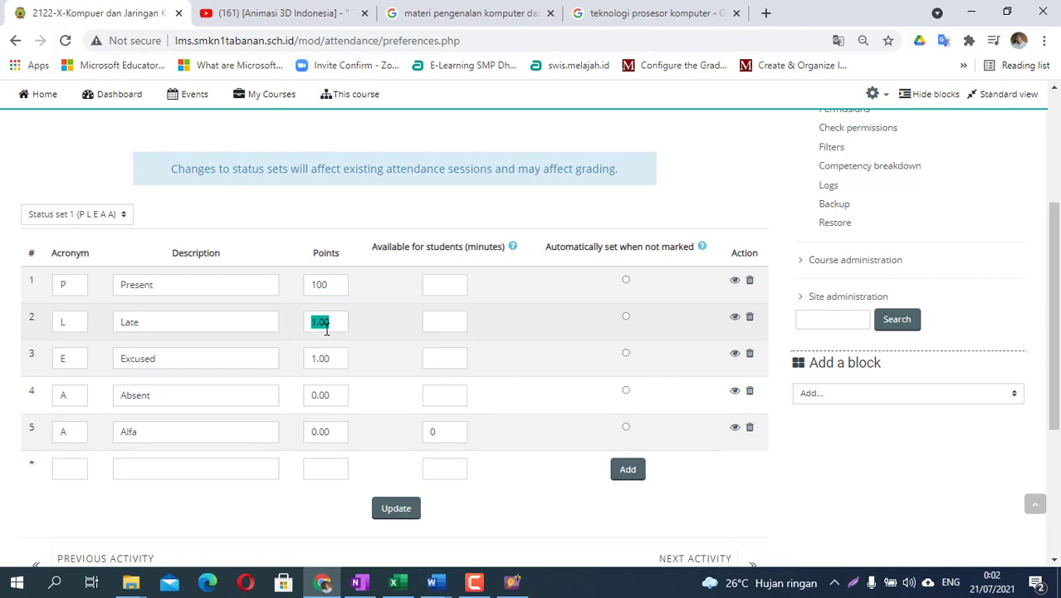
click(320, 324)
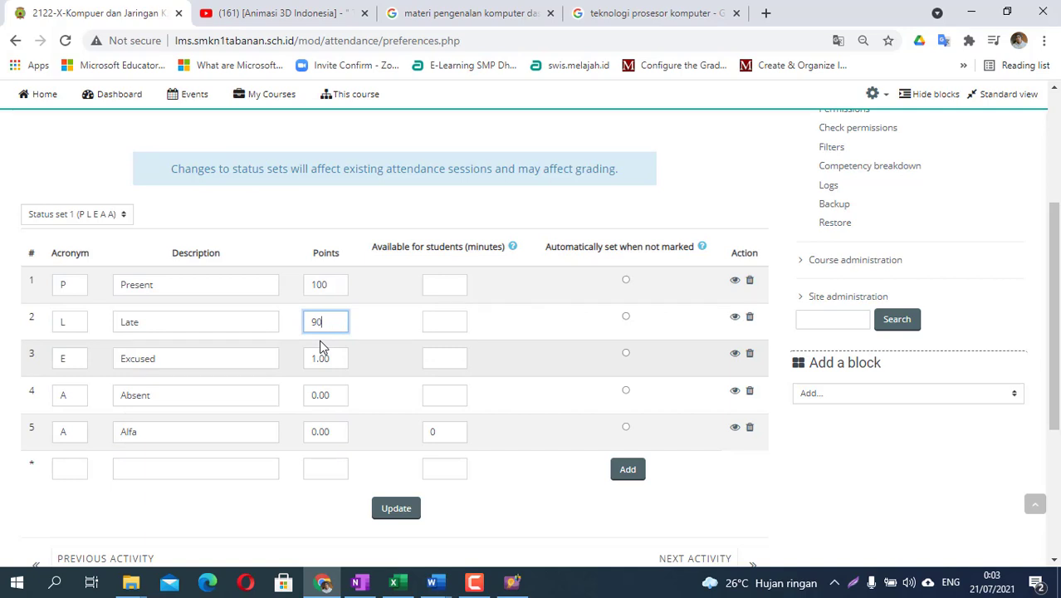
click(345, 358)
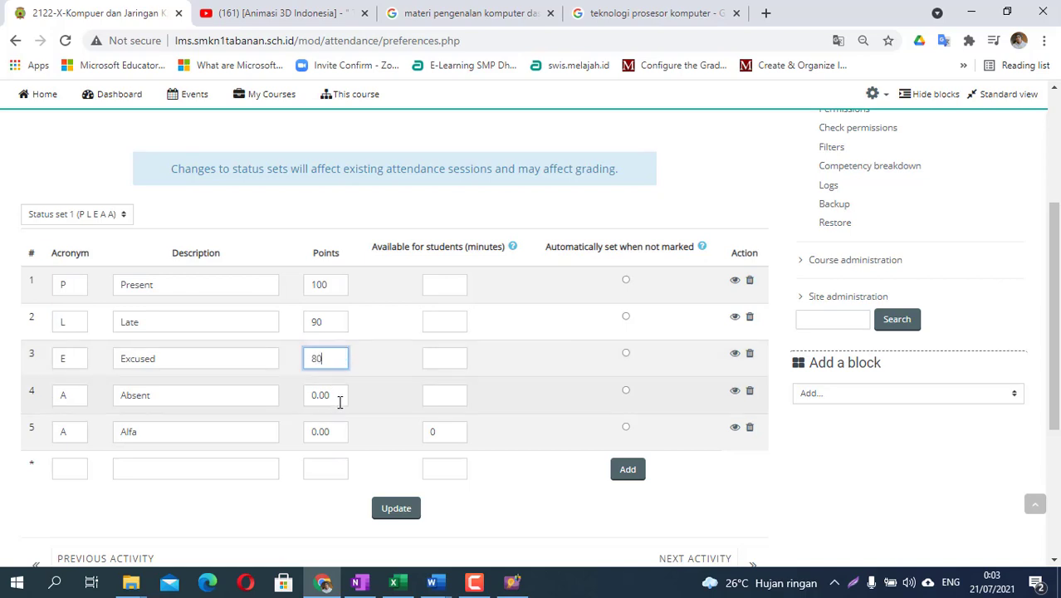
click(189, 398)
- Retype the first two statuses as H Hadir and T Terlambat
drag(70, 397, 54, 396)
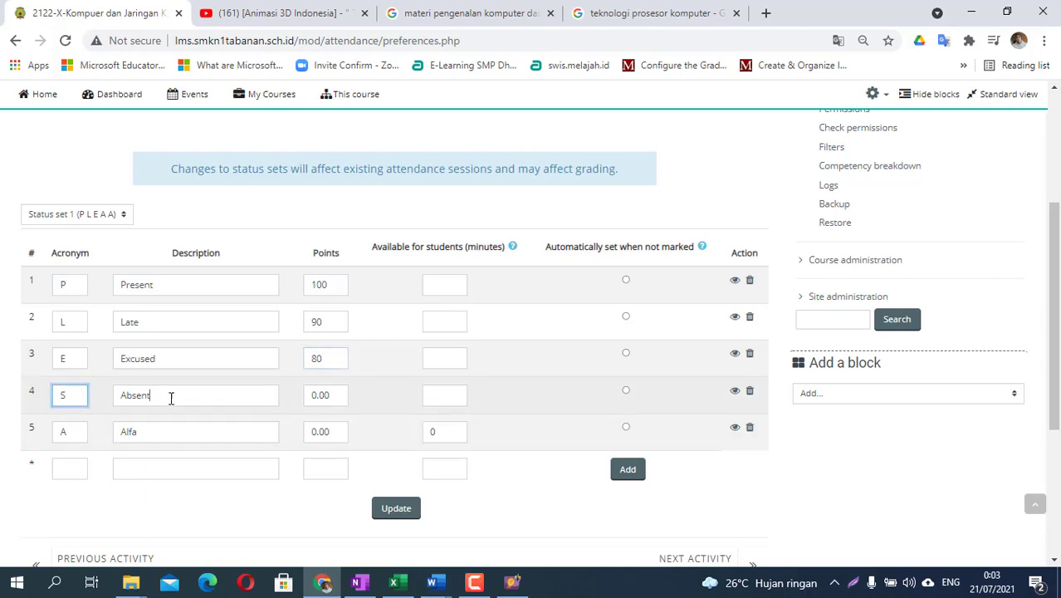
drag(170, 395, 122, 395)
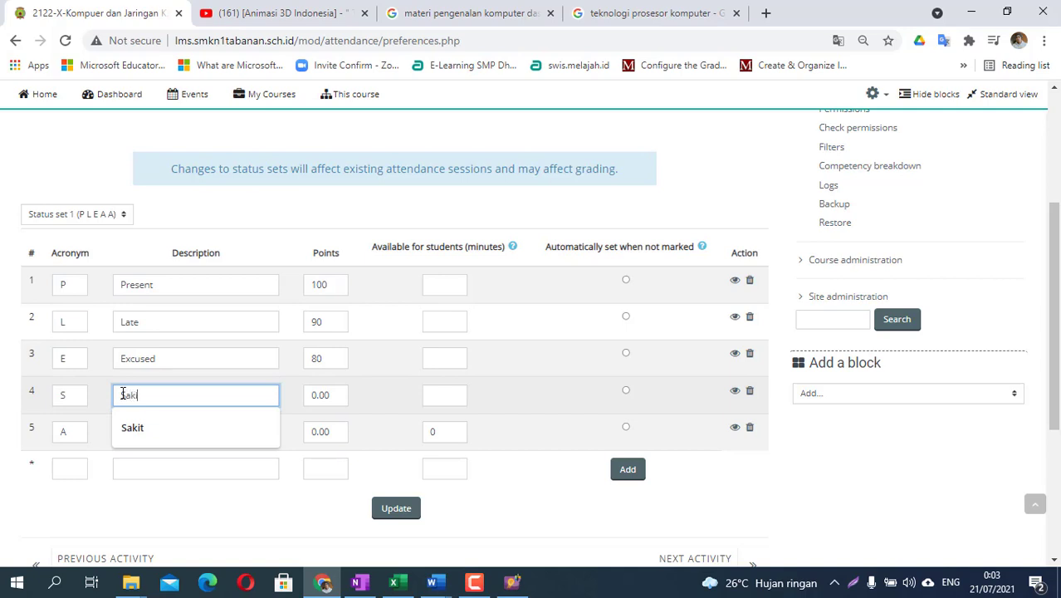
text(t)
double_click(57, 283)
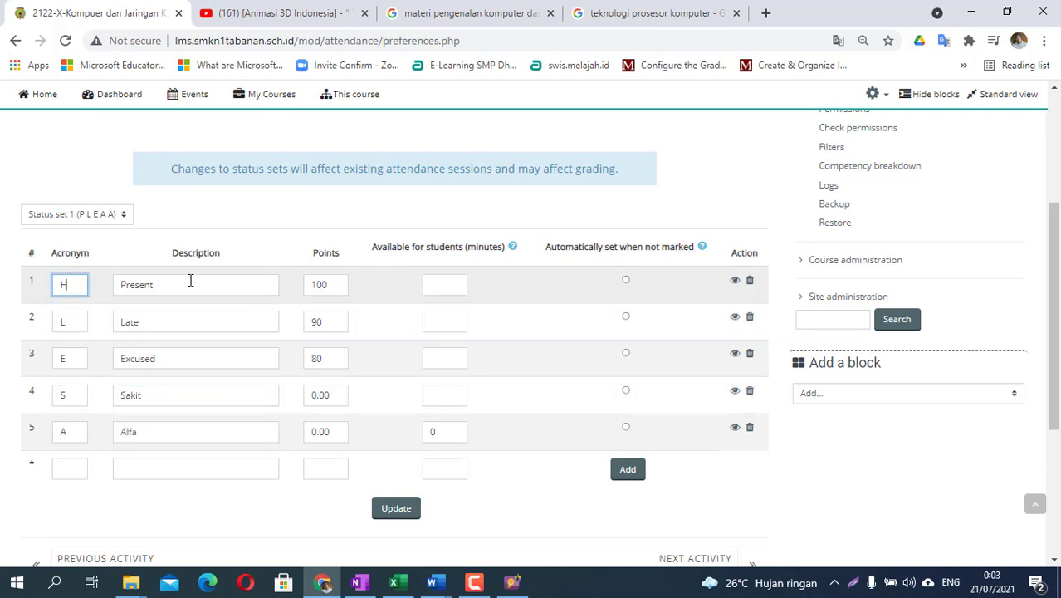
key(Tab)
text(Ha)
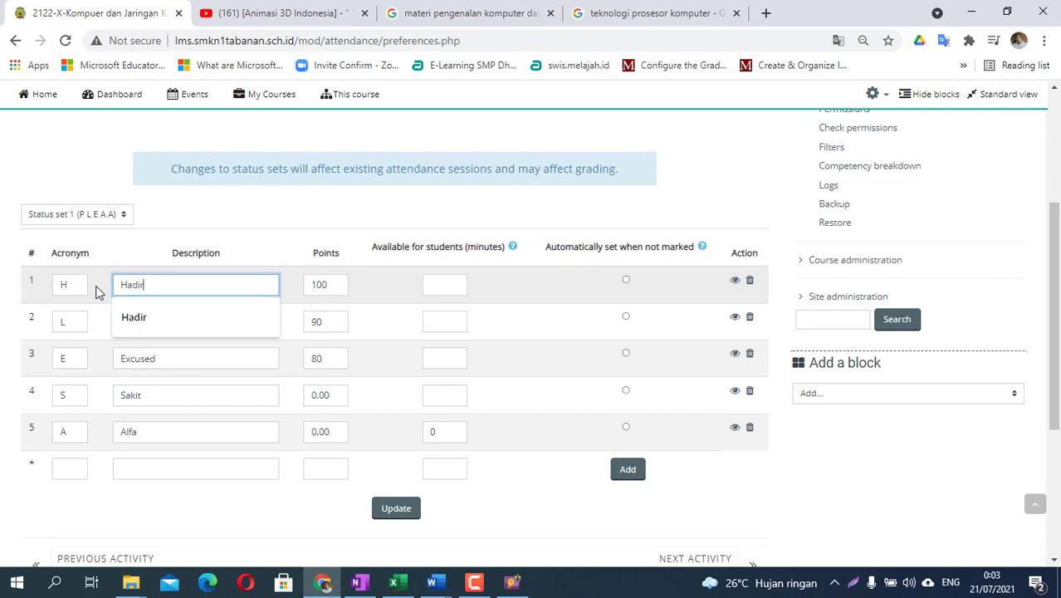
text(dir)
double_click(62, 323)
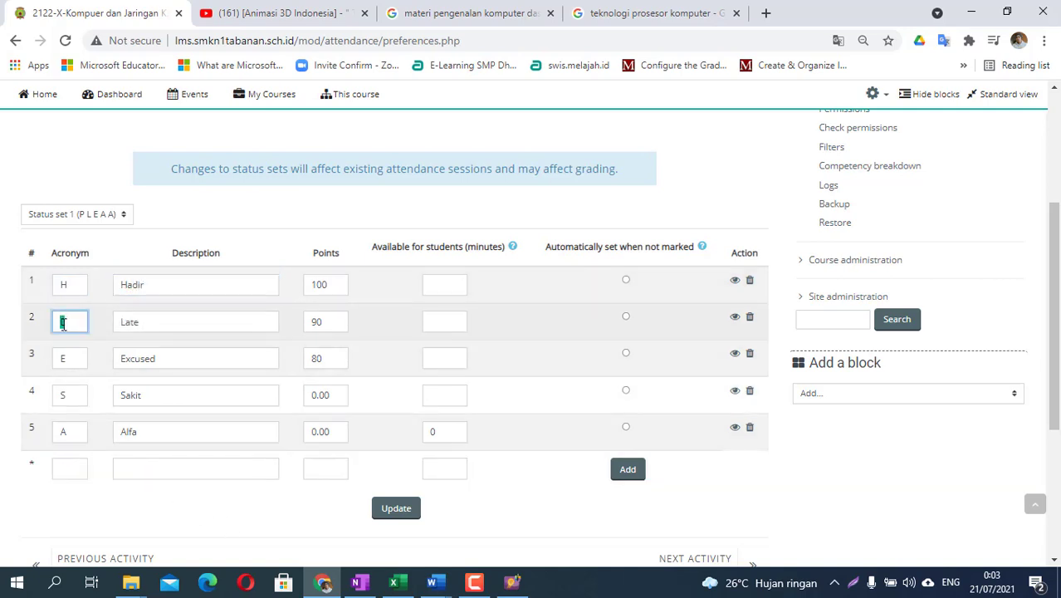
text(T)
key(Tab)
text(T)
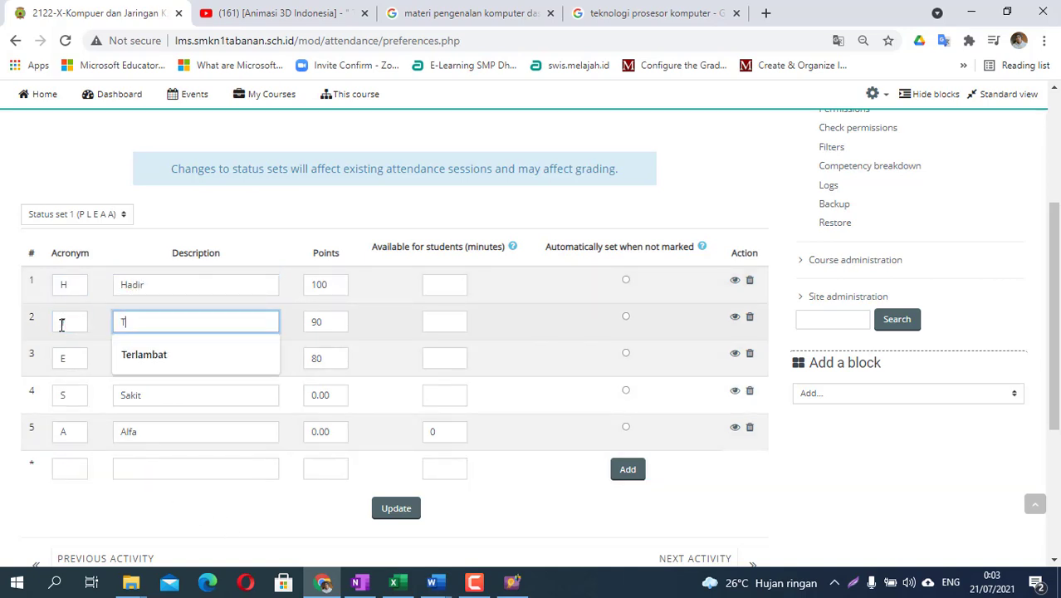
text(erlambat)
key(Tab)
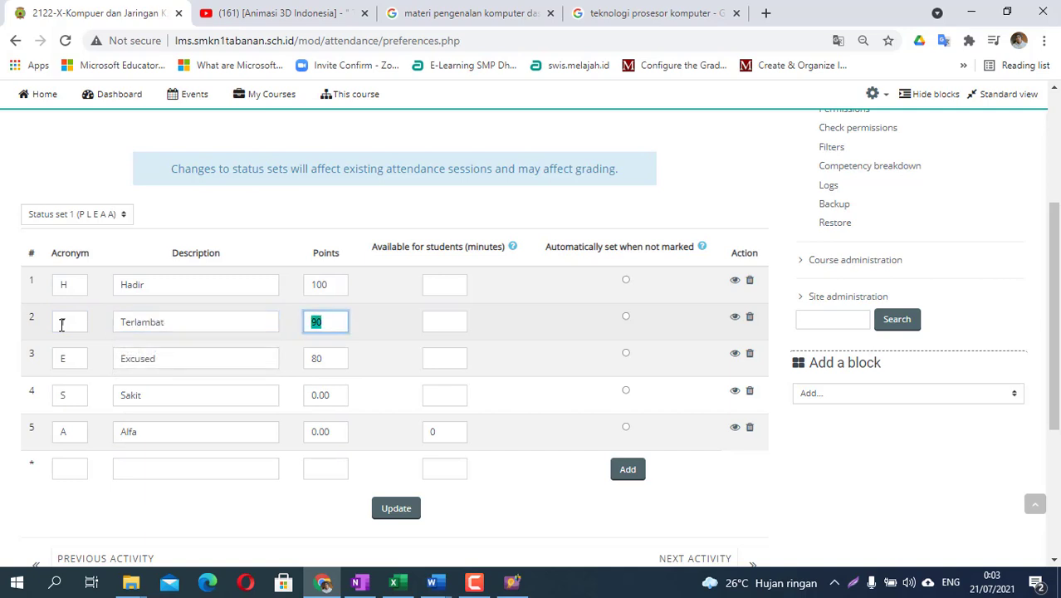
- Name the third status Ijin, give Sakit 80 and Alfa 0 points, and make Hadir the unmarked default
double_click(62, 359)
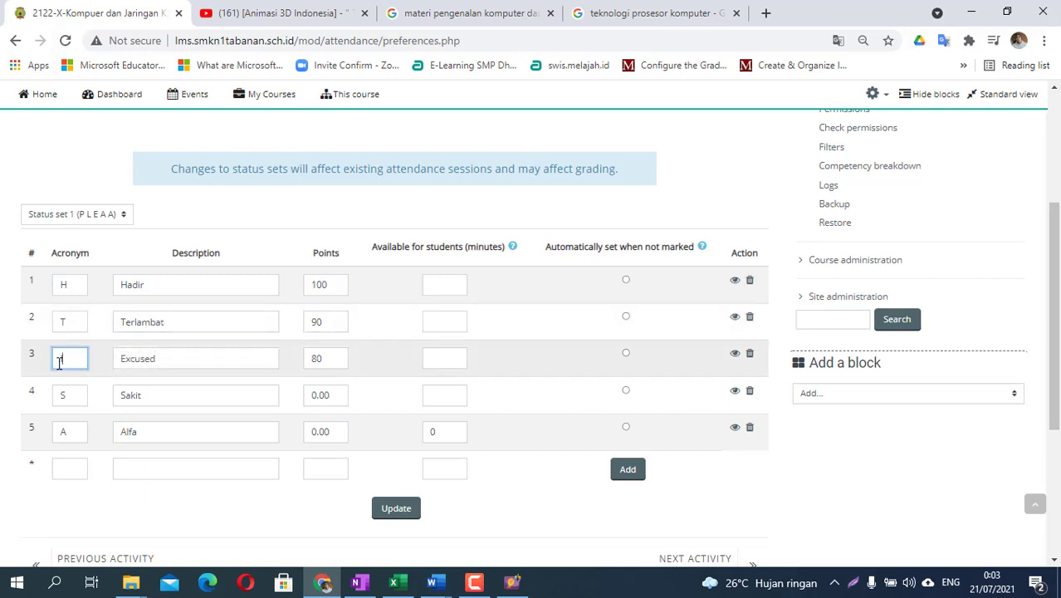
key(Tab)
text(Ijin)
key(Tab)
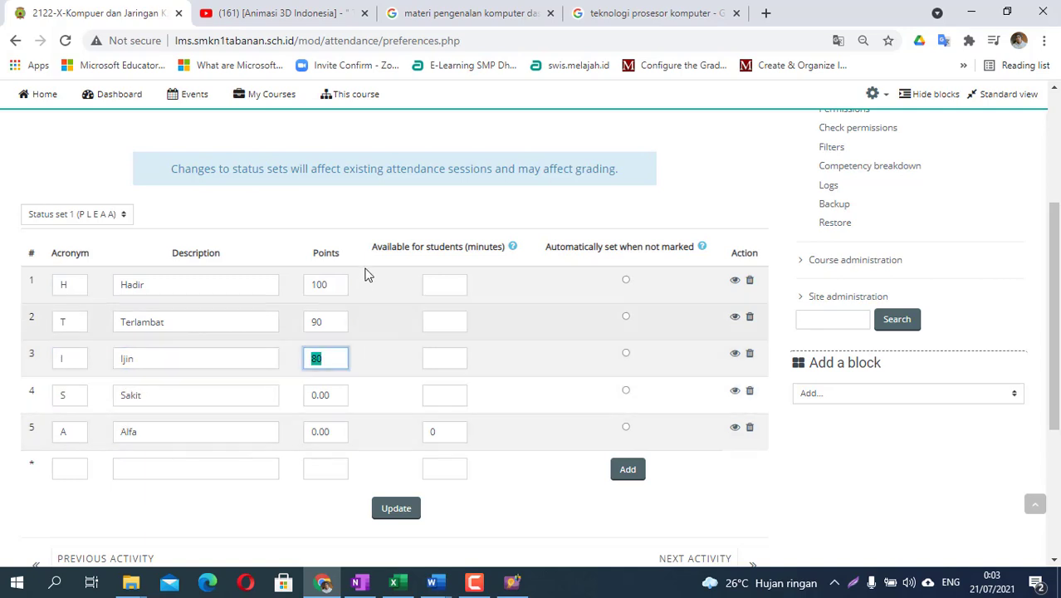
click(329, 358)
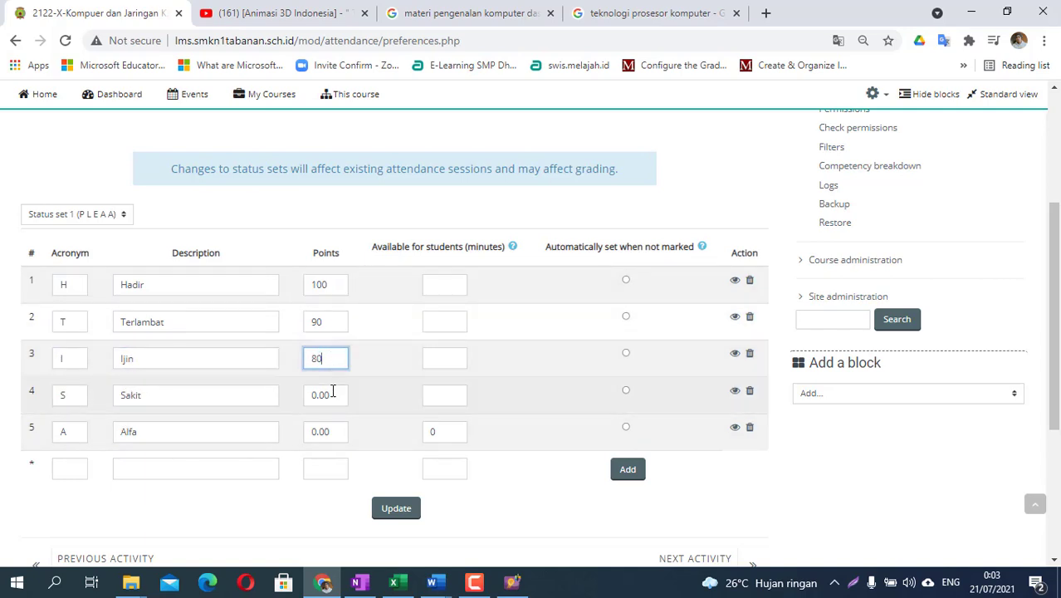
drag(332, 394, 303, 397)
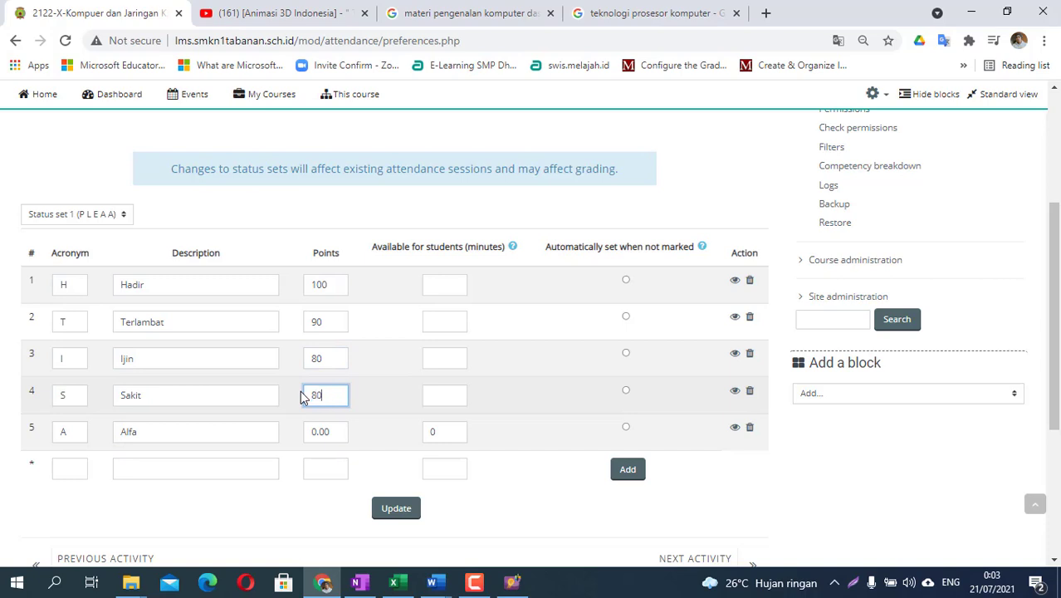
text(80)
drag(332, 431, 308, 429)
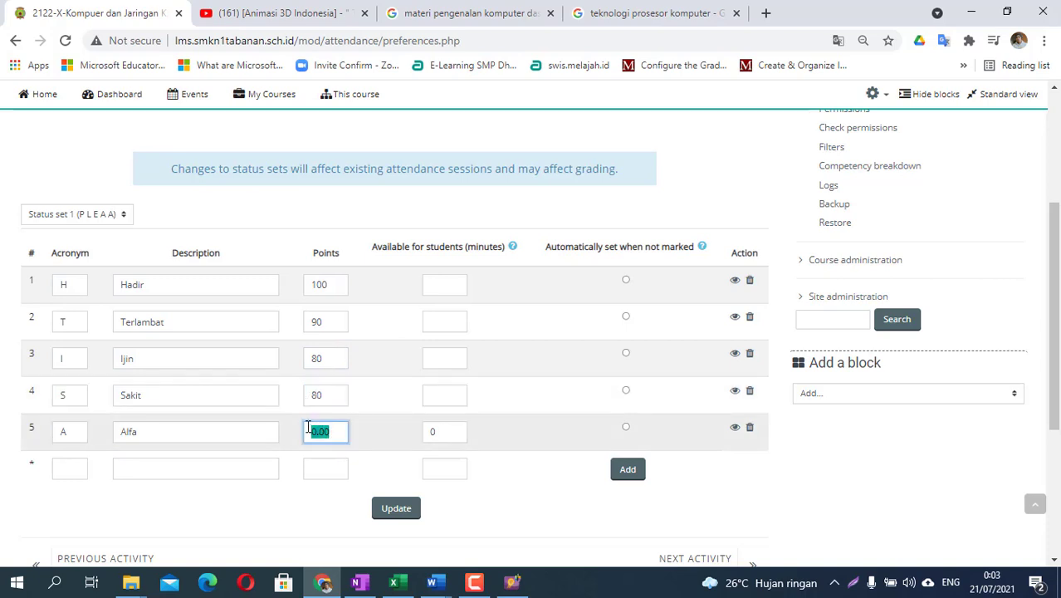
text(0)
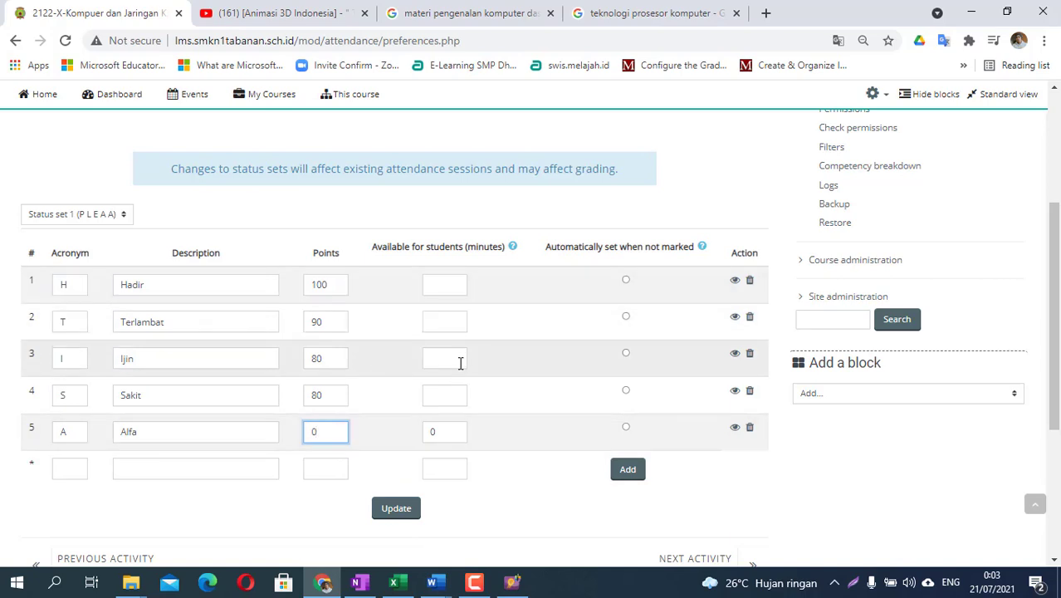
click(626, 280)
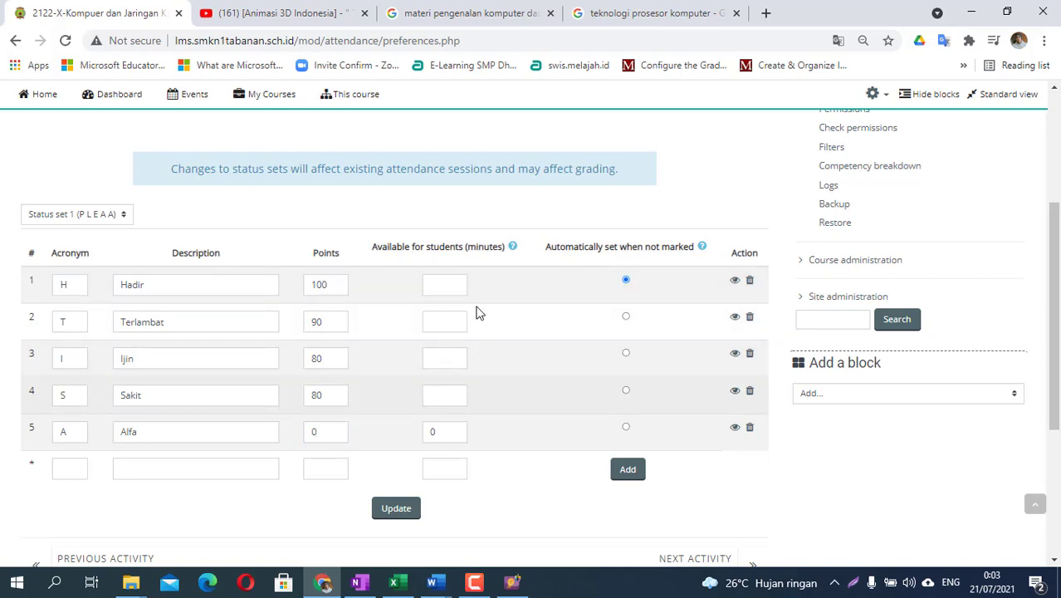
- Save the status set with Update and confirm Hadir still shows 100 points
click(398, 510)
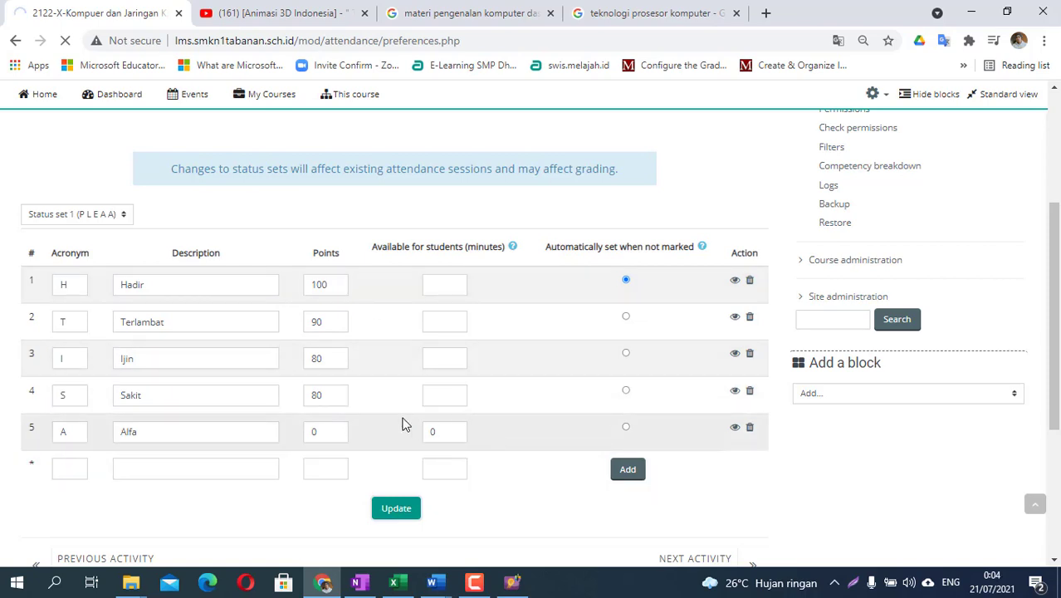
scroll(501, 217, up, 3)
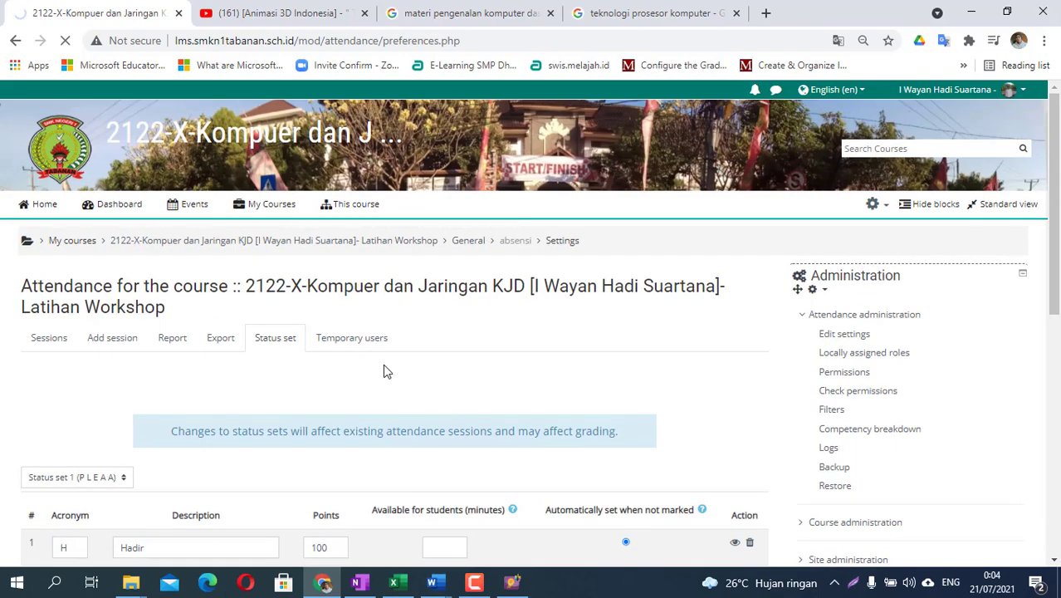
scroll(387, 371, down, 1)
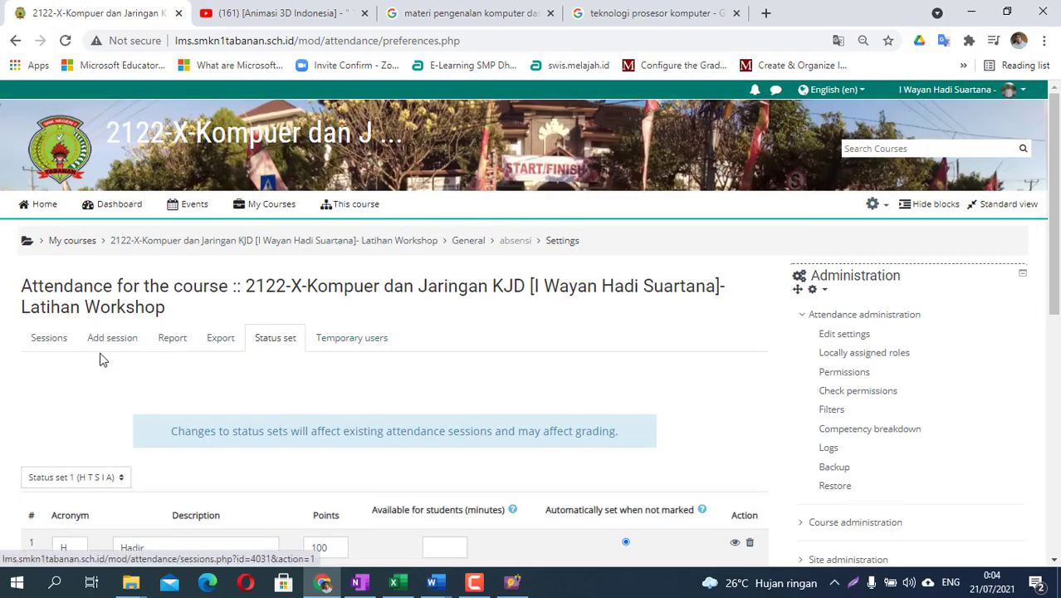
- Reopen absensi filtered to TKJ1 2021 cohort and take attendance for the 21 July session
click(43, 342)
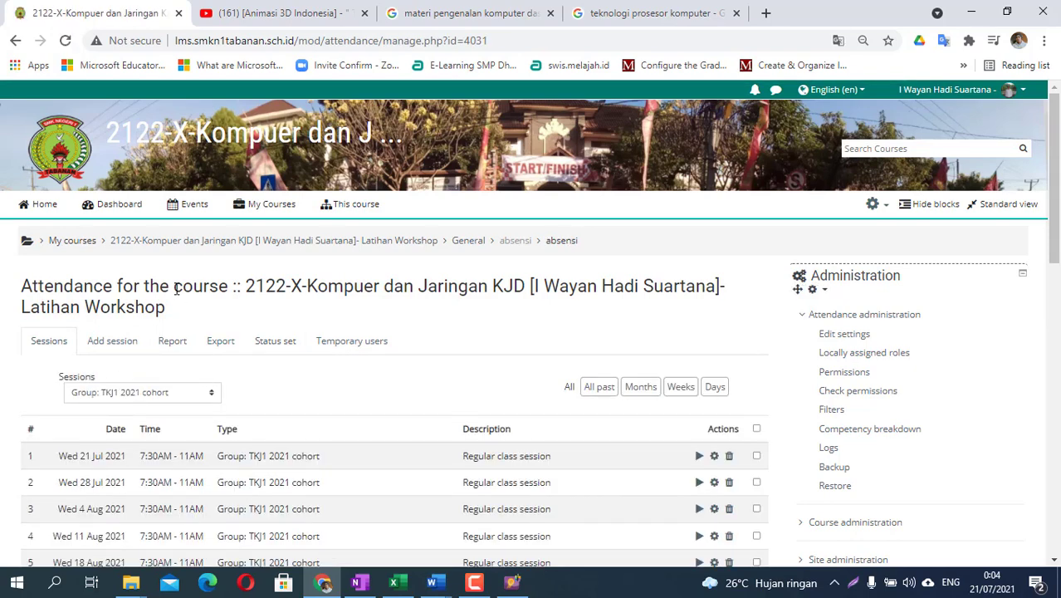
click(206, 241)
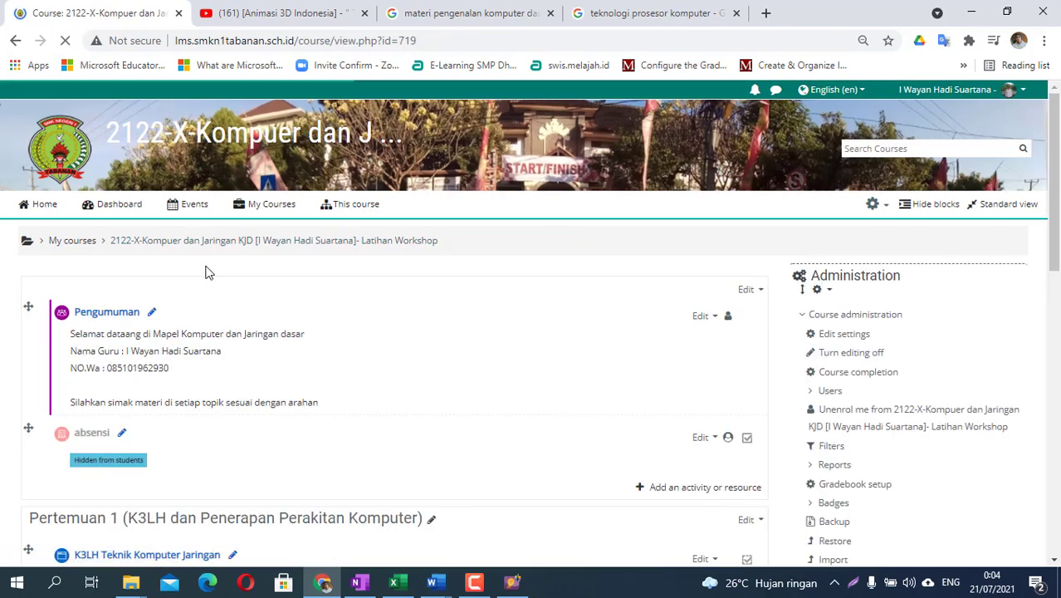
click(83, 433)
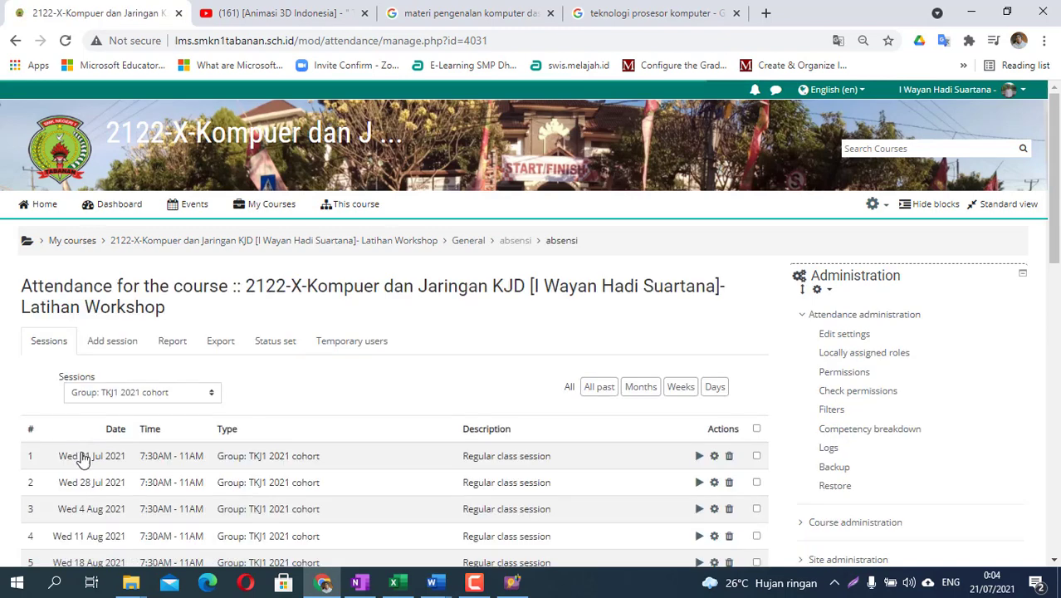
click(135, 394)
click(129, 438)
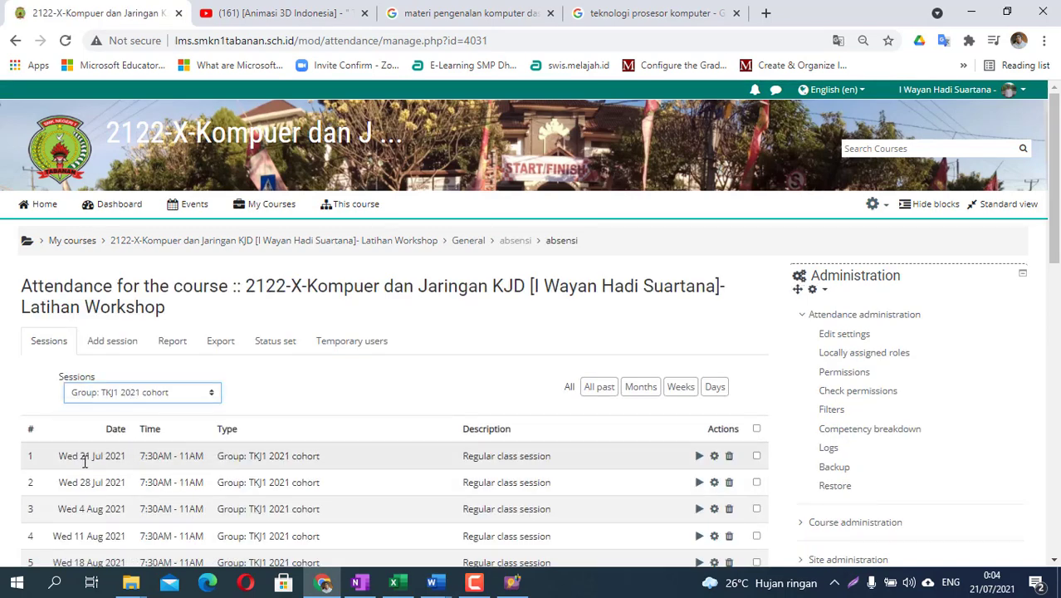
click(700, 458)
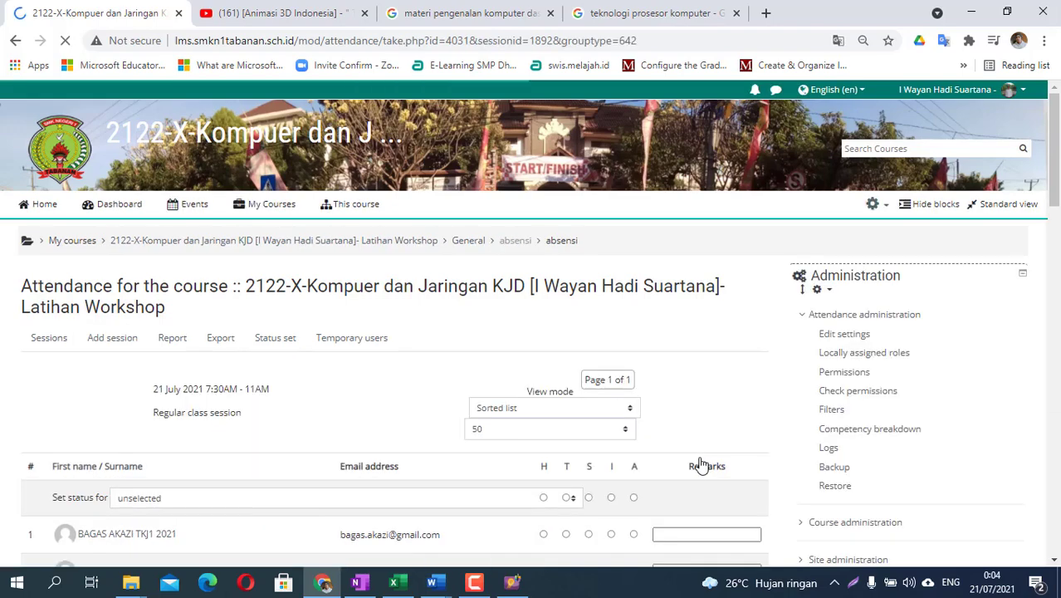
- Mark everyone Hadir, student 3 Terlambat, and student 5 Ijin with remark 'upacara adat'
scroll(697, 449, down, 2)
scroll(464, 387, down, 1)
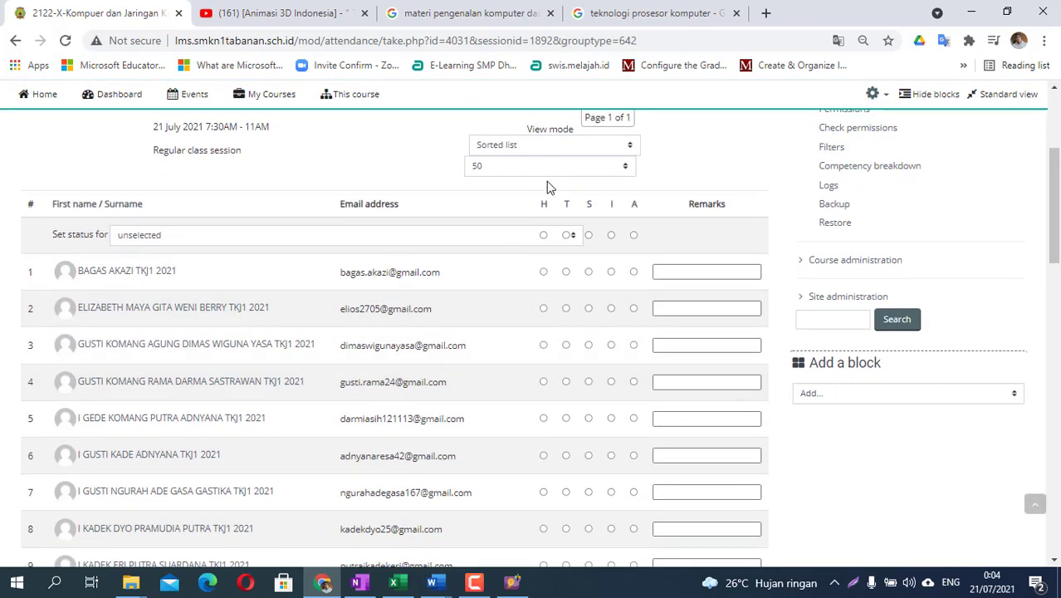
click(543, 236)
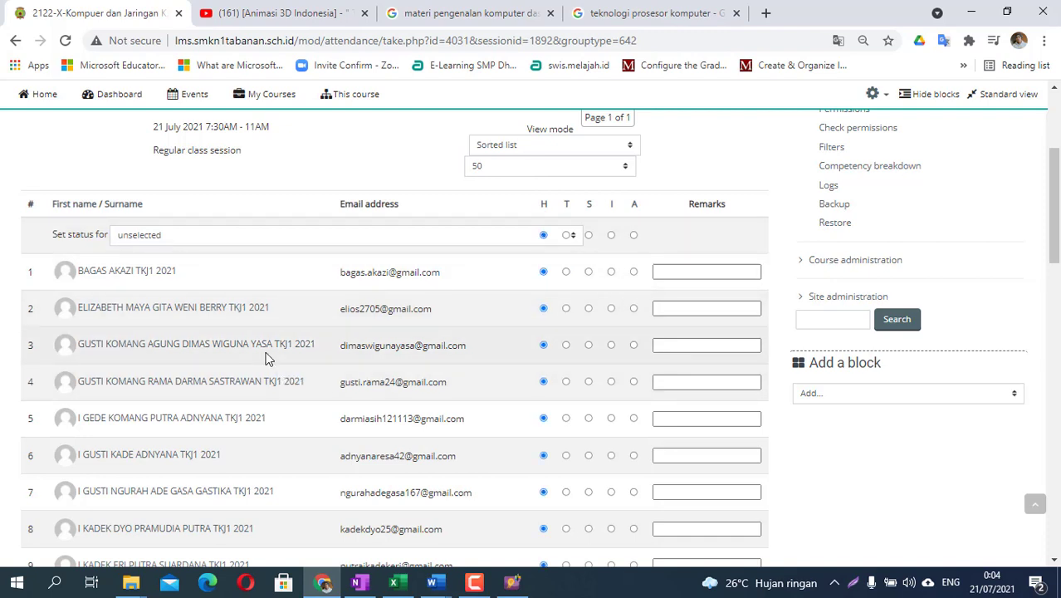
click(567, 346)
click(679, 346)
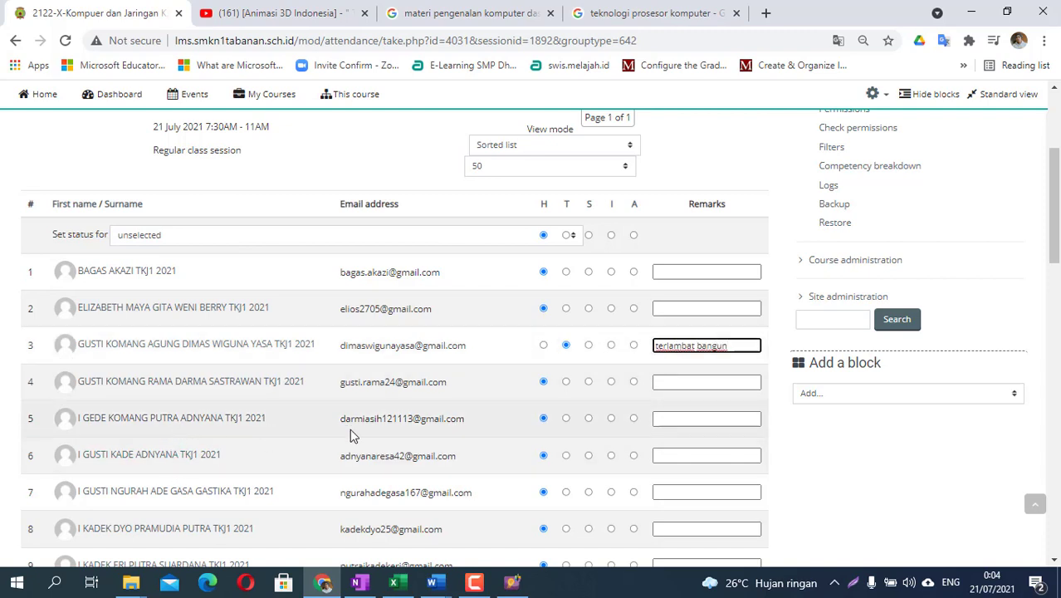
click(611, 419)
click(675, 419)
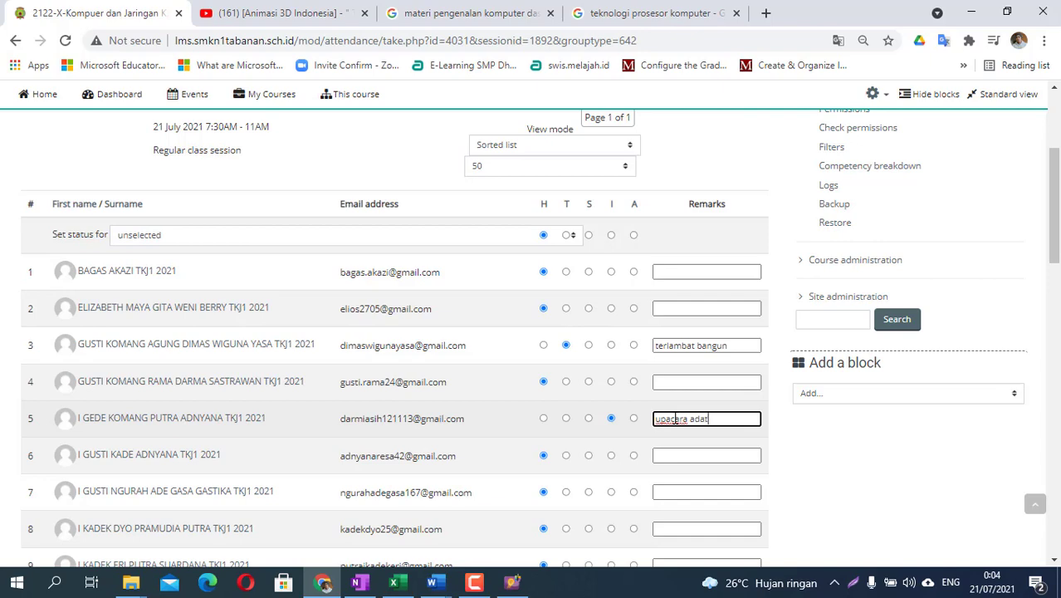
text(upacara adat)
- Review the attendance sheet and save the attendance
scroll(531, 320, down, 3)
scroll(531, 320, down, 12)
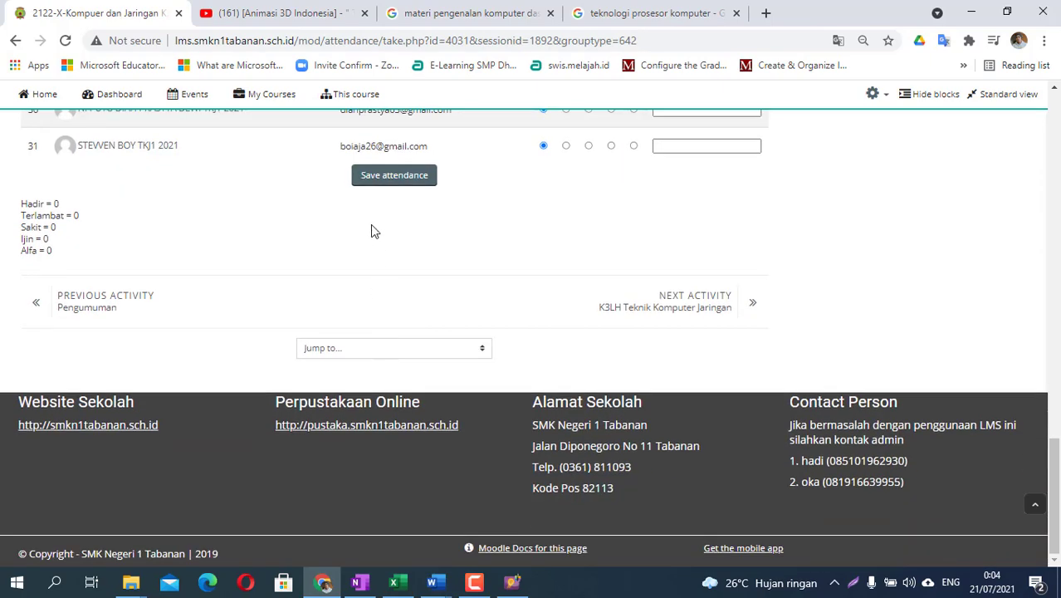
scroll(508, 309, up, 15)
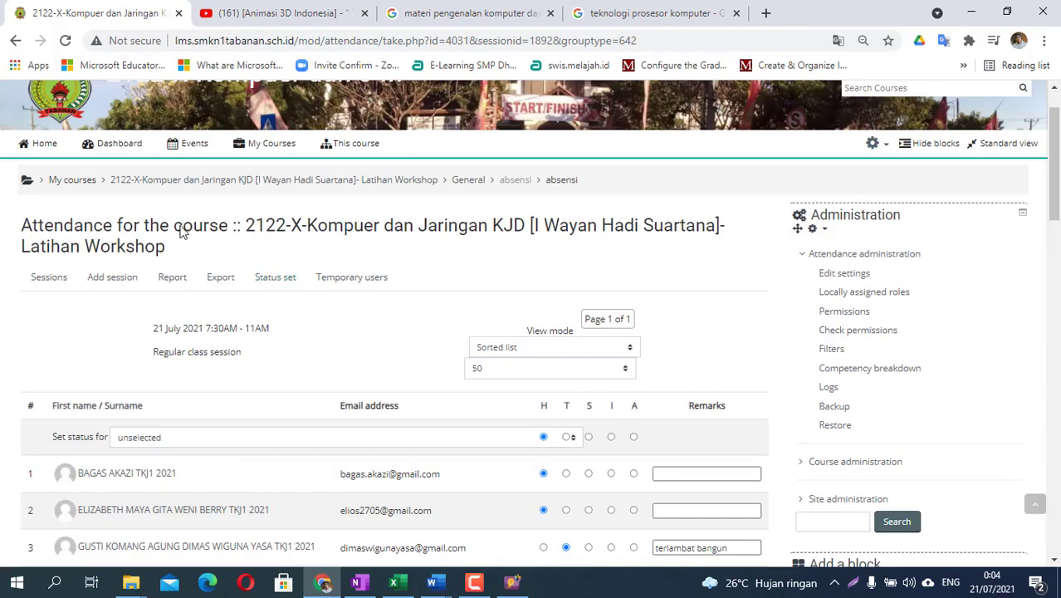
scroll(170, 285, down, 3)
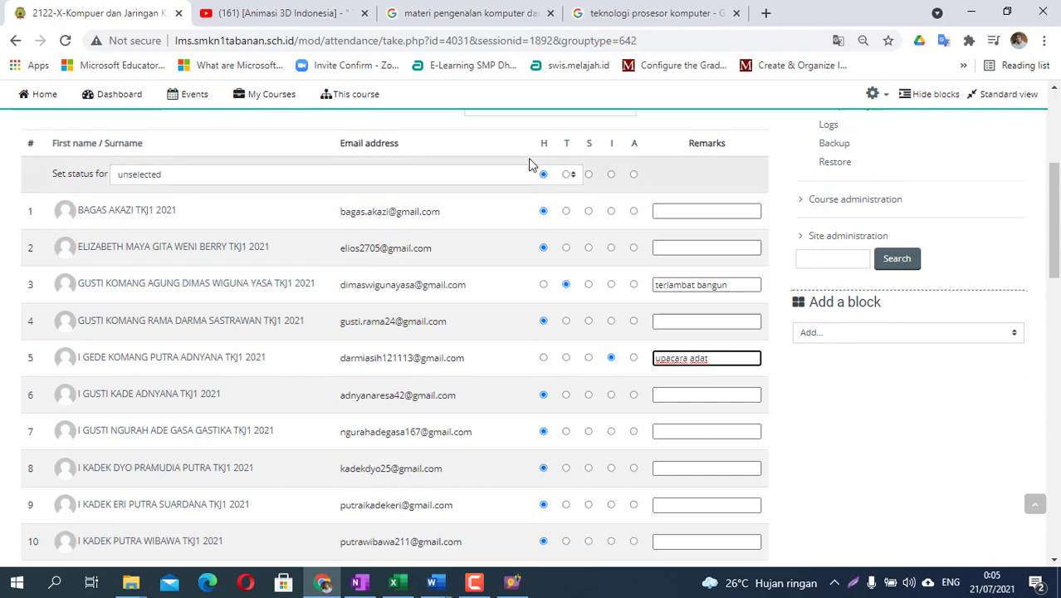
click(543, 175)
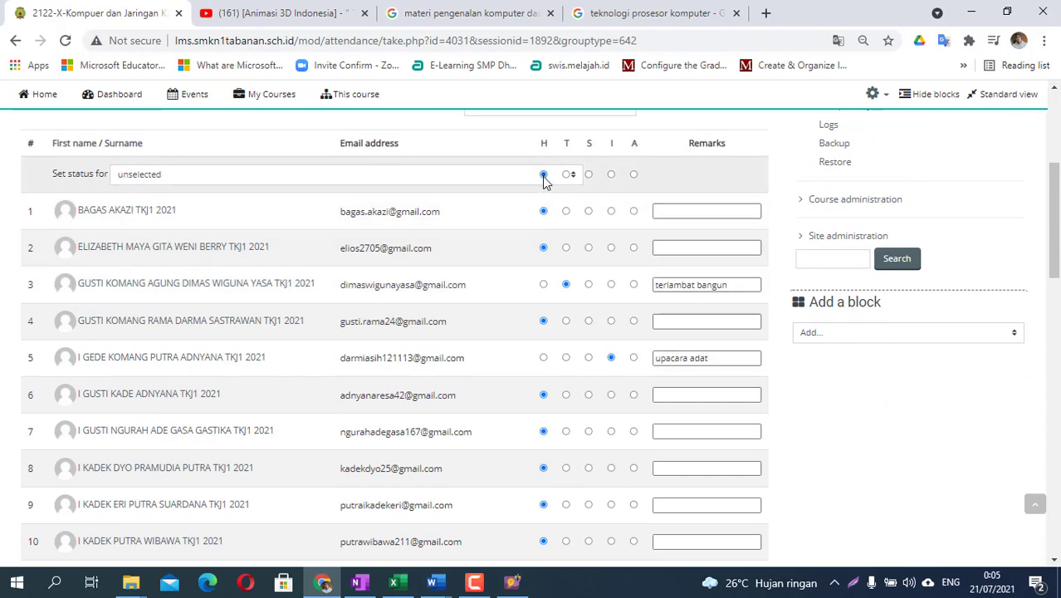
scroll(509, 210, down, 10)
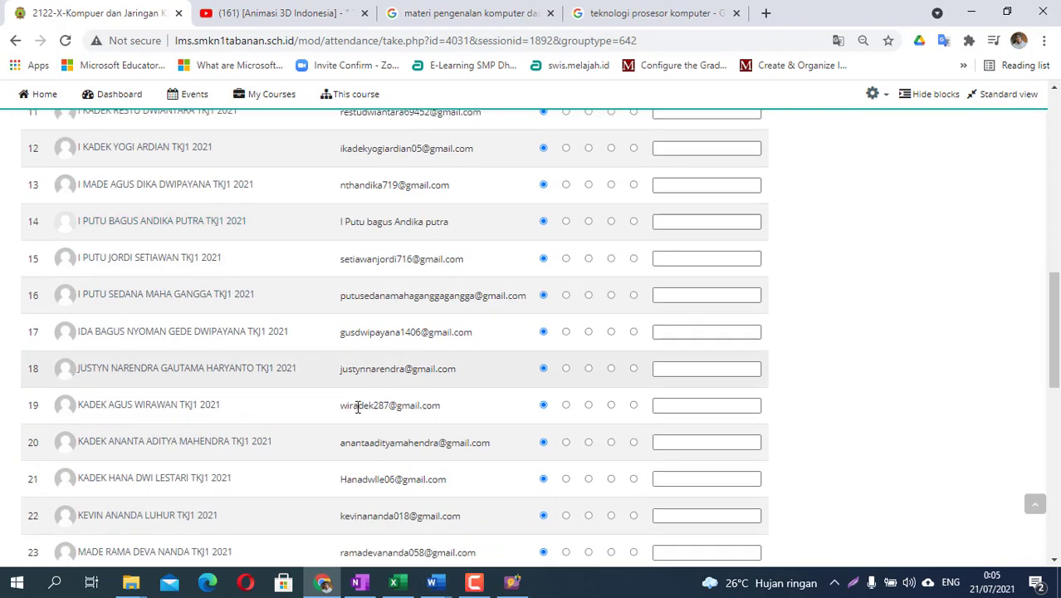
click(400, 489)
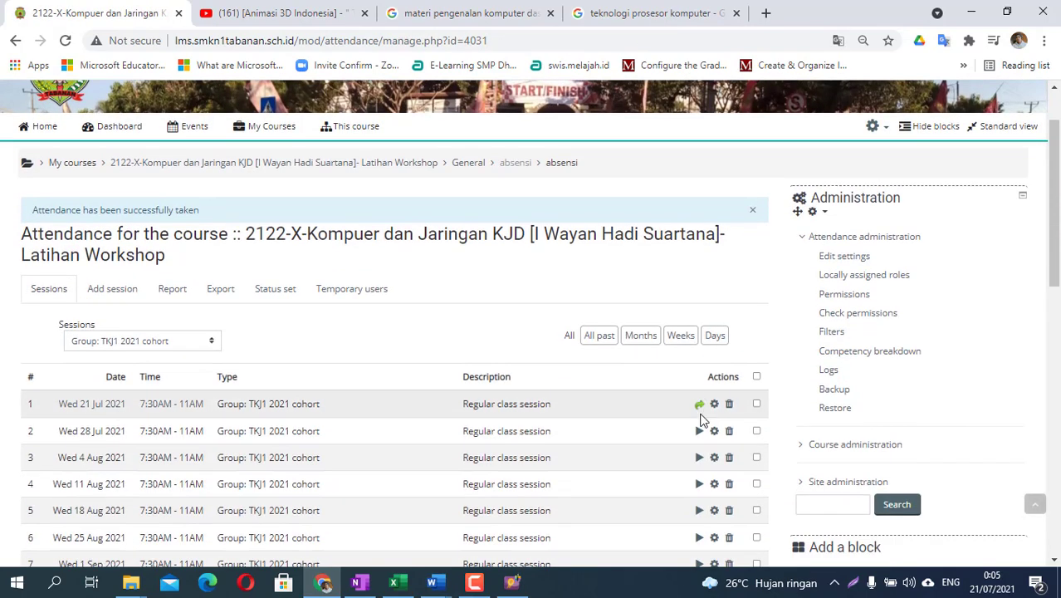
- Reopen the saved 21 July attendance session to review it, then return to the sessions list
scroll(700, 411, down, 2)
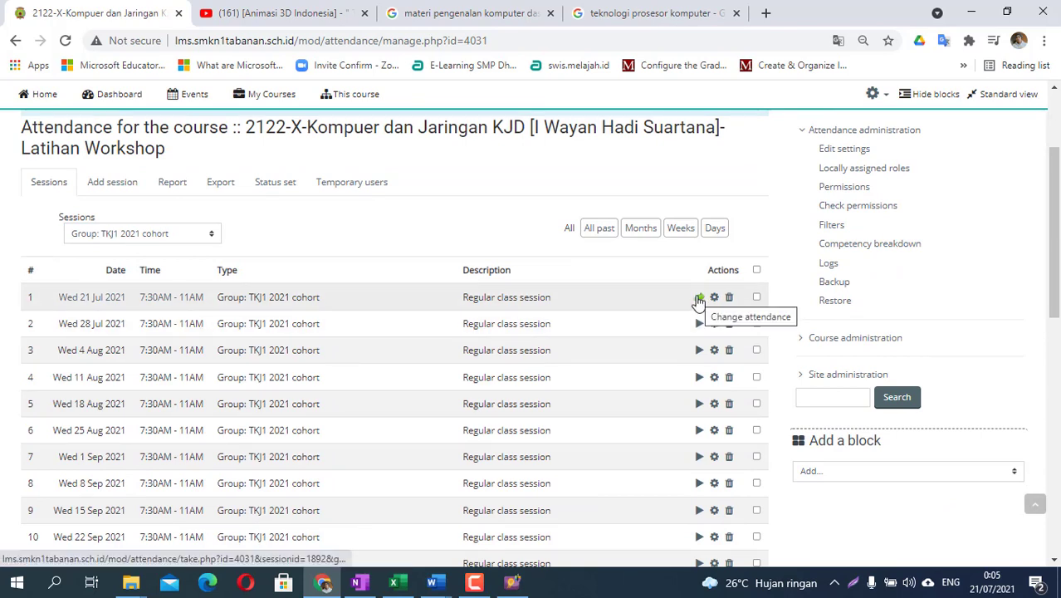
click(699, 298)
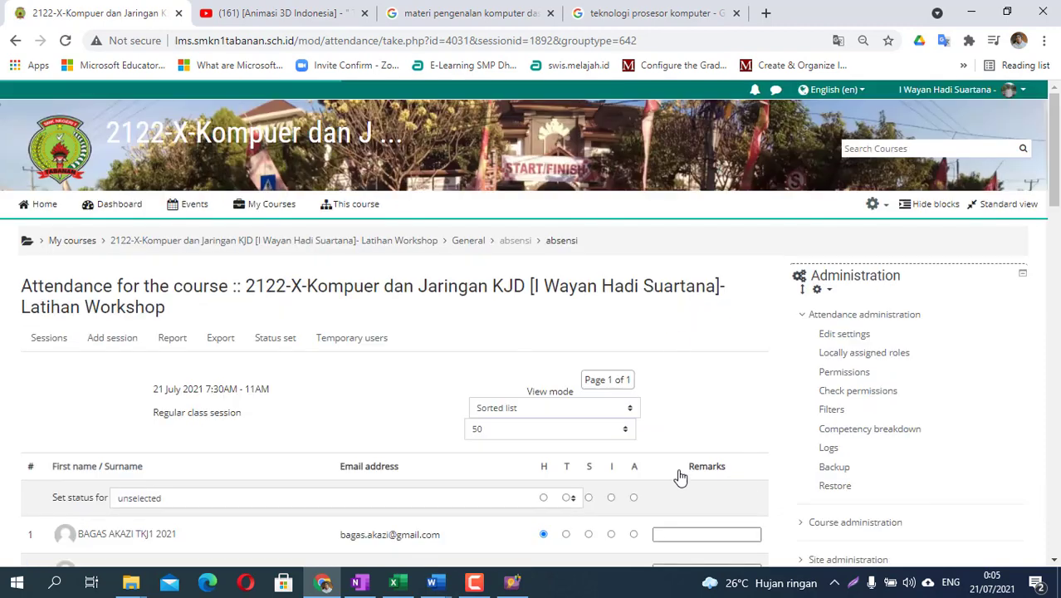
scroll(681, 477, down, 3)
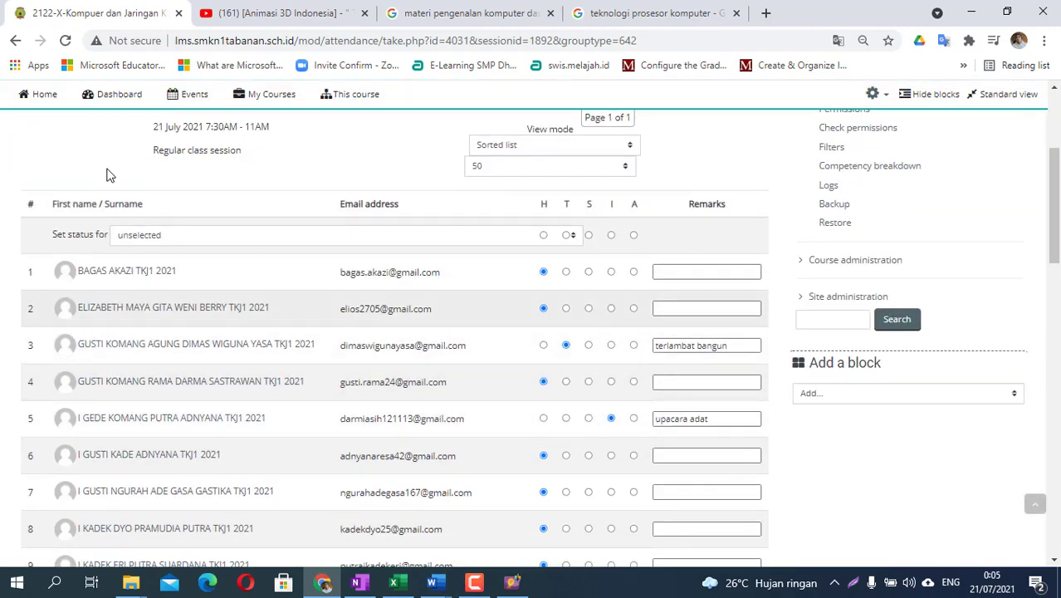
click(17, 41)
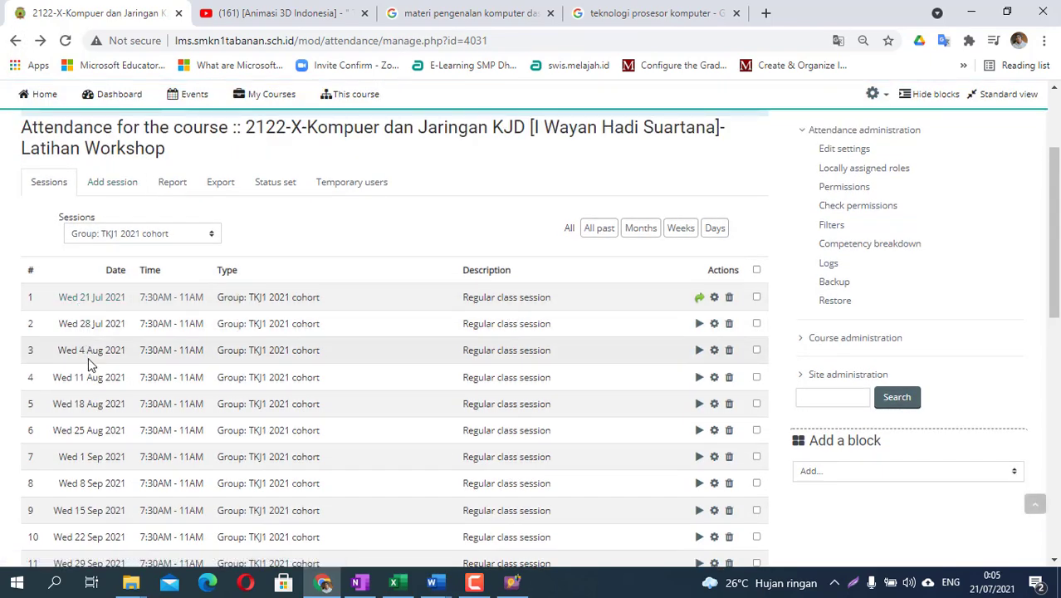
- Show the sessions for the TKJ2 2021 cohort, then go back to the course page
scroll(110, 469, down, 3)
scroll(109, 472, down, 3)
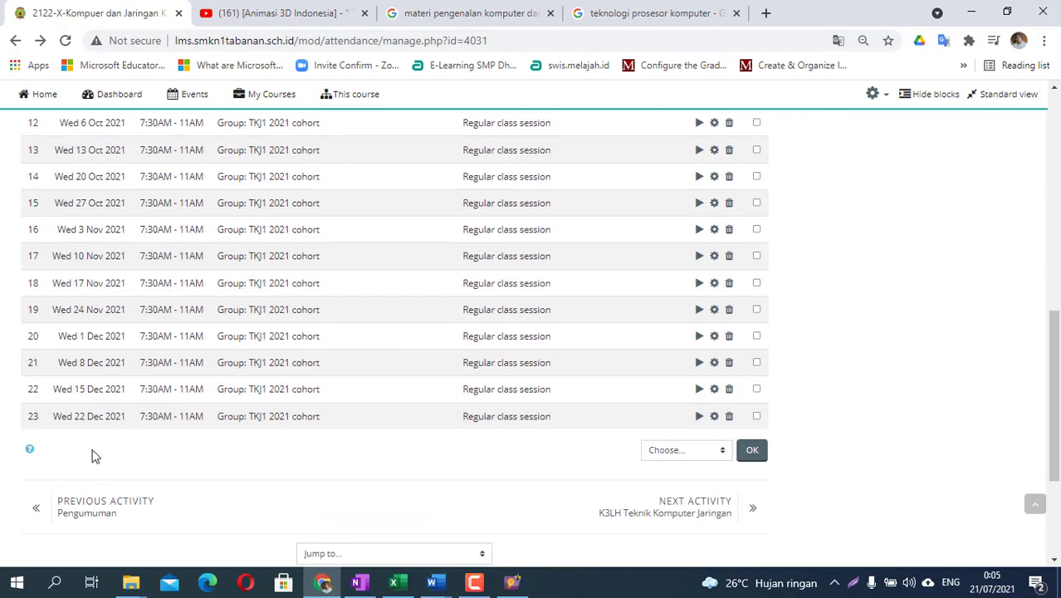
scroll(124, 423, up, 8)
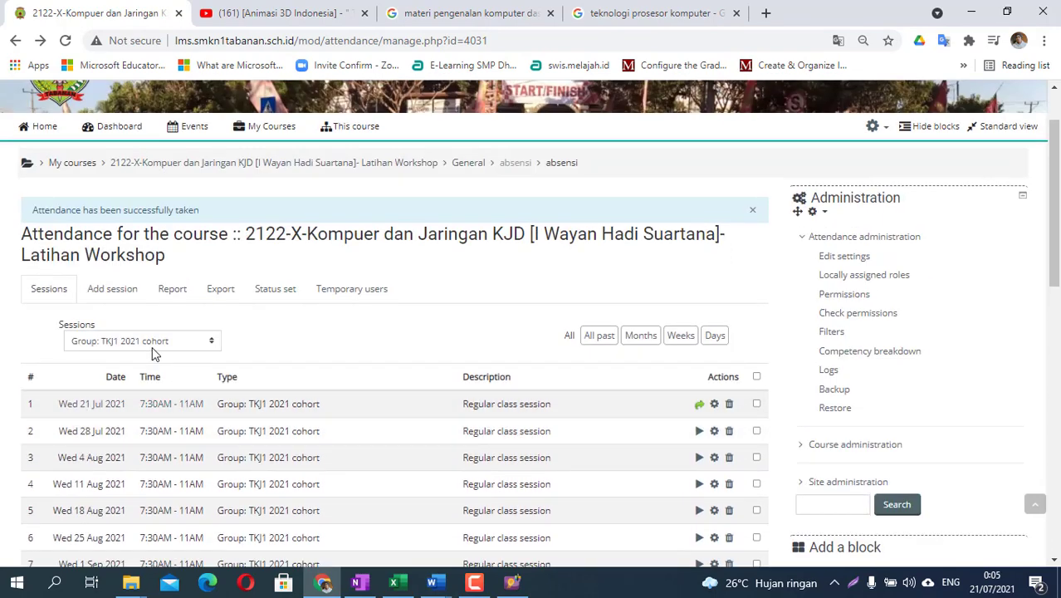
click(159, 347)
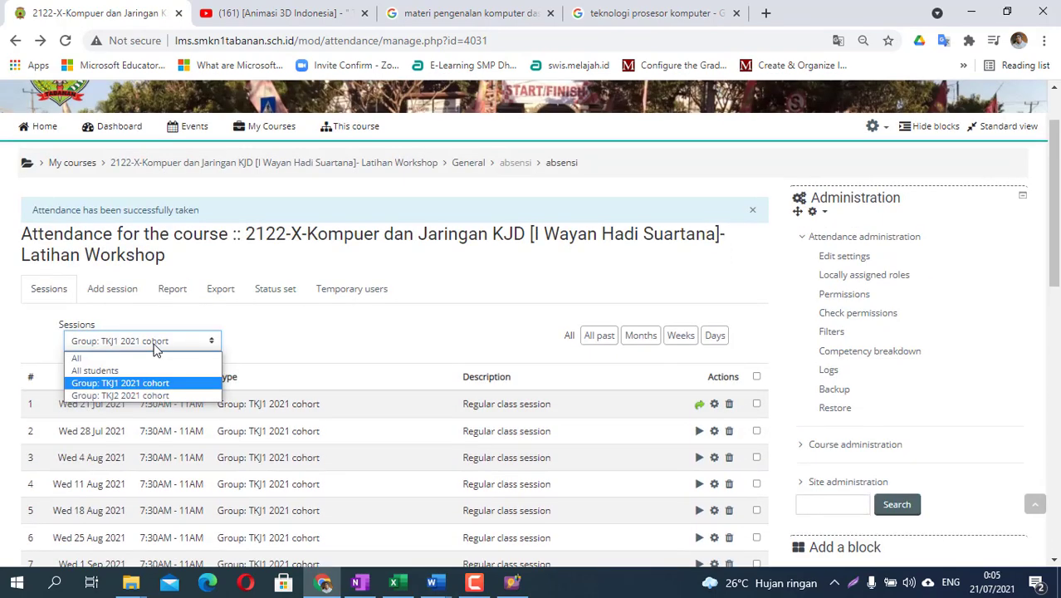
click(125, 396)
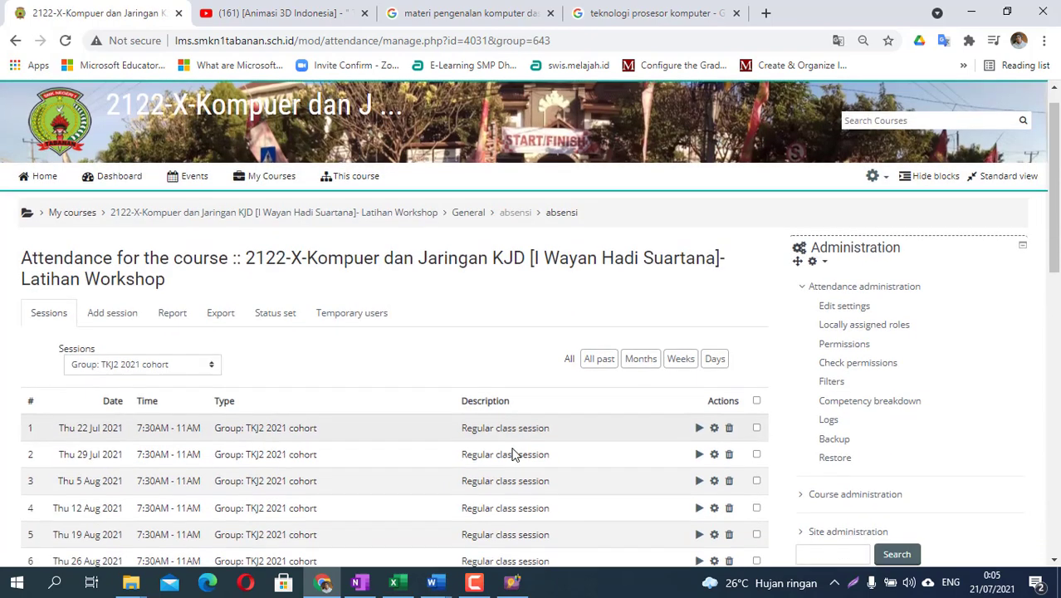
scroll(581, 416, down, 1)
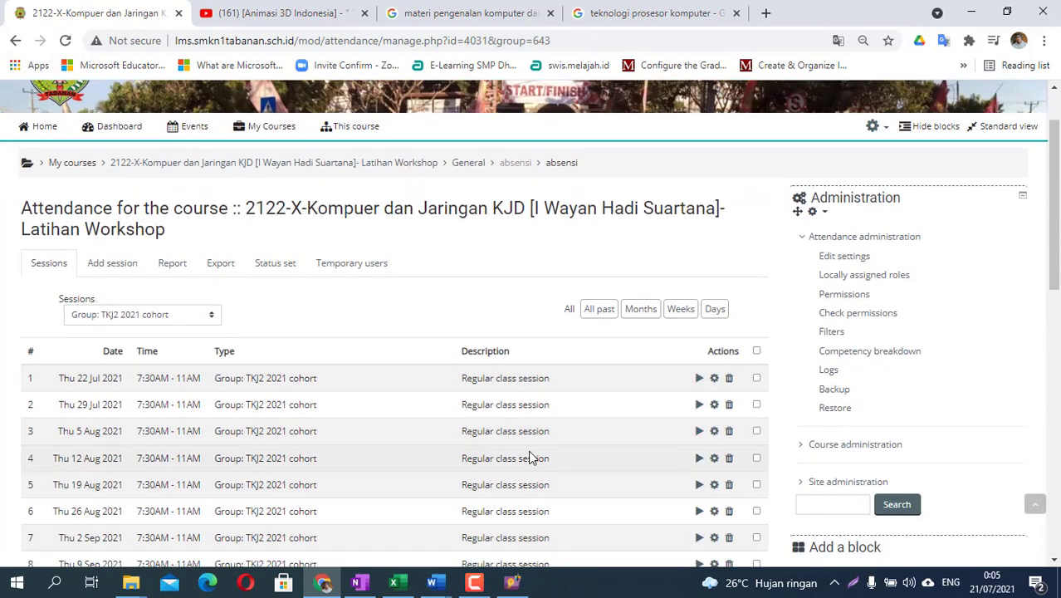
click(161, 164)
mouse_move(298, 219)
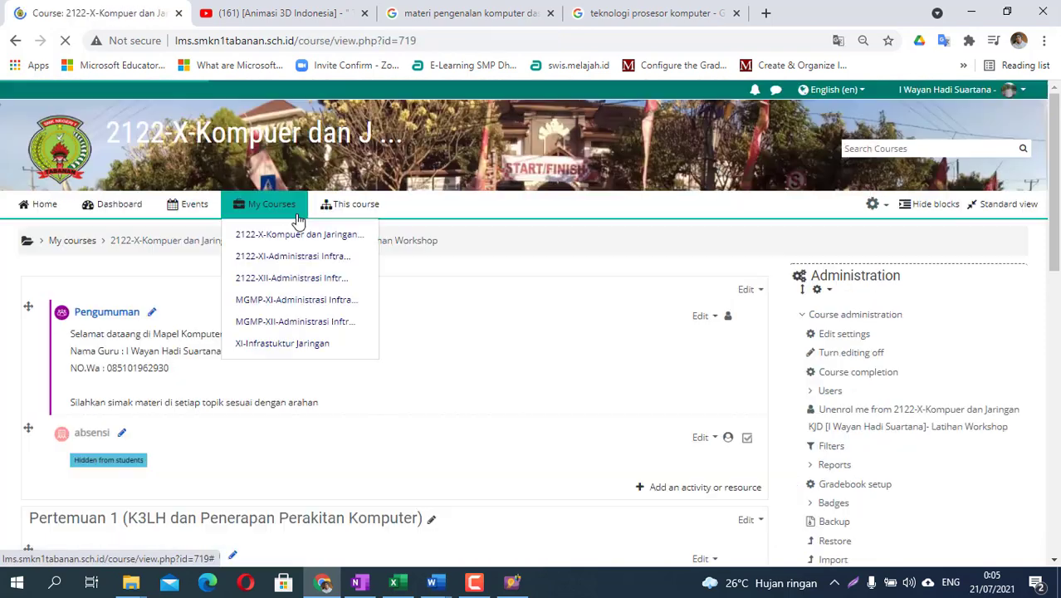
scroll(590, 439, down, 3)
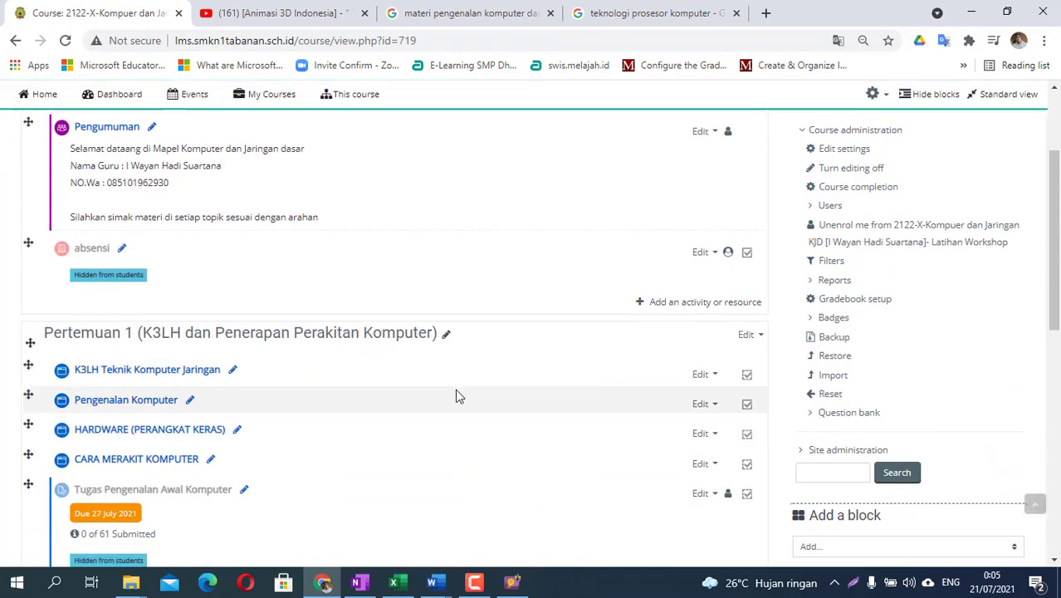
scroll(411, 363, down, 2)
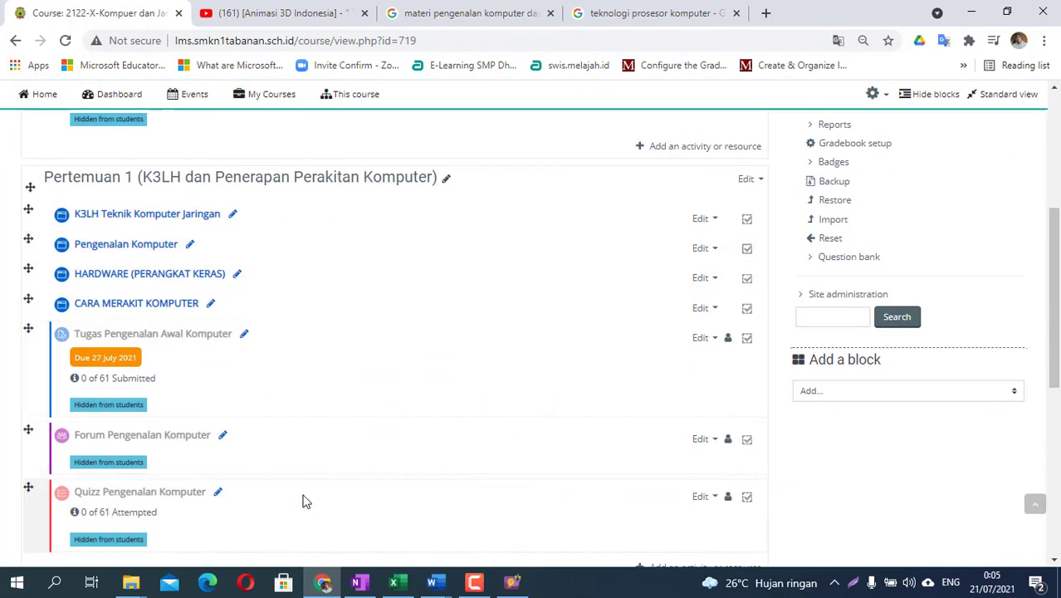
scroll(305, 501, down, 1)
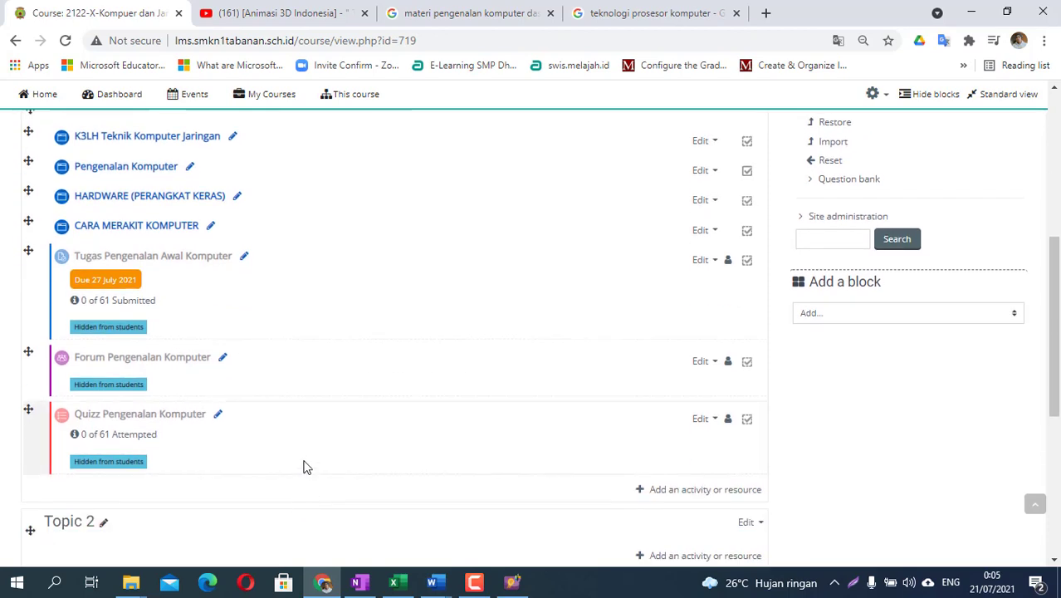
scroll(301, 465, up, 1)
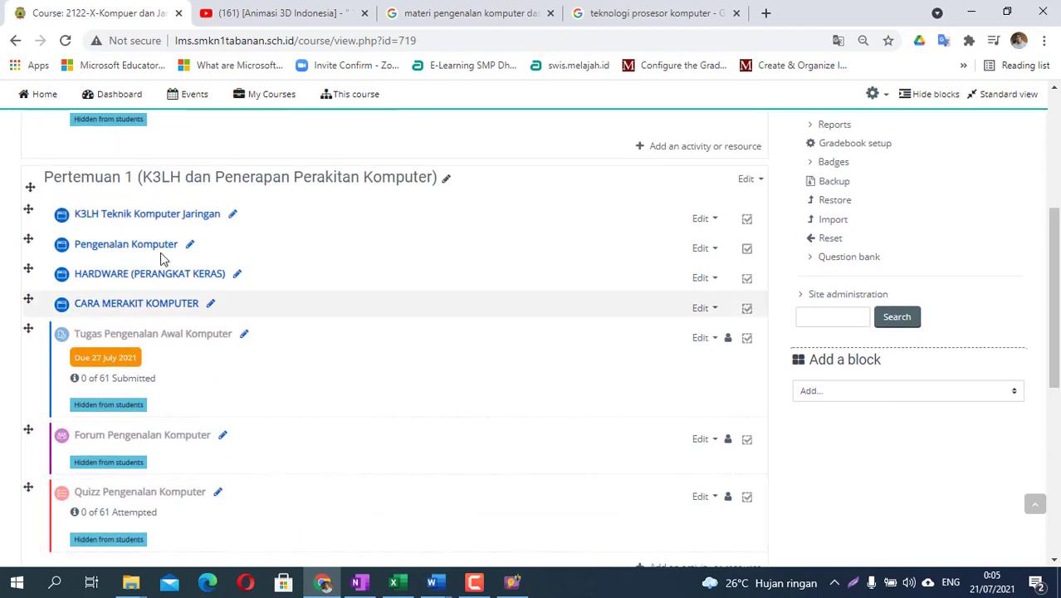
scroll(218, 301, up, 2)
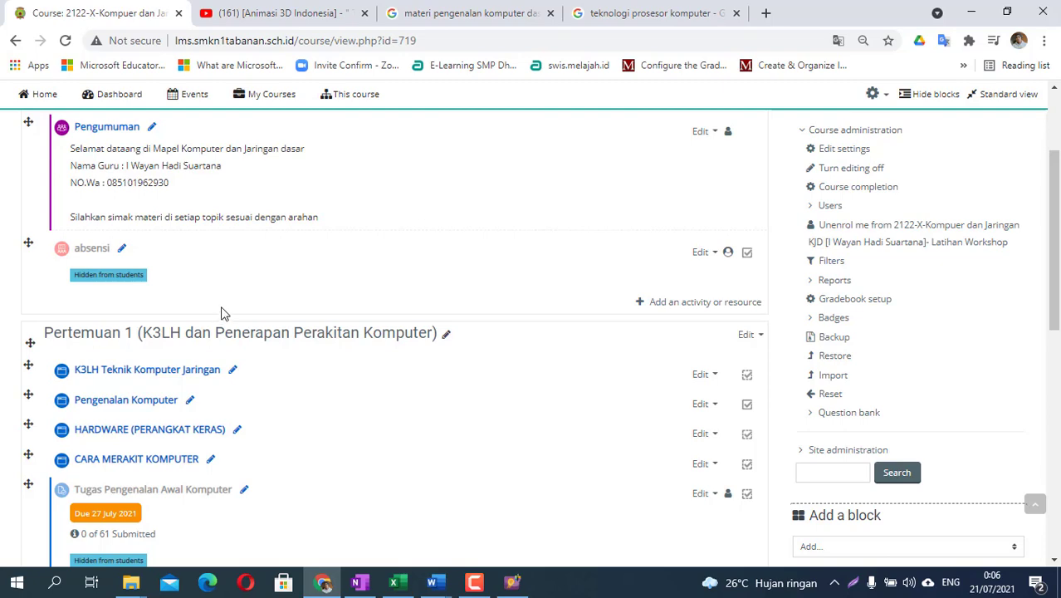
scroll(241, 287, up, 1)
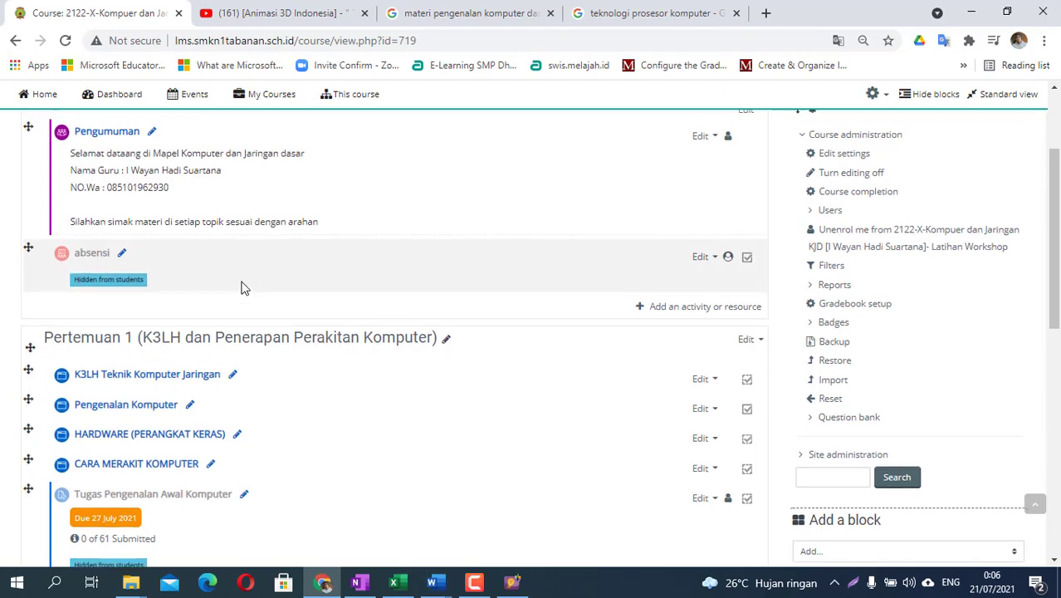
scroll(241, 287, up, 2)
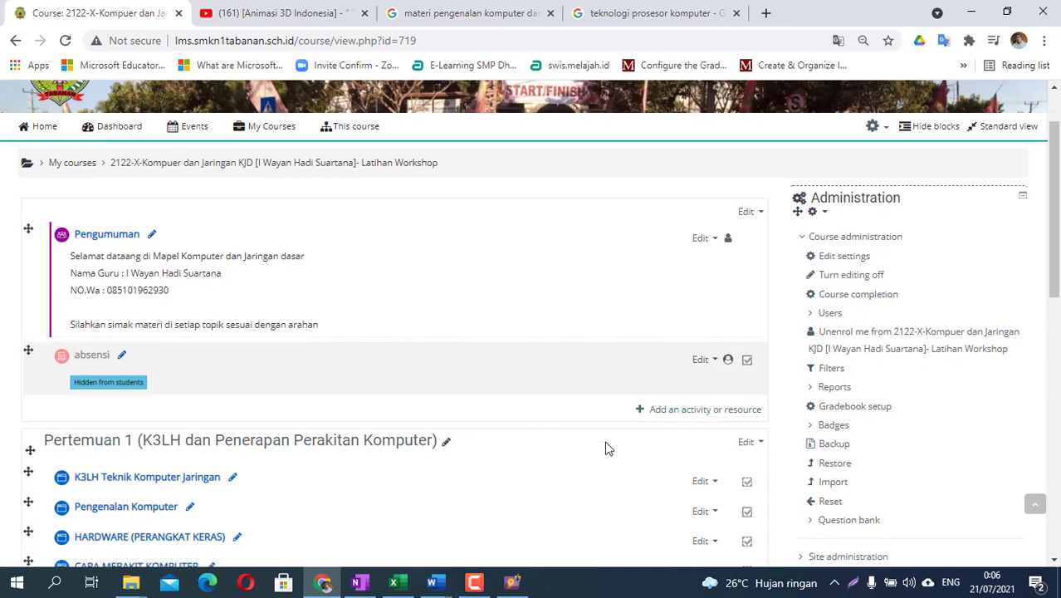
- Add a Google Meet for Moodle activity from the activity chooser, ready to enter the room name
click(688, 411)
scroll(151, 299, down, 4)
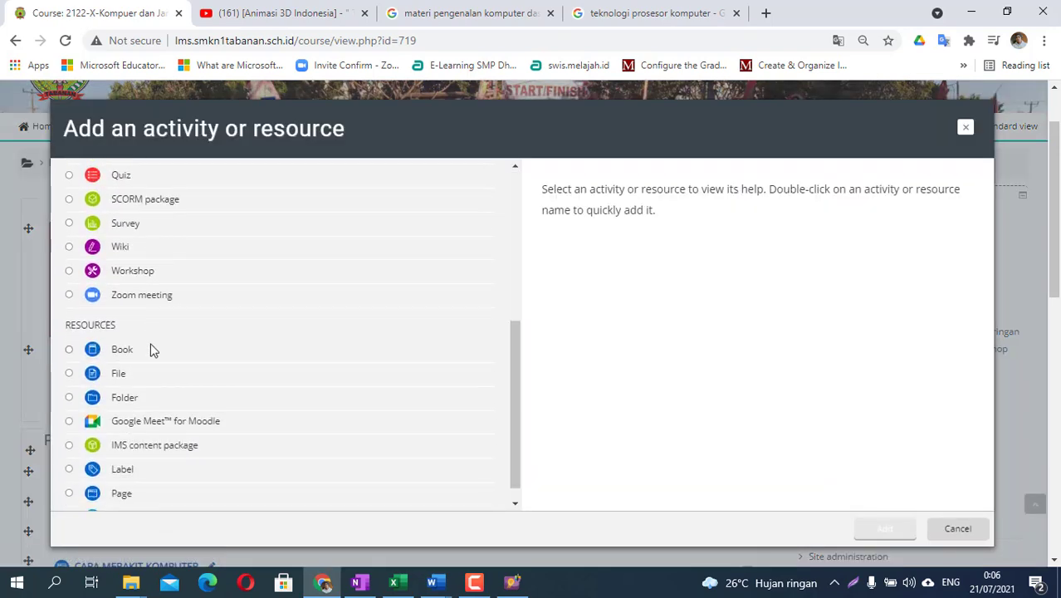
scroll(151, 349, down, 1)
click(162, 407)
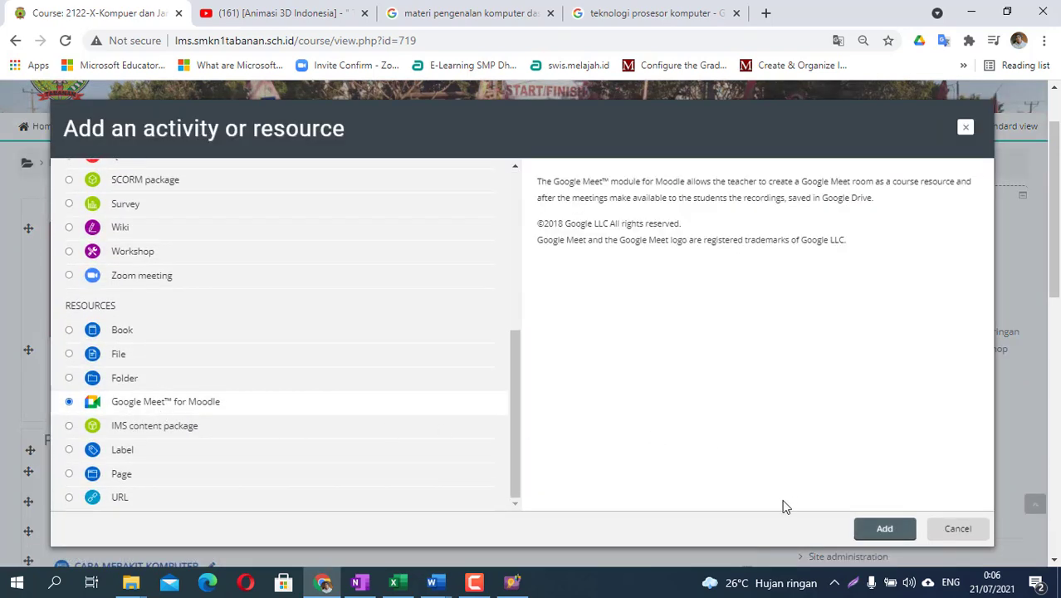
click(885, 529)
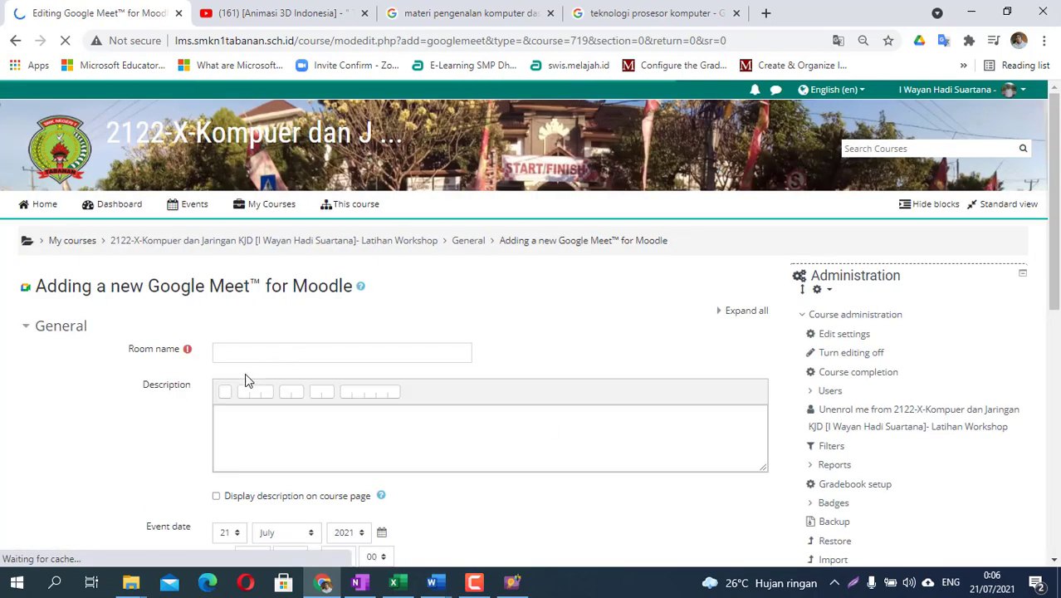
click(248, 355)
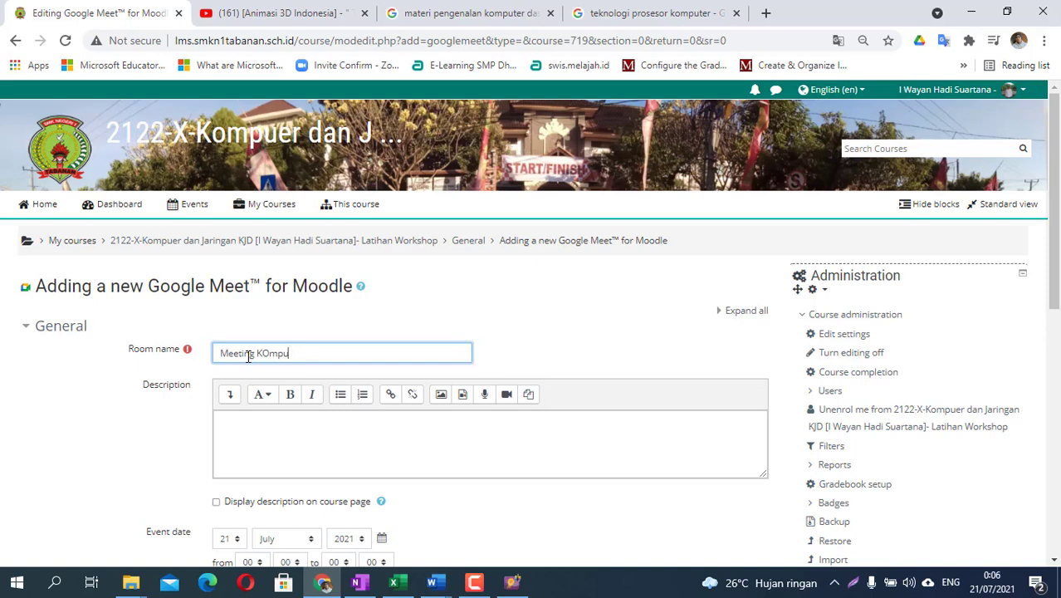
- Finish the room name with 'dan' and set the event day to 22
text(dan Jaringan Dasar)
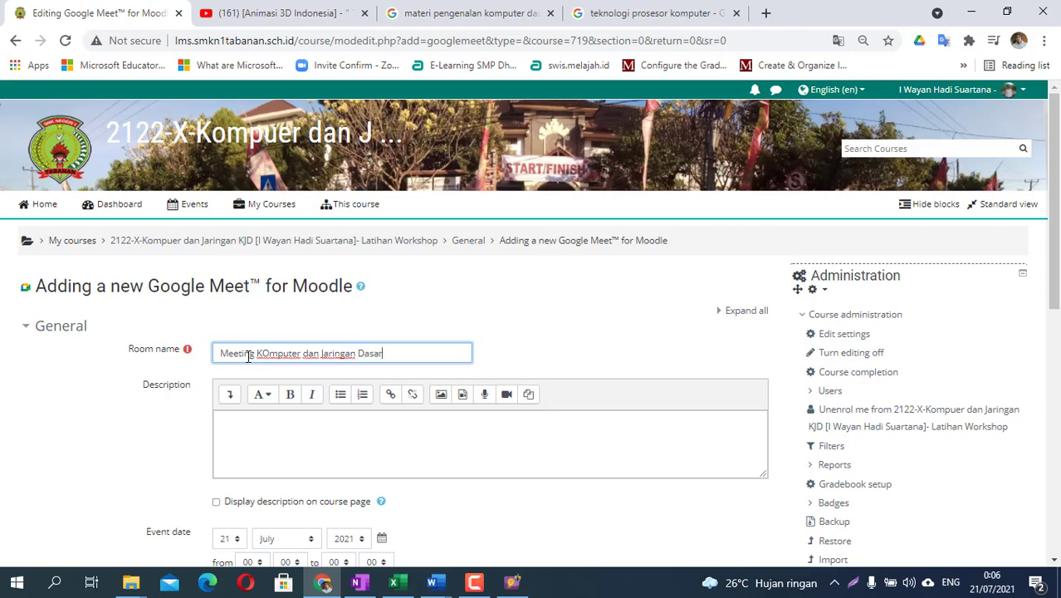
scroll(265, 398, down, 1)
scroll(267, 425, down, 1)
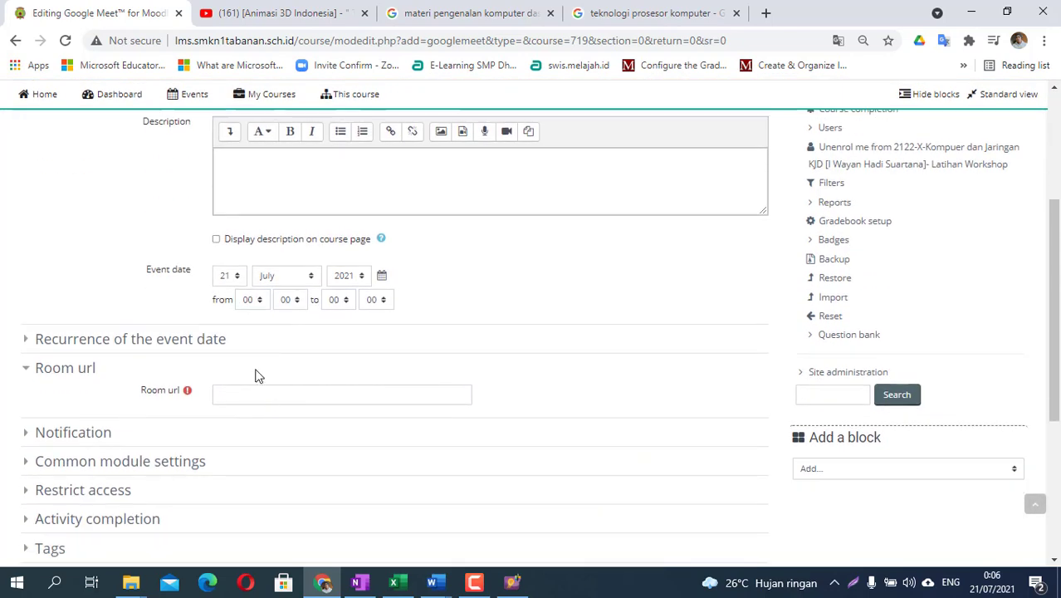
click(229, 277)
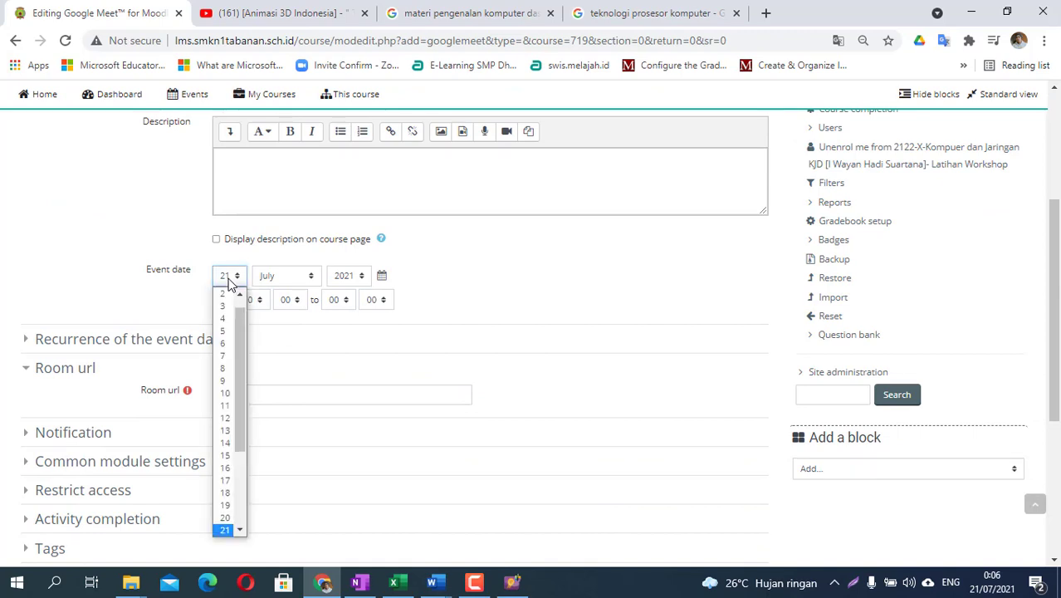
click(239, 530)
click(226, 513)
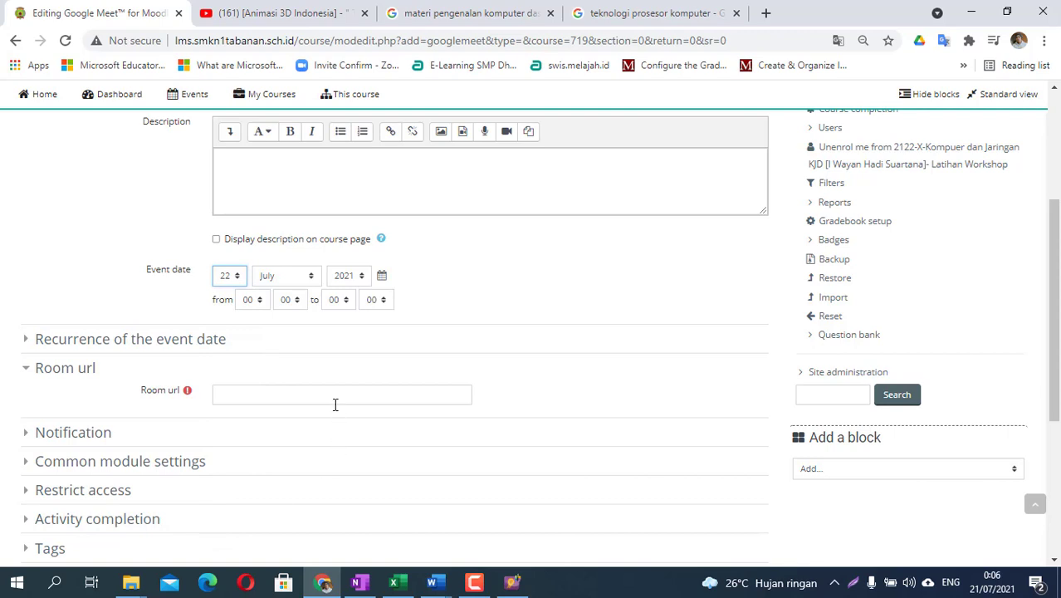
- Set the meeting to run from 07:30 to 11:00
click(250, 301)
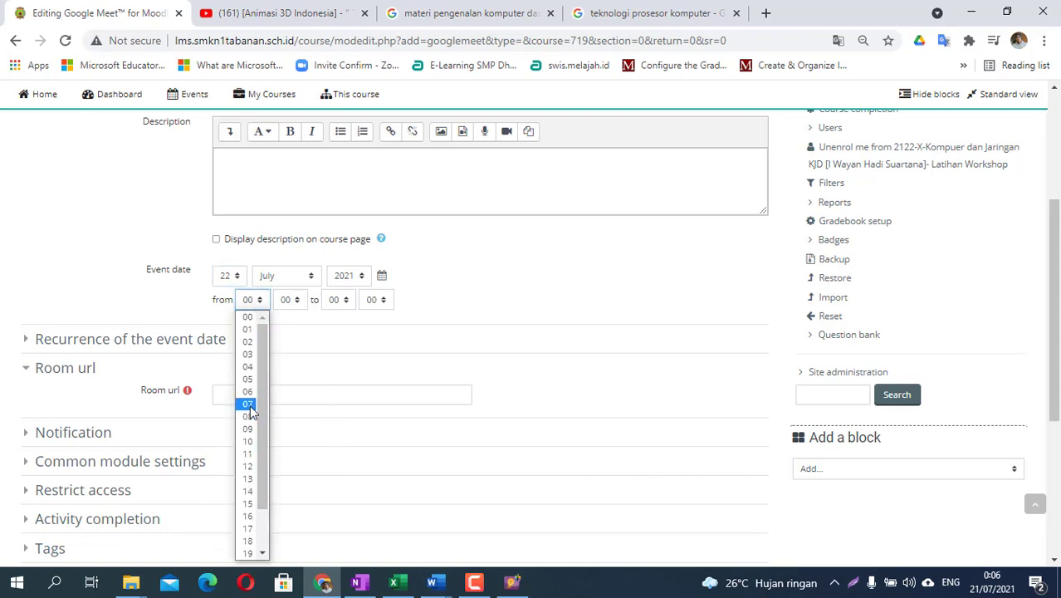
click(253, 404)
click(283, 303)
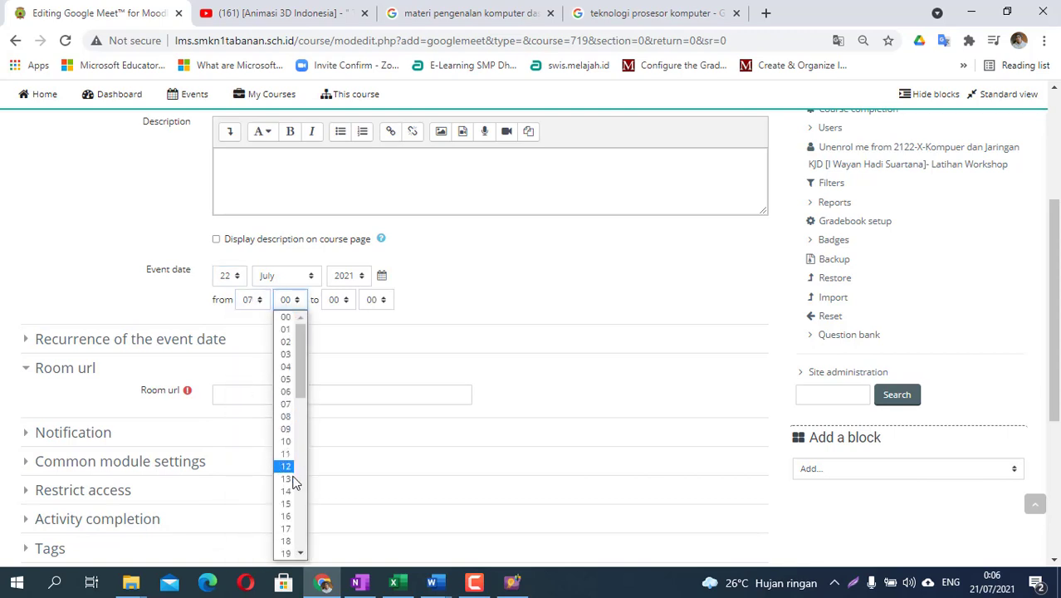
scroll(289, 538, down, 2)
click(286, 536)
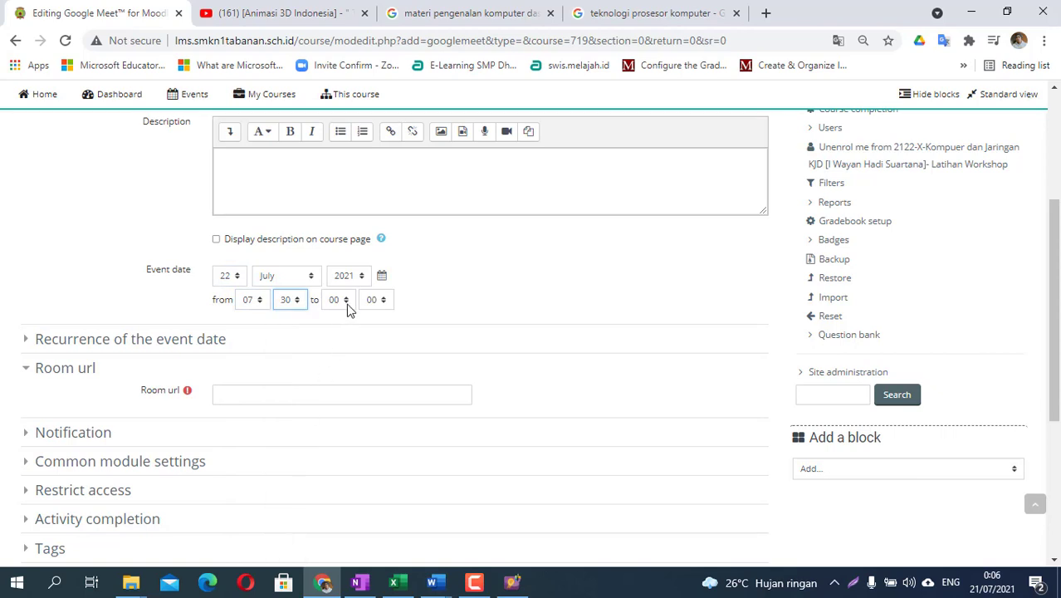
click(336, 301)
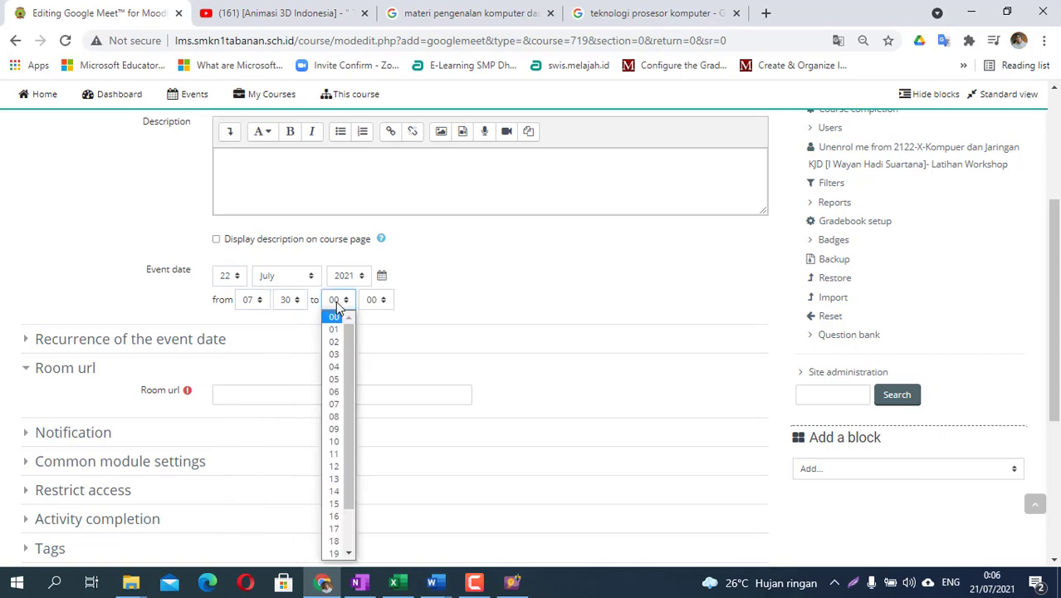
click(339, 454)
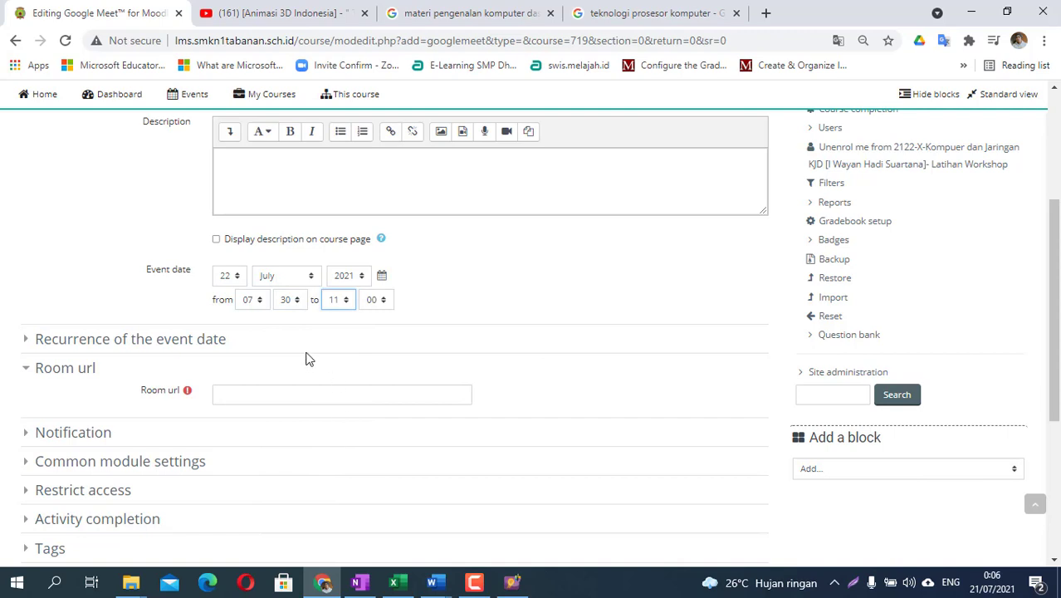
click(230, 396)
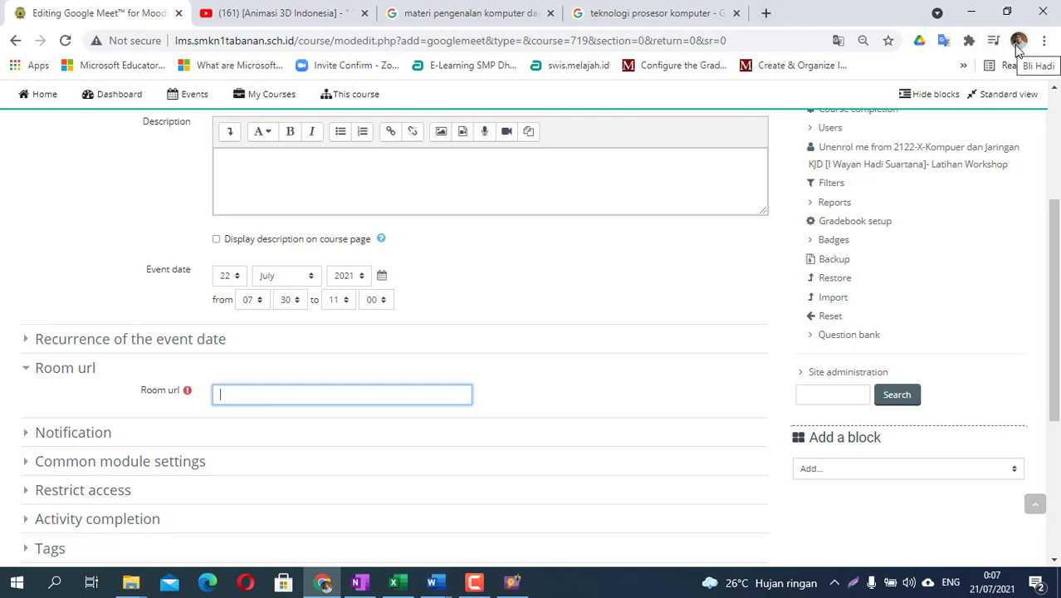
- Open google.com in a new tab and check which Google account is signed in
click(765, 13)
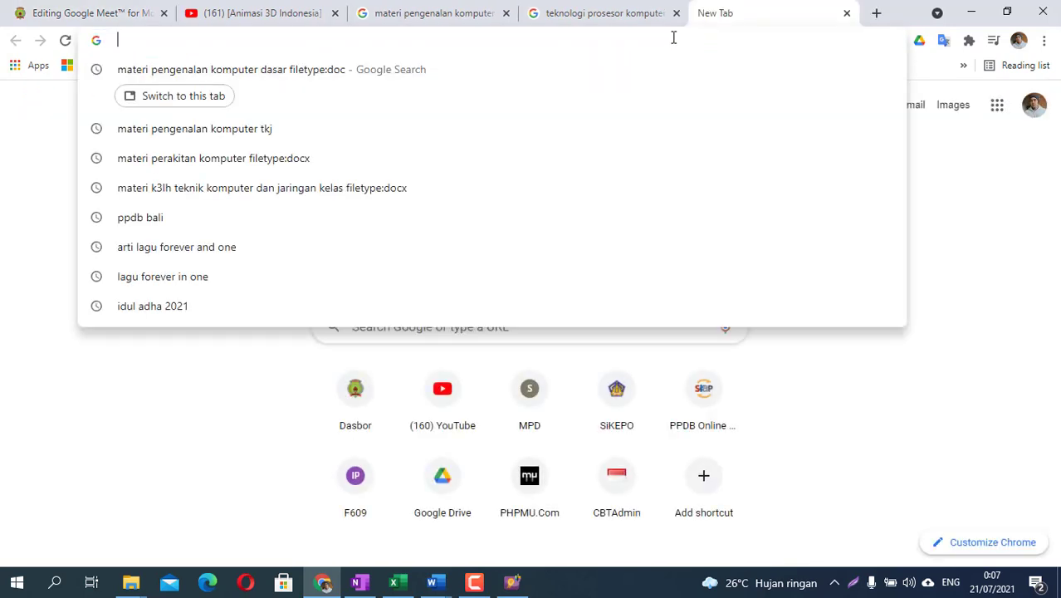
text(google.com)
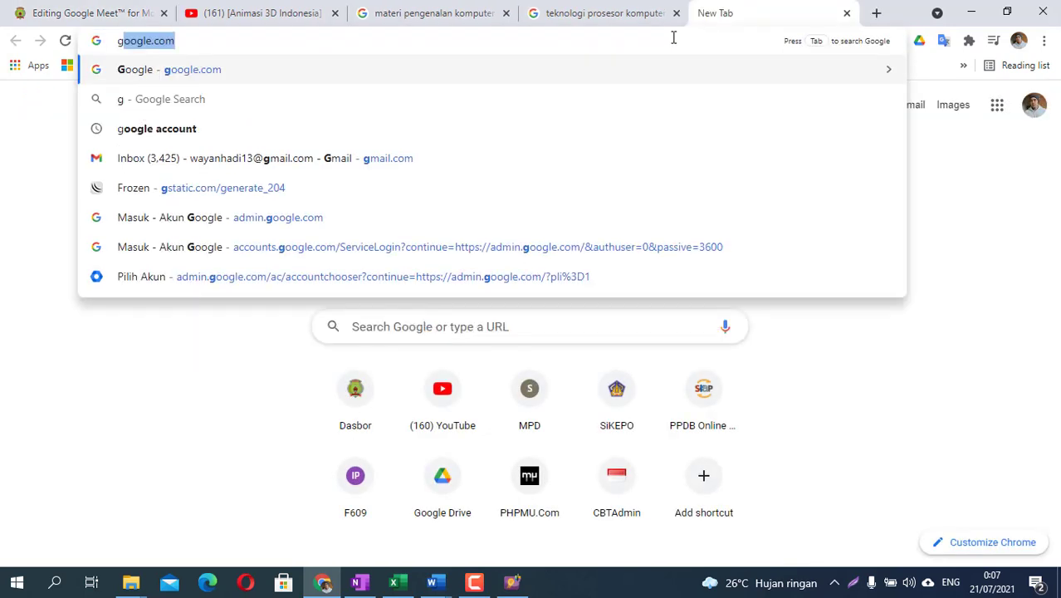
key(Return)
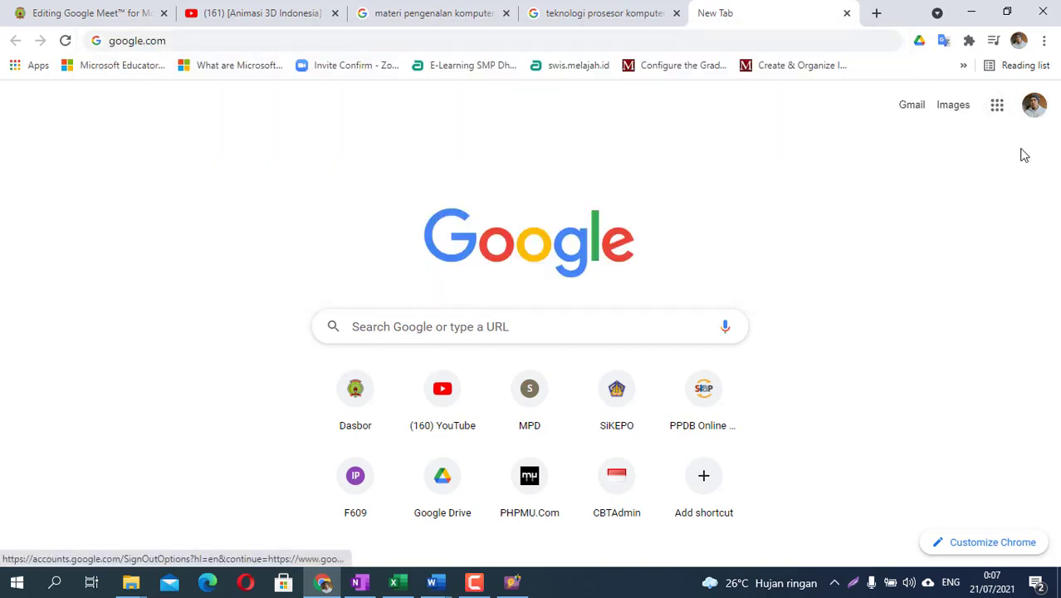
click(1034, 106)
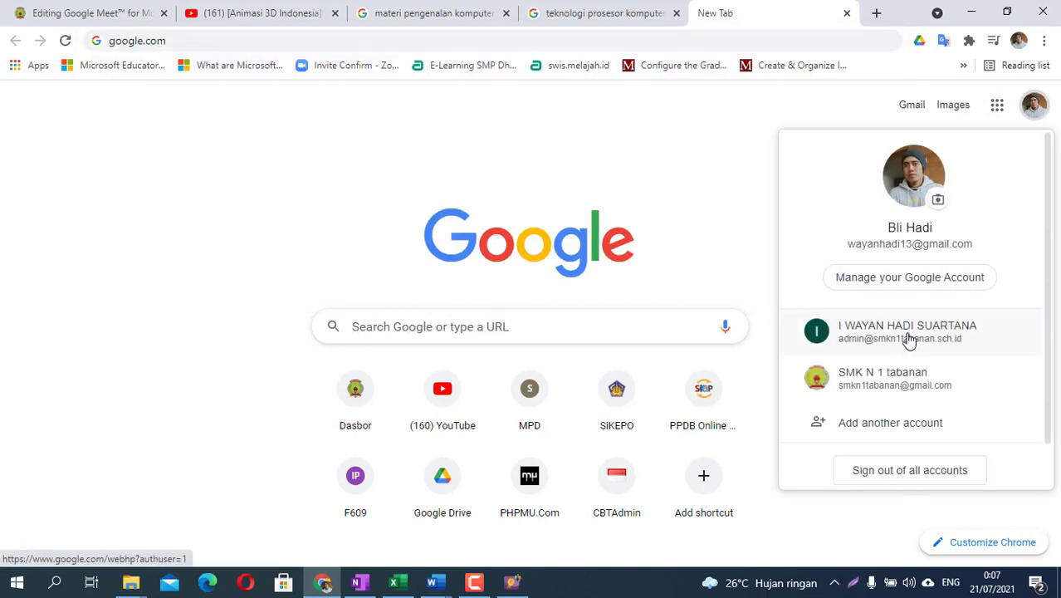
scroll(915, 407, down, 1)
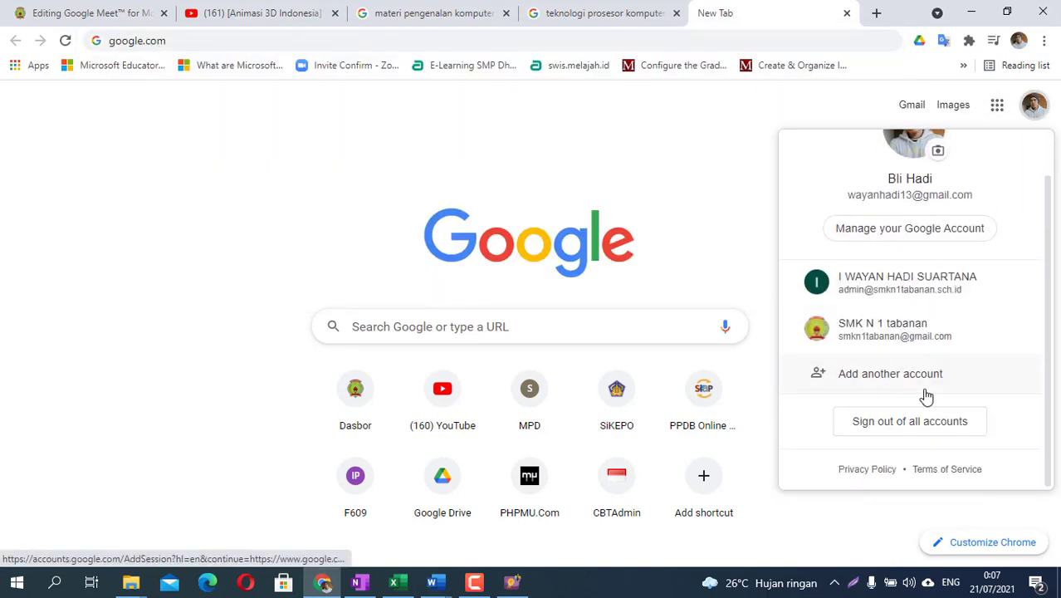
scroll(922, 357, up, 1)
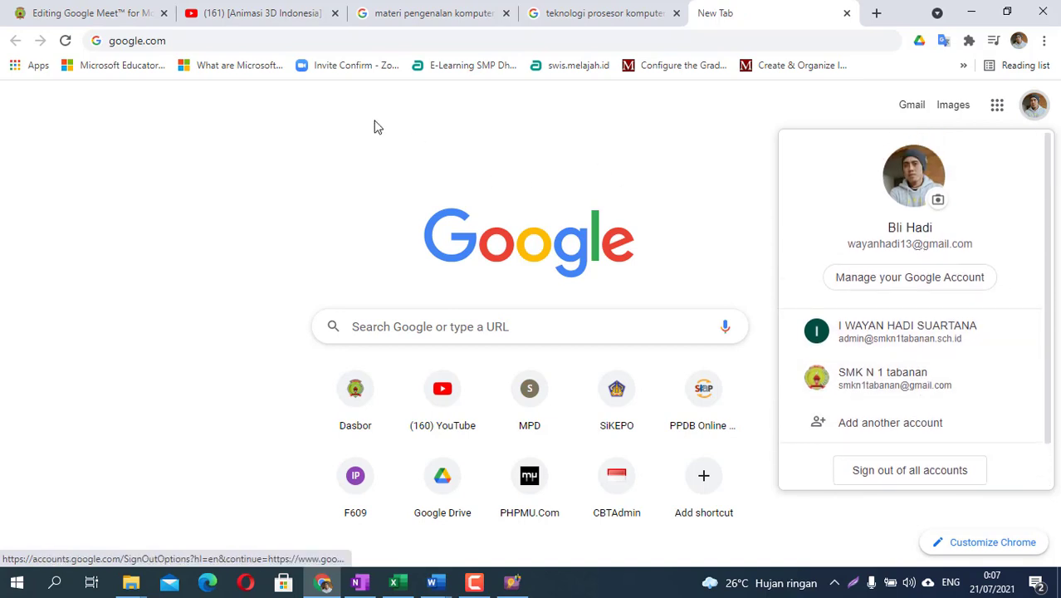
- Open the saved Google Meet room from the address suggestions and copy its link
click(181, 39)
text(meet)
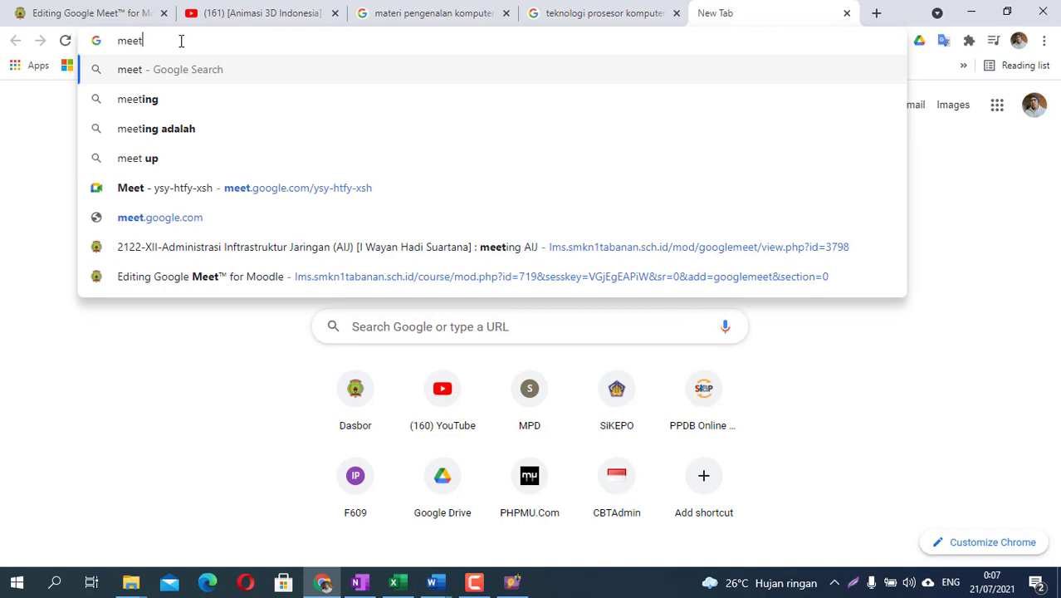
key(Down)
key(Down)
key(Down)
key(Down)
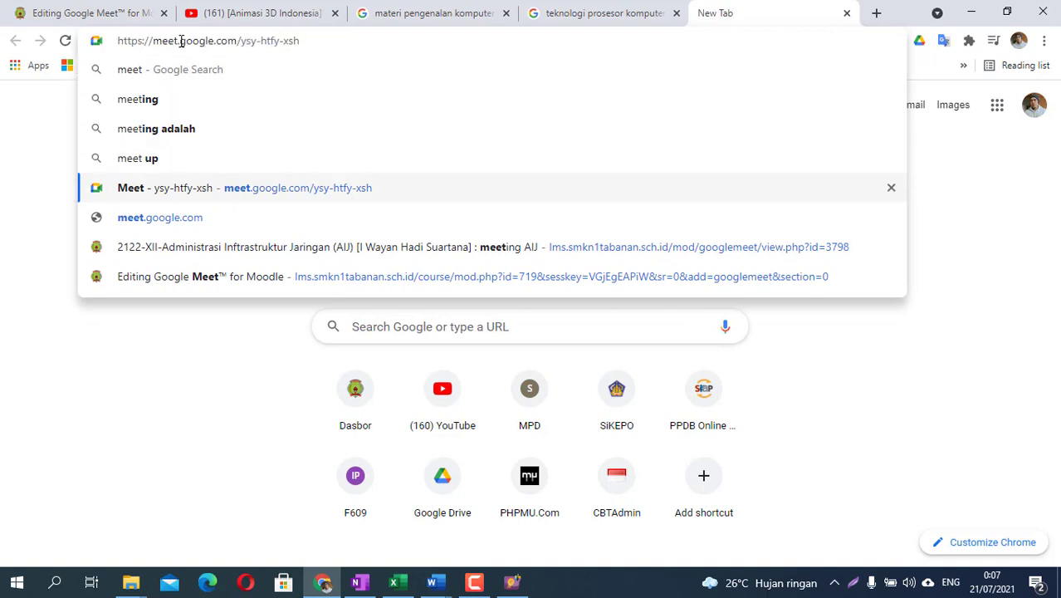
click(319, 193)
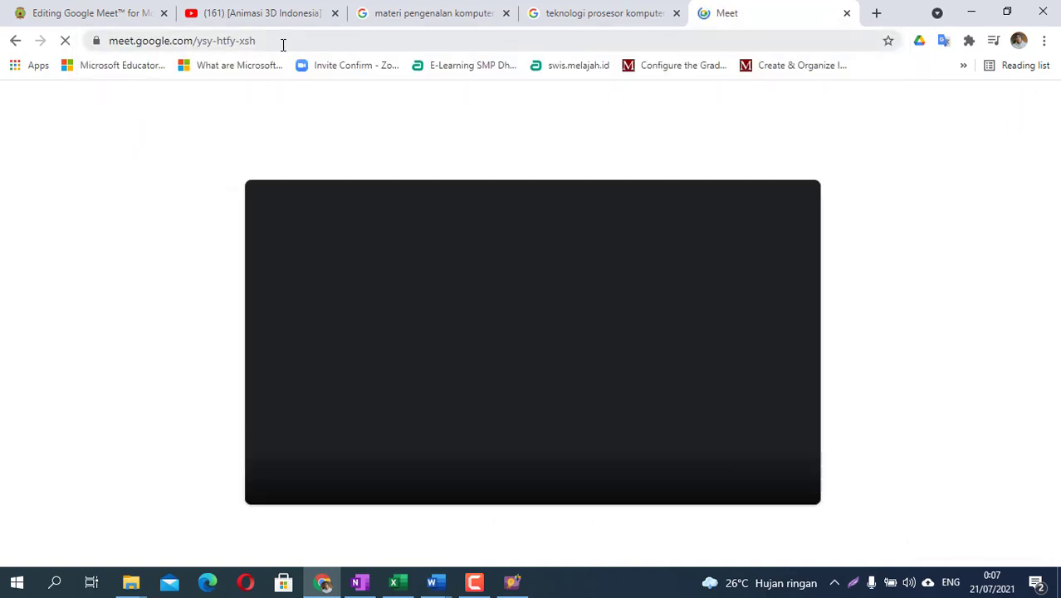
click(202, 40)
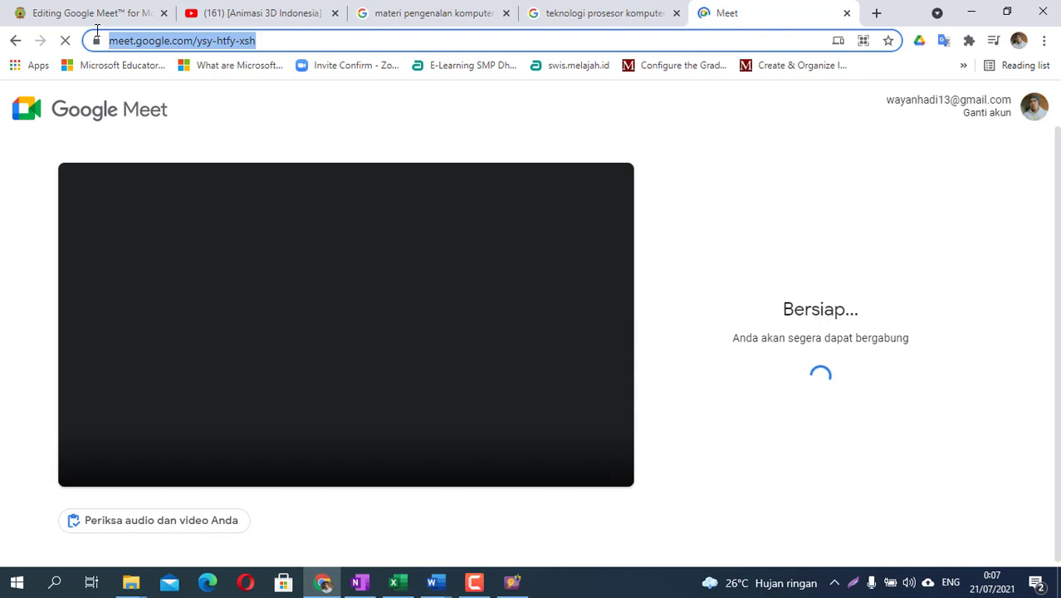
right_click(167, 44)
click(236, 150)
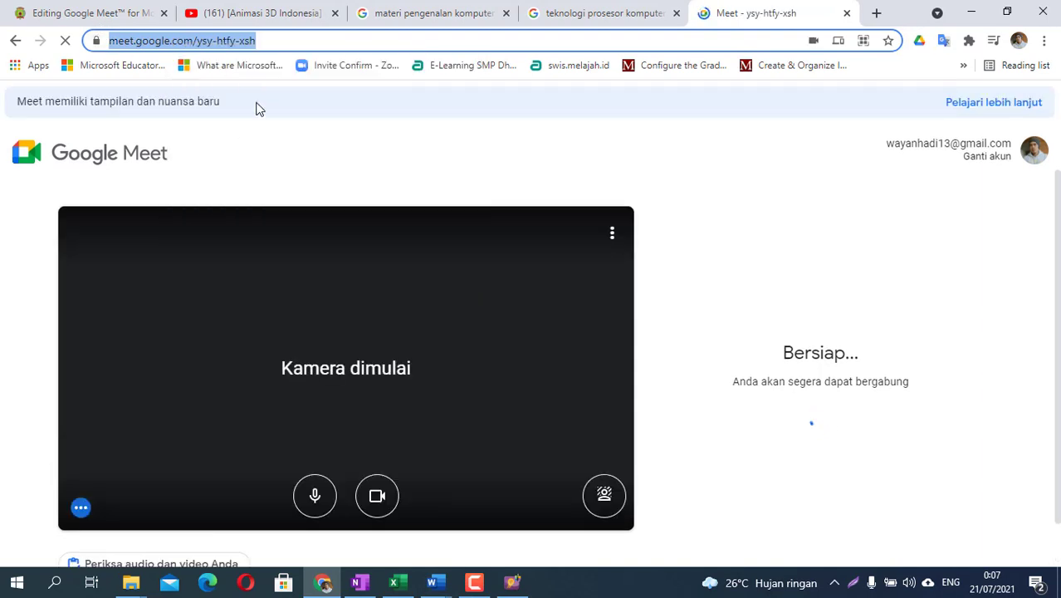
- Paste the copied Meet link as the Room url and save 'Meeting KOmputer dan Jaringan Dasar'
click(66, 15)
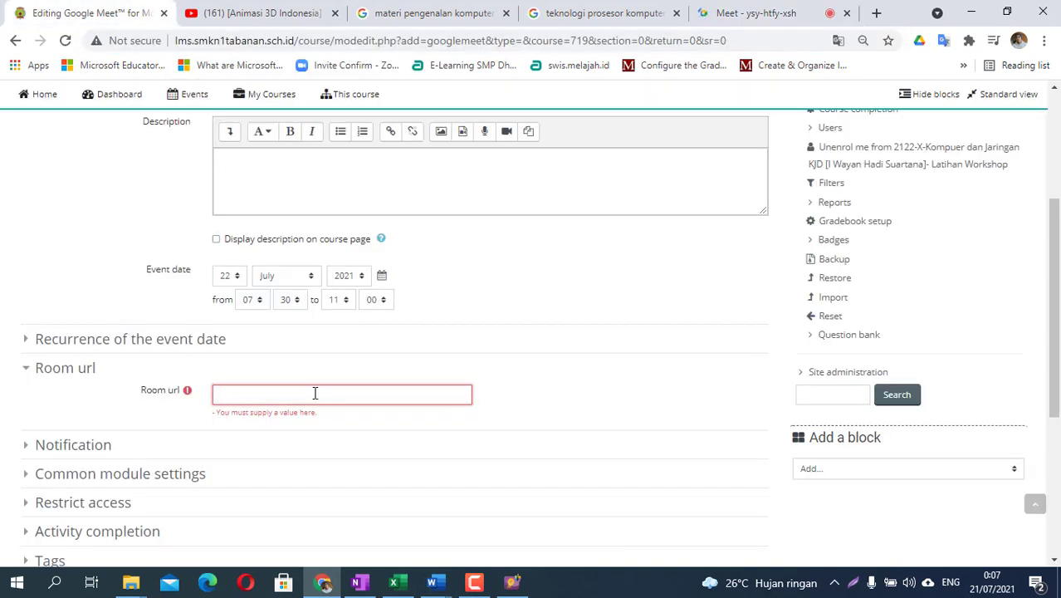
right_click(315, 393)
click(355, 268)
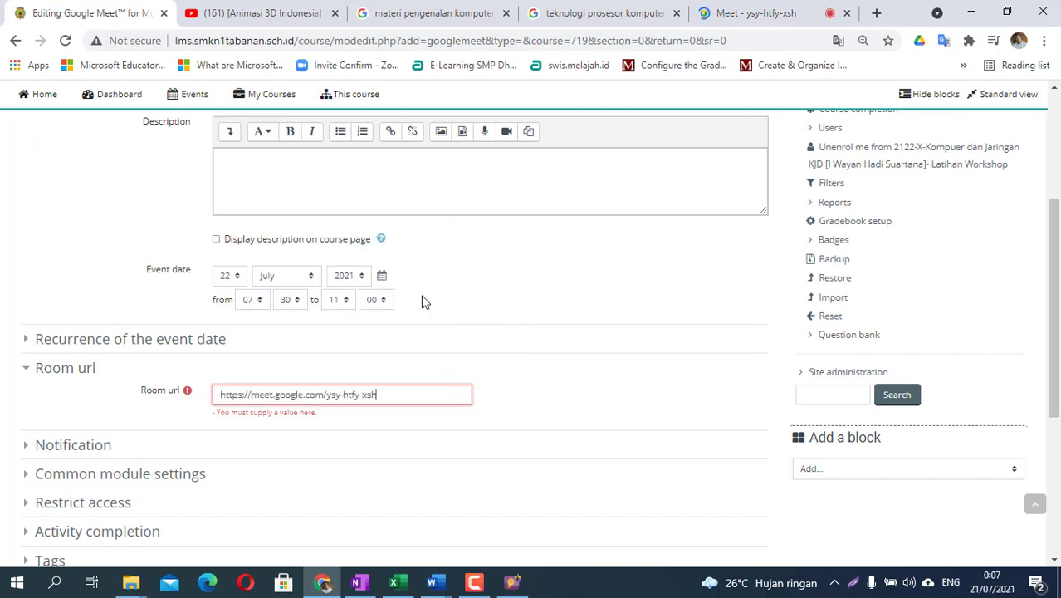
scroll(469, 392, down, 3)
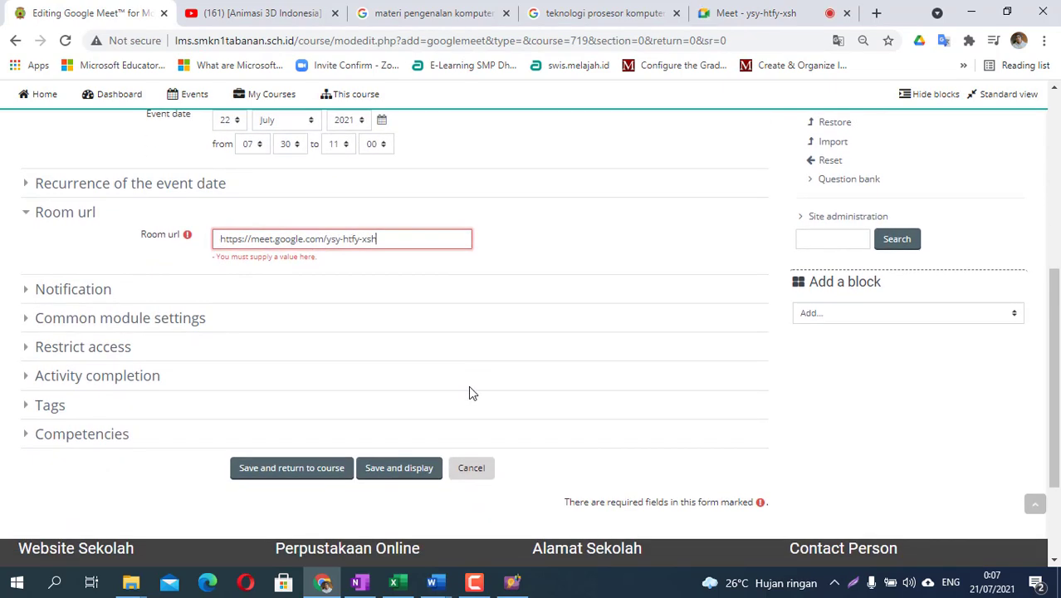
click(29, 381)
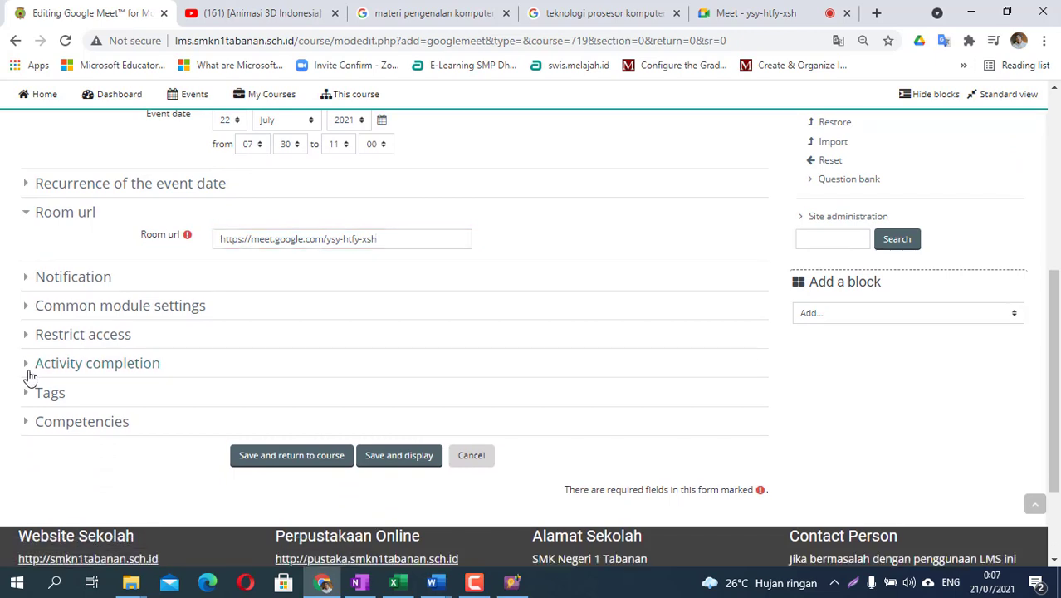
click(26, 368)
click(27, 368)
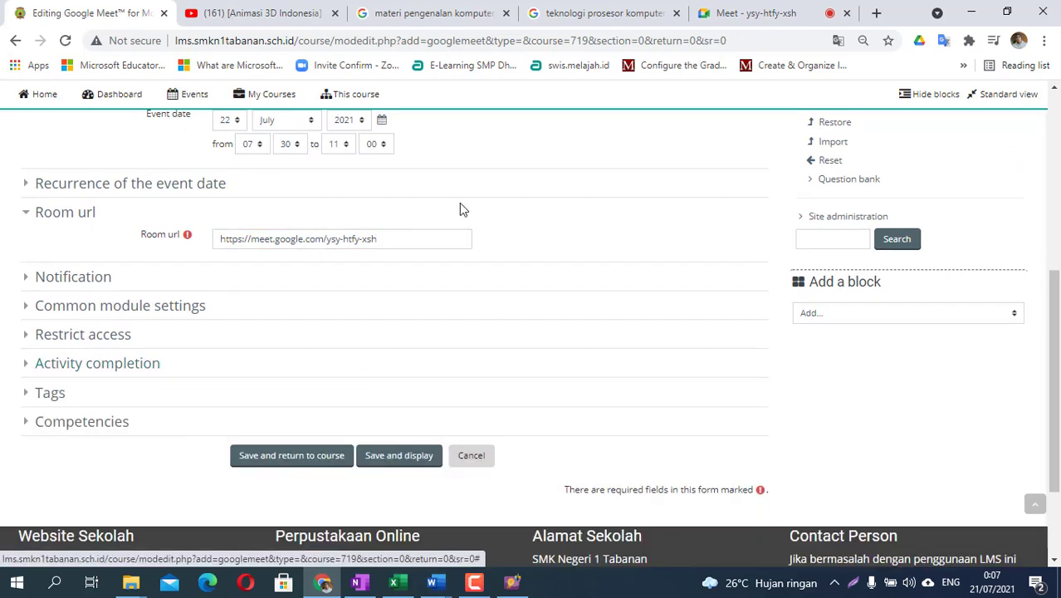
click(298, 457)
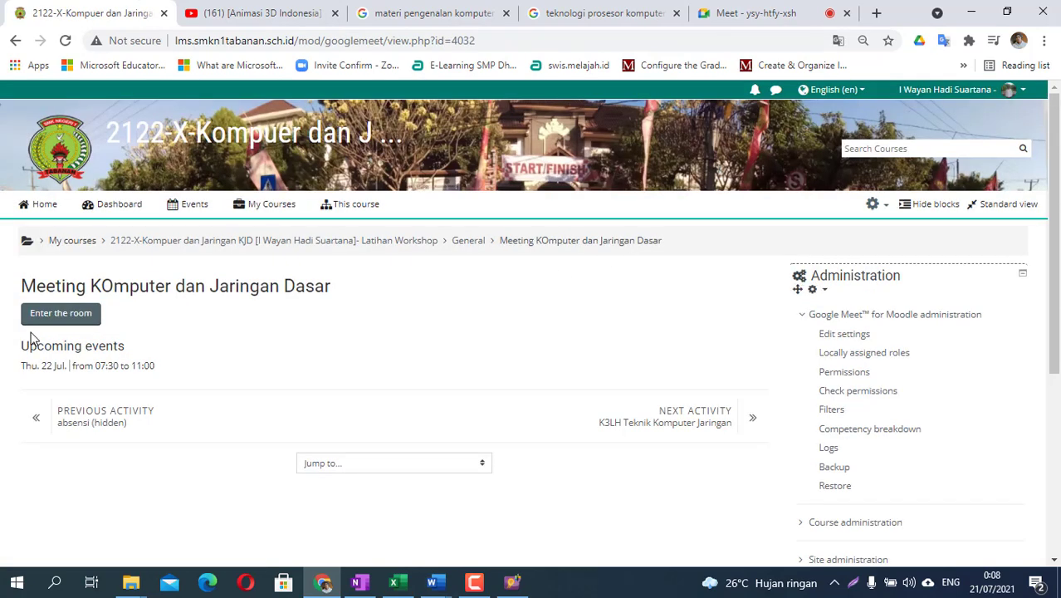
- Test the activity's Enter the room link, close the Meet tab, and return to the course page
click(65, 316)
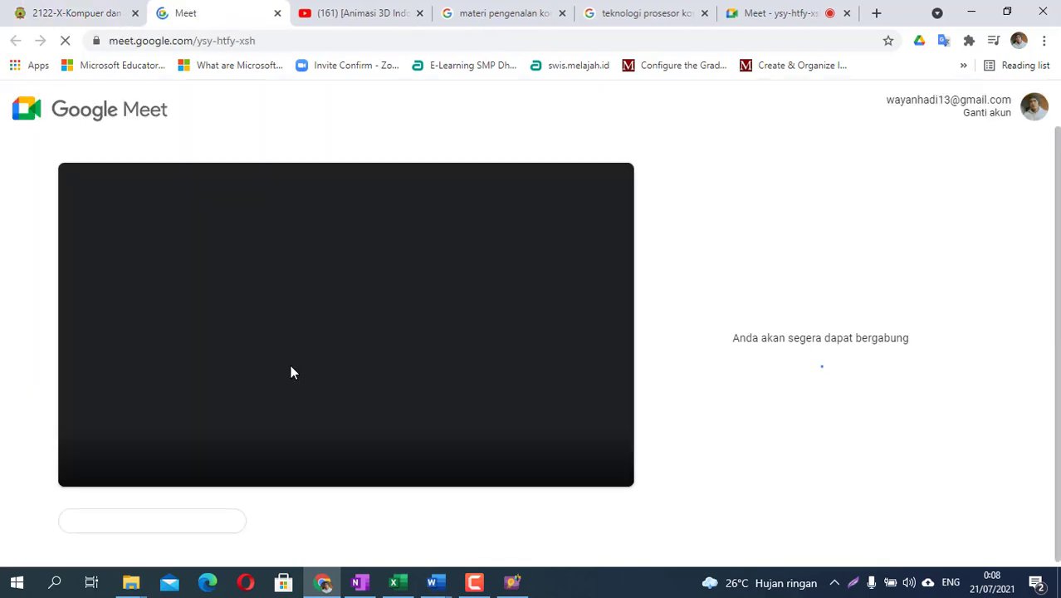
click(278, 15)
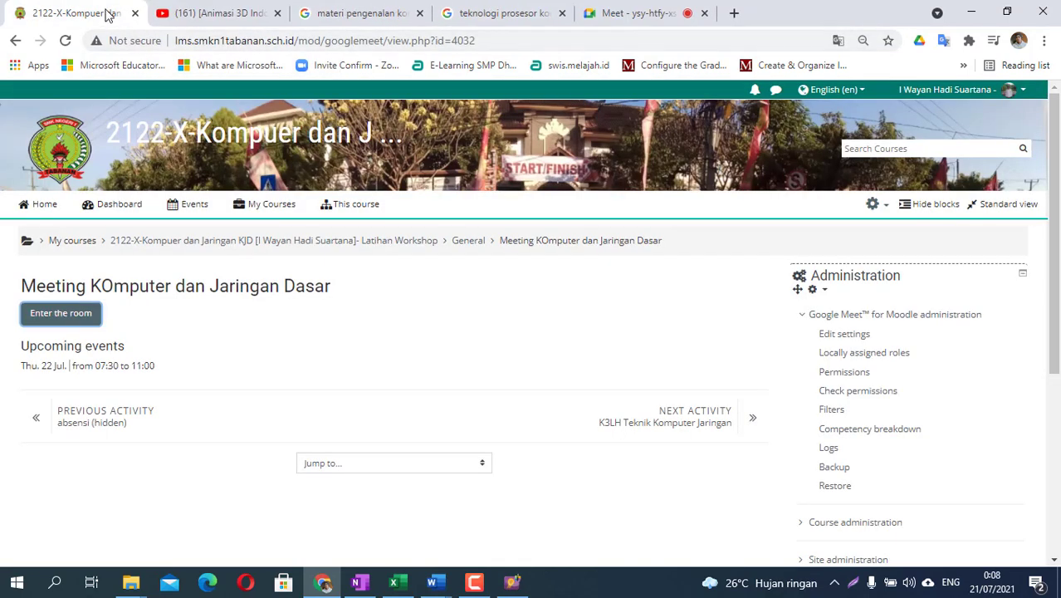
click(237, 242)
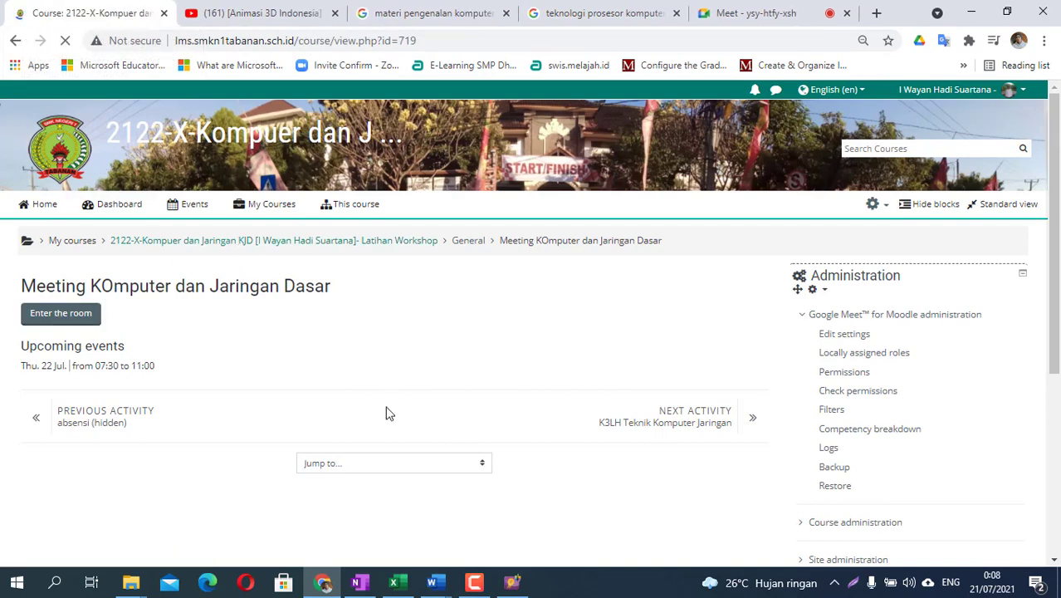
scroll(381, 427, down, 2)
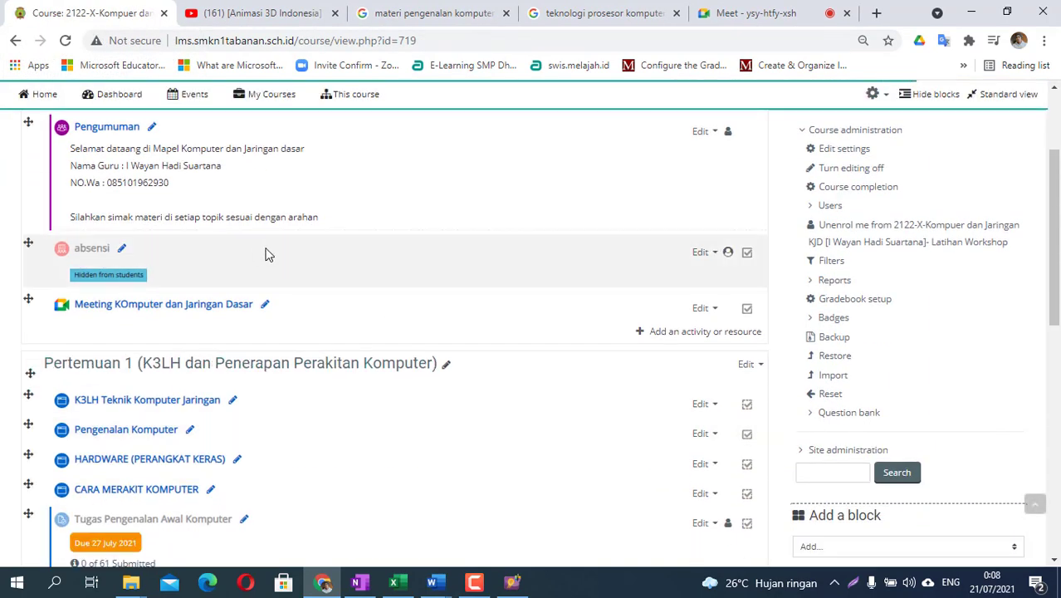
scroll(204, 308, up, 1)
scroll(216, 312, down, 2)
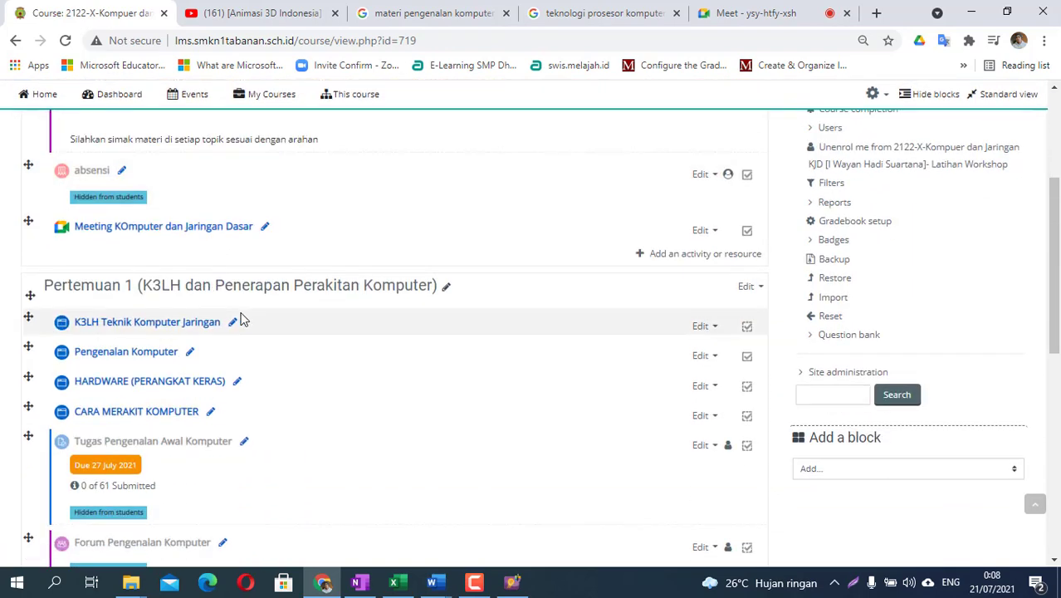
scroll(241, 320, up, 1)
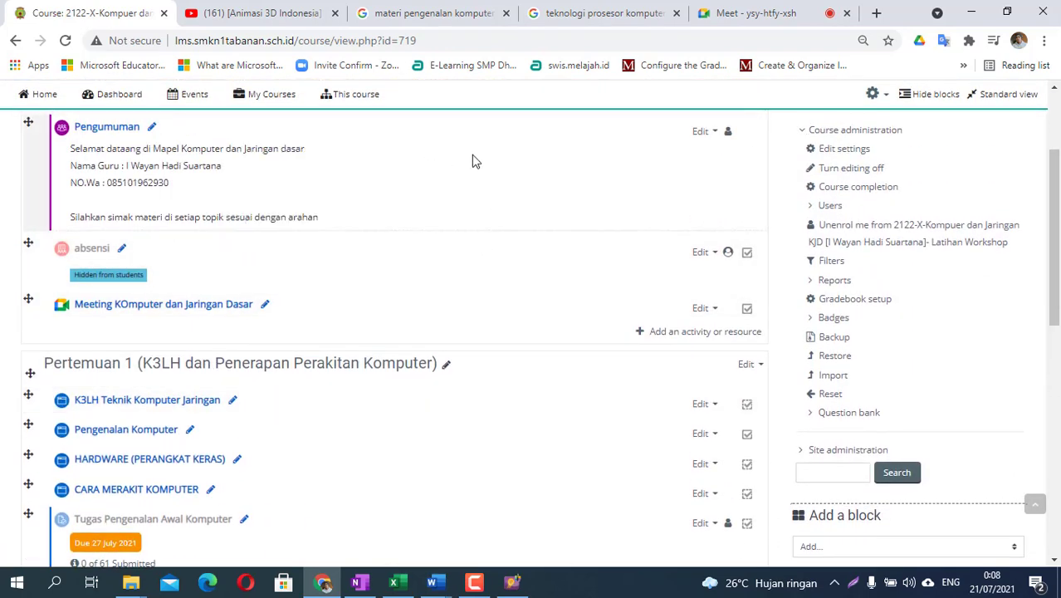
scroll(396, 289, up, 1)
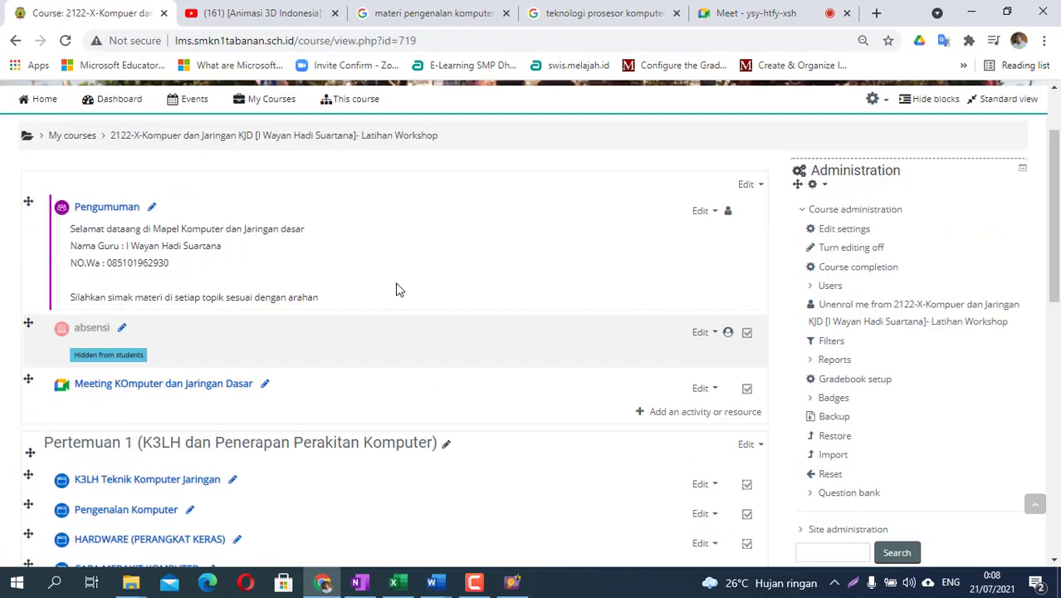
scroll(396, 289, up, 1)
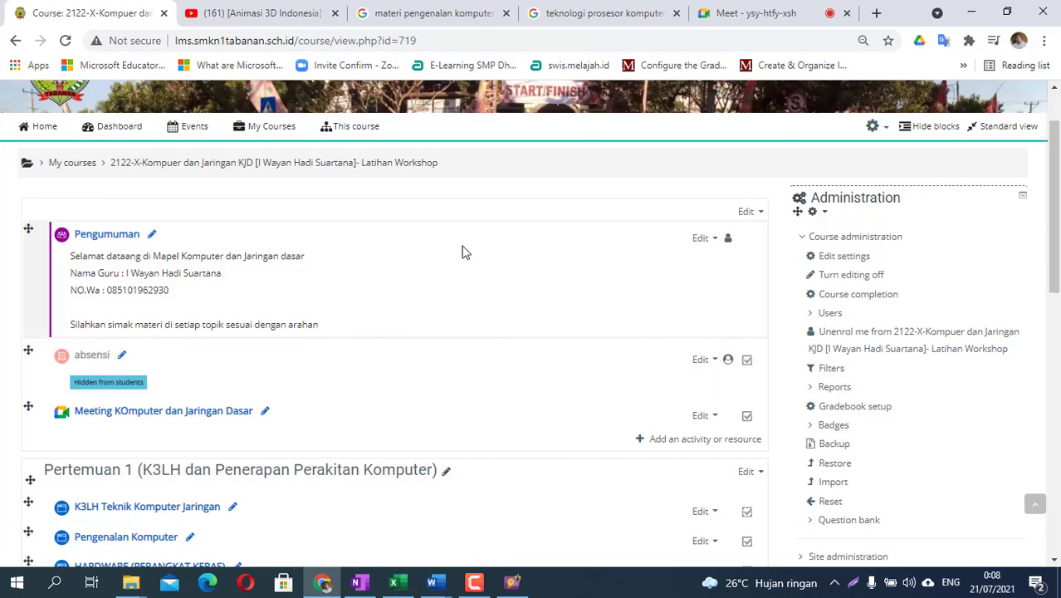
scroll(308, 437, down, 2)
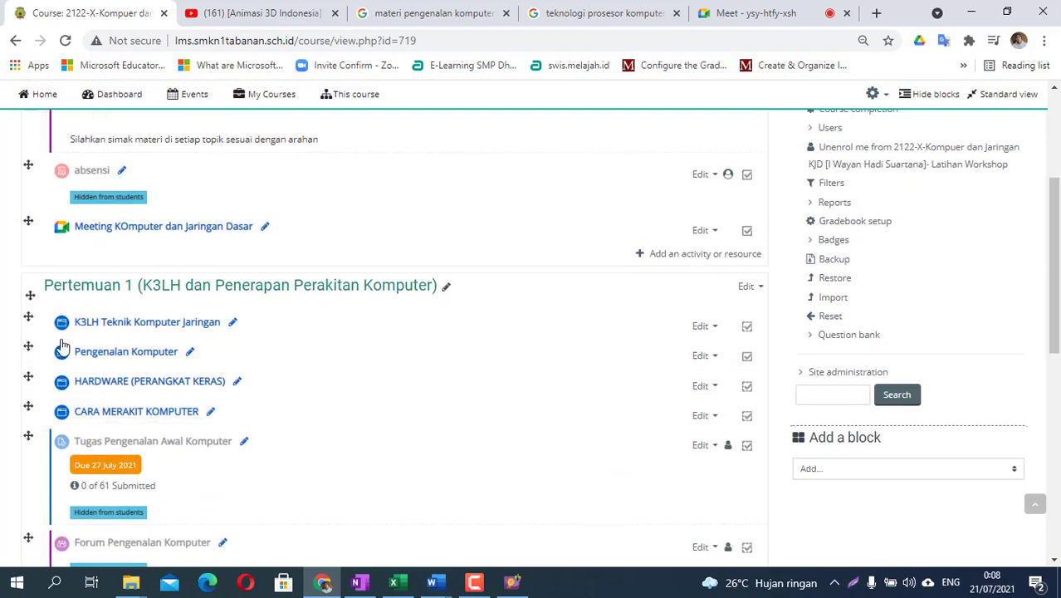
scroll(266, 311, down, 1)
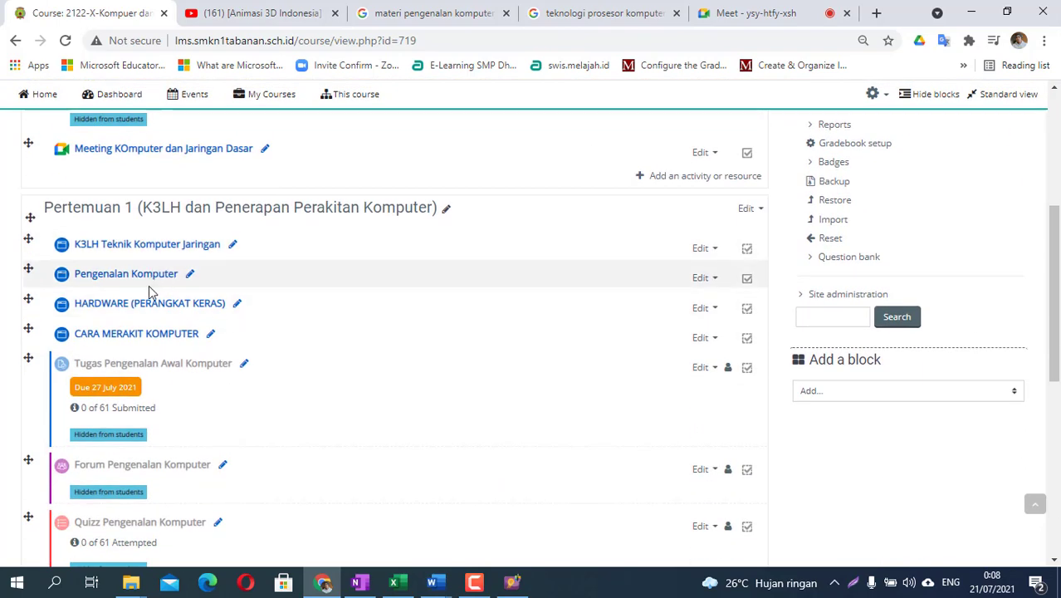
scroll(147, 348, down, 2)
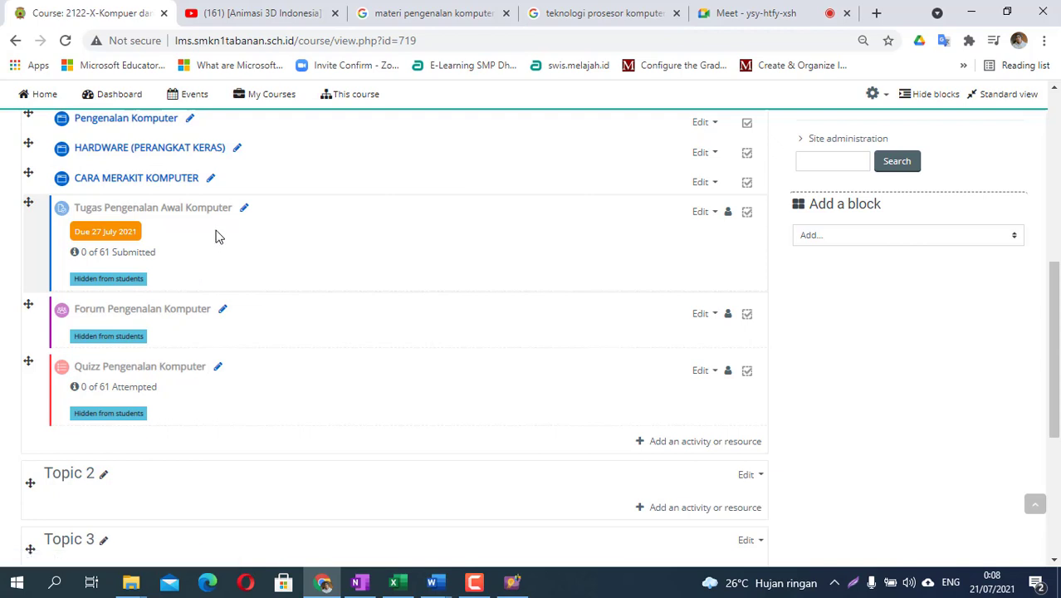
scroll(216, 235, up, 1)
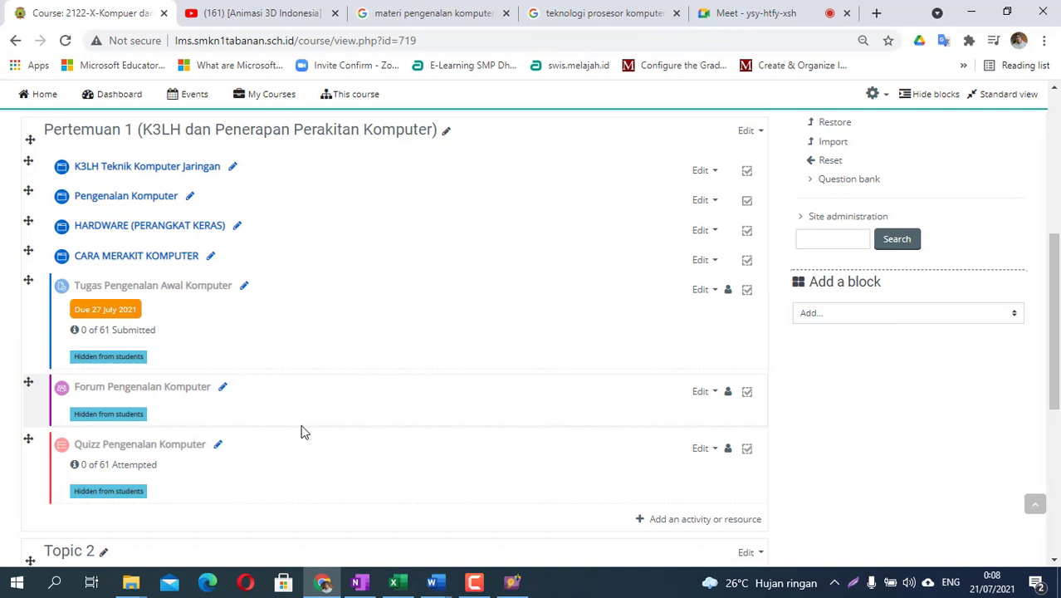
scroll(303, 414, down, 2)
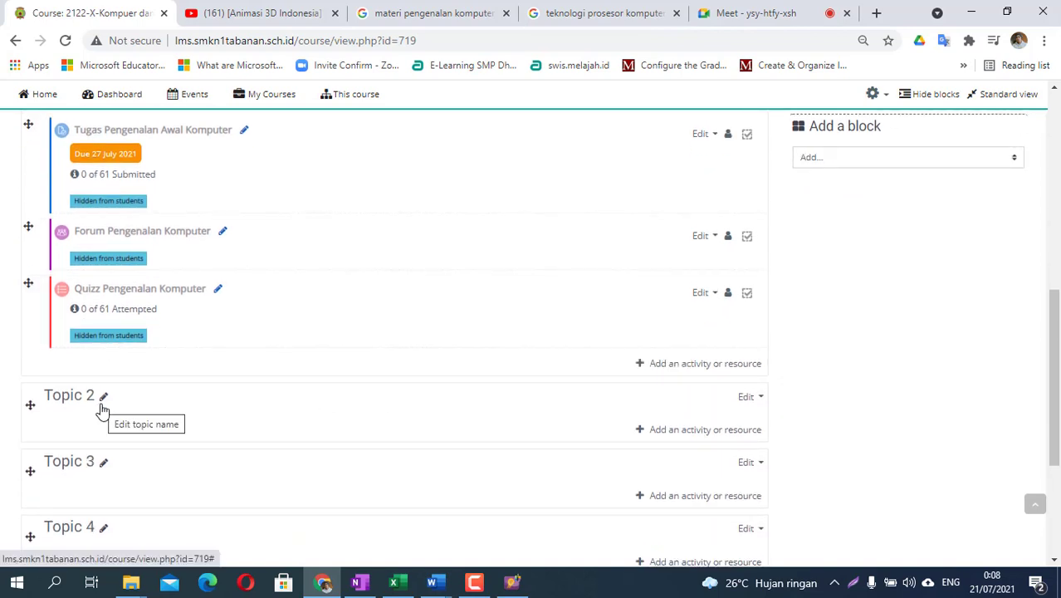
scroll(102, 409, up, 2)
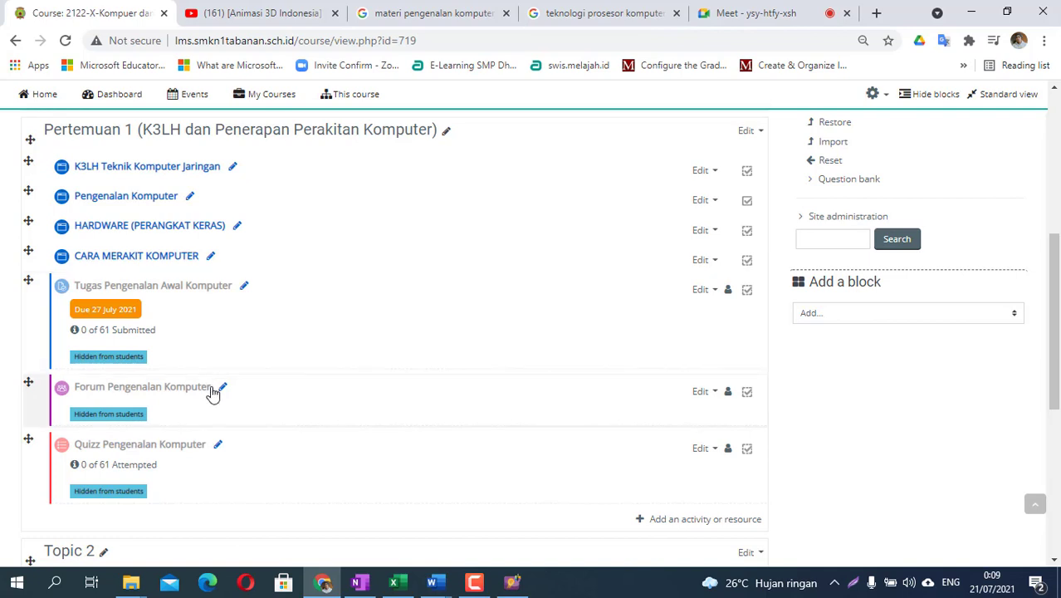
scroll(211, 390, down, 1)
scroll(195, 425, down, 2)
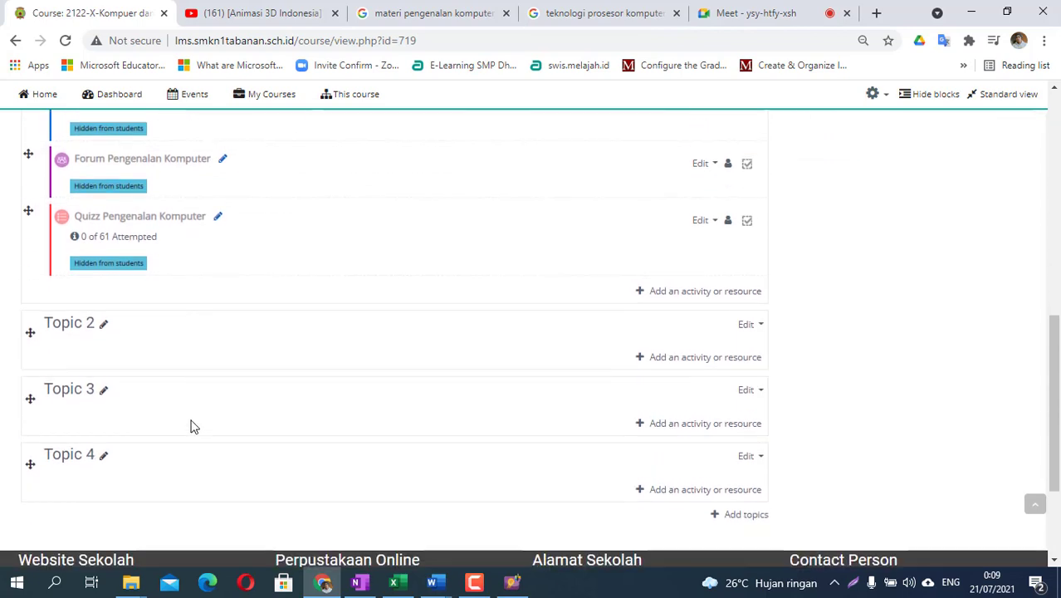
- Hide Topic 2, Topic 3 and Topic 4 from students, then confirm Topic 4 is hidden
click(750, 321)
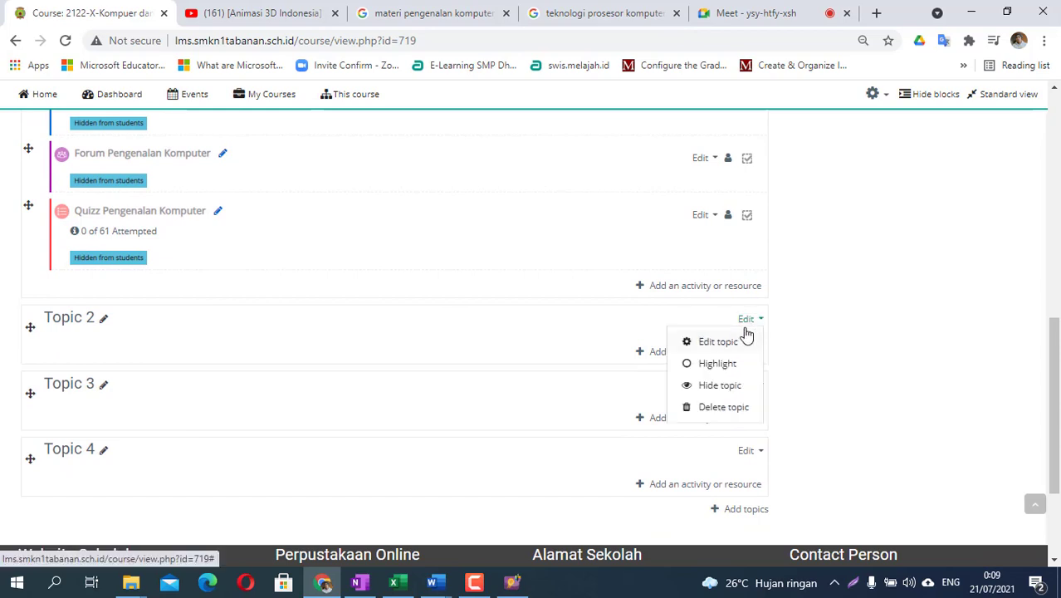
click(717, 388)
click(750, 423)
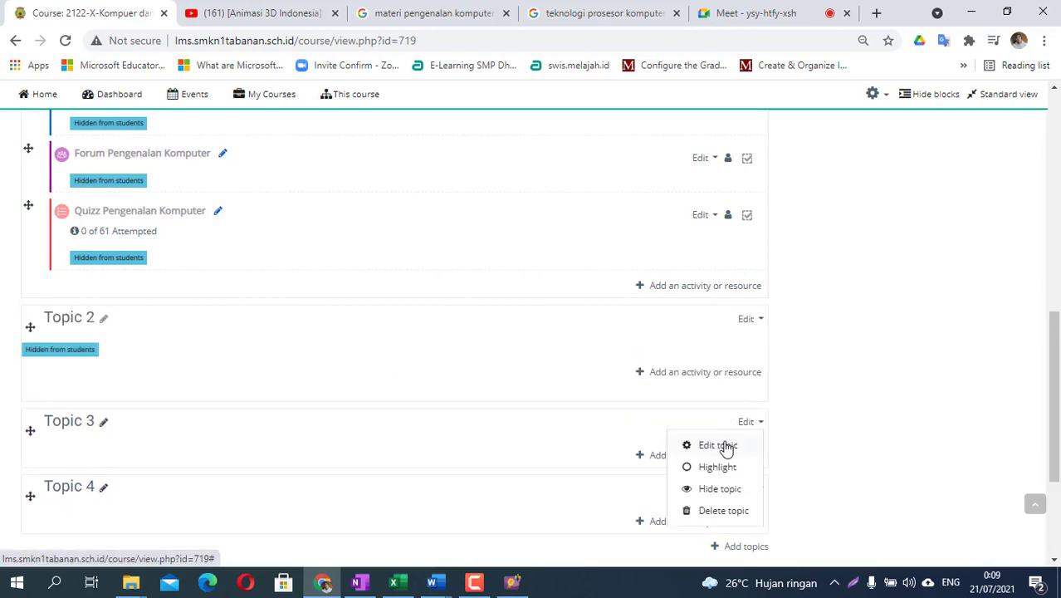
click(709, 495)
scroll(706, 496, down, 2)
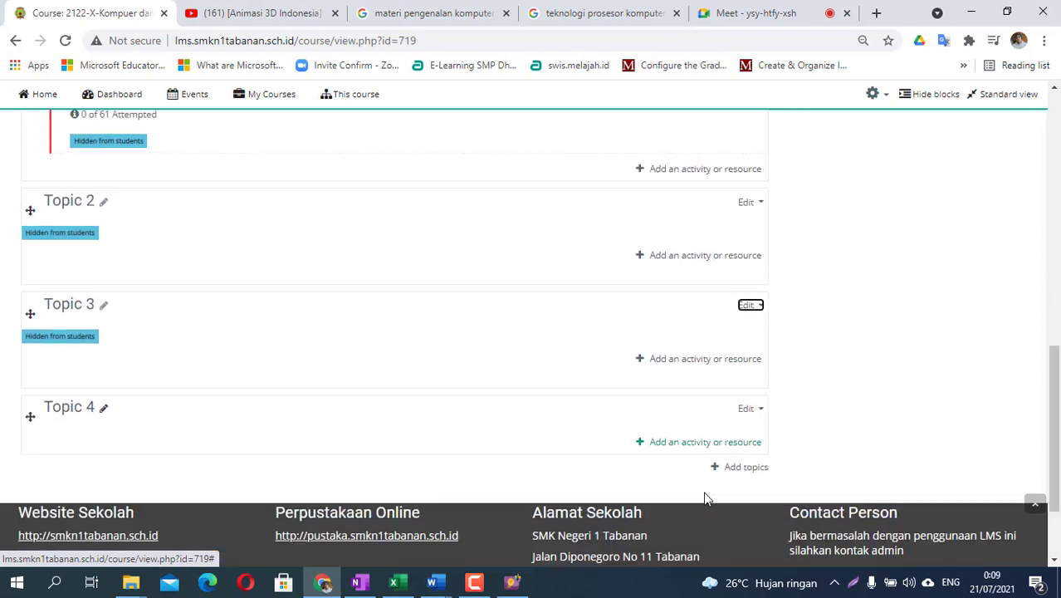
click(750, 369)
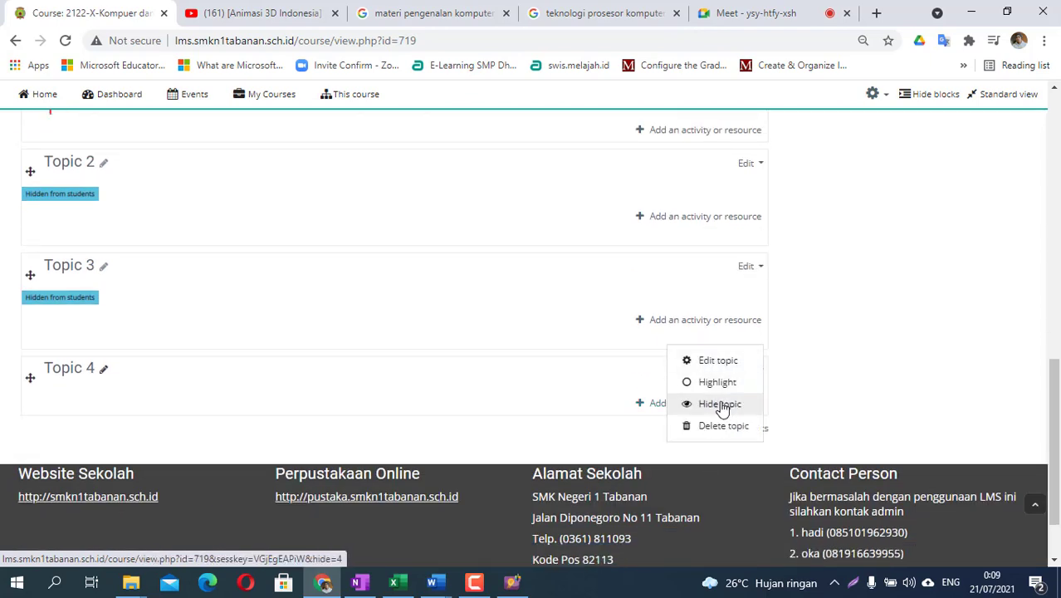
click(719, 404)
click(758, 372)
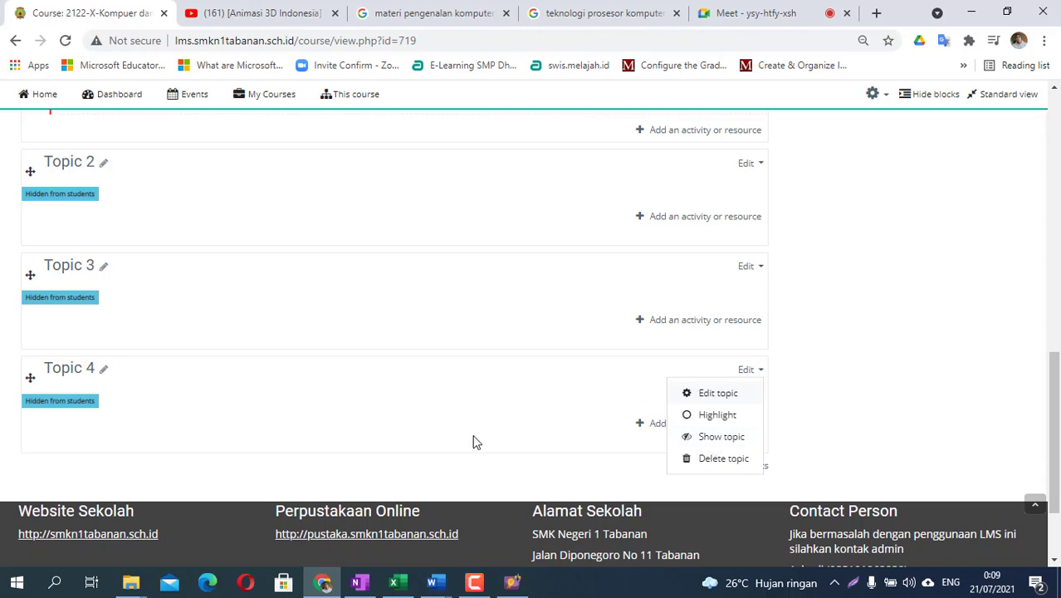
key(Escape)
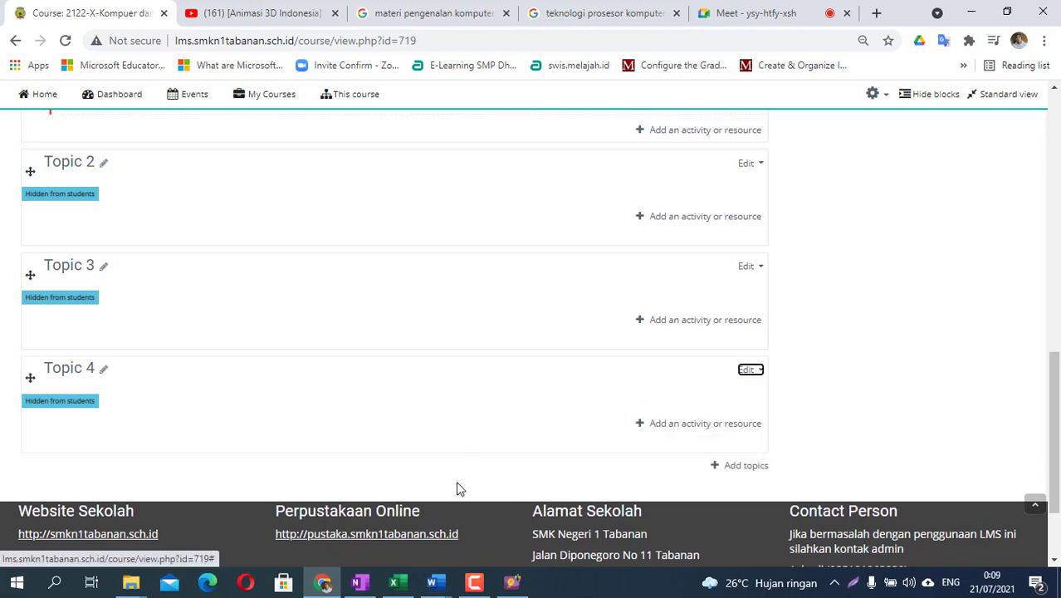
scroll(457, 488, up, 2)
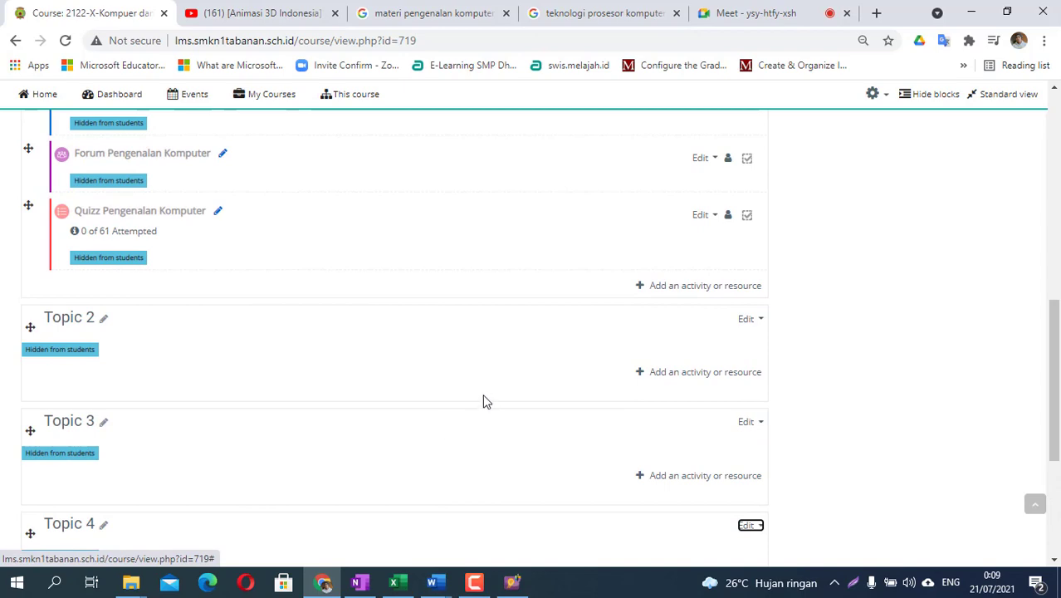
scroll(485, 402, up, 6)
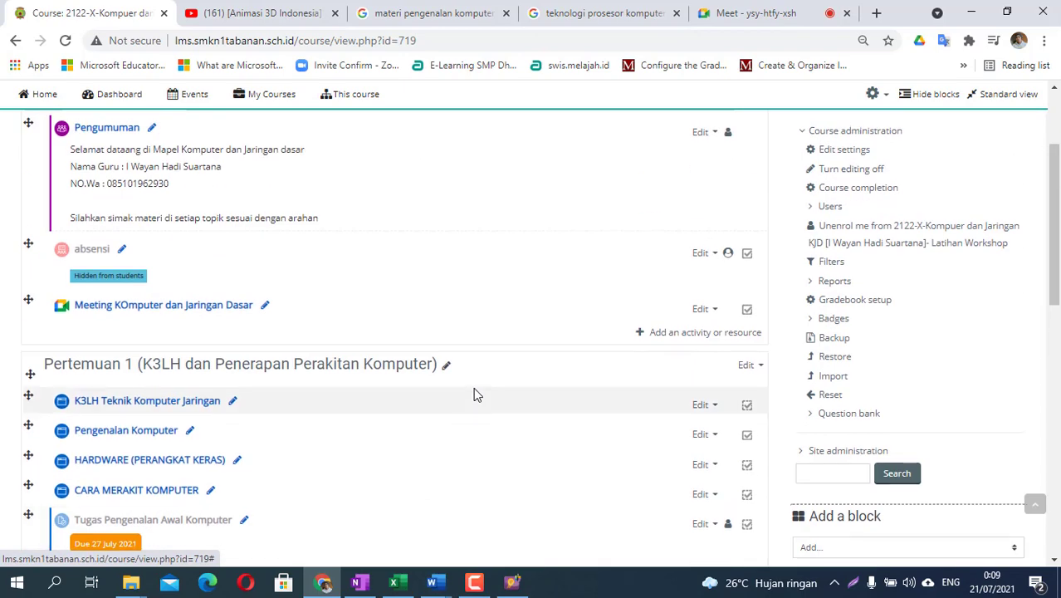
scroll(261, 319, up, 2)
scroll(237, 333, down, 5)
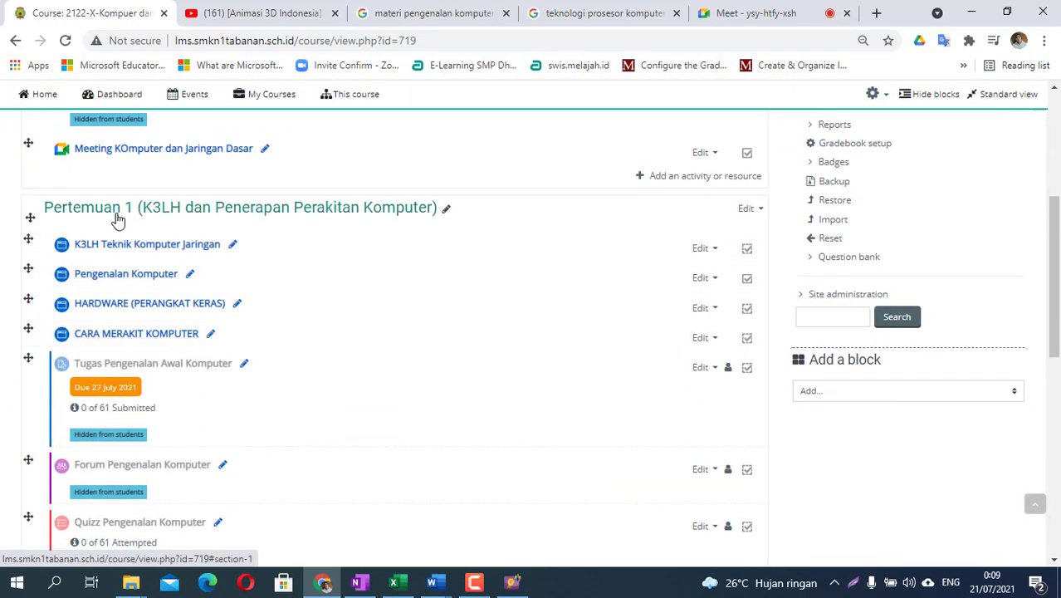
scroll(136, 261, down, 2)
scroll(250, 241, up, 1)
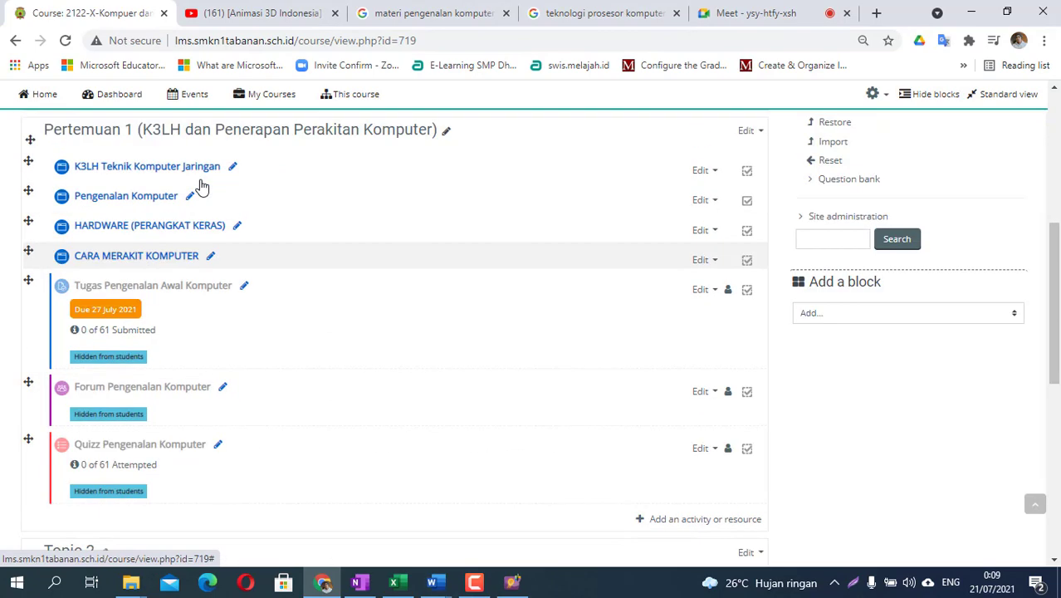
scroll(242, 455, down, 1)
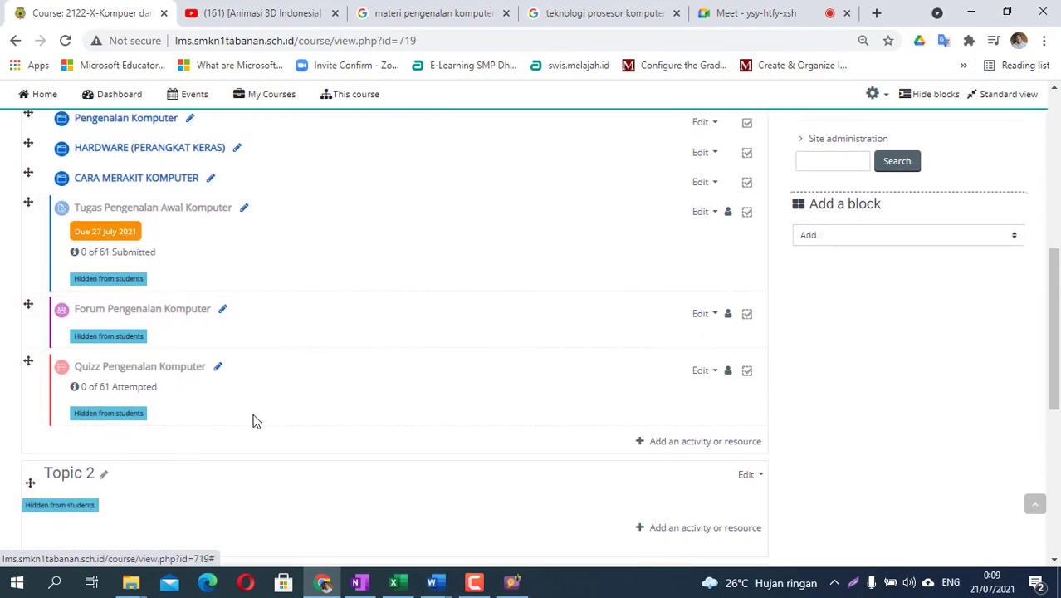
scroll(303, 406, up, 3)
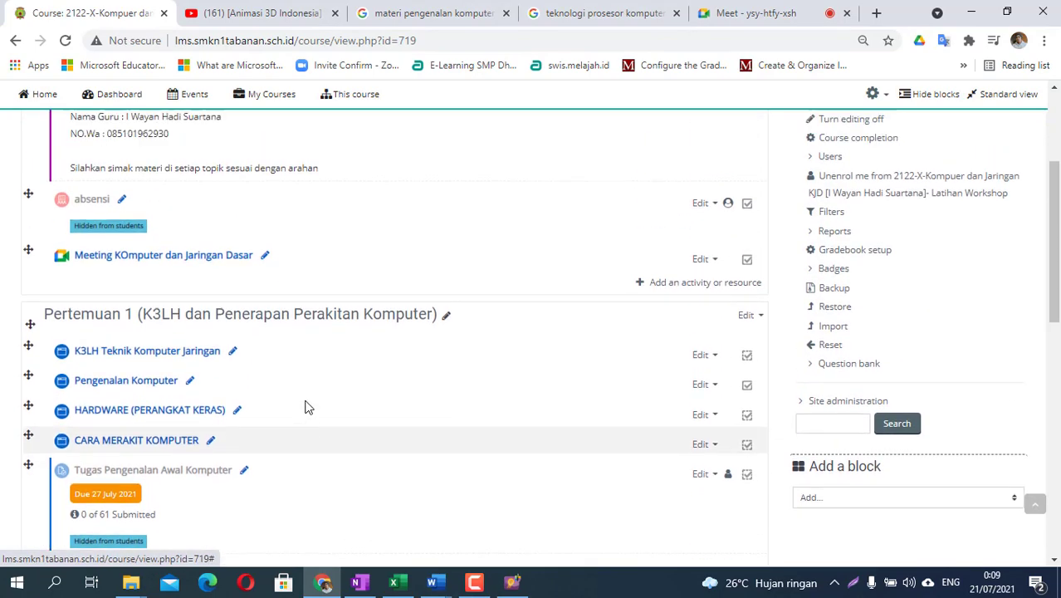
scroll(305, 406, up, 2)
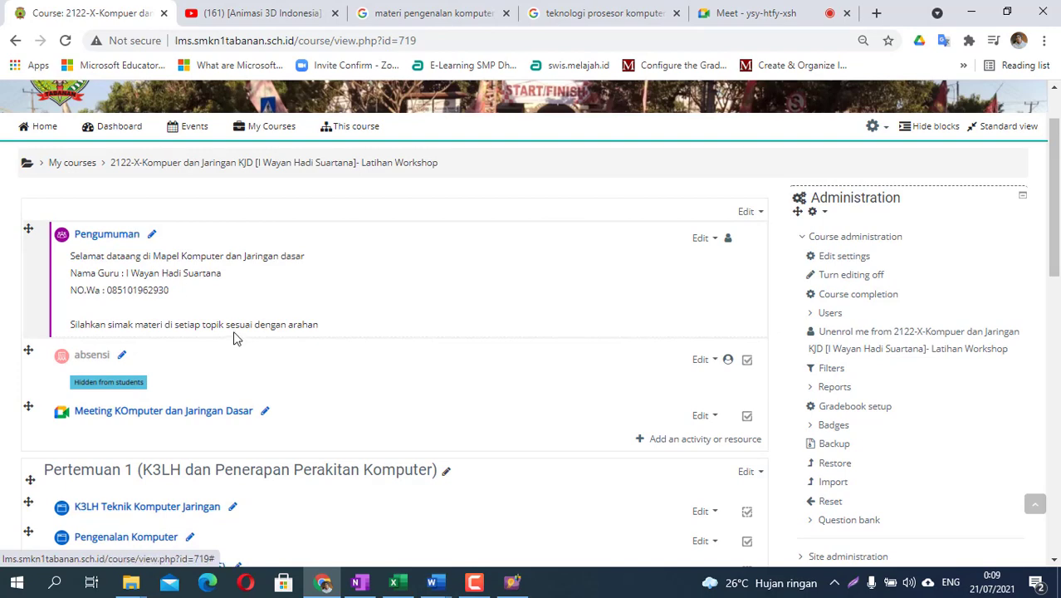
scroll(233, 338, down, 3)
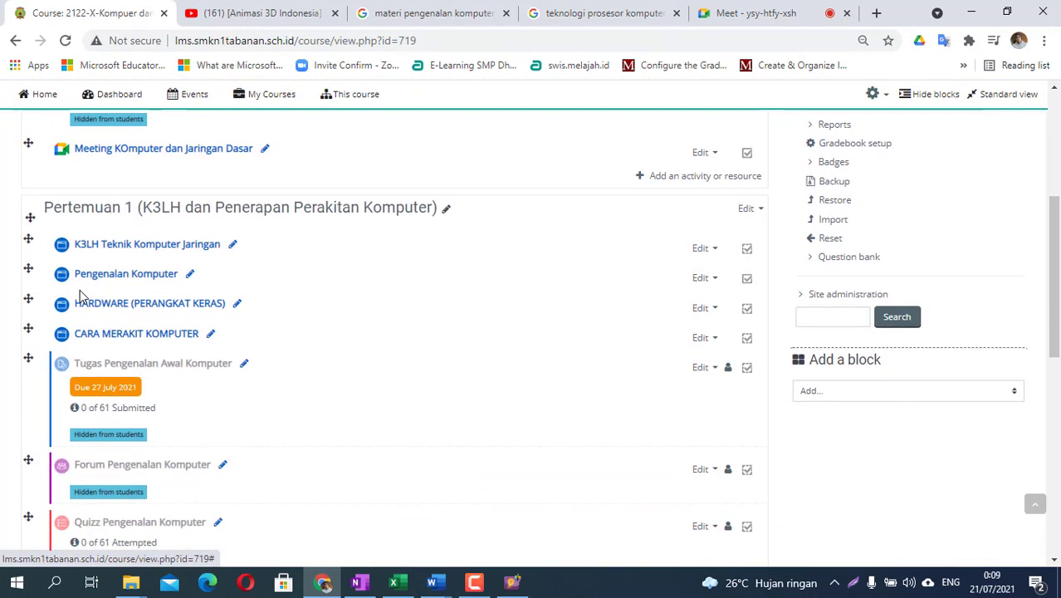
scroll(124, 391, down, 2)
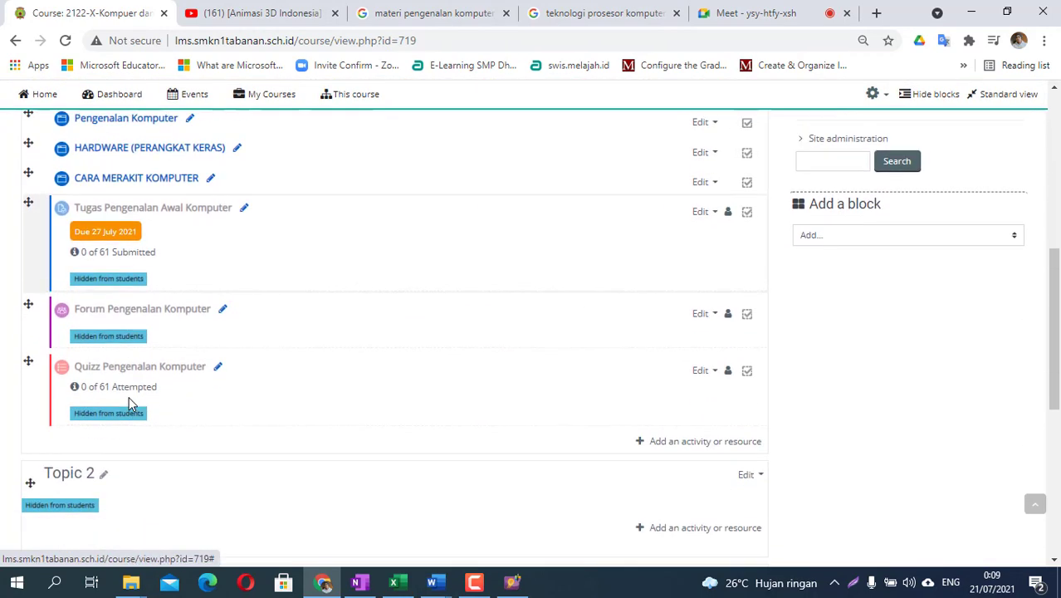
scroll(130, 403, down, 1)
scroll(531, 403, up, 2)
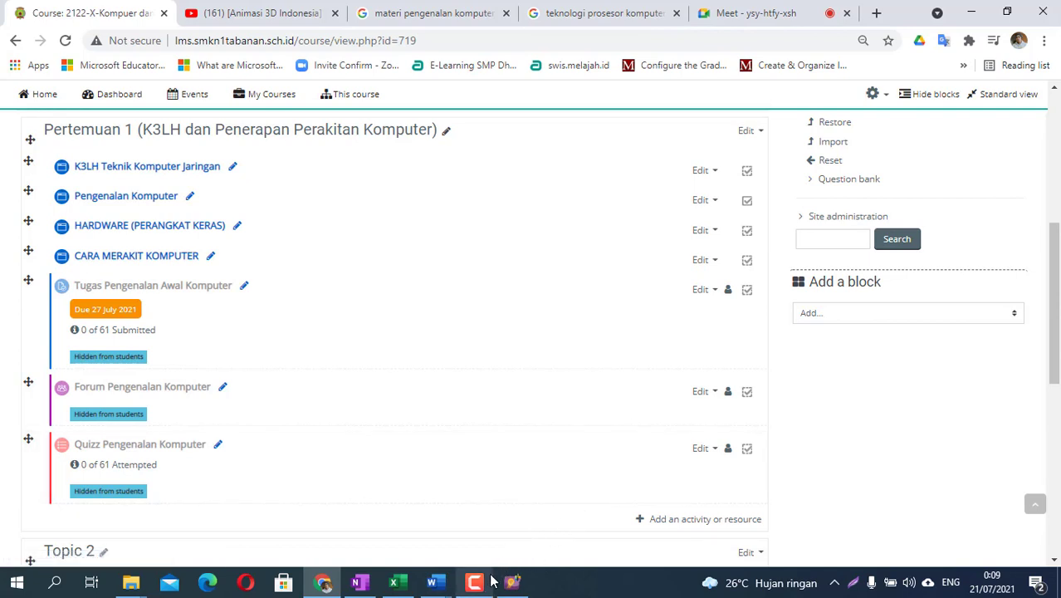
mouse_move(488, 586)
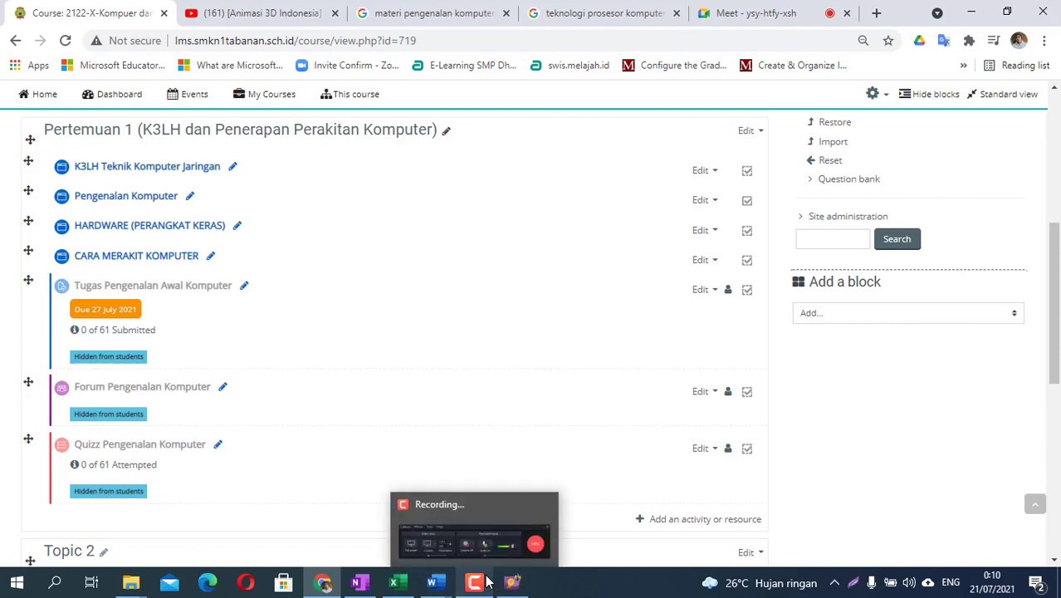